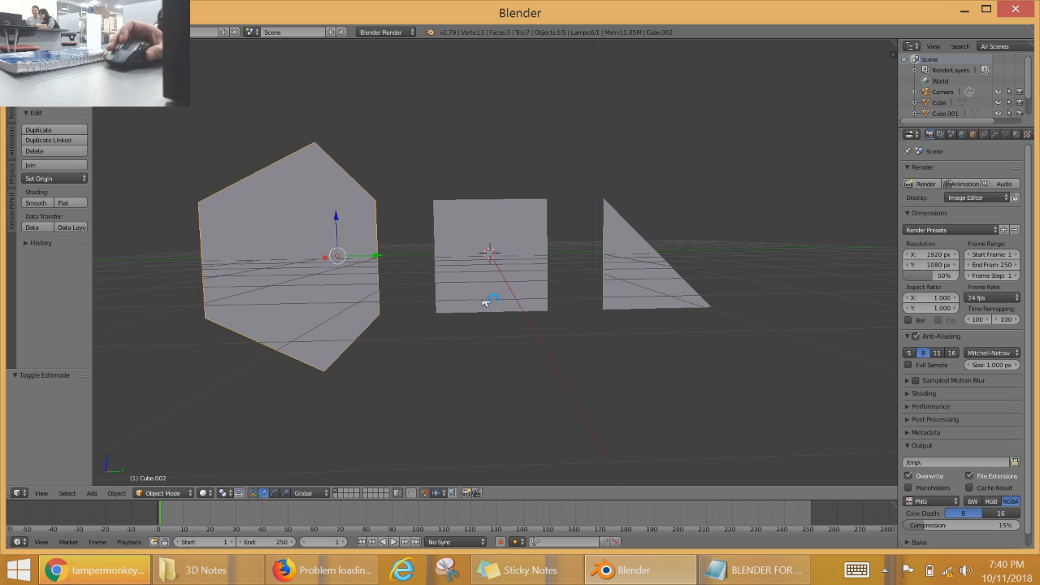
Step: Examine the hexagon, square and triangle planes, selecting each shape in turn
scroll(529, 305, up, 2)
scroll(683, 346, down, 2)
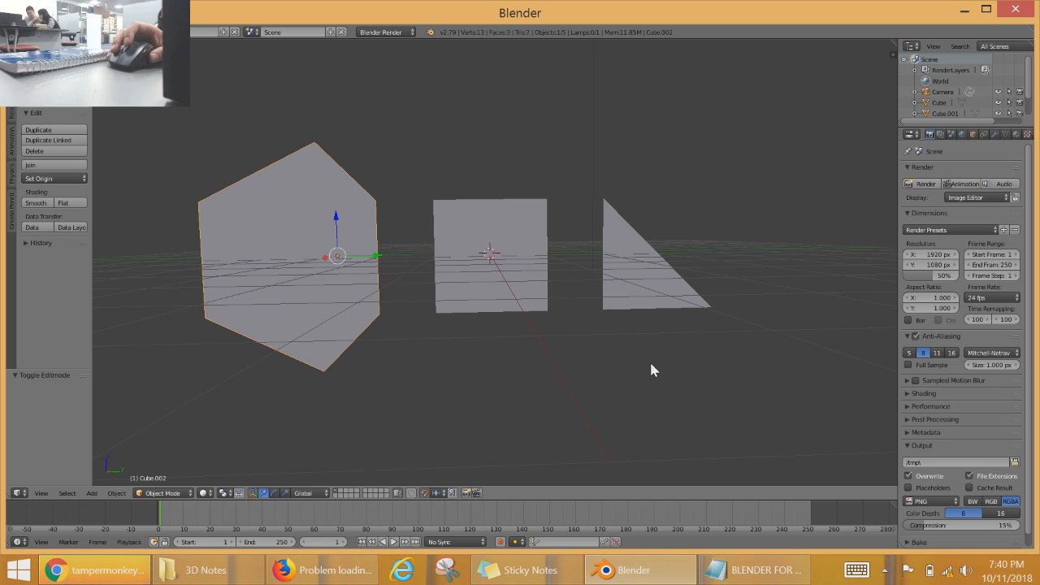
middle_drag(638, 377, 610, 343)
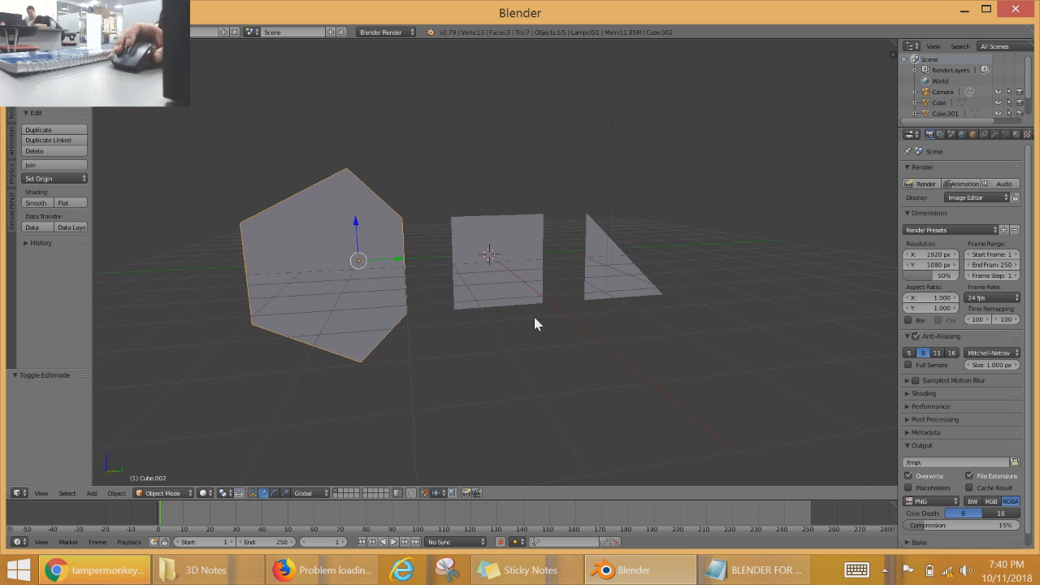
middle_drag(527, 309, 327, 278)
scroll(447, 310, up, 6)
scroll(510, 325, down, 3)
right_click(497, 272)
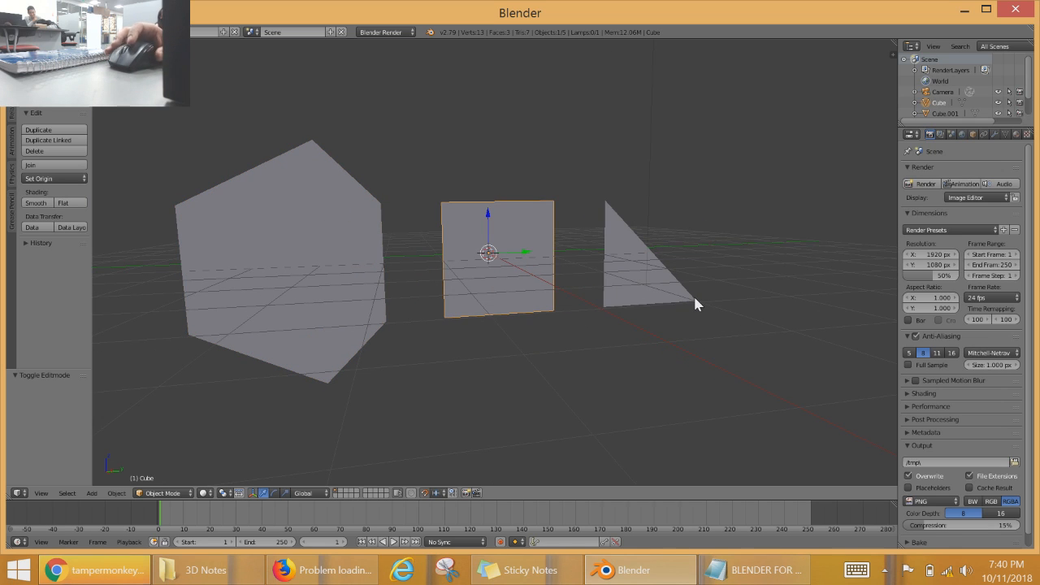
right_click(642, 270)
right_click(522, 280)
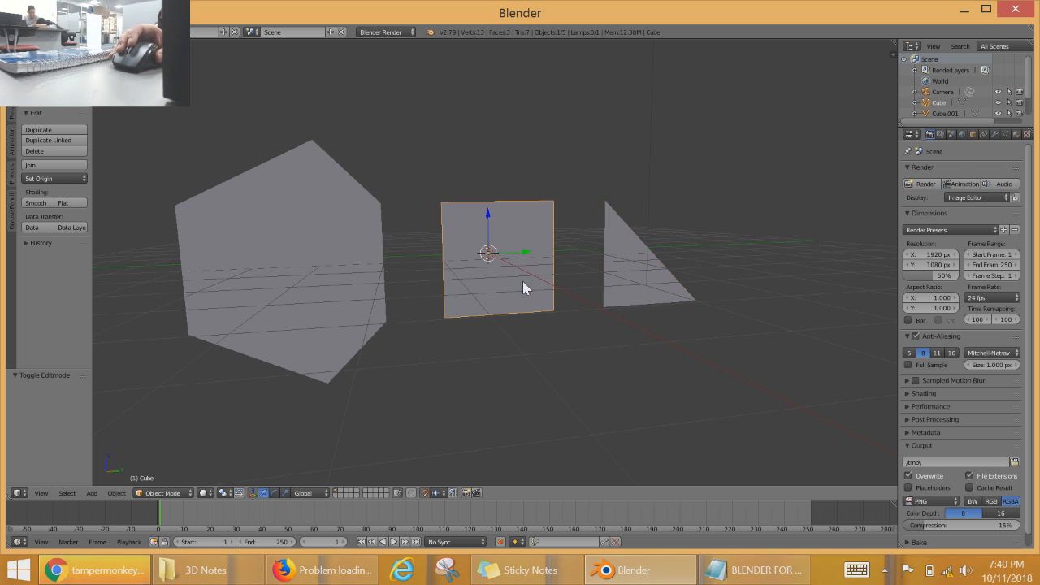
right_click(317, 285)
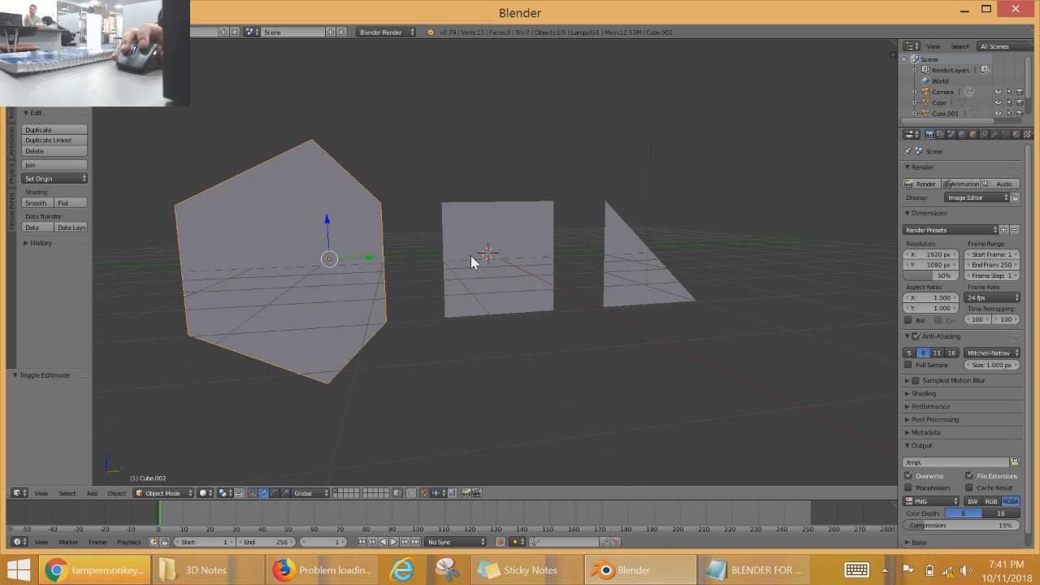
Step: Scale the square plane by 2.1 along the Z axis to make a tall rectangle
click(508, 279)
right_click(534, 233)
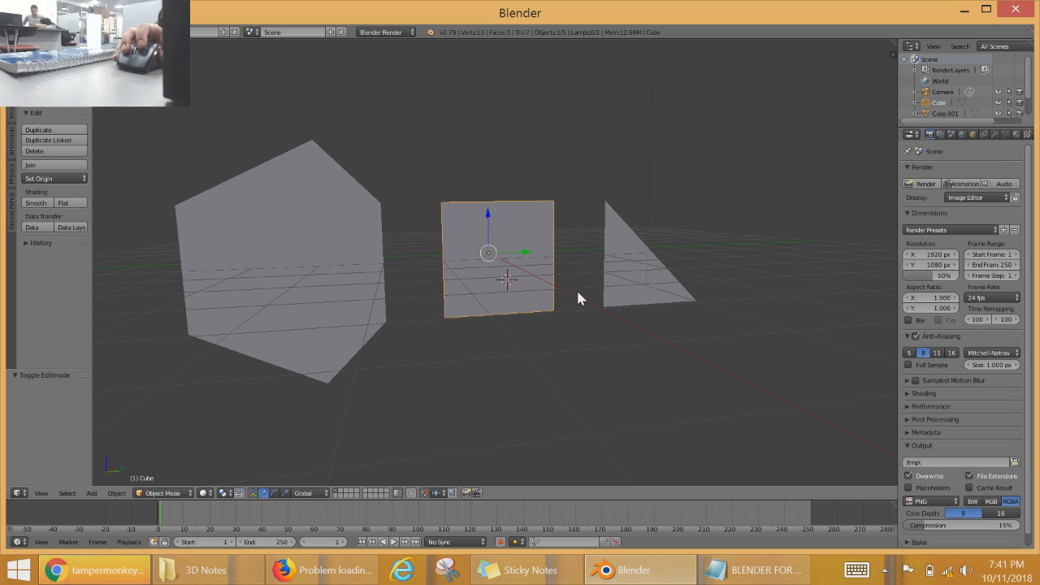
key(s)
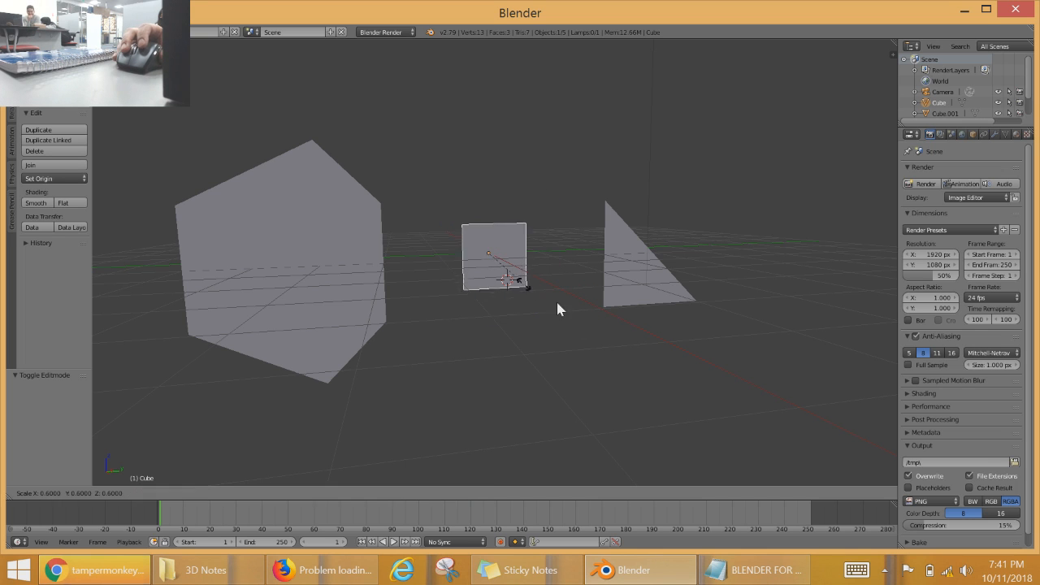
right_click(567, 309)
key(s)
key(z)
click(685, 322)
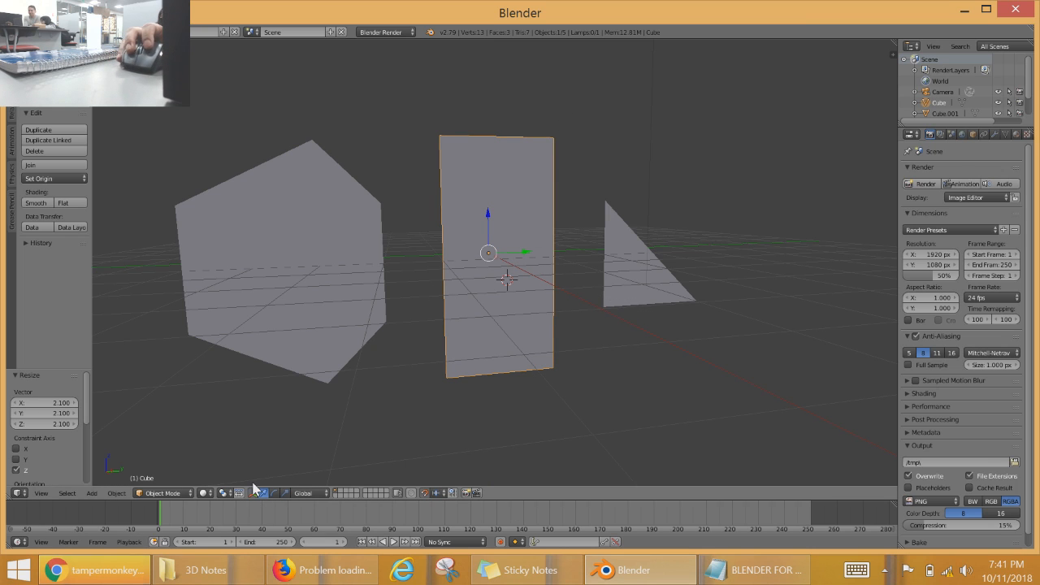
Step: Dissolve the top vertex of the triangle's mesh in Edit Mode
right_click(651, 276)
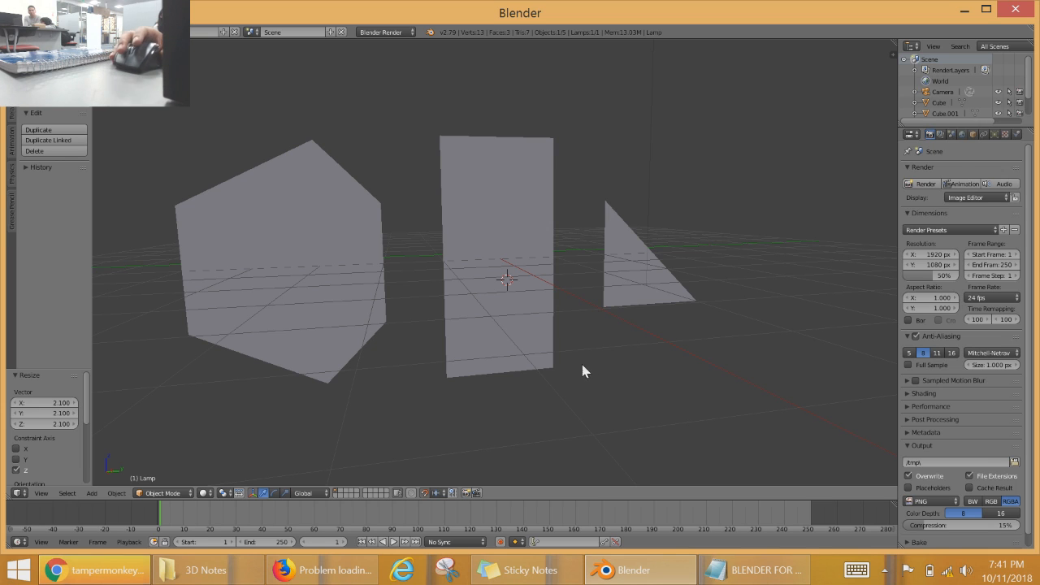
right_click(523, 224)
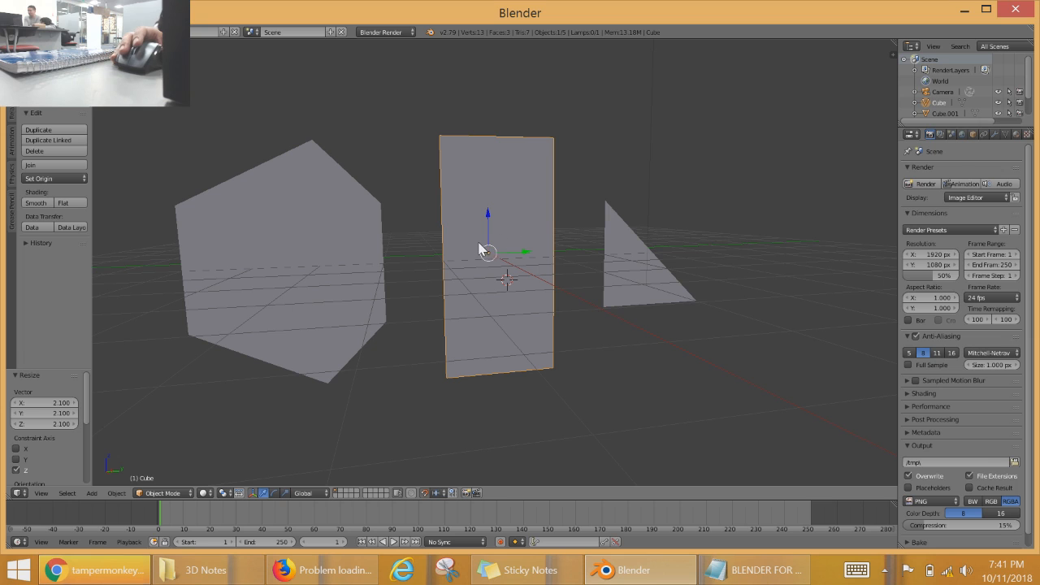
right_click(628, 285)
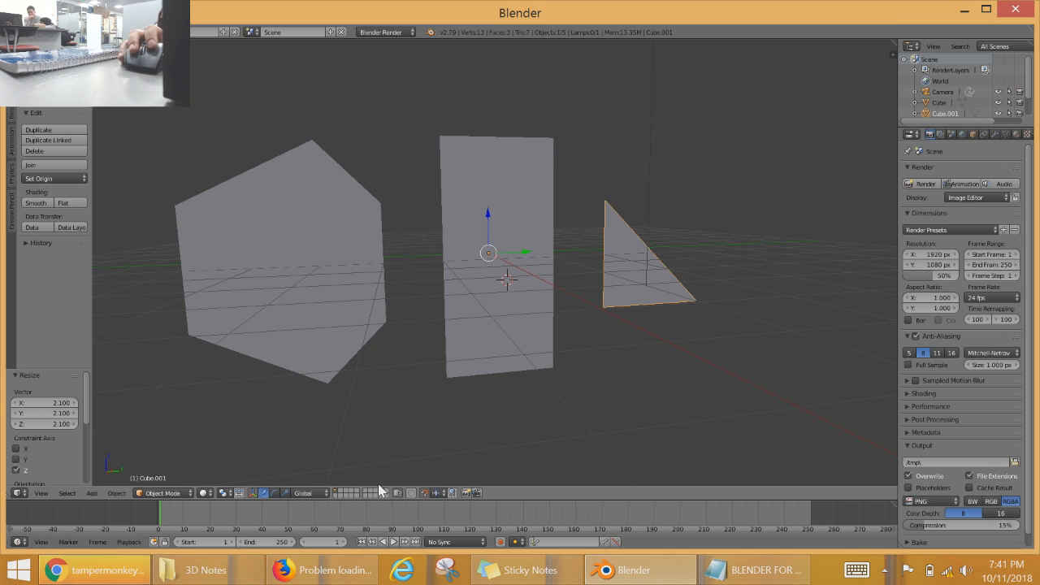
key(Tab)
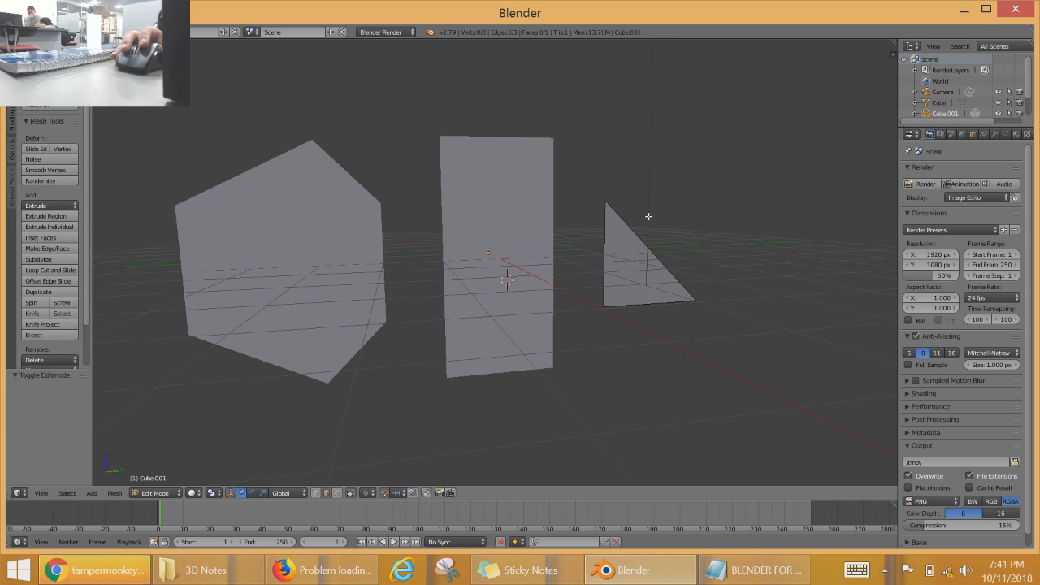
right_click(604, 200)
key(x)
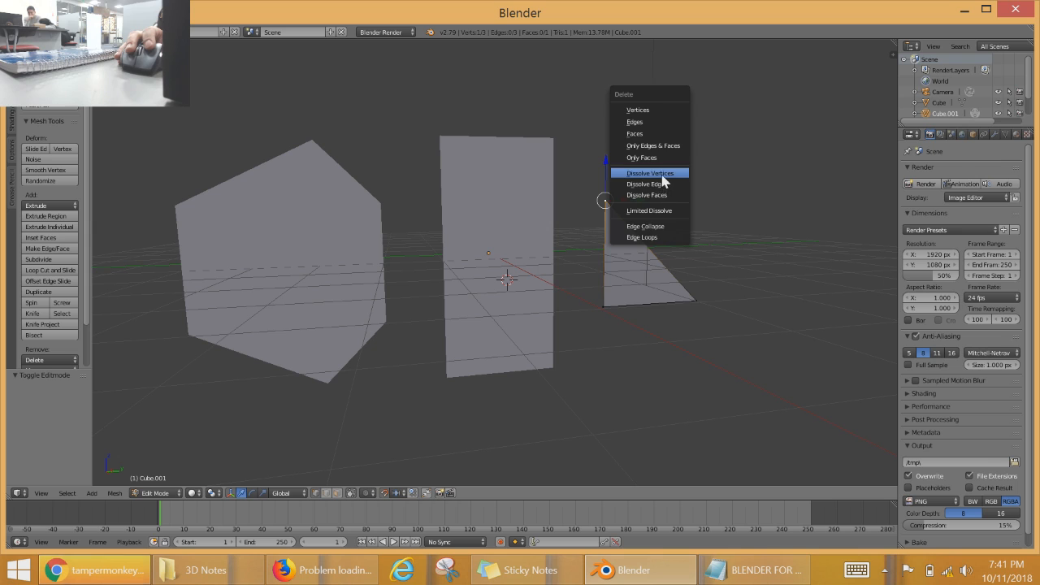
click(664, 174)
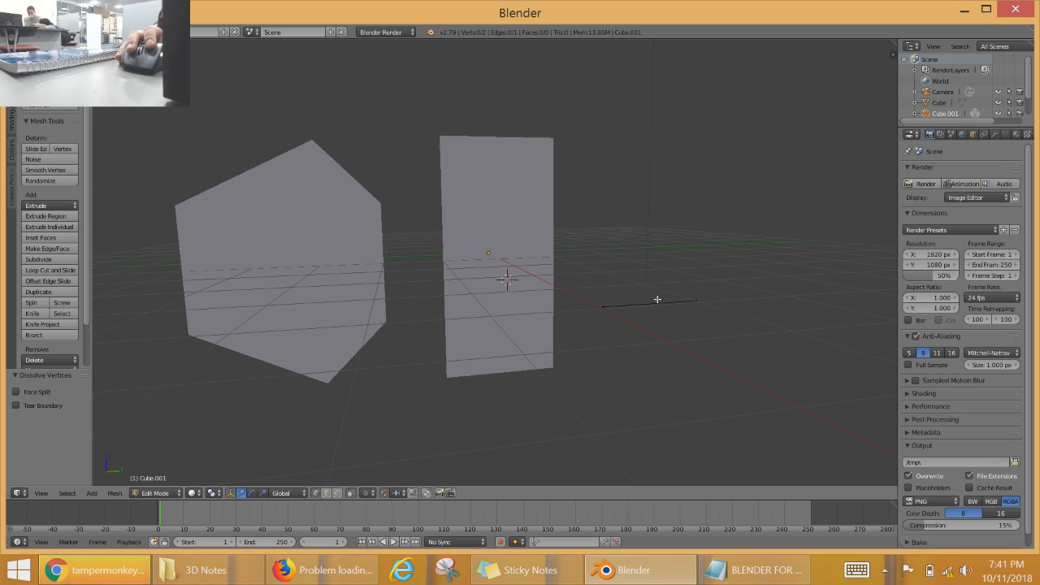
Step: Delete the right-hand vertex of the triangle's remaining edge and select the vertex that is left
right_click(594, 303)
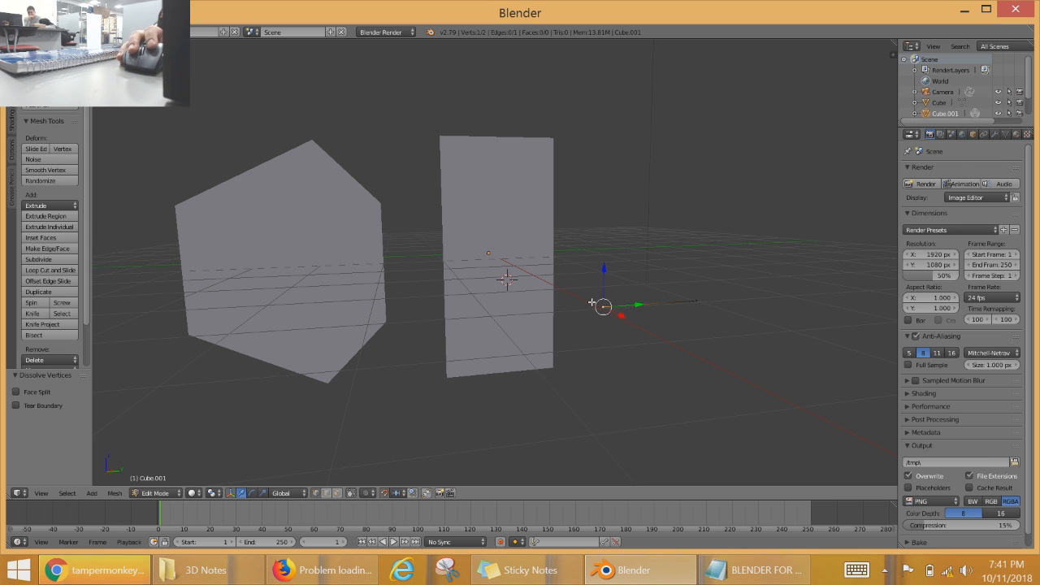
right_click(694, 301)
right_click(605, 307)
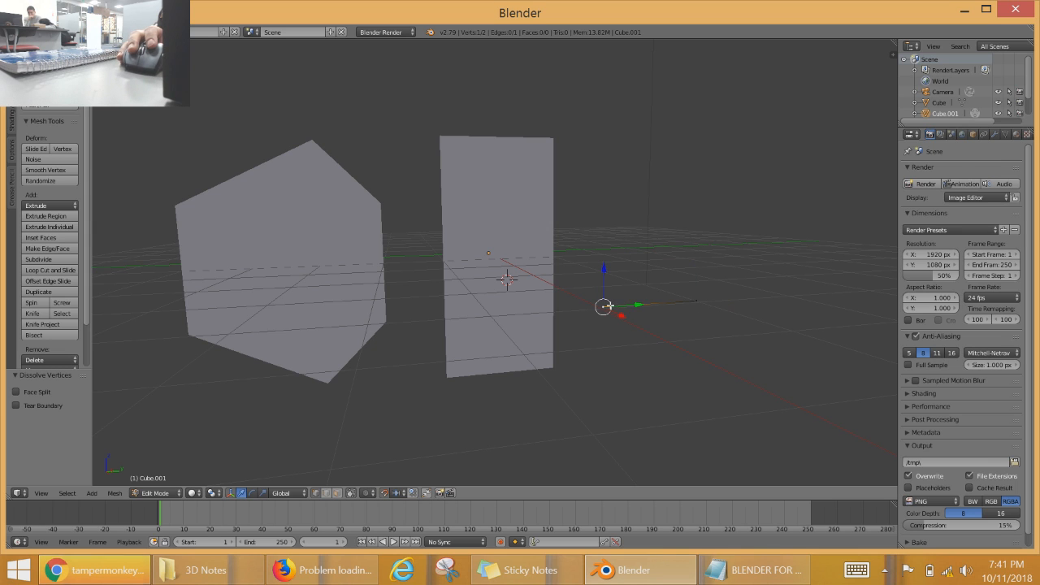
right_click(693, 302)
key(x)
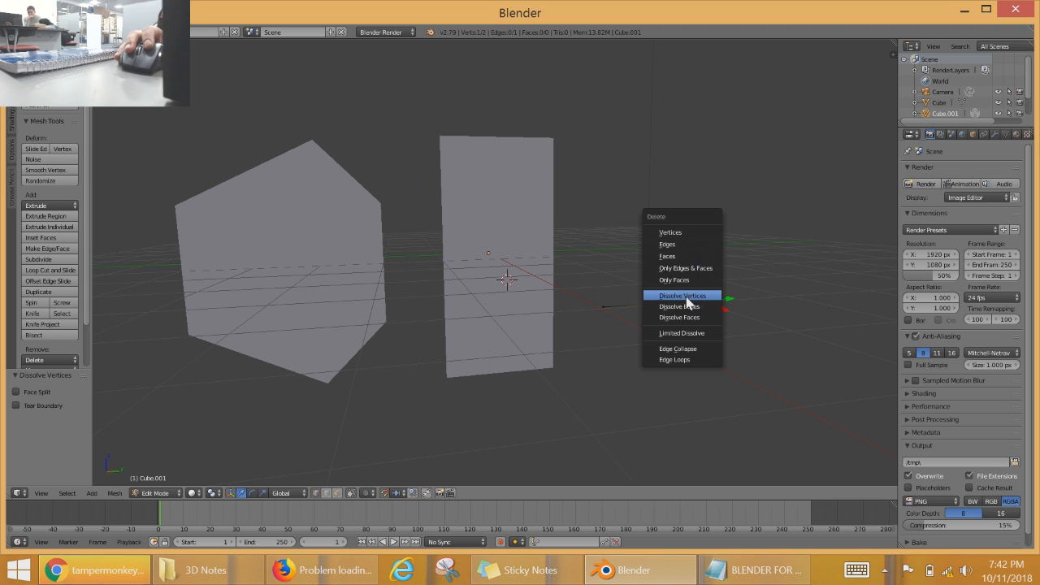
click(687, 299)
key(x)
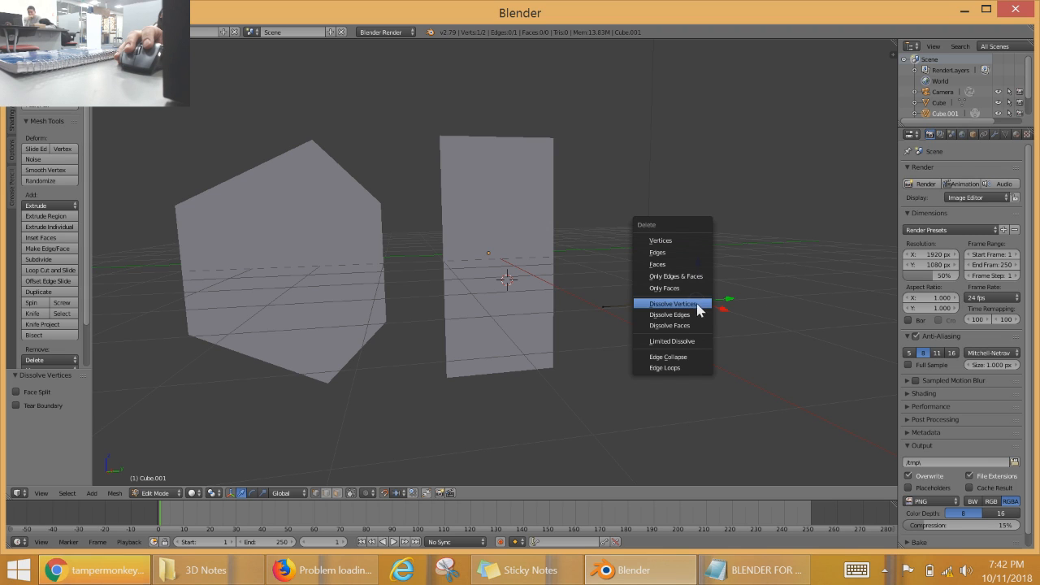
click(680, 242)
right_click(609, 307)
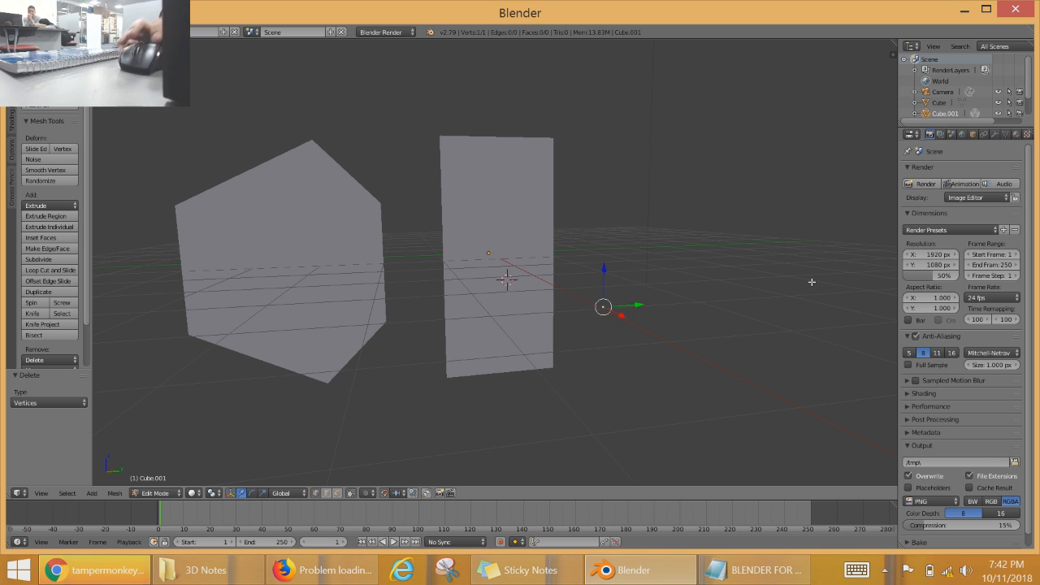
Step: Undo the vertex removals on the triangle and deselect its geometry
key(a)
key(ctrl+z)
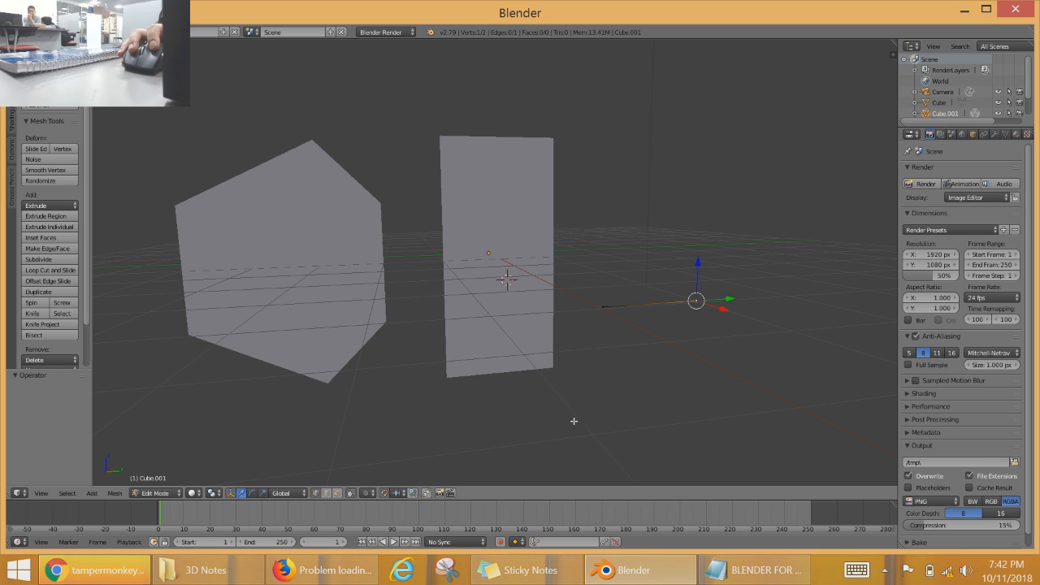
key(ctrl+z)
key(ctrl+z)
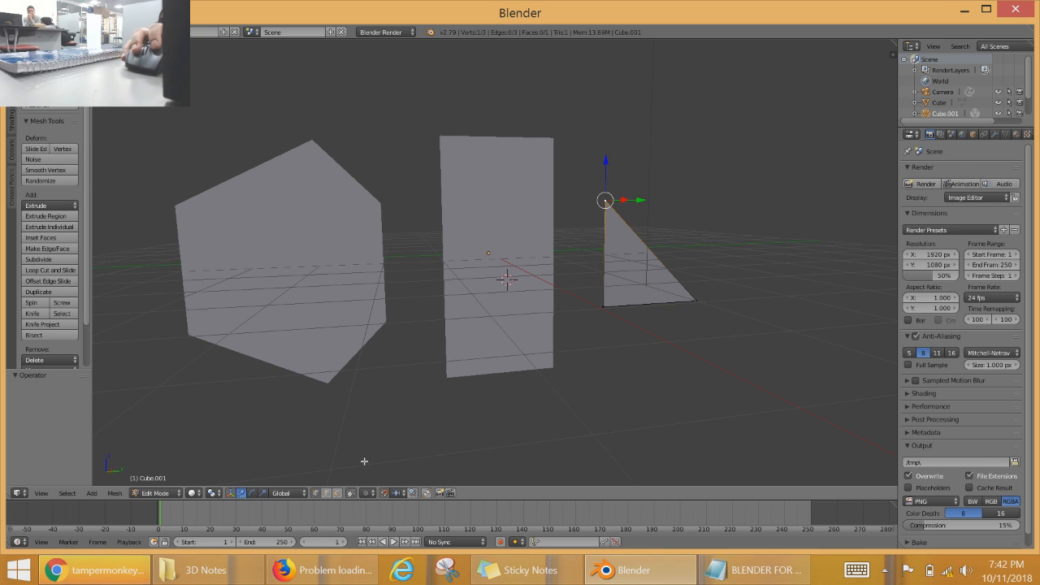
key(a)
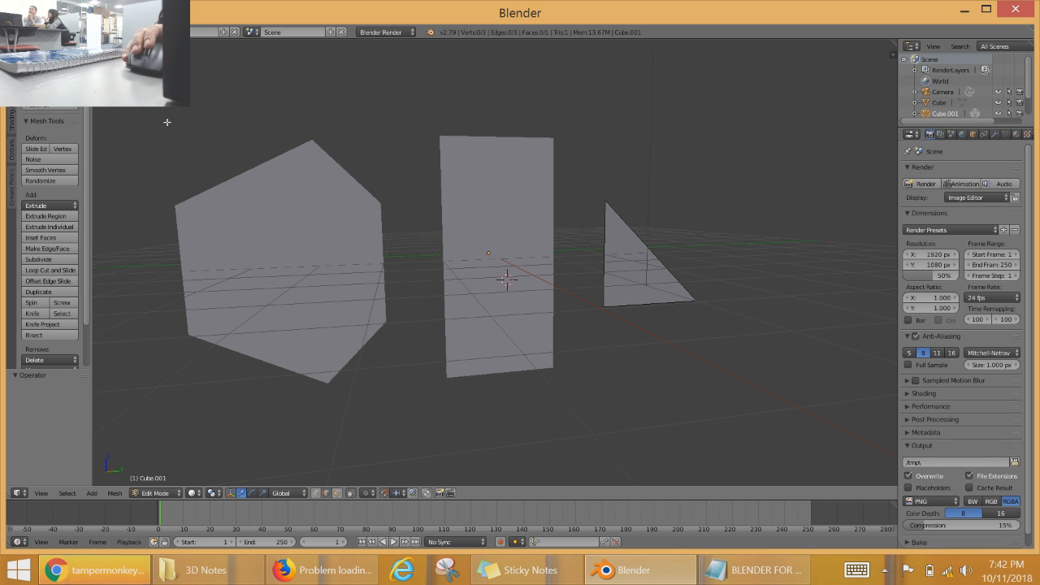
Step: Move the rectangle's top edge -2 units along X in Edit Mode, then return to Object Mode
middle_drag(168, 121, 272, 165)
key(Tab)
right_click(542, 265)
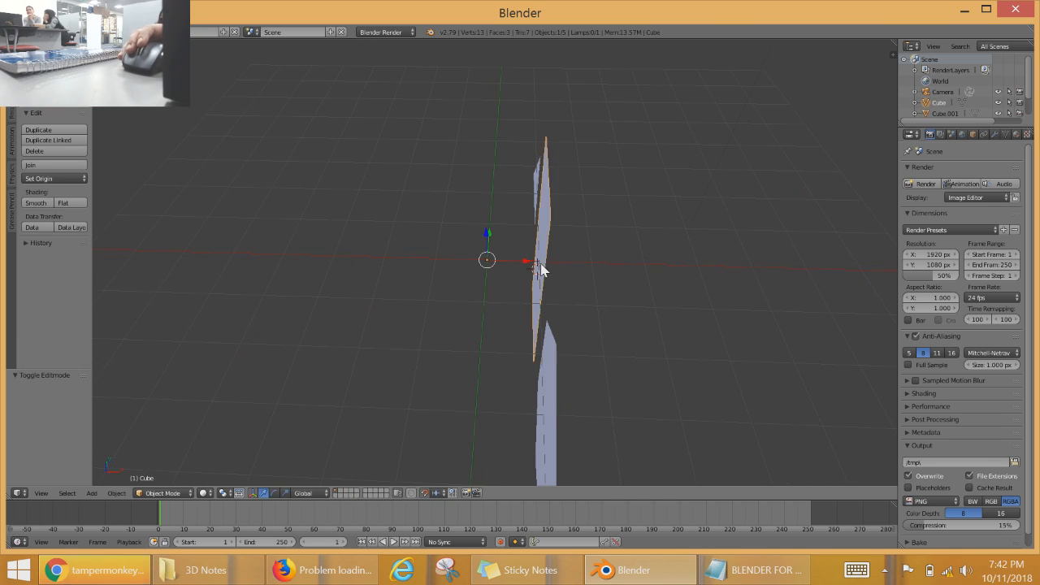
middle_drag(613, 254, 551, 247)
key(Tab)
right_click(538, 169)
drag(552, 212, 441, 230)
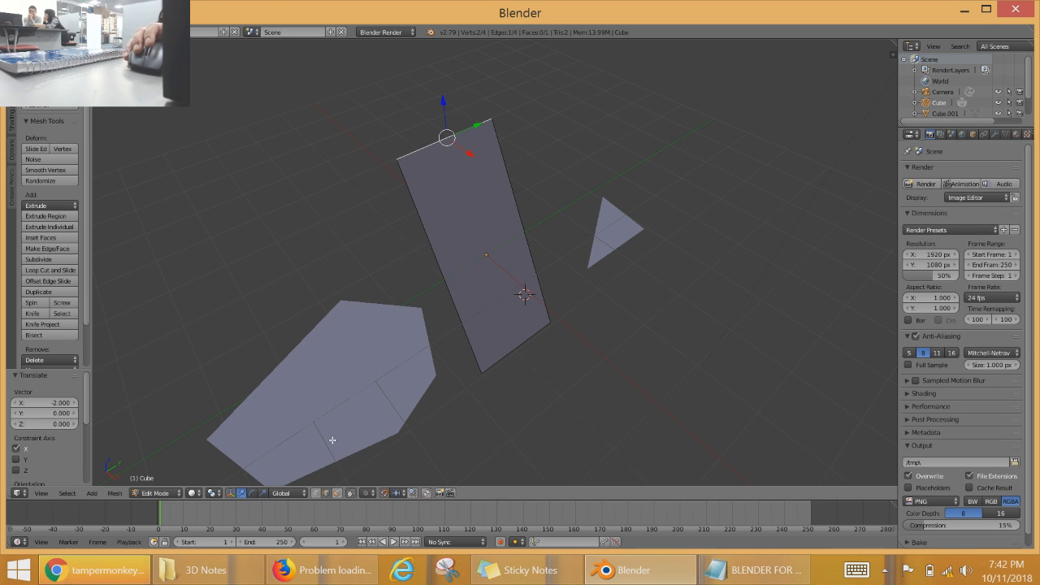
middle_drag(332, 439, 480, 225)
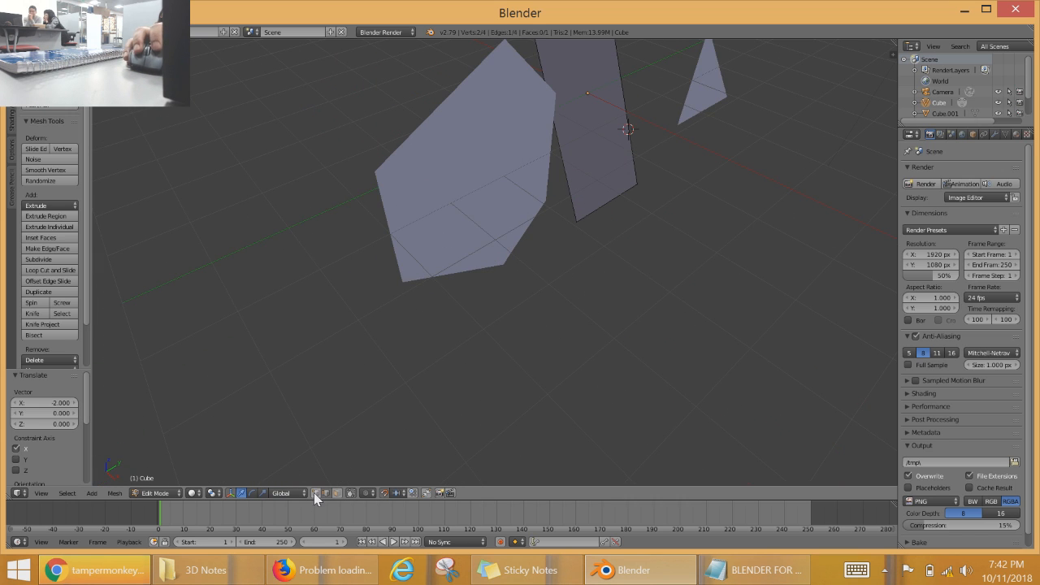
middle_drag(318, 434, 503, 223)
middle_drag(484, 286, 515, 333)
key(Tab)
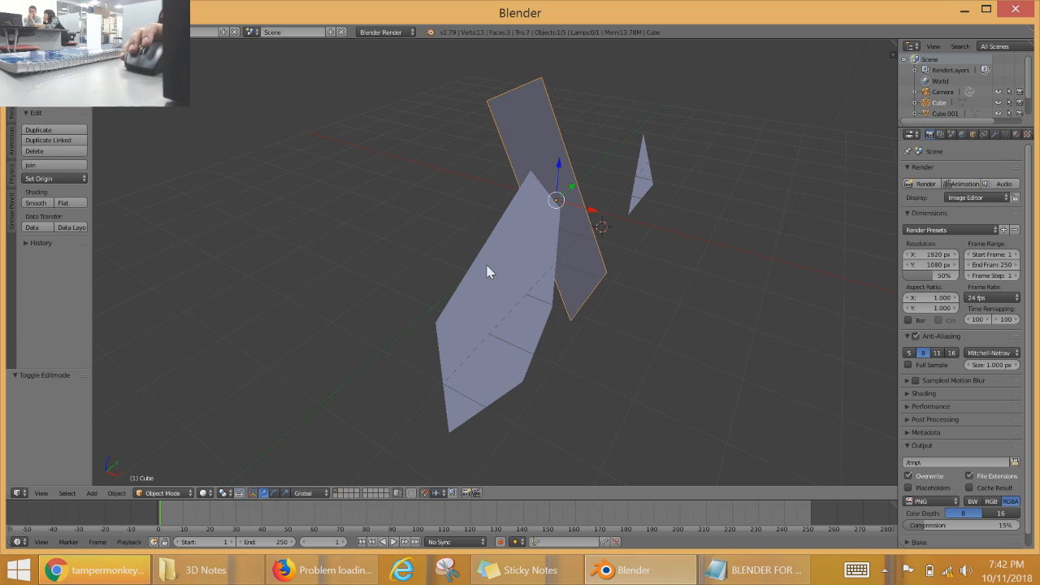
Step: Move the hexagon's top vertex -3 units along the X axis in Edit Mode
right_click(488, 271)
key(Tab)
right_click(530, 172)
drag(566, 178, 370, 170)
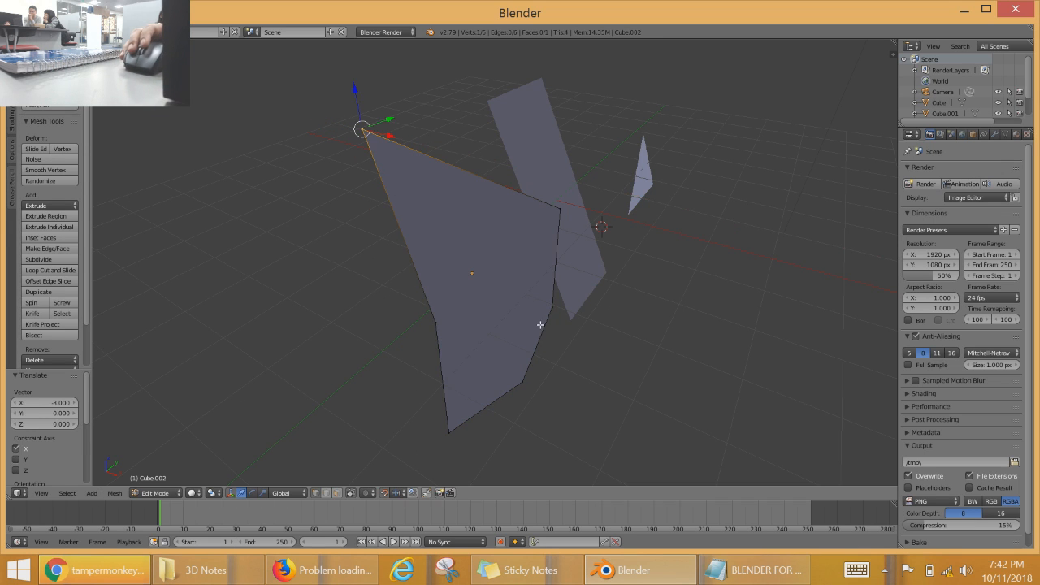
Step: Move the hexagon's top vertex -1 unit along Z and 1 unit along X, then return to Object Mode
middle_drag(540, 324, 599, 274)
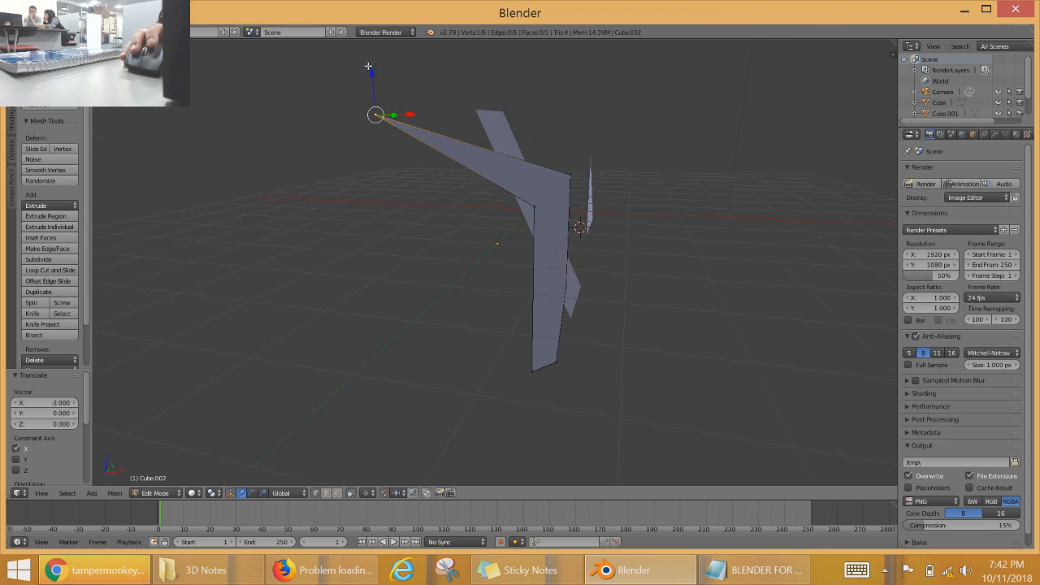
drag(372, 76, 377, 120)
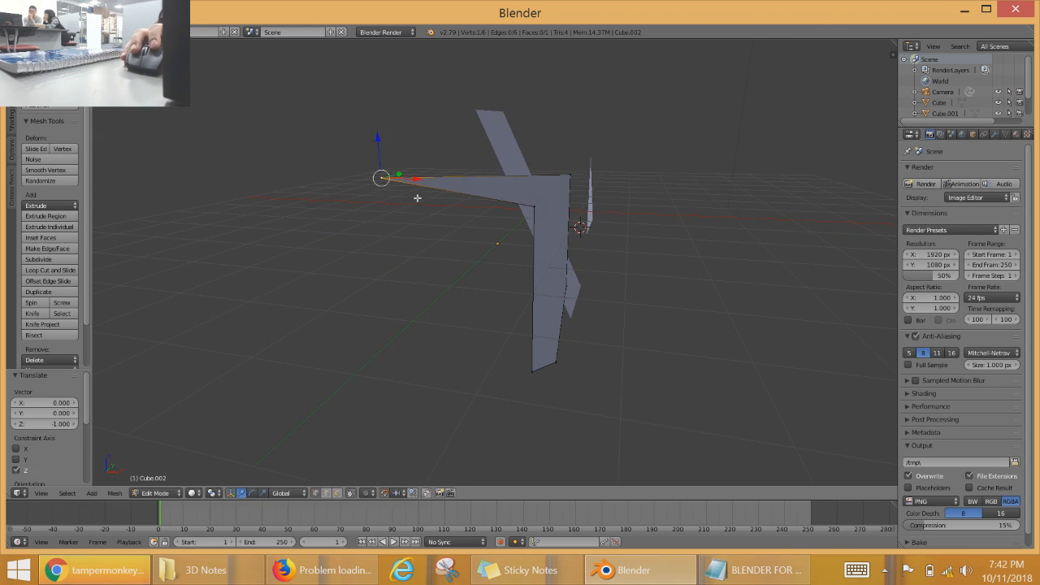
drag(414, 180, 487, 203)
middle_drag(619, 268, 455, 280)
mouse_move(519, 262)
middle_down()
mouse_move(371, 274)
mouse_move(668, 249)
mouse_move(506, 254)
middle_up()
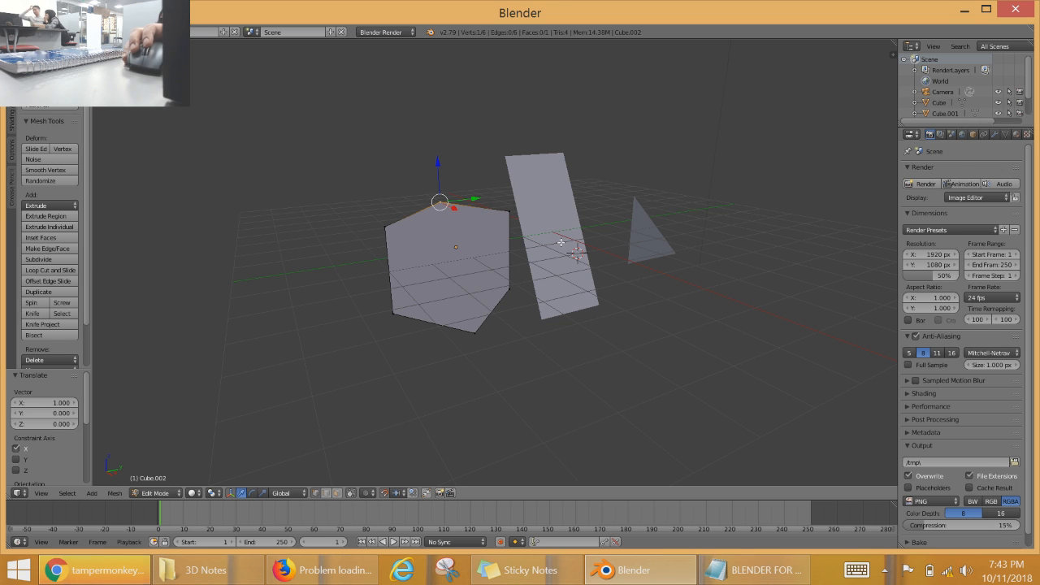
middle_drag(517, 237, 393, 249)
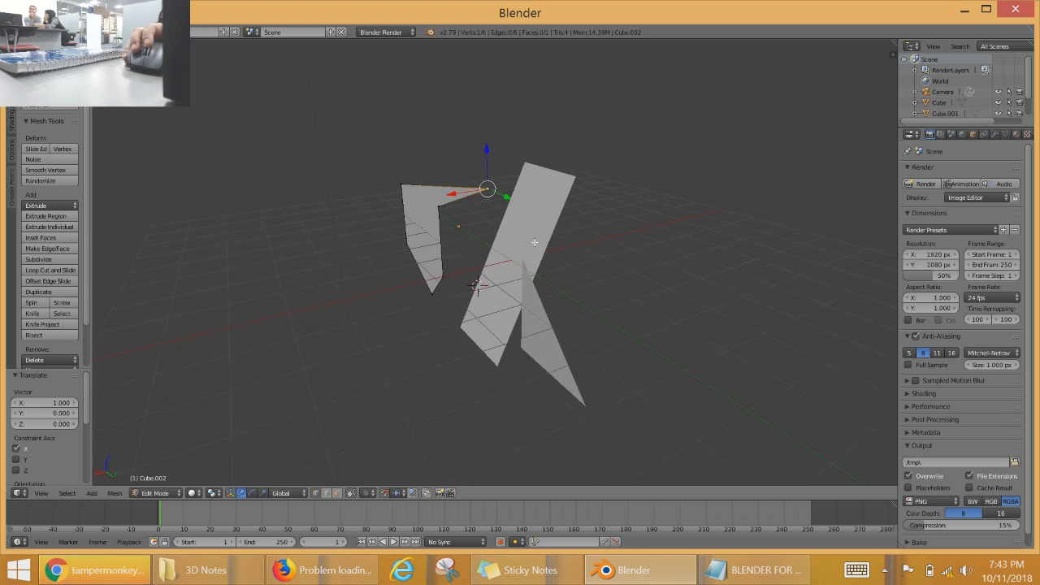
middle_drag(539, 239, 600, 233)
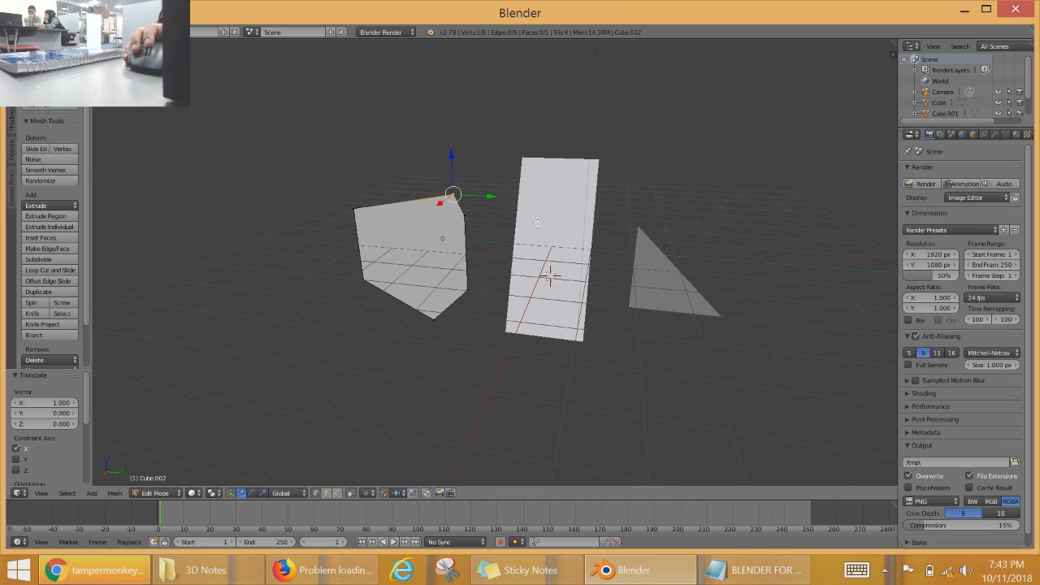
key(Tab)
Step: Select the triangle and examine its flat face from several angles
right_click(655, 258)
middle_drag(654, 261, 715, 269)
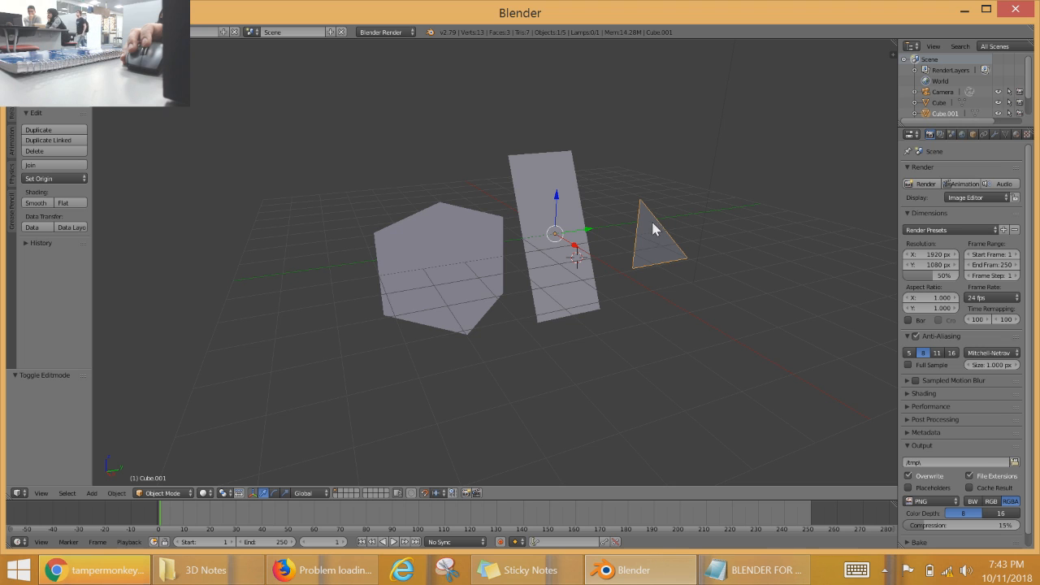
middle_drag(680, 234, 646, 248)
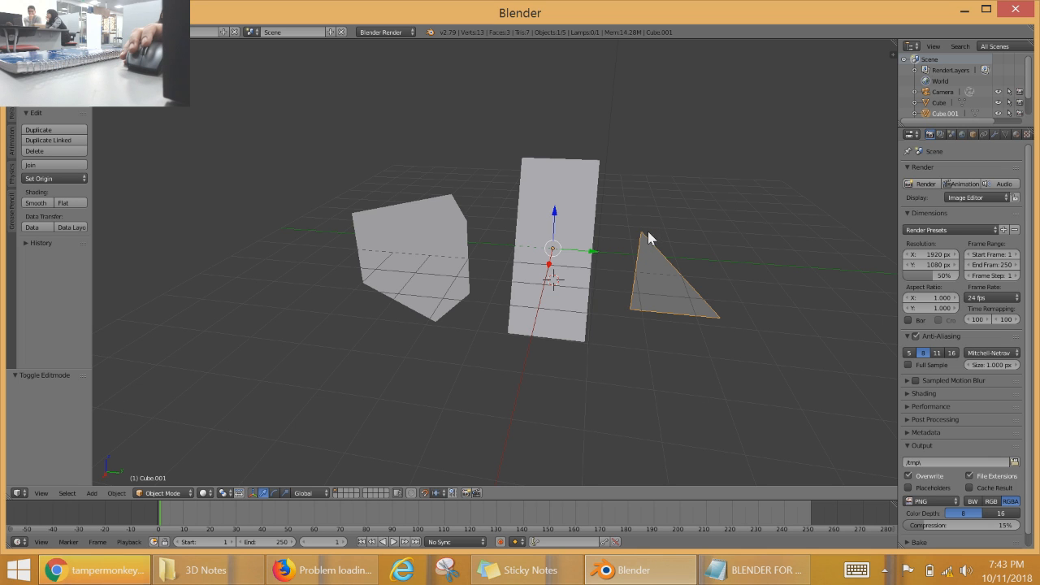
middle_drag(699, 273, 721, 258)
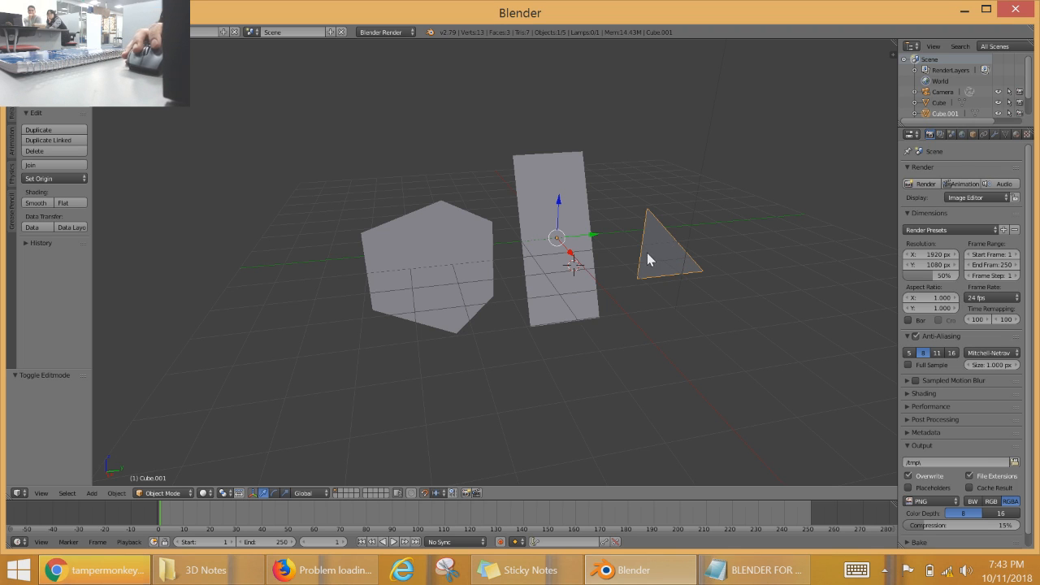
Step: Select the hexagon, rectangle and triangle individually in Object Mode to compare the three flat polygons
key(Tab)
key(Tab)
right_click(460, 239)
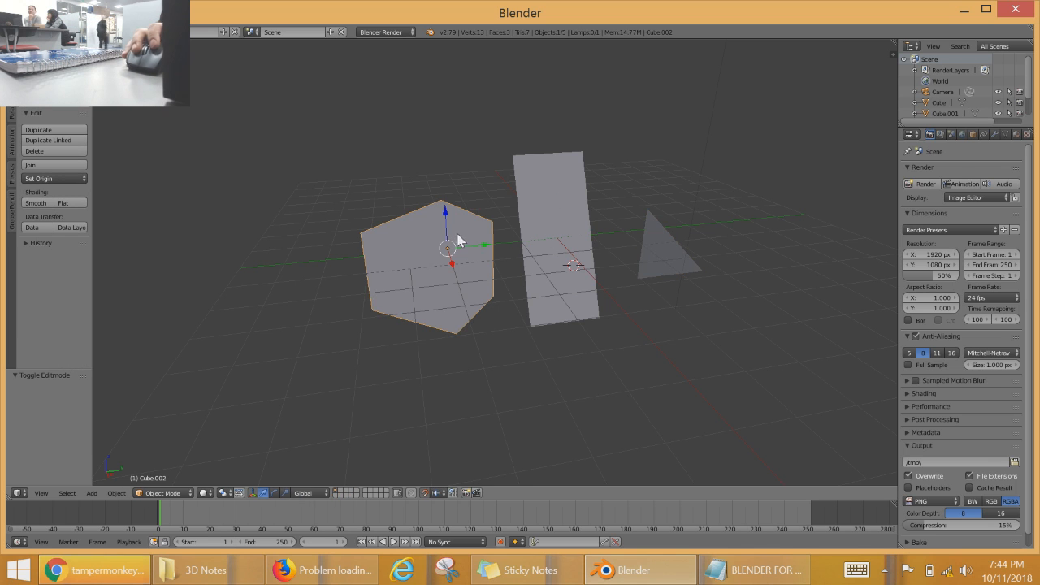
right_click(569, 240)
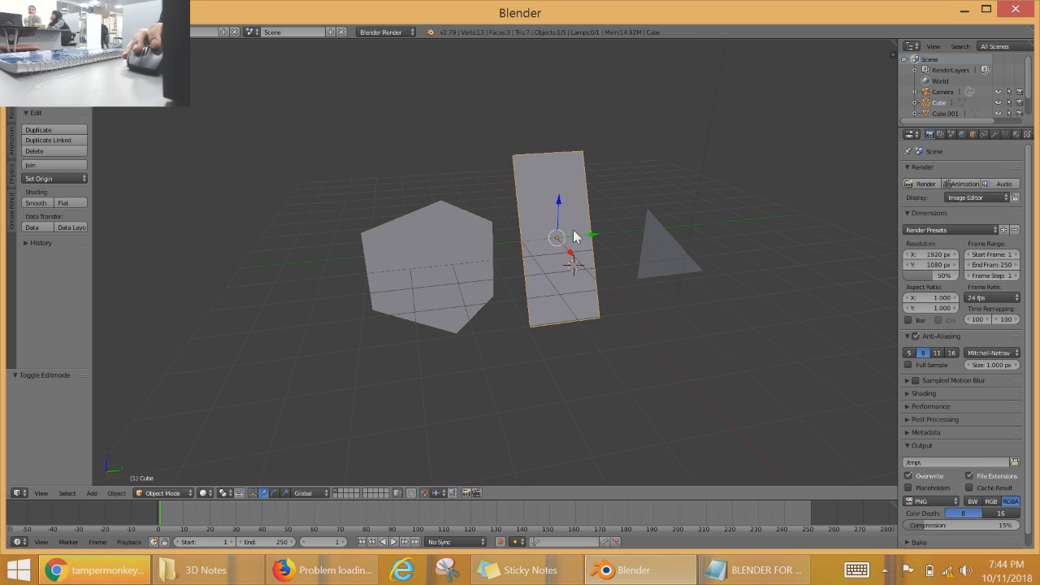
right_click(690, 265)
right_click(549, 250)
Step: Select the hexagon, rectangle and triangle together and delete all three objects from the scene
right_click(469, 252)
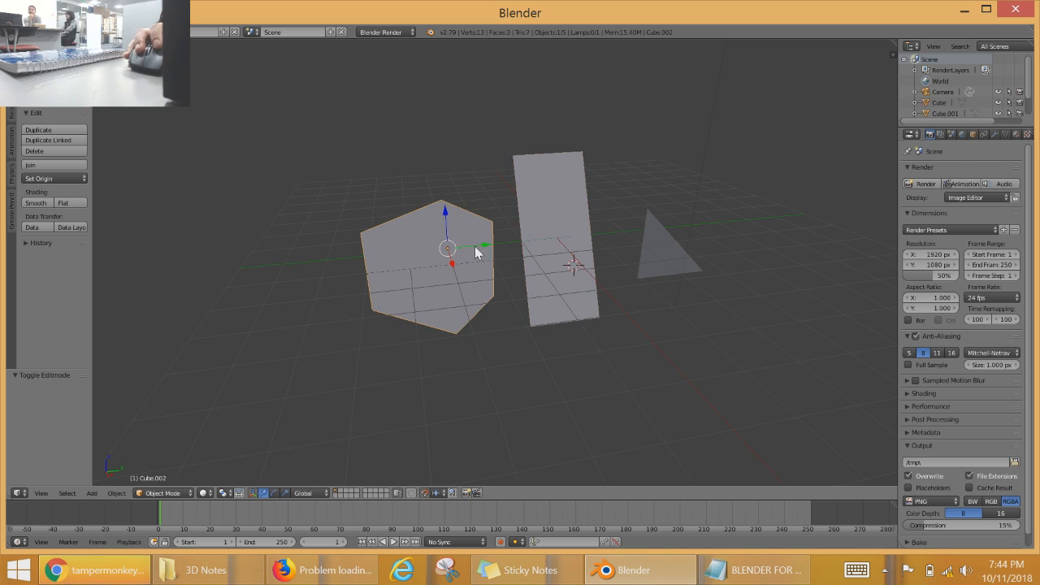
shift+right_click(557, 262)
shift+right_click(687, 270)
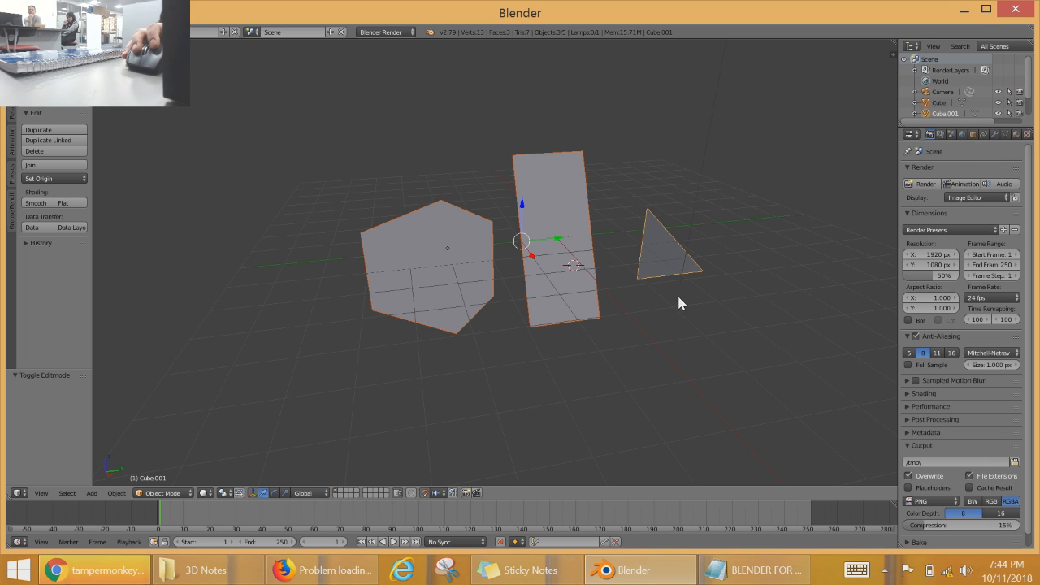
key(x)
click(616, 281)
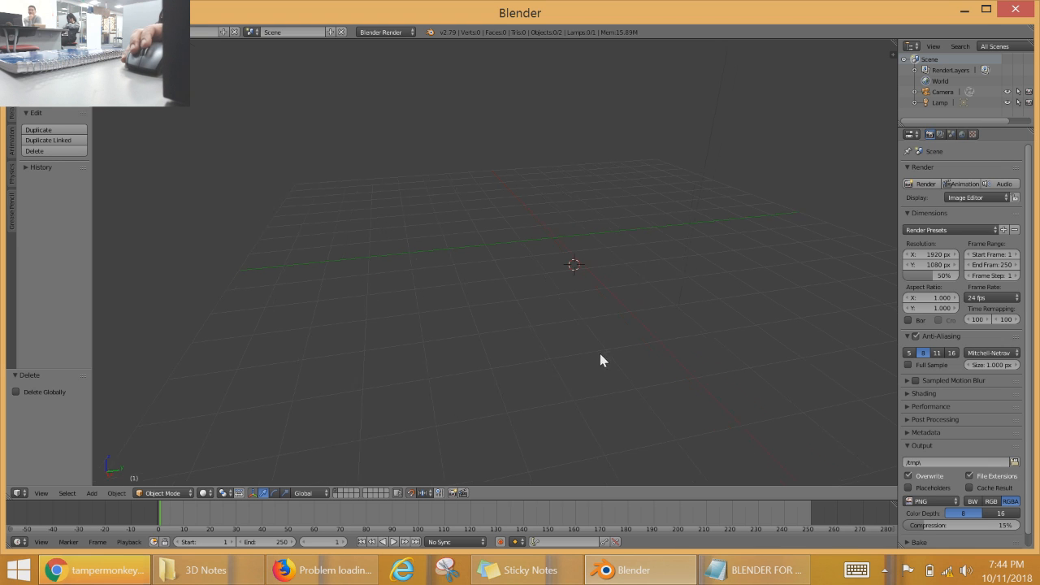
middle_drag(601, 360, 644, 363)
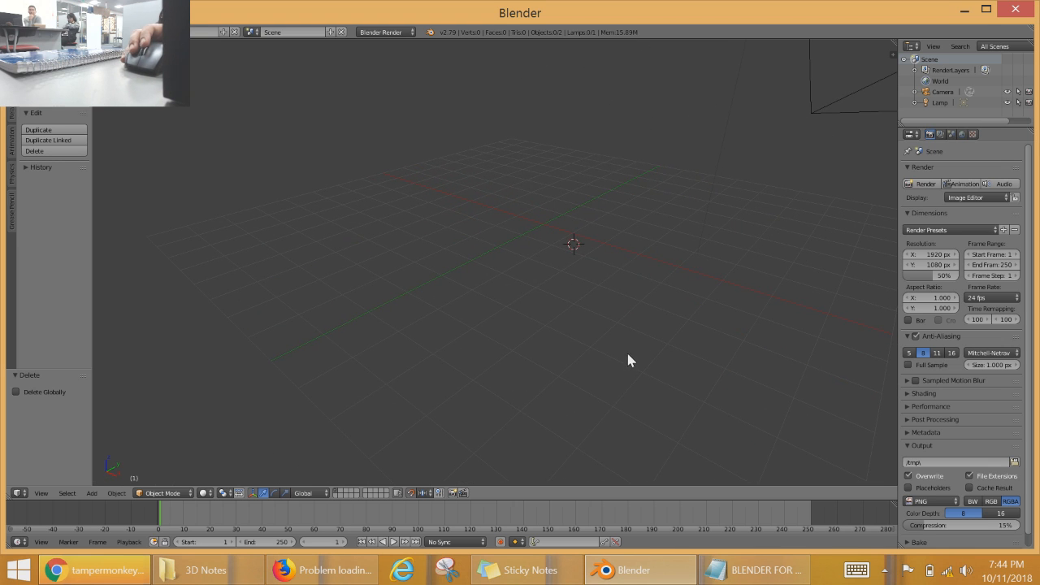
middle_drag(677, 298, 624, 286)
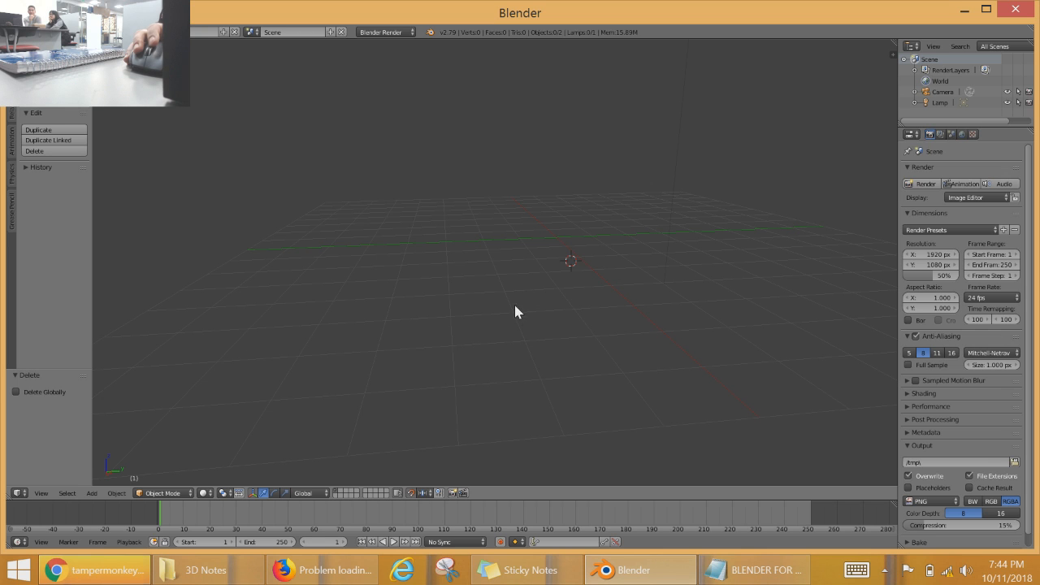
middle_drag(521, 320, 652, 477)
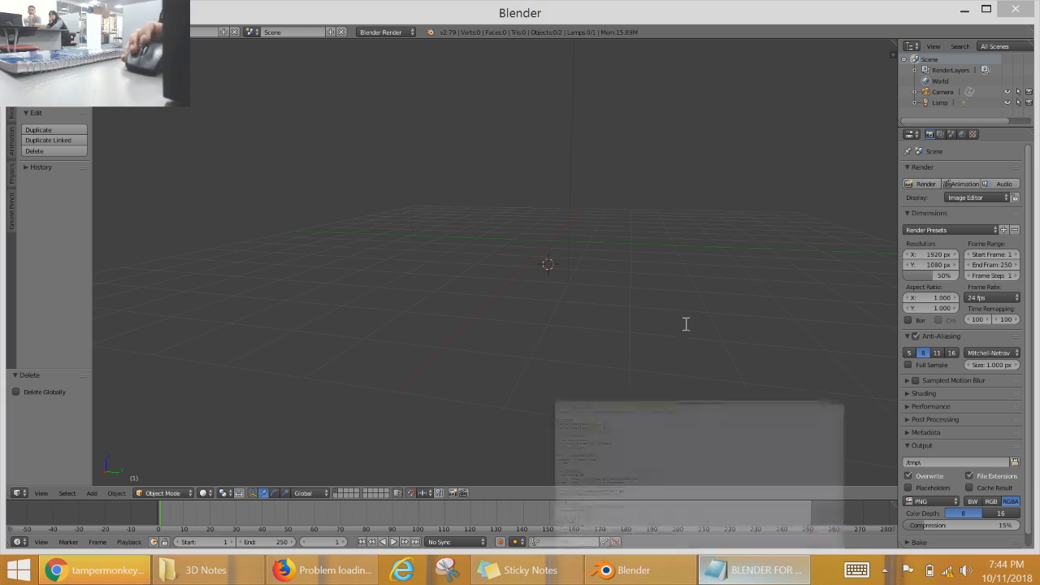
Step: Switch to the BLENDER FOR ALL notes in Notepad, select all their text for review, and return to Blender
click(754, 570)
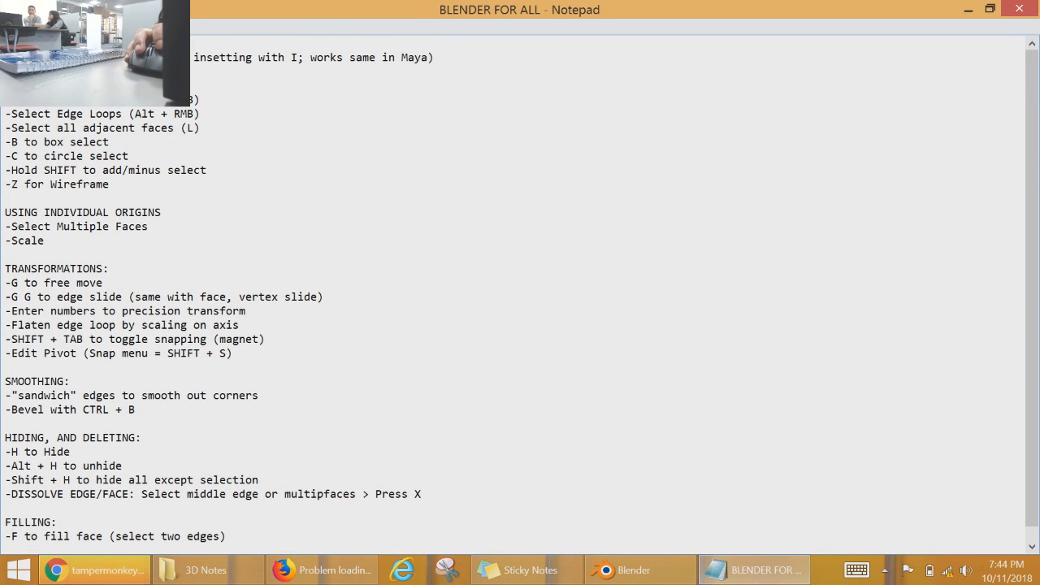
key(ctrl+a)
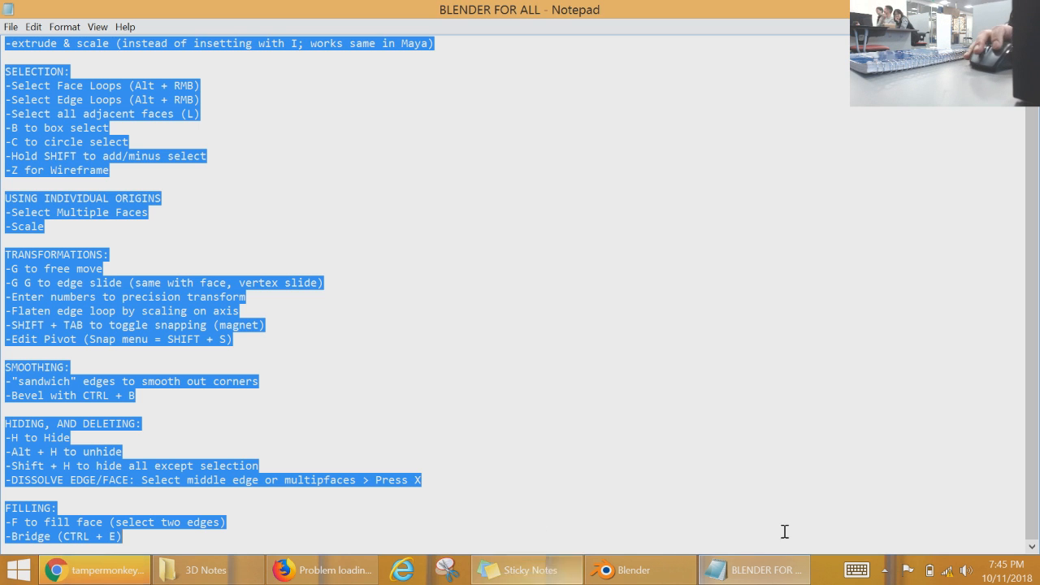
click(756, 570)
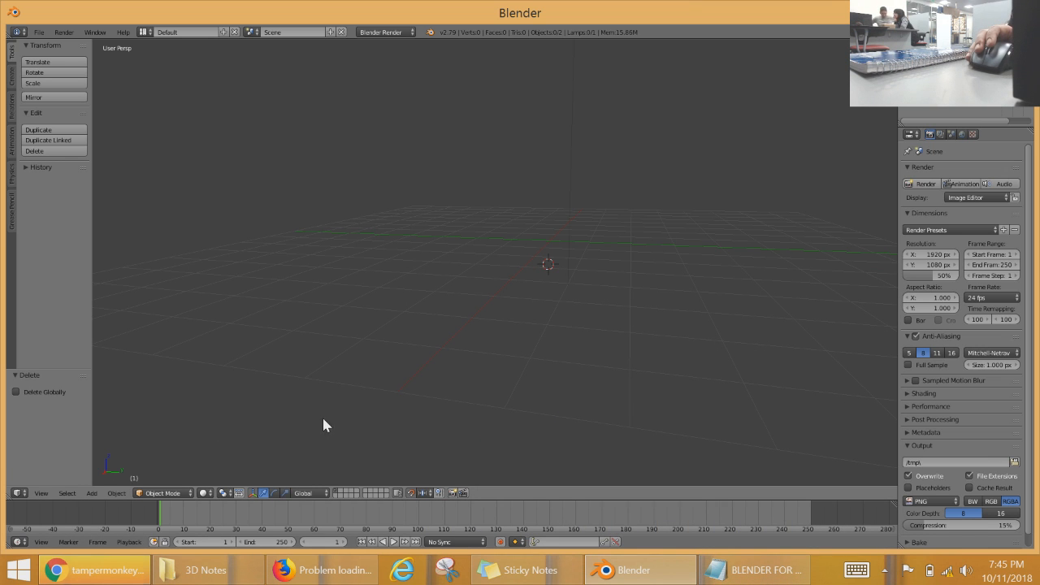
Step: Orbit around the empty 3D scene to examine the grid and its axes from several angles
middle_drag(438, 382, 573, 369)
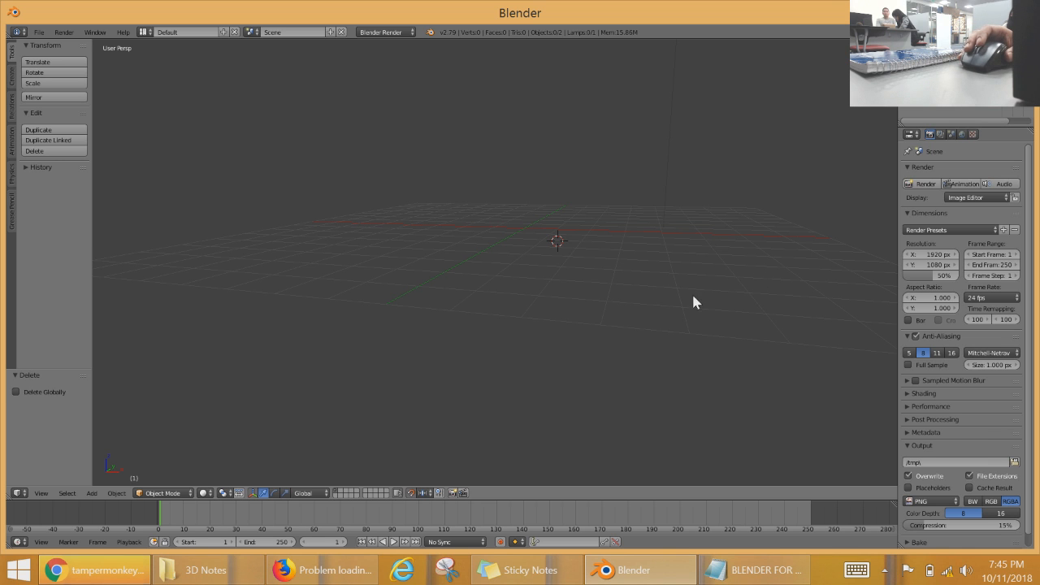
middle_drag(547, 275, 635, 296)
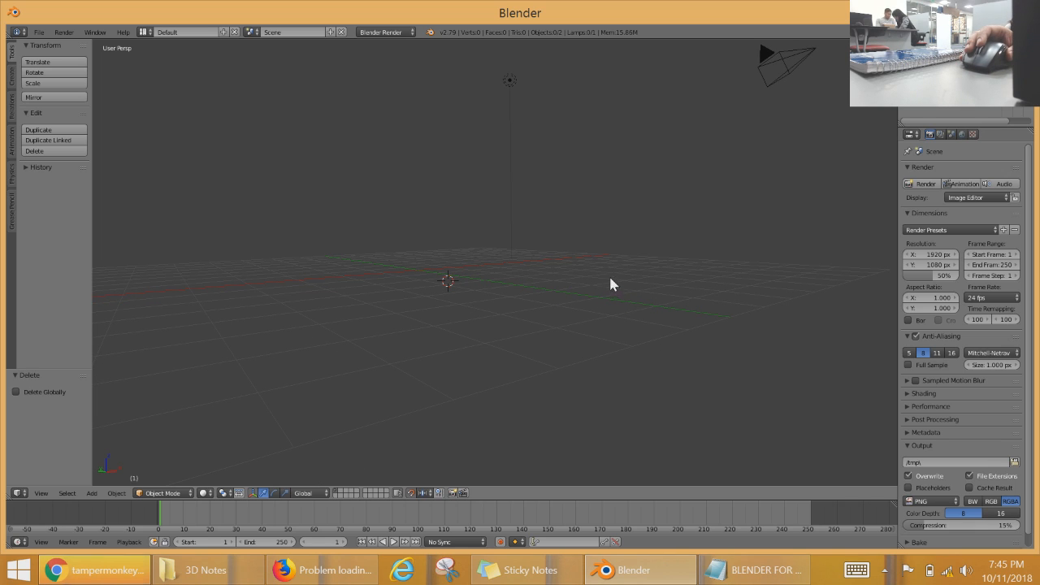
middle_drag(618, 295, 519, 328)
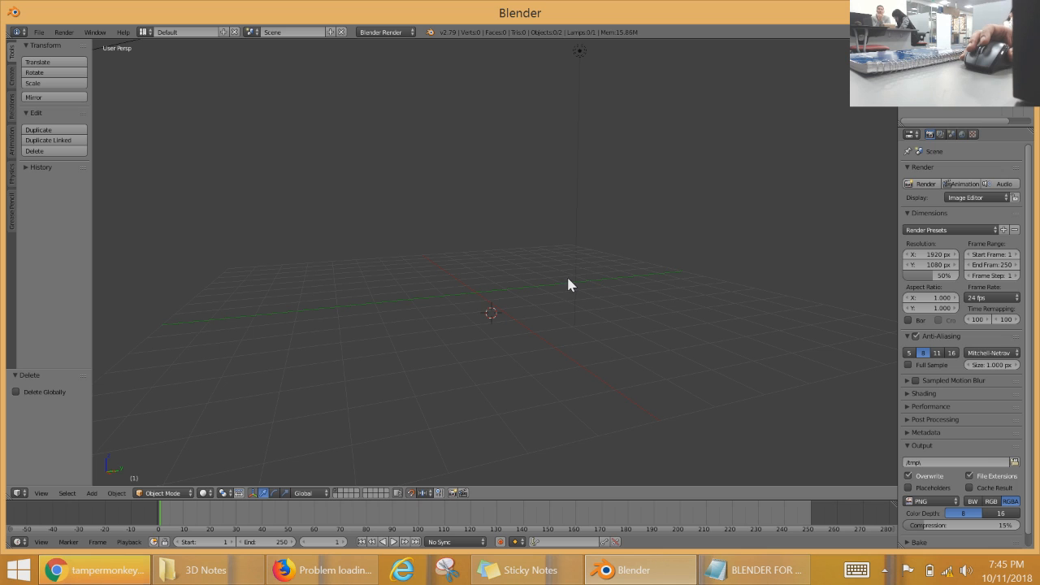
middle_drag(564, 299, 455, 317)
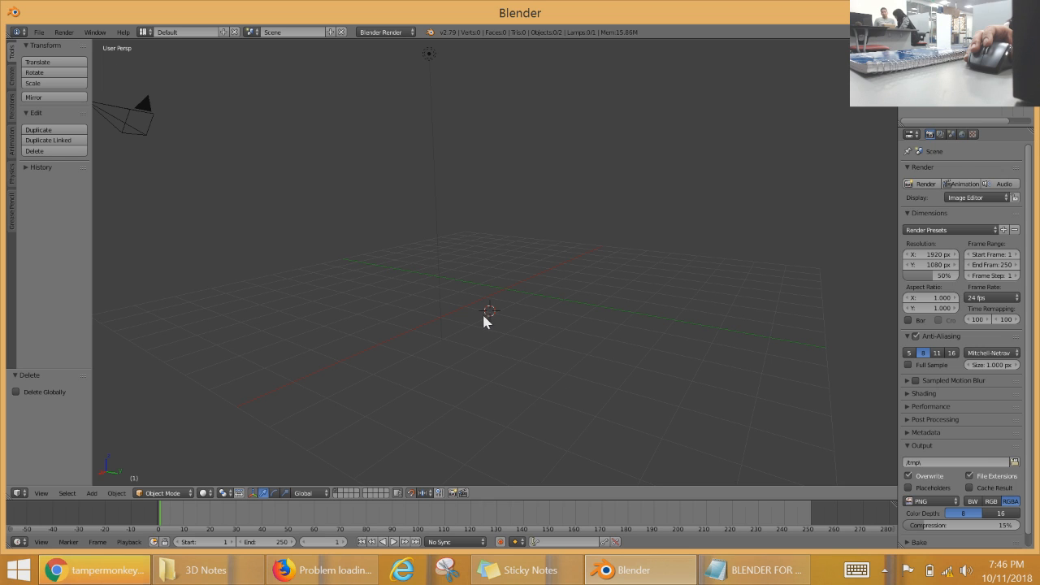
middle_drag(551, 321, 505, 313)
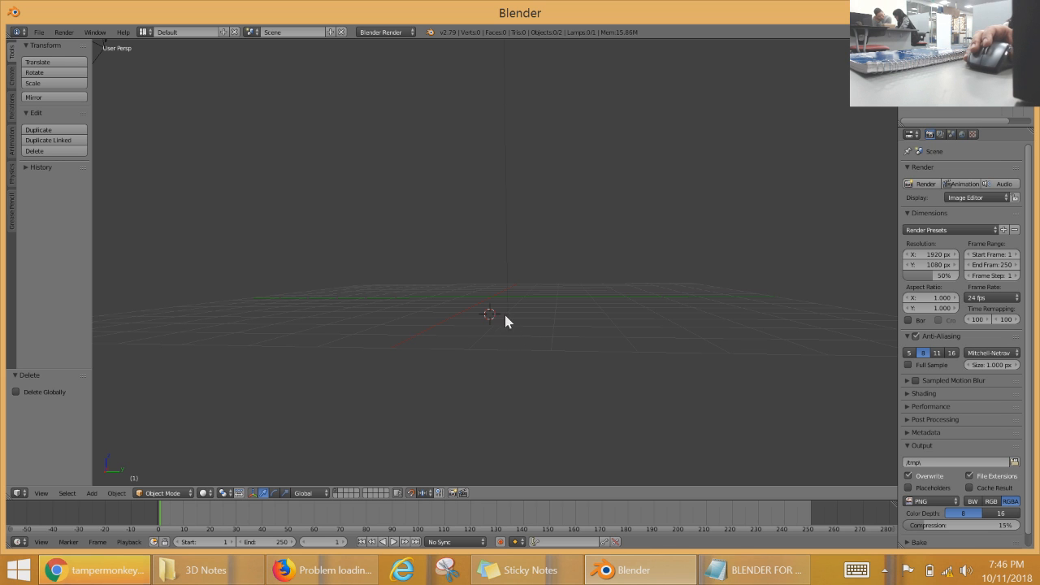
middle_drag(504, 320, 648, 334)
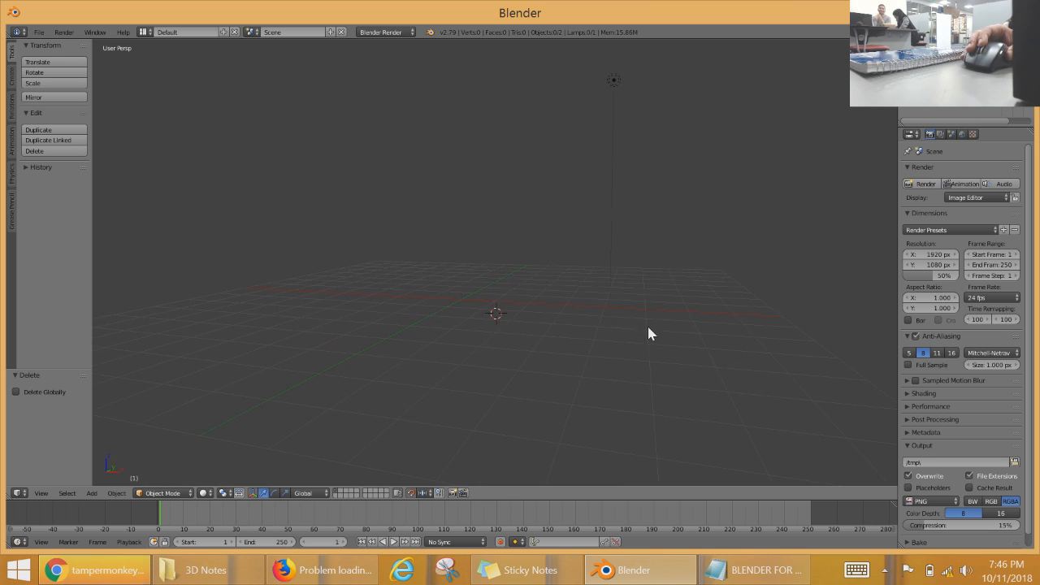
middle_drag(553, 325, 529, 341)
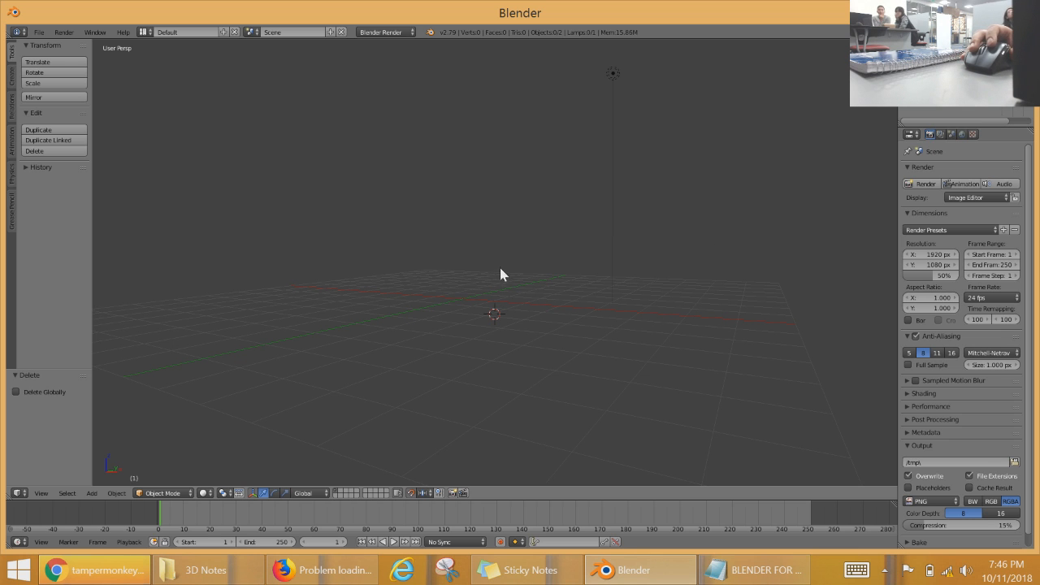
middle_drag(530, 308, 505, 305)
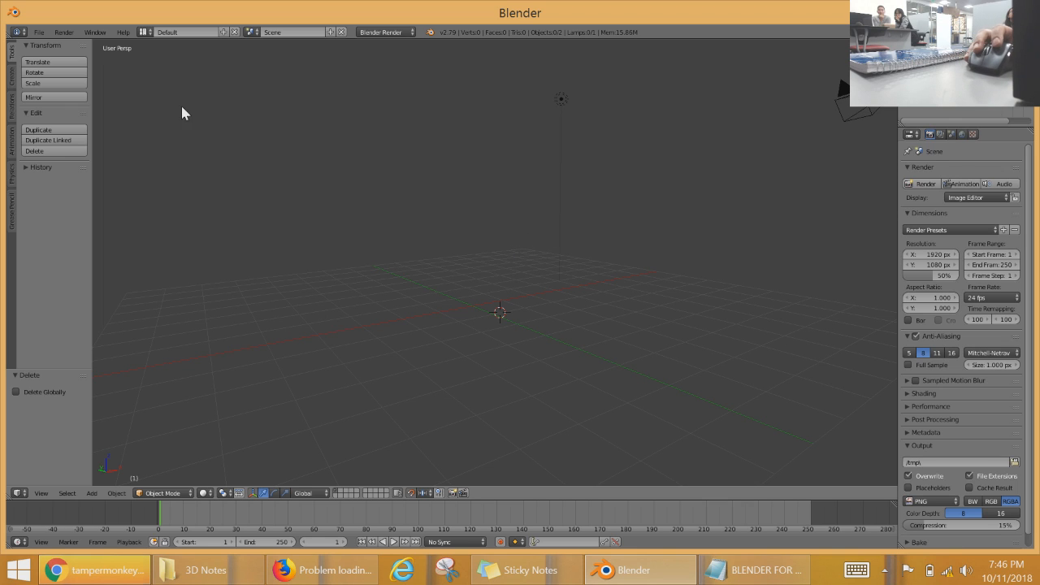
click(41, 494)
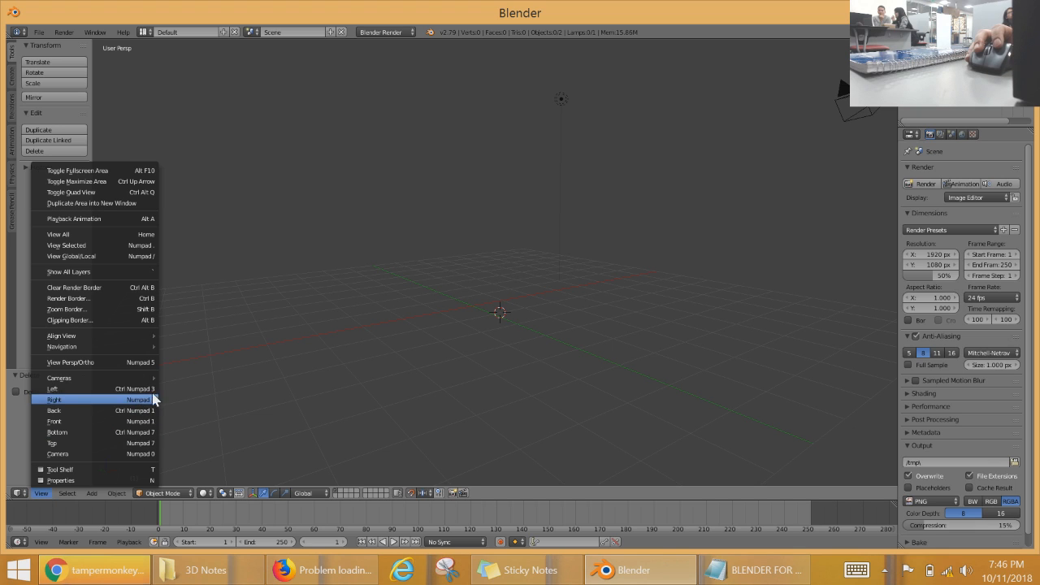
click(41, 494)
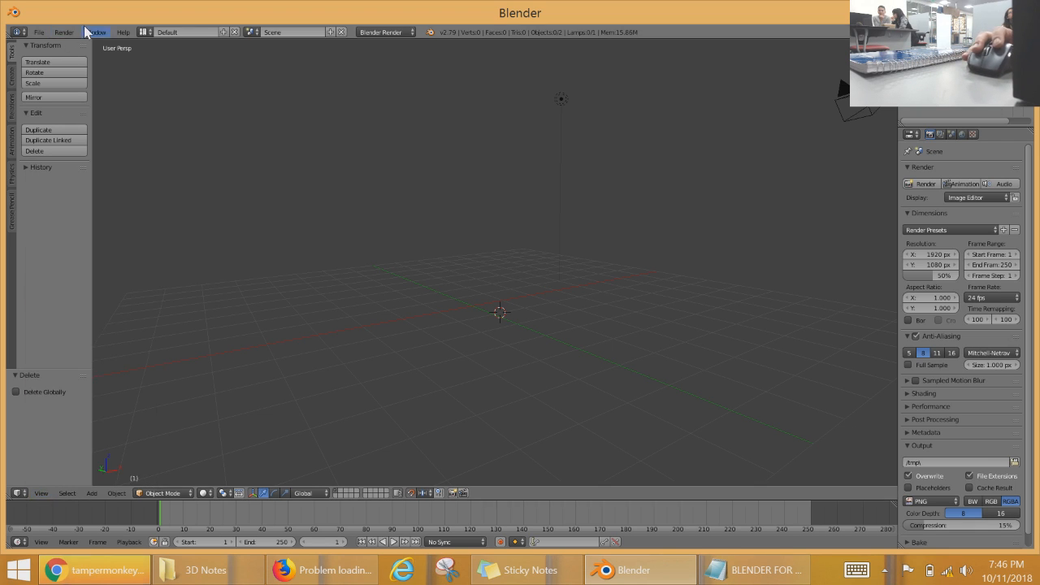
click(144, 32)
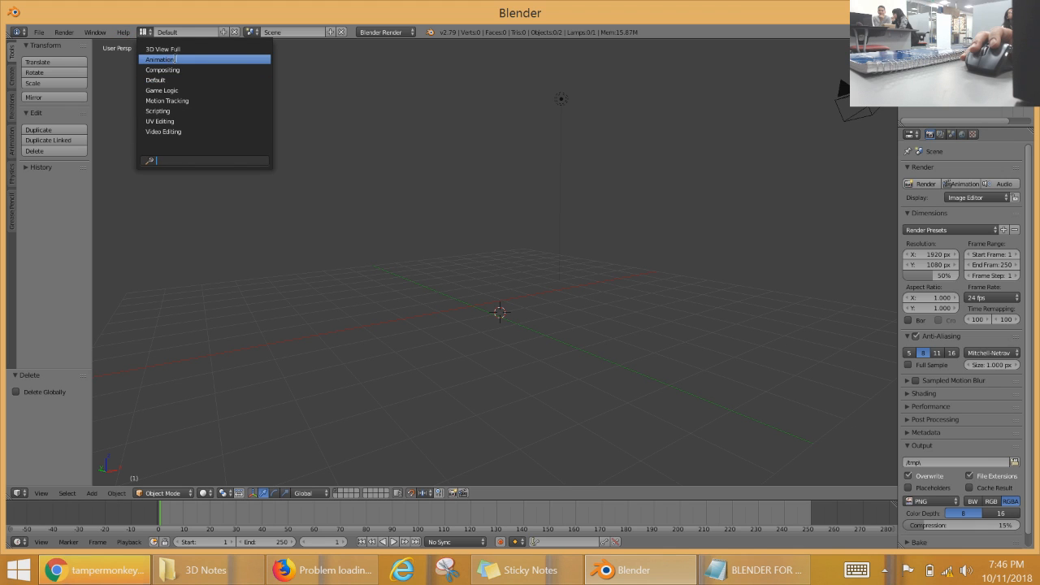
click(40, 493)
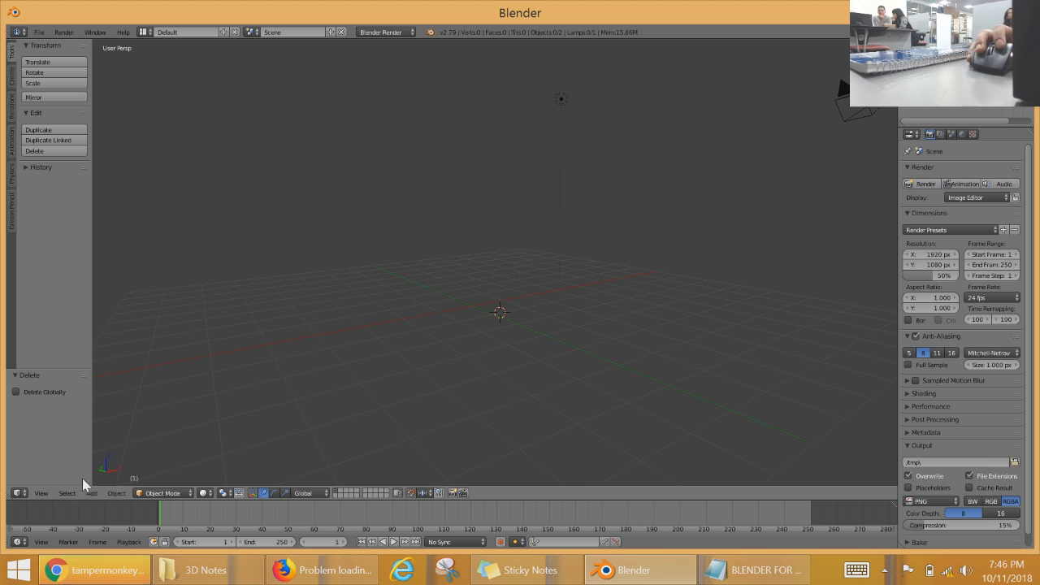
Step: Show the scene from the Left view and change its projection from perspective to orthographic
click(40, 494)
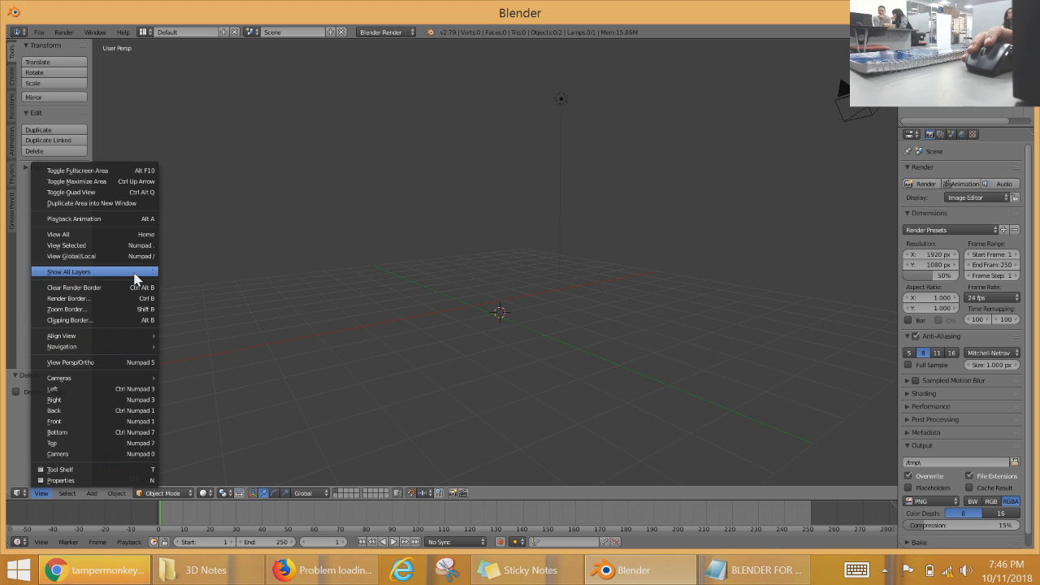
click(113, 392)
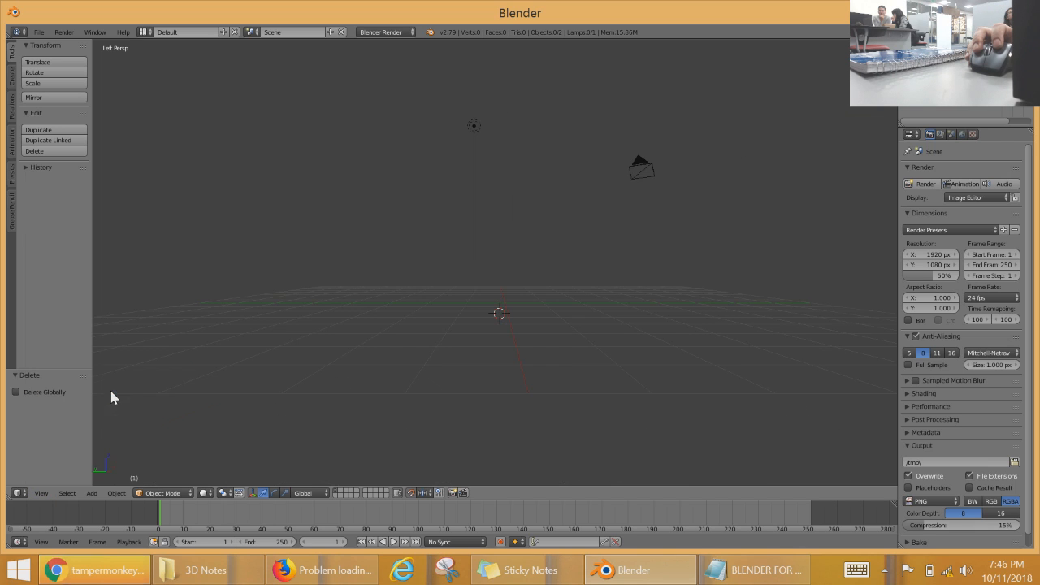
click(53, 486)
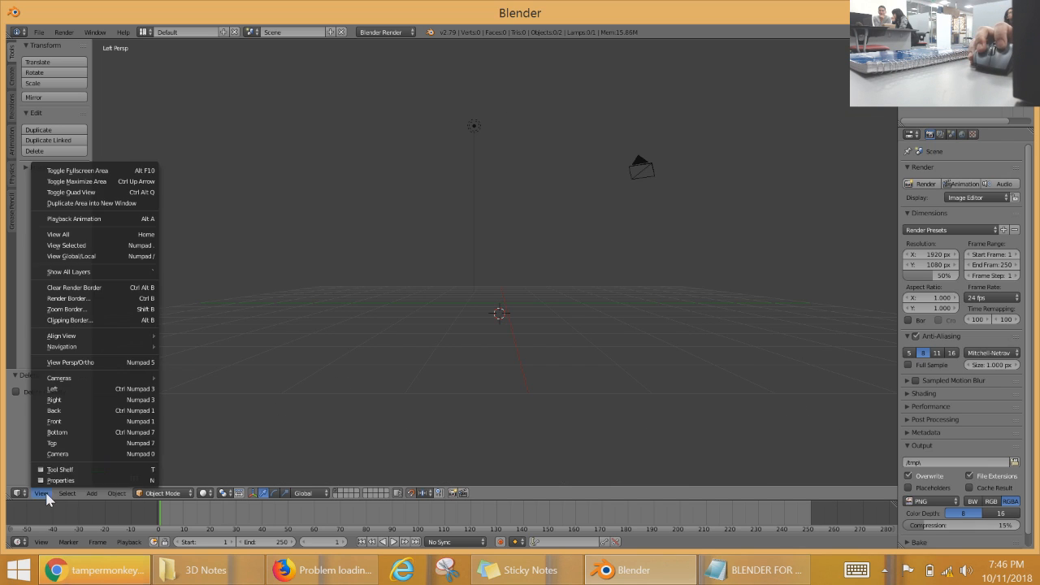
click(69, 370)
scroll(494, 283, down, 10)
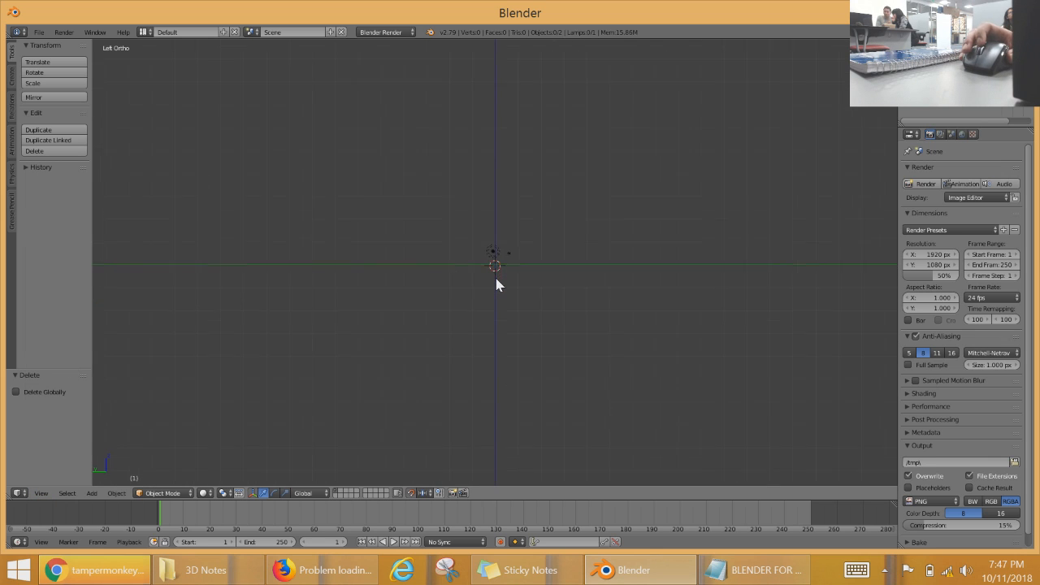
scroll(491, 281, up, 12)
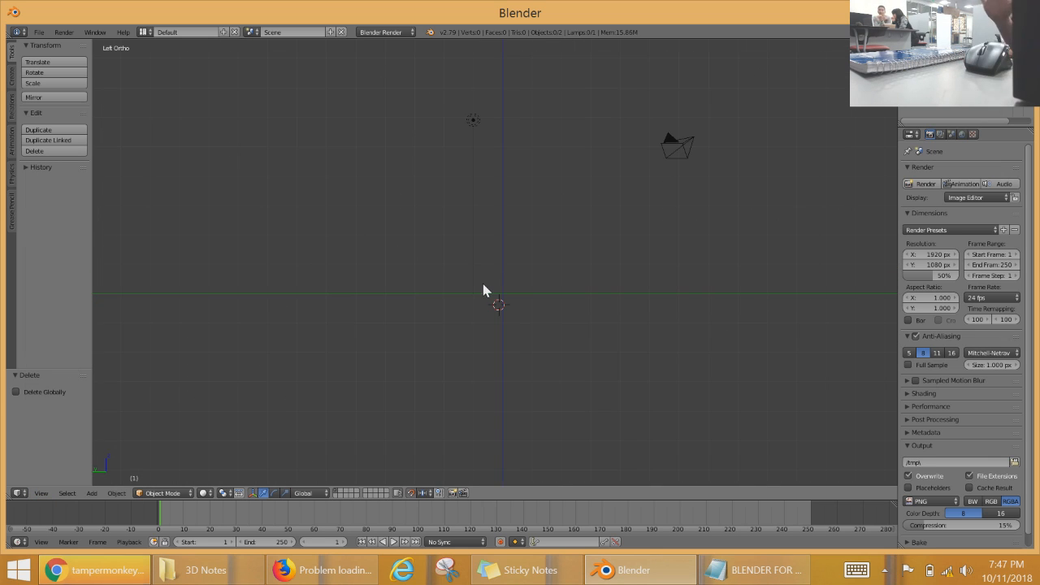
Step: Return the viewport to perspective projection and examine the scene from several angles
click(41, 493)
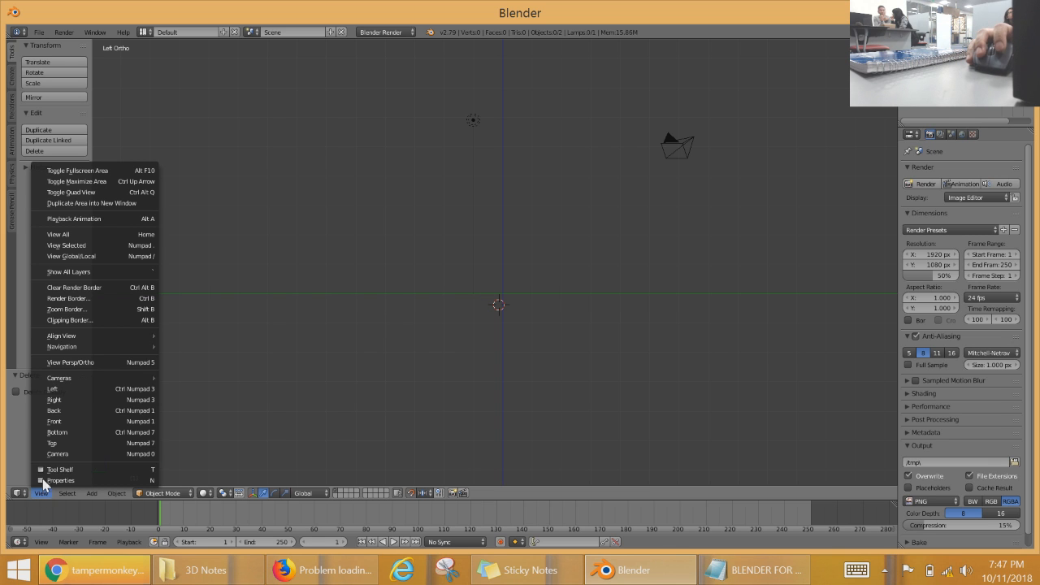
click(81, 368)
middle_drag(502, 280, 539, 298)
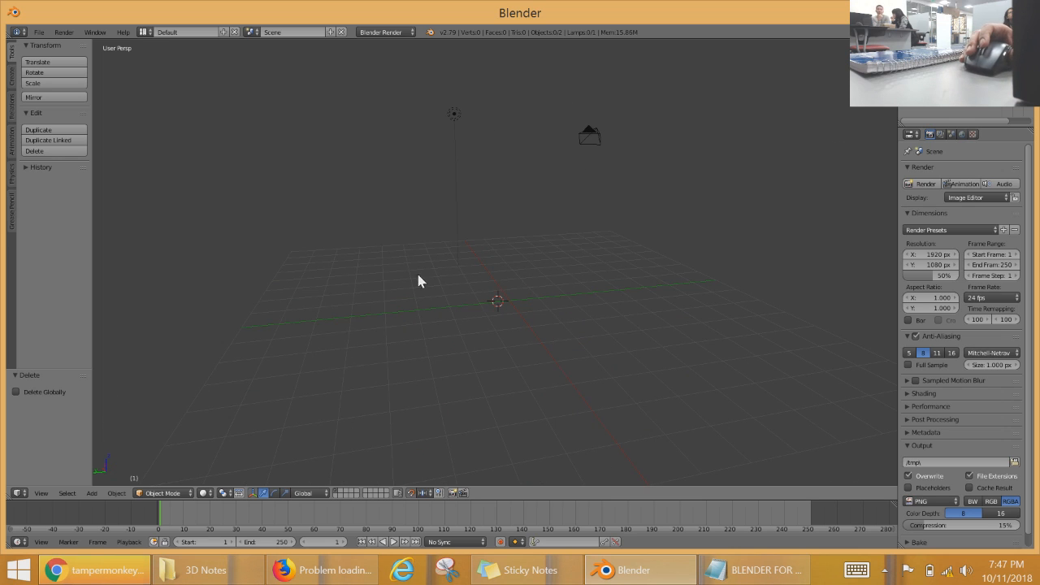
middle_drag(435, 286, 290, 399)
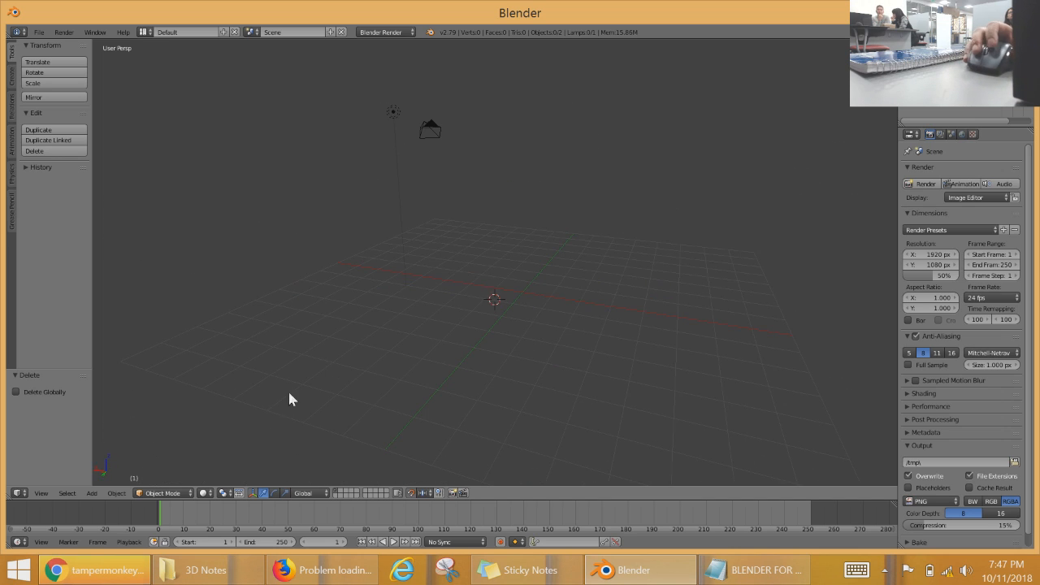
Step: View the scene from the Front, Top, Back and Right preset viewpoints in turn
click(44, 494)
click(62, 421)
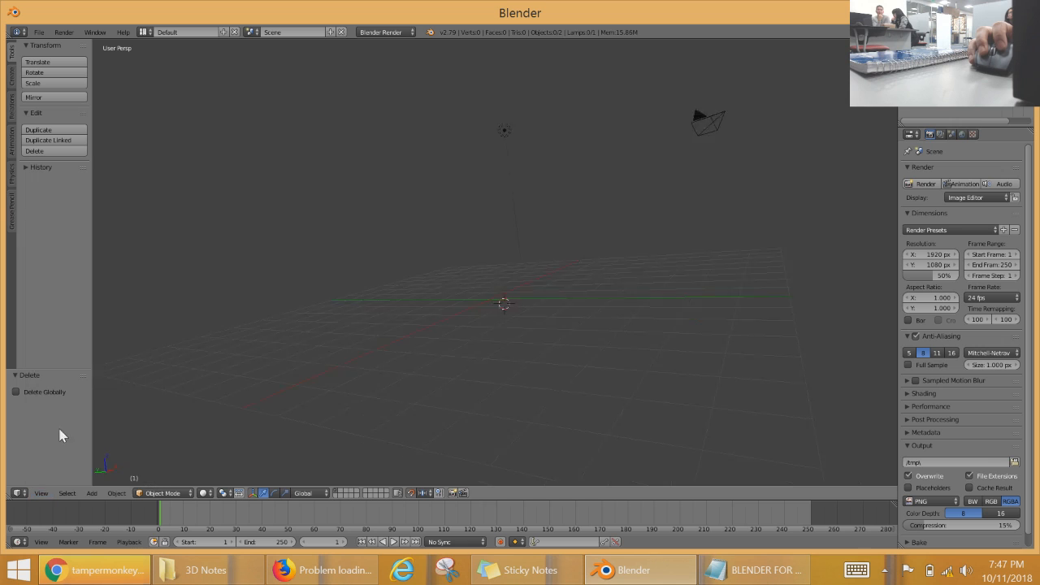
click(39, 492)
click(53, 443)
click(40, 492)
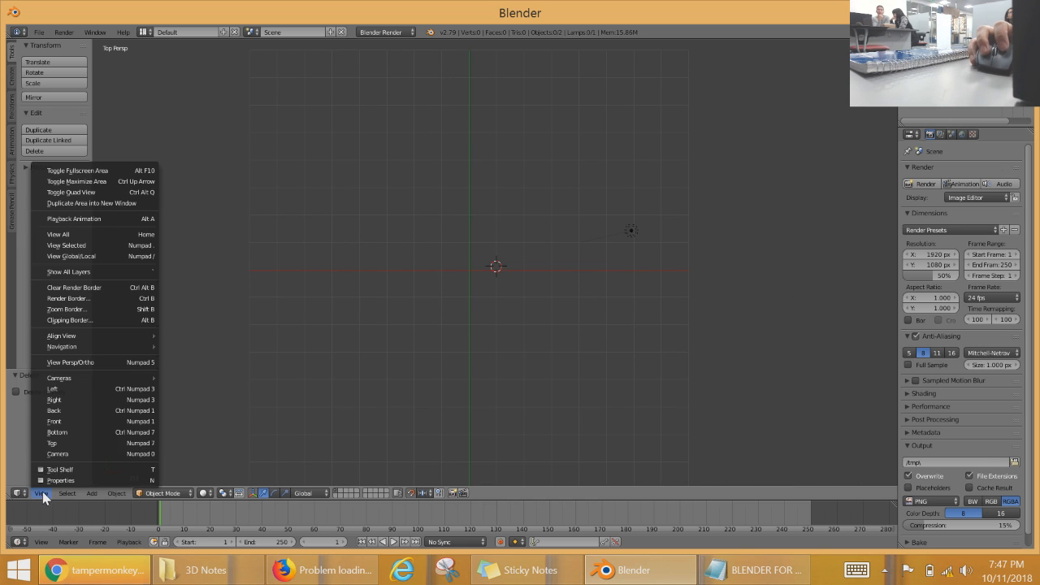
click(52, 409)
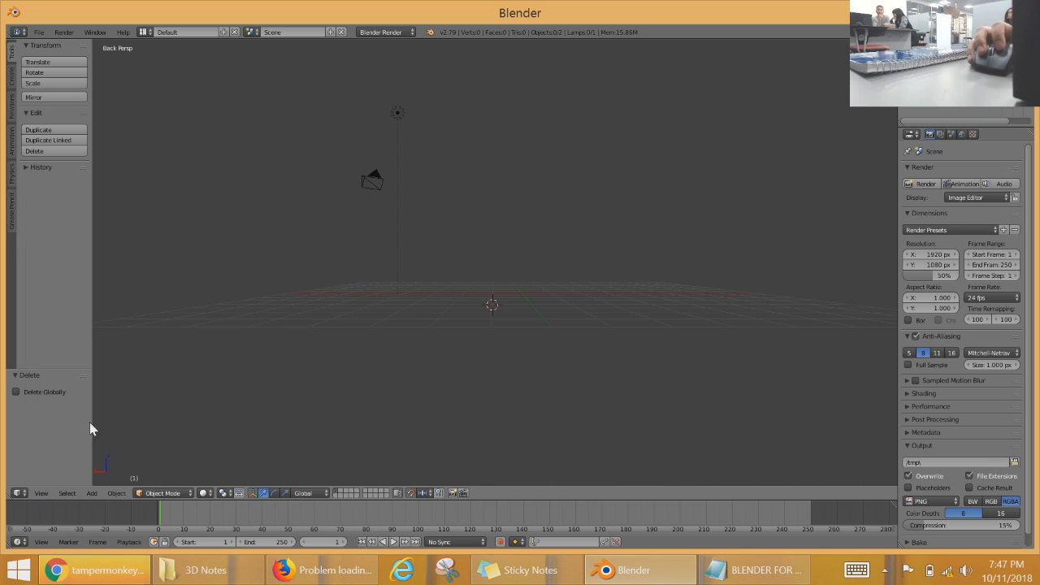
click(42, 493)
click(57, 398)
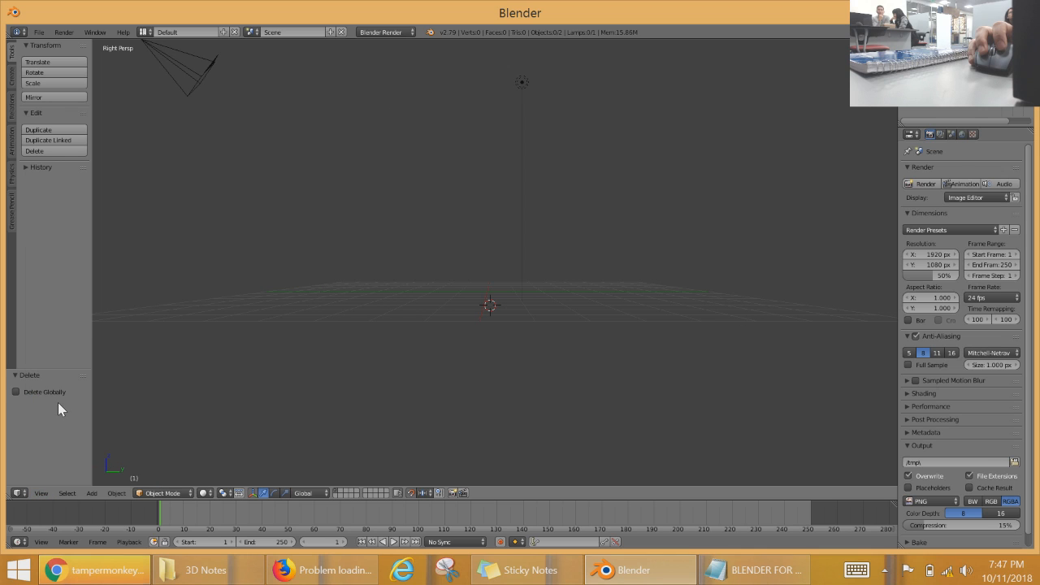
Step: Switch the Right view to orthographic projection, show the Bottom view and orbit the scene to compare its appearance
click(41, 493)
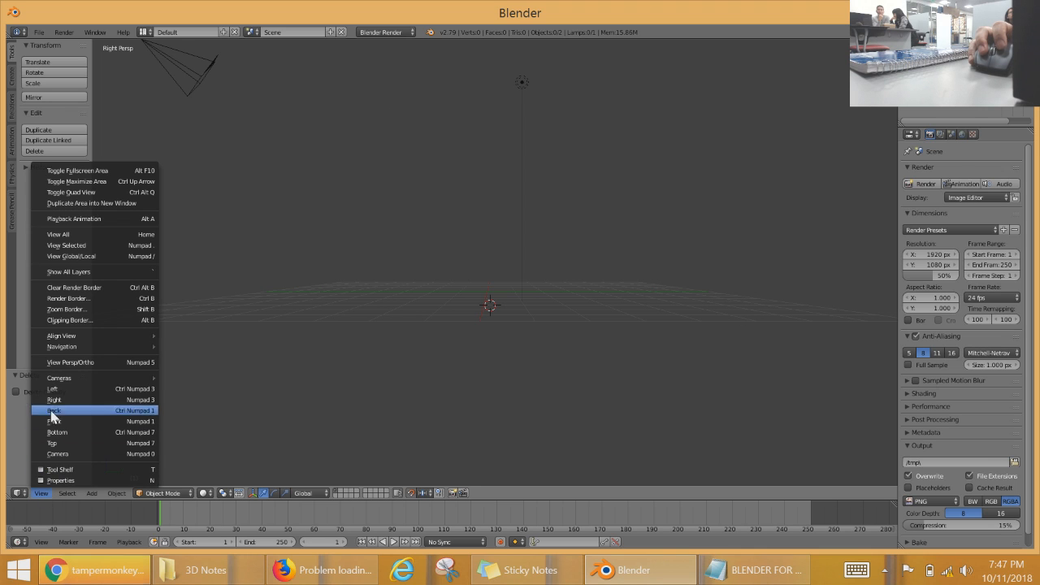
click(71, 366)
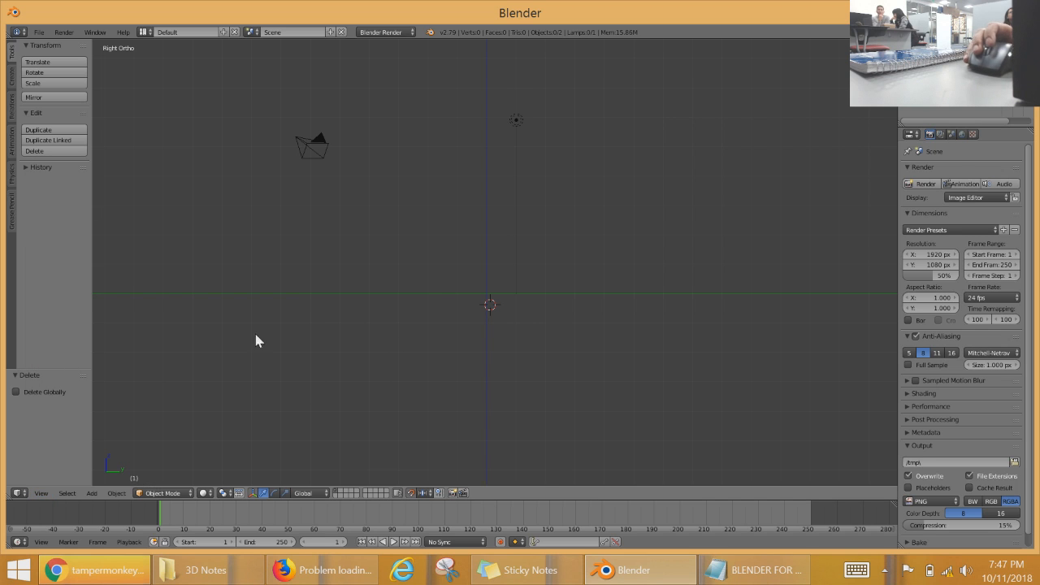
click(41, 493)
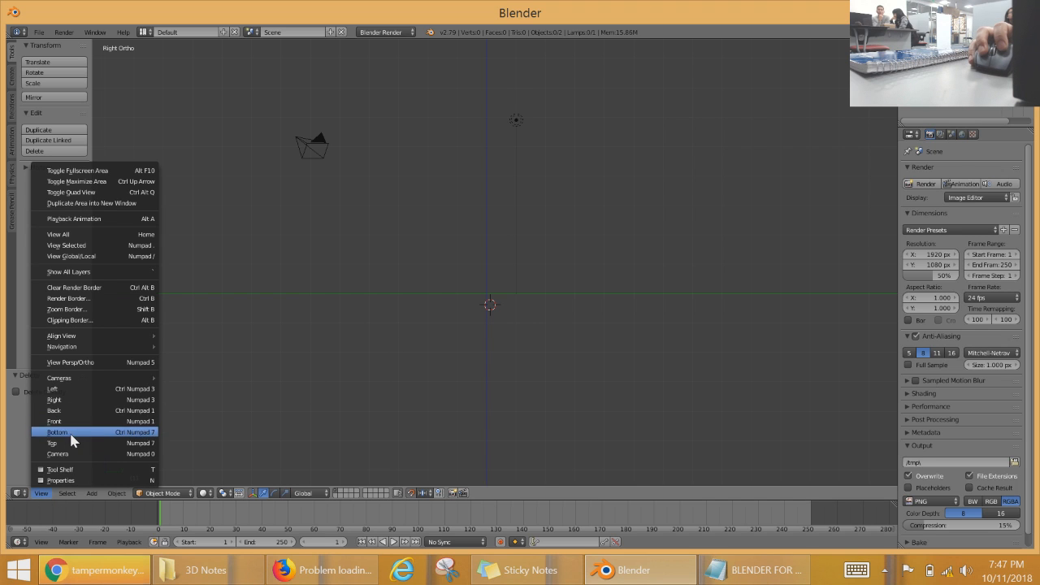
click(72, 433)
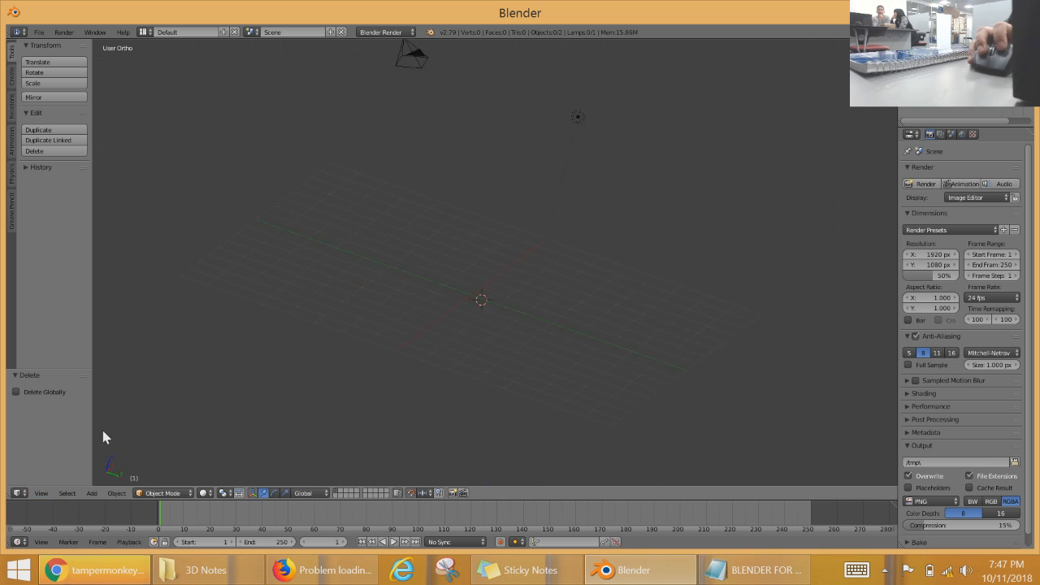
middle_drag(288, 251, 257, 232)
Step: Start a new file, reloading the startup scene with its default cube
click(39, 33)
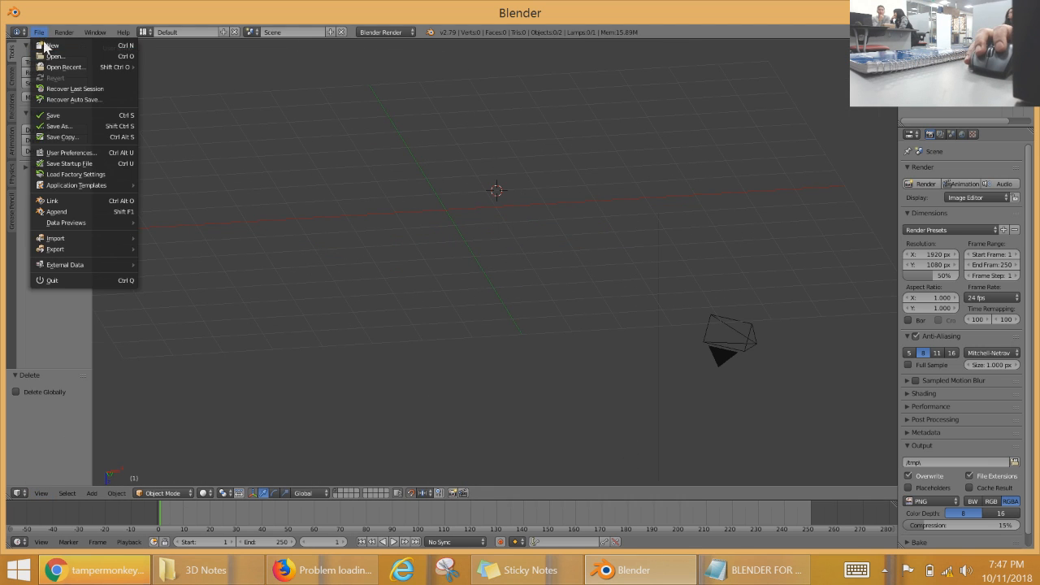
click(50, 45)
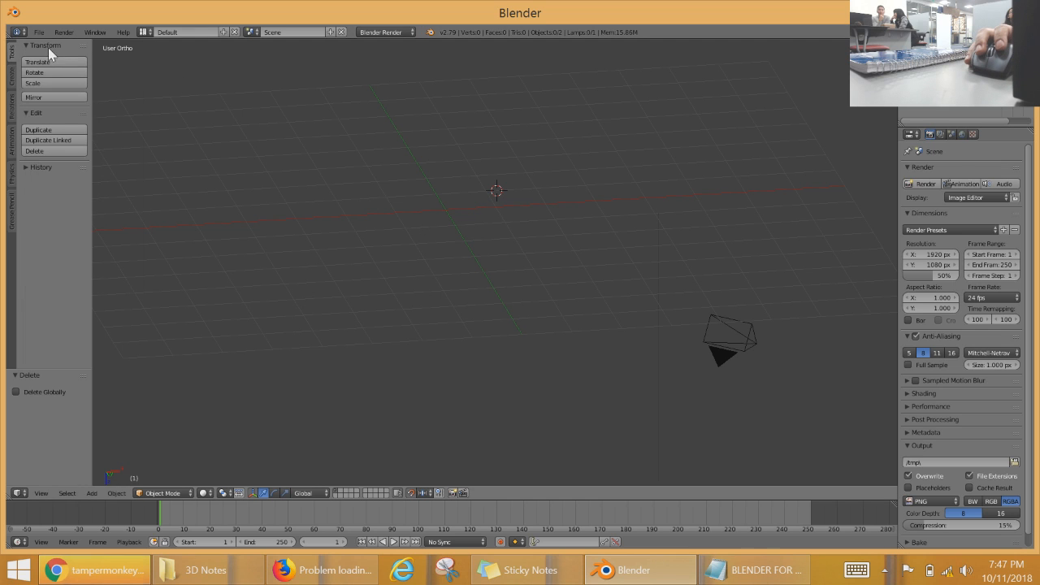
click(40, 34)
click(49, 45)
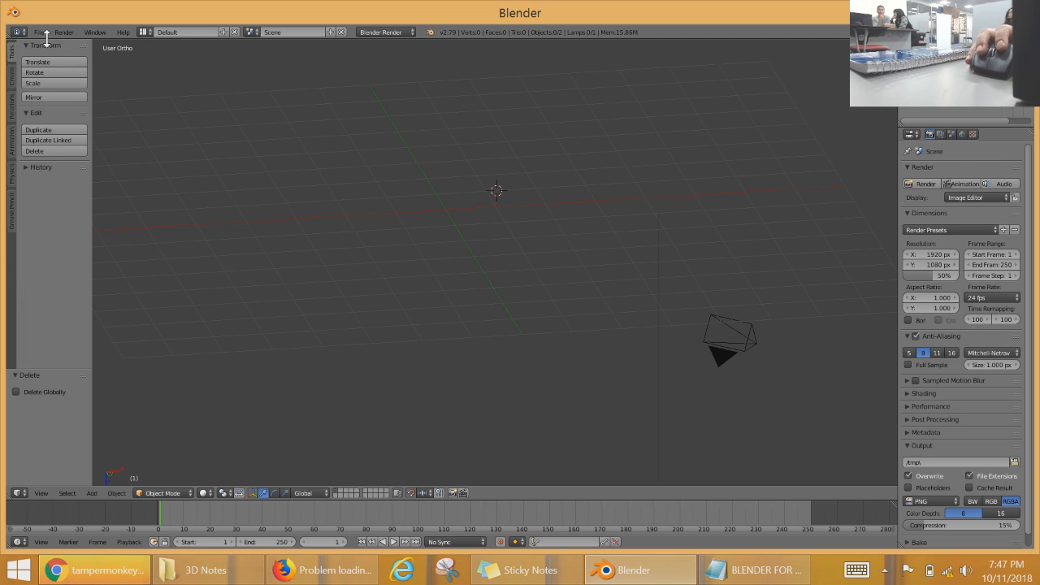
click(41, 33)
click(51, 45)
click(53, 51)
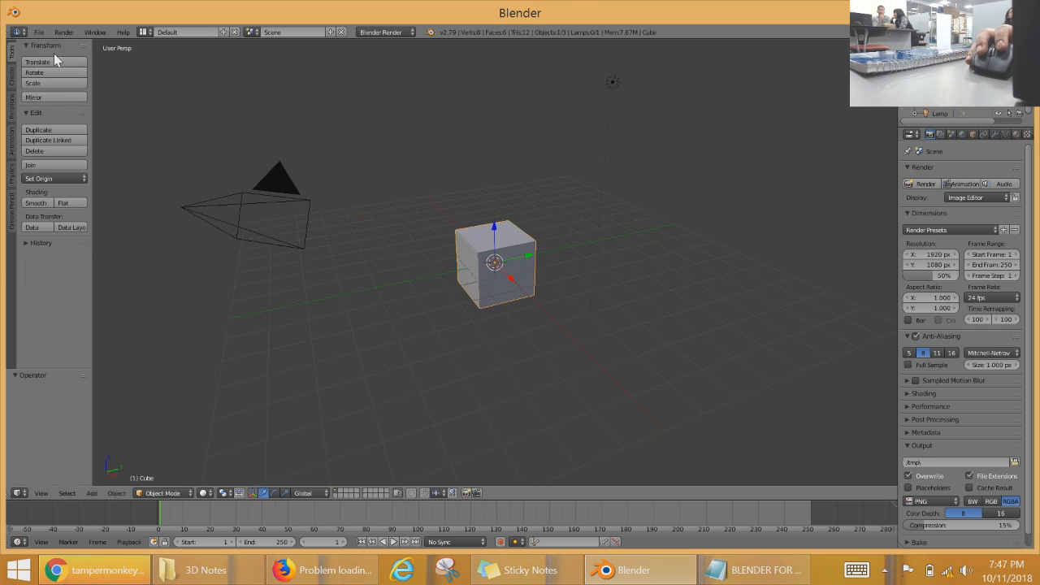
Step: Set the scene's length unit system to Metric
middle_drag(558, 280, 556, 304)
scroll(568, 239, up, 6)
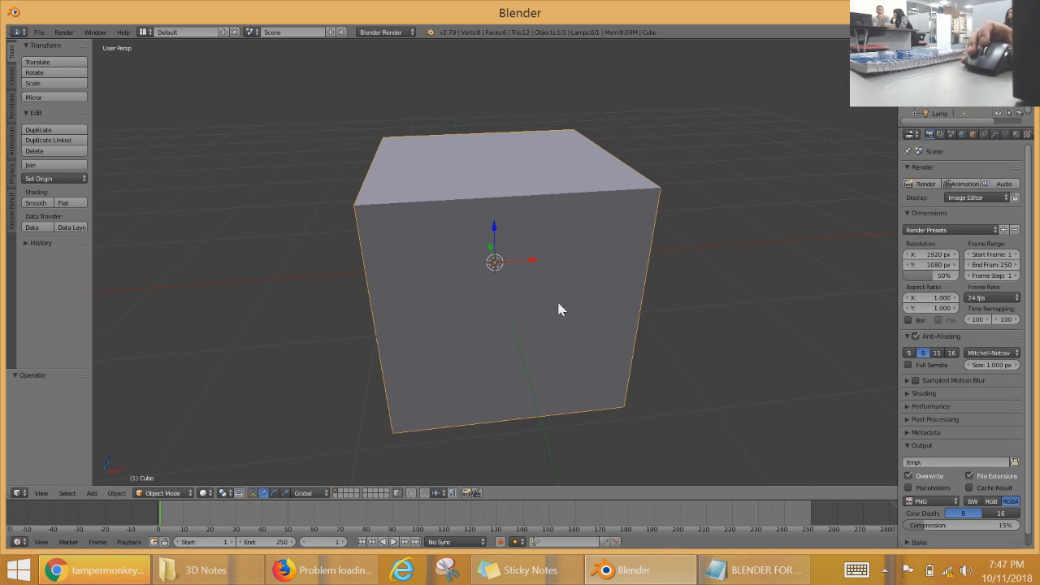
middle_drag(710, 312, 650, 314)
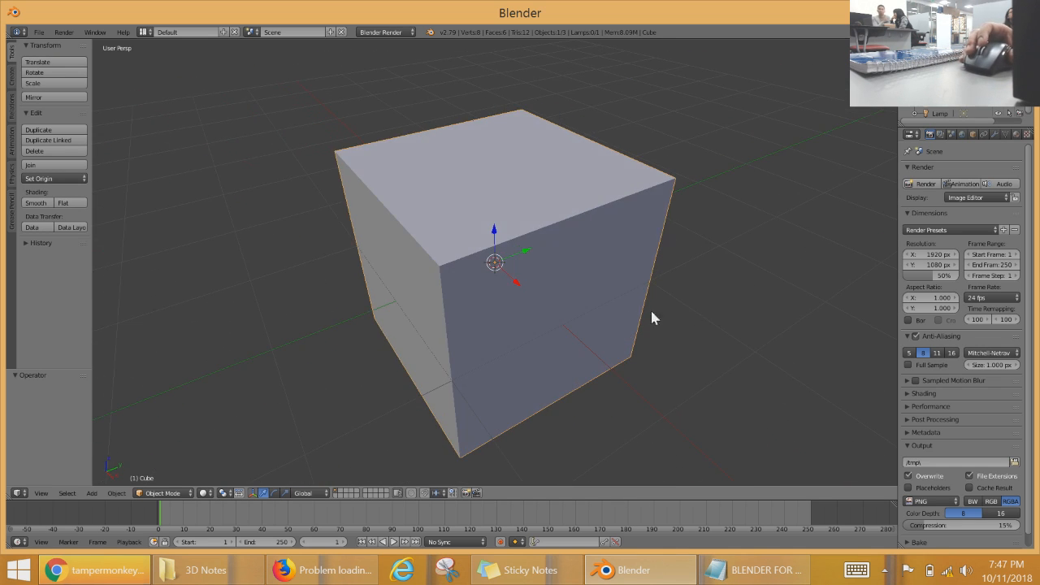
click(973, 135)
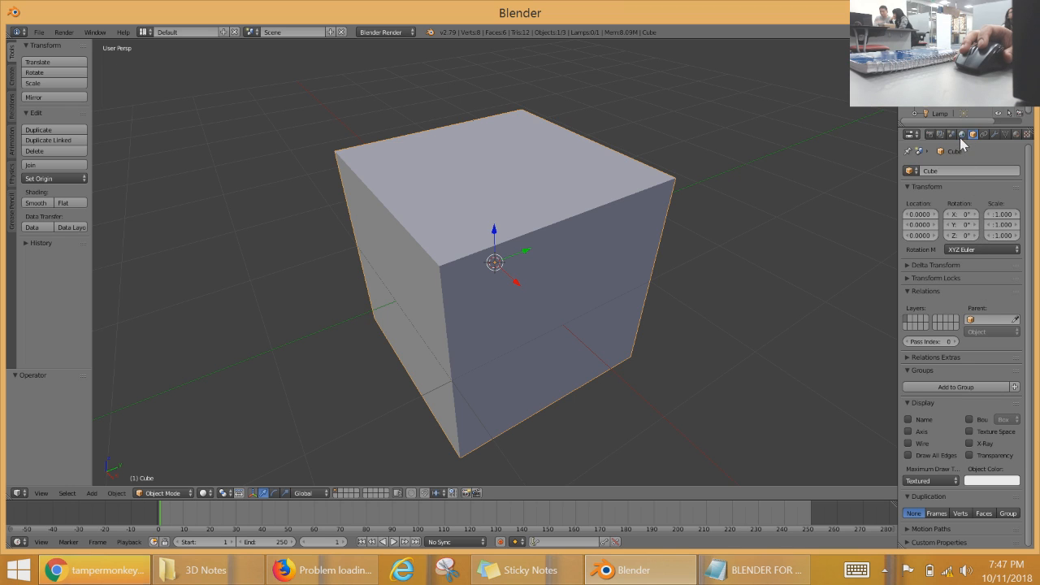
click(962, 135)
click(952, 135)
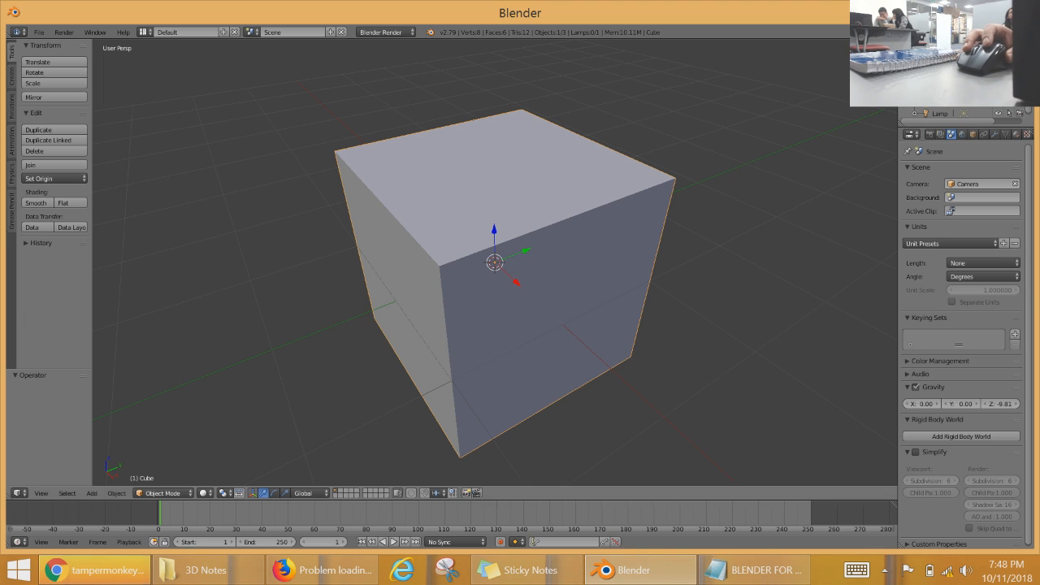
click(911, 134)
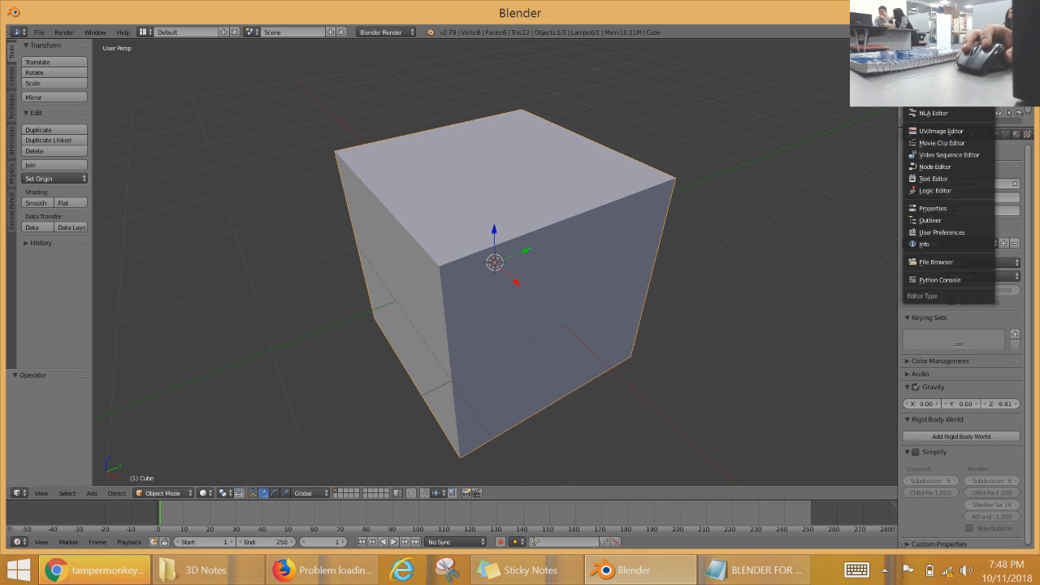
click(955, 315)
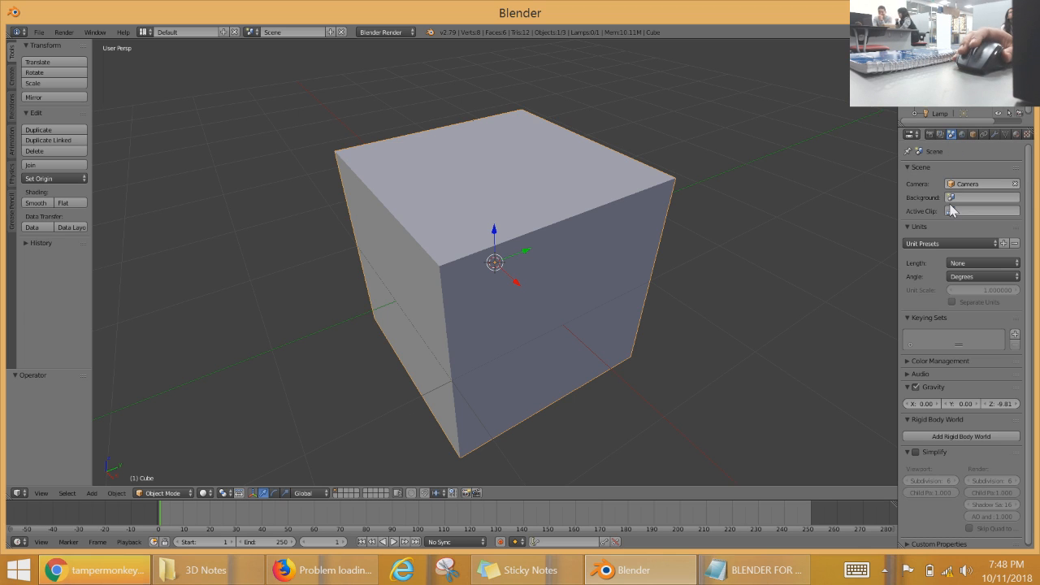
click(978, 259)
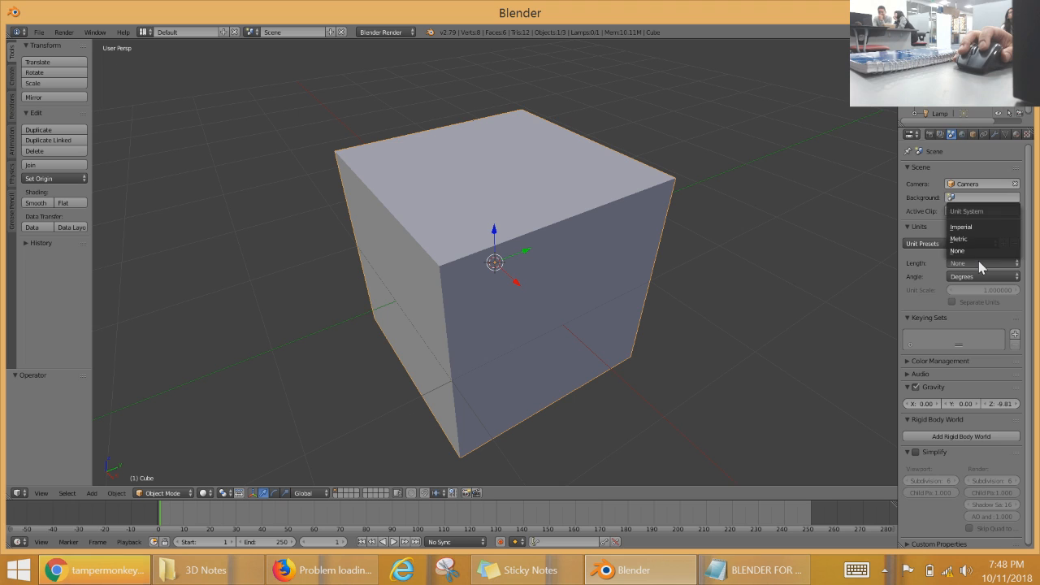
click(970, 237)
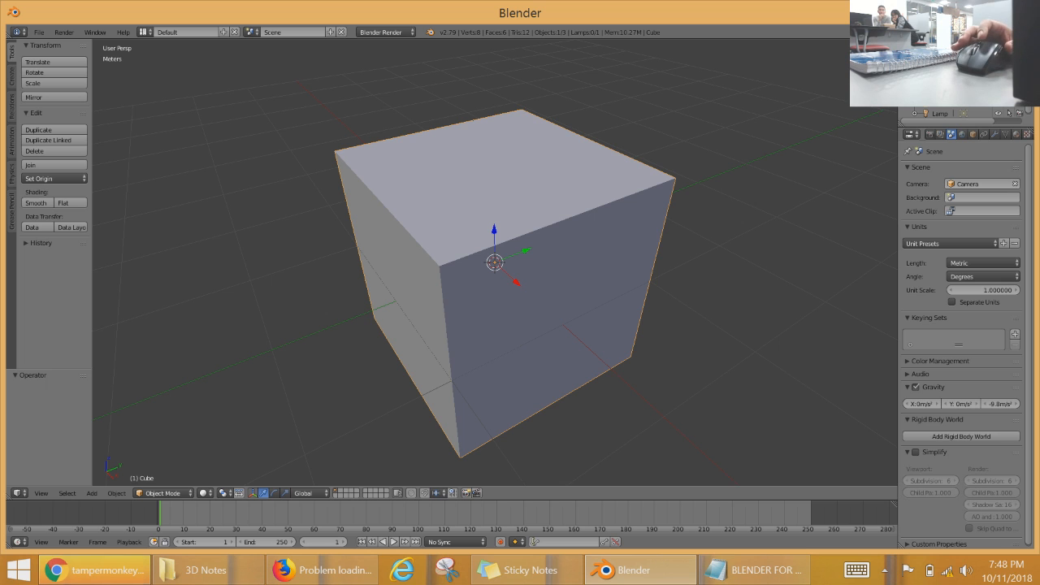
Step: Enter Edit Mode on the cube and select only its top face
scroll(862, 326, down, 1)
scroll(805, 303, down, 4)
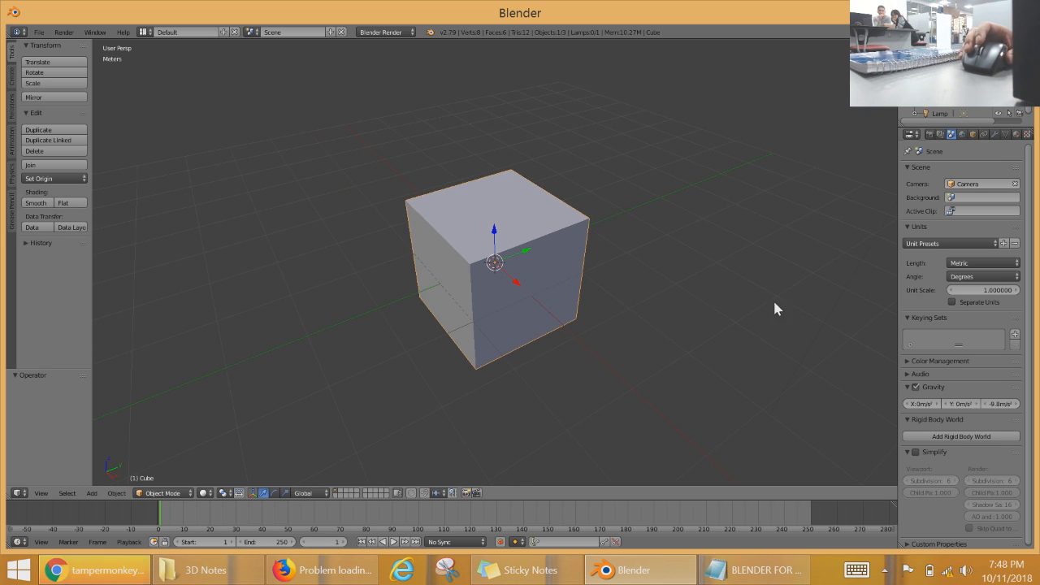
middle_drag(590, 343, 460, 323)
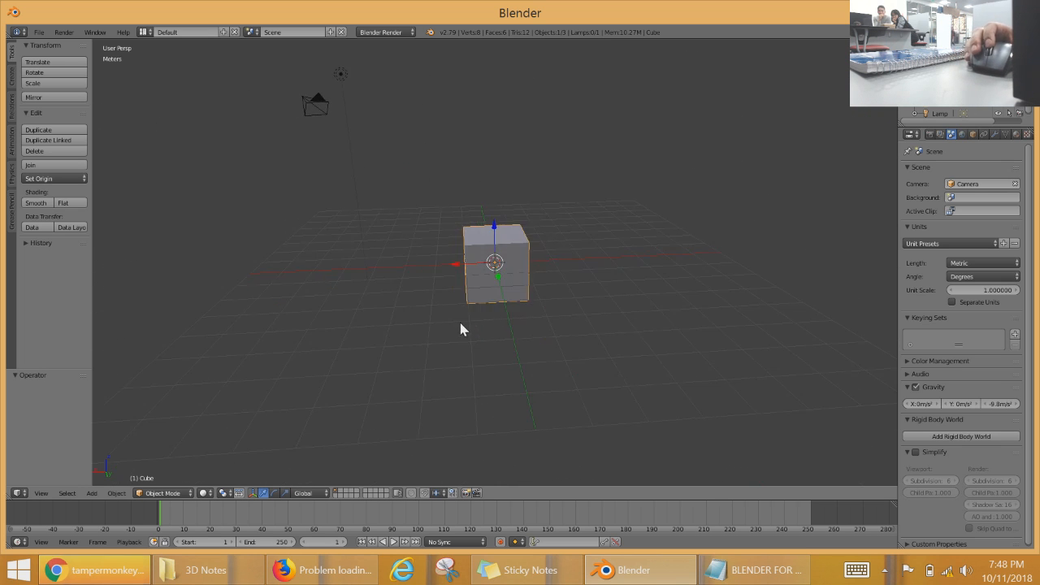
scroll(636, 305, up, 8)
scroll(631, 301, down, 5)
middle_drag(608, 293, 666, 302)
scroll(618, 302, up, 2)
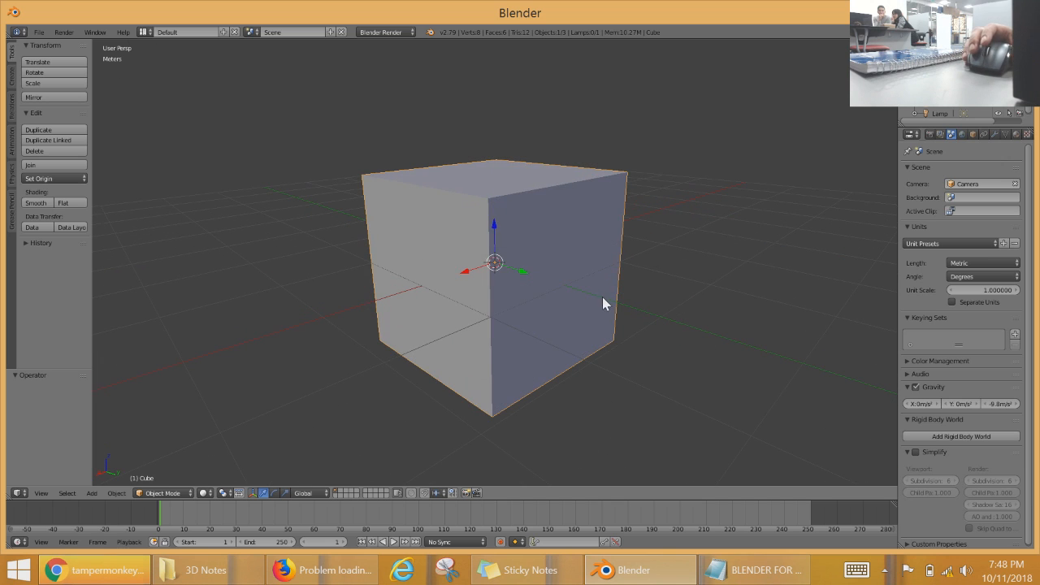
key(Tab)
middle_drag(469, 328, 520, 361)
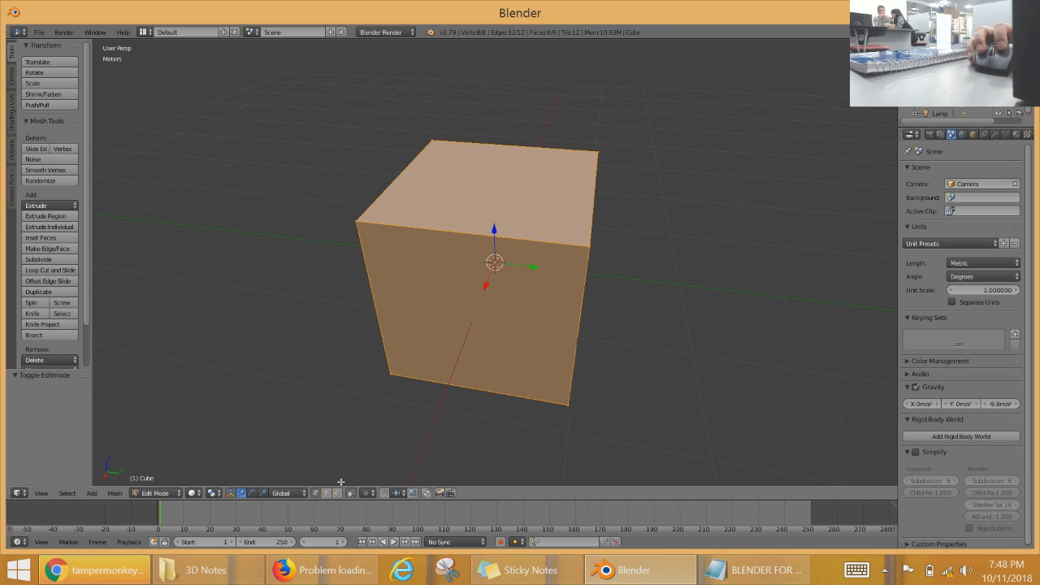
right_click(505, 178)
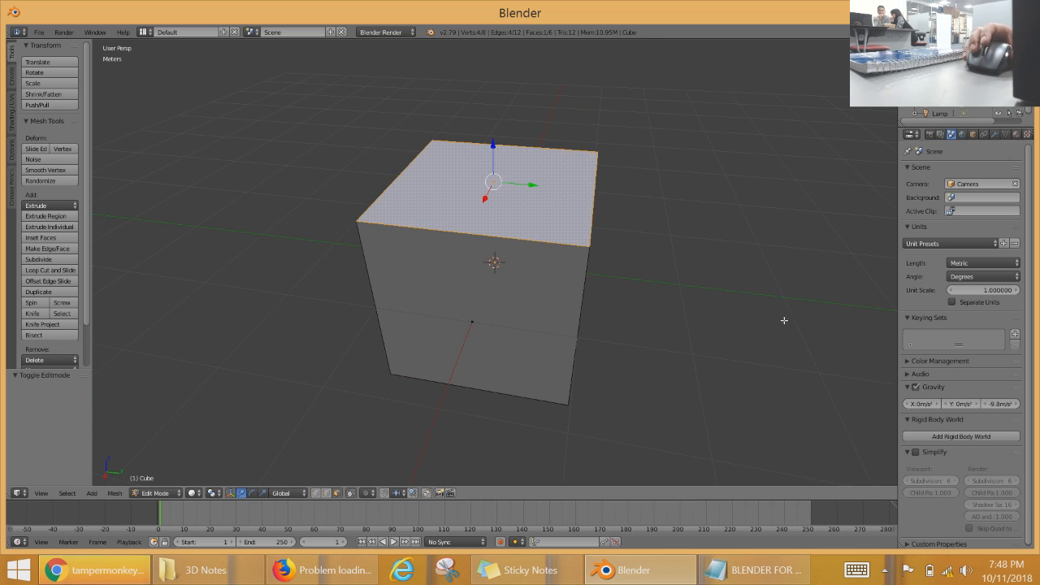
Step: Switch the cube back and forth between Edit Mode and Object Mode, ending in Object Mode
middle_drag(784, 320, 714, 329)
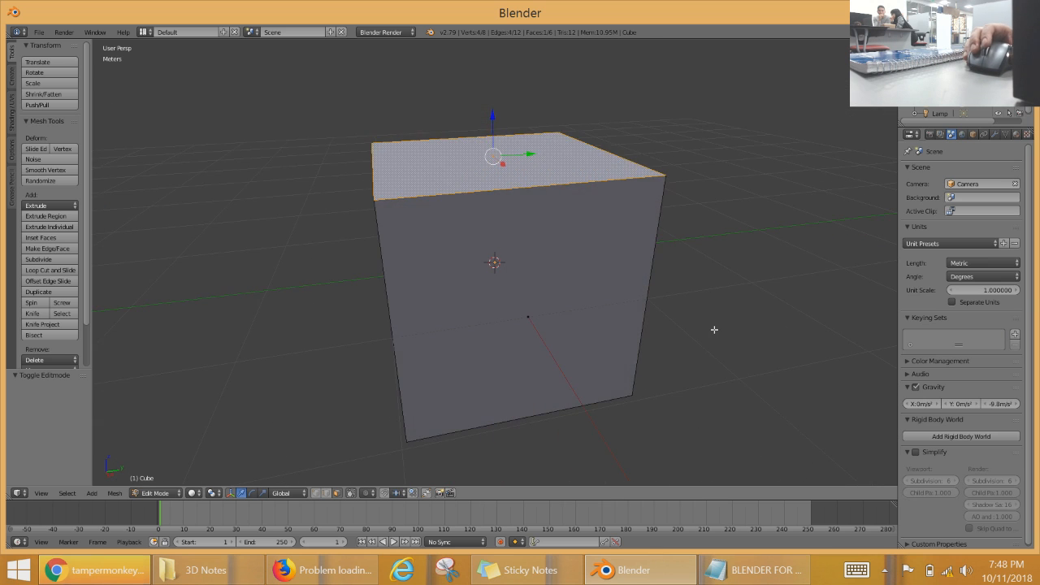
scroll(715, 329, down, 3)
scroll(520, 271, up, 1)
middle_drag(508, 271, 592, 264)
scroll(513, 222, up, 2)
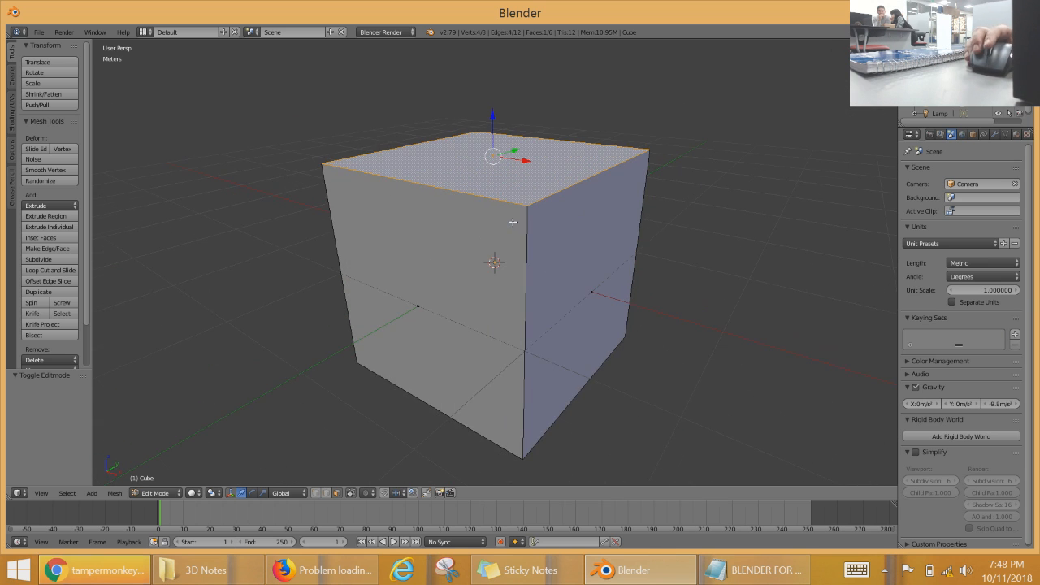
key(Tab)
scroll(520, 293, down, 1)
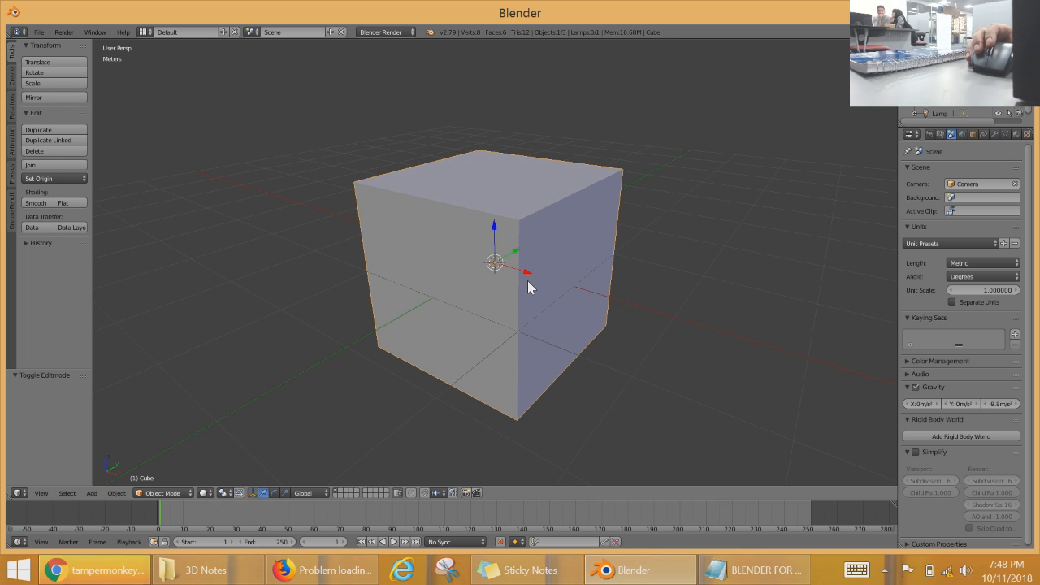
key(Tab)
middle_drag(596, 322, 474, 372)
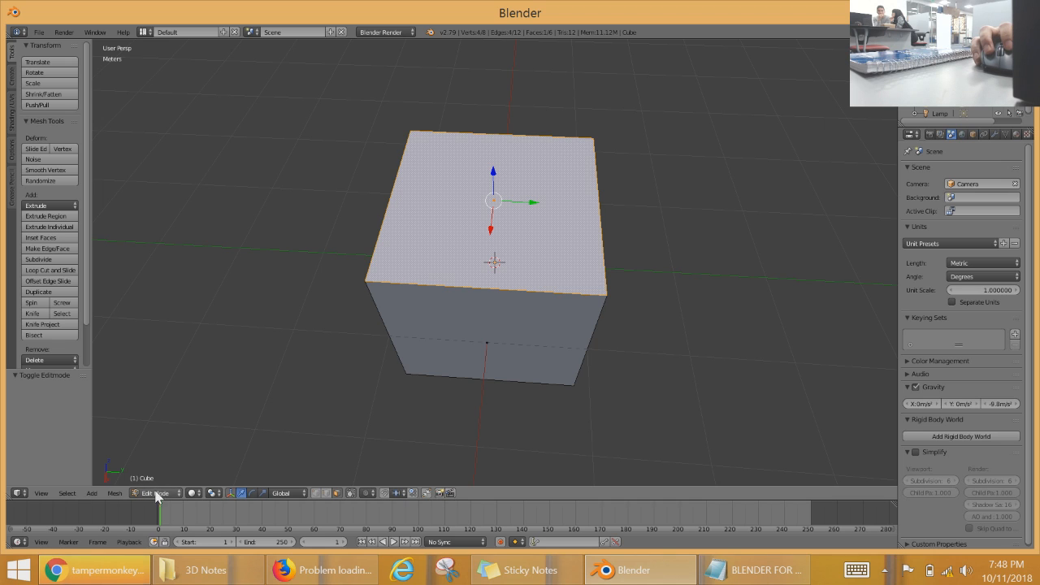
click(161, 493)
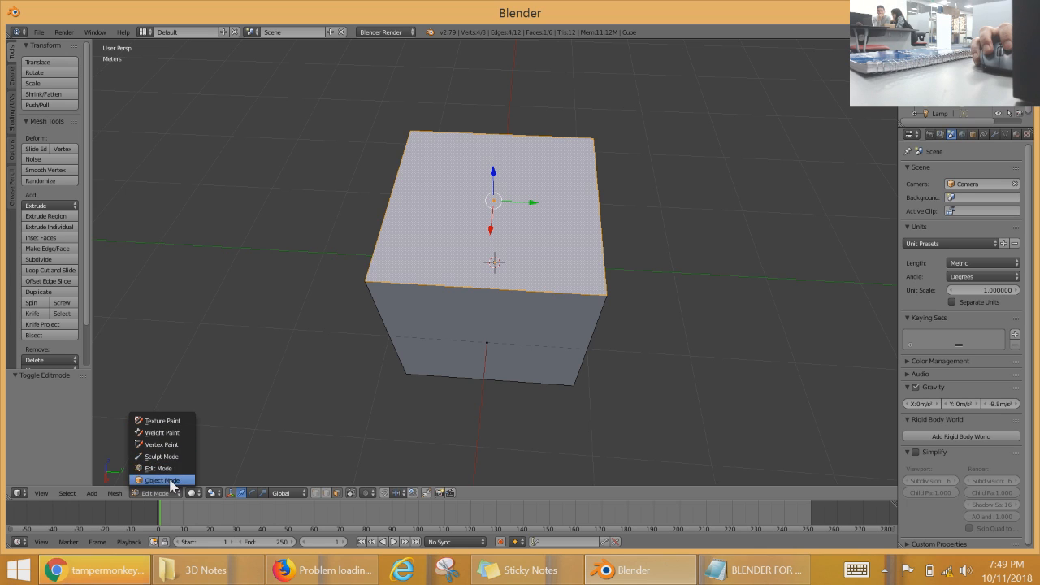
click(168, 481)
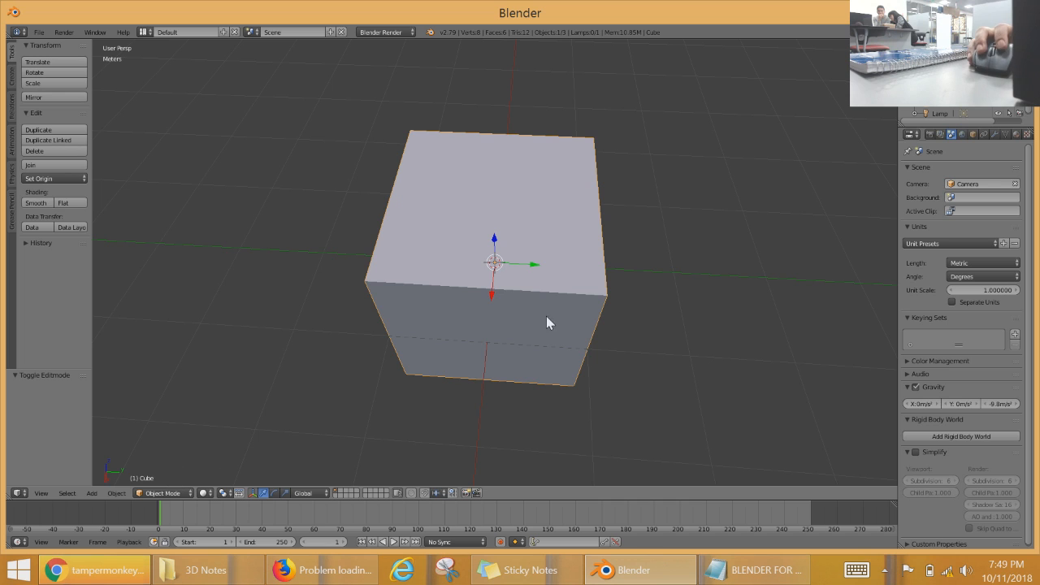
Step: Place the 3D cursor at several points around the cube, ending over its near side face beside the origin
middle_drag(369, 440, 491, 340)
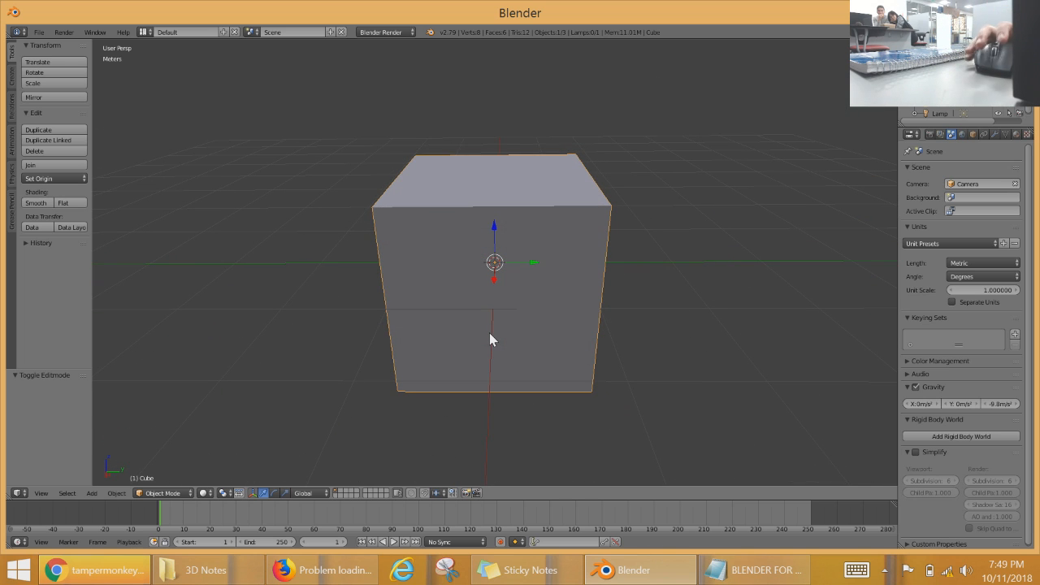
middle_drag(569, 300, 712, 298)
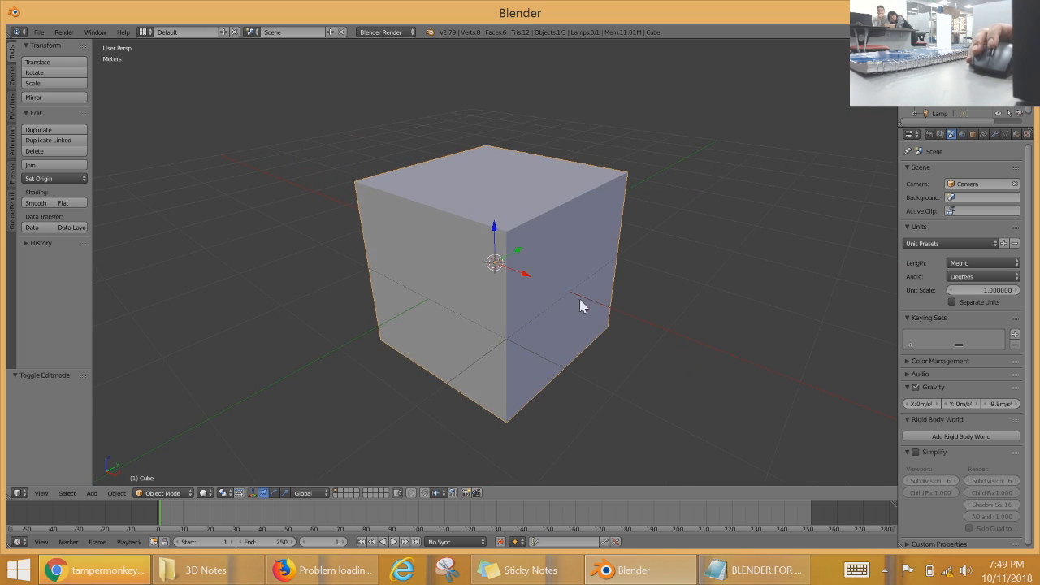
middle_drag(581, 305, 606, 302)
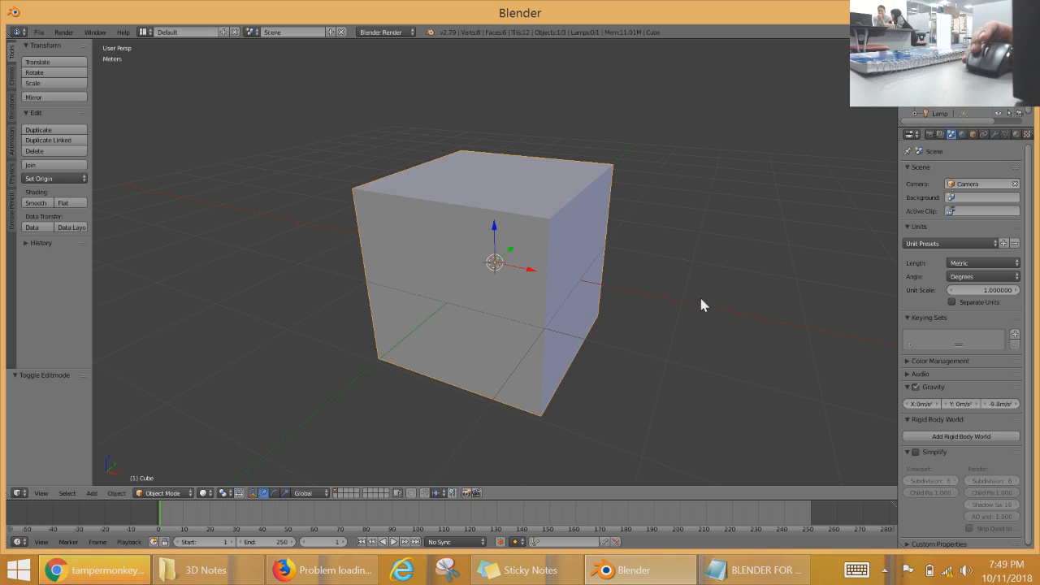
click(533, 248)
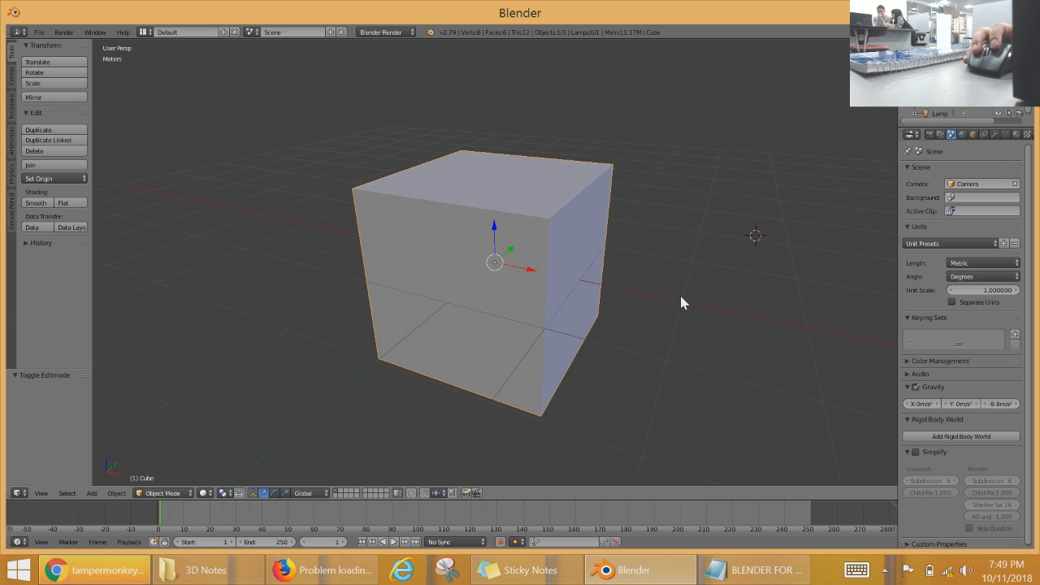
click(692, 149)
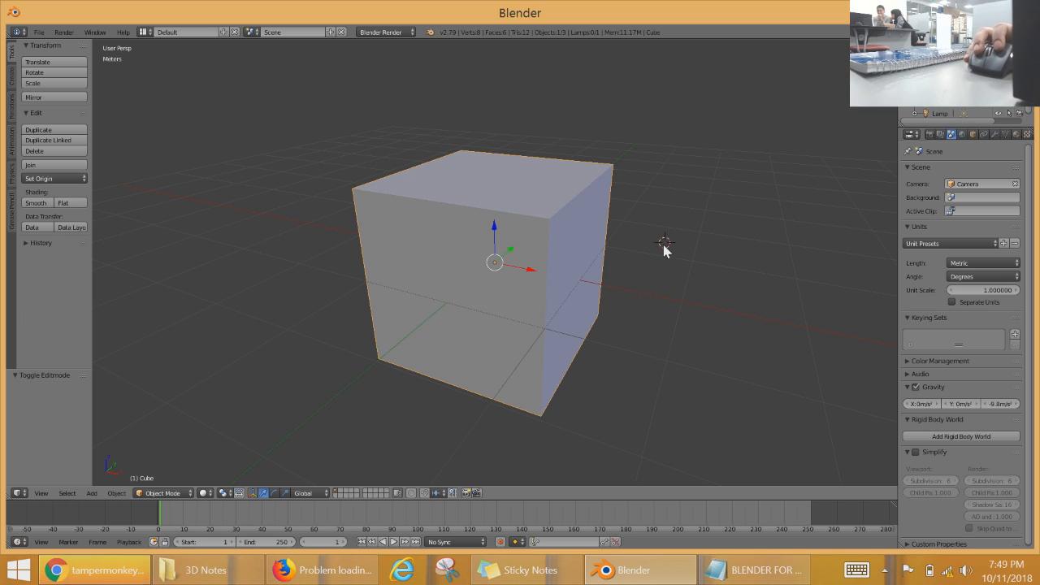
click(325, 273)
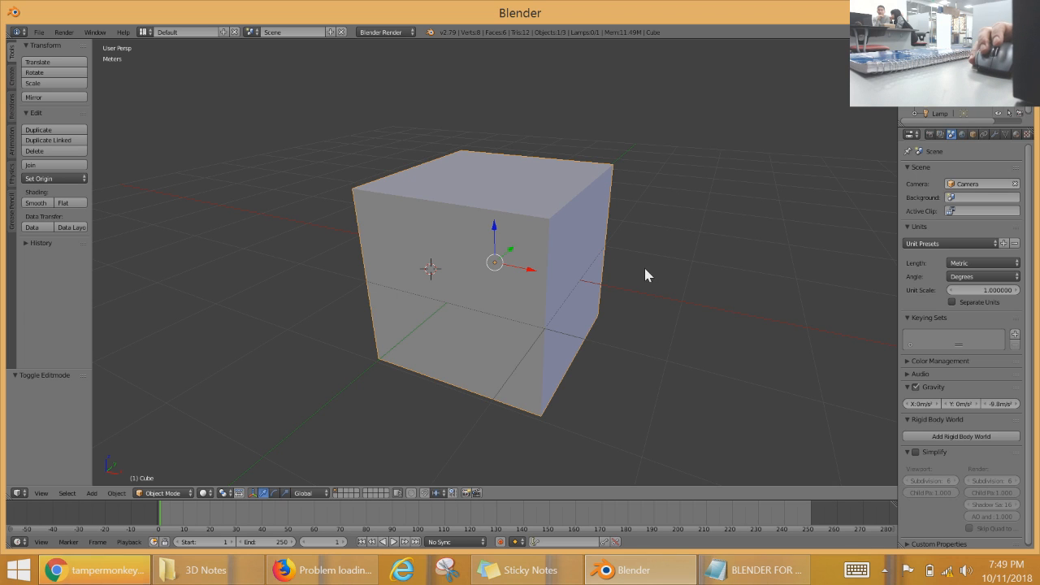
Step: Clear the selection and select all objects in the scene
key(a)
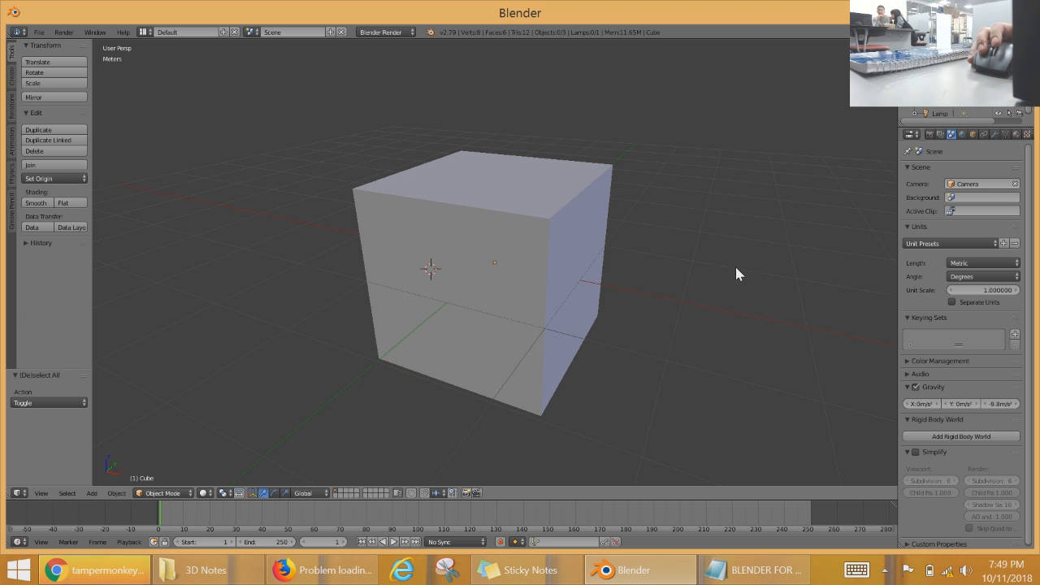
key(a)
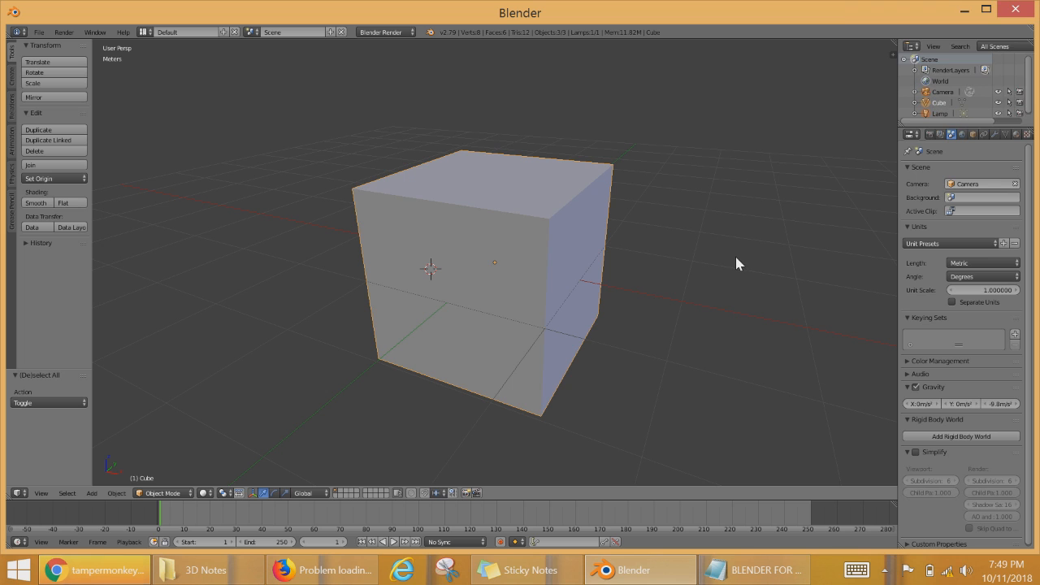
Step: Clear the scene selection, select only the cube and switch it to Edit Mode
key(a)
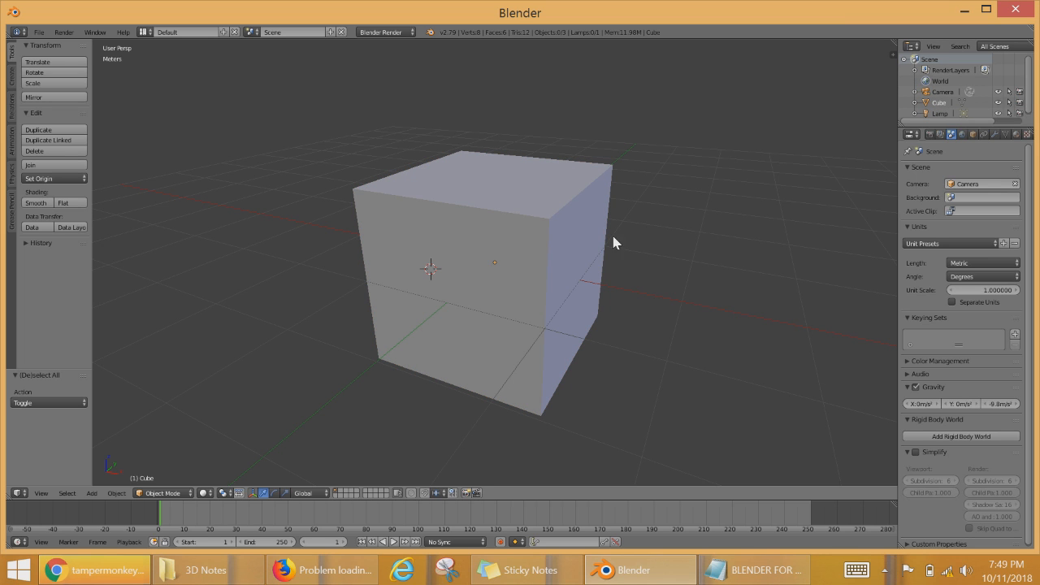
right_click(518, 220)
middle_drag(729, 264, 636, 276)
key(Tab)
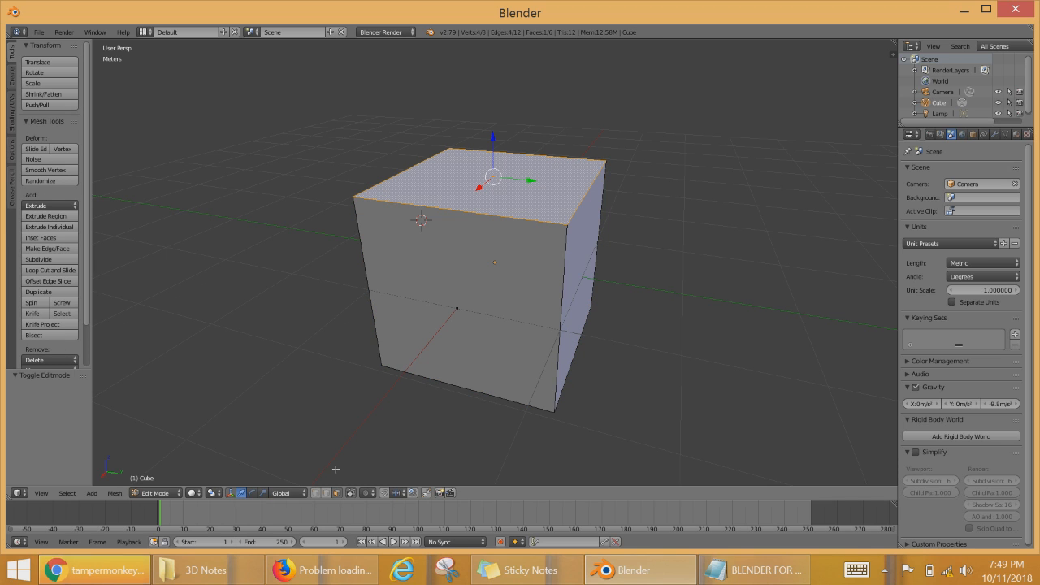
click(146, 494)
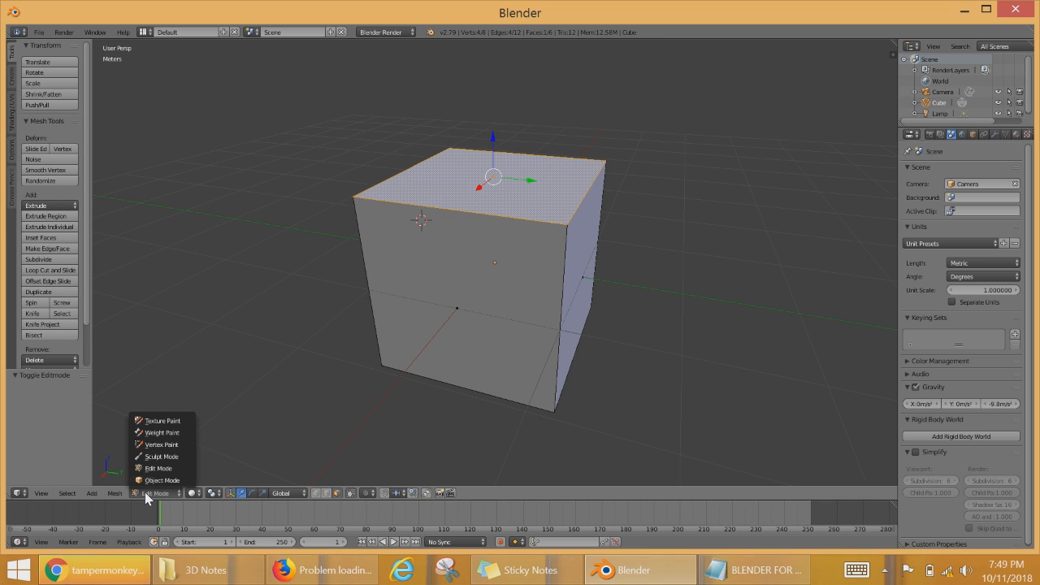
click(151, 469)
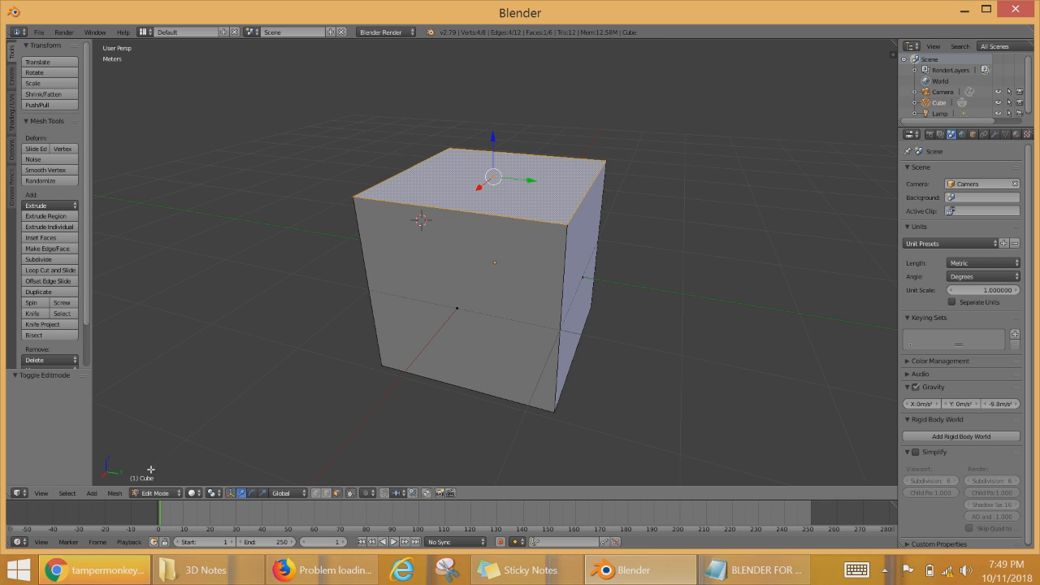
Step: Switch to vertex select mode and select the four corner vertices of the cube's top one after another, ending on the near corner
middle_drag(613, 237, 377, 438)
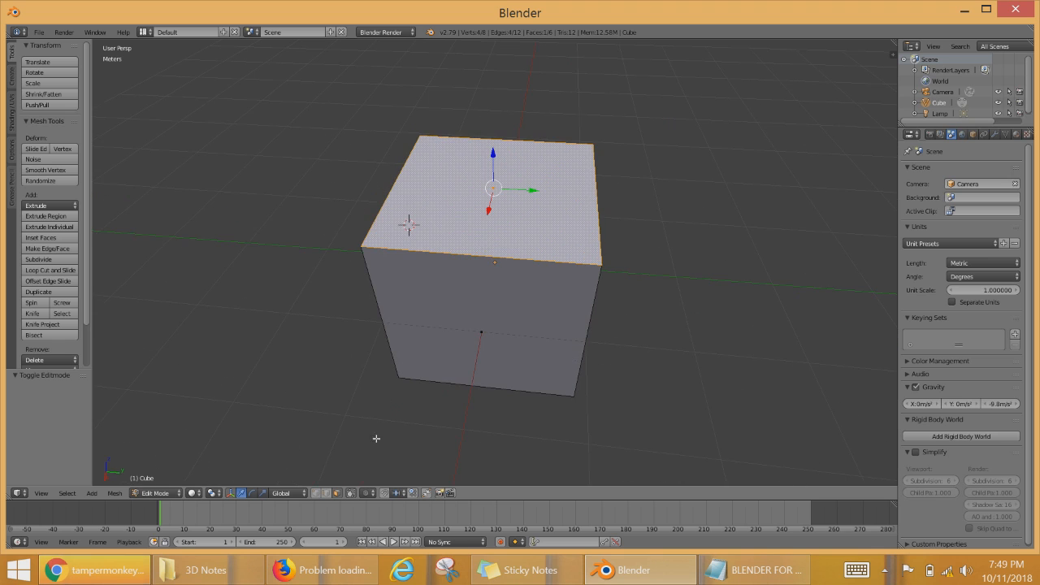
click(325, 492)
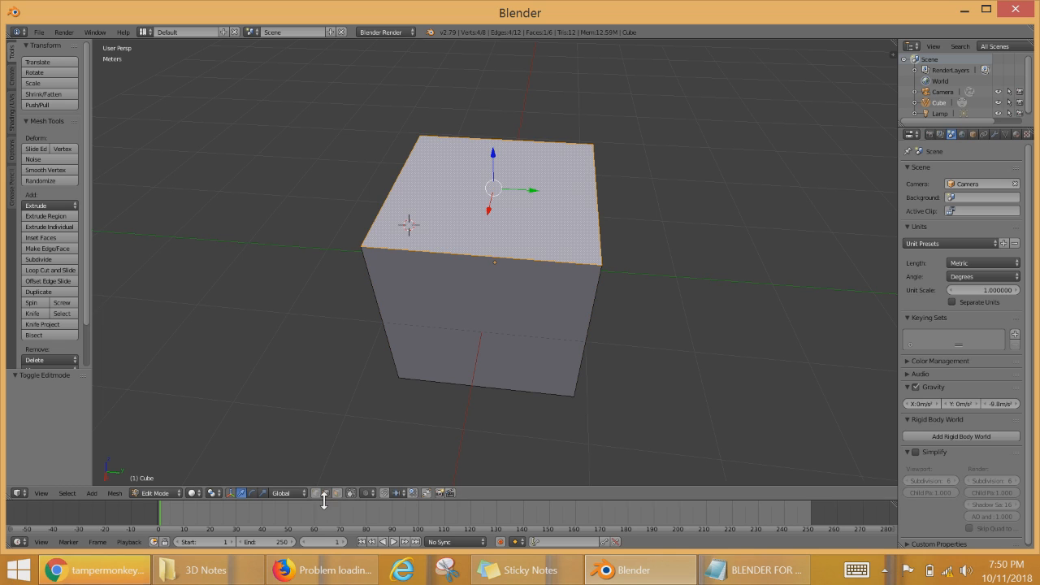
click(338, 492)
click(325, 493)
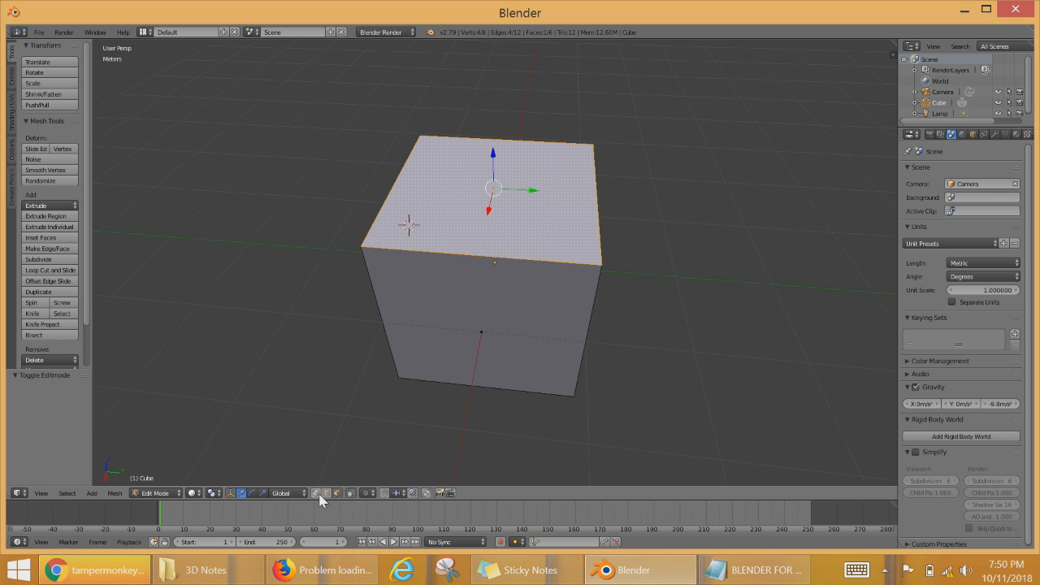
right_click(611, 267)
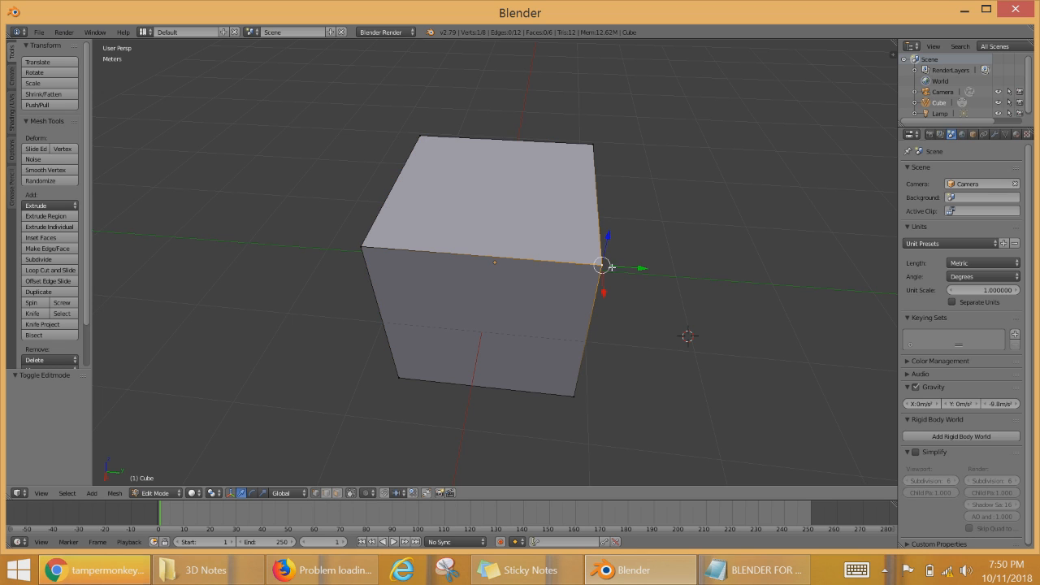
right_click(356, 249)
right_click(430, 146)
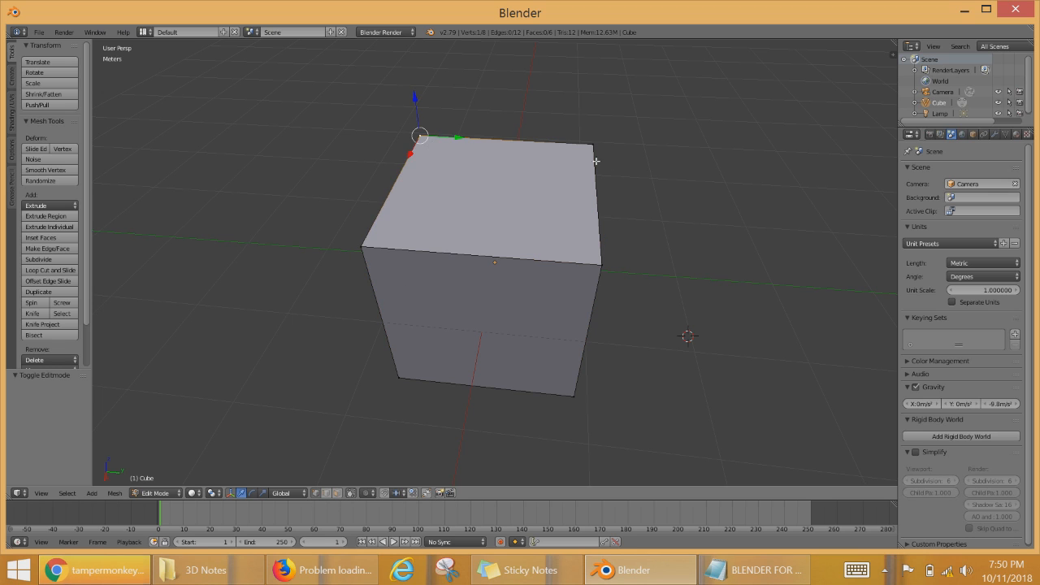
right_click(598, 161)
right_click(621, 276)
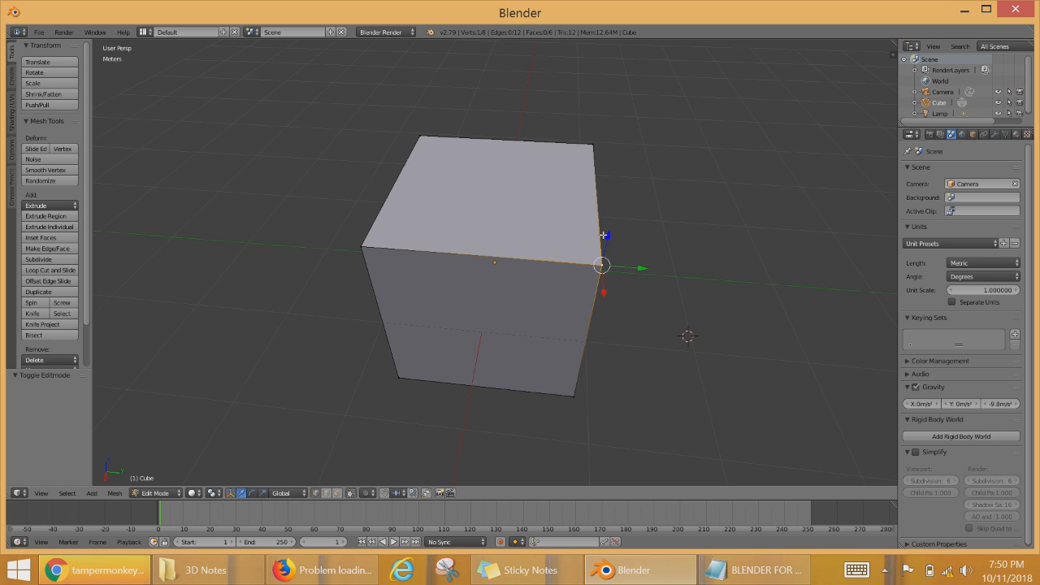
Step: Lower the selected top corner vertex about 43 cm along Z, and undo the move
drag(605, 234, 645, 276)
click(645, 276)
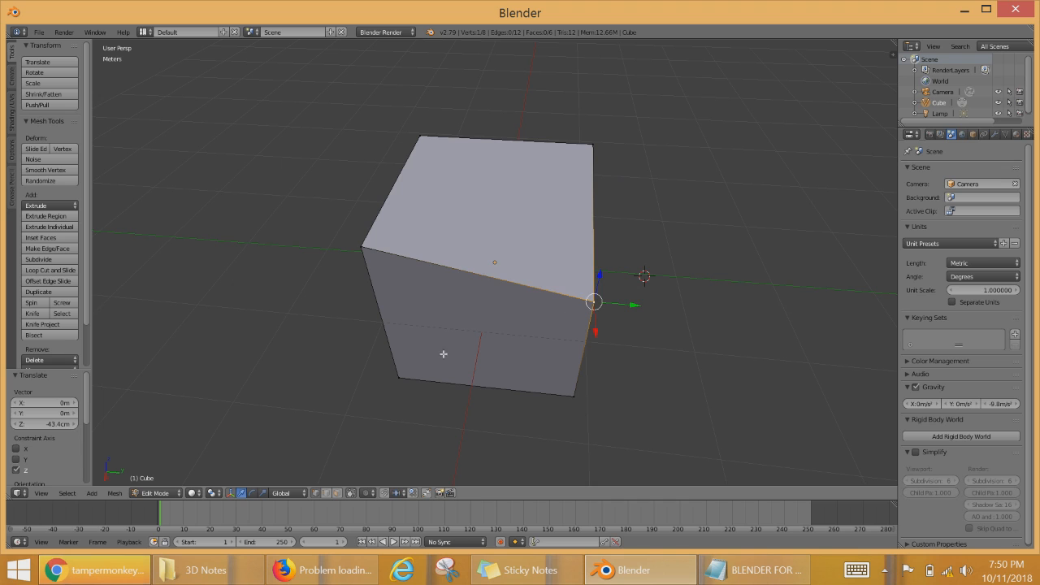
key(ctrl+z)
Step: Clear the selection, select the near edge of the cube's top face, move it and undo the move
key(a)
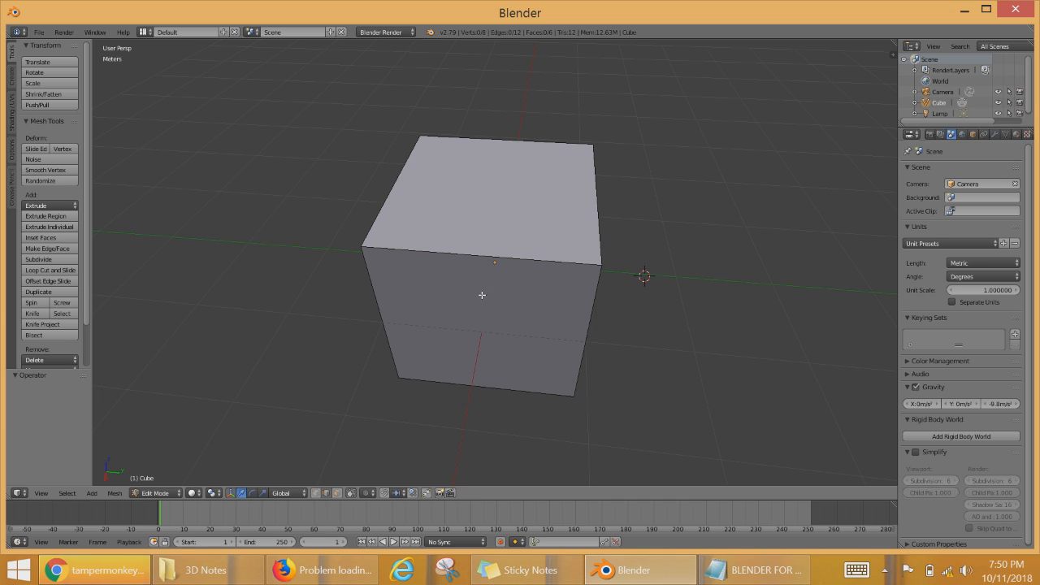
right_click(559, 243)
drag(476, 281, 504, 275)
key(ctrl+z)
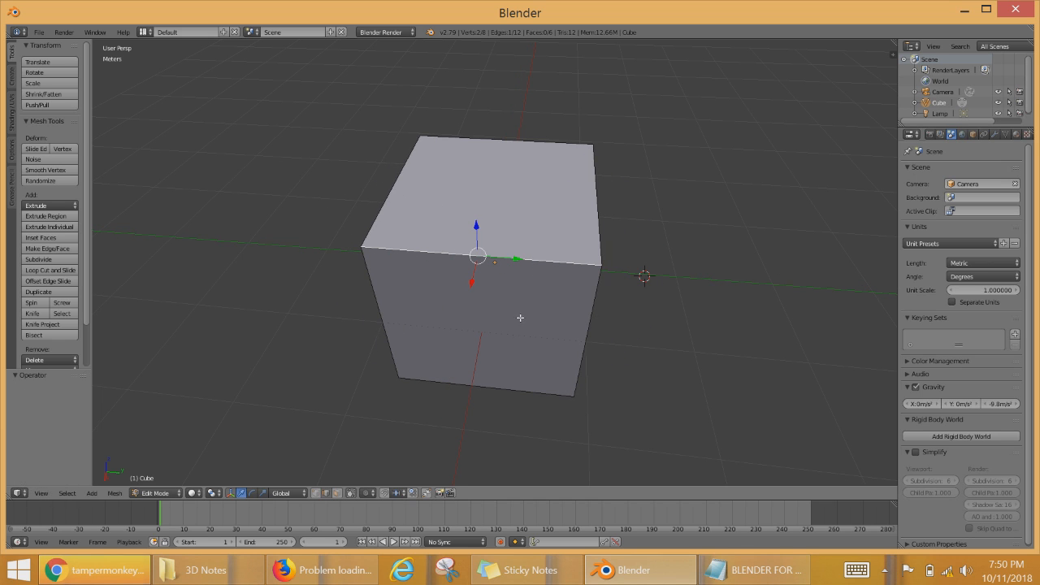
Step: Switch to face select mode and select the cube's top face, then its near side face instead
click(337, 494)
right_click(504, 206)
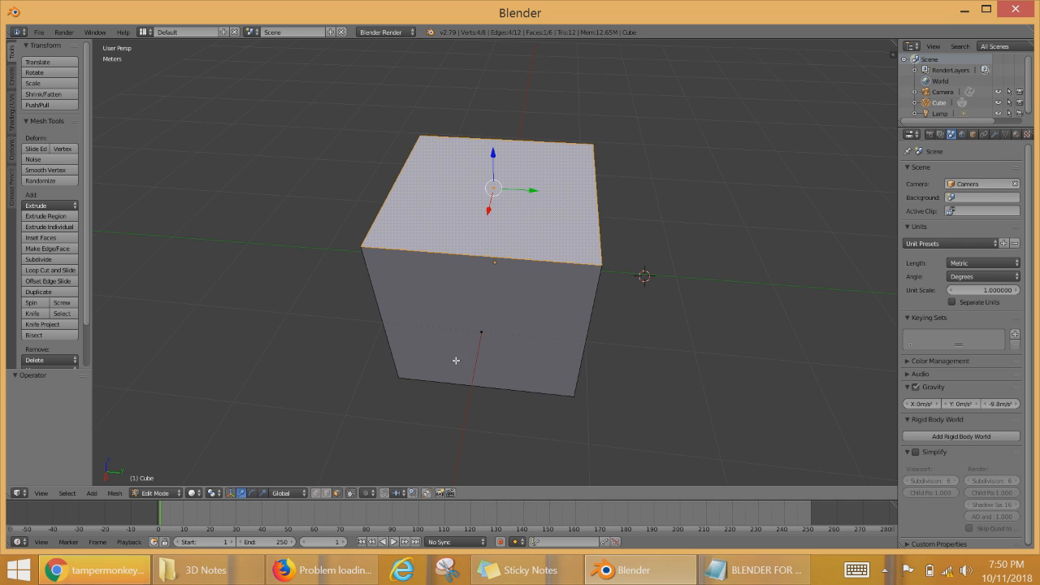
right_click(458, 361)
Step: Examine the cube and its selected side face from several angles and distances
middle_drag(341, 379, 600, 344)
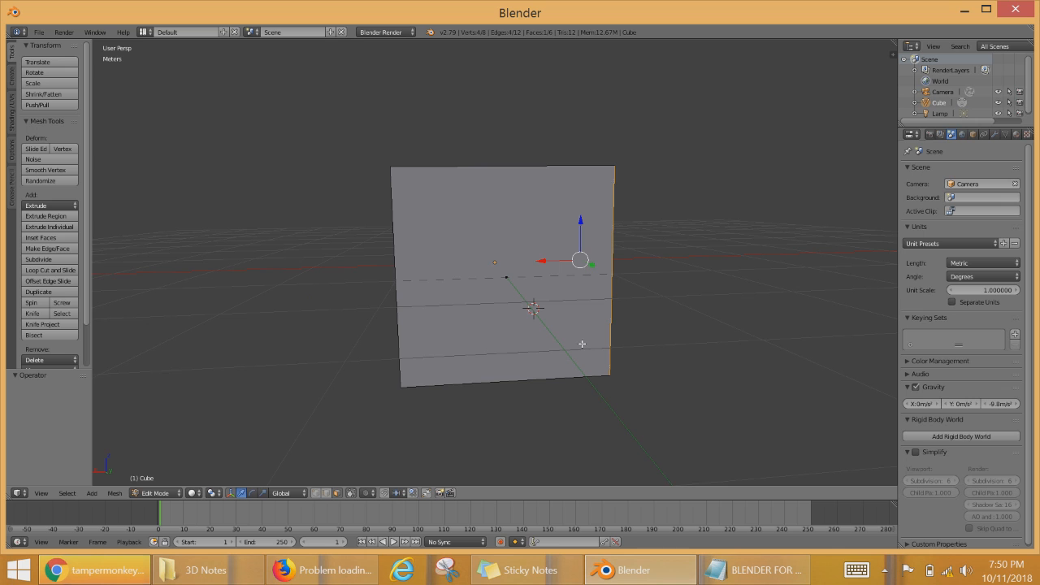
middle_drag(630, 283, 604, 302)
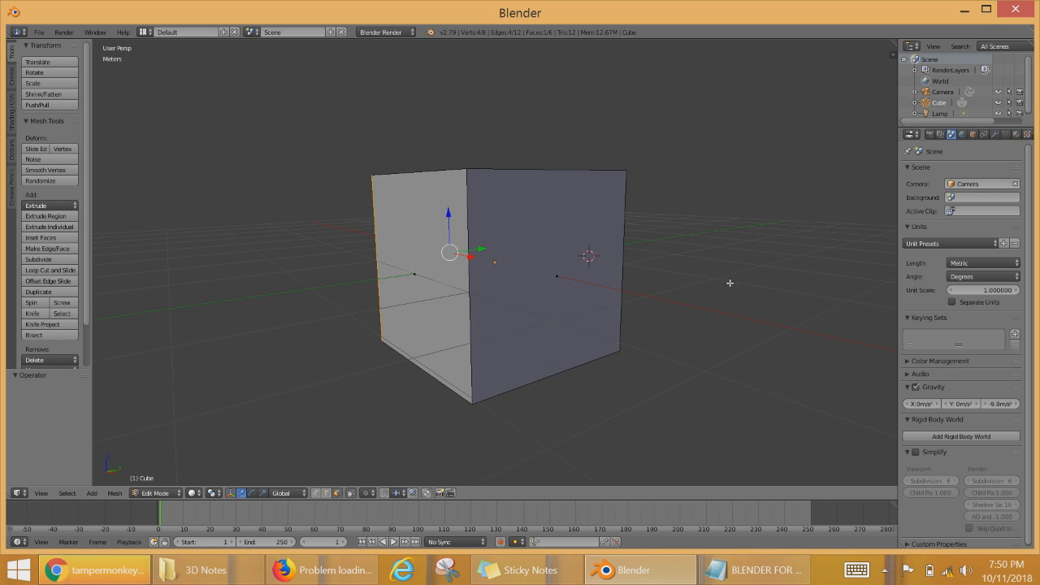
middle_drag(730, 282, 672, 270)
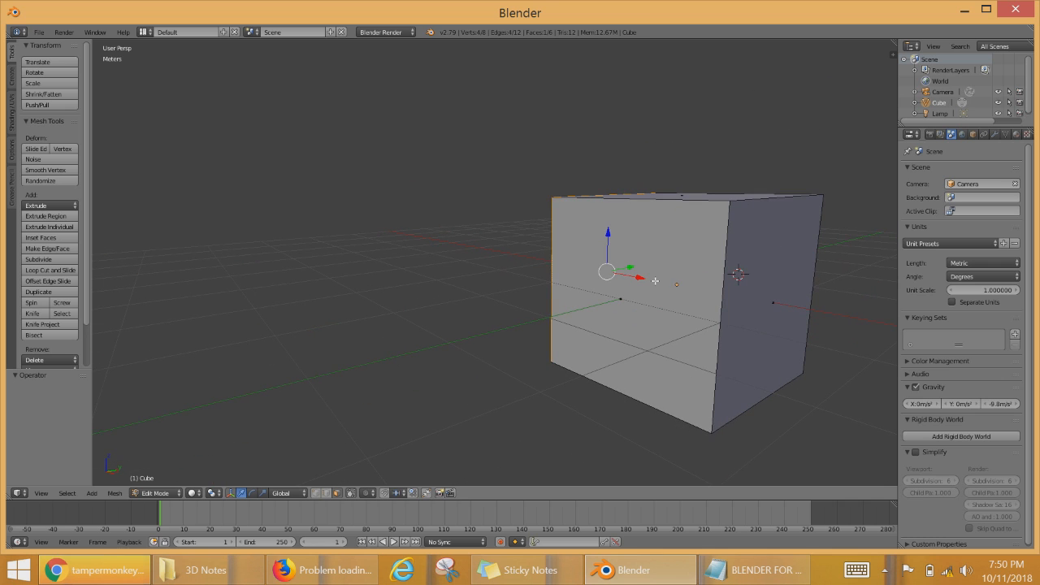
middle_drag(681, 319, 643, 392)
middle_drag(628, 335, 523, 279)
scroll(524, 277, up, 4)
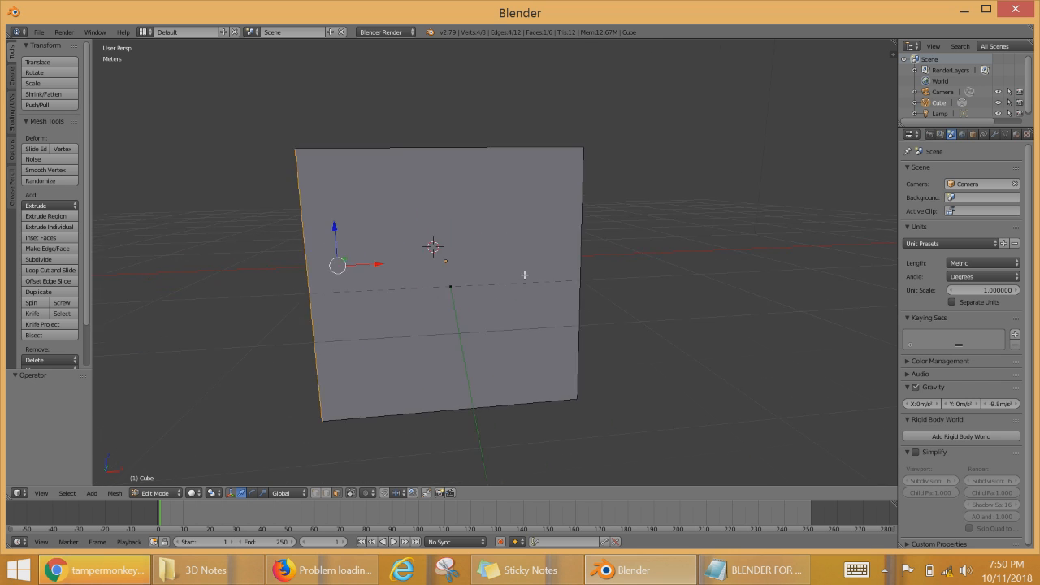
scroll(529, 293, down, 8)
scroll(509, 353, up, 5)
middle_drag(509, 352, 529, 321)
scroll(645, 301, up, 2)
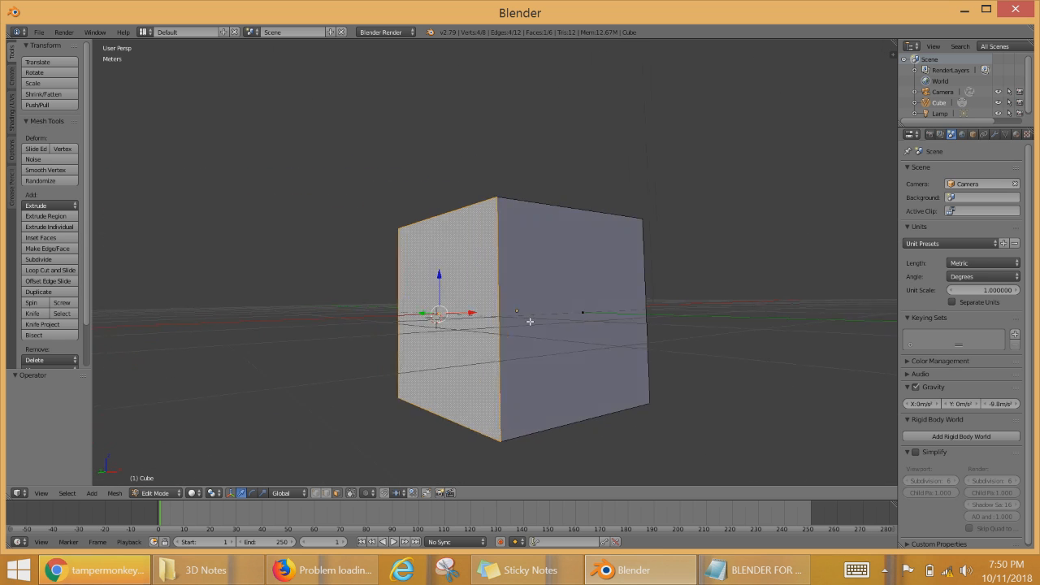
scroll(541, 311, down, 4)
scroll(541, 314, up, 5)
scroll(538, 317, down, 3)
scroll(538, 317, up, 3)
scroll(536, 319, down, 2)
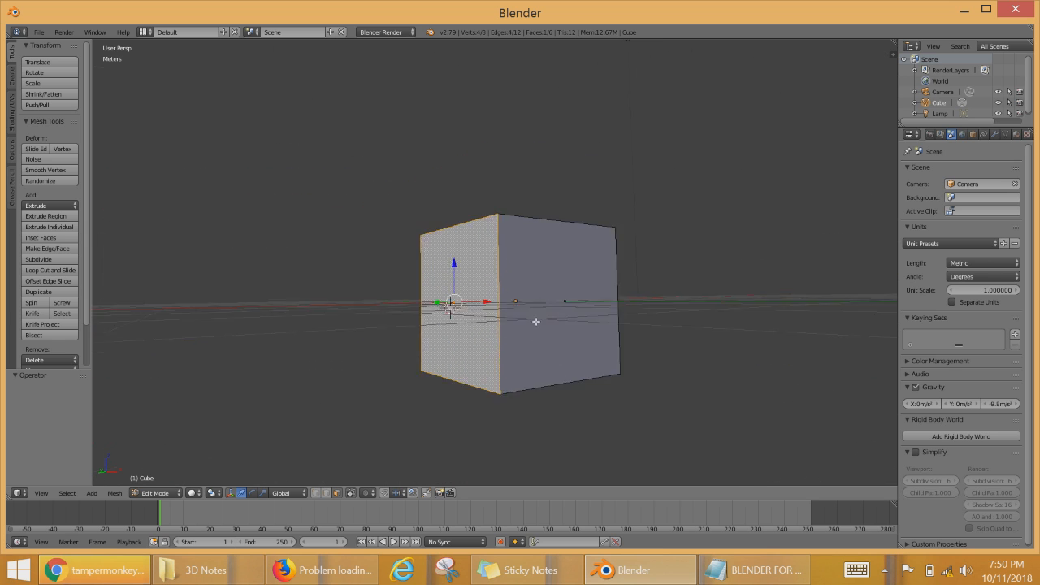
scroll(534, 322, up, 3)
scroll(533, 326, down, 5)
middle_drag(574, 330, 609, 373)
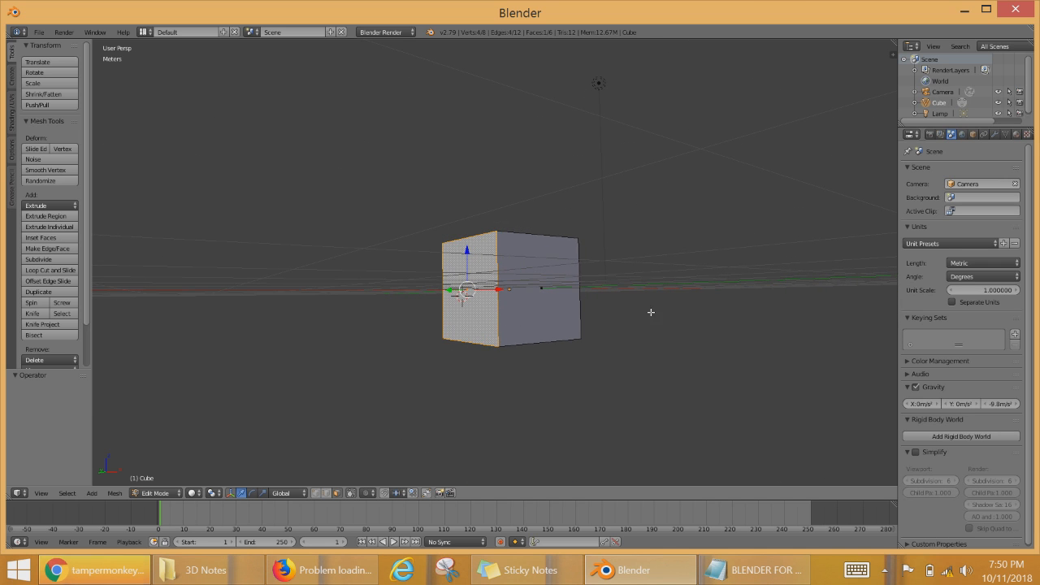
scroll(488, 317, down, 3)
scroll(569, 319, up, 6)
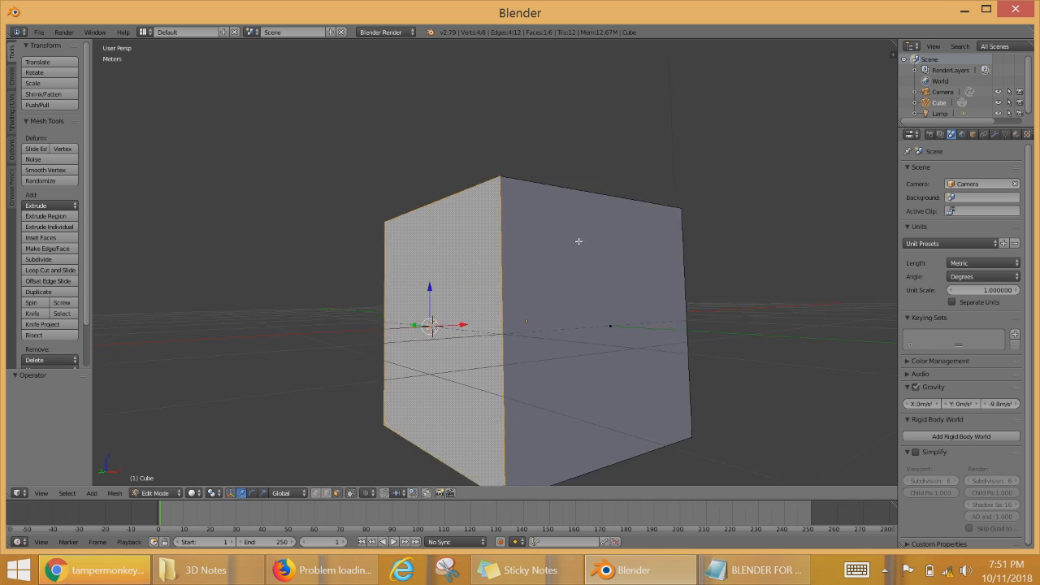
scroll(576, 319, down, 4)
scroll(576, 319, up, 2)
scroll(575, 290, down, 3)
scroll(576, 349, up, 5)
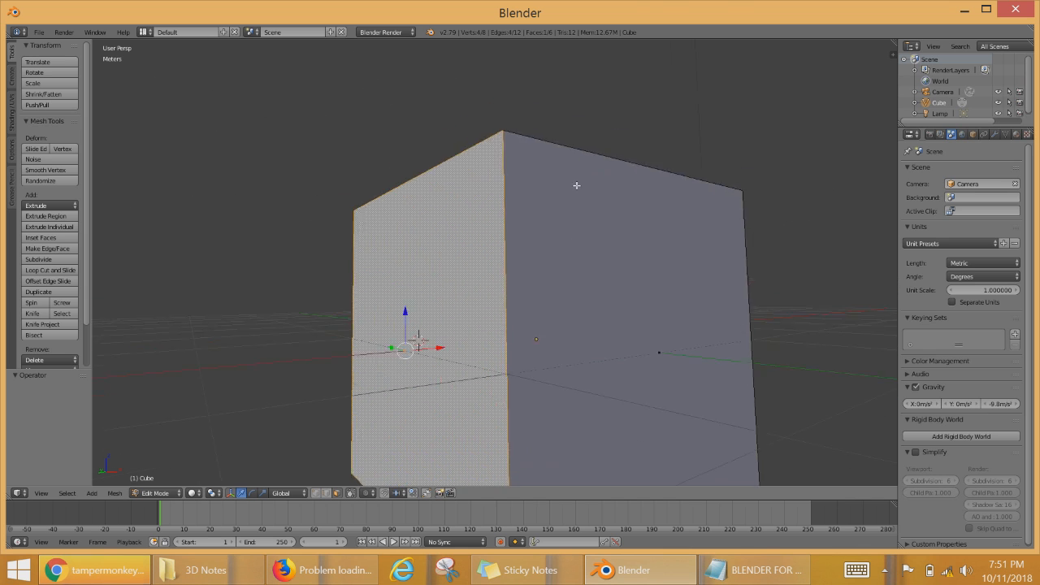
scroll(576, 350, down, 5)
scroll(572, 367, up, 5)
scroll(564, 339, down, 5)
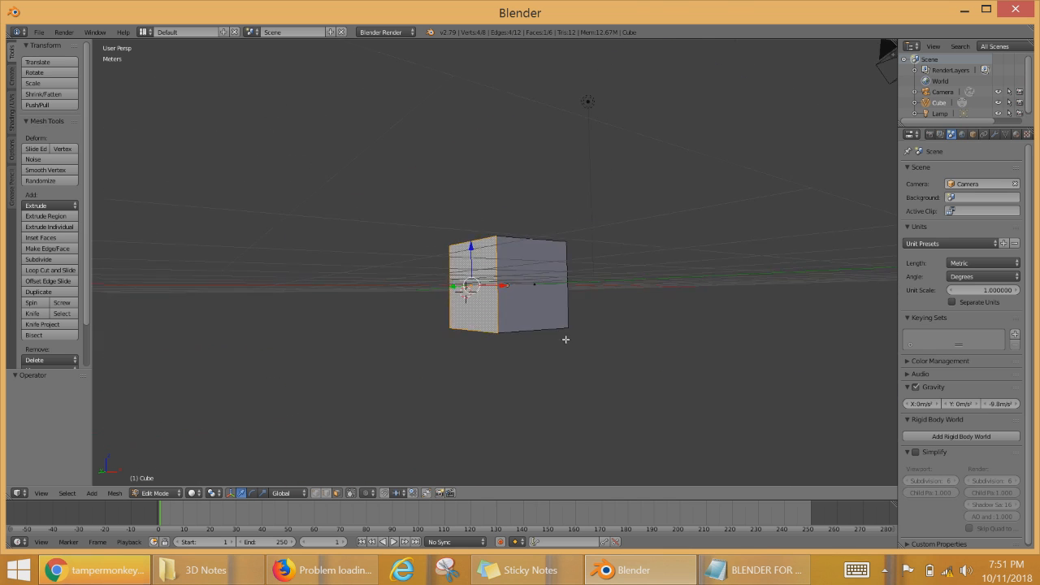
scroll(540, 290, up, 1)
Step: Select the adjoining side face and examine the cube from different sides and from above
right_click(540, 290)
middle_drag(567, 386, 587, 390)
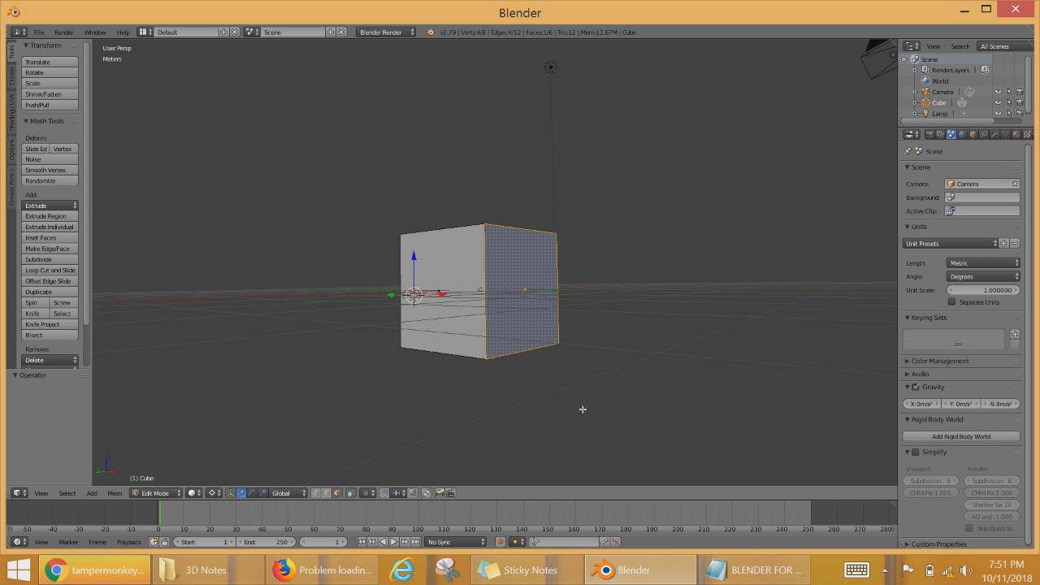
middle_drag(481, 286, 497, 319)
scroll(511, 275, up, 5)
middle_drag(690, 267, 631, 293)
scroll(628, 291, down, 5)
middle_drag(550, 324, 598, 347)
middle_drag(471, 300, 562, 323)
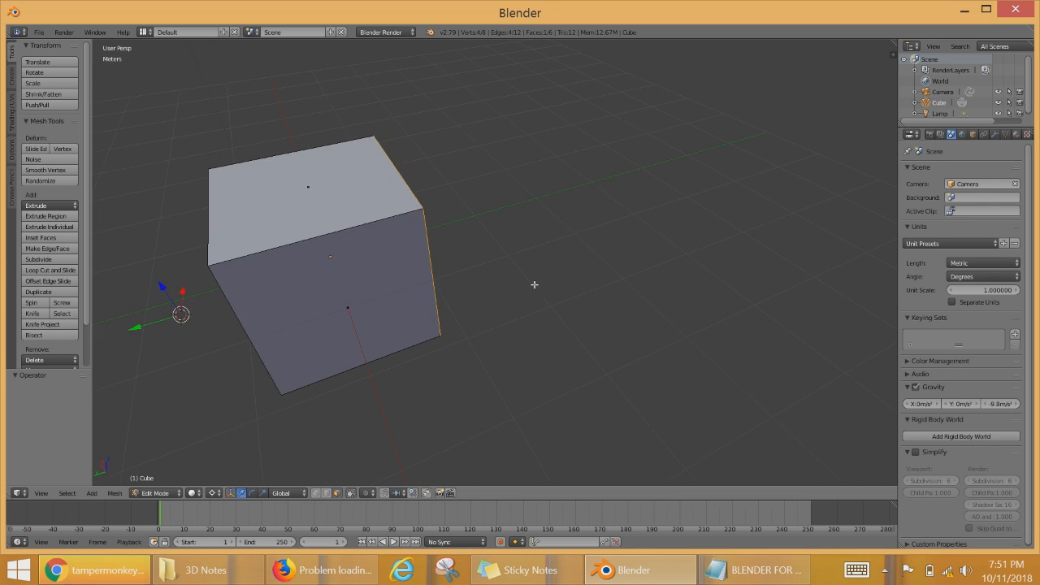
middle_drag(534, 286, 597, 342)
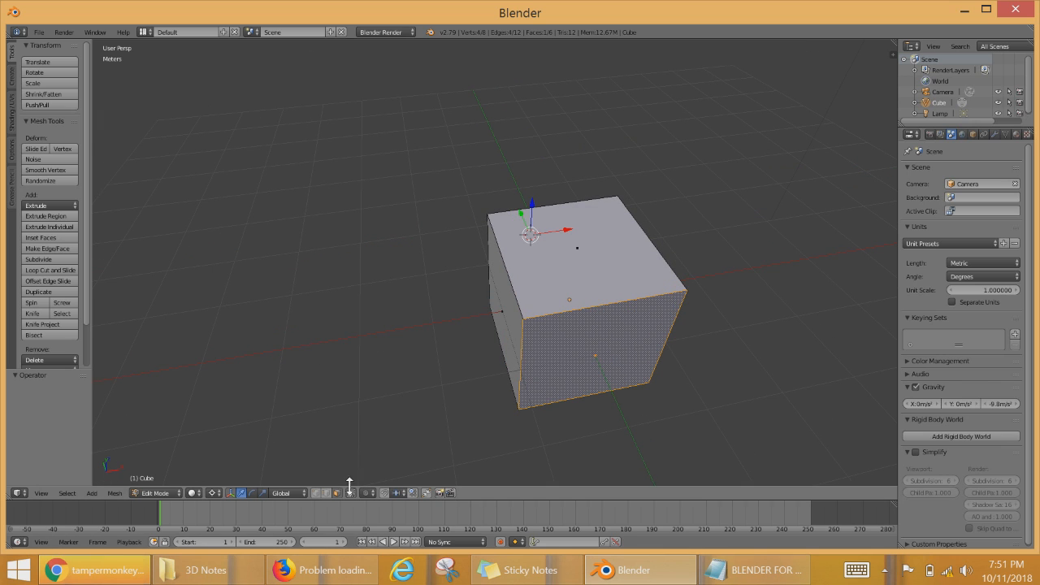
Step: Select the cube's top face and extrude it upward about 1.74 m
right_click(574, 265)
middle_drag(647, 363, 710, 317)
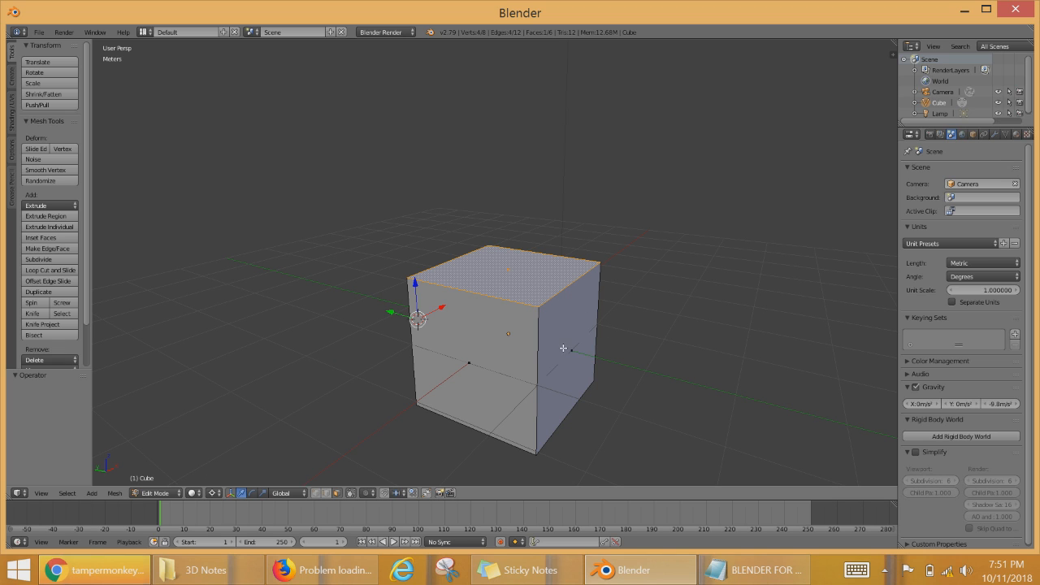
key(e)
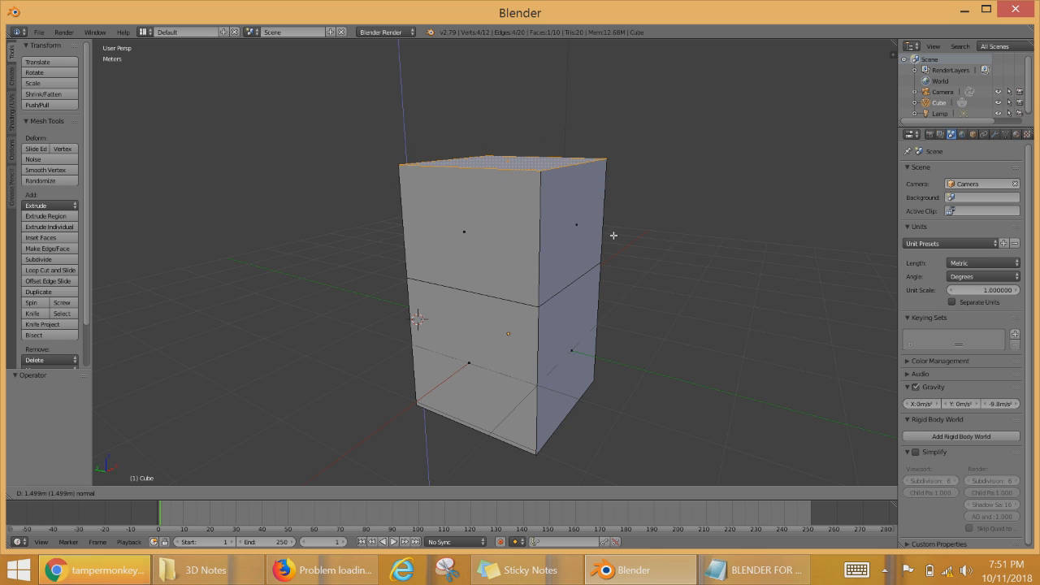
click(615, 222)
Step: Inspect the extruded block from several sides and distances, bringing its top face into the centre of the view
scroll(586, 410, down, 2)
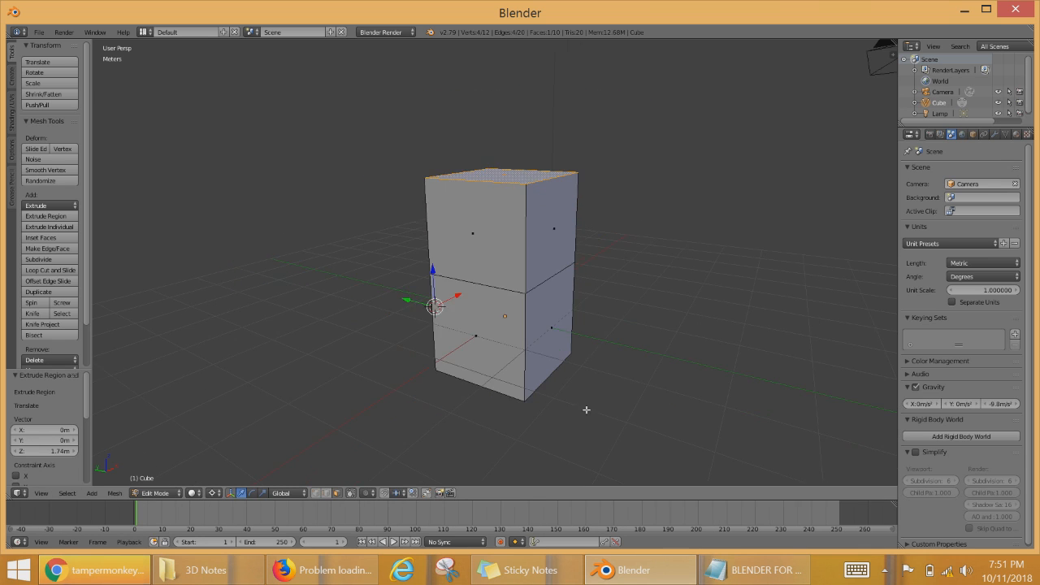
scroll(586, 409, down, 2)
middle_drag(586, 409, 557, 367)
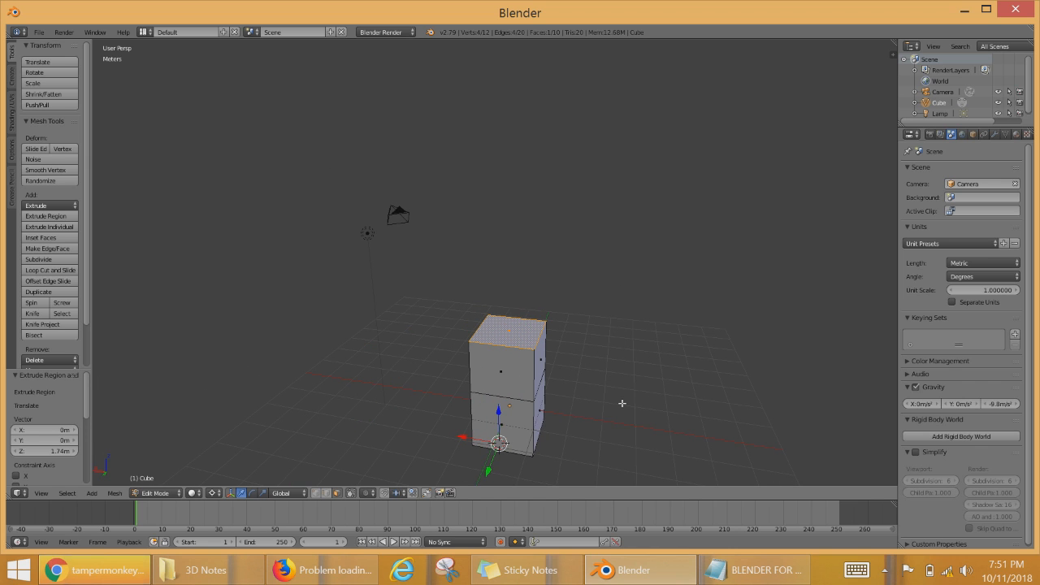
scroll(618, 401, up, 5)
shift+middle_drag(620, 411, 586, 167)
scroll(578, 285, up, 1)
scroll(578, 285, down, 1)
middle_drag(574, 288, 752, 307)
scroll(642, 280, down, 2)
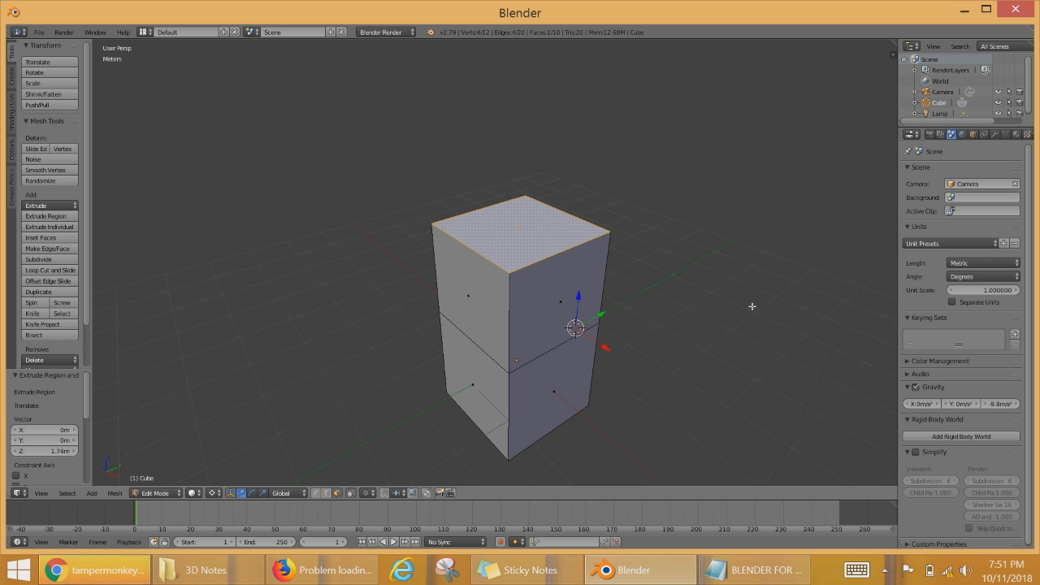
scroll(516, 294, up, 2)
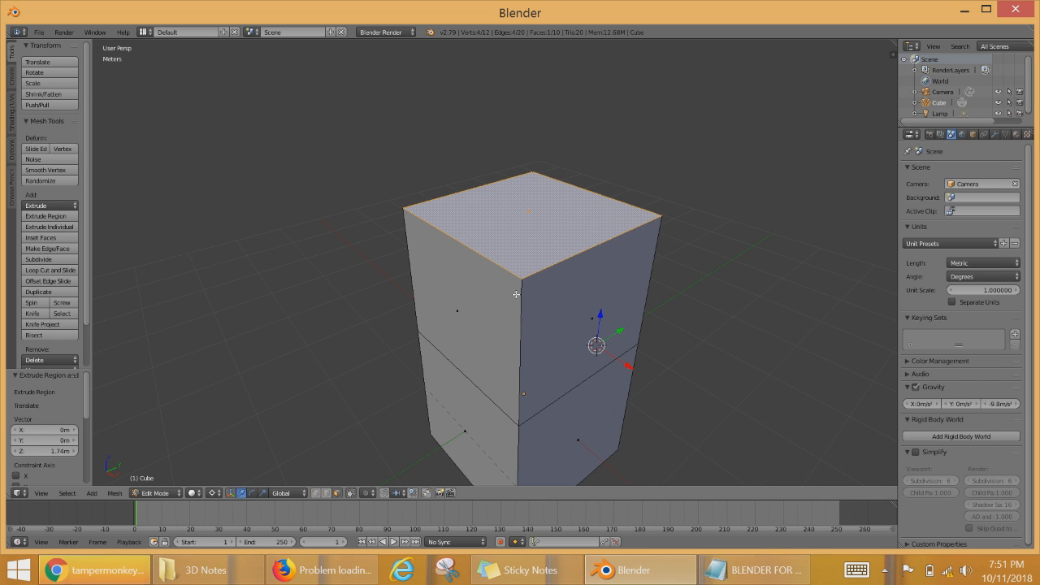
Step: Try scaling the block's top face uniformly and along the global Z, X and Y axes
middle_drag(516, 294, 600, 295)
key(s)
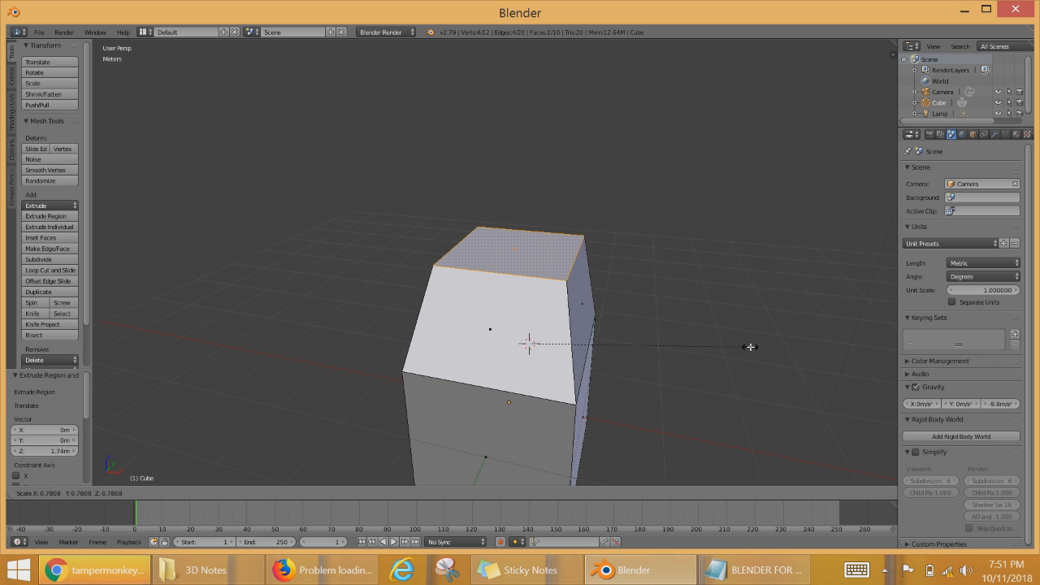
key(z)
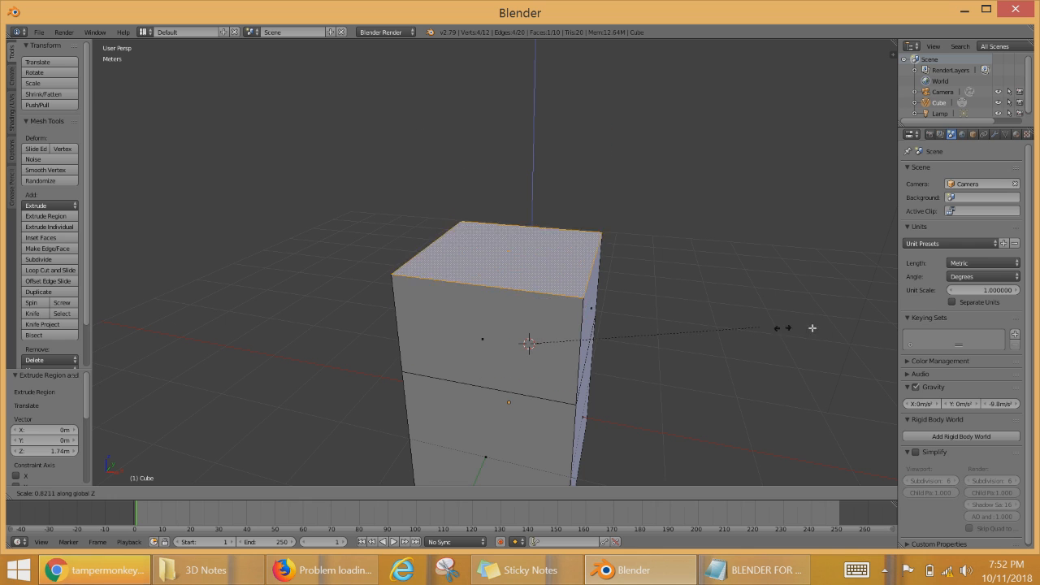
key(x)
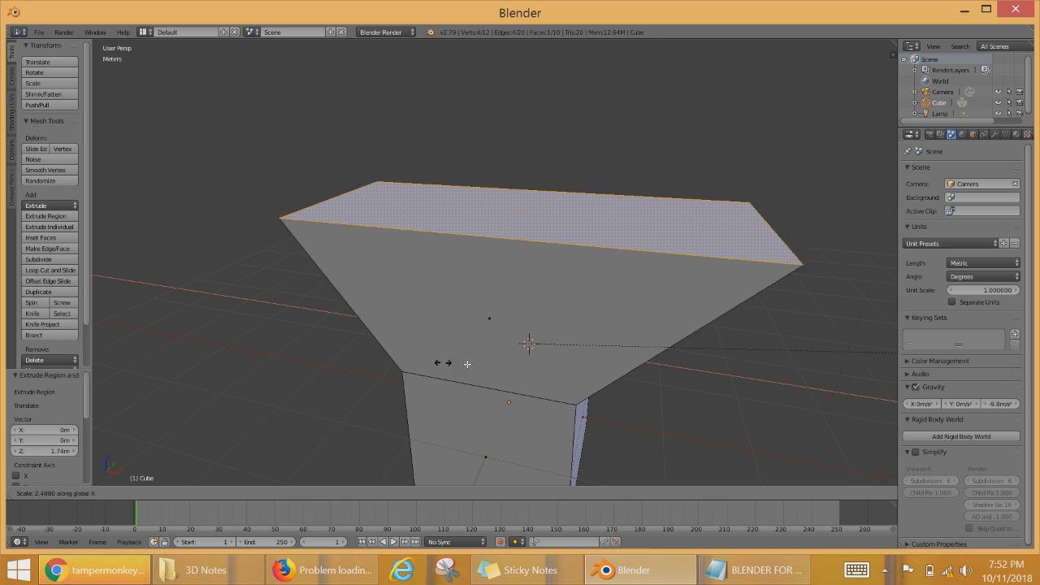
key(y)
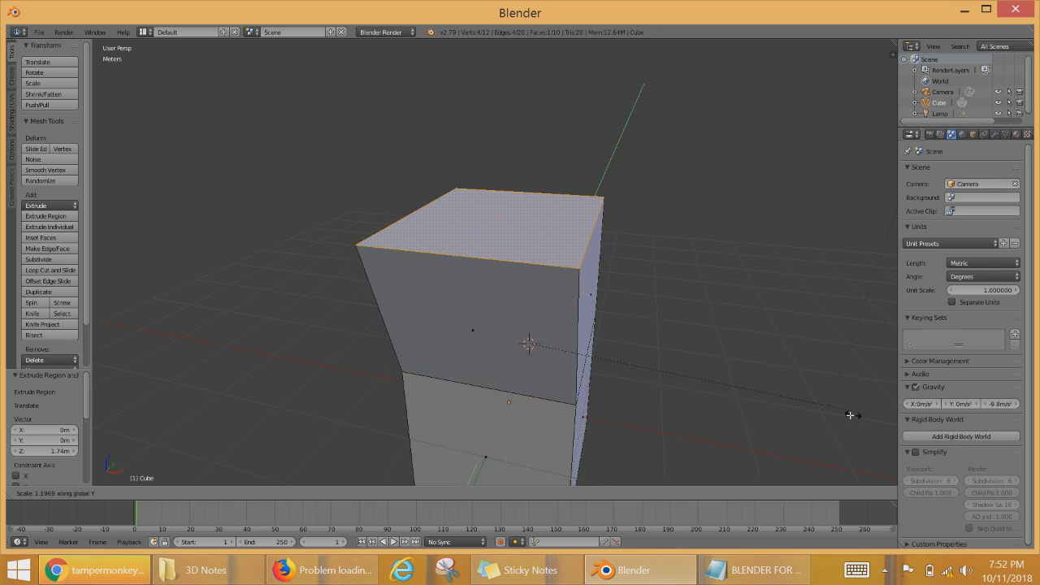
right_click(687, 365)
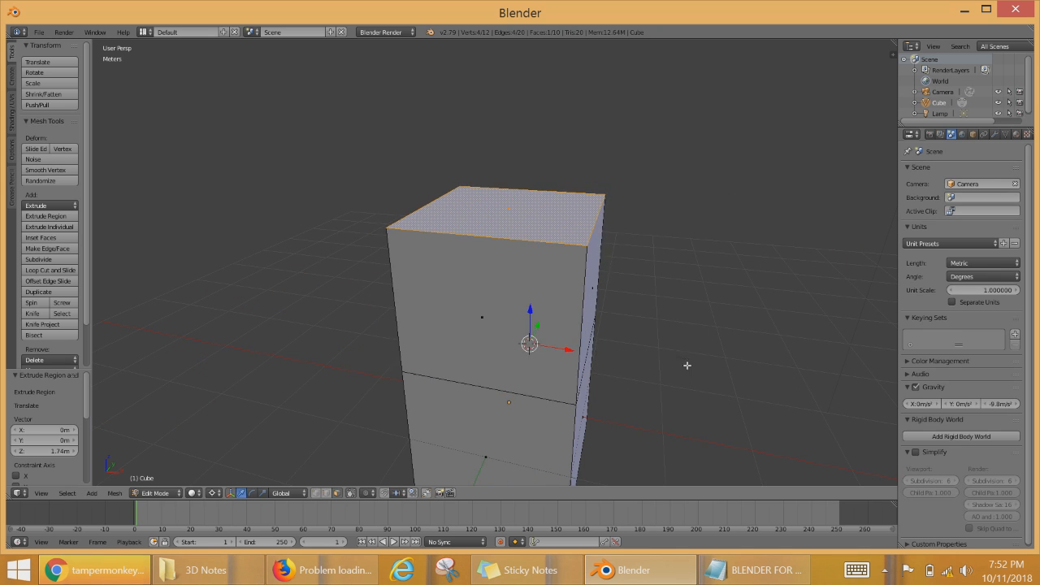
Step: Try twice to scale the top face freely about the 3D cursor pivot with the whole block in view
middle_drag(688, 365, 578, 400)
scroll(647, 369, down, 2)
middle_drag(647, 369, 729, 353)
scroll(731, 353, down, 2)
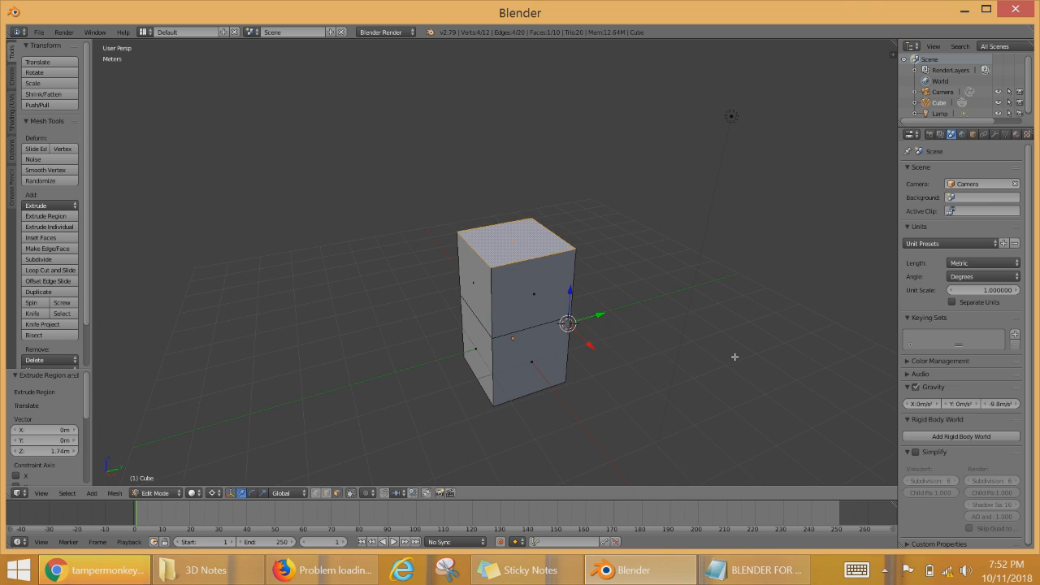
key(s)
right_click(651, 342)
key(s)
right_click(661, 268)
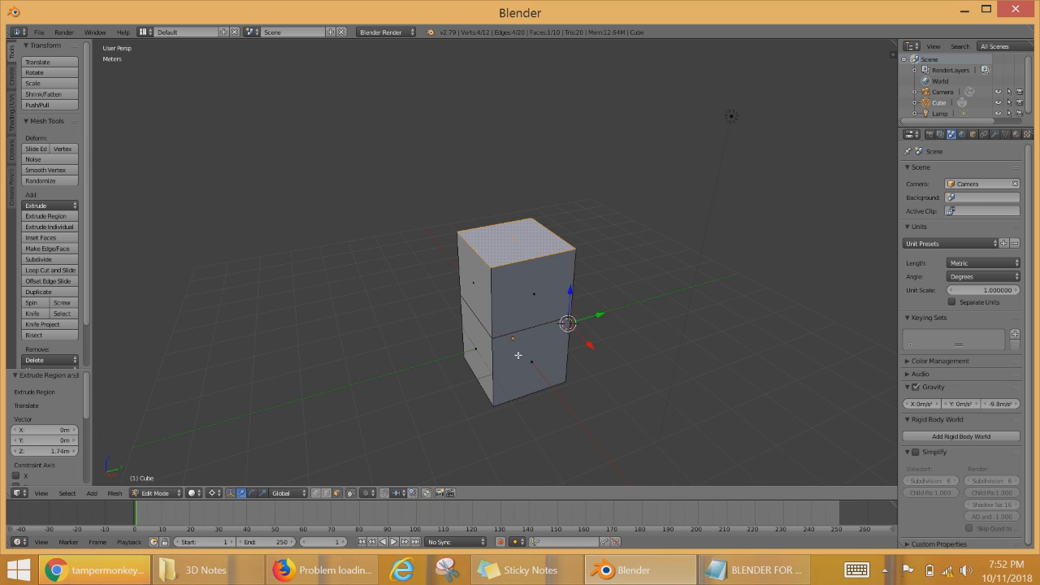
Step: Switch the pivot point from the 3D cursor to the selected face's own centre and scale the top face to about 0.357
click(209, 497)
click(221, 449)
key(s)
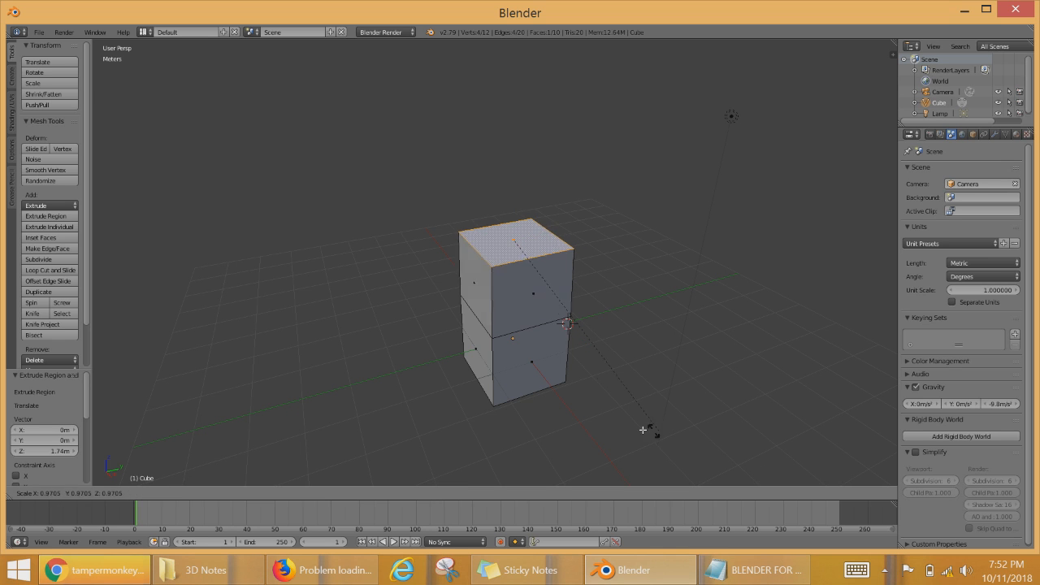
click(543, 325)
scroll(549, 329, up, 4)
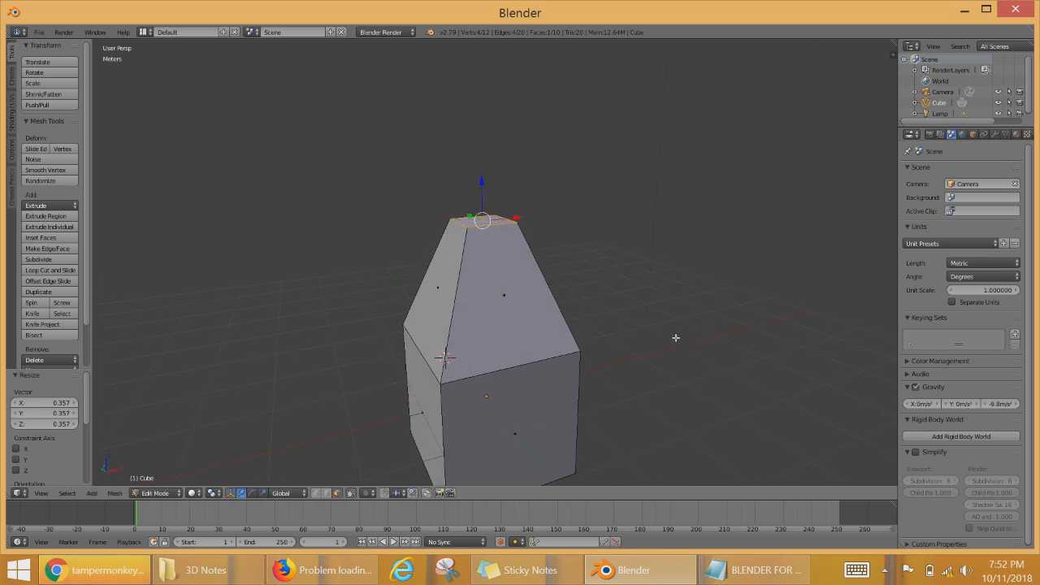
middle_drag(676, 337, 630, 442)
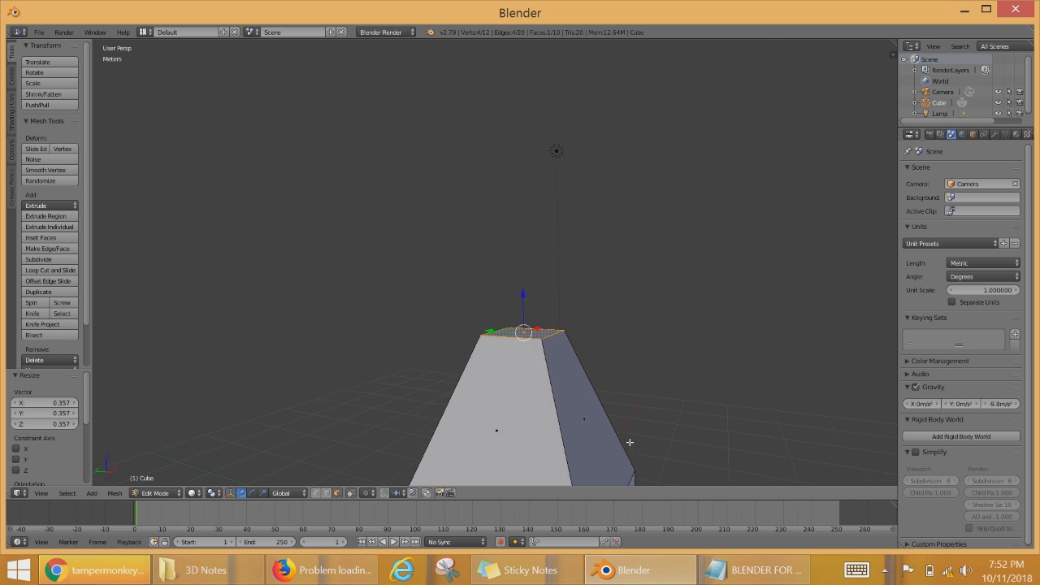
shift+middle_drag(624, 389, 639, 225)
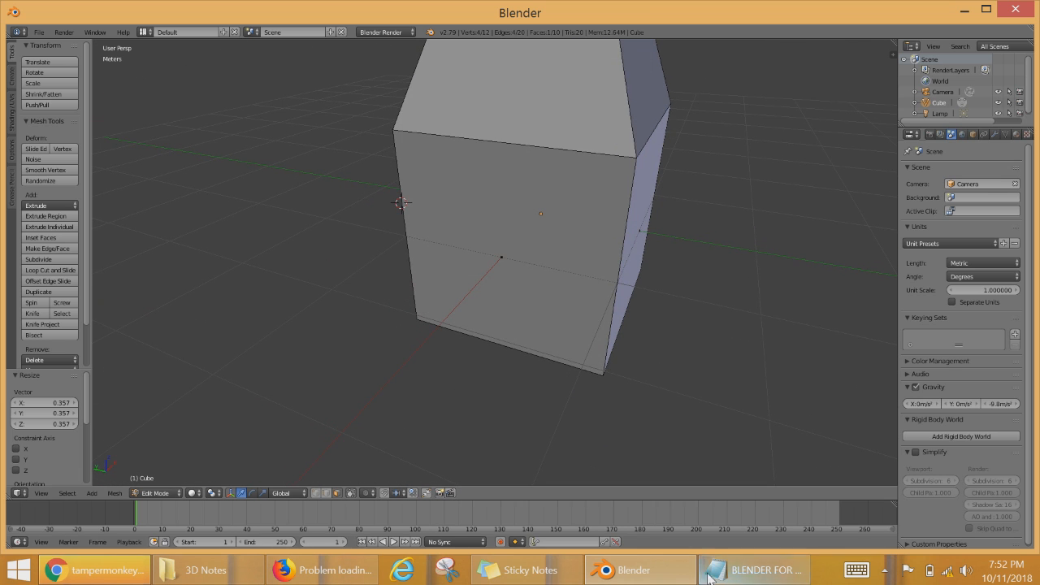
Step: Switch to the BLENDER FOR ALL notes in Notepad to review the extruding and selection points, and return to Blender
click(709, 576)
scroll(383, 125, up, 1)
click(130, 86)
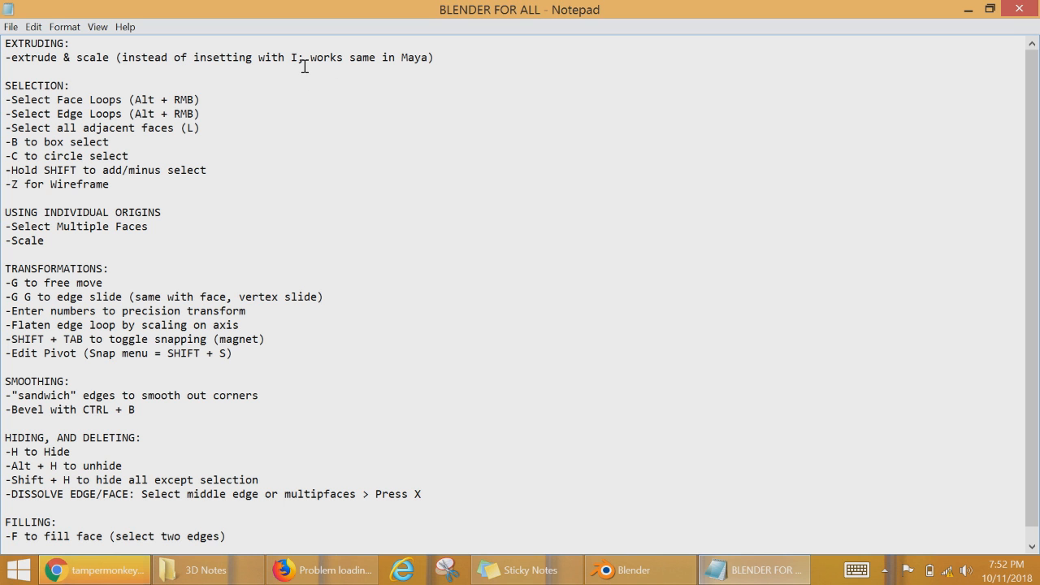
click(646, 571)
Step: Examine the tapered block and its small top face from several angles and distances
scroll(628, 210, up, 5)
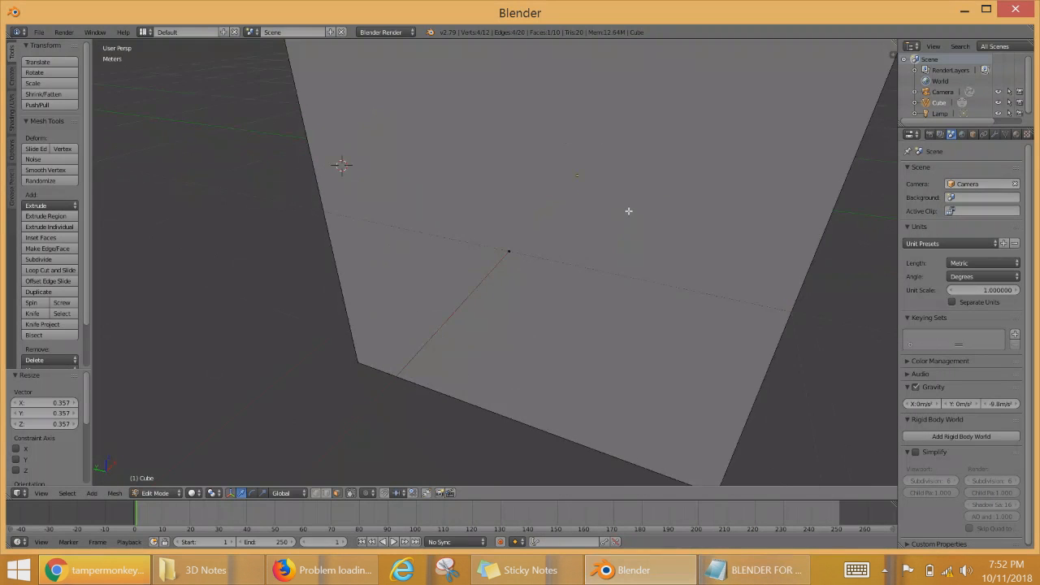
scroll(628, 211, down, 8)
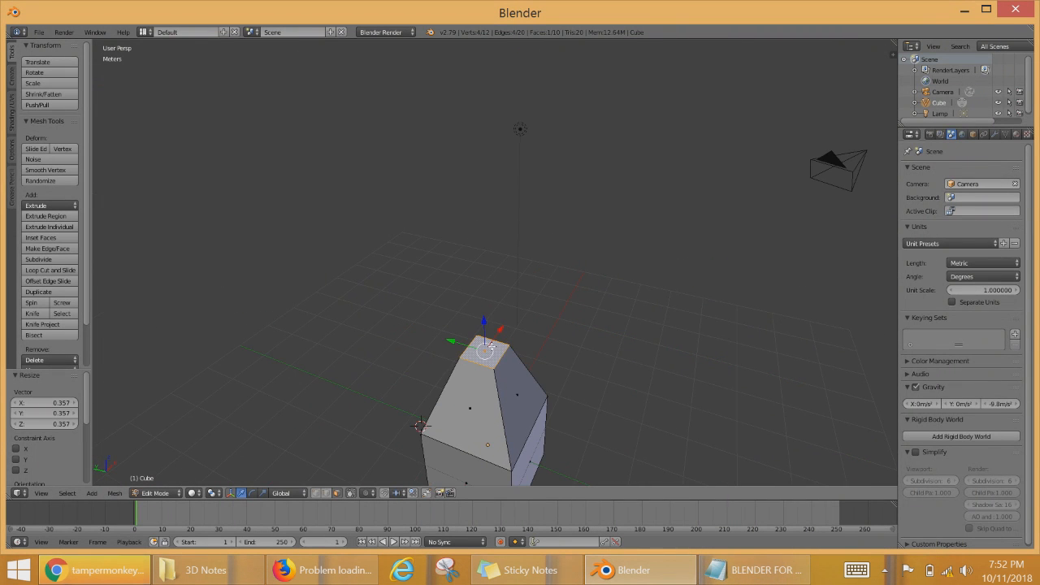
scroll(530, 399, up, 3)
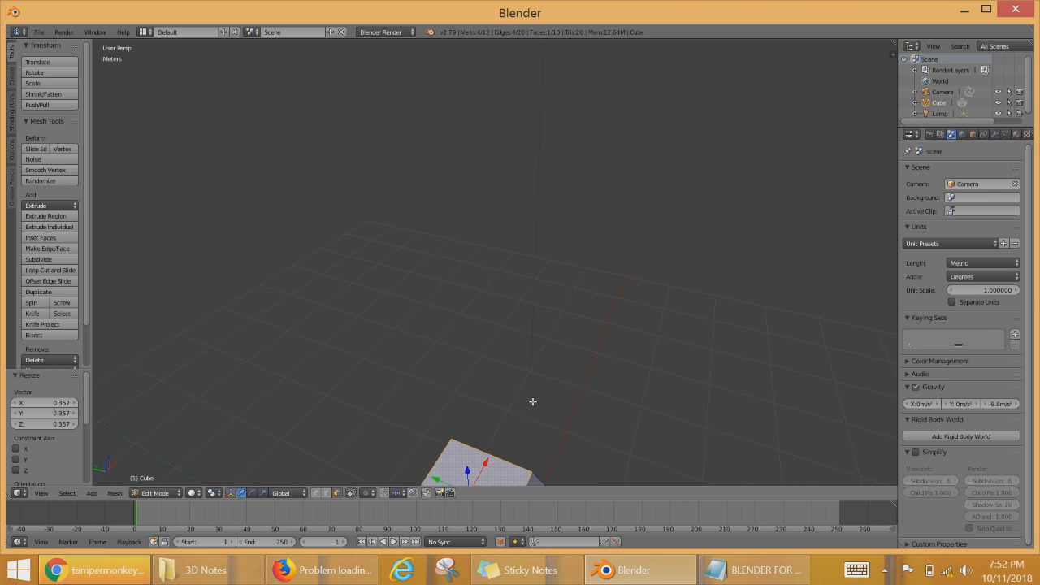
middle_drag(563, 414, 565, 313)
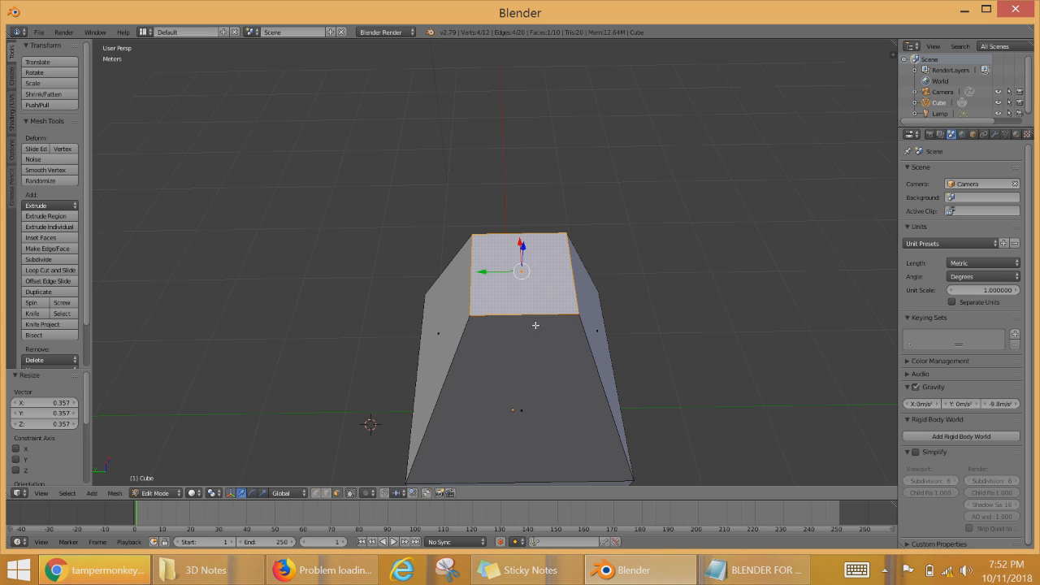
middle_drag(524, 349, 610, 329)
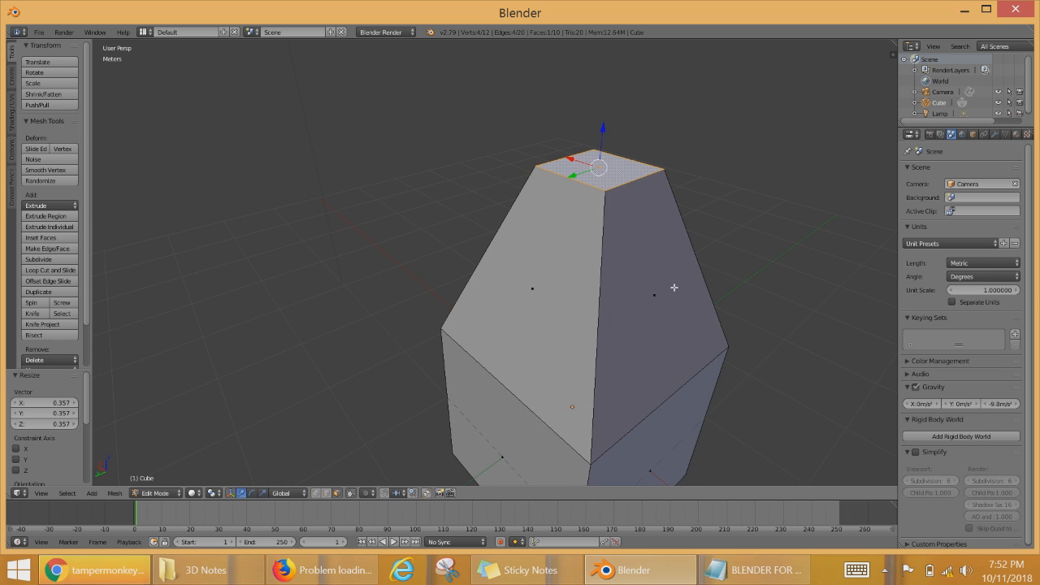
middle_drag(643, 276, 549, 354)
scroll(587, 358, up, 3)
scroll(549, 354, down, 2)
scroll(549, 354, down, 1)
Step: Select a sloping side face of the tapered upper section and extrude it outward about 5.71 m along its normal
right_click(610, 384)
scroll(678, 399, down, 4)
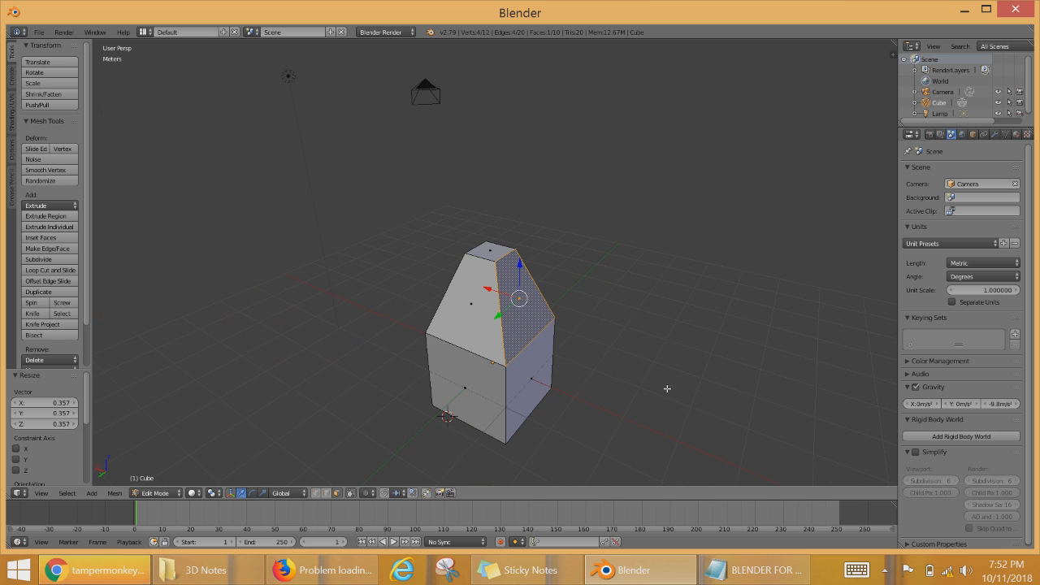
key(e)
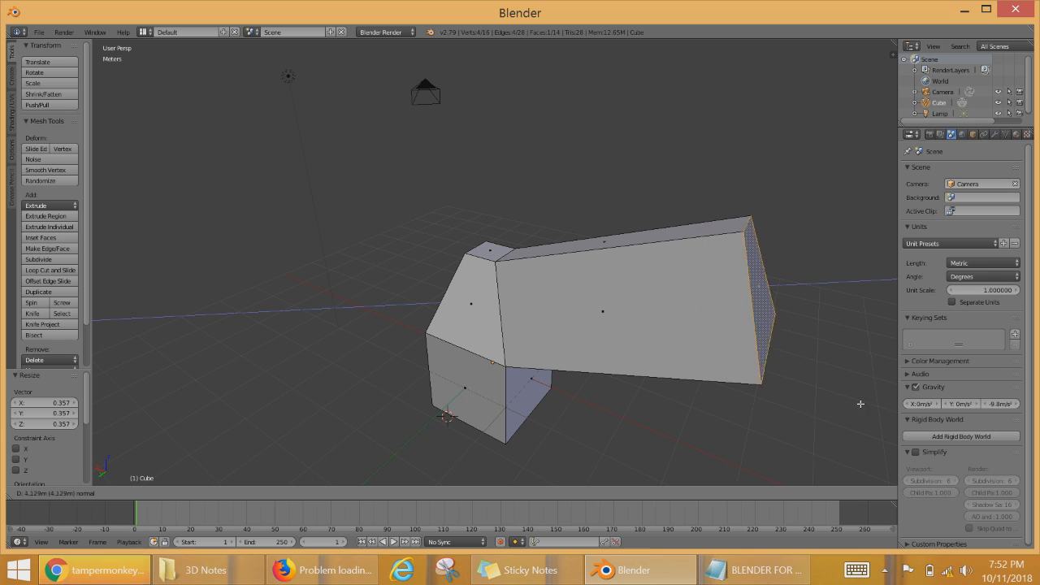
click(386, 394)
middle_drag(605, 400, 434, 224)
scroll(453, 230, down, 6)
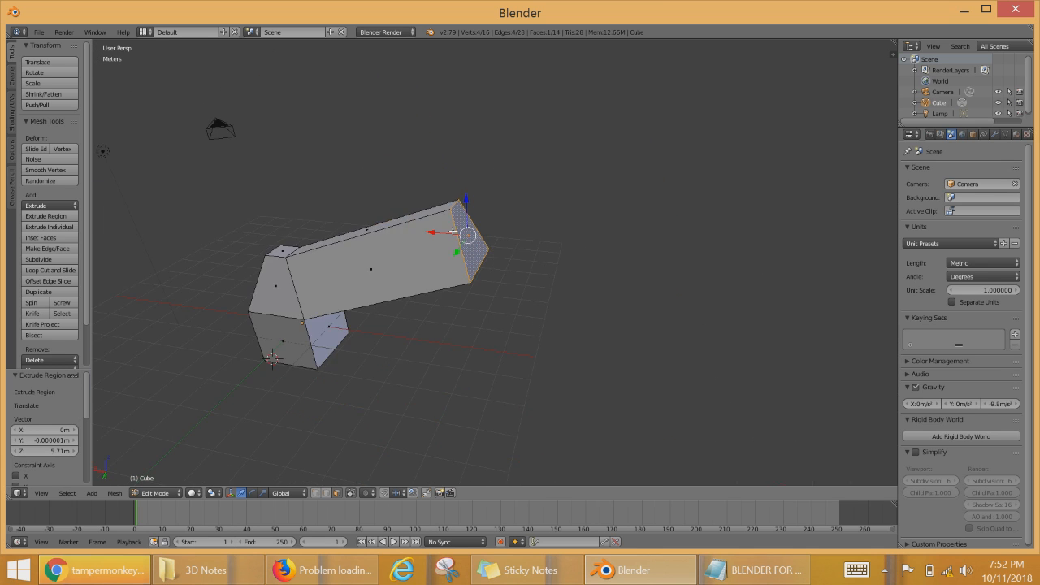
scroll(456, 238, up, 2)
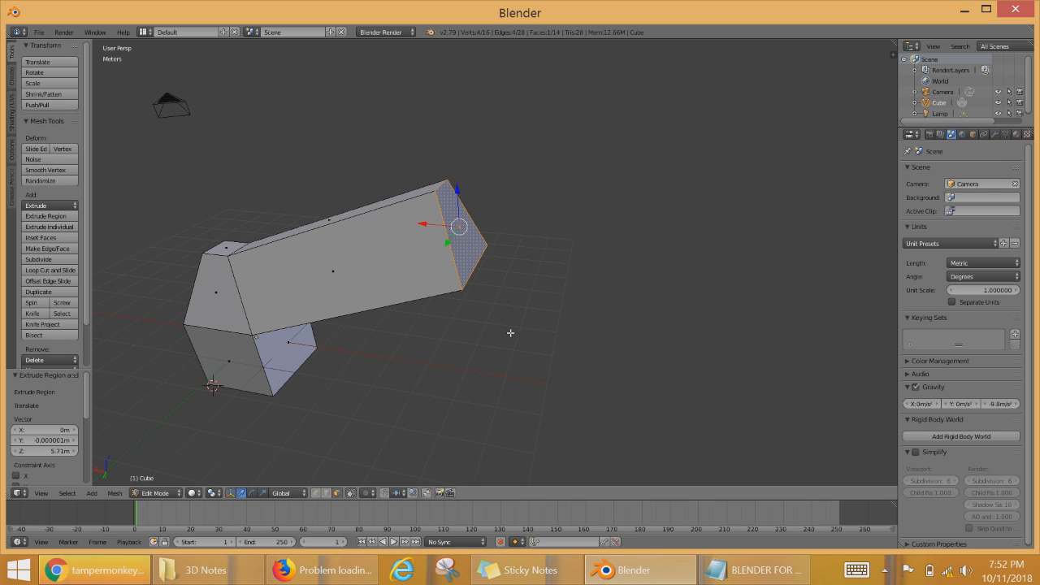
scroll(528, 221, up, 1)
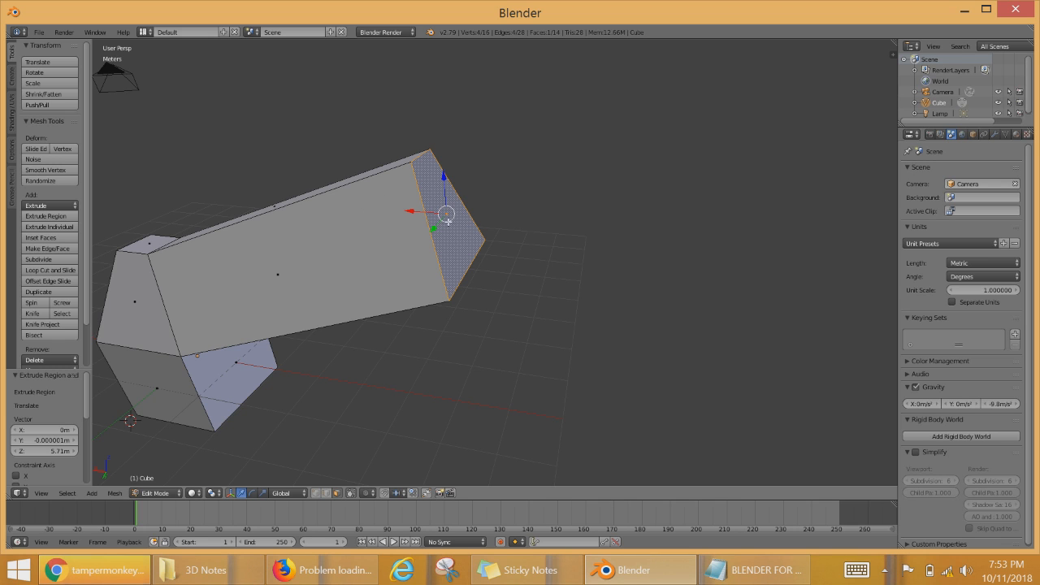
Step: Extrude the end face of the new arm about 3.19 m further along its normal
key(e)
click(729, 207)
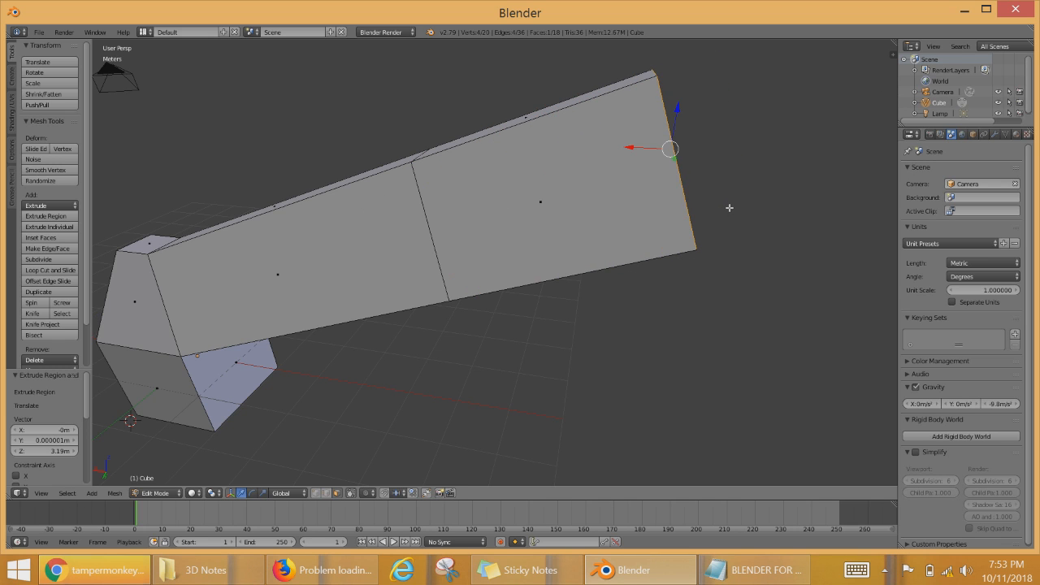
middle_drag(741, 275, 545, 269)
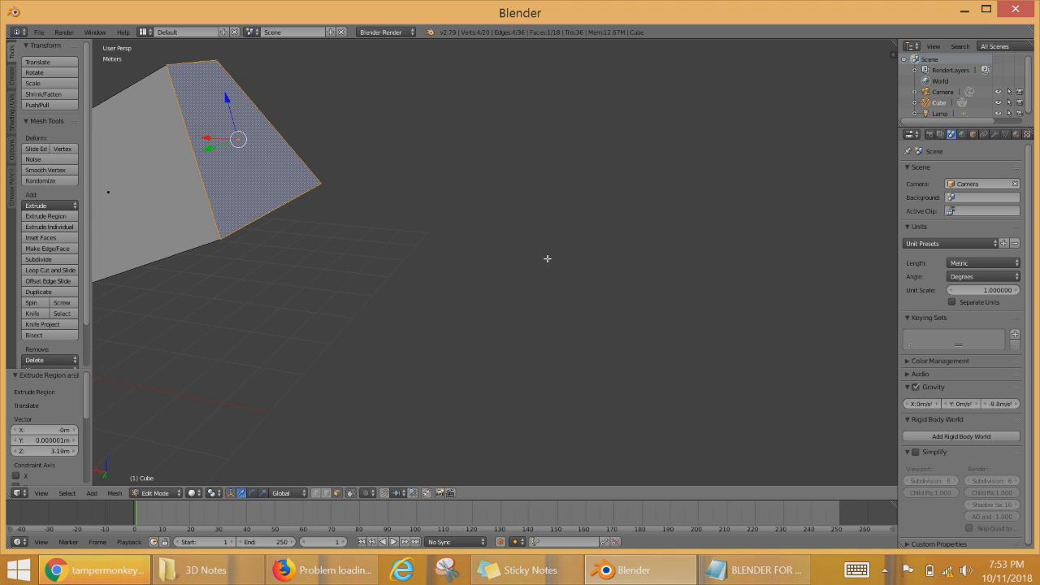
scroll(547, 258, down, 4)
Step: Try extruding the arm's end face again in a free direction, and undo the leftover extrusion
key(e)
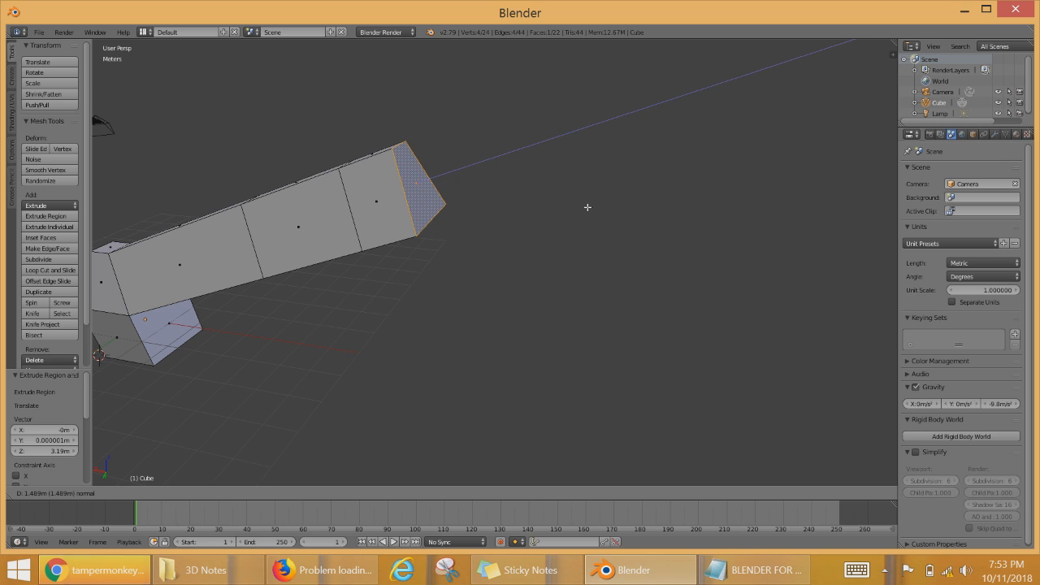
middle_click(578, 205)
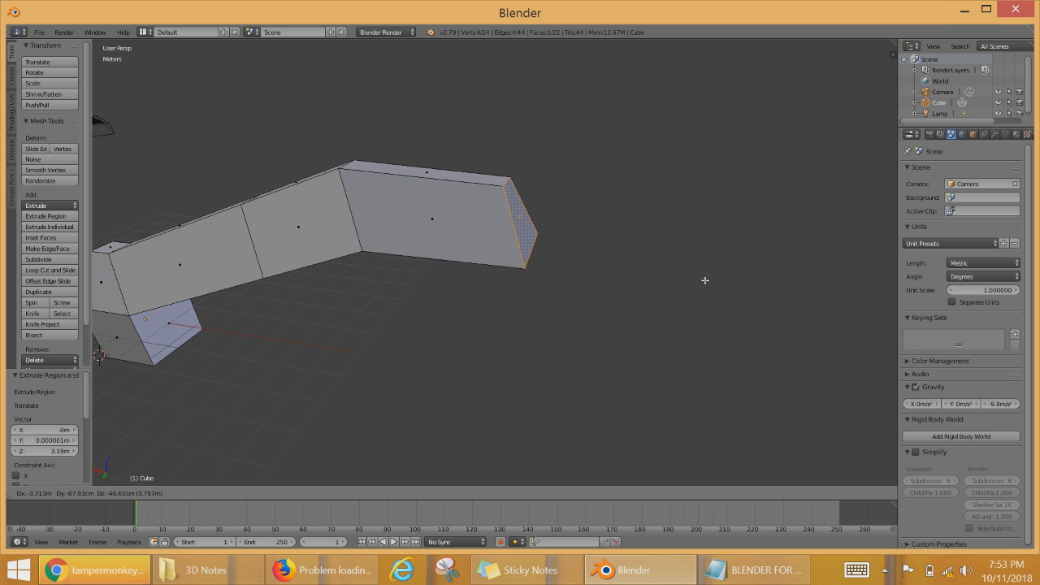
right_click(645, 258)
scroll(535, 316, up, 4)
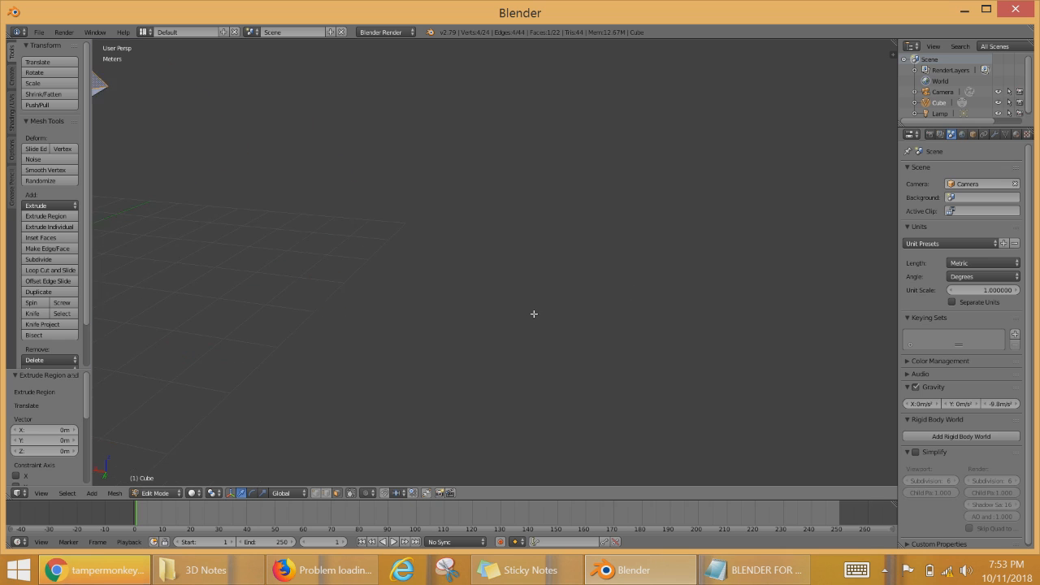
scroll(534, 314, down, 3)
shift+middle_drag(406, 244, 518, 343)
scroll(517, 343, up, 3)
scroll(563, 389, down, 2)
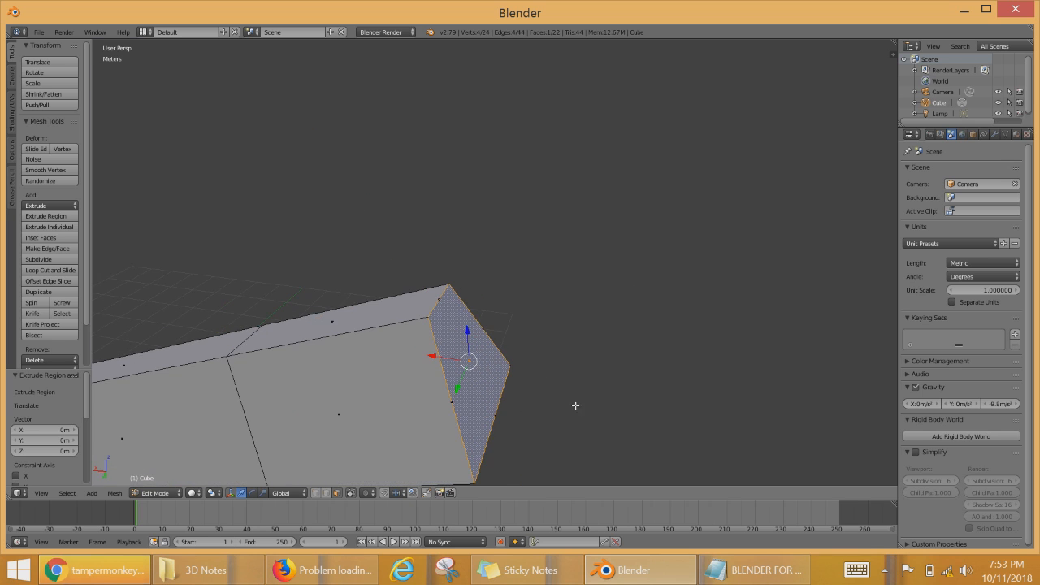
middle_drag(567, 397, 544, 343)
key(ctrl+z)
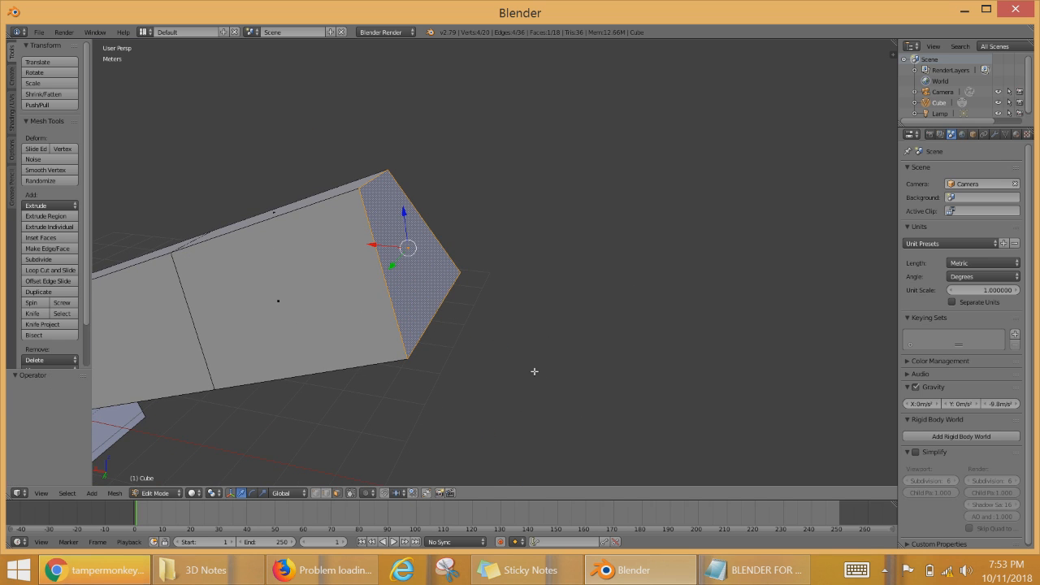
Step: Extrude the arm's end face in place and scale the new face to about 0.682 to form an inset border
key(e)
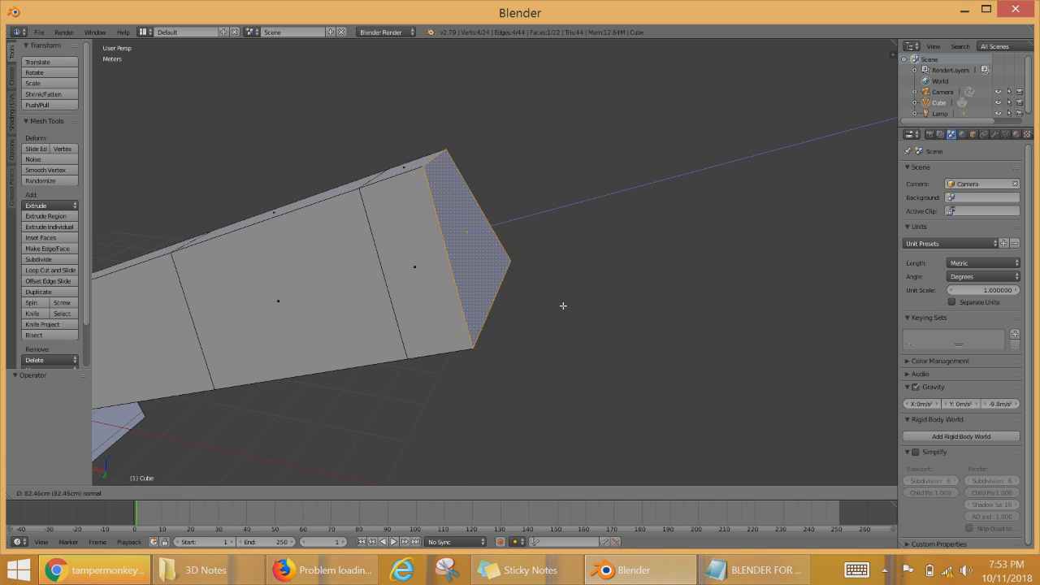
right_click(564, 313)
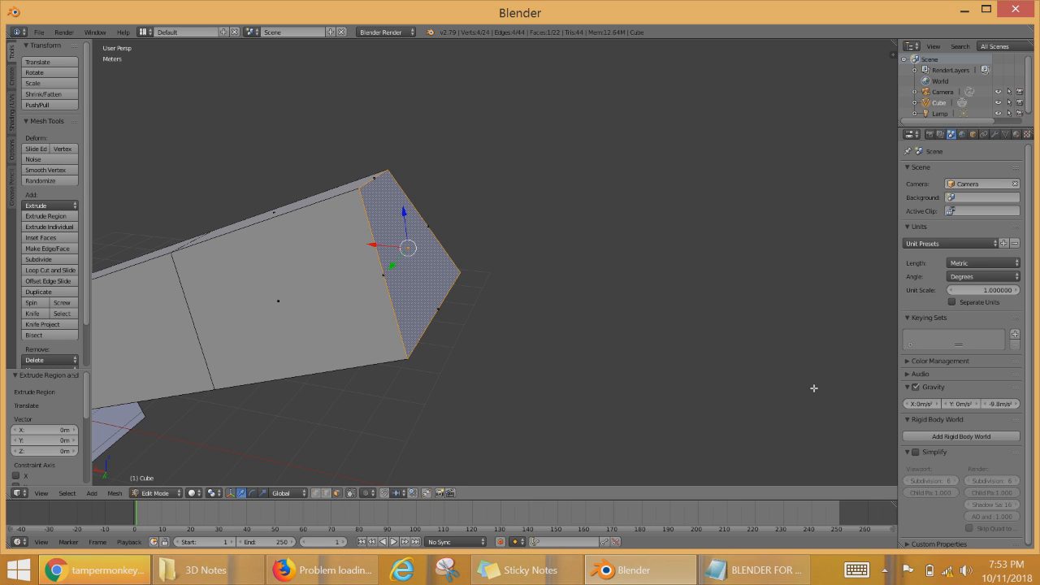
key(s)
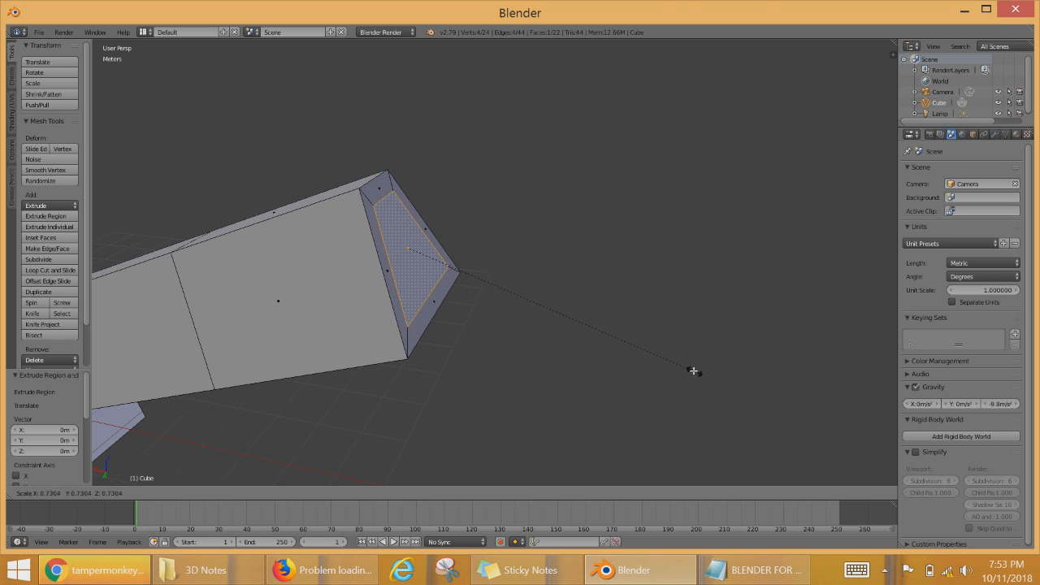
click(674, 368)
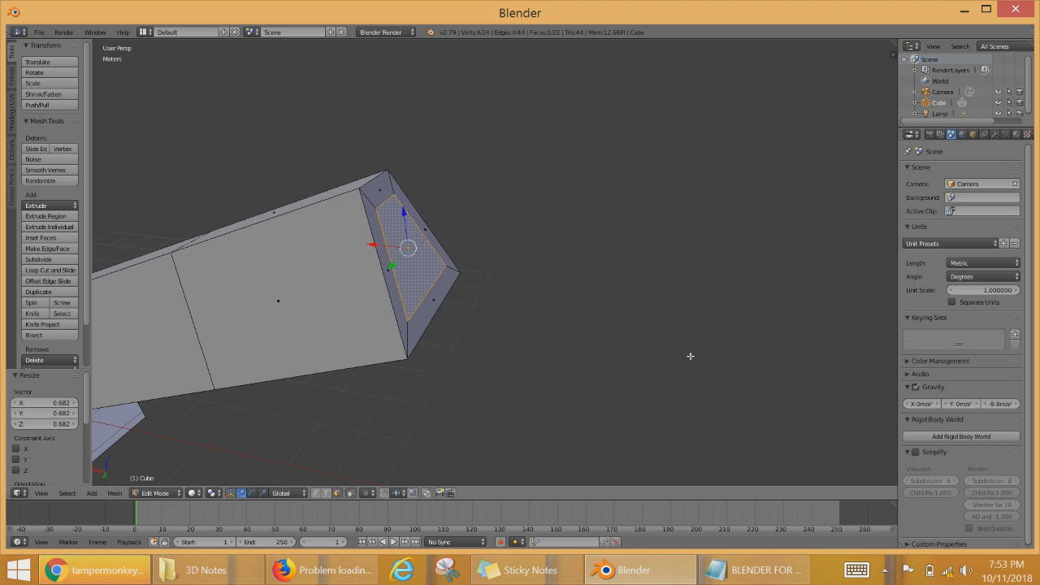
Step: Extrude the inset end face about 1.39 m inward to hollow out the end of the arm
key(e)
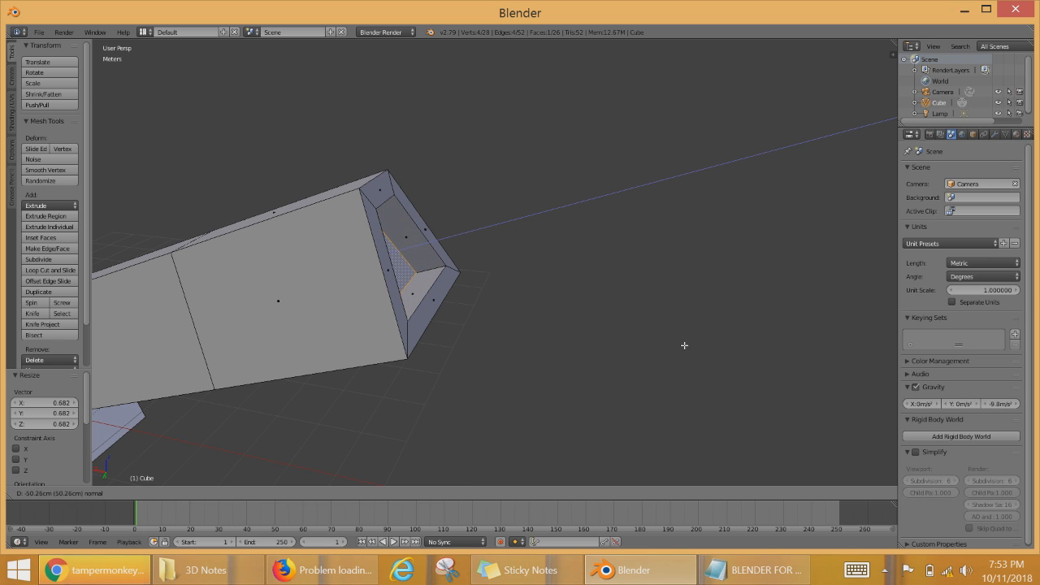
click(638, 361)
middle_drag(647, 363, 597, 367)
scroll(520, 370, up, 3)
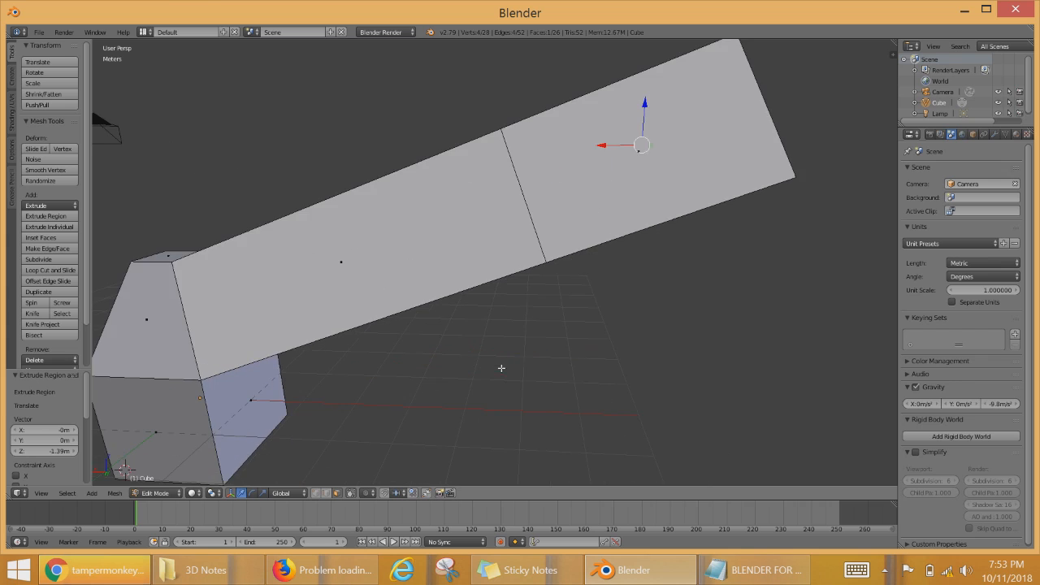
Step: Examine the extruded arm and its hollowed end from several angles and distances
scroll(509, 366, down, 5)
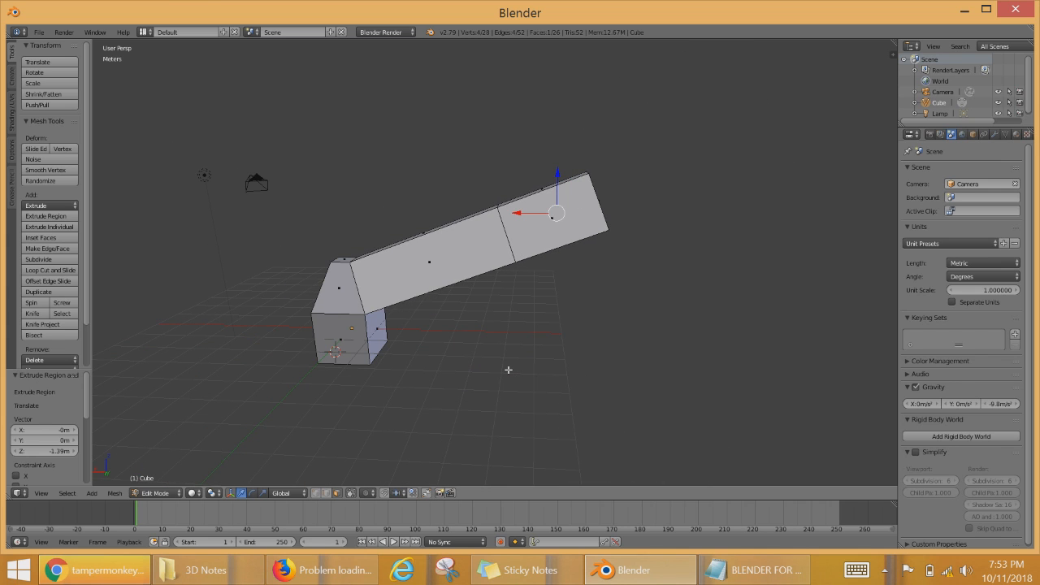
scroll(498, 352, down, 1)
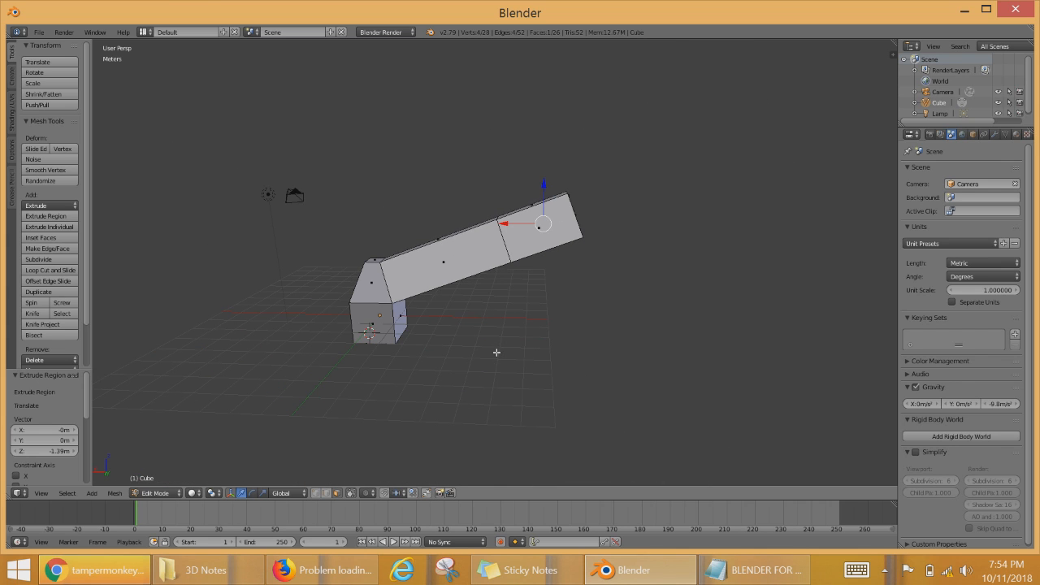
scroll(486, 342, up, 2)
scroll(480, 340, down, 1)
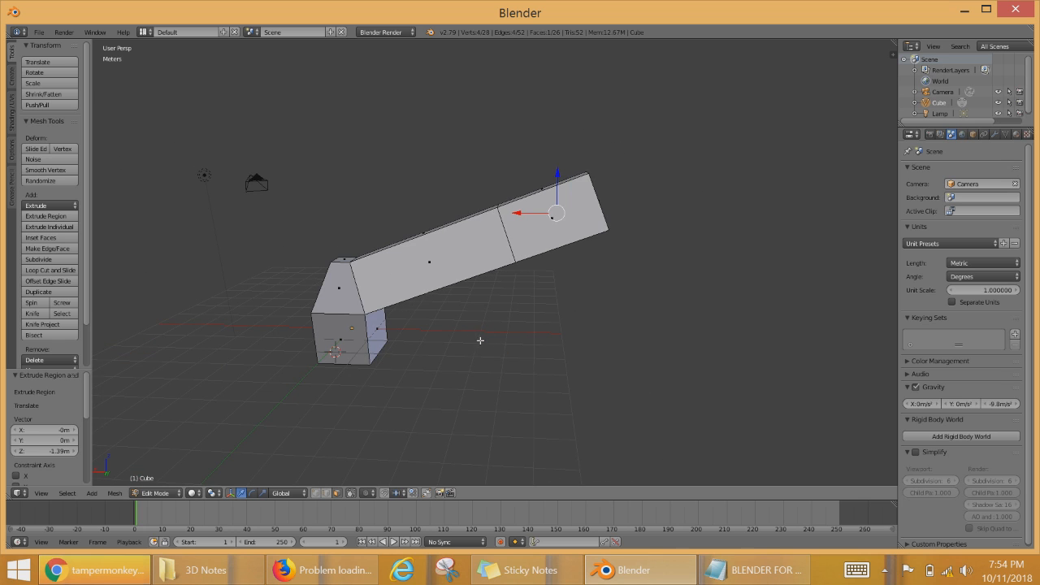
scroll(469, 355, up, 2)
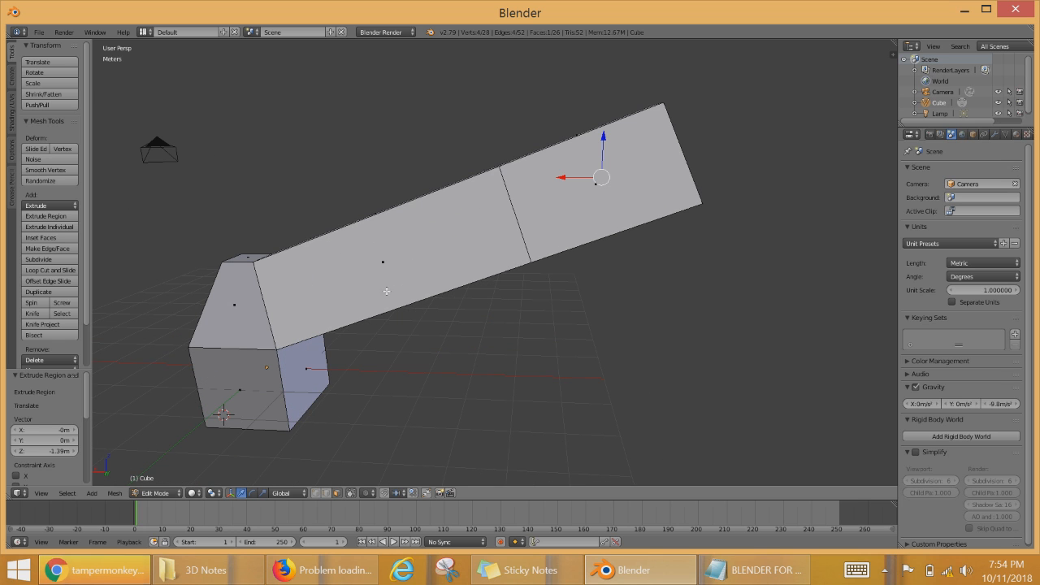
scroll(448, 341, down, 2)
scroll(448, 344, up, 2)
middle_drag(581, 349, 637, 376)
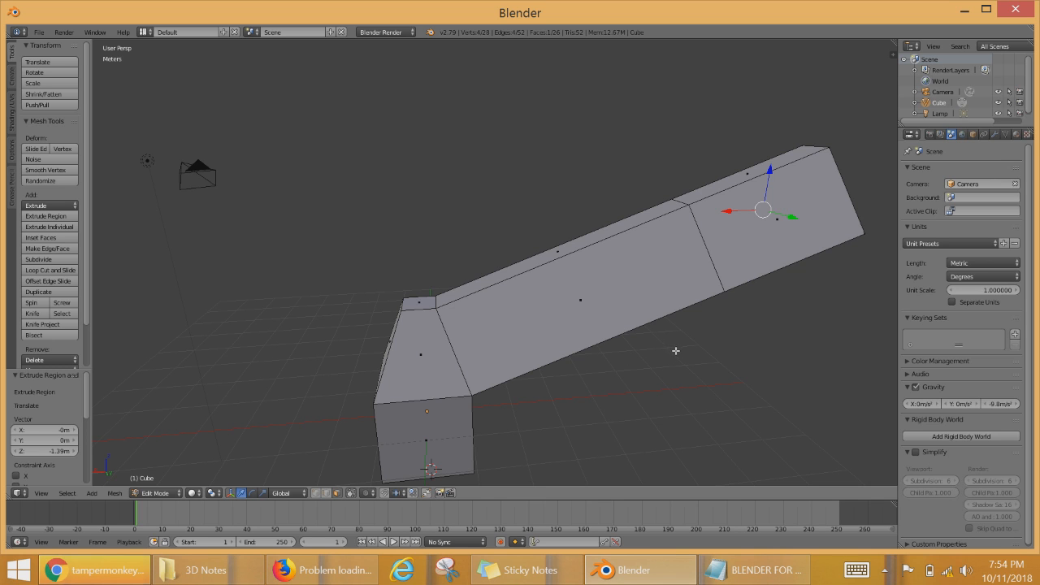
shift+middle_drag(659, 378, 543, 379)
scroll(513, 406, up, 2)
scroll(513, 407, down, 2)
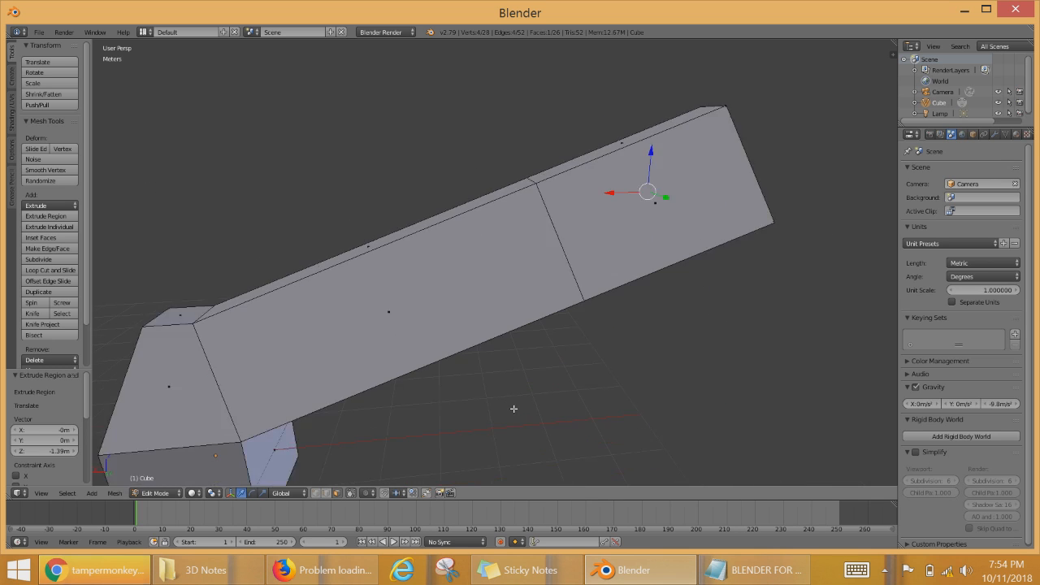
middle_drag(477, 408, 440, 417)
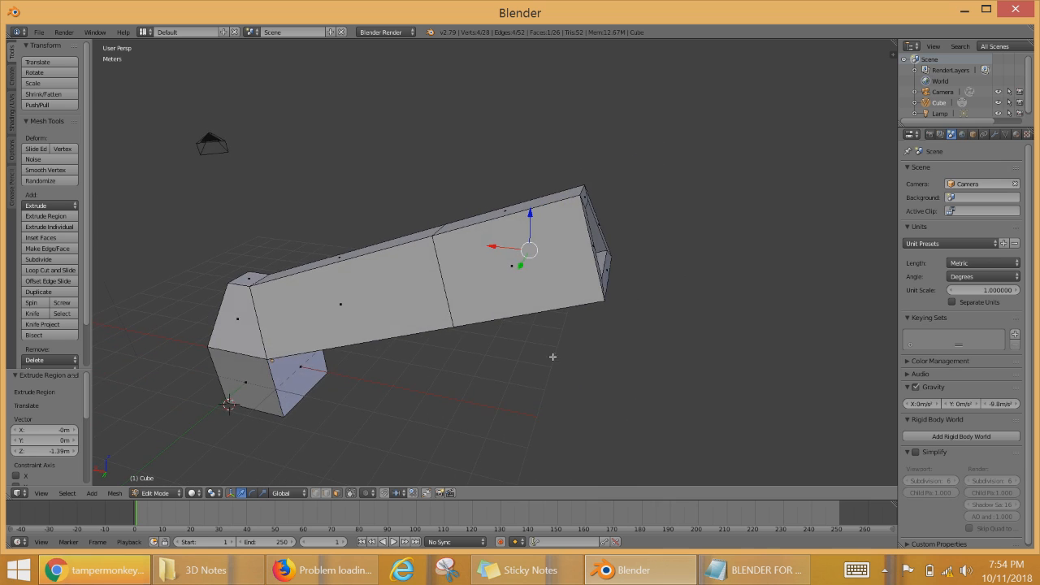
shift+middle_drag(553, 355, 628, 360)
scroll(608, 365, up, 1)
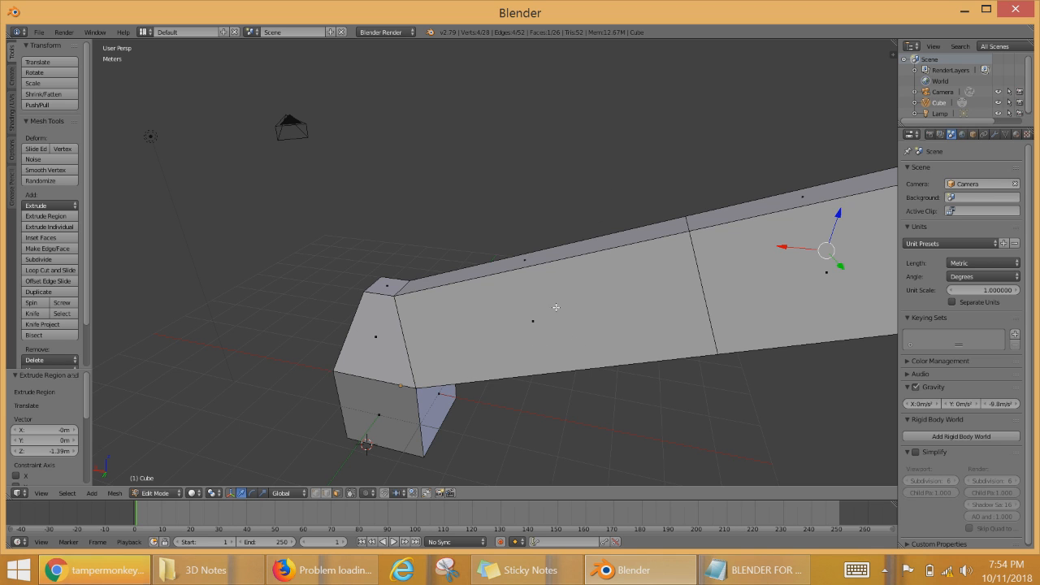
scroll(556, 307, down, 3)
scroll(500, 361, up, 5)
Step: Return to Object Mode and start a new scene by reloading the start-up file
key(Tab)
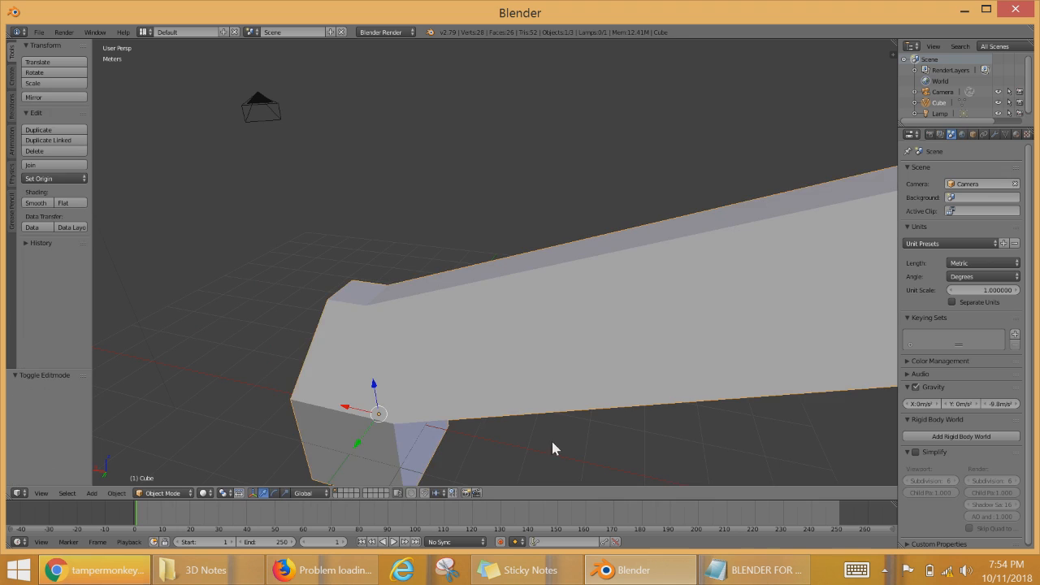
scroll(551, 450, down, 4)
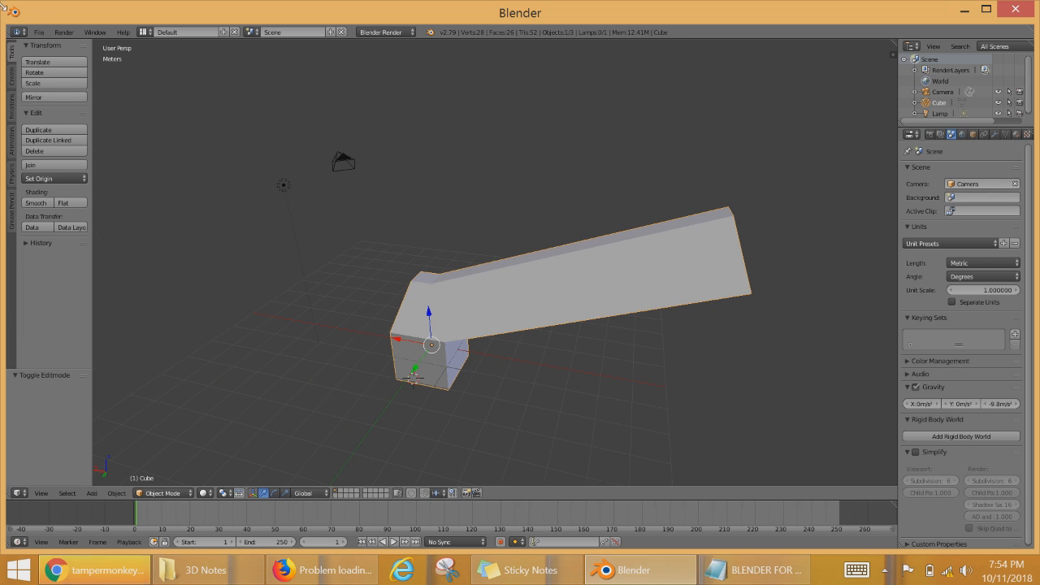
click(38, 32)
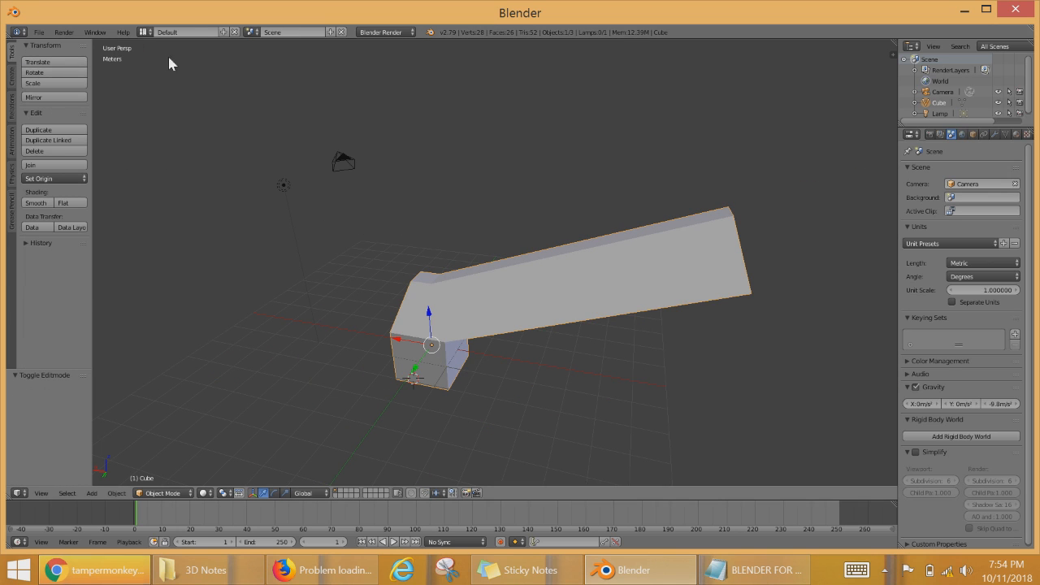
click(38, 32)
click(41, 43)
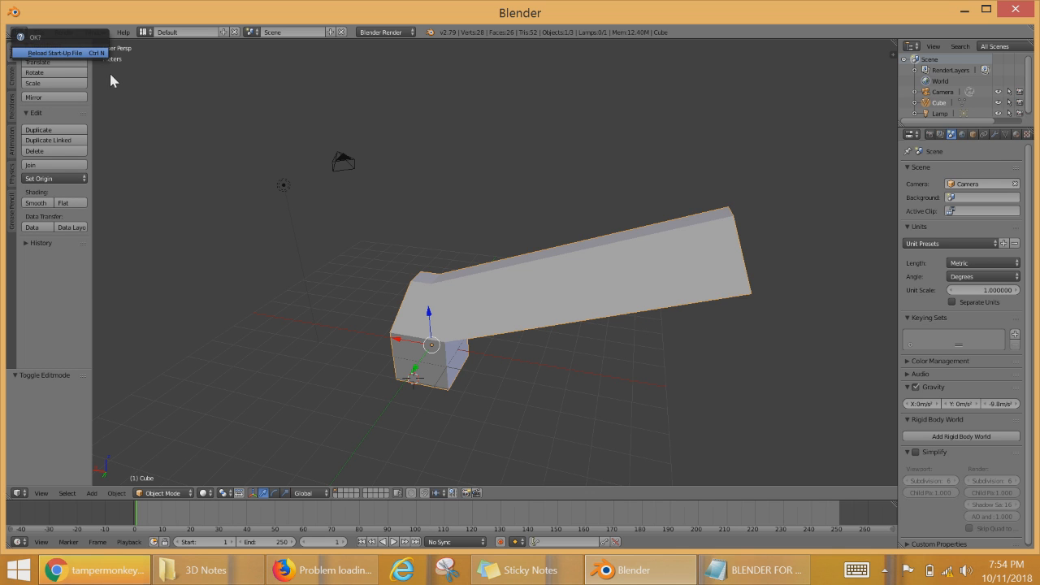
click(89, 54)
scroll(580, 441, up, 9)
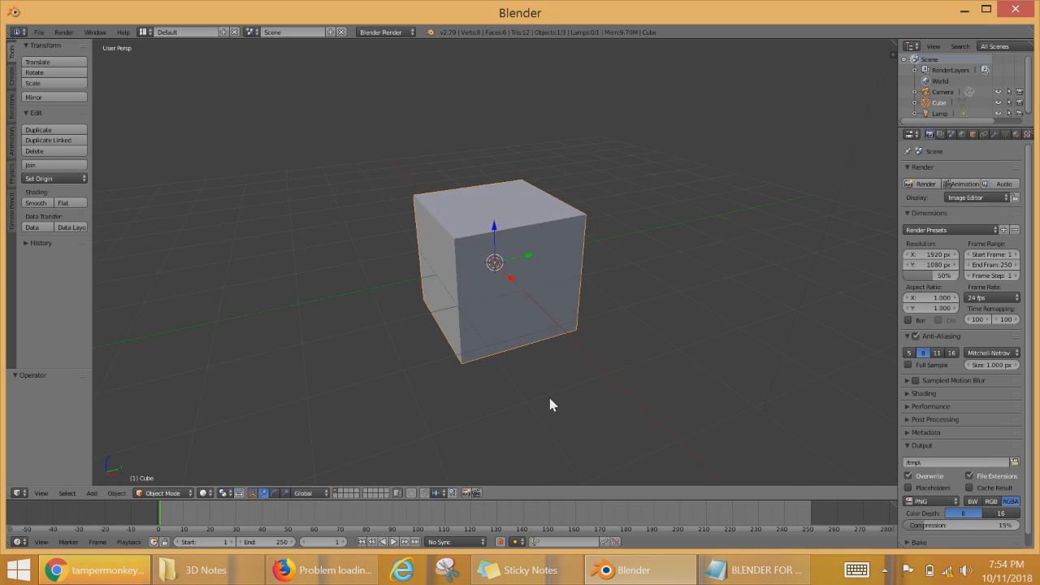
Step: Examine the default cube from several angles and distances
scroll(531, 358, down, 5)
middle_drag(626, 348, 639, 391)
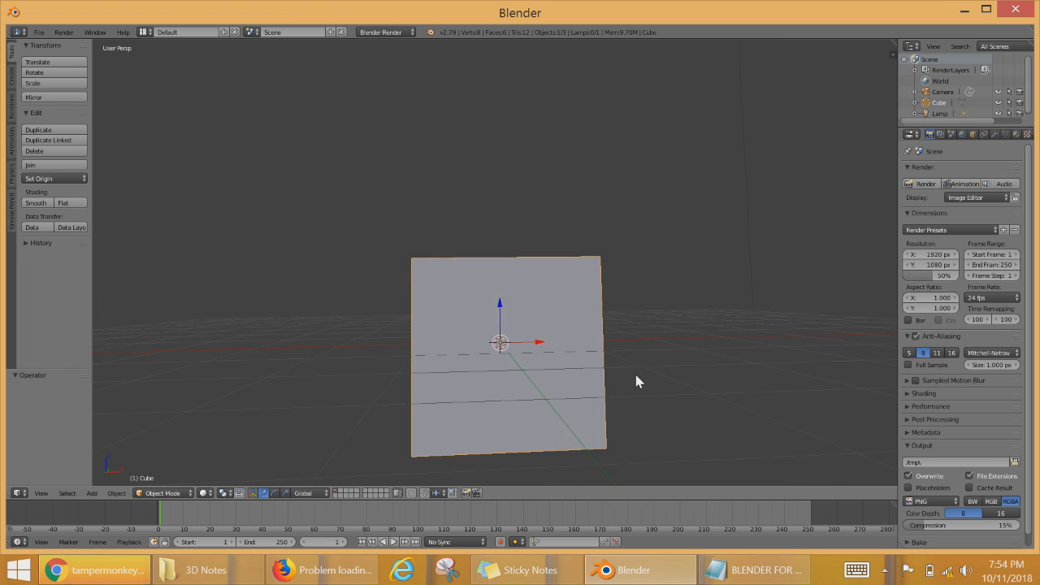
scroll(590, 177, up, 1)
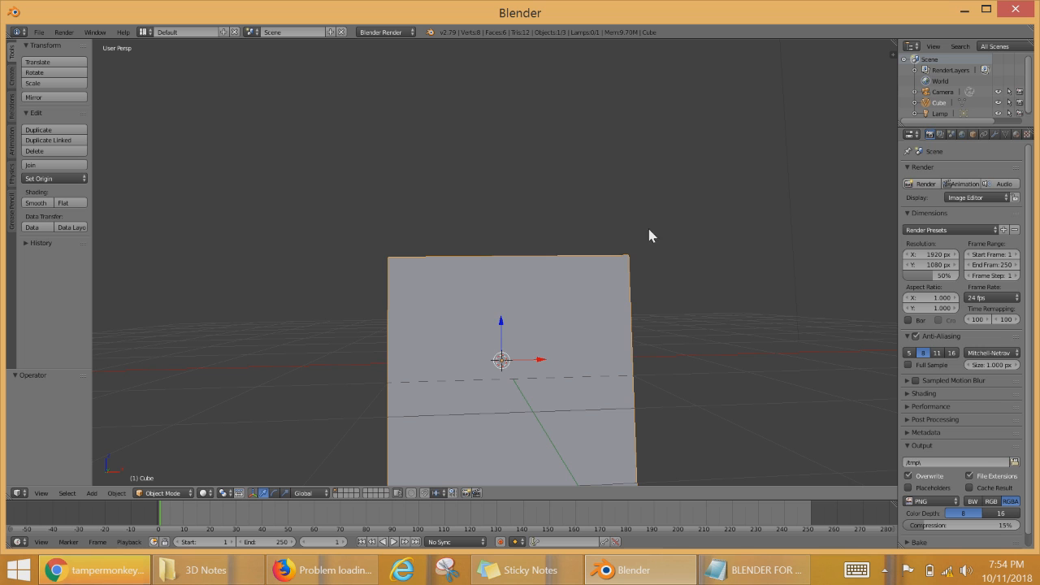
scroll(639, 284, down, 3)
middle_drag(545, 262, 566, 317)
scroll(566, 318, up, 3)
scroll(512, 312, down, 3)
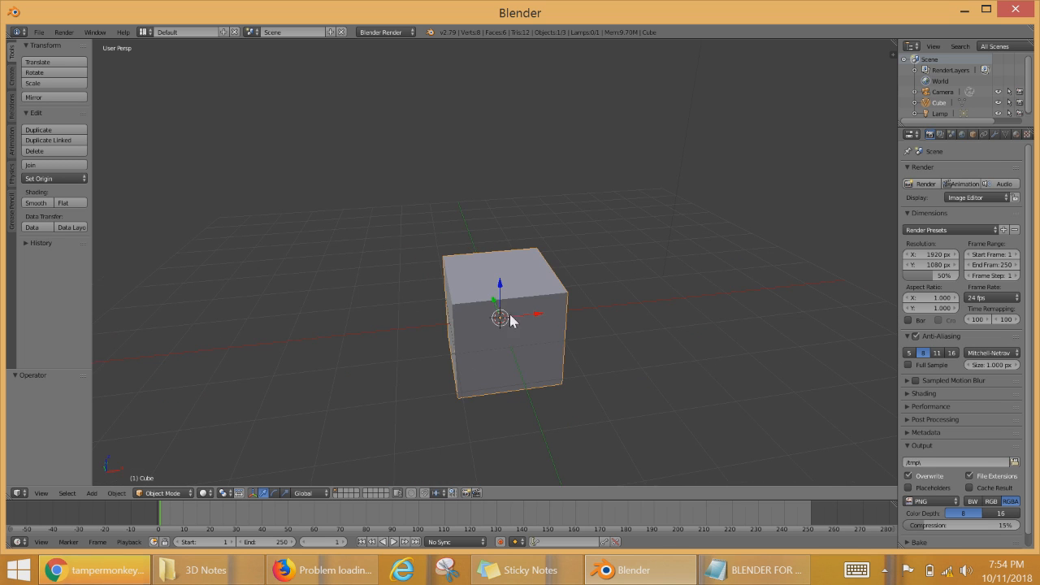
key(Tab)
key(Tab)
middle_drag(653, 408, 577, 379)
scroll(576, 367, up, 2)
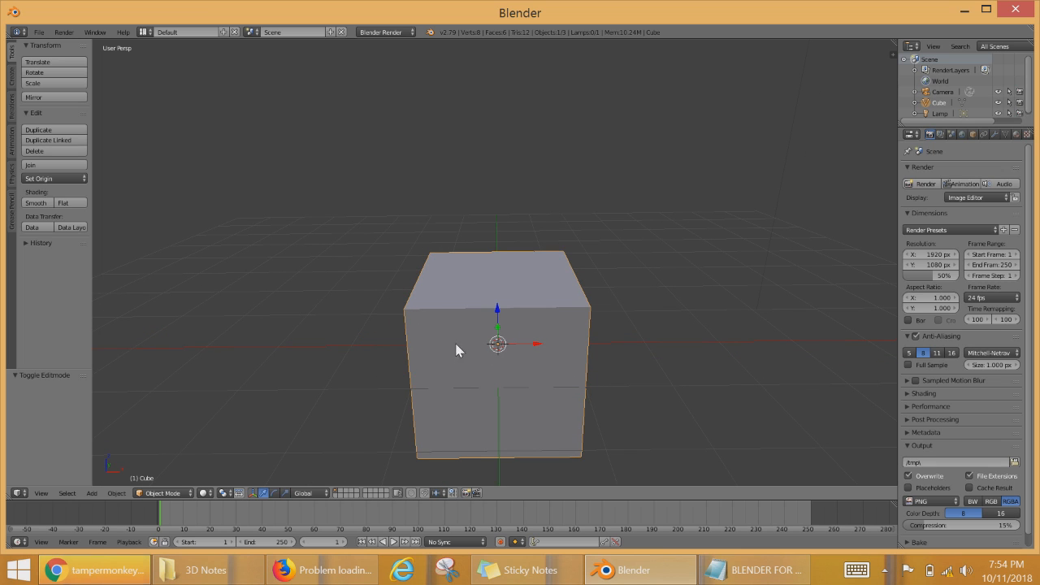
scroll(524, 333, down, 5)
scroll(561, 331, up, 5)
Step: Enter Edit Mode and add a single vertical loop cut through the middle of the cube, across its X axis
key(Tab)
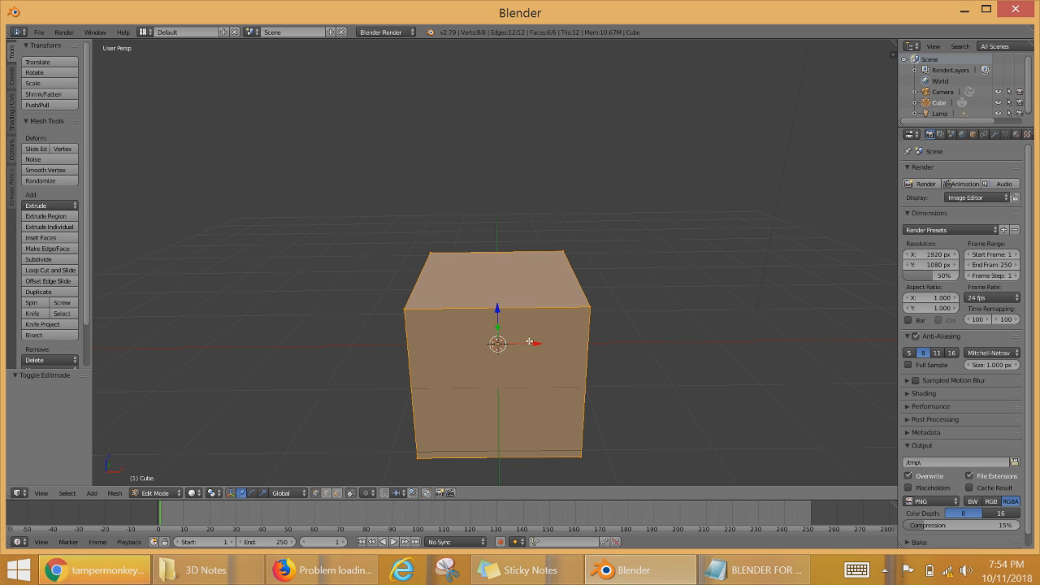
key(ctrl+r)
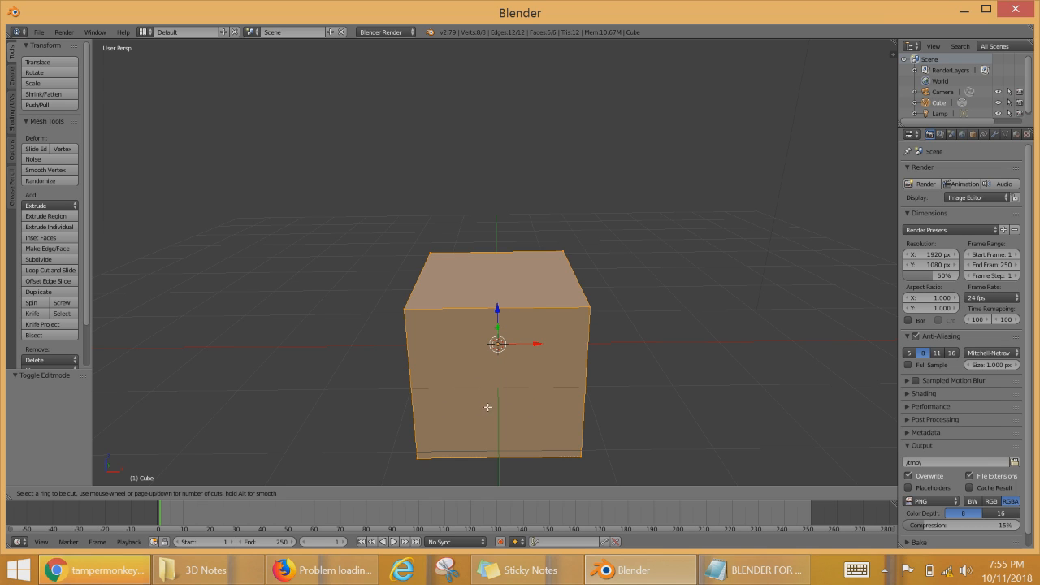
click(507, 449)
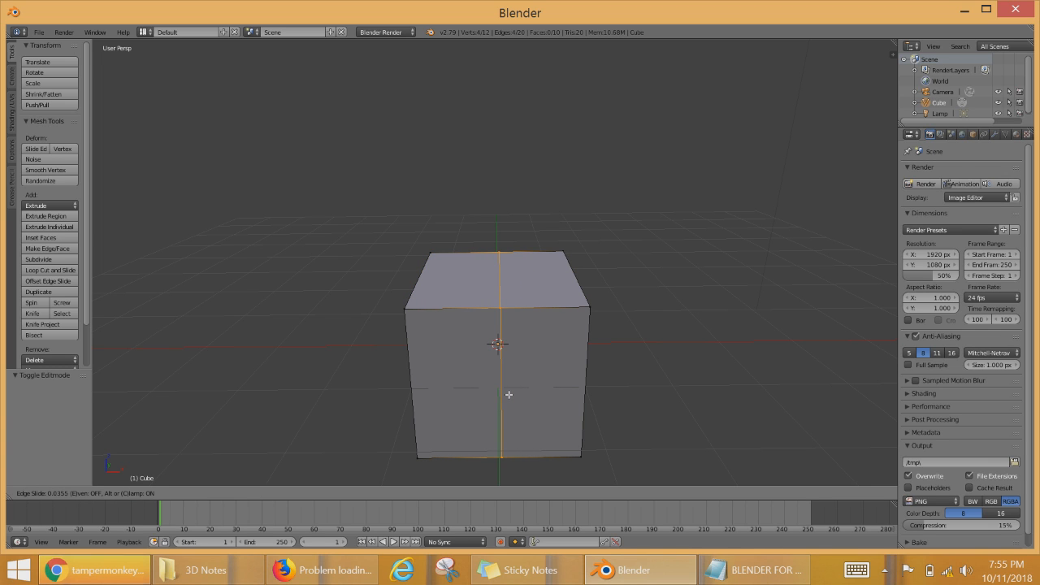
click(505, 395)
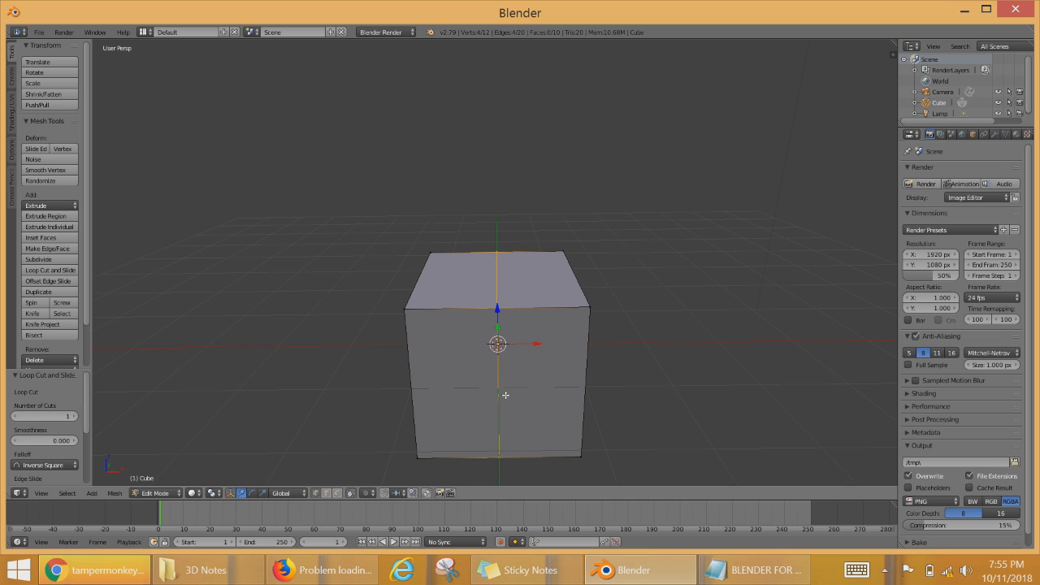
middle_drag(583, 345, 618, 287)
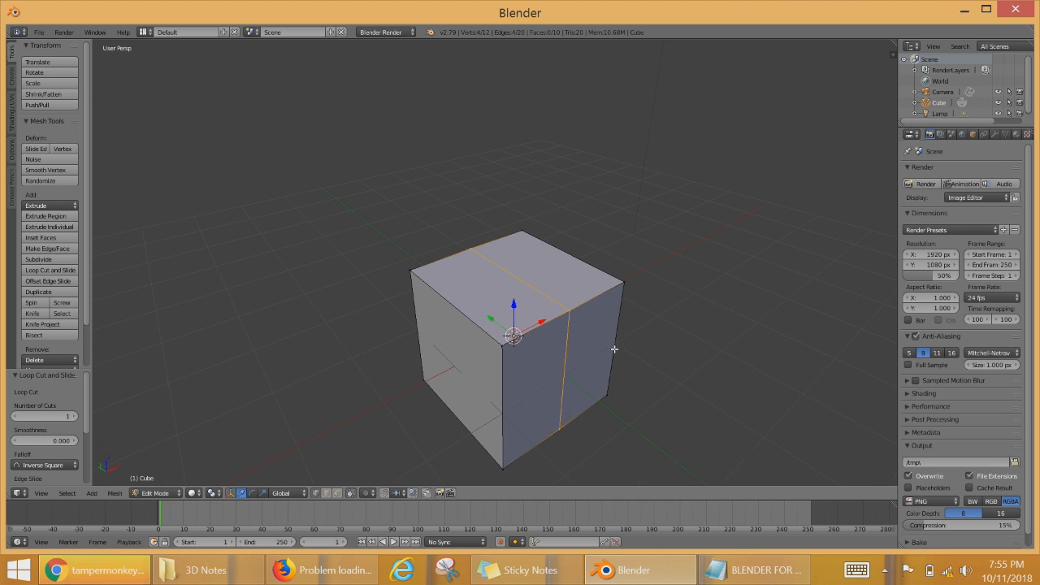
key(g)
key(g)
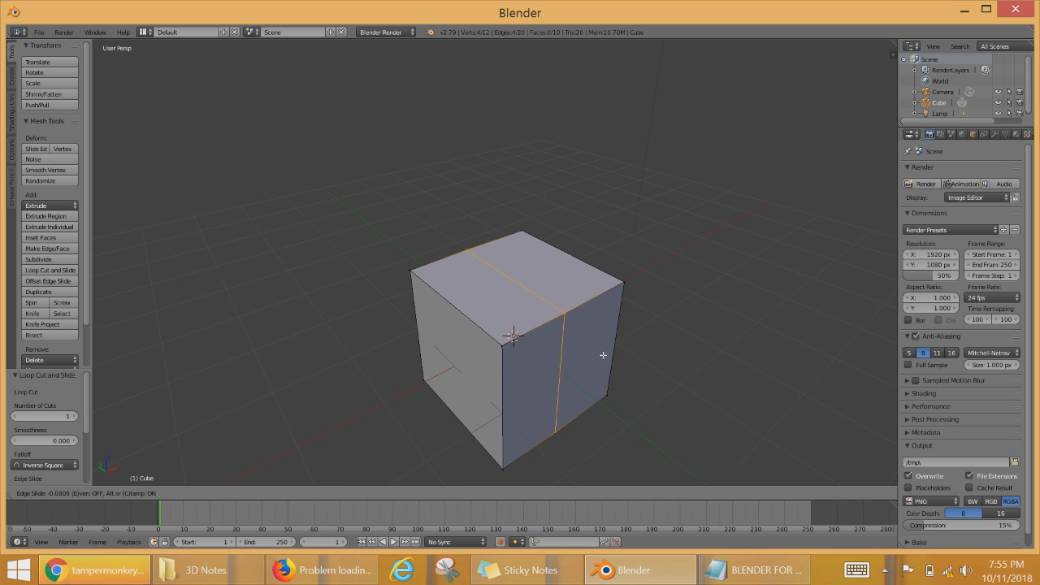
click(618, 354)
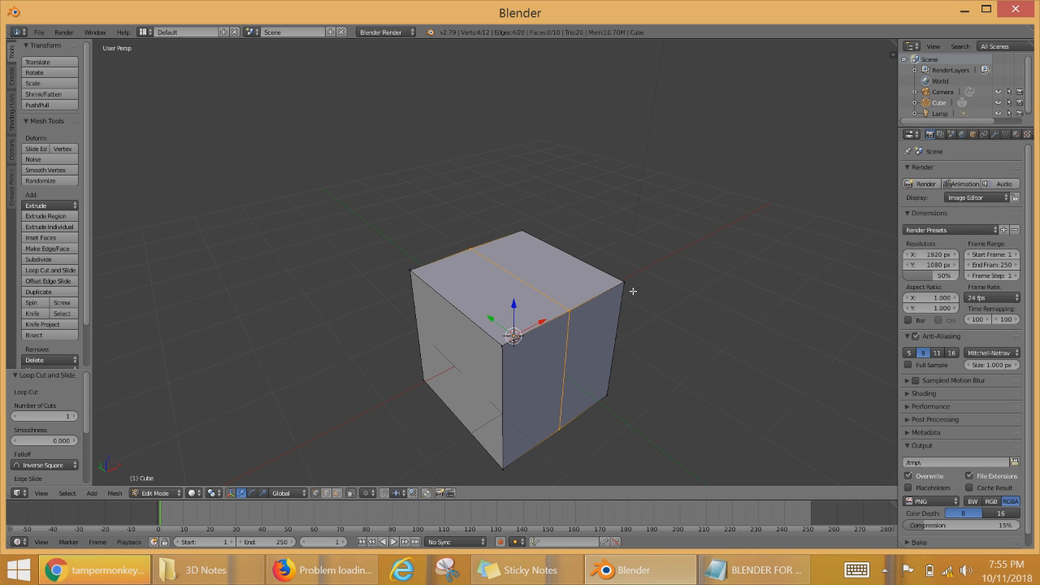
Step: Switch the mesh selection mode to faces
middle_drag(641, 308, 597, 295)
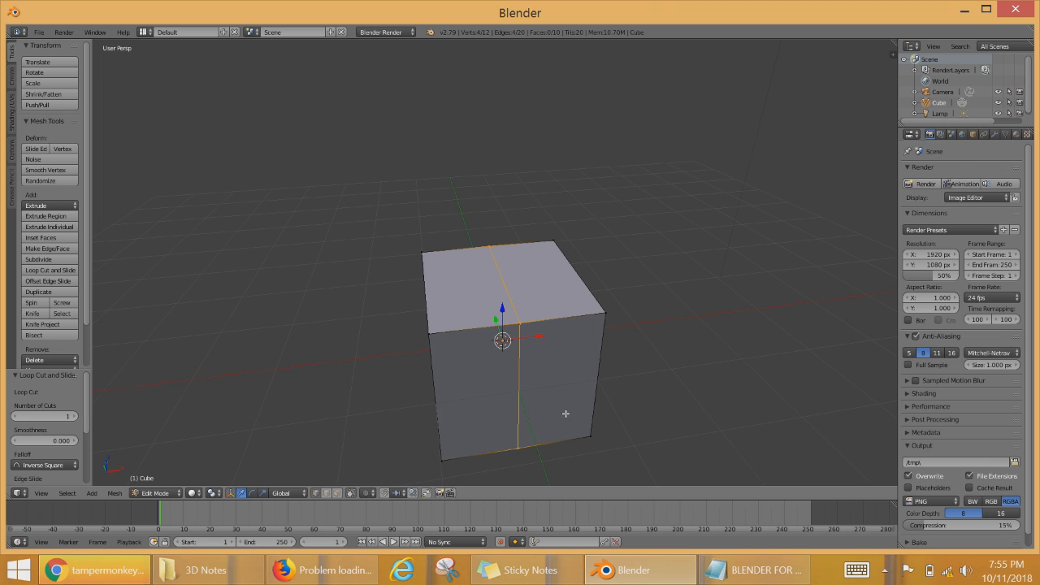
scroll(566, 414, up, 3)
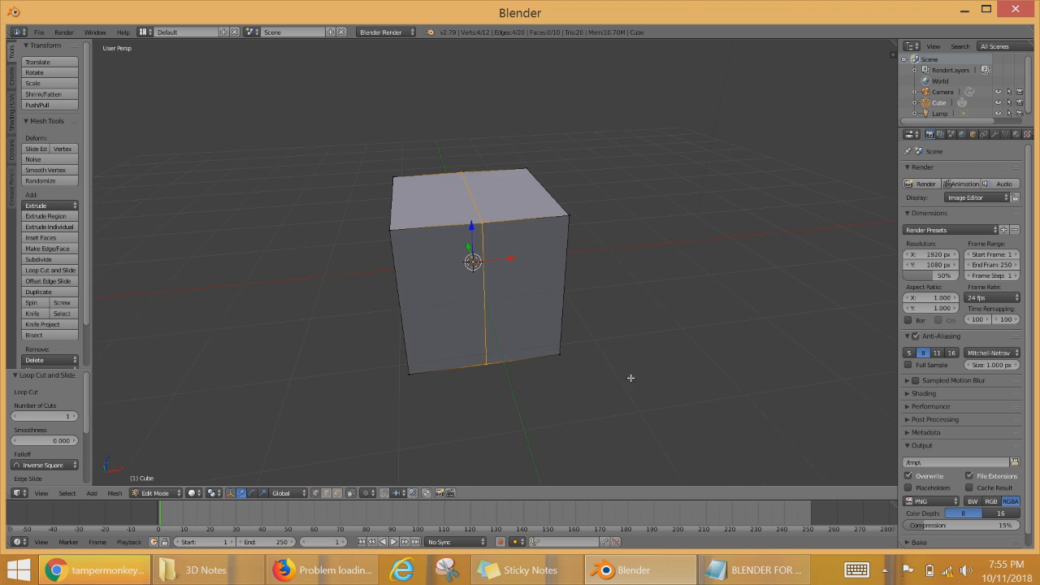
click(338, 493)
middle_drag(593, 301, 501, 316)
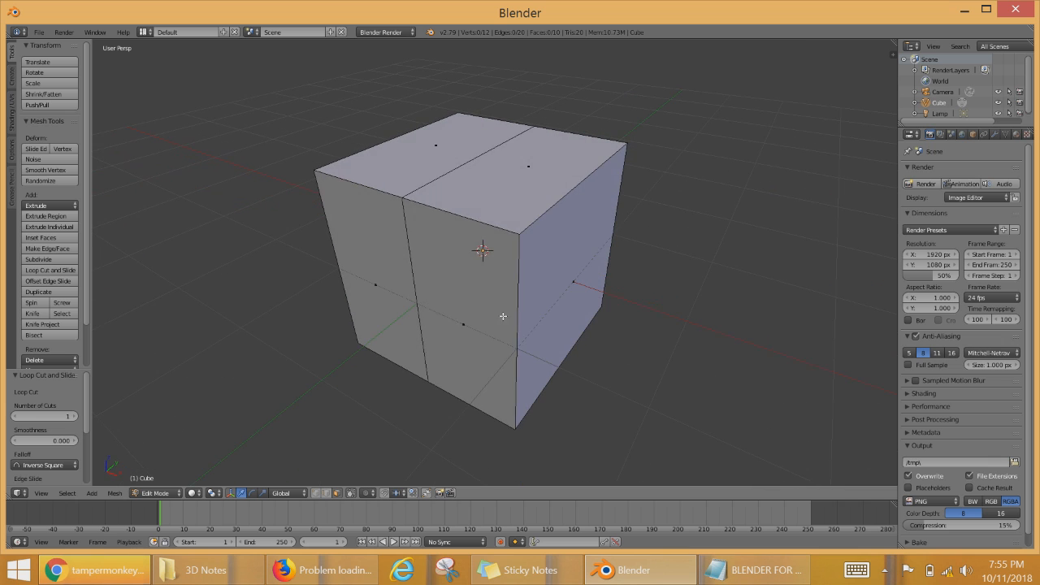
Step: Delete the five faces that form the cube's half on the positive X side of the loop cut
right_click(494, 304)
right_click(508, 193)
shift+right_click(481, 275)
shift+right_click(591, 274)
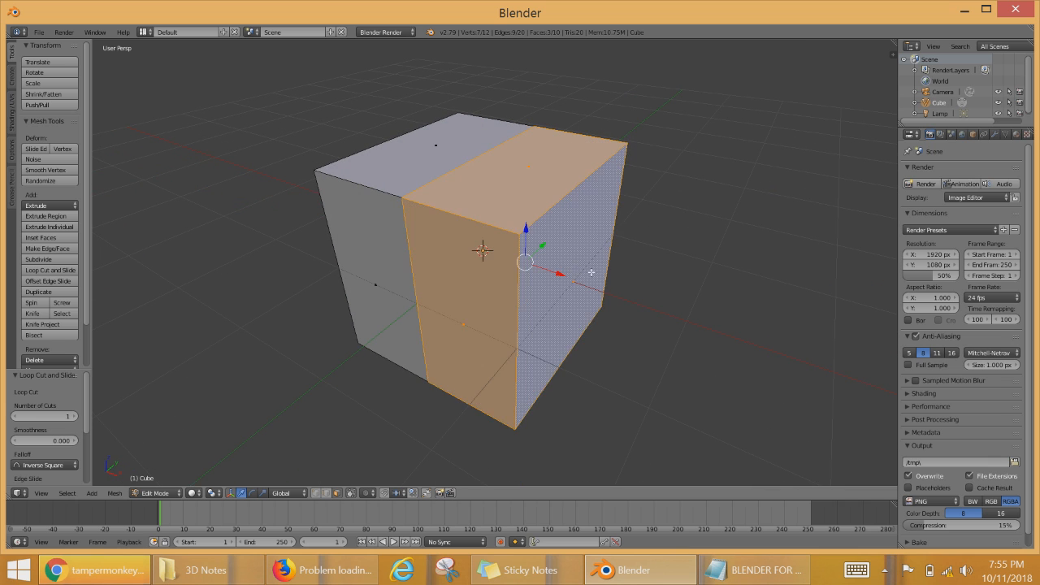
middle_drag(691, 278, 459, 302)
shift+right_click(508, 307)
middle_drag(506, 372, 486, 303)
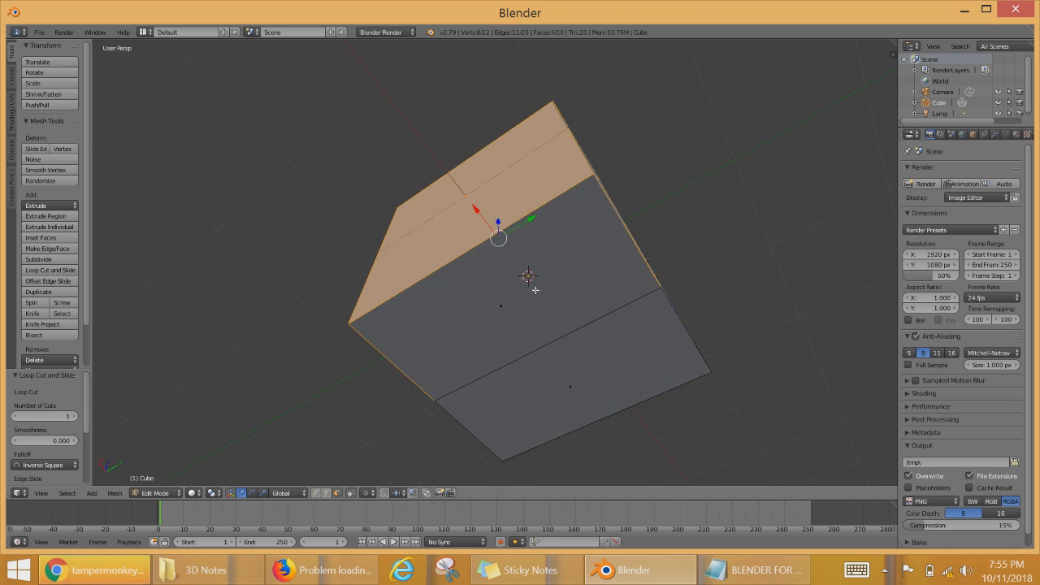
middle_drag(389, 312, 549, 354)
shift+right_click(548, 354)
key(KP_1)
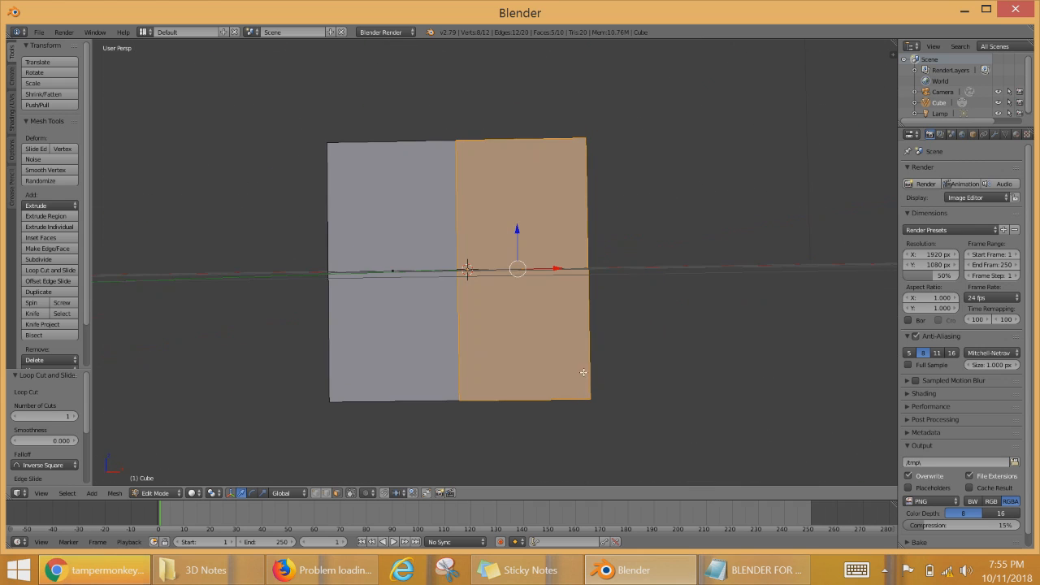
key(x)
key(x)
mouse_move(704, 272)
middle_down()
mouse_move(699, 300)
mouse_move(718, 276)
middle_up()
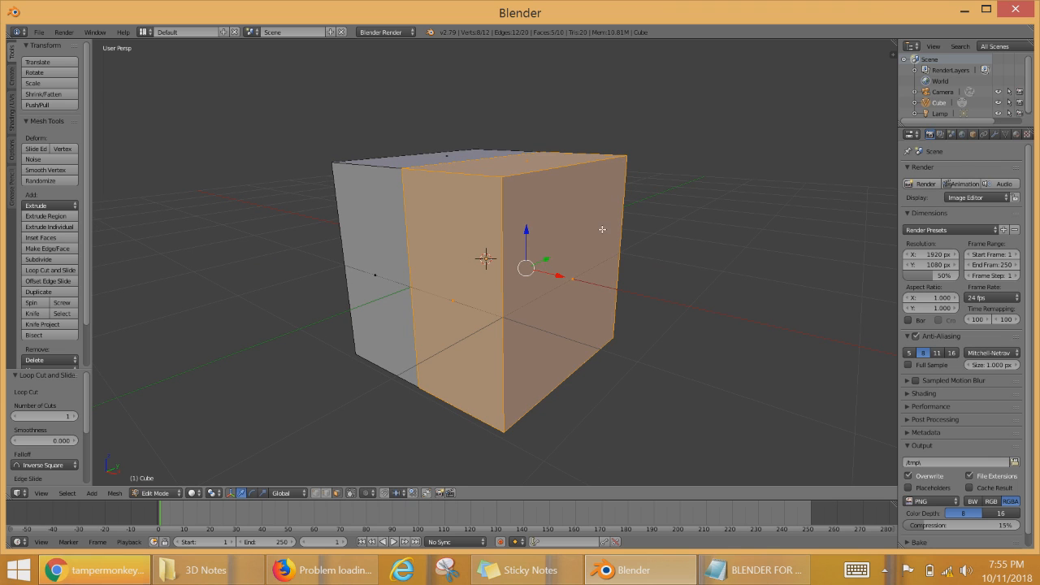
key(x)
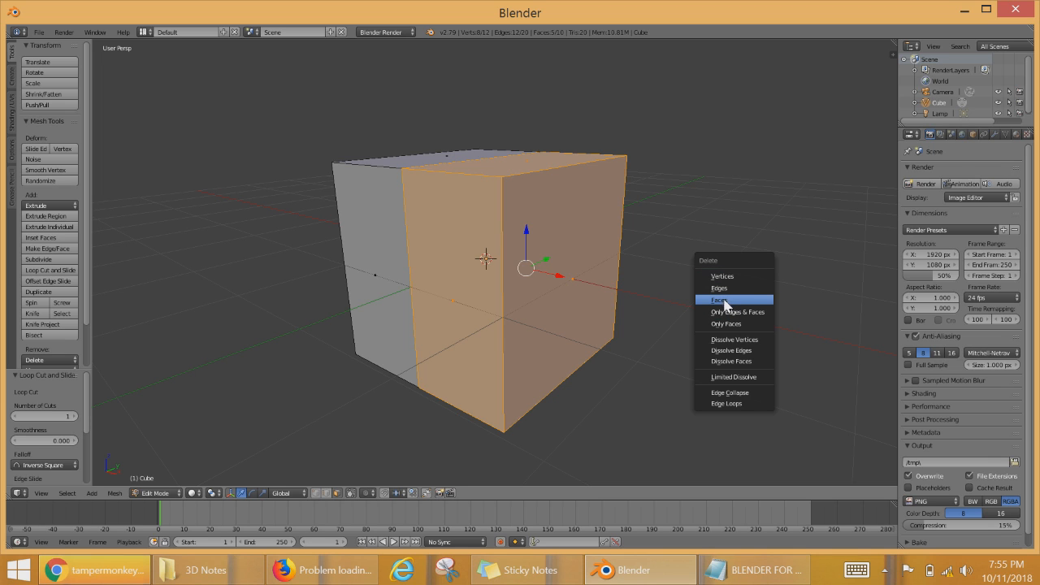
click(722, 300)
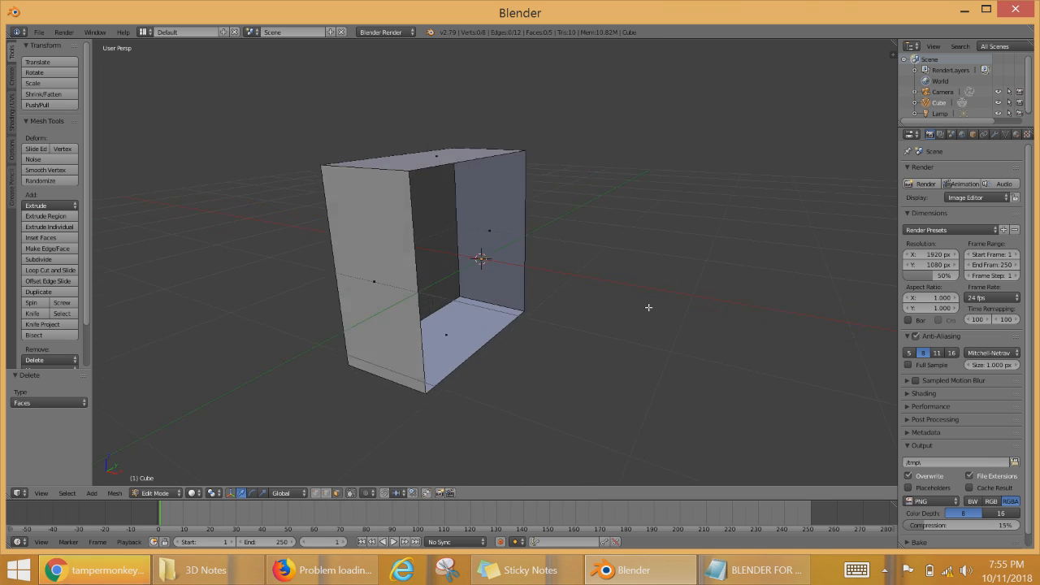
Step: Try moving one Y-side face of the remaining half inward along the Y axis
middle_drag(649, 307, 511, 292)
right_click(439, 281)
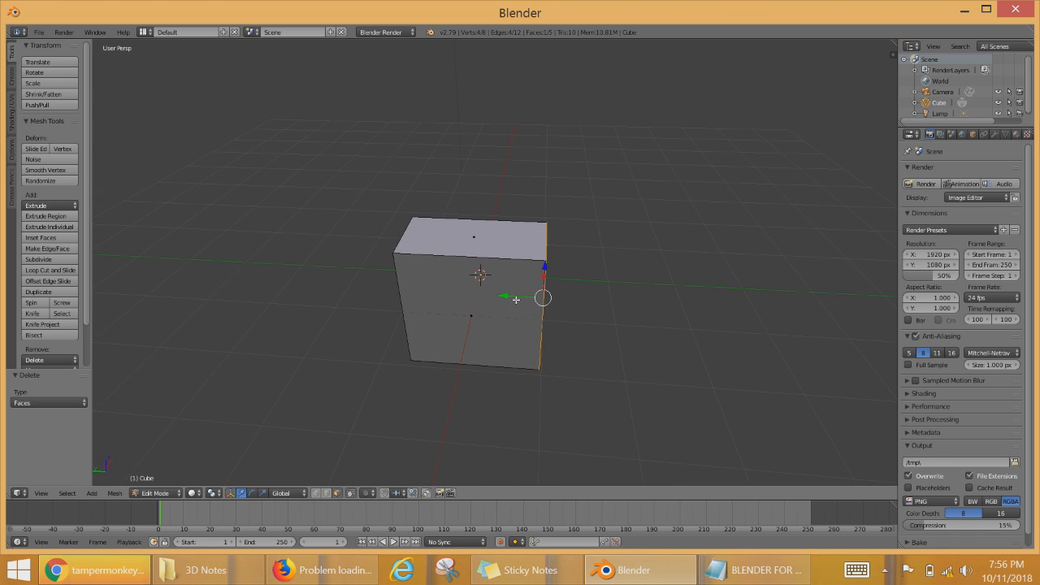
drag(508, 299, 474, 304)
Step: Narrow the half cube by scaling its two opposite Y-side faces inward along Y in two passes, the second by about 0.846
middle_drag(475, 305, 605, 292)
key(s)
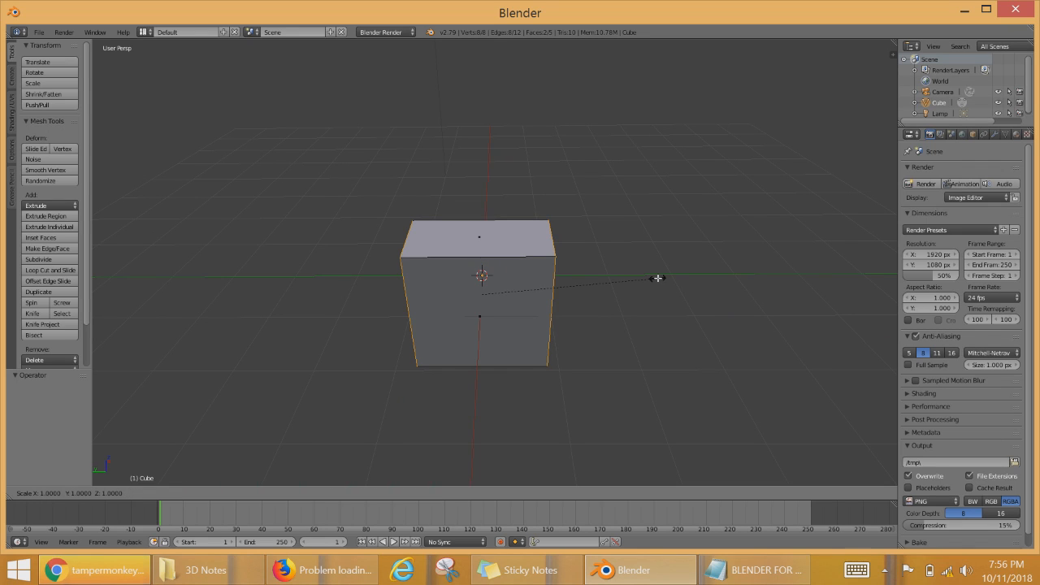
key(y)
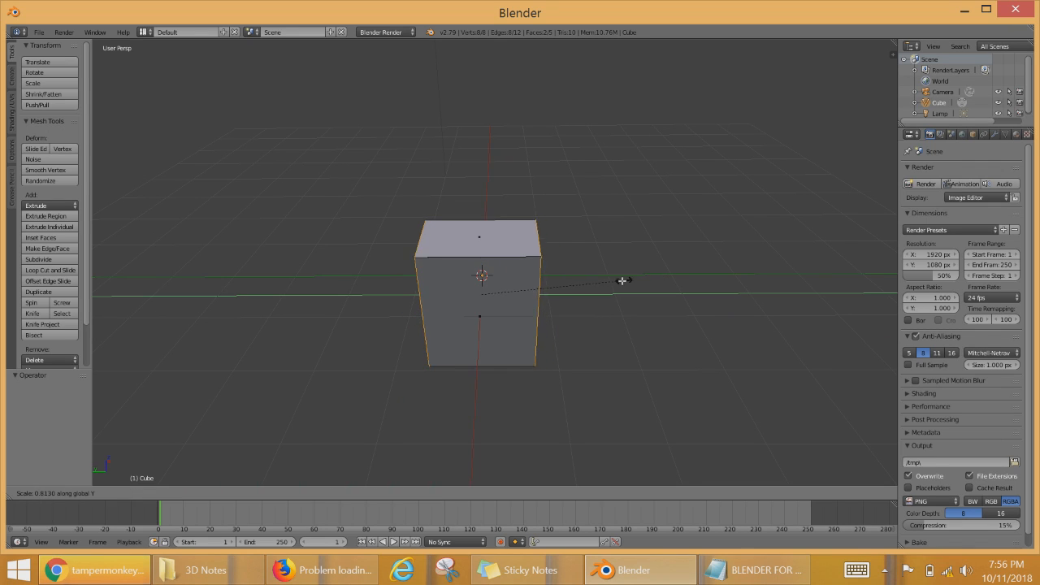
click(571, 291)
middle_drag(571, 290, 607, 305)
scroll(621, 283, up, 3)
key(s)
key(y)
click(667, 318)
Step: Select the bottom face of the half cube and move it up about 0.305 along the Z axis
scroll(573, 288, up, 1)
scroll(549, 297, down, 2)
scroll(586, 316, up, 3)
middle_drag(520, 343, 599, 278)
scroll(480, 278, down, 4)
middle_drag(479, 278, 469, 305)
right_click(468, 307)
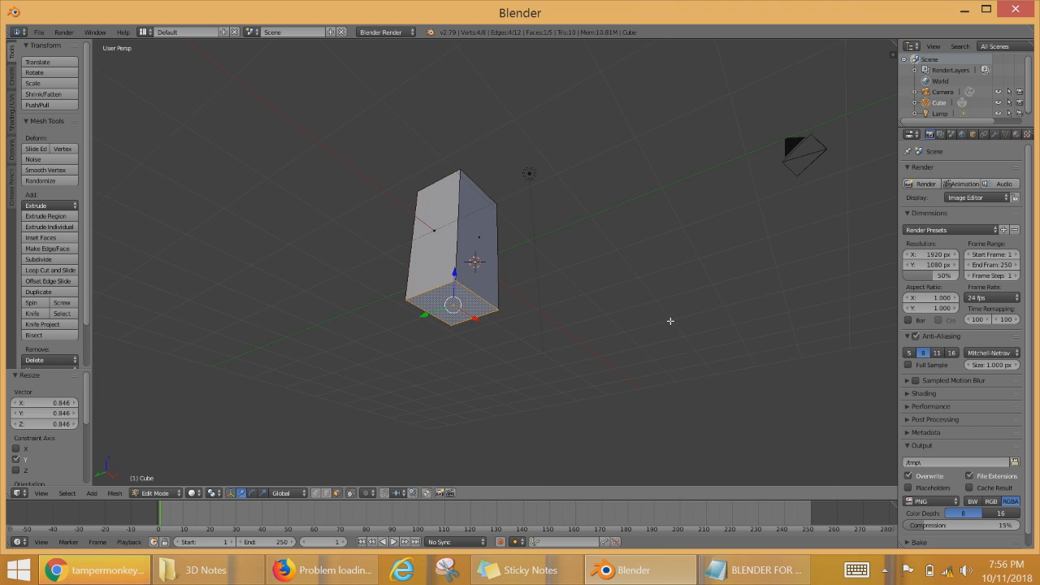
middle_drag(672, 320, 421, 315)
drag(445, 300, 448, 268)
Step: Extrude the bottom face downward by about 0.737
middle_drag(472, 275, 564, 309)
key(e)
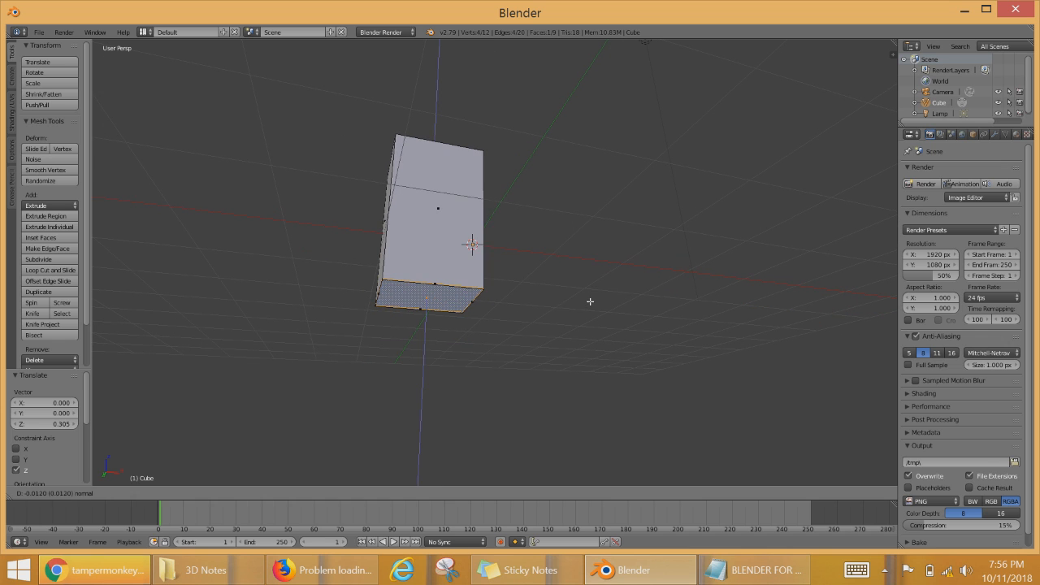
click(578, 372)
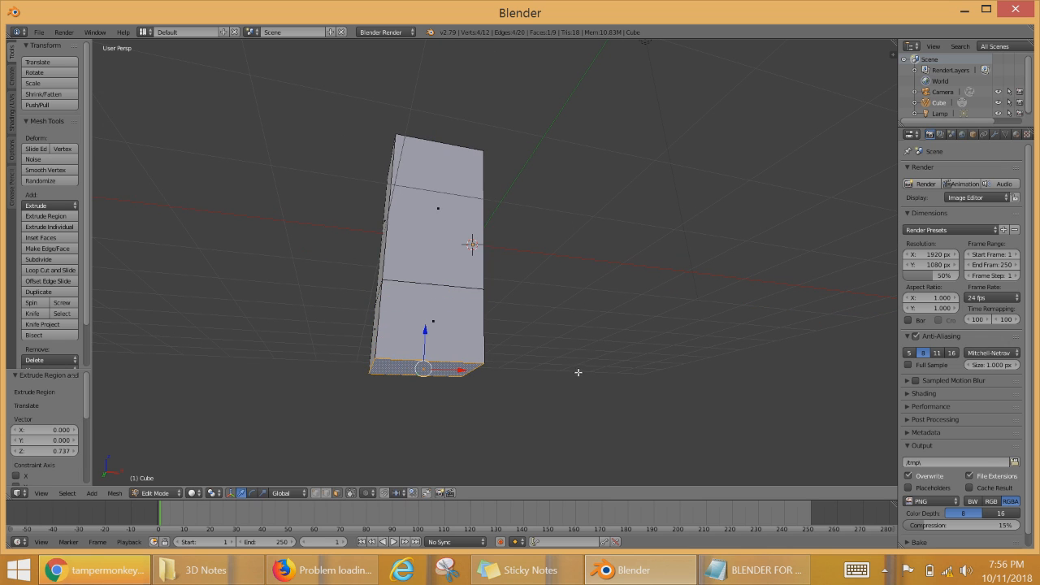
Step: Taper the extruded section by scaling its end face to about 0.501 and raise that face about 0.212 along Z
middle_drag(739, 372, 642, 354)
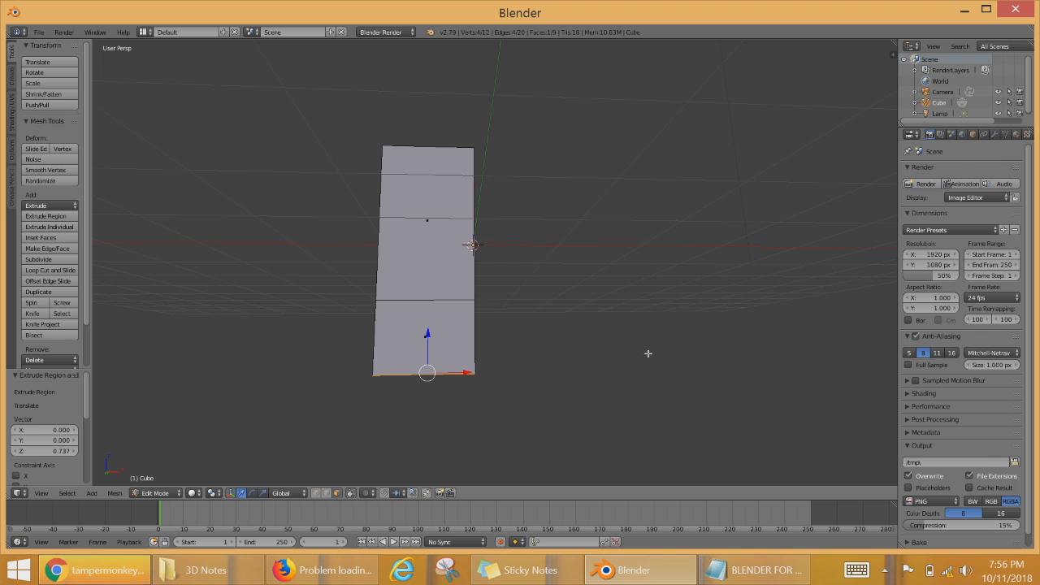
middle_drag(508, 357, 534, 386)
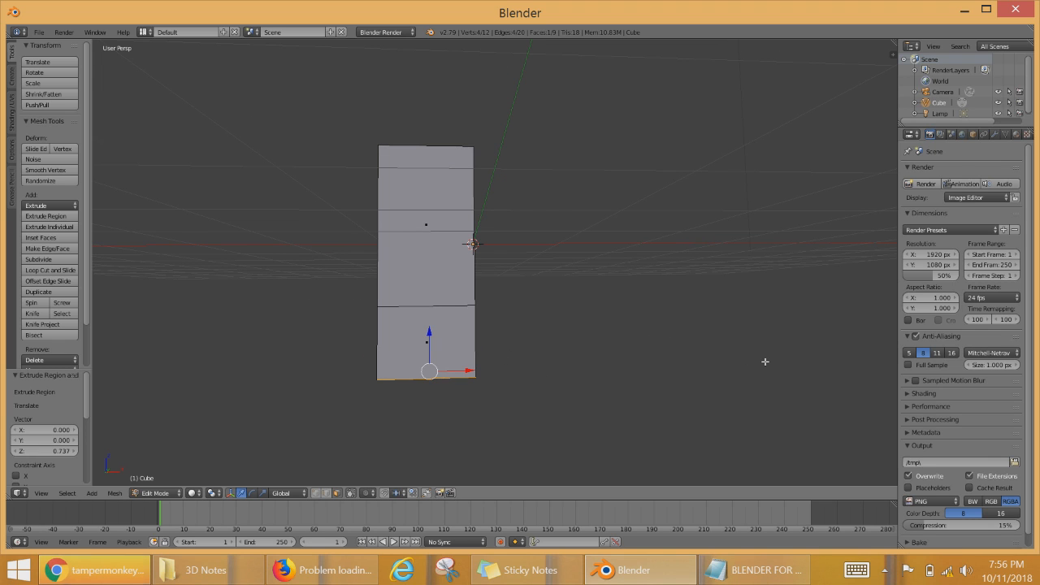
key(s)
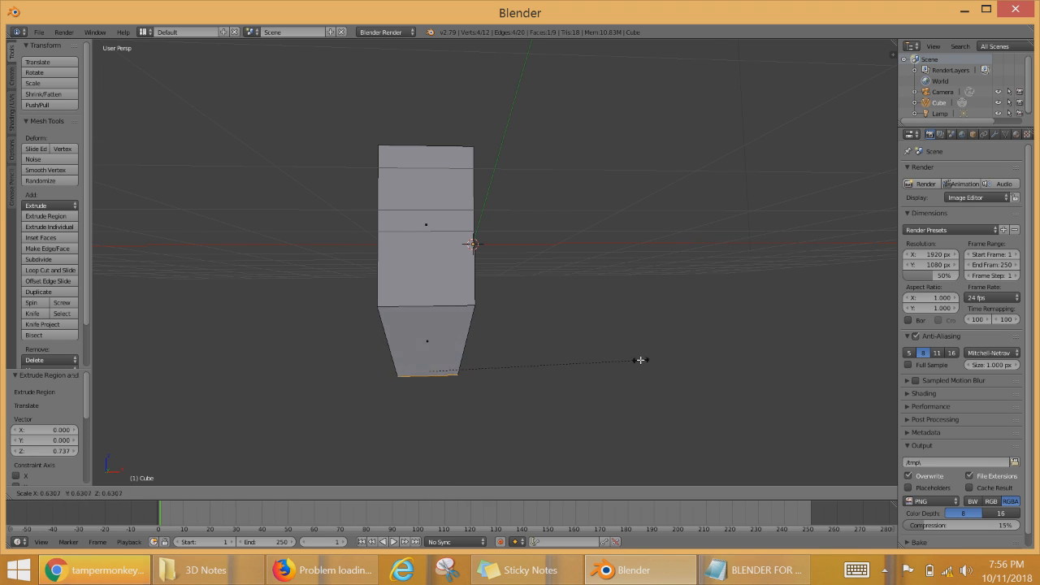
click(596, 357)
middle_drag(597, 357, 635, 368)
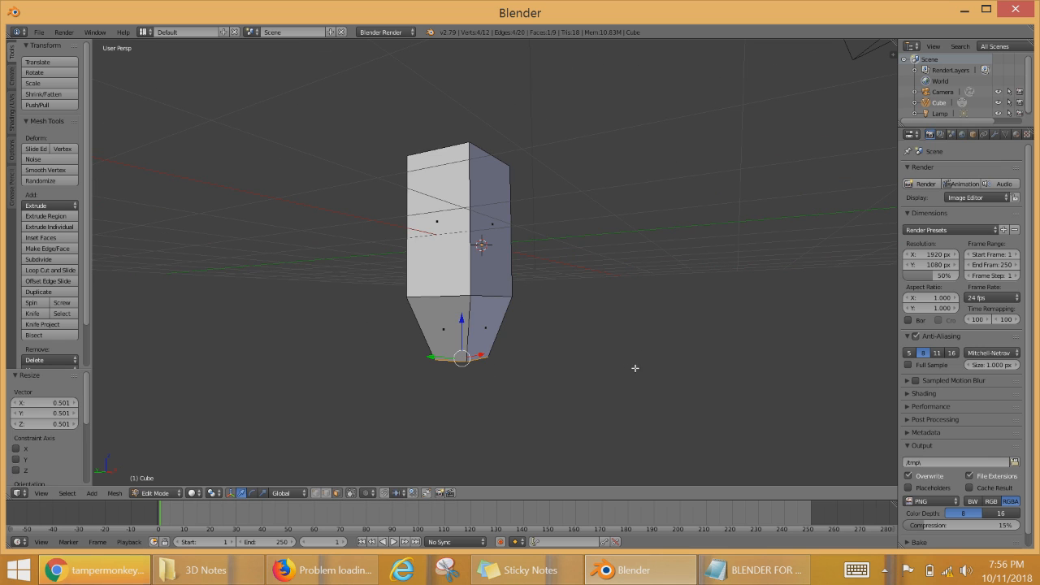
drag(462, 318, 602, 311)
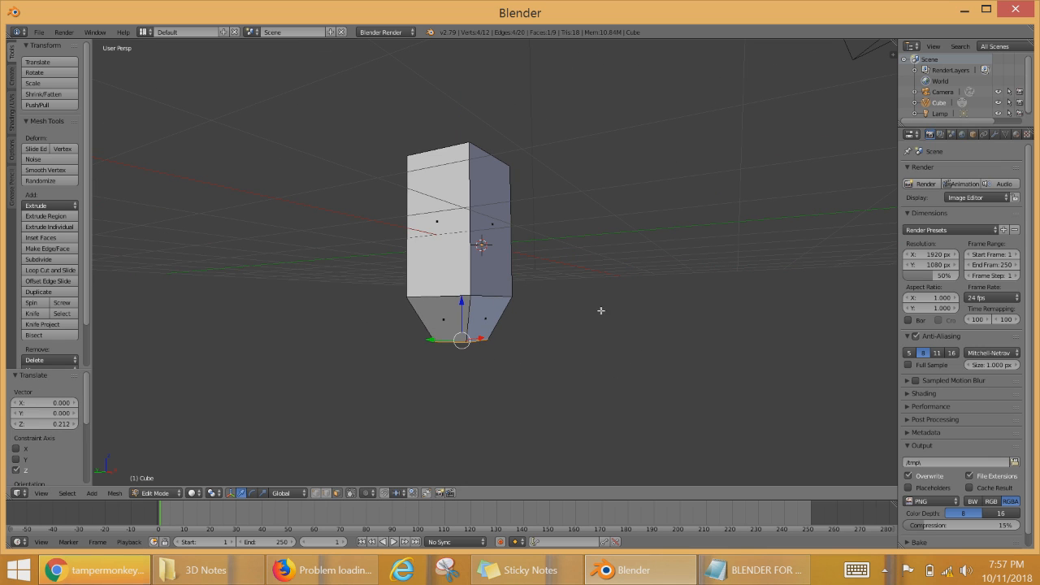
Step: Extrude the tapered section's small bottom face downward by about 0.269
key(e)
click(687, 334)
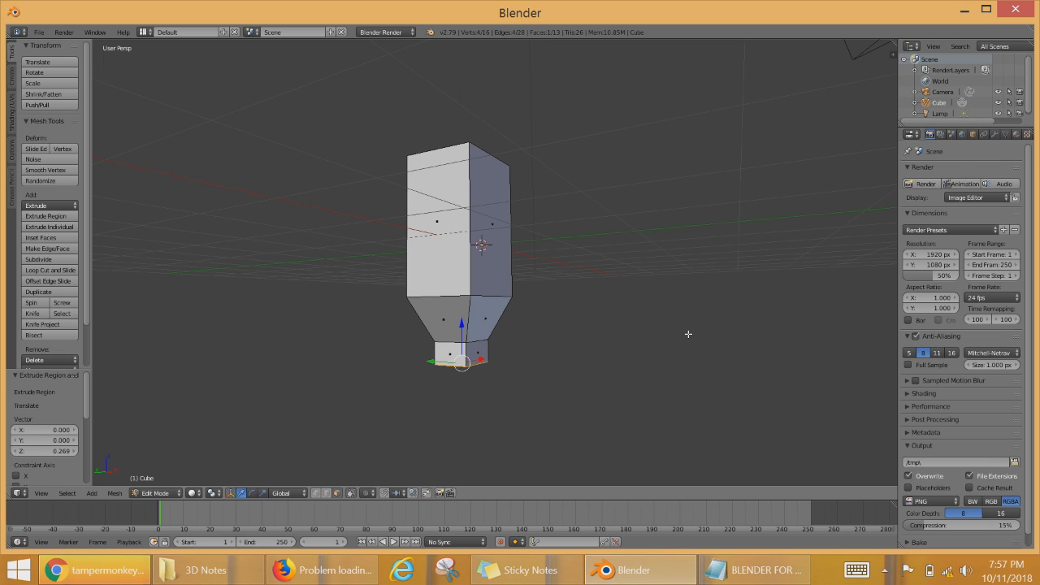
Step: Scale the new bottom end face to about 0.289 and move it up about 0.121 along Z
key(s)
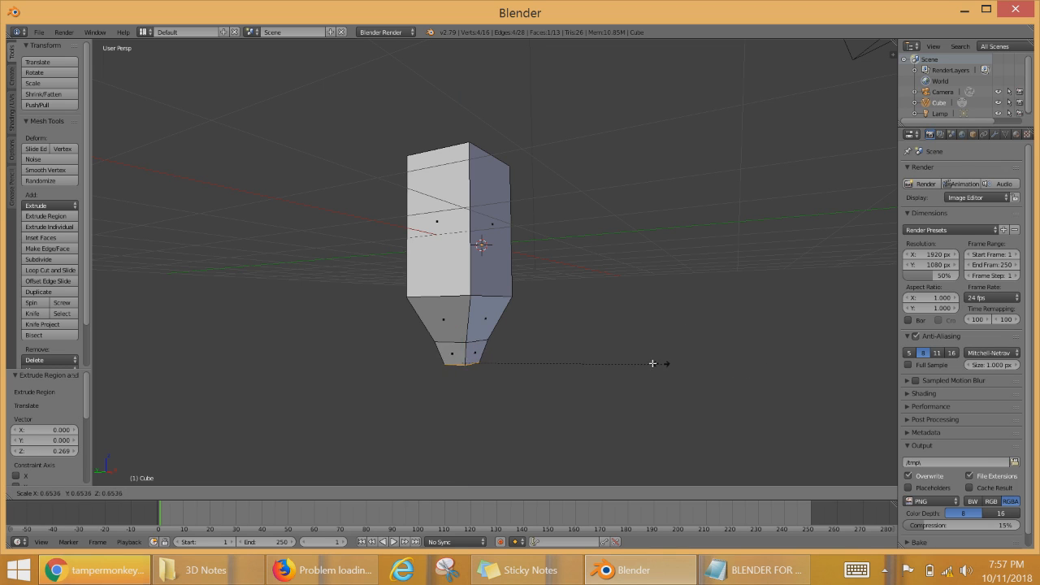
click(547, 356)
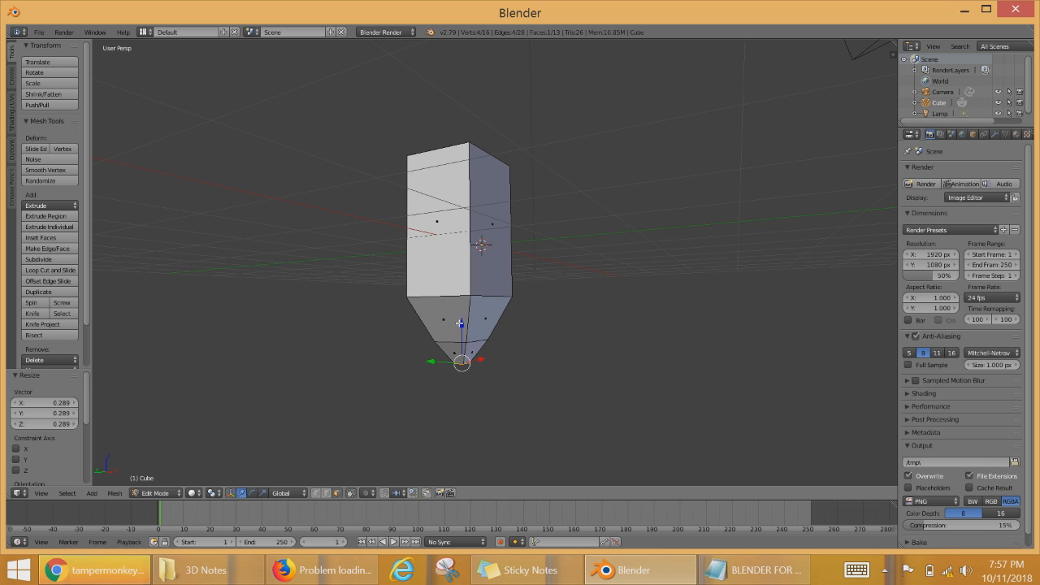
drag(461, 323, 462, 313)
Step: Delete the two faces of the tapered lower section that lie on the open, inner side of the half model
middle_drag(520, 317, 535, 271)
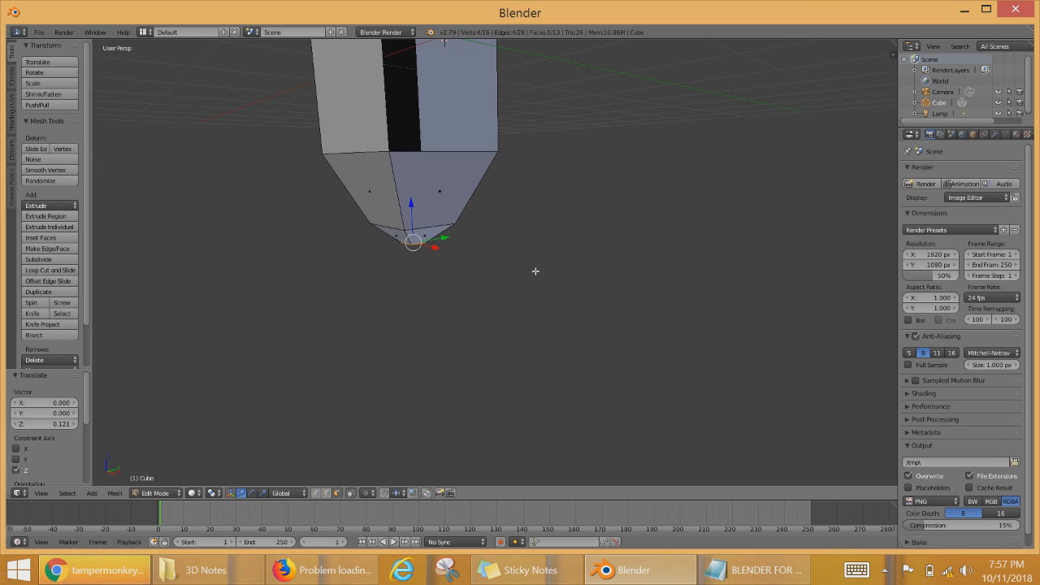
right_click(426, 177)
middle_drag(427, 177, 528, 291)
mouse_move(535, 219)
middle_down()
mouse_move(457, 244)
mouse_move(564, 258)
mouse_move(563, 336)
mouse_move(555, 282)
mouse_move(580, 286)
mouse_move(537, 274)
mouse_move(574, 309)
middle_up()
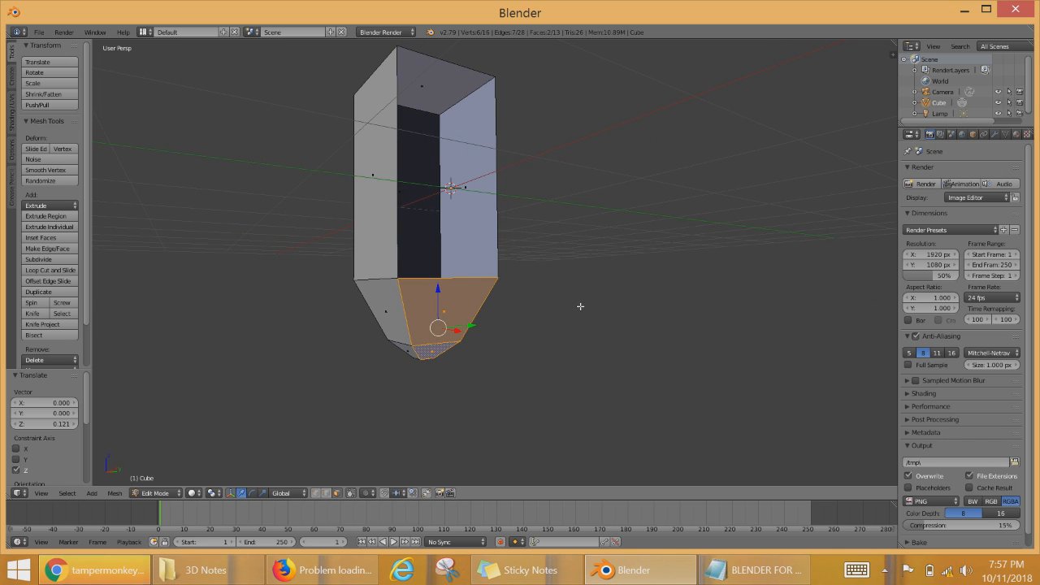
key(x)
click(564, 312)
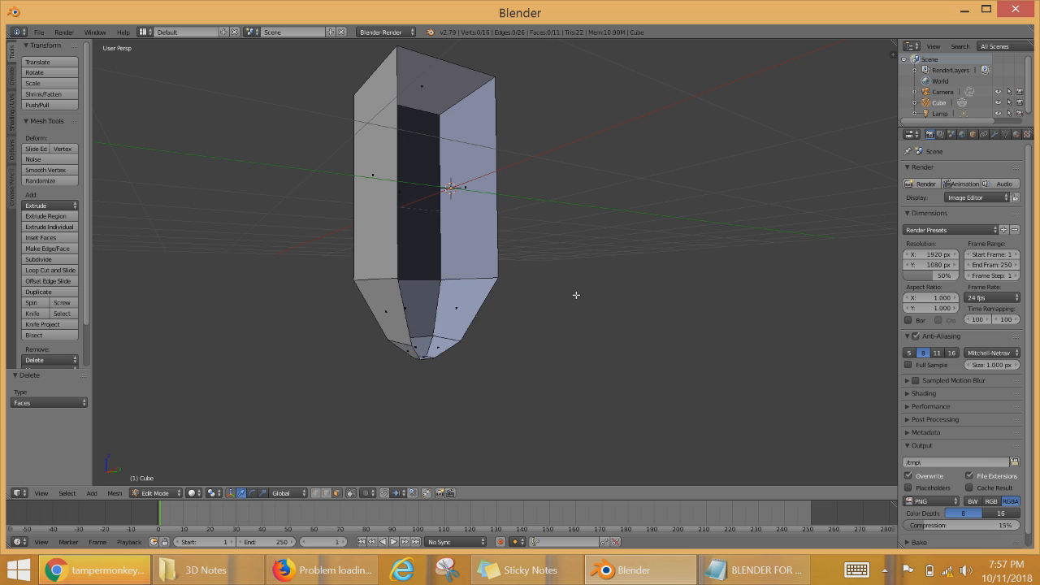
Step: Leave Edit Mode and return to Object Mode with the half model selected
scroll(576, 268, up, 3)
scroll(585, 265, down, 5)
middle_drag(594, 276, 636, 323)
scroll(635, 323, up, 2)
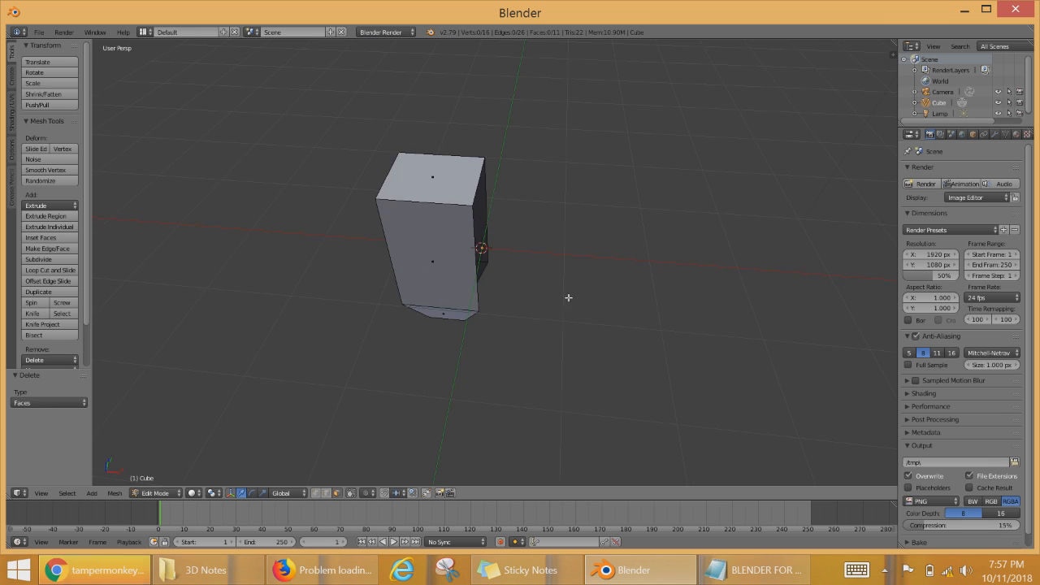
middle_drag(569, 295, 508, 260)
key(Tab)
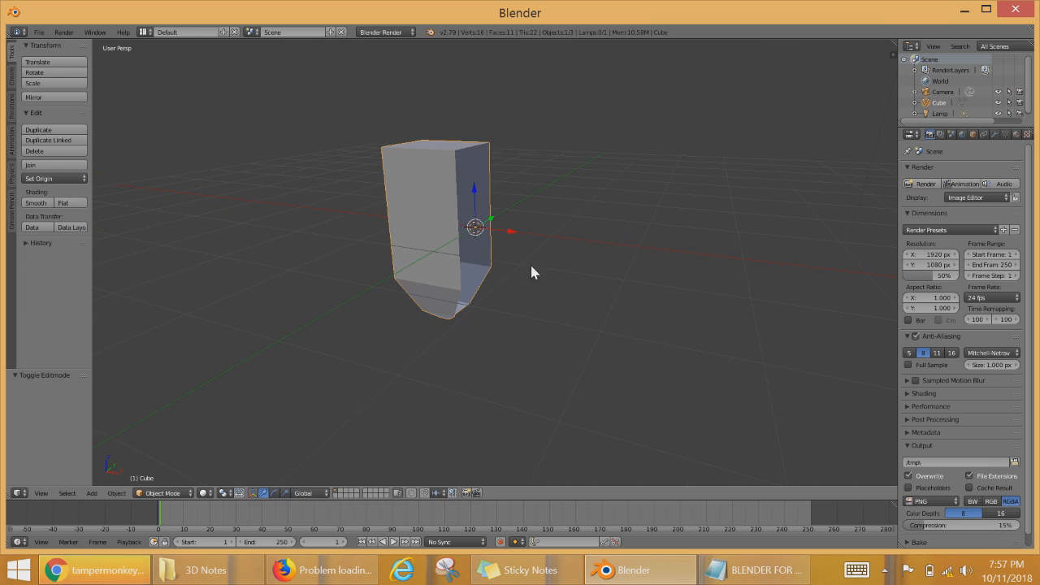
scroll(785, 295, up, 4)
scroll(736, 89, down, 5)
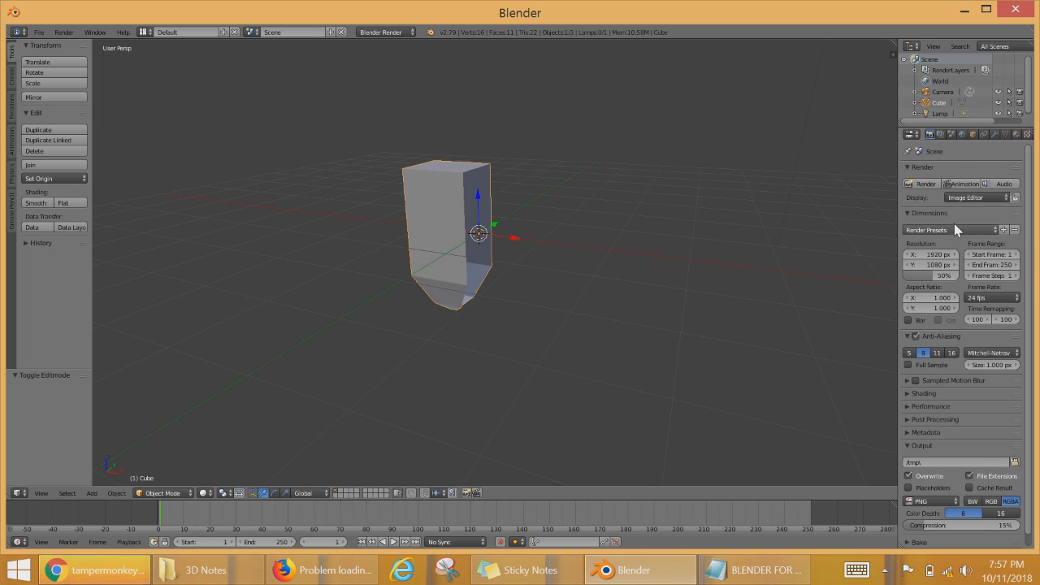
Step: Add a Mirror modifier to the half model
click(996, 135)
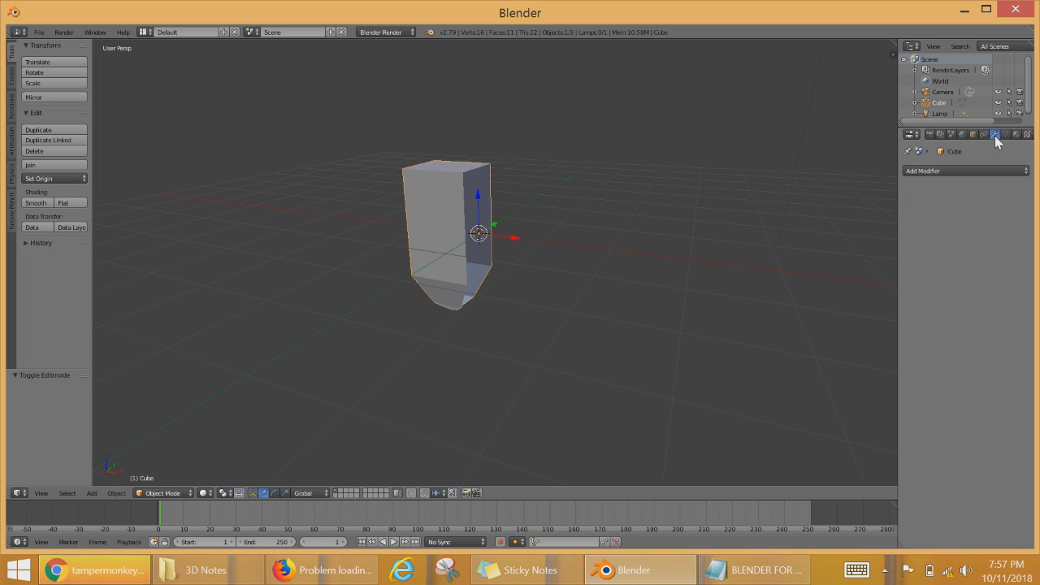
click(946, 173)
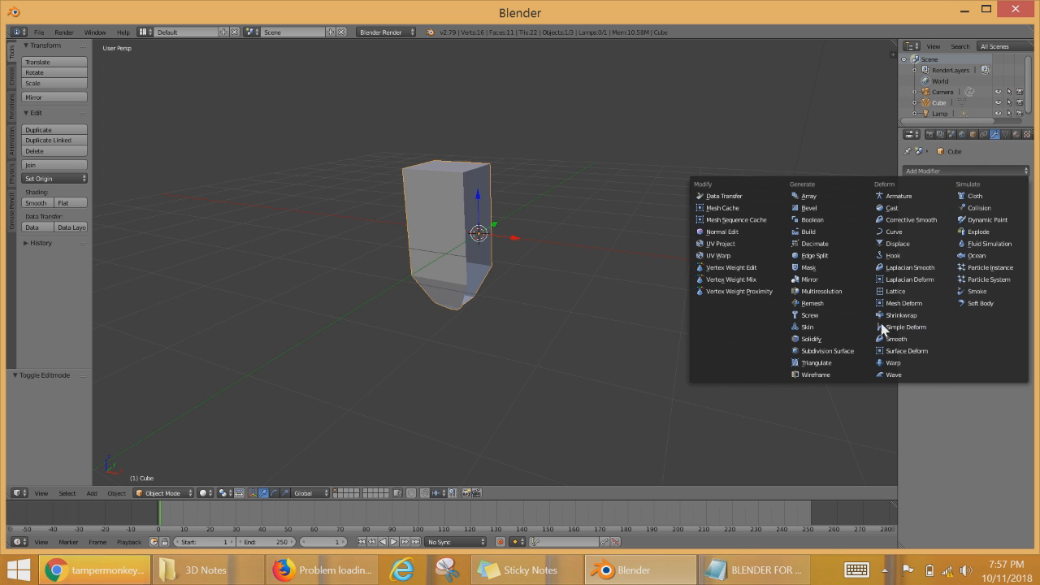
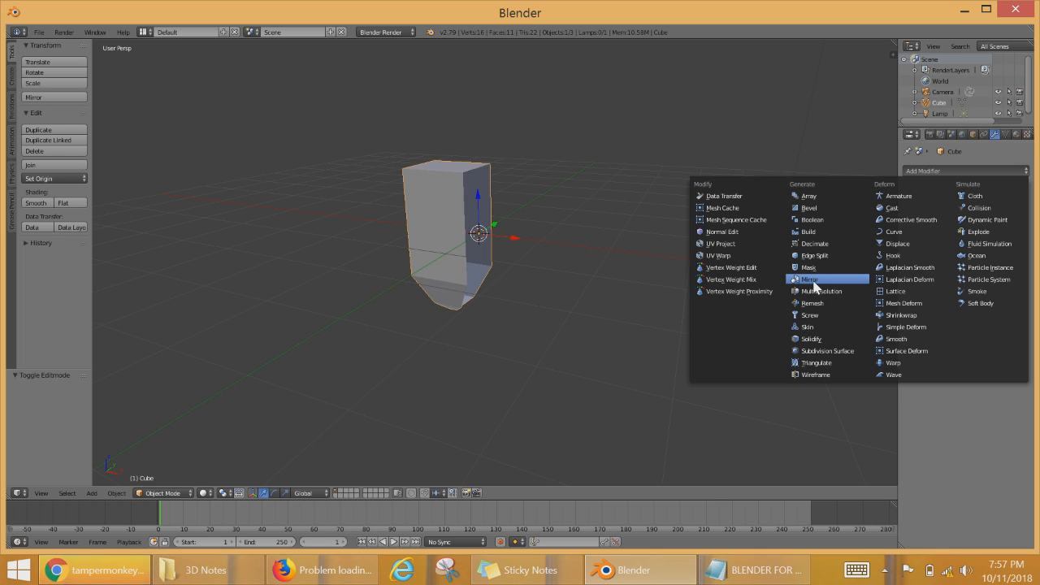
click(815, 284)
click(823, 280)
Step: Enable Clipping in the Mirror modifier
scroll(683, 316, up, 6)
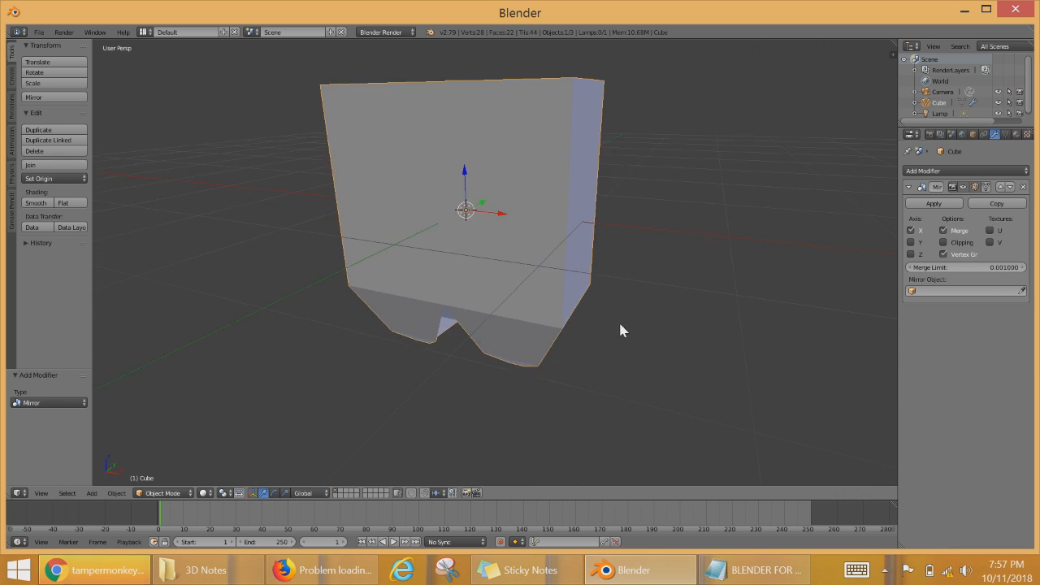
middle_drag(637, 341, 617, 273)
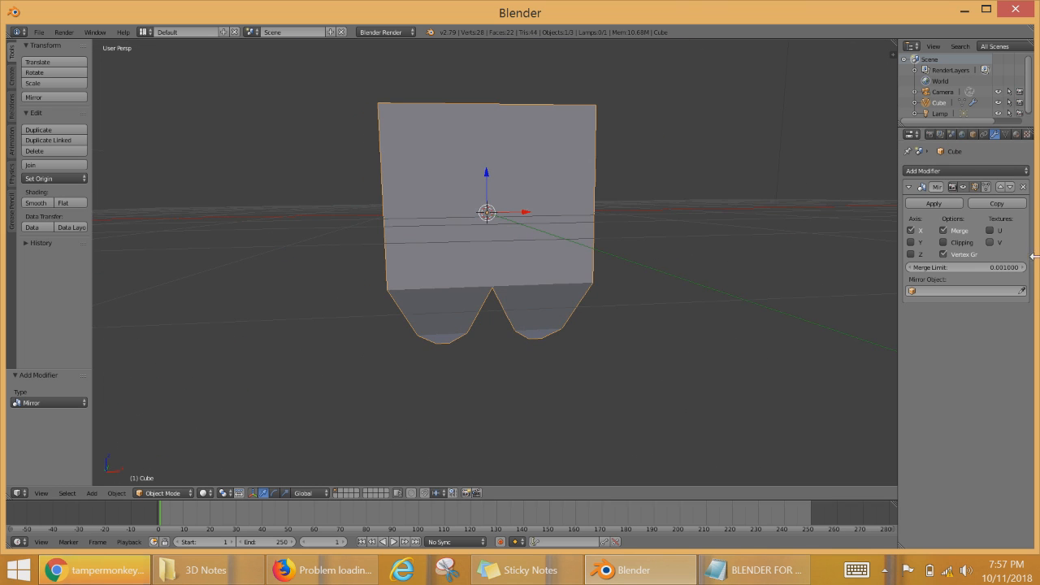
click(946, 244)
Step: Turn off the Mirror modifier's Clipping, try moving the whole object along the X axis, and undo the move
middle_drag(534, 221, 734, 298)
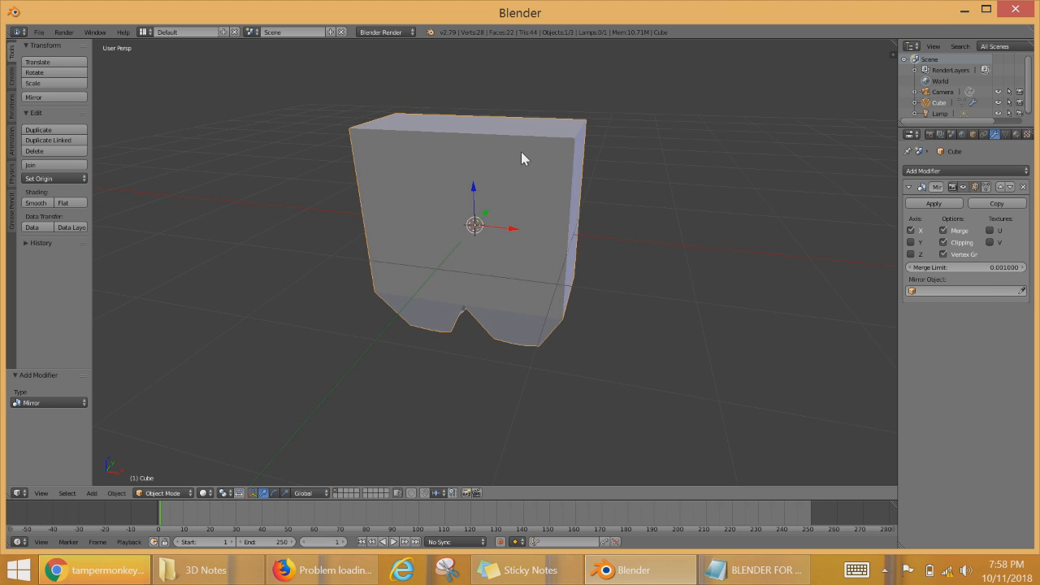
middle_drag(522, 157, 518, 243)
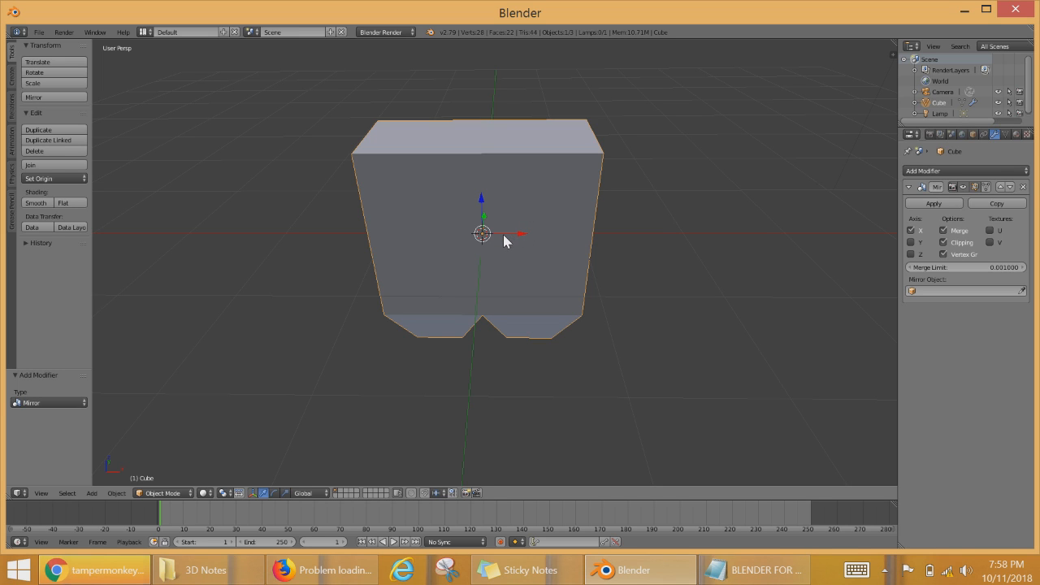
click(943, 243)
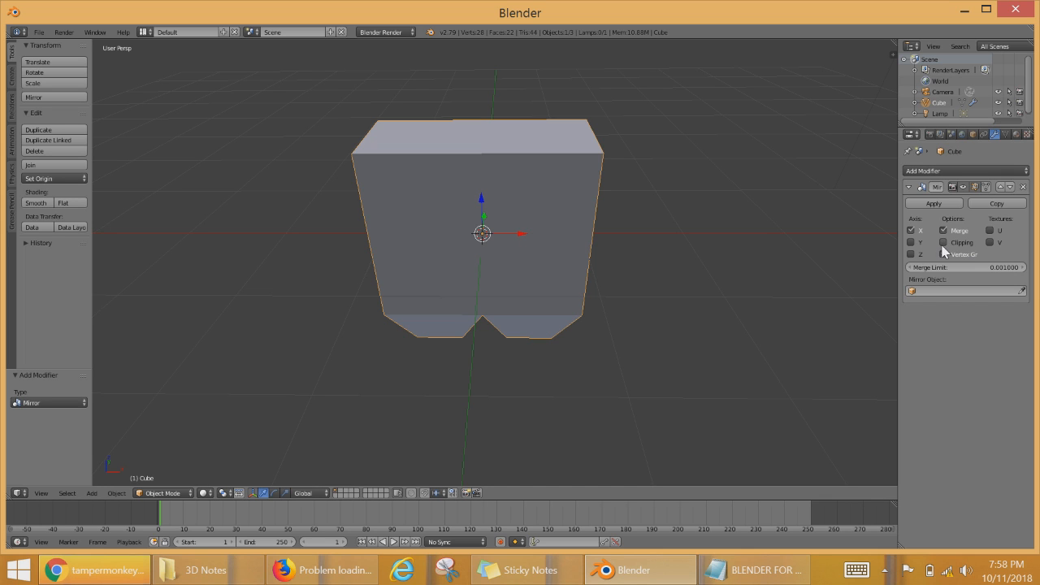
click(943, 254)
mouse_move(520, 231)
mouse_down()
mouse_move(488, 243)
mouse_move(527, 238)
mouse_move(515, 237)
mouse_up()
key(ctrl+z)
Step: In Edit Mode, select the entire linked half, try moving it along the X axis without Clipping, and undo the move
key(Tab)
right_click(433, 240)
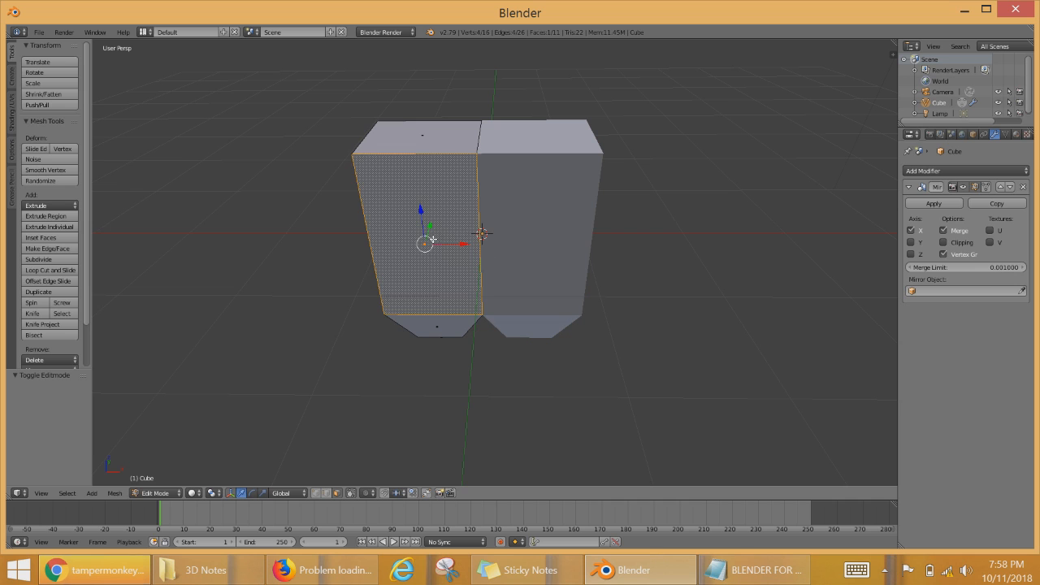
key(l)
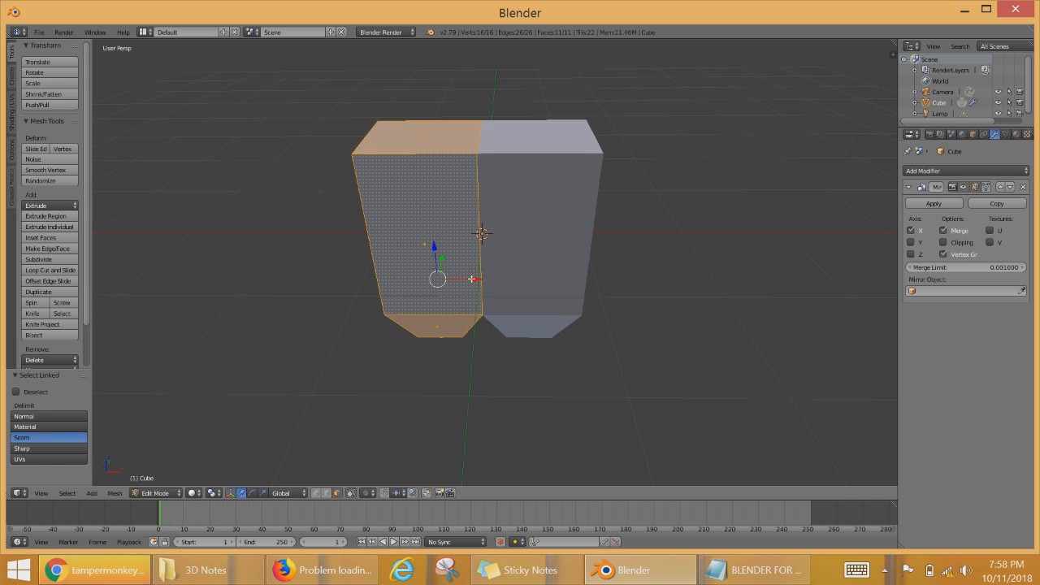
mouse_move(471, 279)
mouse_down()
mouse_move(490, 278)
mouse_move(424, 280)
mouse_move(509, 286)
mouse_move(463, 288)
mouse_up()
key(ctrl+z)
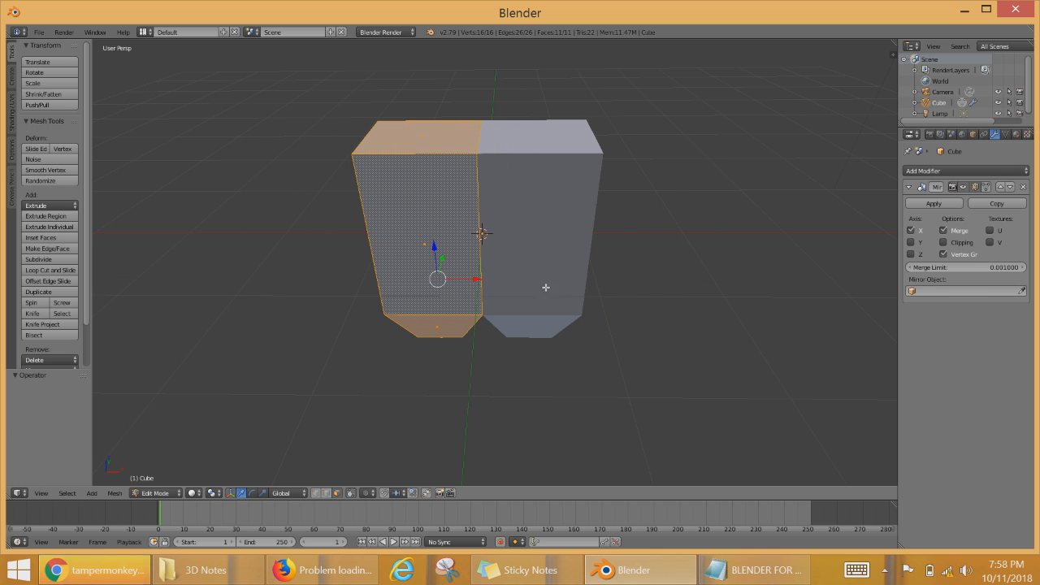
Step: Re-enable Clipping, try moving the selected half about 0.591 along X into the mirror plane, and undo the move
click(955, 243)
drag(471, 279, 524, 281)
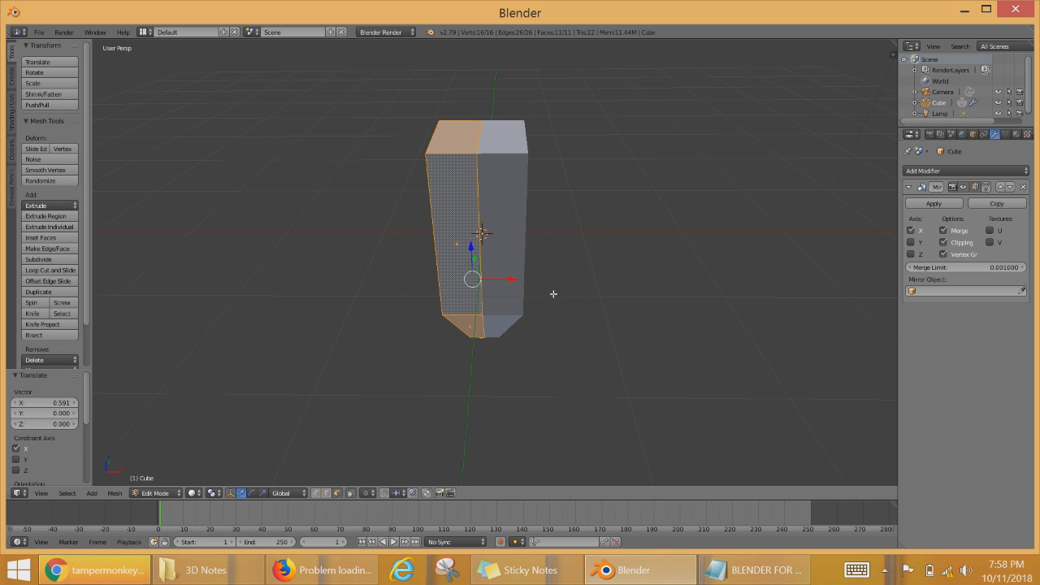
key(ctrl+z)
Step: Switch to Object Mode and examine the mirrored model from several sides
key(Tab)
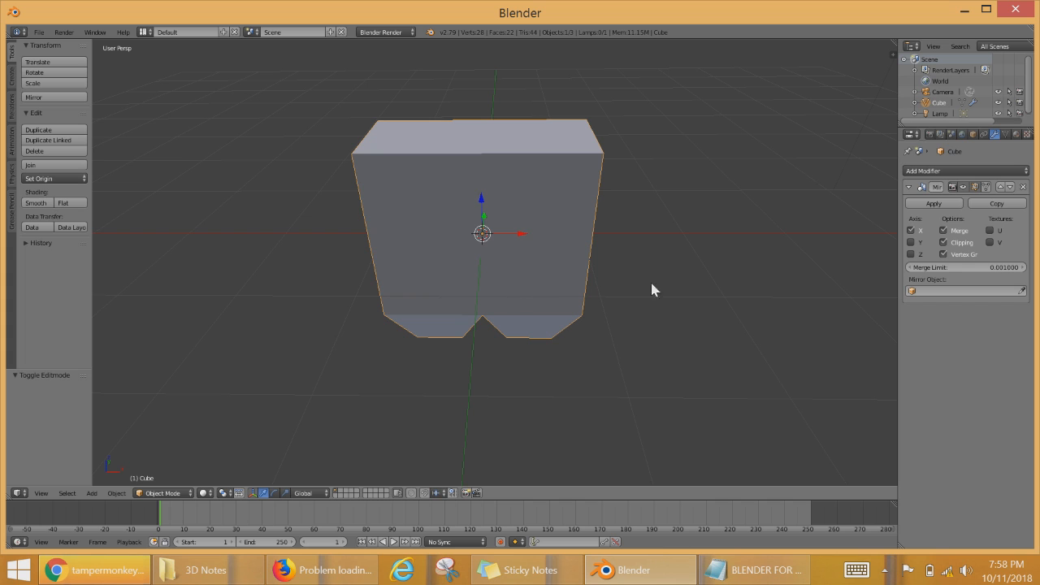
middle_drag(425, 257, 460, 287)
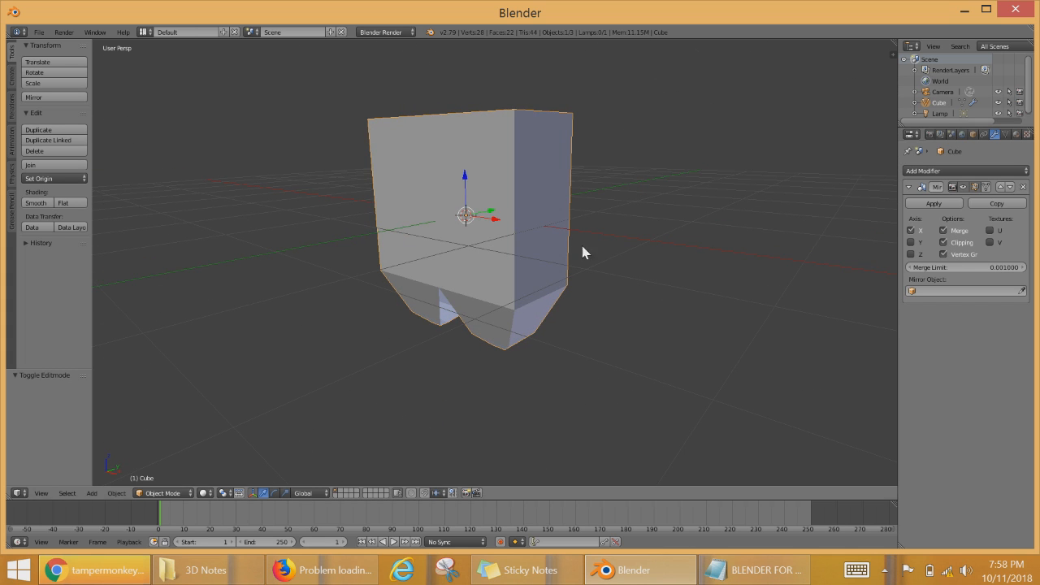
middle_drag(468, 249, 592, 265)
Step: Re-enter Edit Mode and deselect all of the mesh
key(Tab)
middle_drag(426, 270, 543, 317)
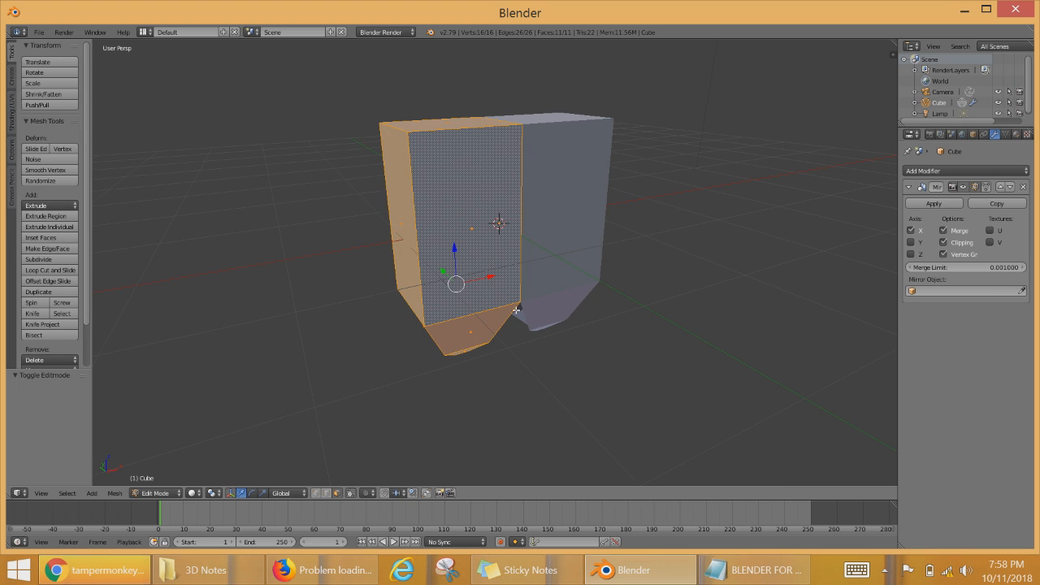
key(ctrl+z)
key(a)
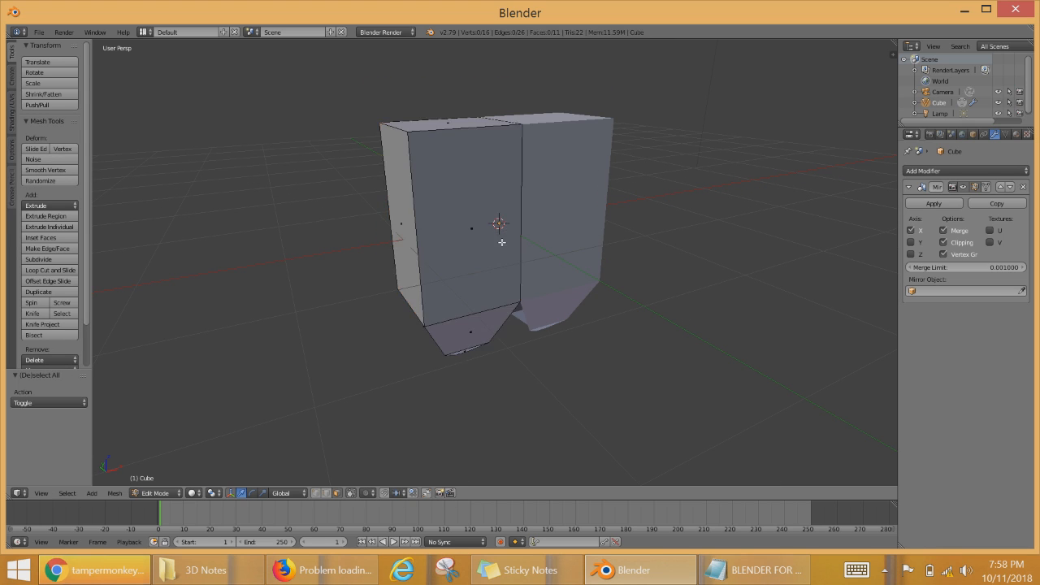
Step: Select the entire linked half and move it along X into the mirror plane so the mirrored body becomes narrower
middle_drag(469, 284, 461, 268)
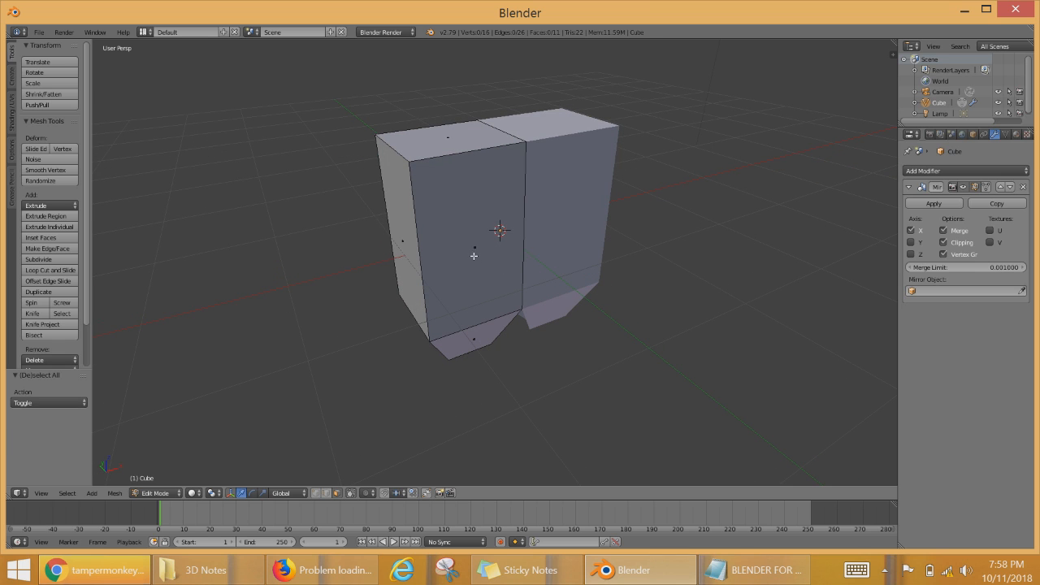
key(l)
middle_drag(520, 250, 459, 233)
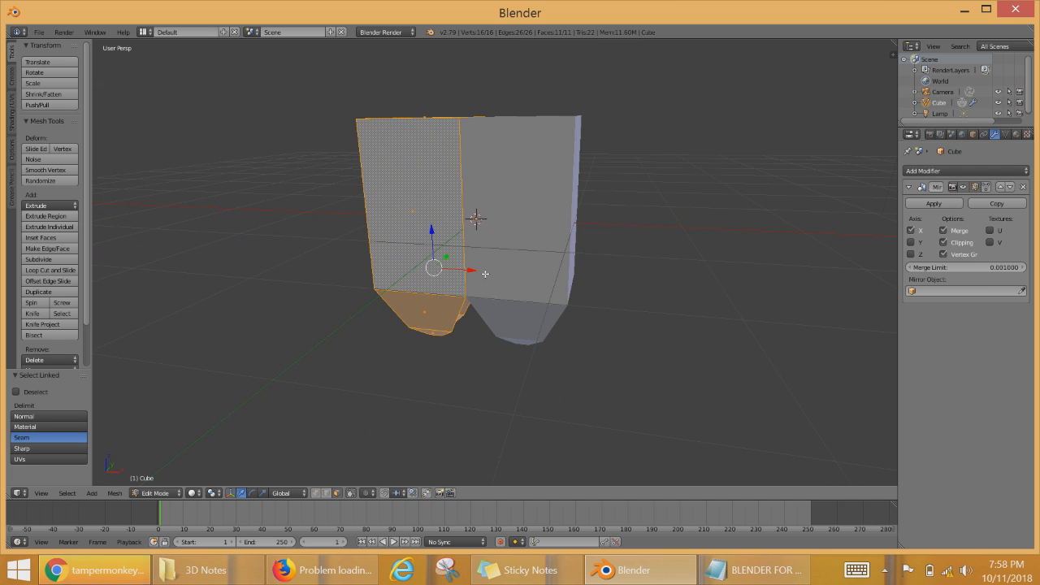
mouse_move(474, 270)
middle_down()
mouse_move(560, 292)
mouse_move(436, 268)
mouse_move(471, 277)
middle_up()
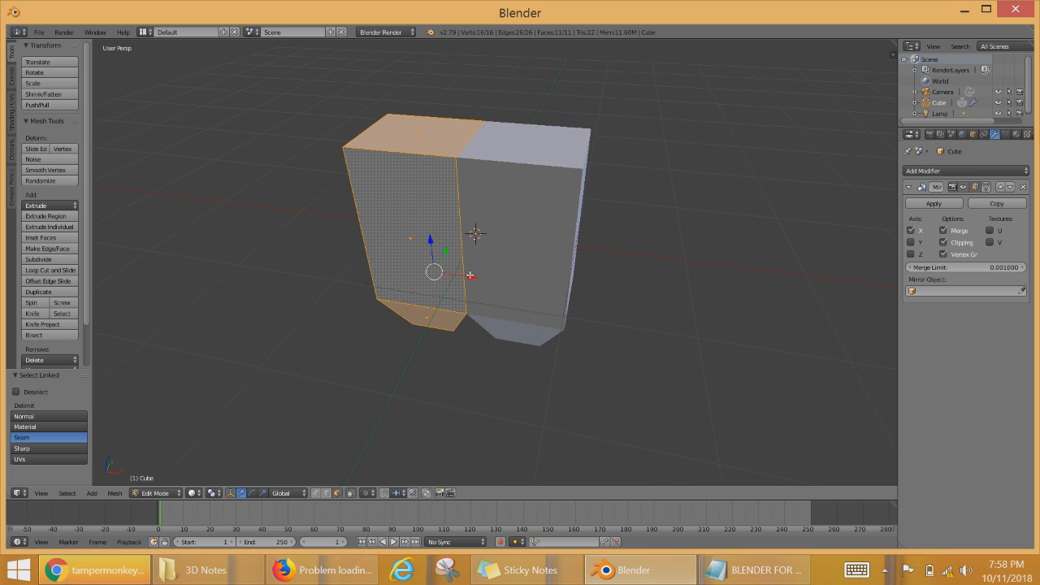
drag(470, 277, 510, 284)
middle_drag(513, 293, 539, 271)
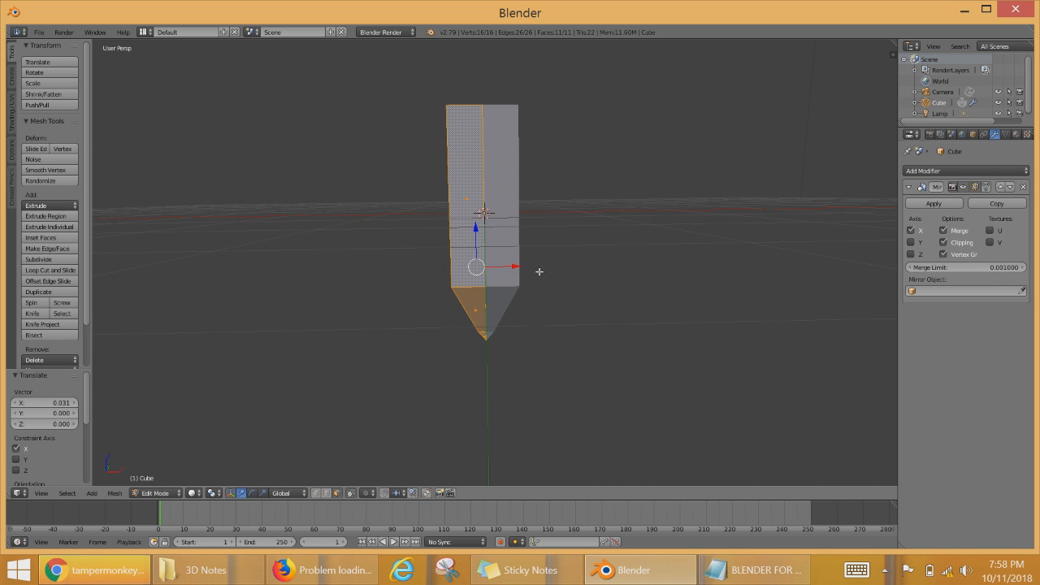
Step: Move the selected half back out by about 0.087 along the negative X axis to widen the body slightly
drag(517, 266, 509, 269)
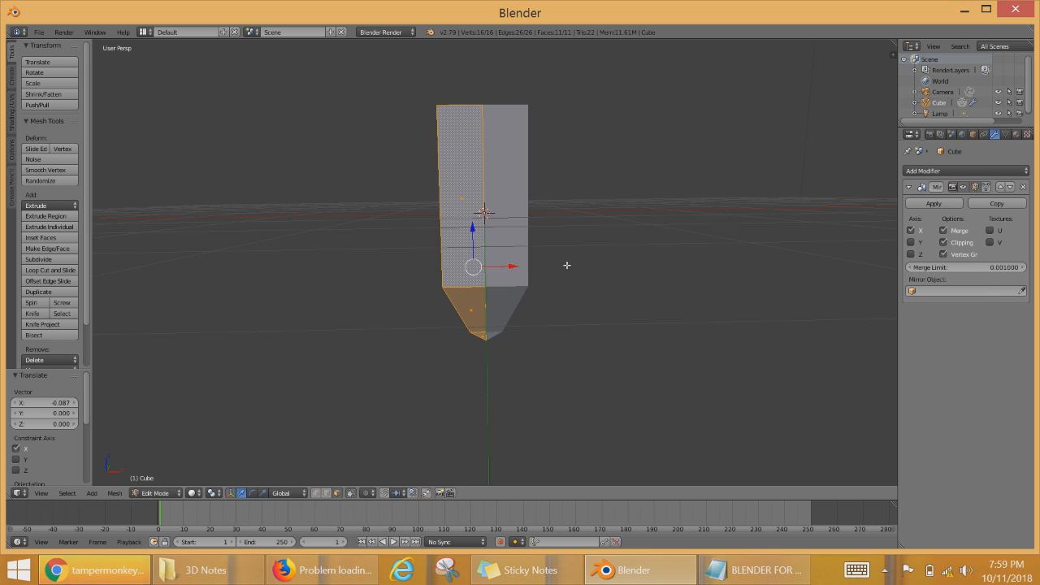
middle_drag(566, 265, 560, 235)
scroll(560, 235, down, 2)
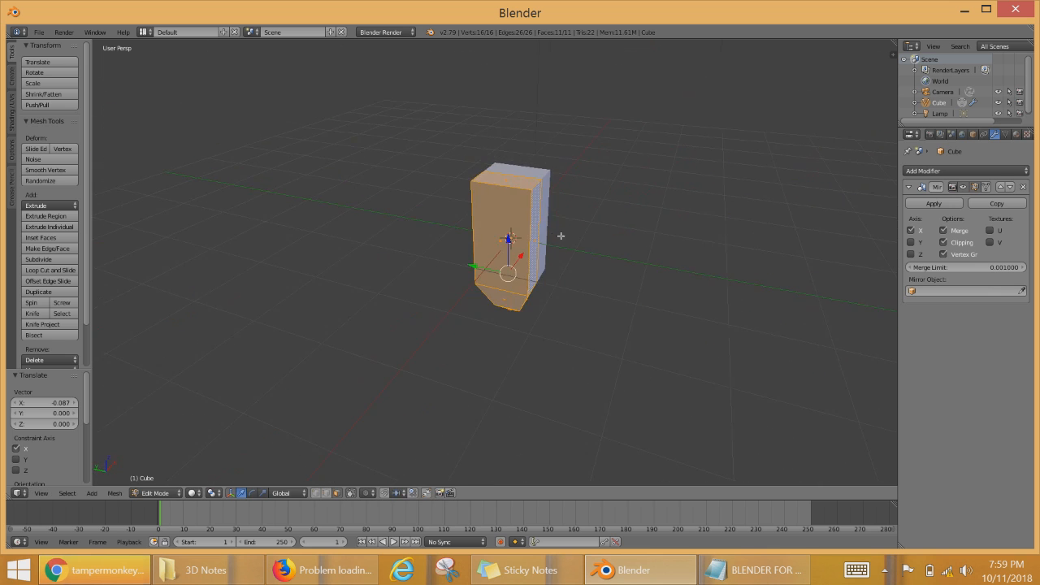
scroll(731, 225, up, 5)
middle_drag(732, 225, 613, 241)
Step: Add one horizontal loop cut around the half body and slide it upward by a factor of about 0.456
right_click(525, 201)
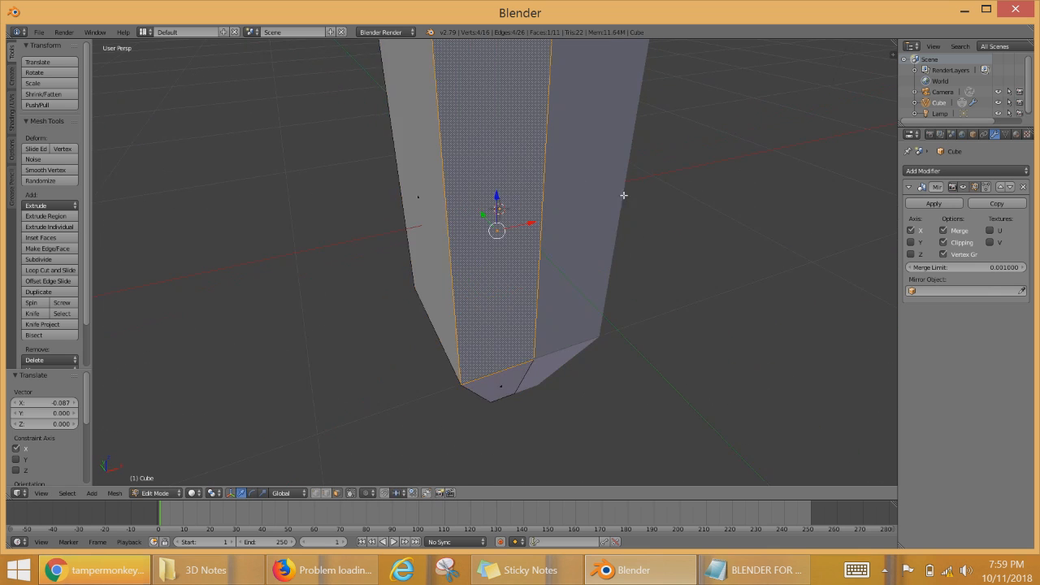
scroll(624, 200, down, 5)
shift+middle_drag(564, 204, 599, 267)
scroll(572, 263, up, 2)
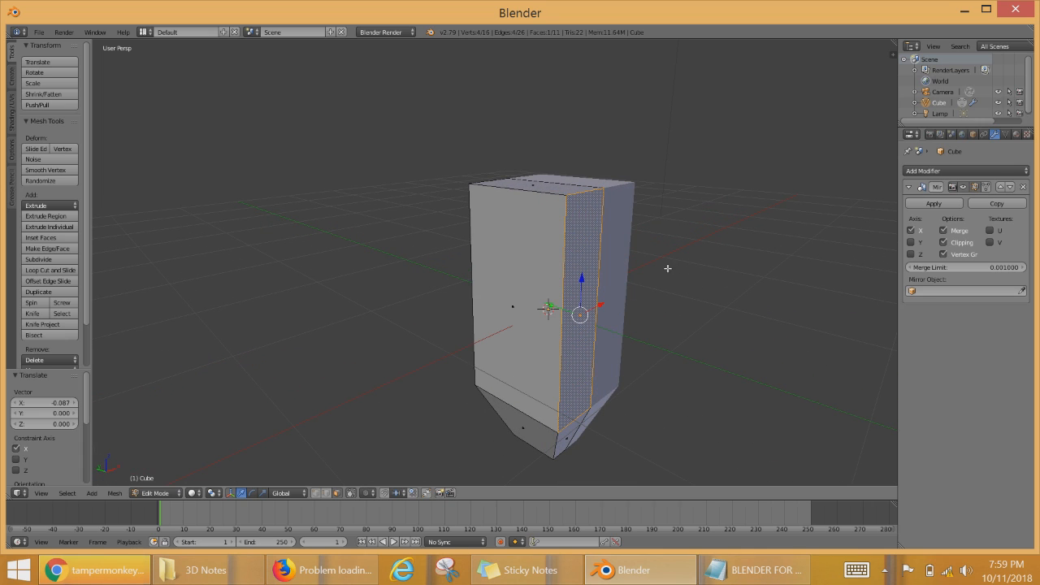
key(ctrl+r)
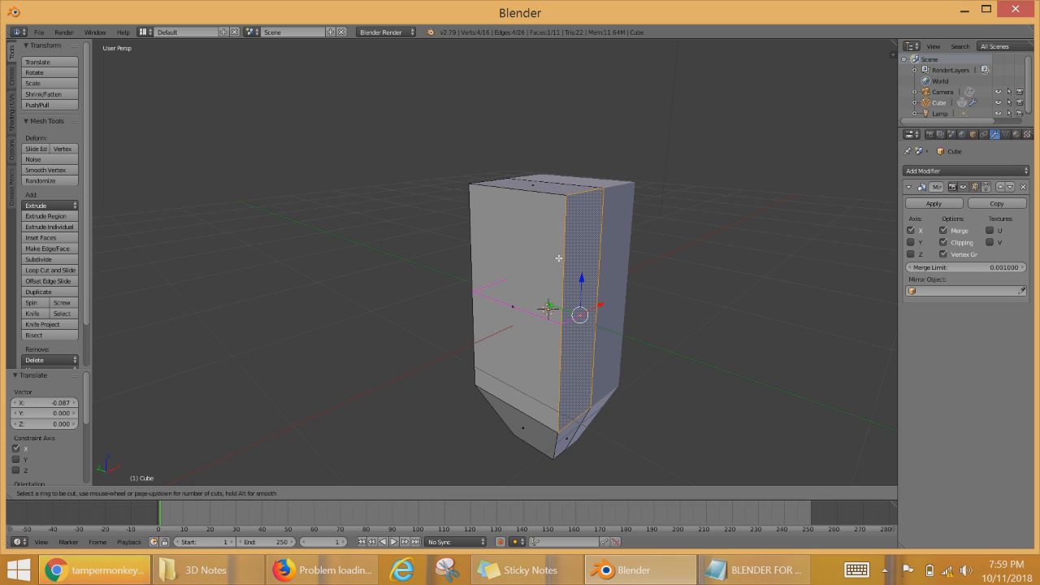
click(563, 298)
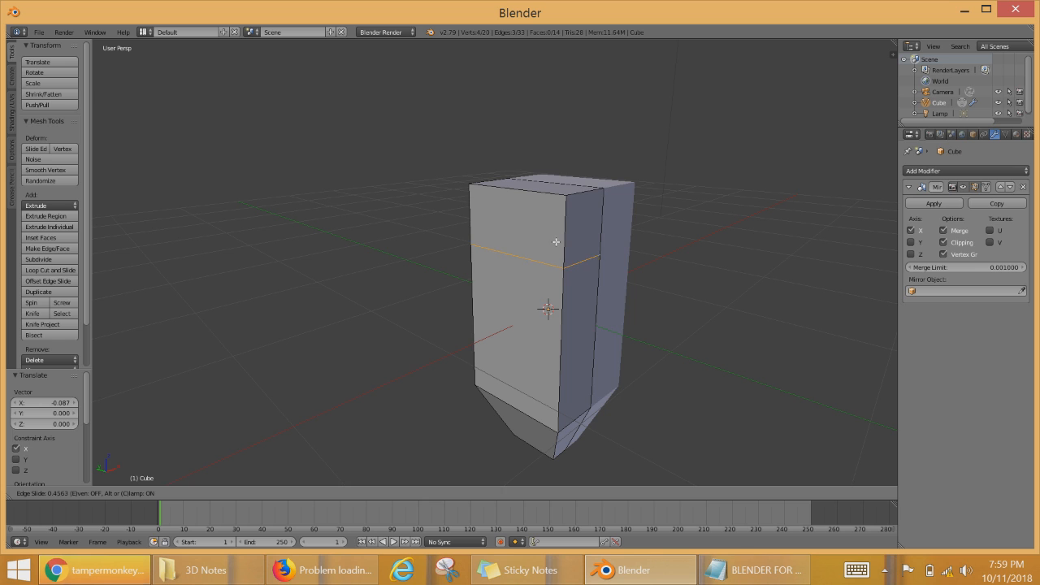
click(556, 242)
Step: Switch to face selection and select the outer side face above the new loop cut
key(KP_4)
key(KP_4)
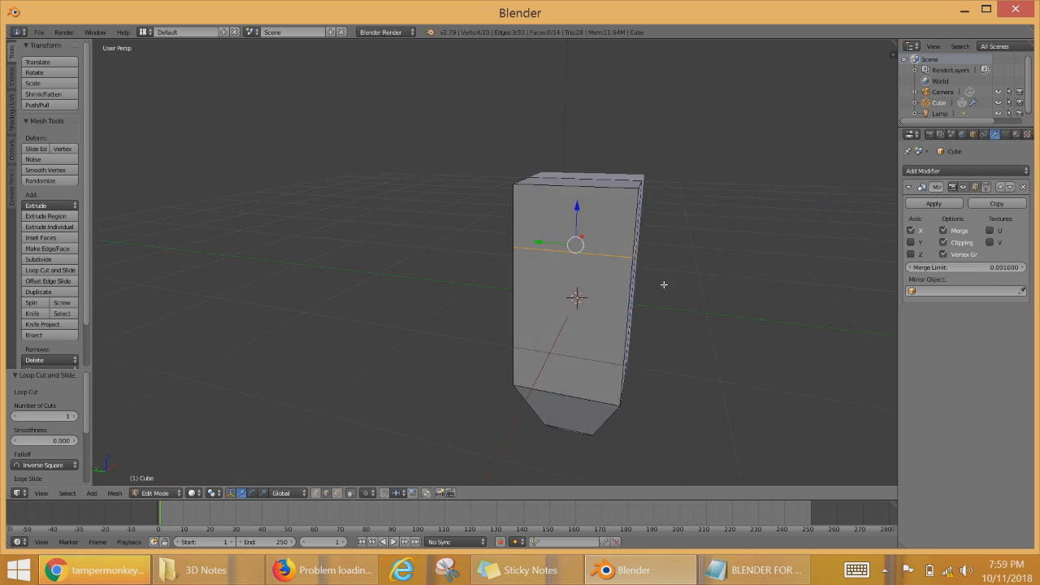
click(333, 492)
click(597, 187)
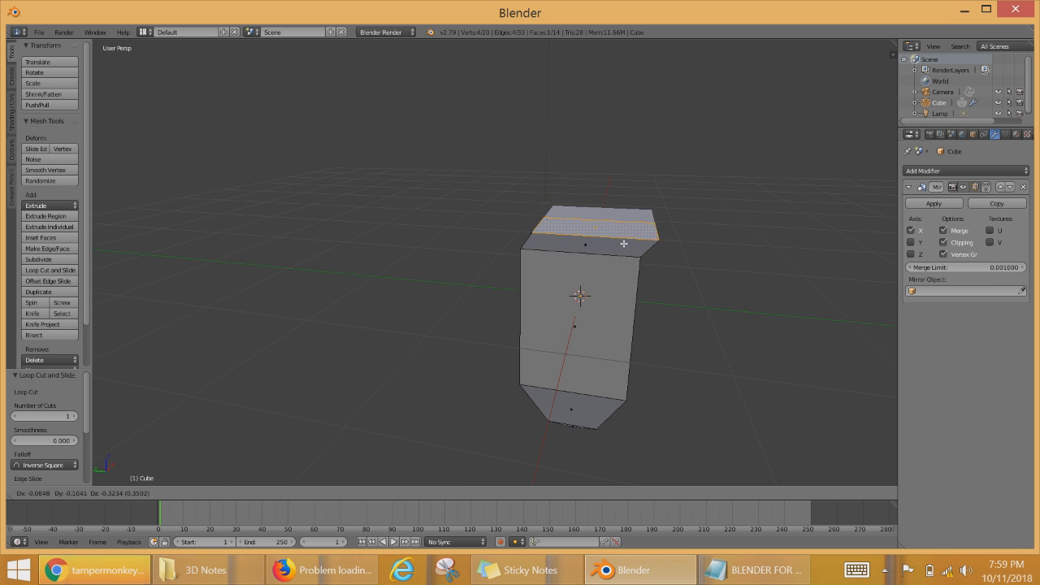
click(583, 246)
middle_drag(582, 247, 498, 315)
scroll(684, 272, up, 2)
scroll(498, 315, up, 2)
scroll(498, 292, down, 2)
scroll(501, 285, up, 2)
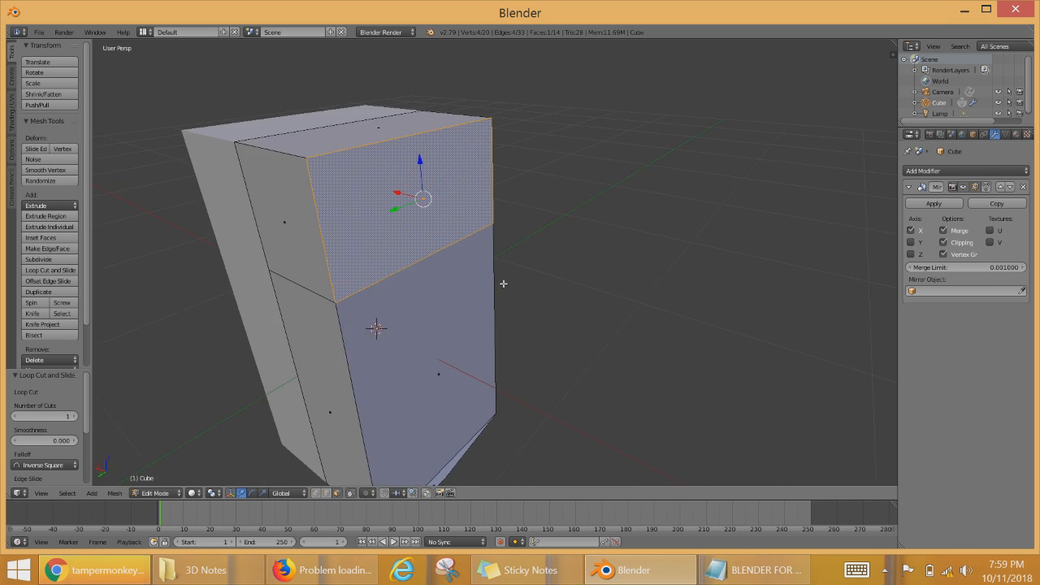
scroll(503, 287, down, 1)
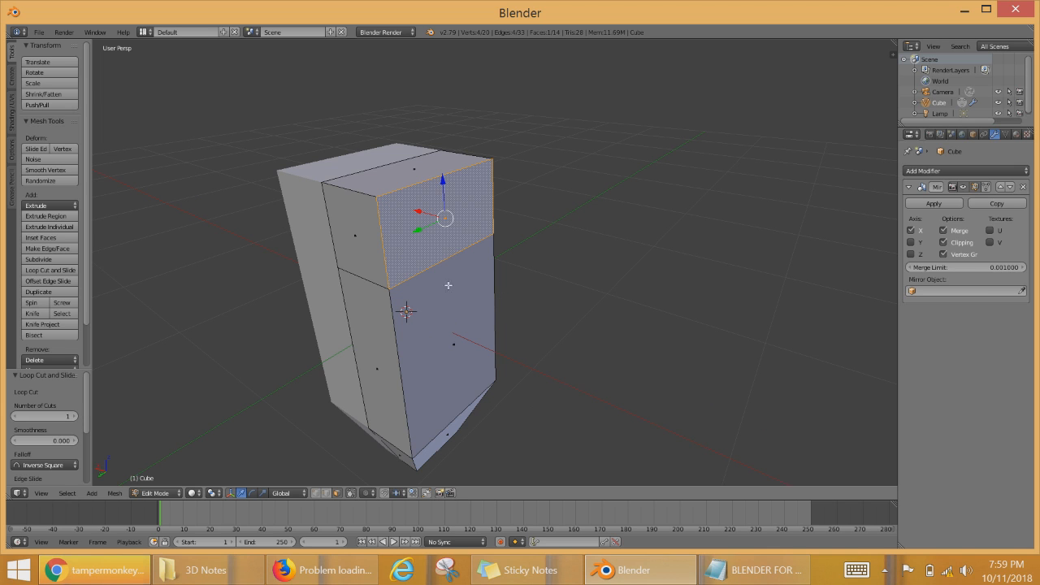
Step: Extrude the upper side face in place with no offset and scale the new face to about 0.771 as an inset
key(e)
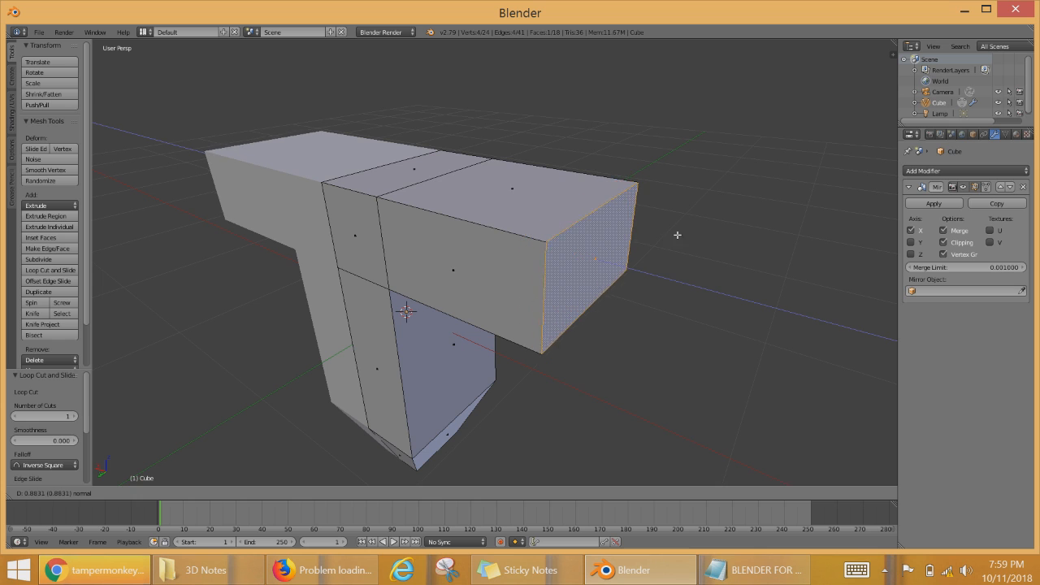
key(Escape)
scroll(422, 258, down, 1)
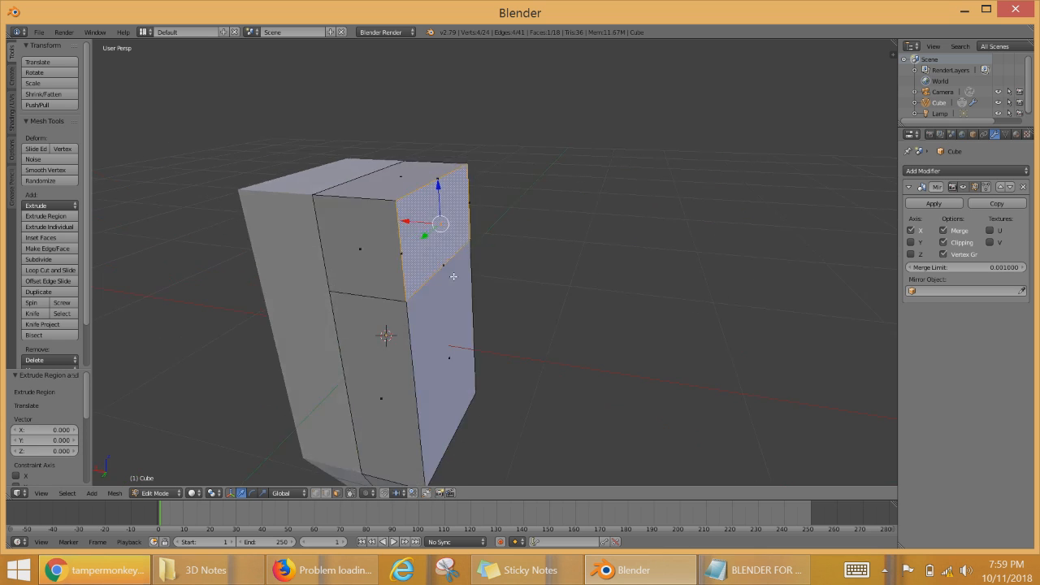
scroll(424, 268, up, 3)
scroll(427, 278, down, 2)
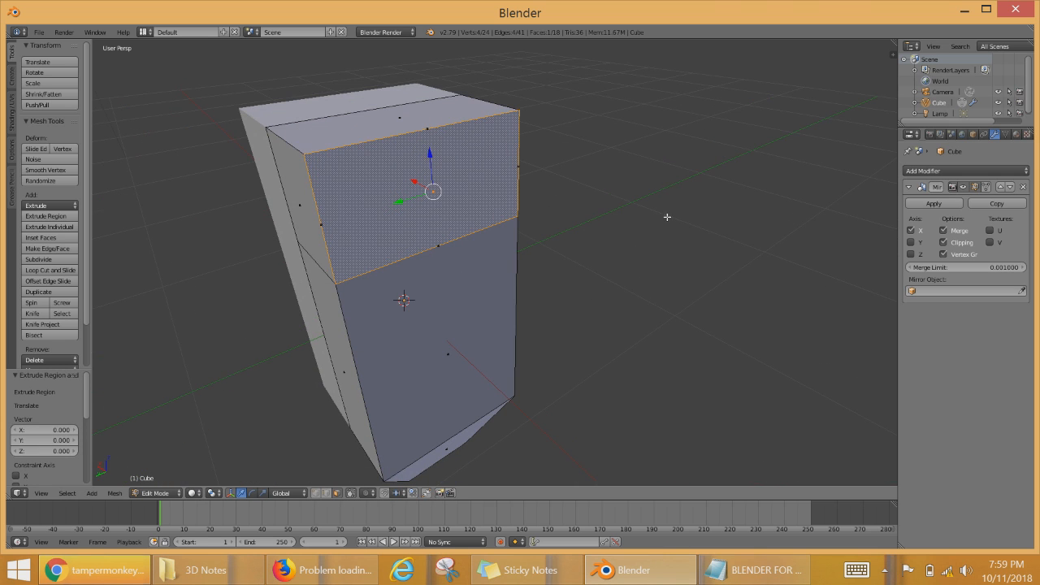
key(s)
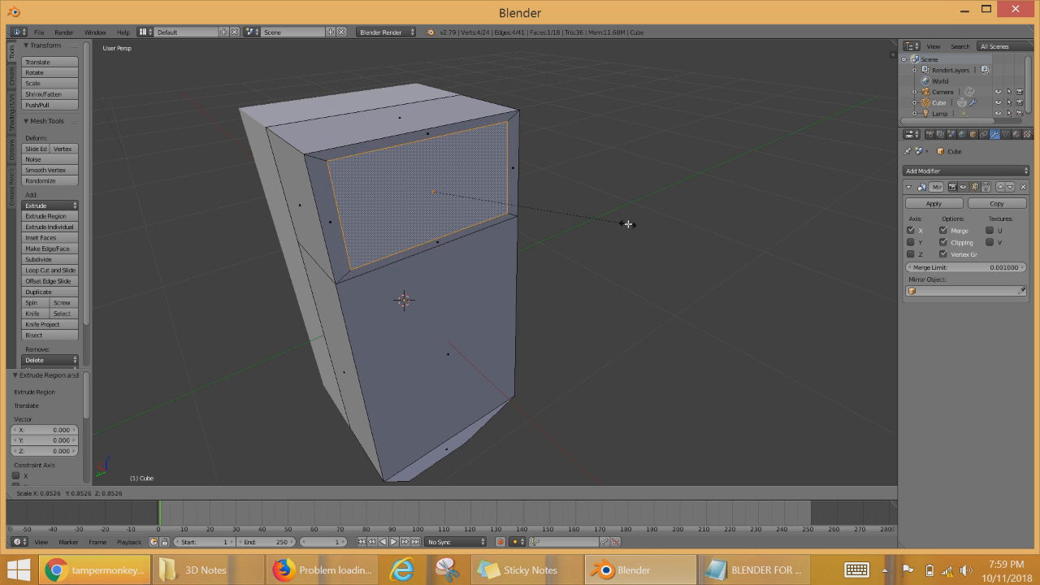
click(607, 226)
middle_drag(477, 318, 534, 322)
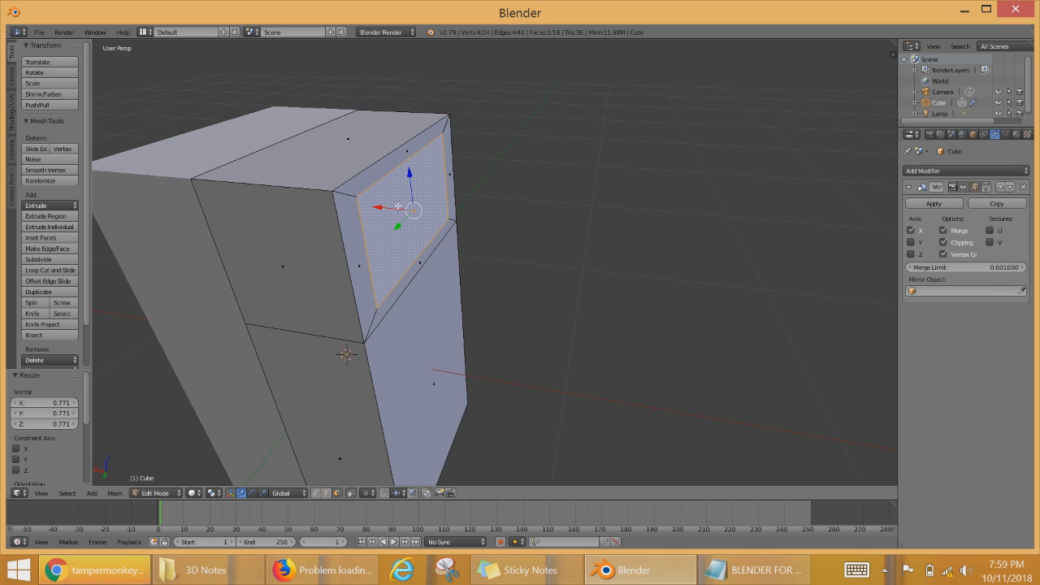
Step: Extrude the inset face outward about 1.376 to form an arm, and pull its end back about 0.677 along X
mouse_move(379, 208)
mouse_down()
mouse_move(457, 218)
mouse_move(398, 213)
mouse_up()
key(ctrl+z)
key(e)
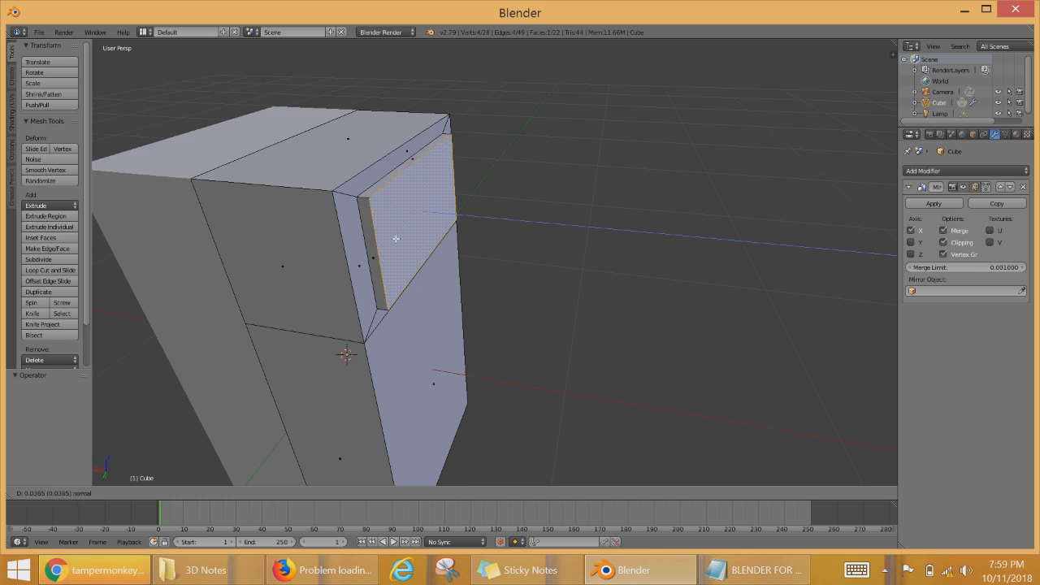
click(825, 266)
scroll(778, 300, down, 4)
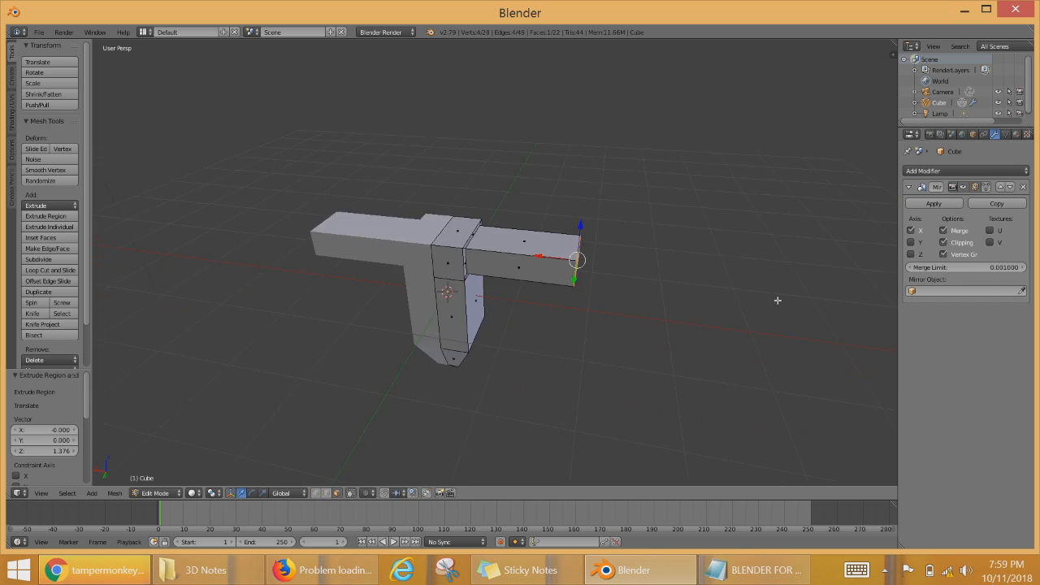
scroll(598, 264, up, 3)
drag(642, 256, 587, 261)
Step: Extrude the arm's end face about 0.448 further outward and scale it to about 0.614 for a taper
key(e)
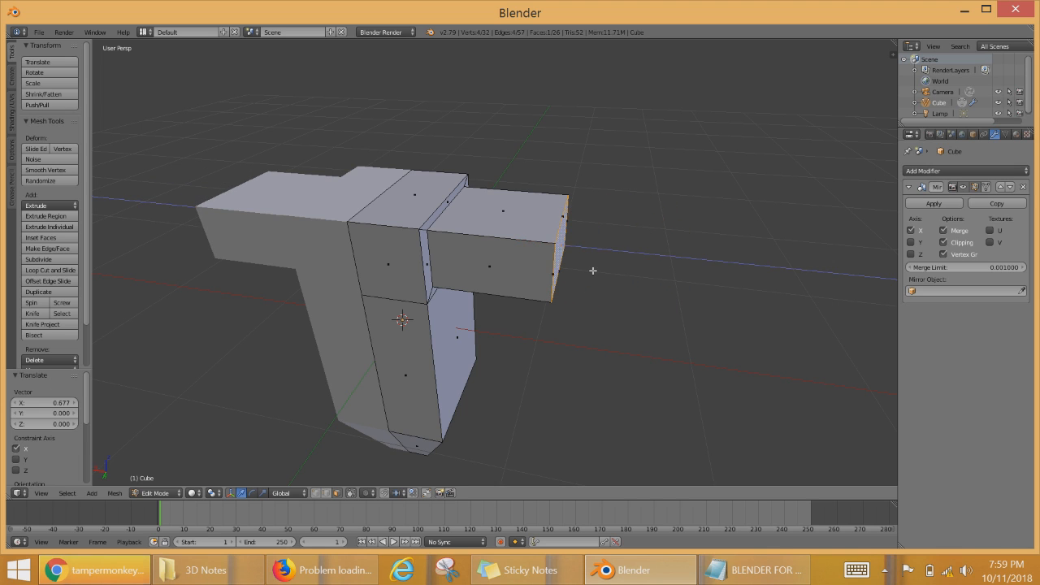
click(755, 288)
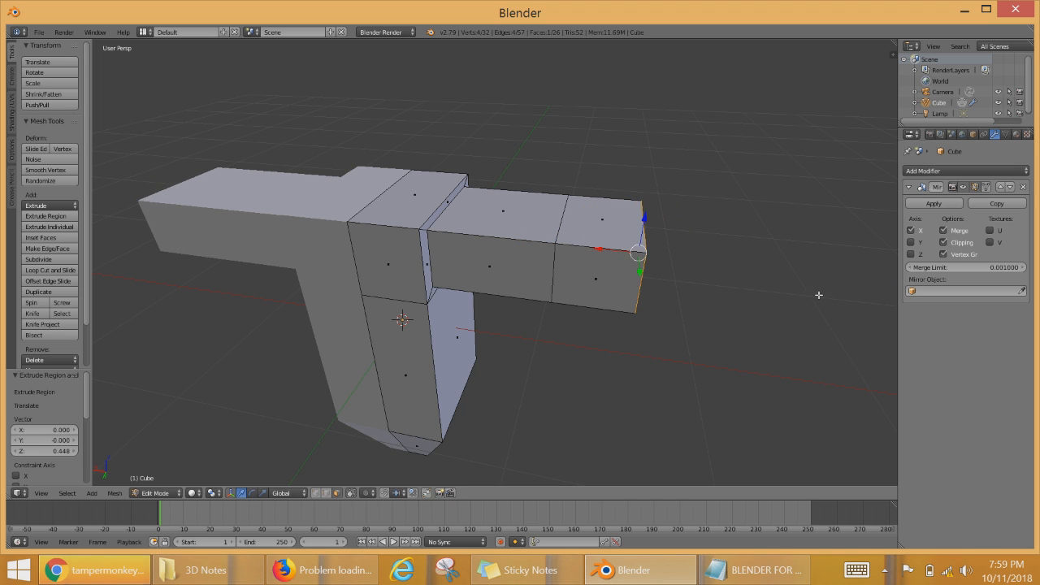
middle_drag(819, 295, 724, 321)
key(s)
click(701, 309)
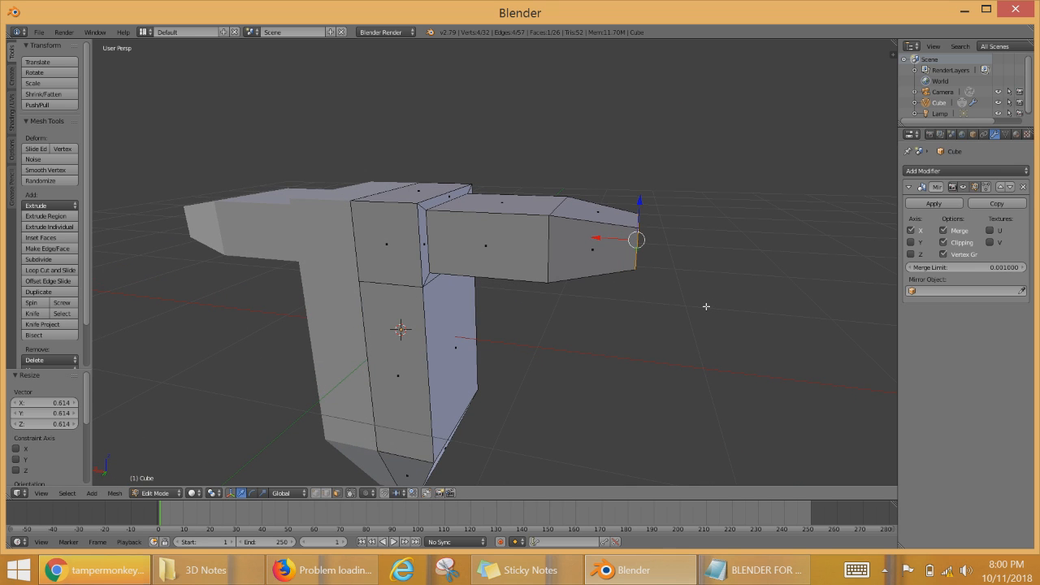
Step: Extrude the tapered arm end another 0.198 and scale its face to about 0.405 to form a blunt tip
key(e)
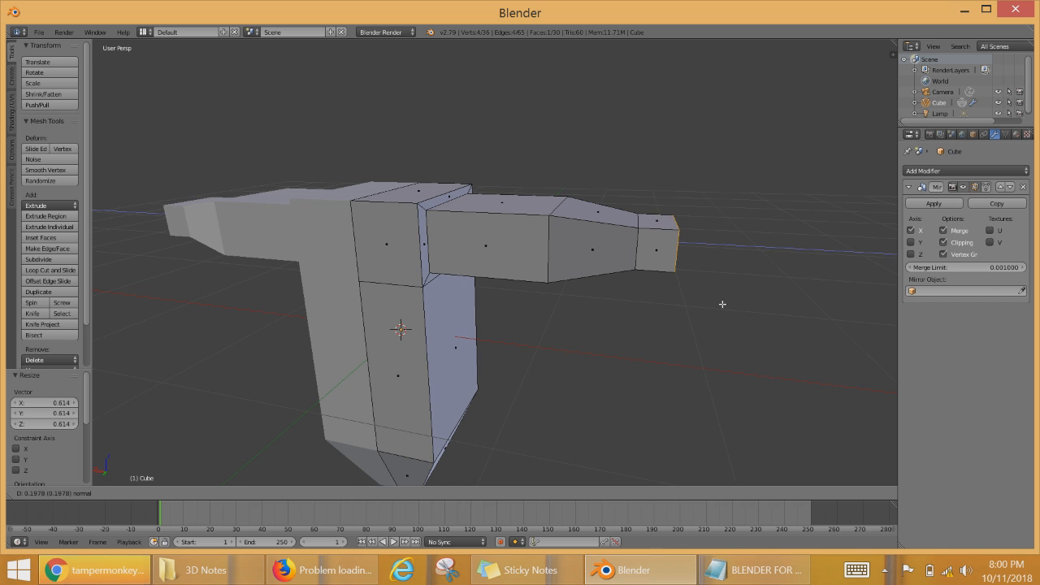
click(724, 307)
key(s)
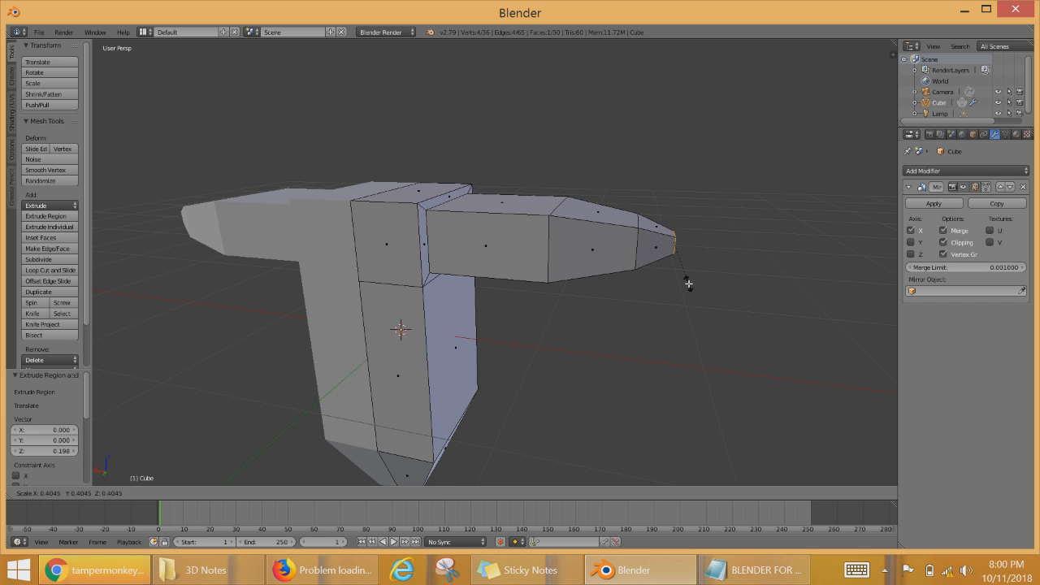
click(688, 282)
Step: Select the top face of the half body, extrude it in place, and scale the new face to about 0.757
middle_drag(689, 283, 562, 266)
scroll(613, 254, up, 2)
middle_drag(620, 251, 608, 305)
right_click(603, 267)
scroll(602, 374, up, 2)
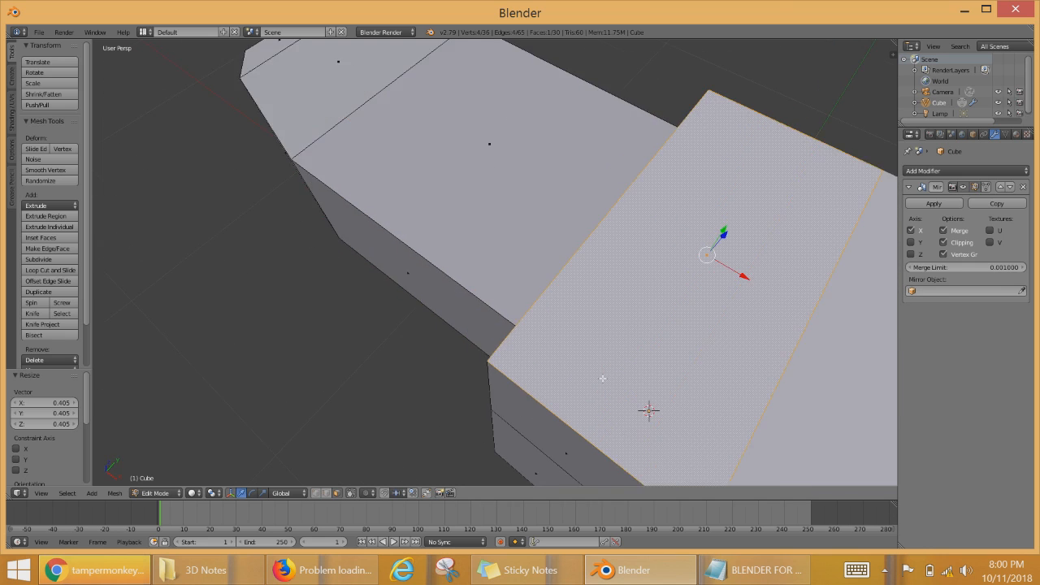
scroll(553, 345, down, 3)
middle_drag(536, 333, 575, 263)
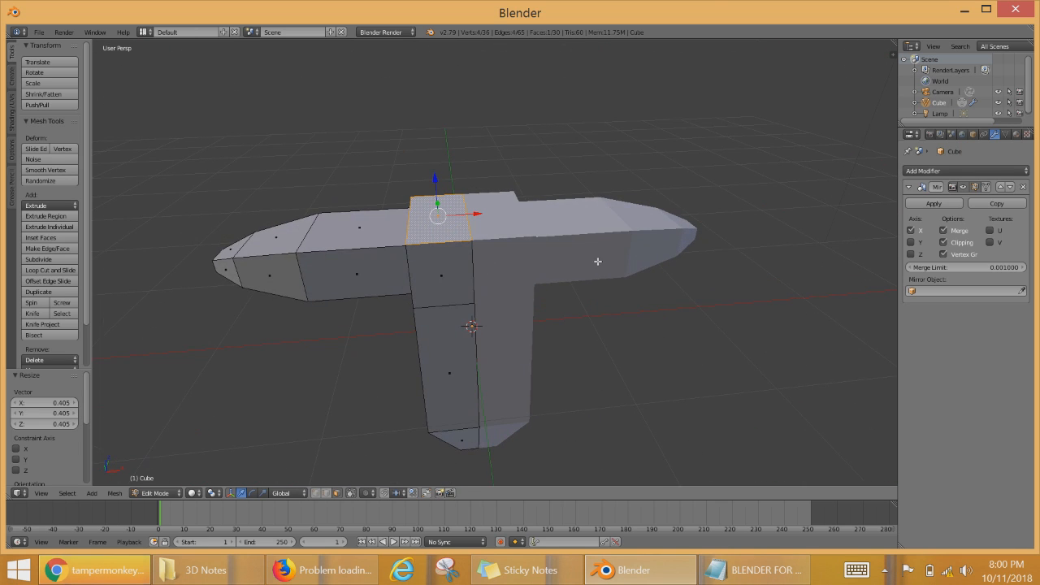
key(e)
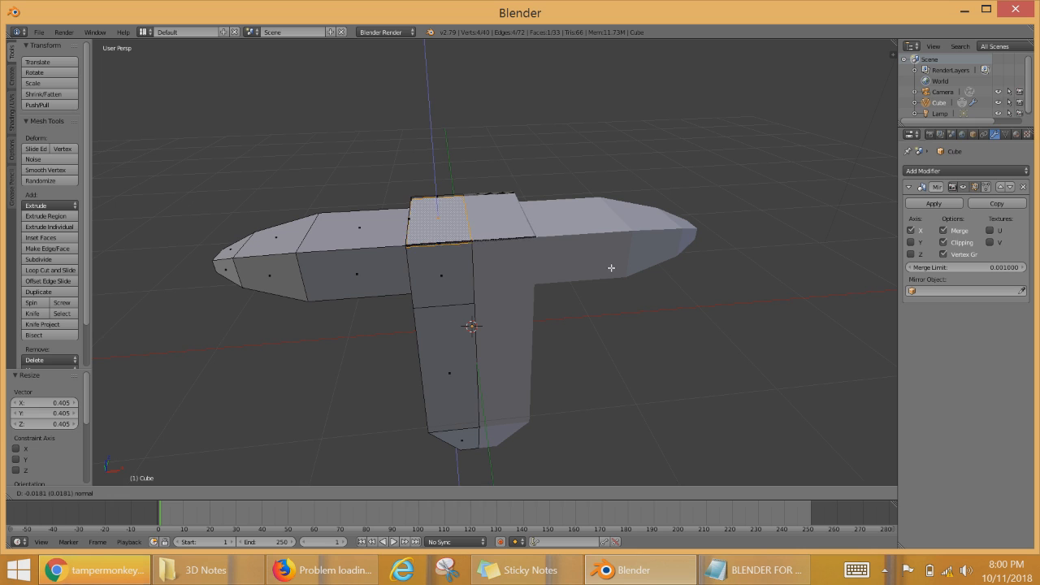
right_click(750, 302)
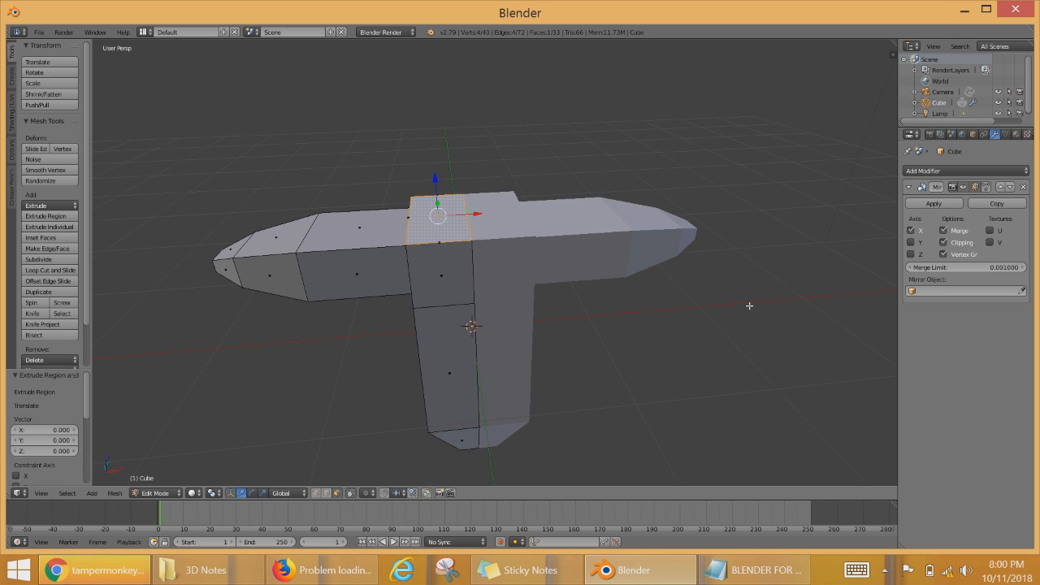
middle_drag(520, 327, 561, 332)
key(s)
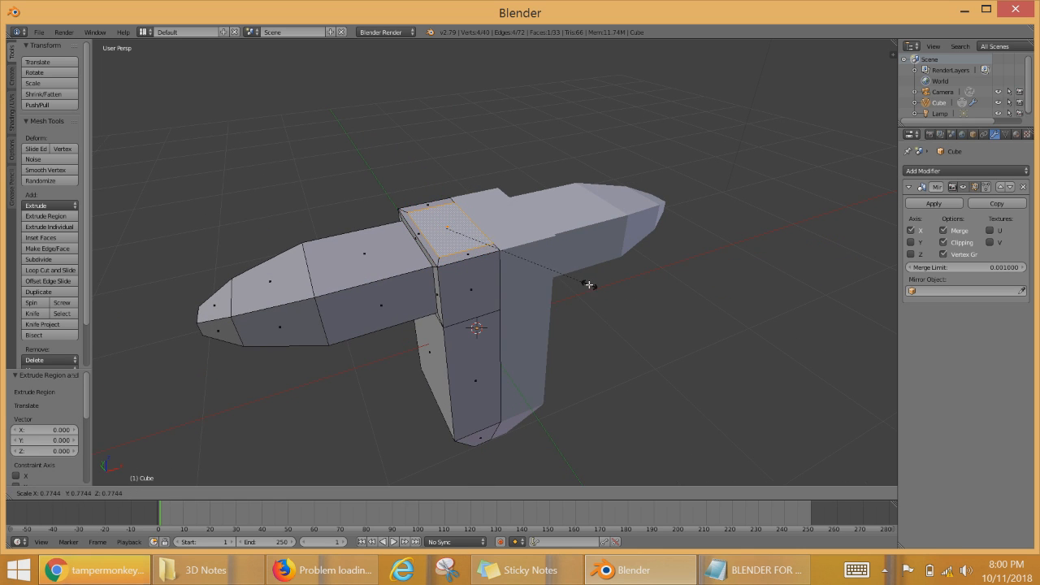
click(586, 285)
scroll(568, 308, up, 4)
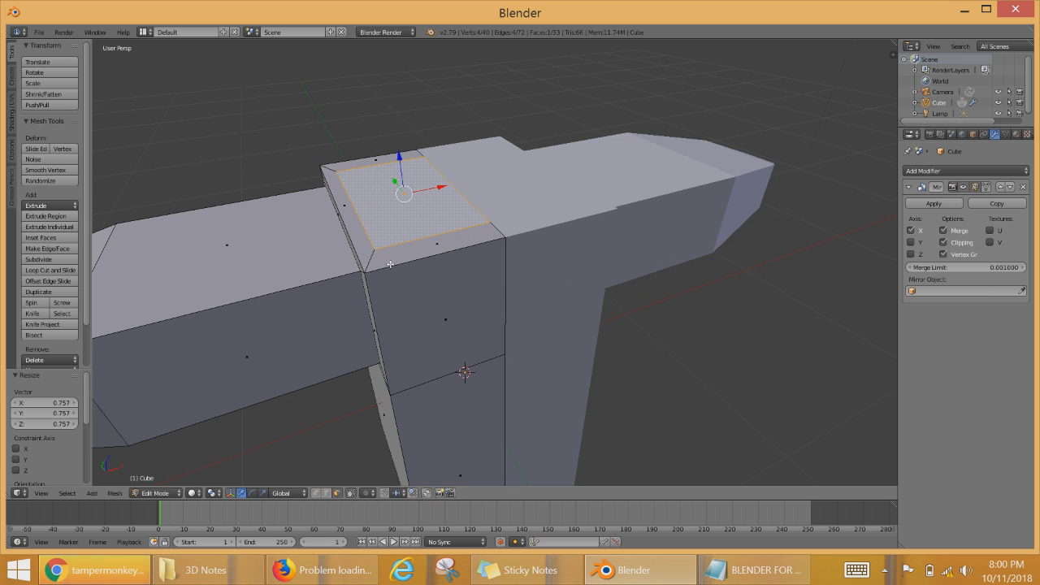
Step: Scale the selected top face to about 0.374 along Y to narrow it
scroll(526, 340, down, 5)
middle_drag(520, 369, 678, 378)
scroll(599, 337, up, 4)
middle_drag(599, 335, 578, 364)
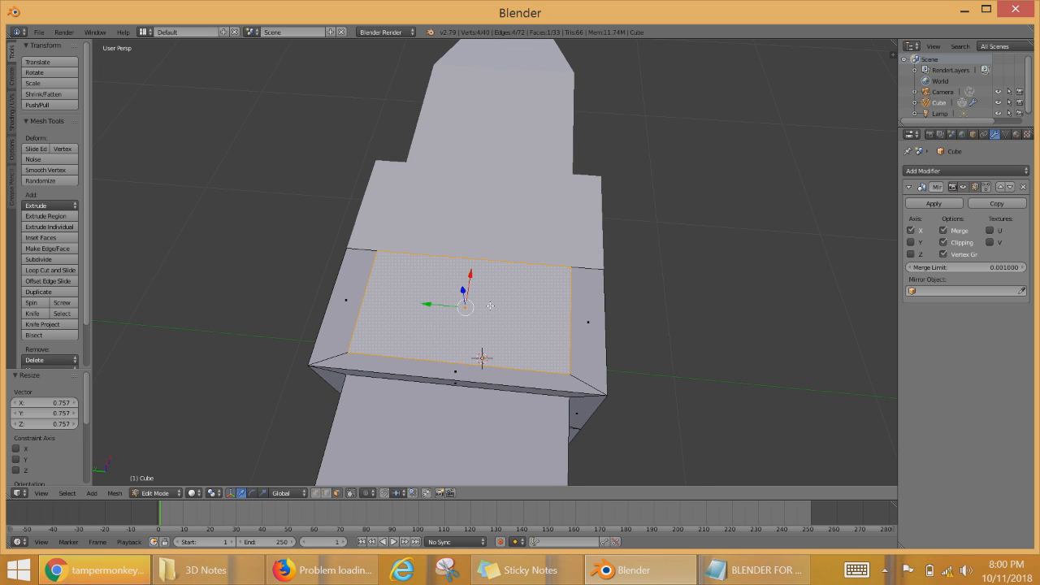
middle_drag(493, 356, 524, 364)
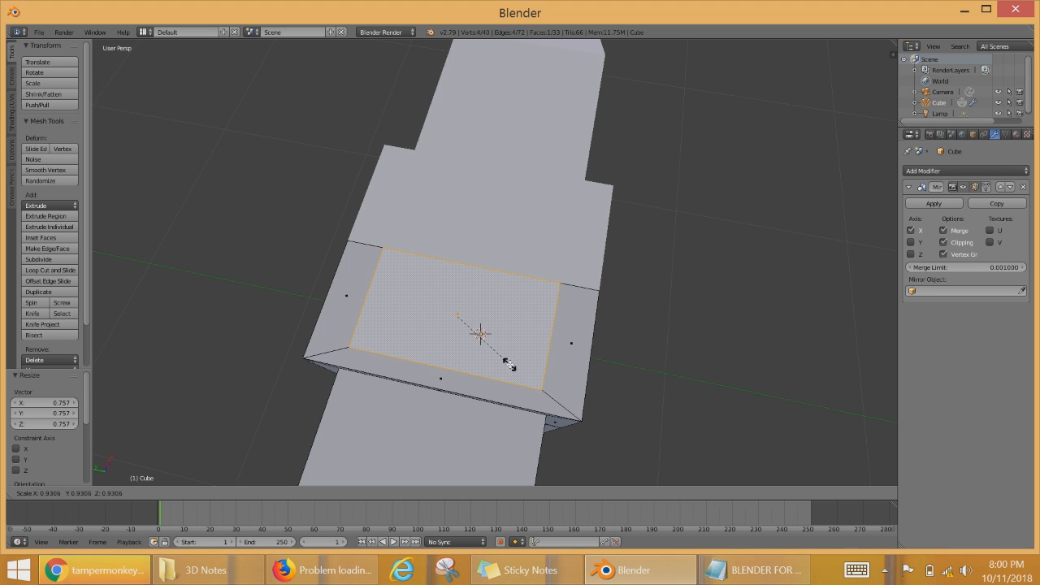
key(y)
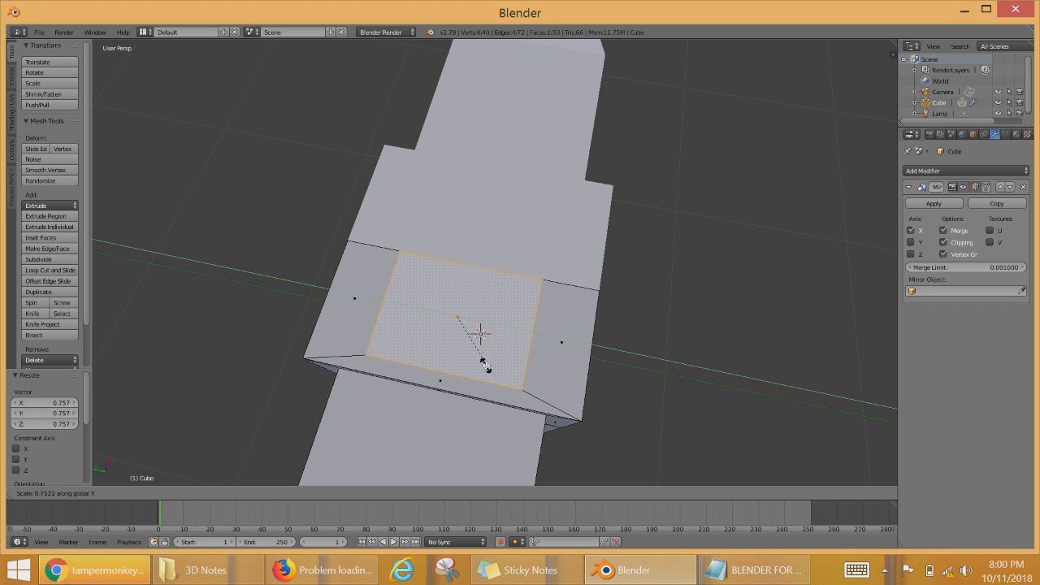
key(Escape)
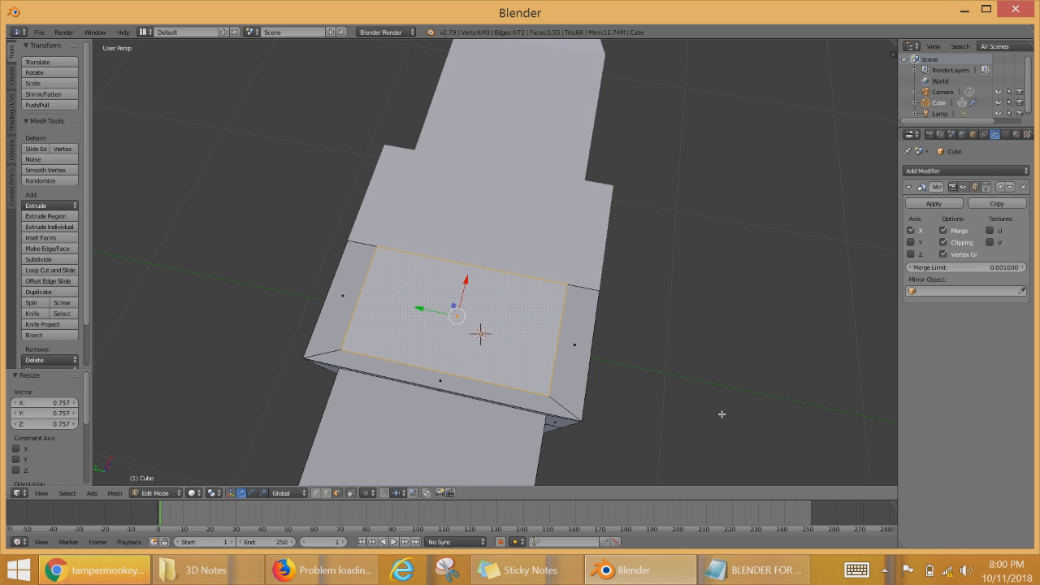
key(s)
key(y)
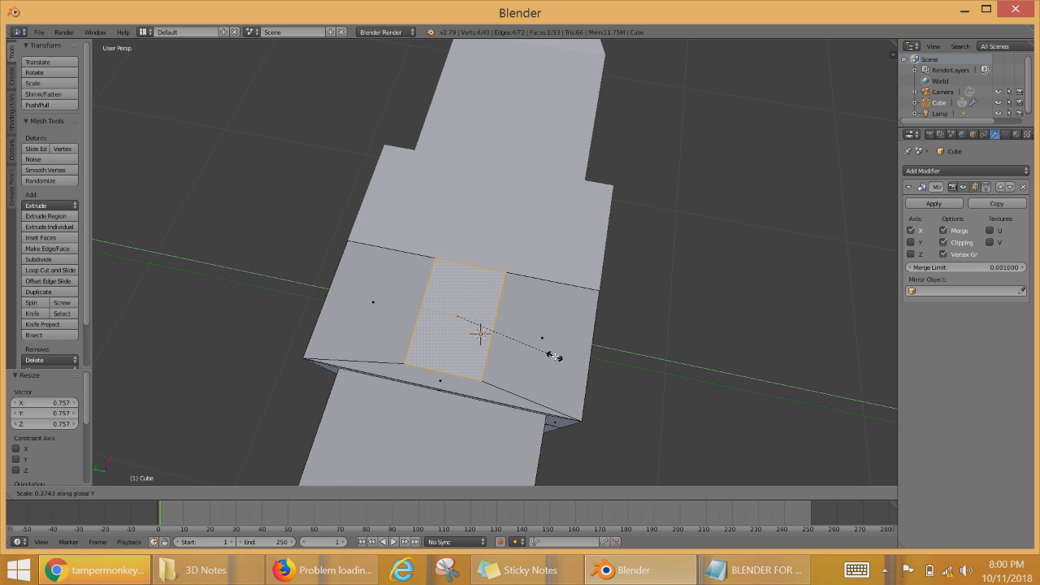
click(554, 356)
Step: Extrude the narrowed top face upward about 1.221 to start the blade
middle_drag(556, 357, 510, 318)
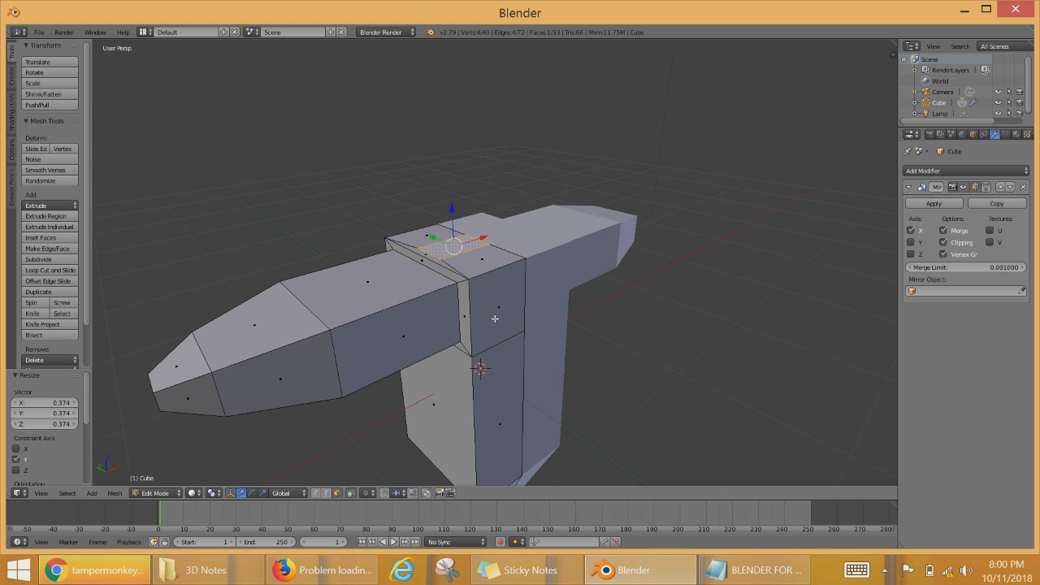
key(e)
click(485, 92)
Step: Raise the blade's end face about 3.699 and another 1.629 along Z to lengthen the blade
middle_drag(507, 168, 541, 402)
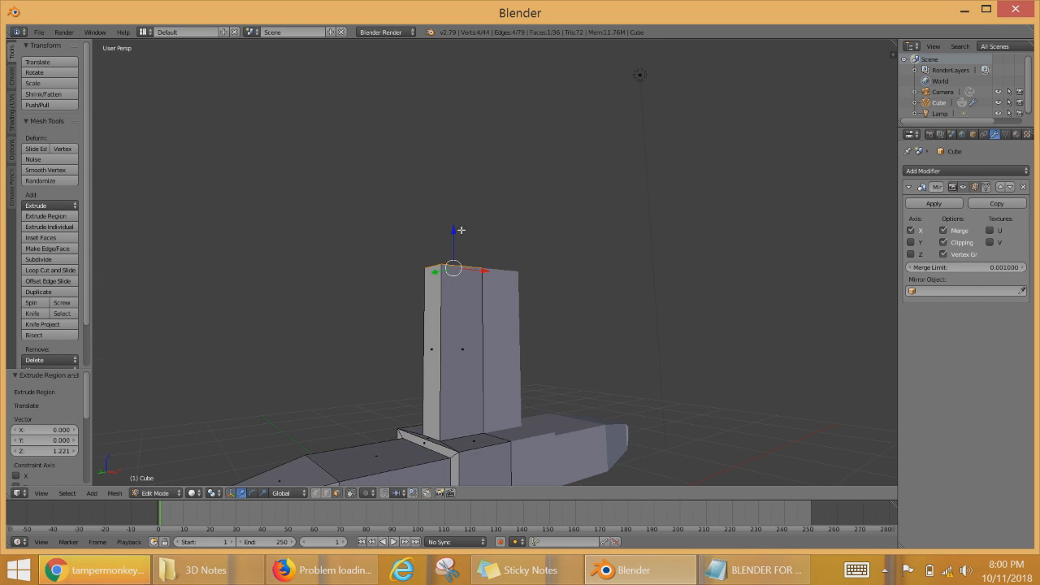
drag(452, 229, 479, 266)
scroll(480, 267, down, 6)
middle_drag(480, 266, 463, 166)
scroll(481, 293, up, 3)
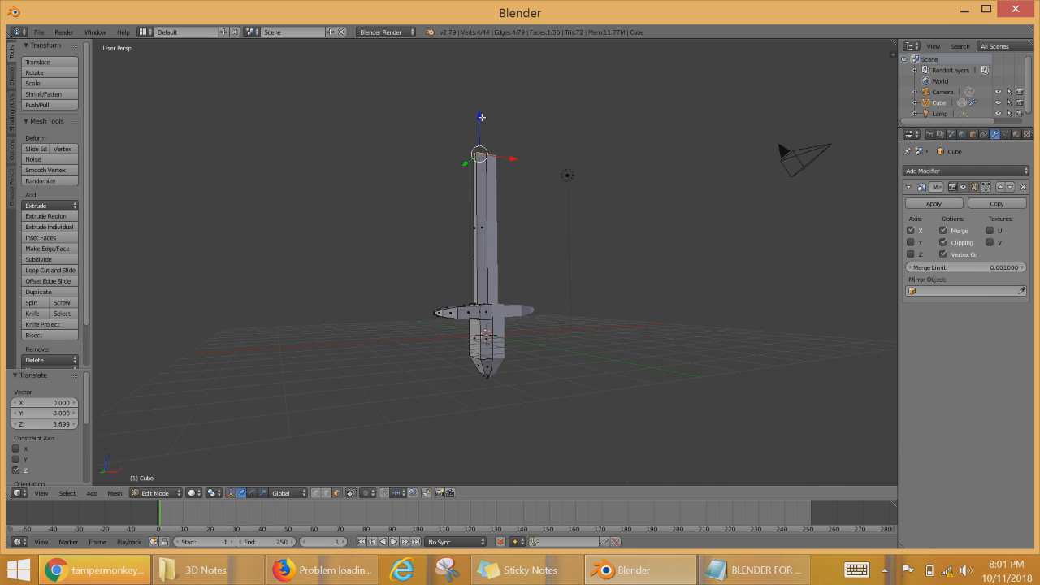
drag(481, 117, 493, 70)
Step: Extrude the blade's end face another 0.548 or so upward for the tip section
scroll(514, 246, up, 4)
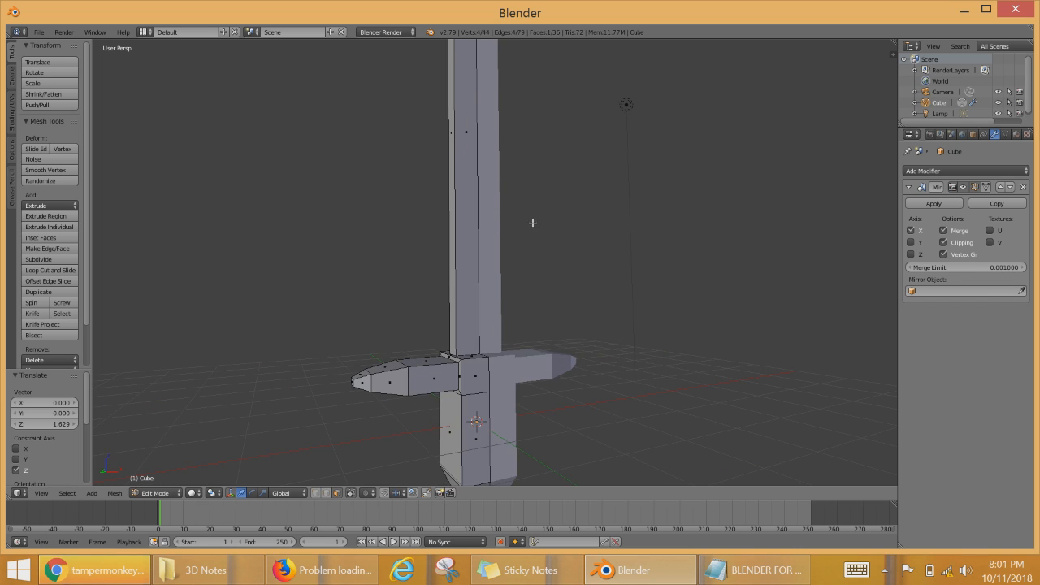
mouse_move(533, 223)
shift+middle_down()
mouse_move(525, 197)
mouse_move(523, 229)
shift+middle_up()
scroll(522, 235, up, 2)
middle_drag(515, 390, 542, 172)
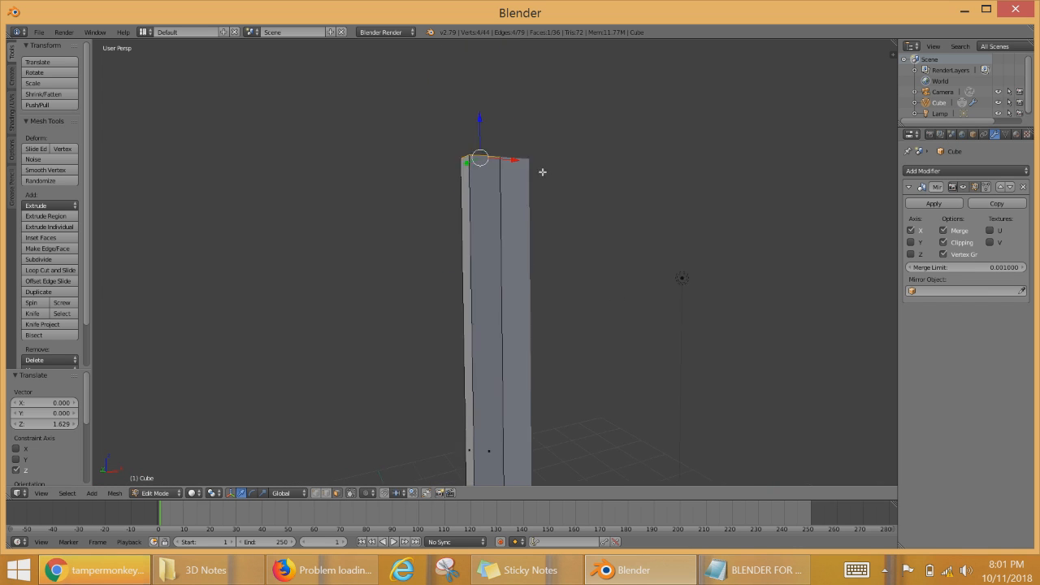
scroll(543, 220, down, 3)
middle_drag(543, 228, 541, 260)
scroll(539, 269, up, 2)
middle_drag(534, 317, 537, 252)
mouse_move(537, 280)
shift+middle_down()
mouse_move(538, 324)
mouse_move(520, 314)
mouse_move(552, 327)
mouse_move(541, 311)
mouse_move(569, 300)
mouse_move(535, 299)
shift+middle_up()
middle_drag(516, 187, 554, 296)
key(e)
click(540, 149)
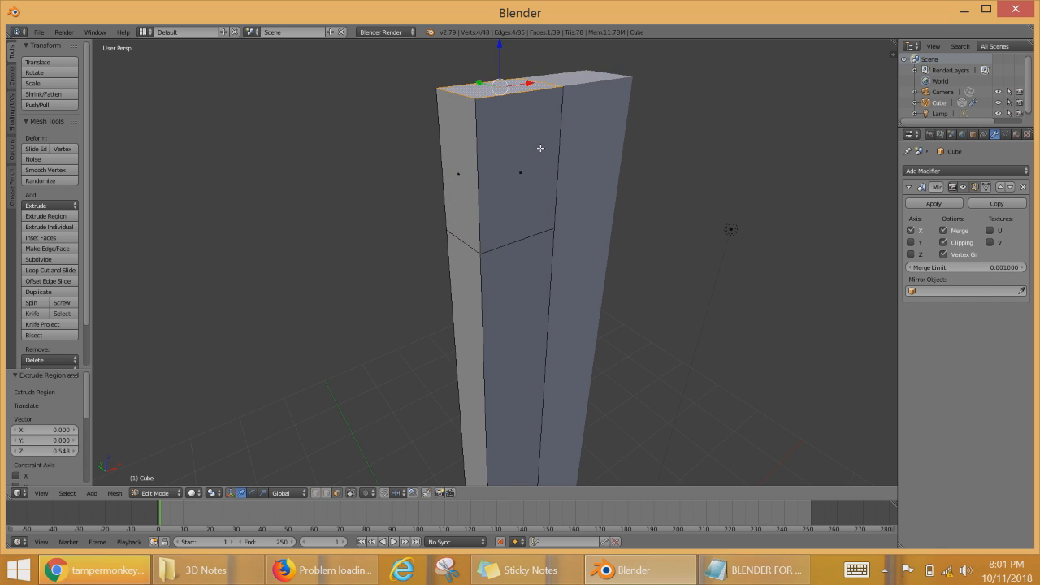
Step: Select the outer edge of the blade's end face and move it about 0.342 along X to the mirror line, forming a point
middle_drag(656, 172, 562, 233)
middle_drag(456, 172, 497, 178)
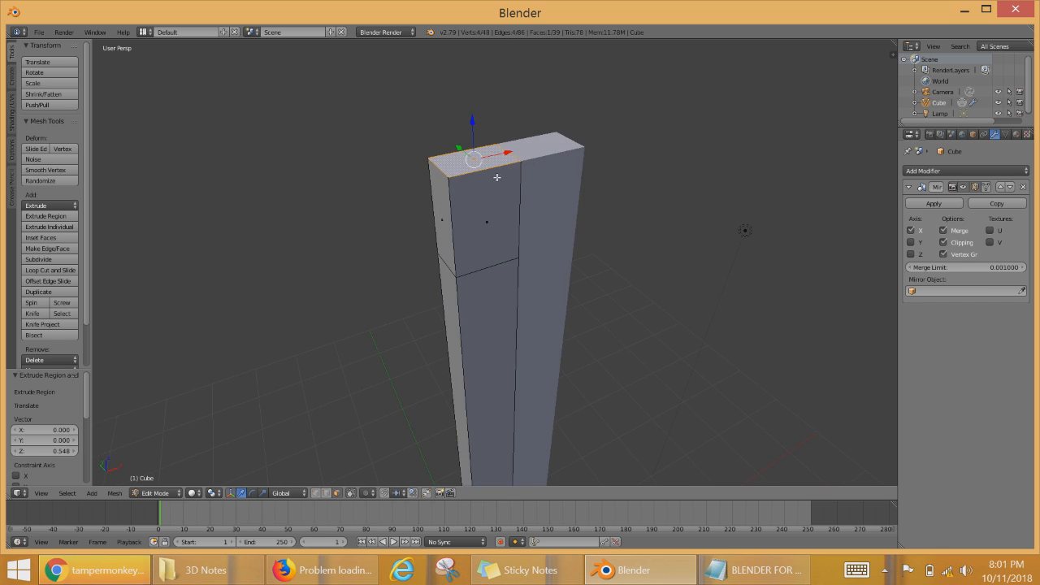
scroll(490, 239, up, 6)
scroll(341, 453, down, 2)
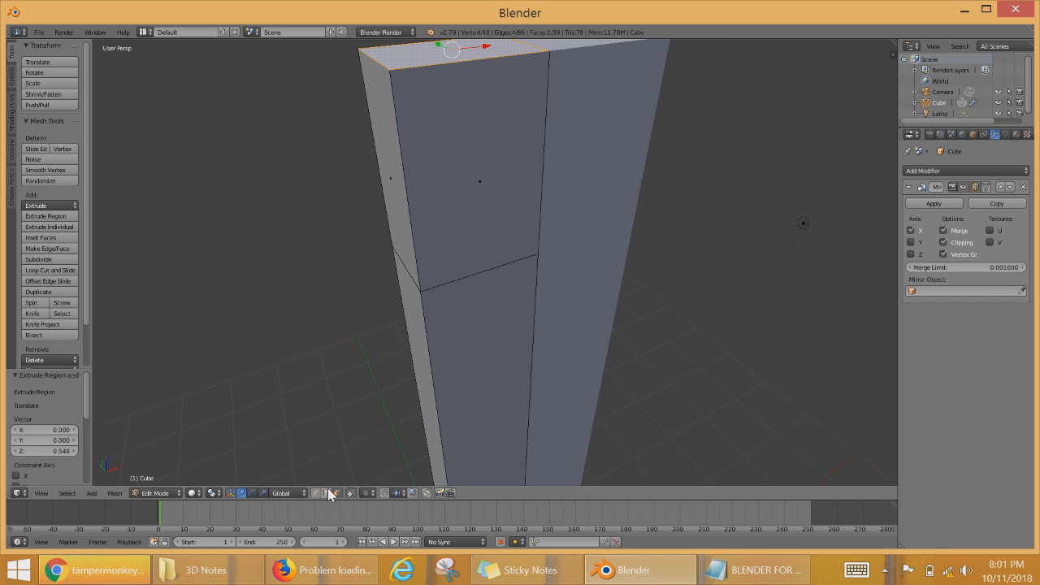
scroll(570, 135, down, 5)
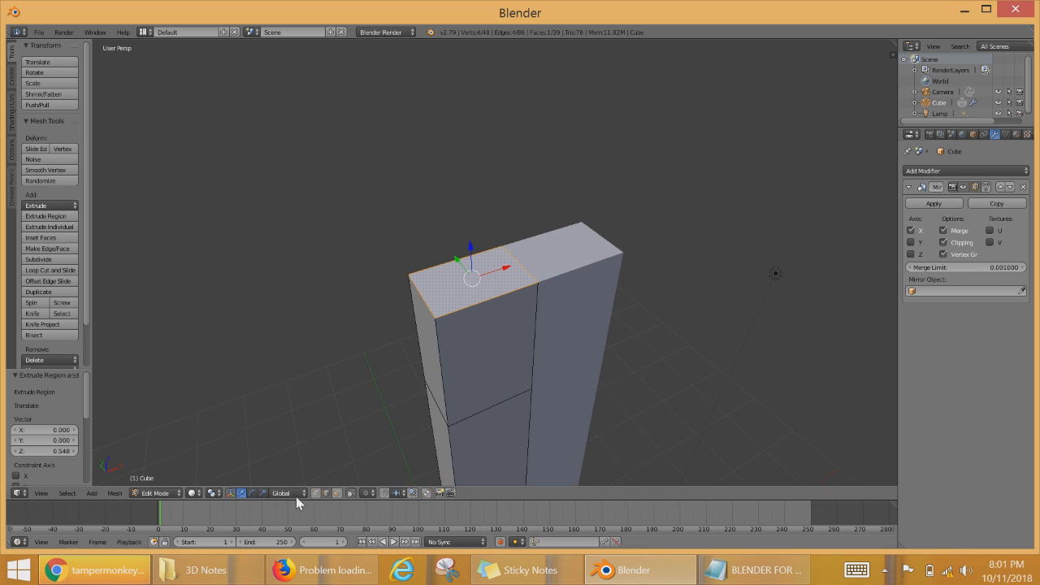
right_click(427, 302)
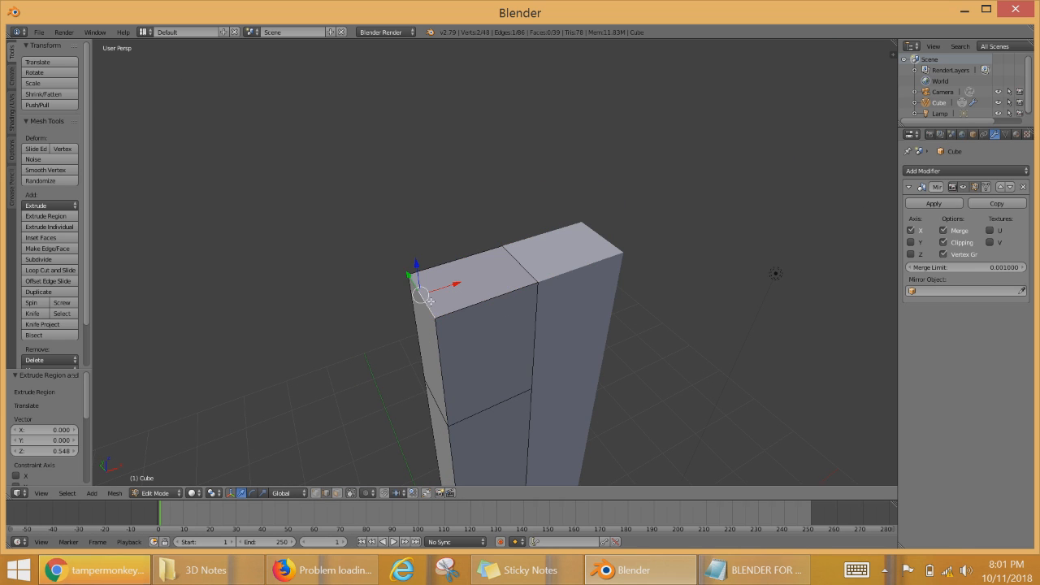
scroll(431, 321, up, 1)
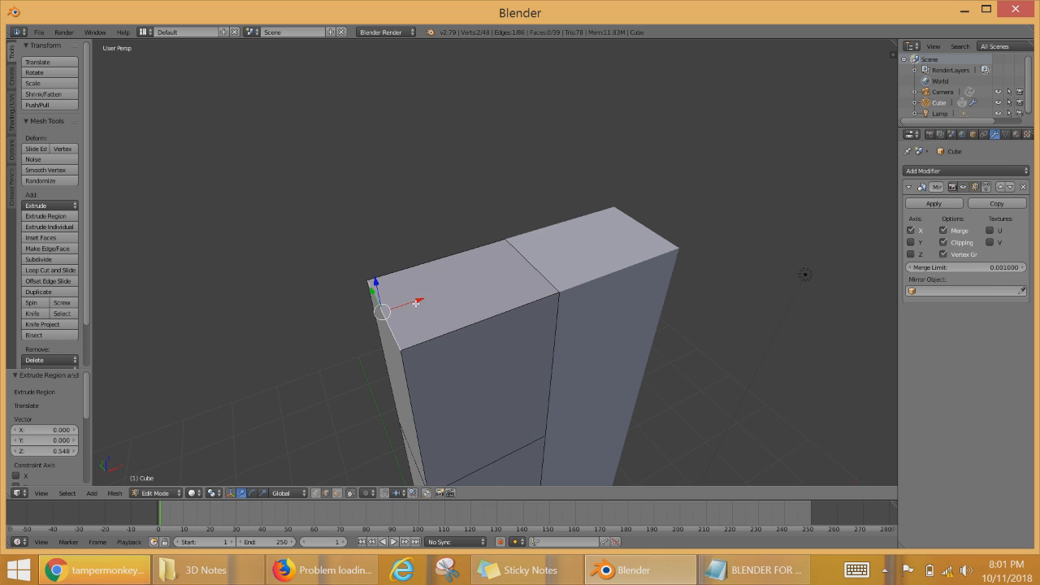
drag(416, 302, 554, 251)
Step: Add a centred horizontal loop cut around the handle below the crossguard
scroll(569, 327, down, 5)
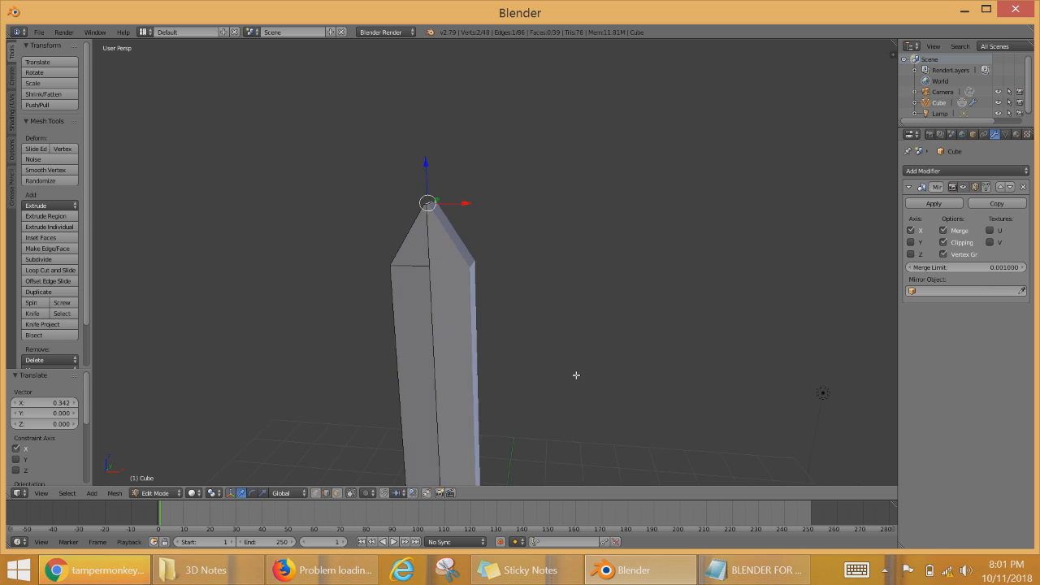
scroll(555, 410, down, 2)
scroll(551, 411, up, 2)
shift+middle_drag(551, 406, 467, 310)
scroll(550, 290, up, 5)
scroll(500, 398, up, 5)
scroll(519, 286, up, 5)
key(ctrl+r)
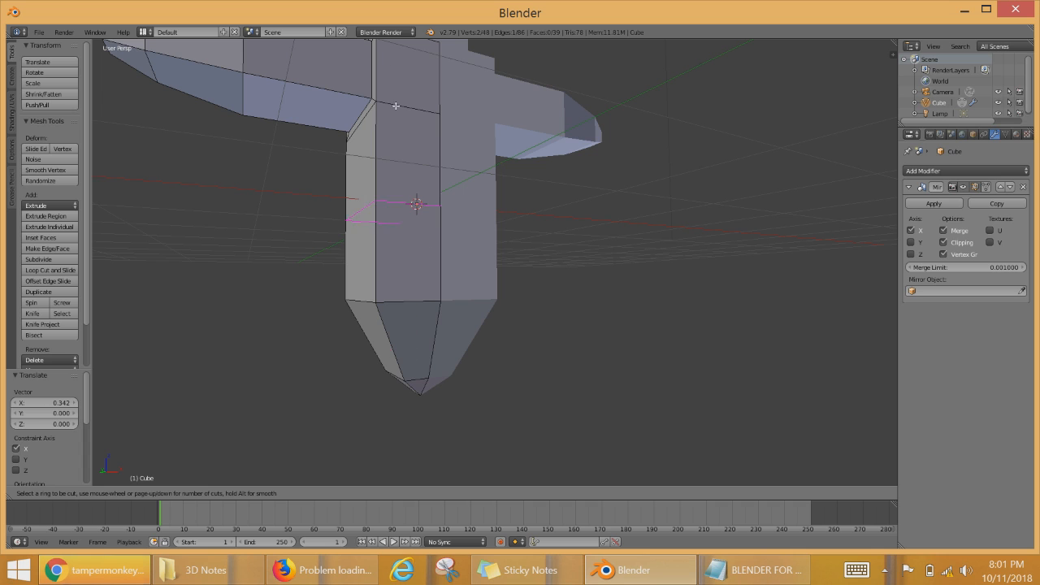
click(392, 179)
right_click(441, 192)
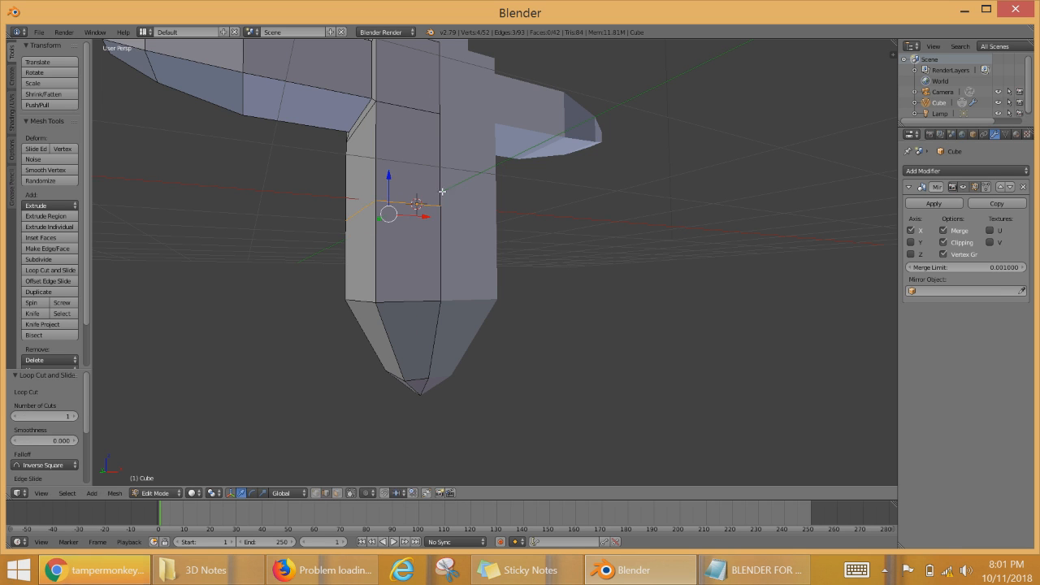
Step: Add a second horizontal loop cut on the handle and slide it up close beneath the first one
scroll(410, 217, up, 4)
scroll(409, 213, down, 4)
scroll(425, 231, up, 2)
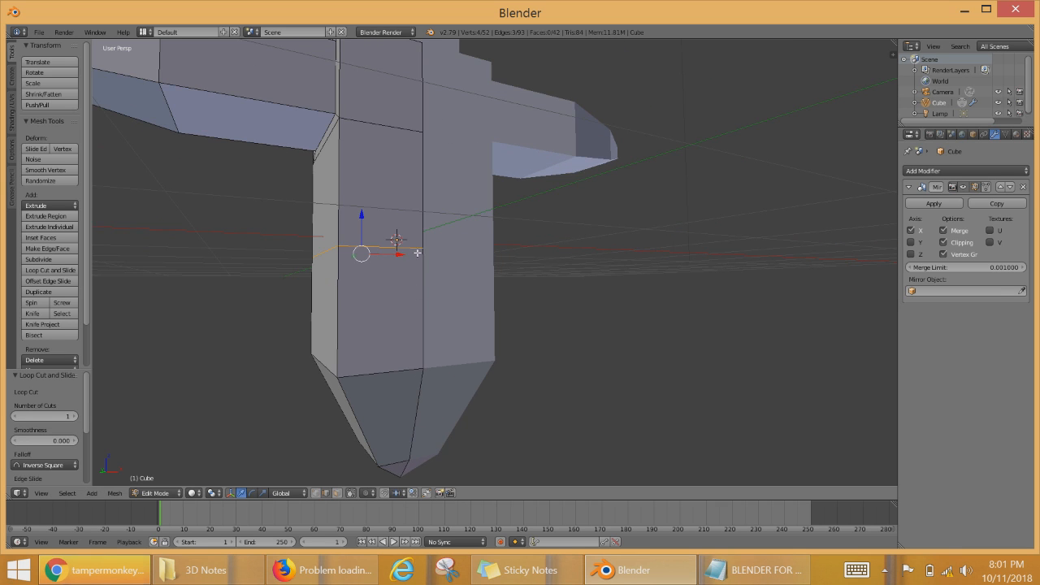
key(ctrl+r)
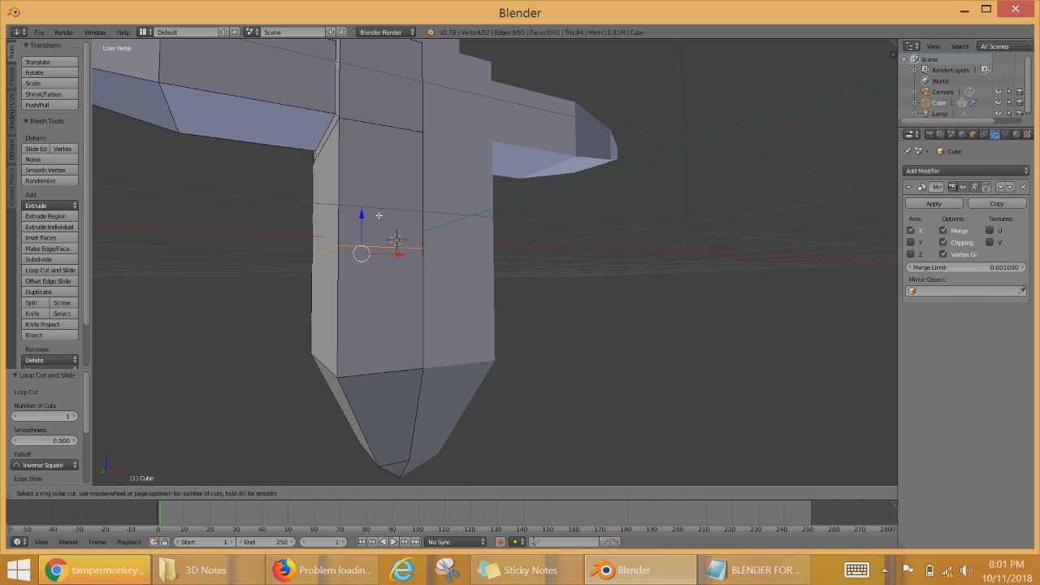
click(410, 286)
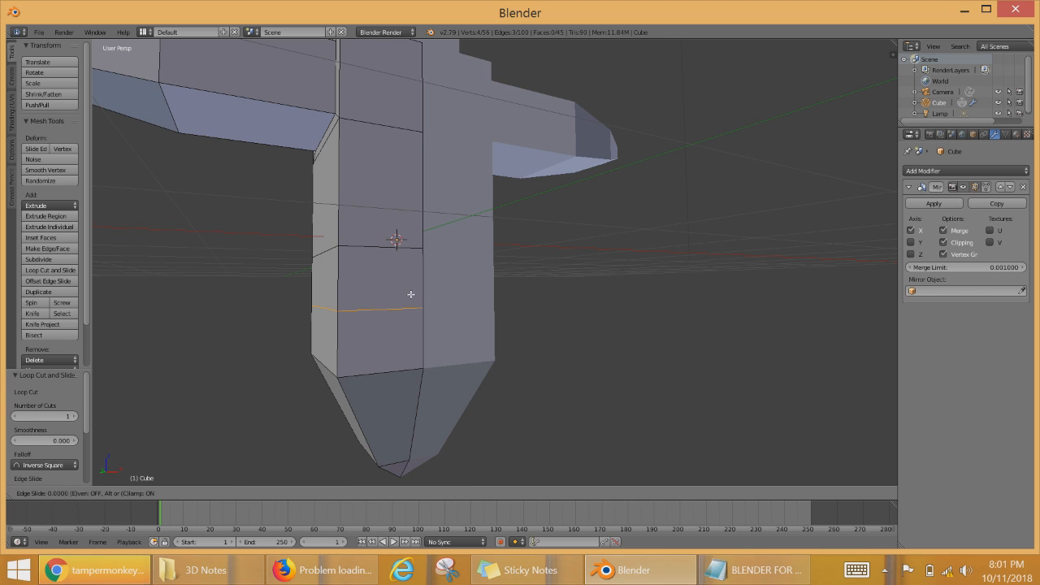
click(396, 258)
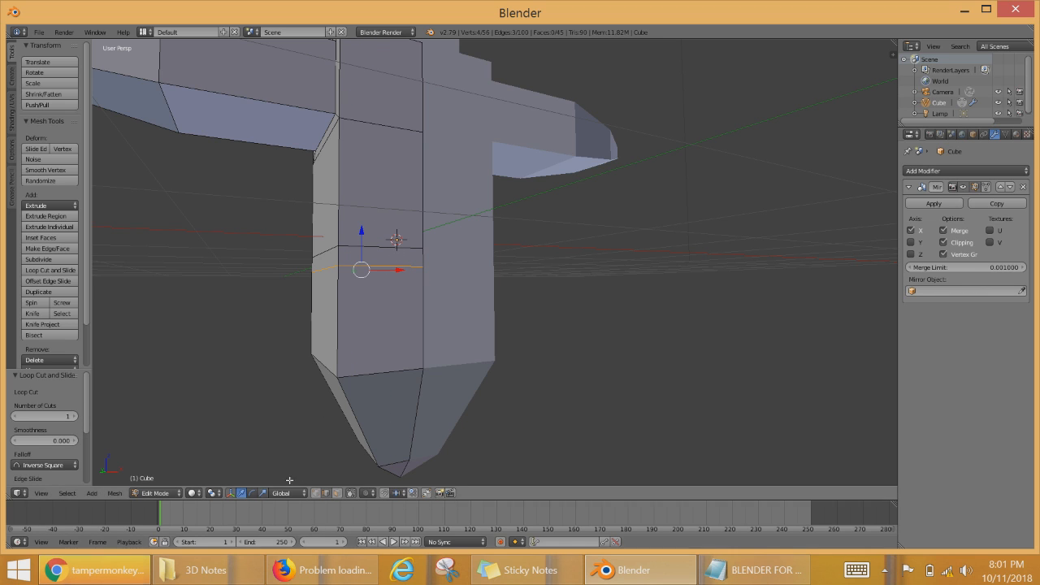
Step: Select the three faces of the narrow handle band between the loop cuts and scale them to about 0.704
click(336, 493)
right_click(372, 247)
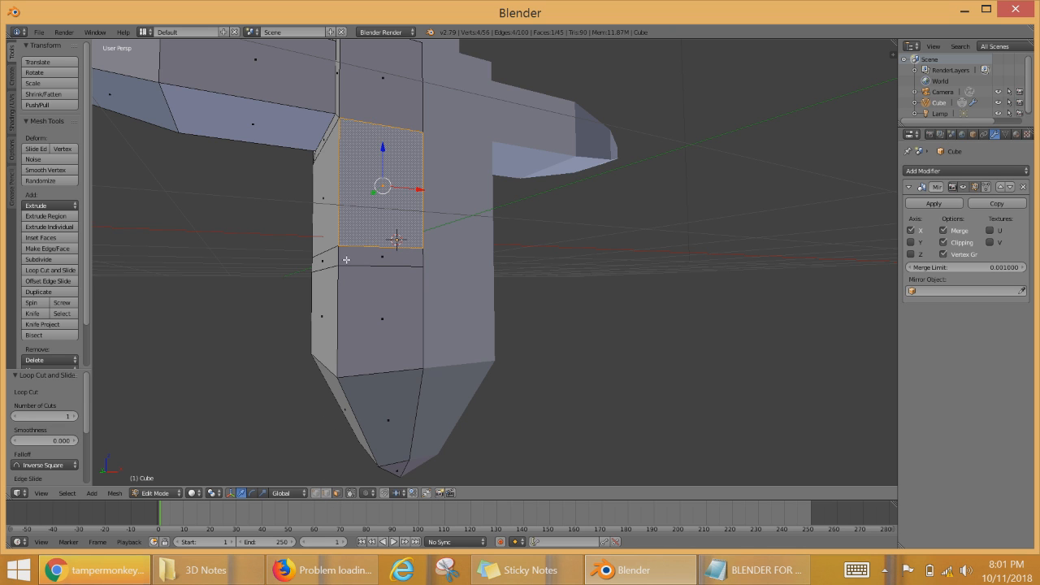
right_click(346, 260)
shift+right_click(326, 263)
middle_drag(326, 281, 452, 314)
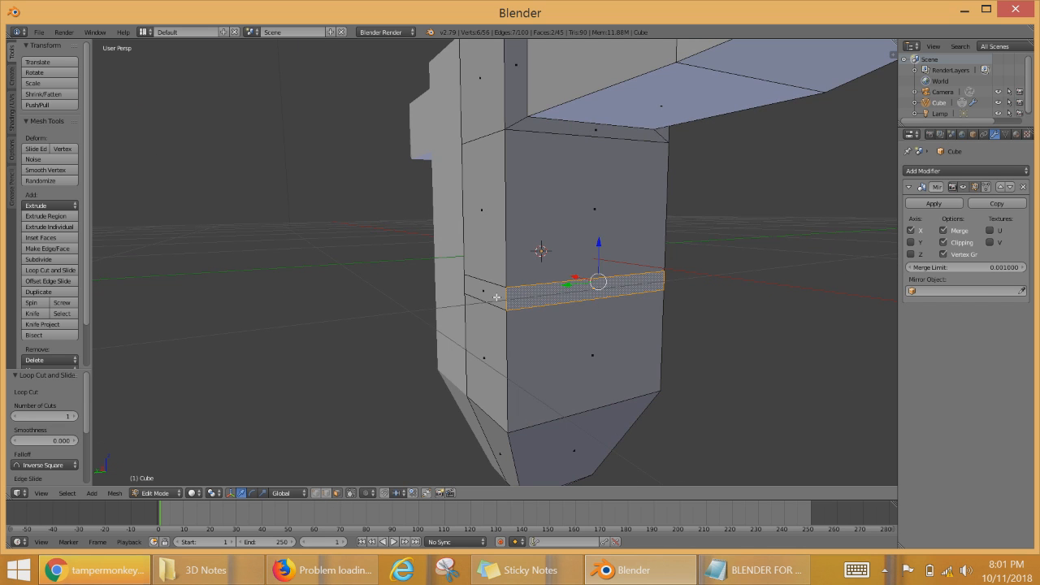
shift+right_click(496, 297)
middle_drag(621, 327, 438, 331)
key(s)
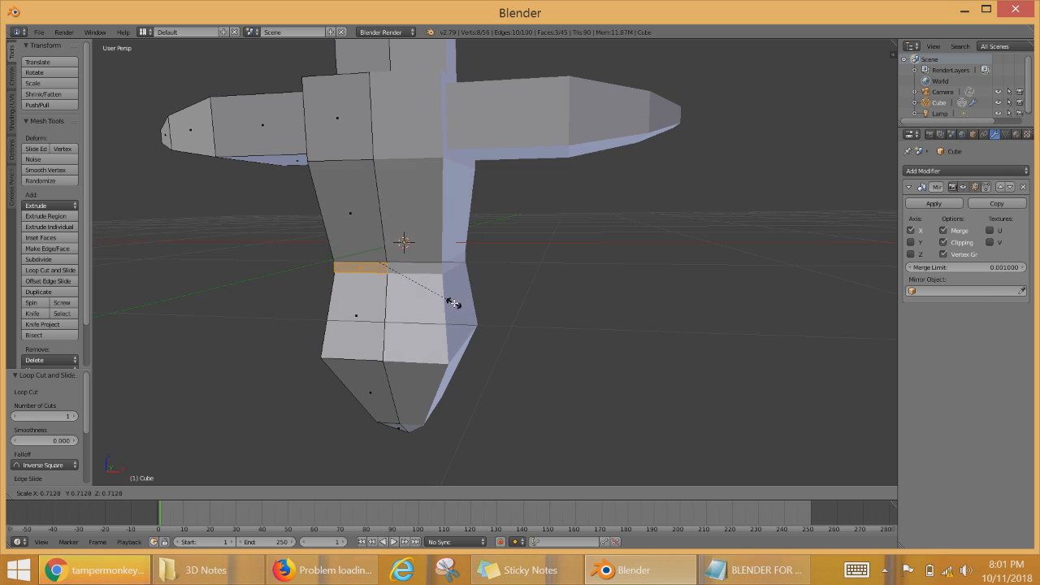
click(458, 304)
Step: Add two horizontal loop cuts close together across the handle section between the crossguard and the narrowed band
scroll(344, 231, up, 2)
middle_drag(342, 278, 418, 315)
right_click(386, 294)
key(ctrl+r)
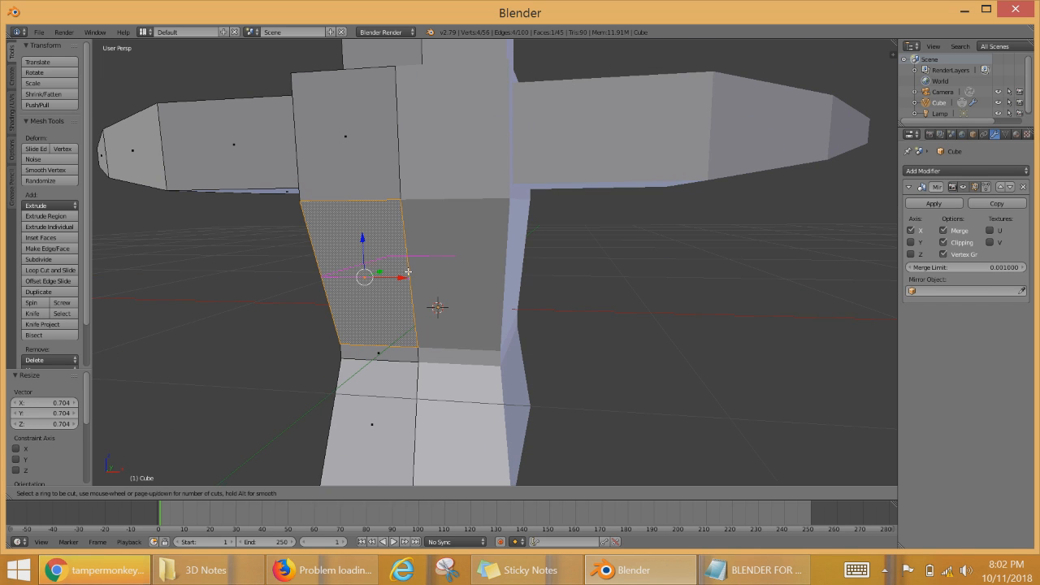
click(382, 280)
click(393, 284)
key(ctrl+r)
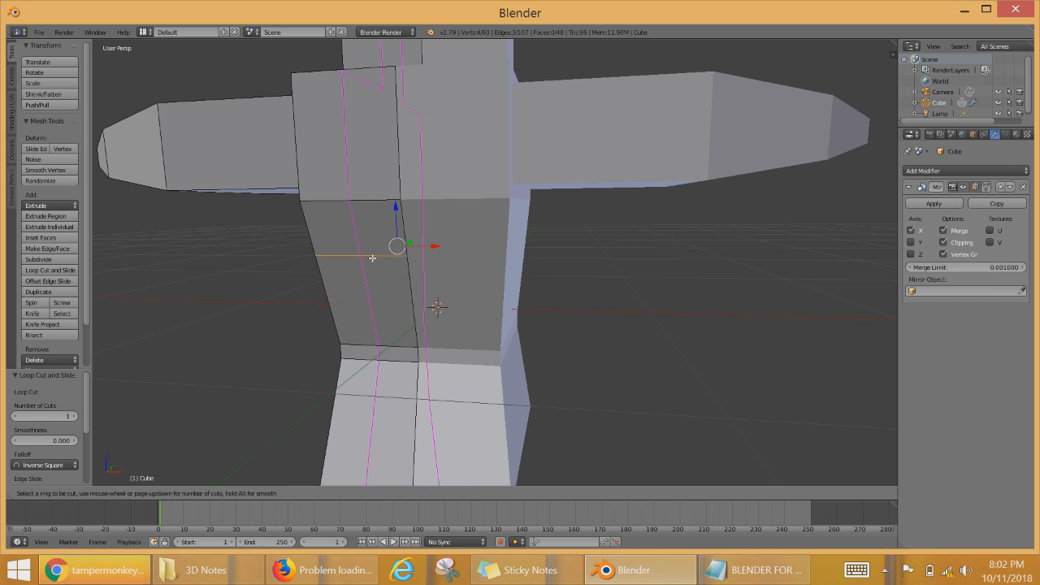
click(398, 291)
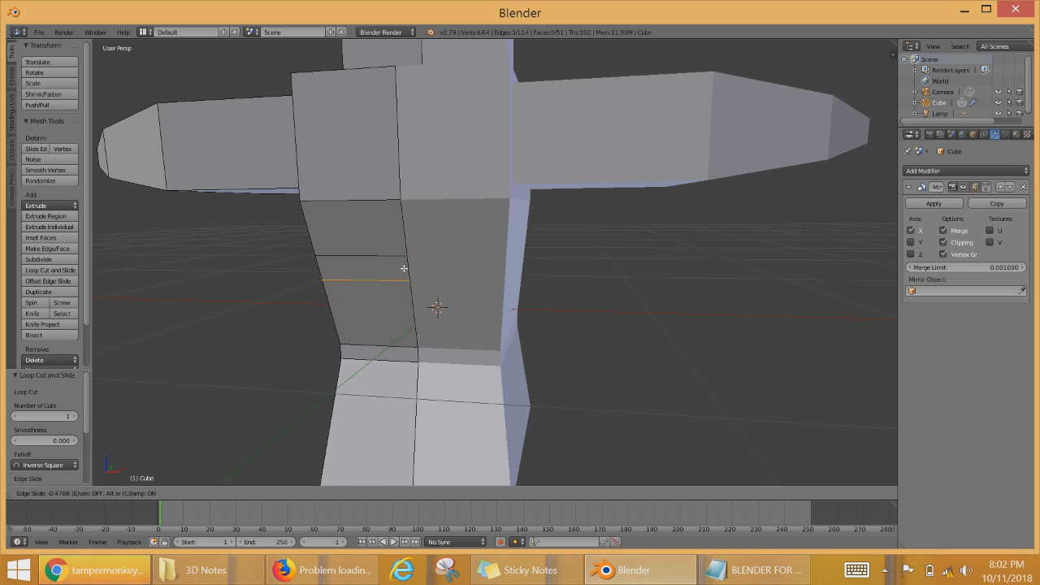
click(404, 268)
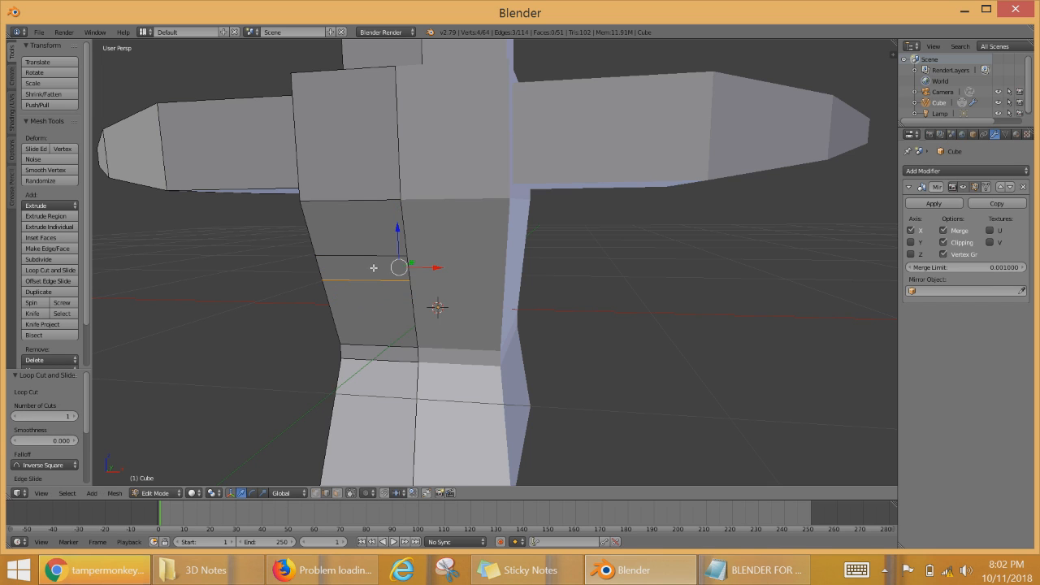
Step: Select the three faces of the band between the two upper handle loop cuts
click(337, 493)
right_click(364, 269)
middle_drag(300, 310, 493, 317)
shift+right_click(403, 284)
shift+right_click(496, 281)
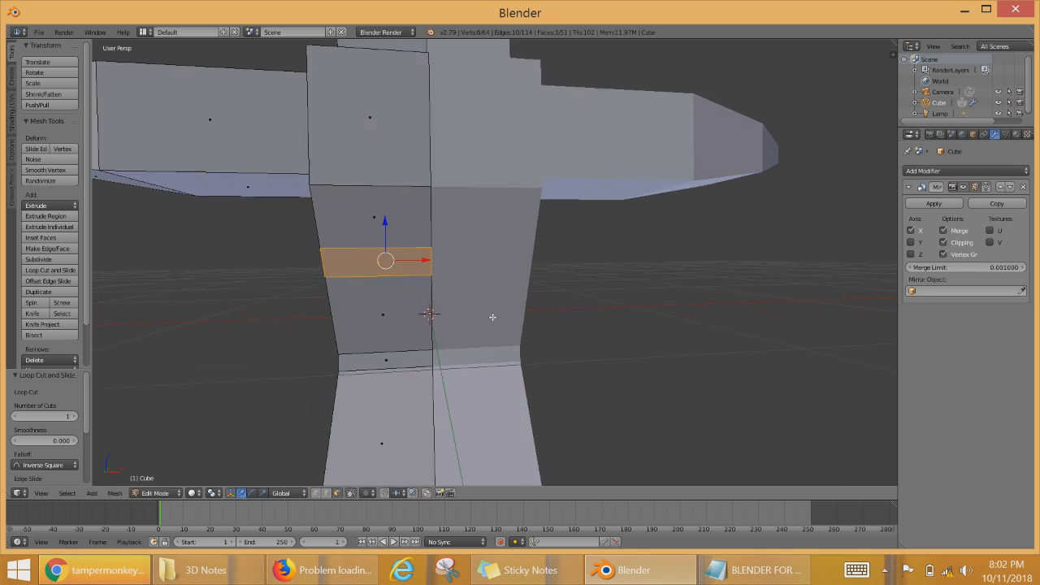
scroll(490, 323, down, 2)
key(ctrl+r)
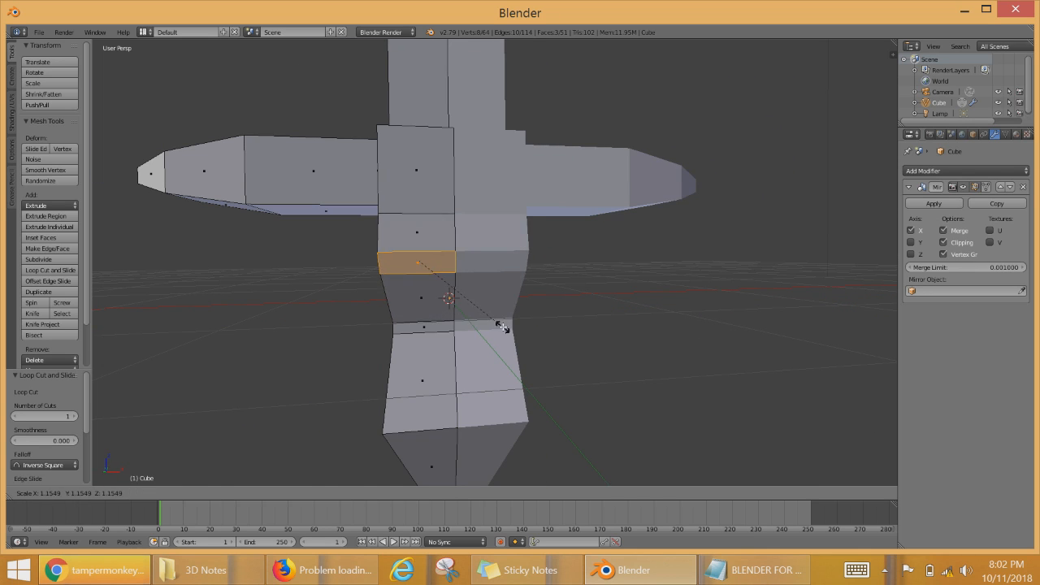
click(492, 329)
click(493, 328)
Step: Extrude the selected upper handle band outward about 0.135 and raise it about 0.050 along Z
key(e)
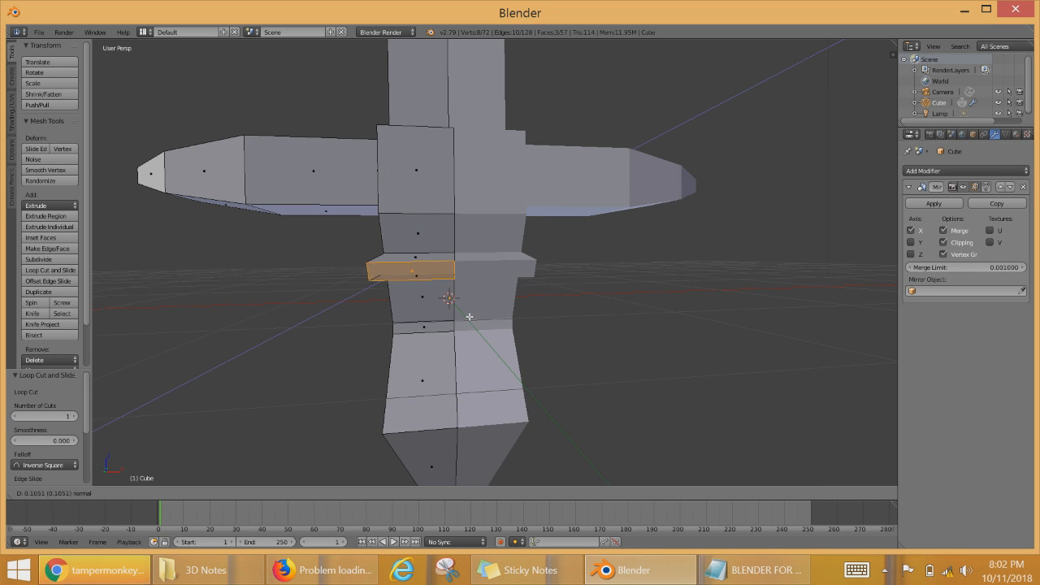
click(460, 317)
middle_drag(460, 317, 596, 312)
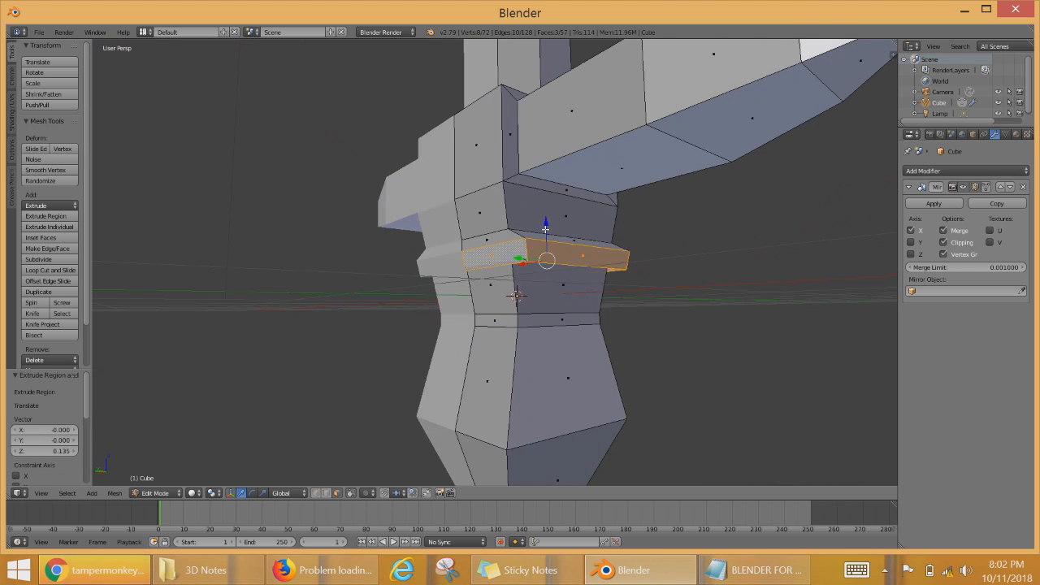
drag(546, 228, 553, 214)
Step: Scale the extruded upper handle band along Z to about 0.447
middle_drag(561, 297, 517, 302)
key(s)
key(z)
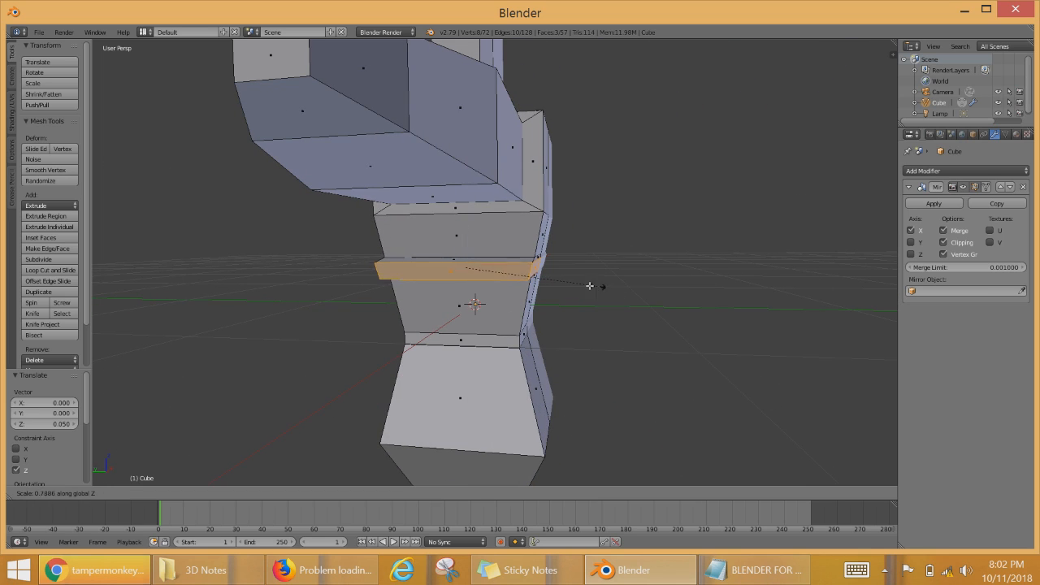
click(538, 282)
middle_drag(593, 310, 728, 297)
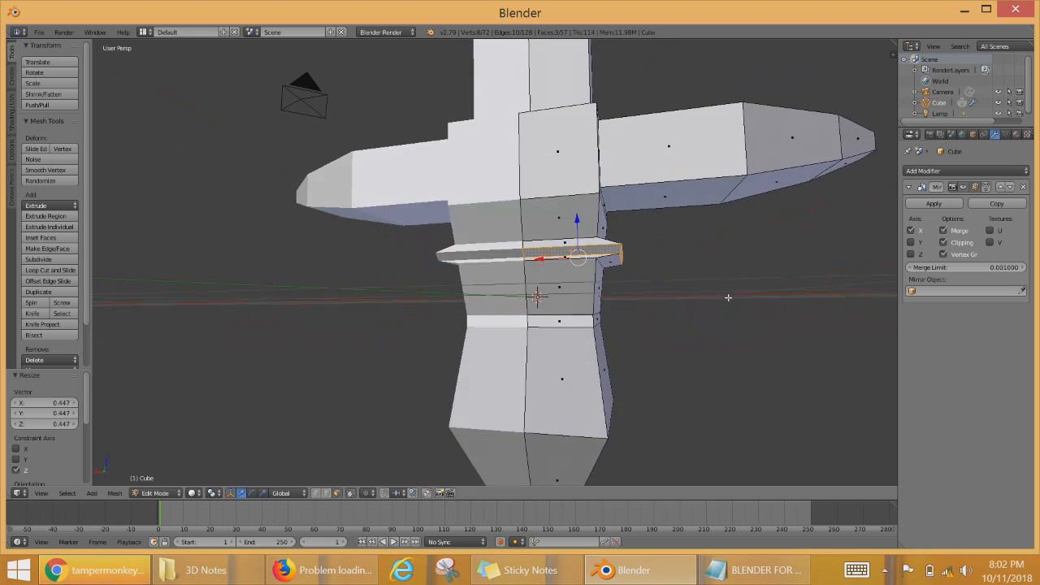
Step: Undo the upper handle band's scaling, raising and extrusion, its face selection, and the two upper handle loop cuts
key(ctrl+z)
key(ctrl+z)
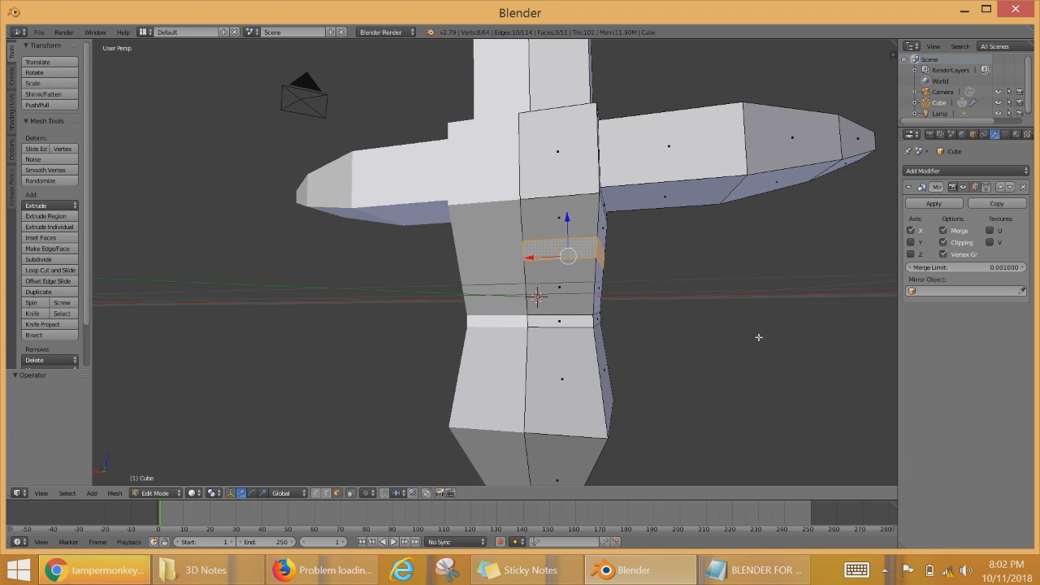
key(ctrl+z)
key(ctrl+z)
key(ctrl+z)
key(ctrl+z)
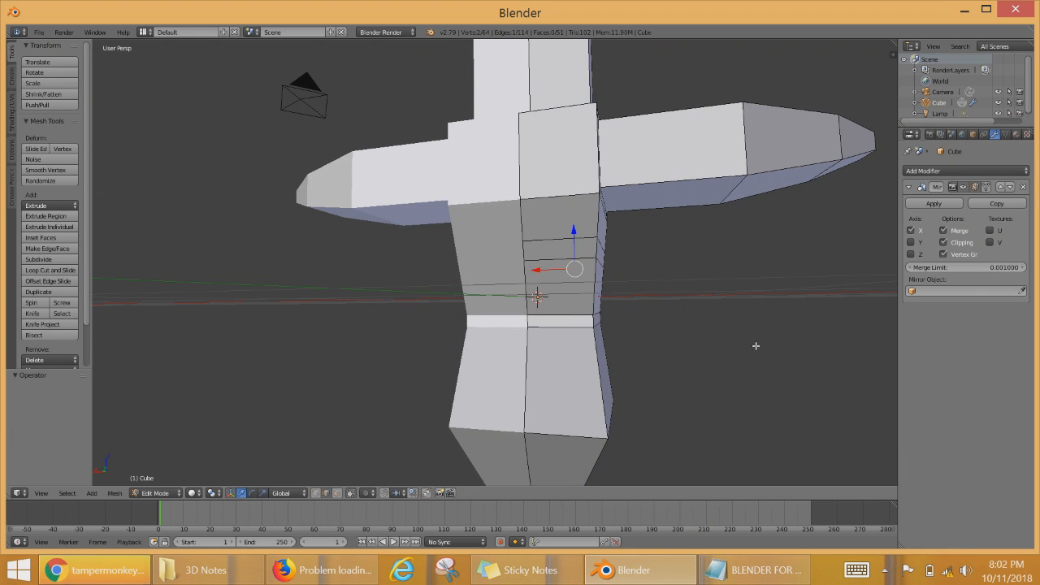
key(ctrl+z)
key(ctrl+z)
key(ctrl+z)
middle_drag(751, 348, 560, 347)
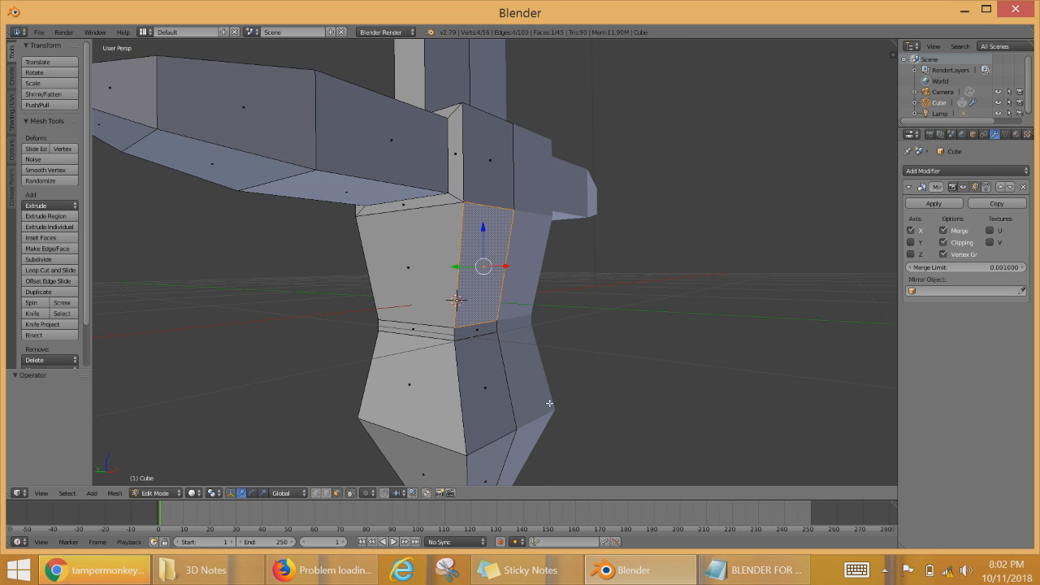
Step: Open the material settings of the sword
scroll(557, 371, down, 2)
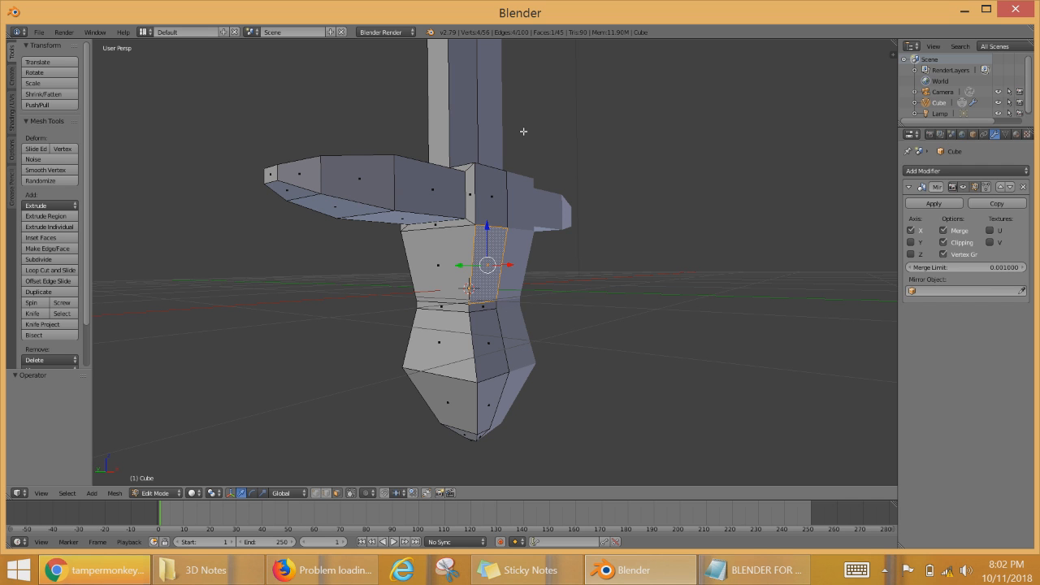
middle_drag(523, 131, 685, 270)
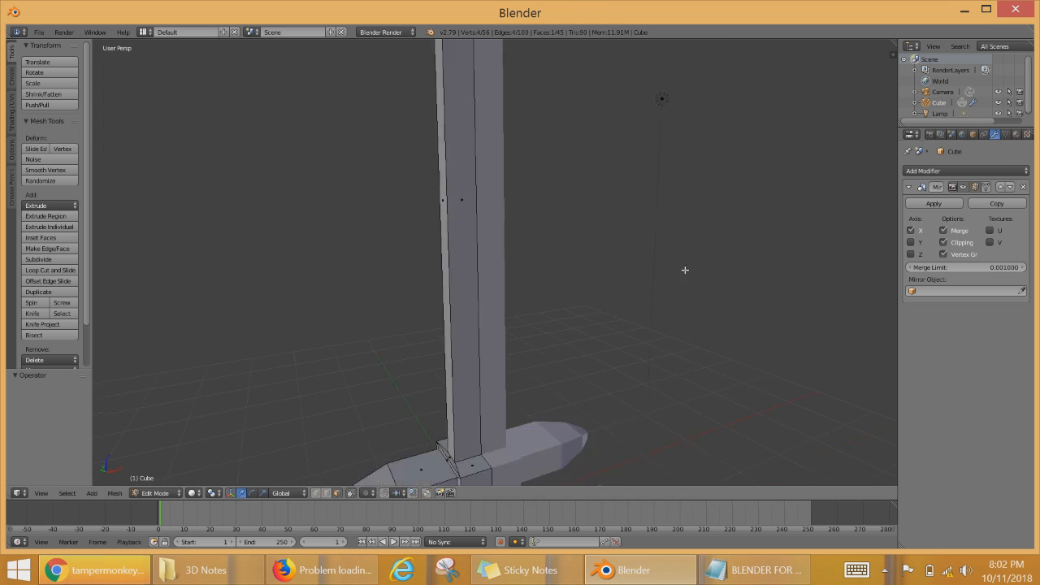
scroll(652, 271, down, 5)
scroll(634, 258, up, 5)
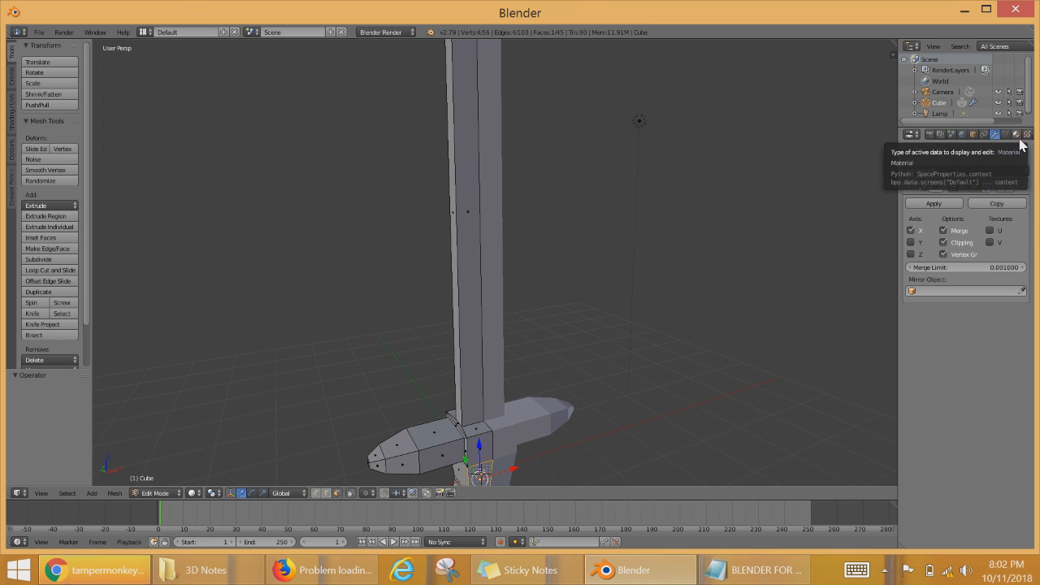
click(1016, 135)
scroll(797, 249, down, 4)
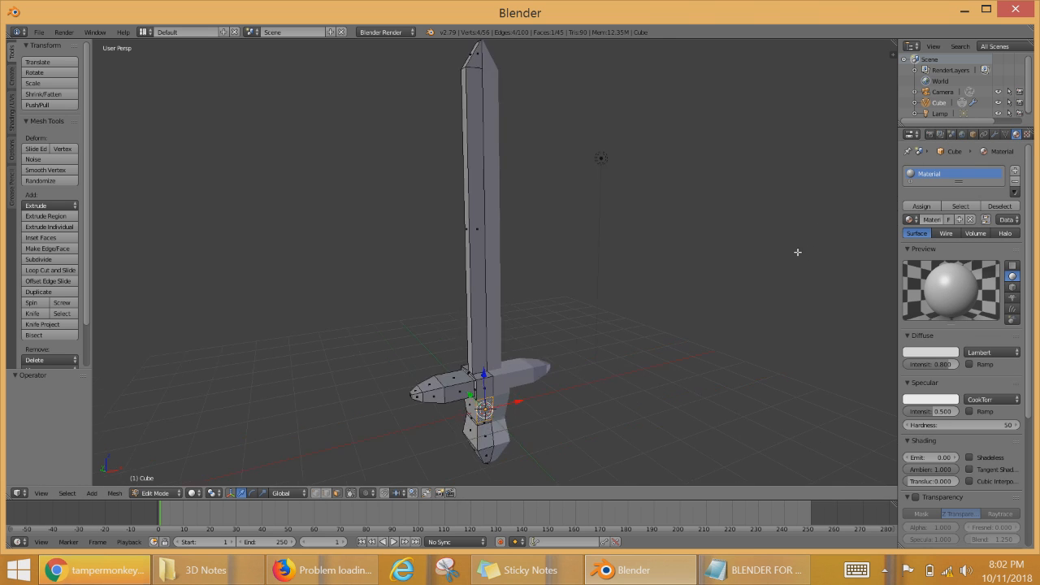
Step: Select the long faces around the blade together with the first face of its tip
middle_drag(569, 314, 599, 325)
scroll(598, 325, up, 5)
middle_drag(641, 285, 494, 285)
scroll(667, 300, down, 2)
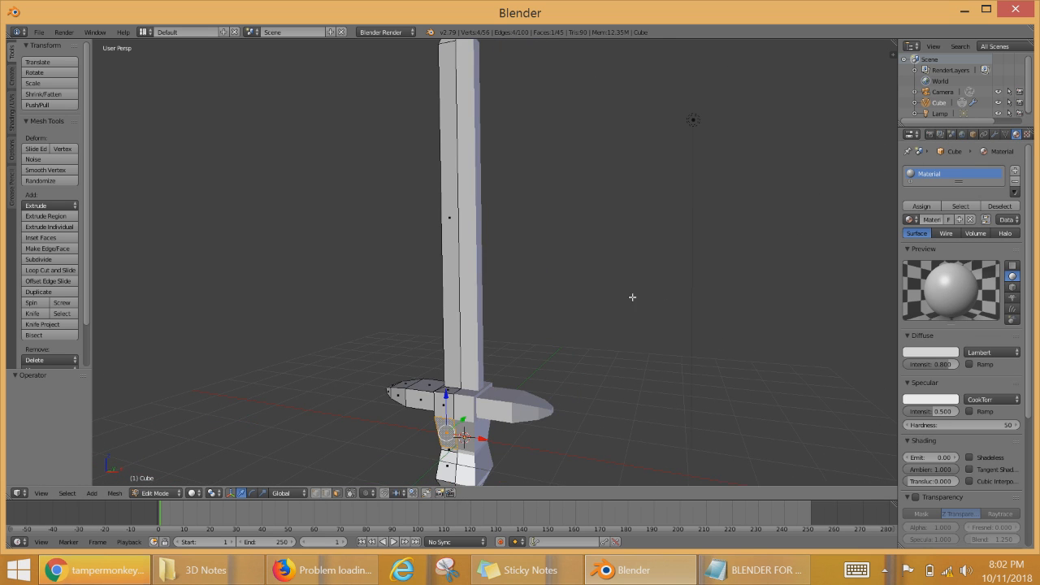
scroll(632, 298, down, 3)
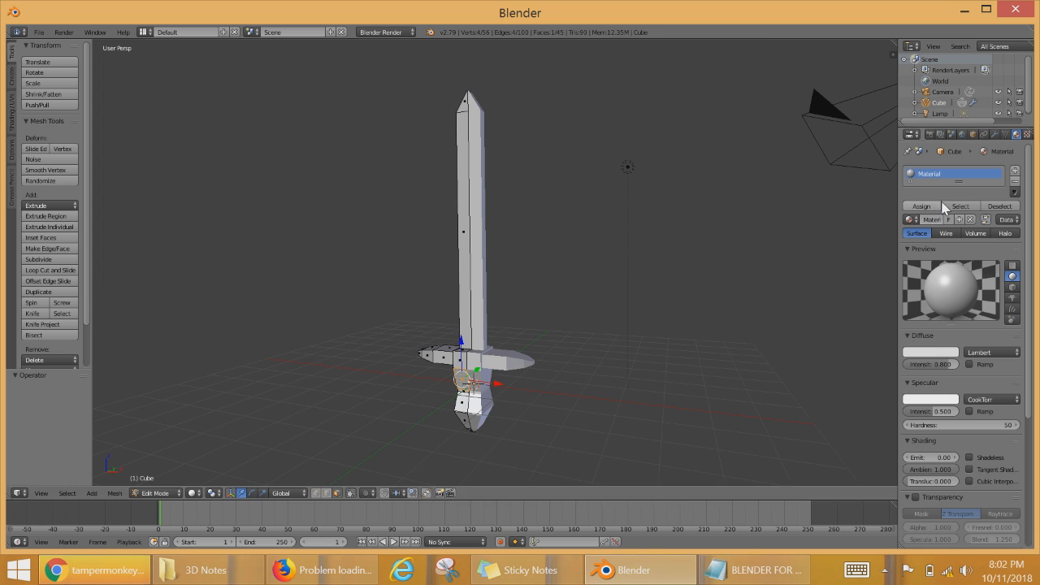
right_click(468, 228)
middle_drag(468, 230, 628, 285)
scroll(492, 302, up, 3)
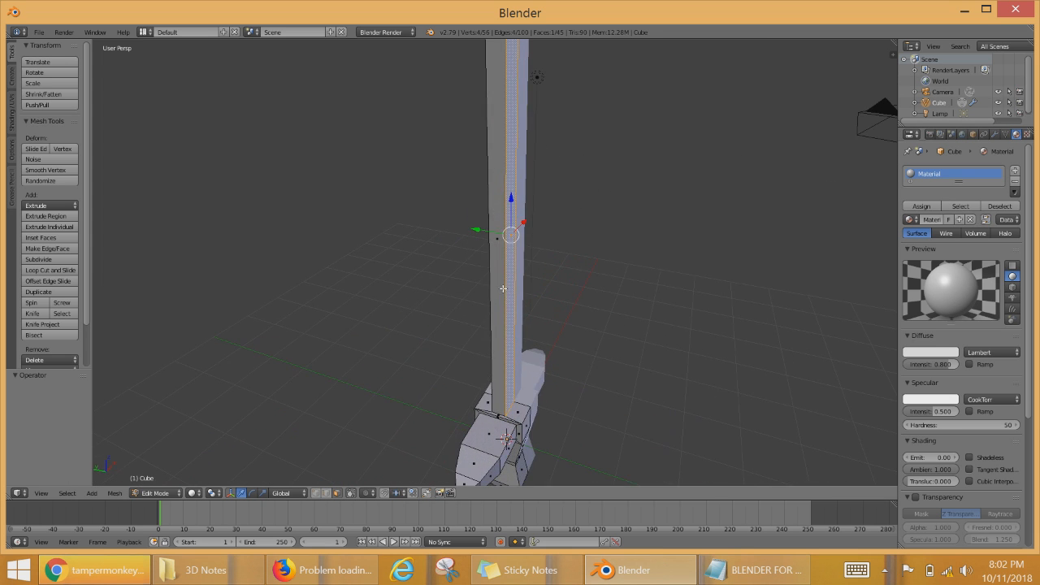
shift+right_click(493, 274)
middle_drag(493, 274, 578, 268)
shift+right_click(549, 248)
middle_drag(614, 216, 568, 344)
shift+right_click(465, 330)
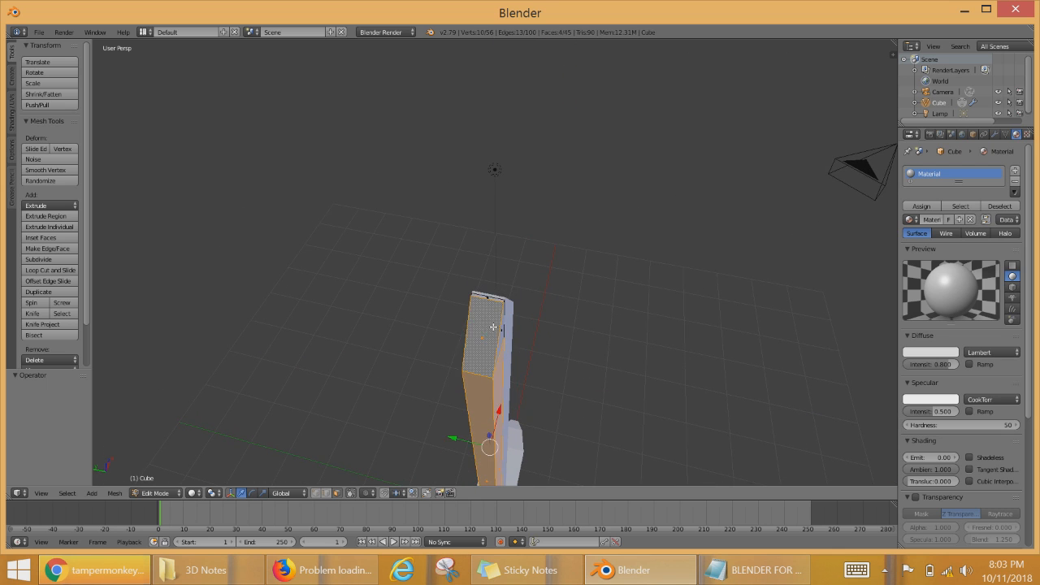
Step: Extend the selection to the remaining faces of the blade tip
middle_drag(465, 330, 576, 200)
shift+right_click(428, 246)
shift+right_click(449, 267)
shift+right_click(684, 159)
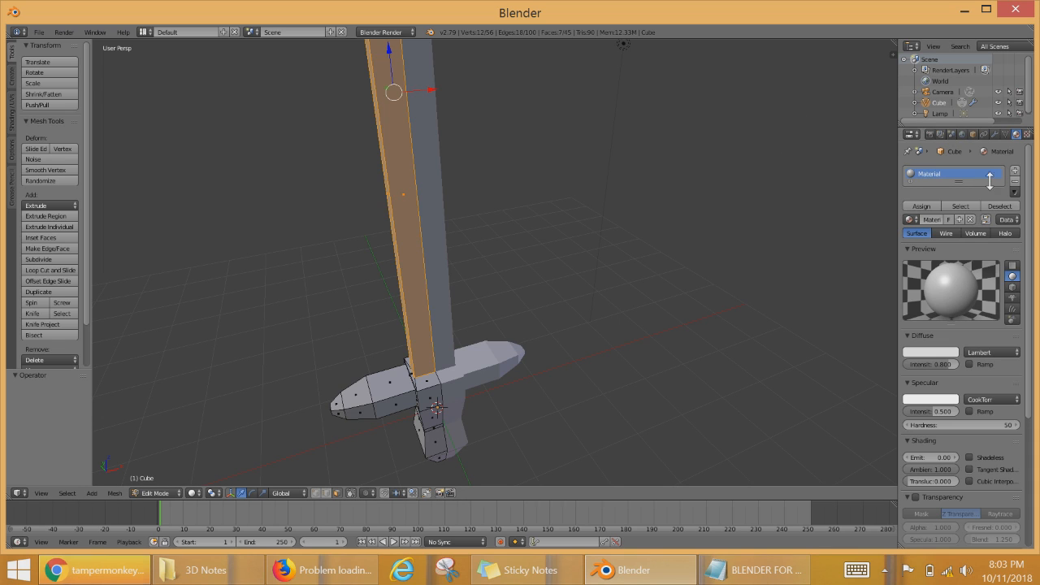
double_click(934, 175)
text(b)
key(Return)
key(ctrl+z)
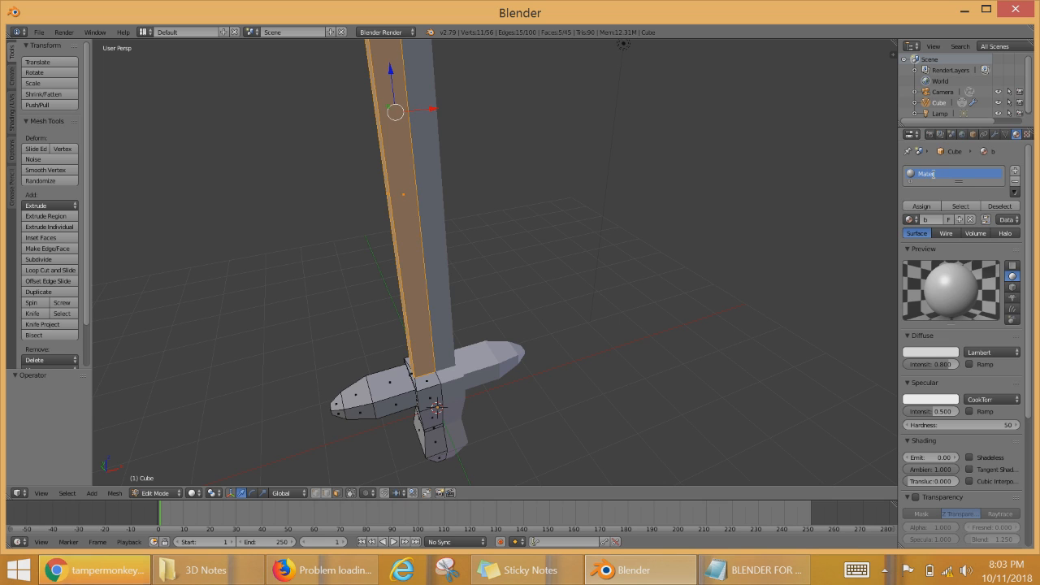
text(ial)
key(Return)
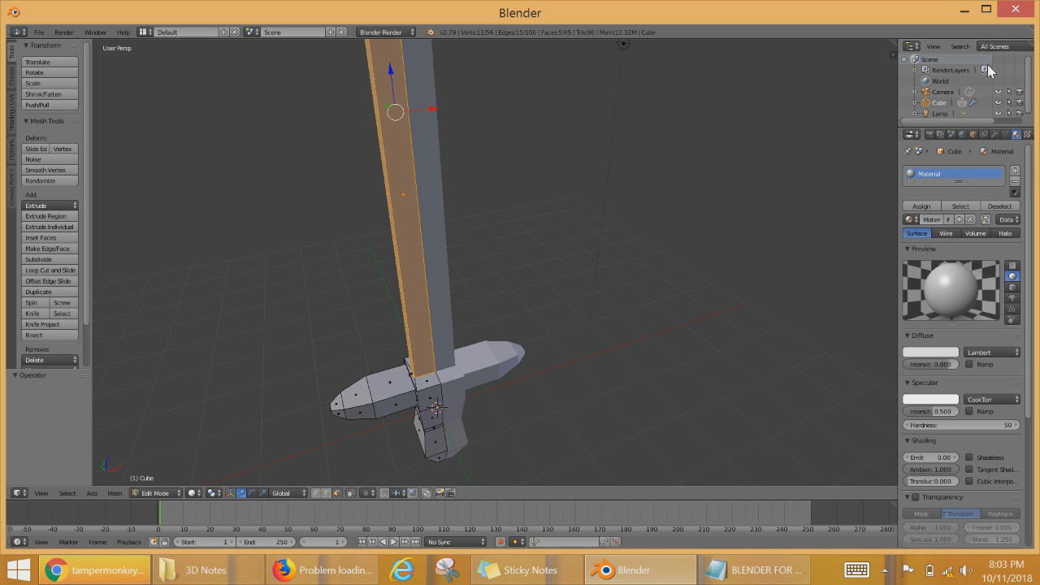
Step: Add a second material slot, create a new material in it and name it Bladdee
click(1015, 174)
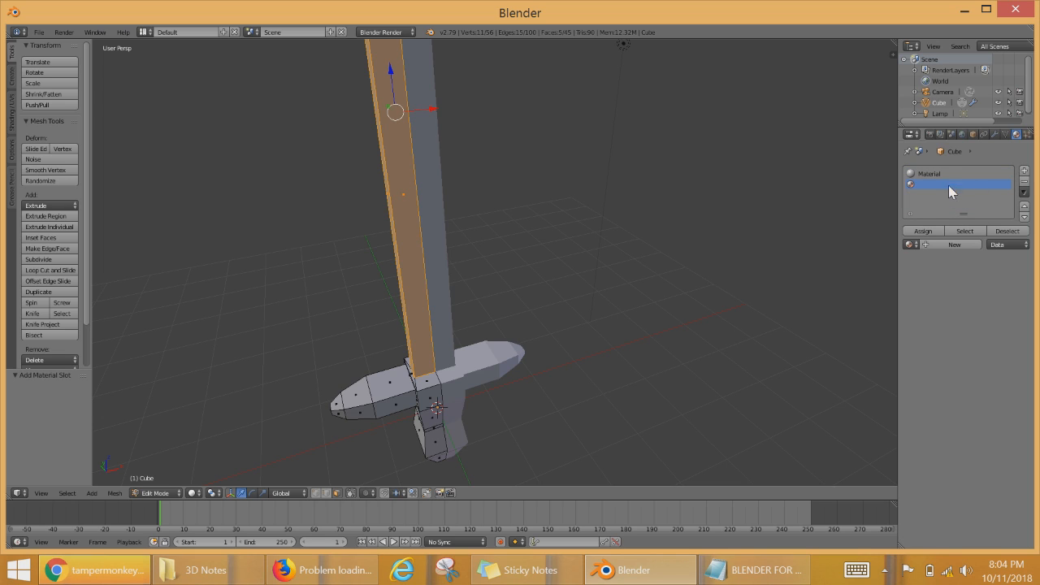
click(933, 243)
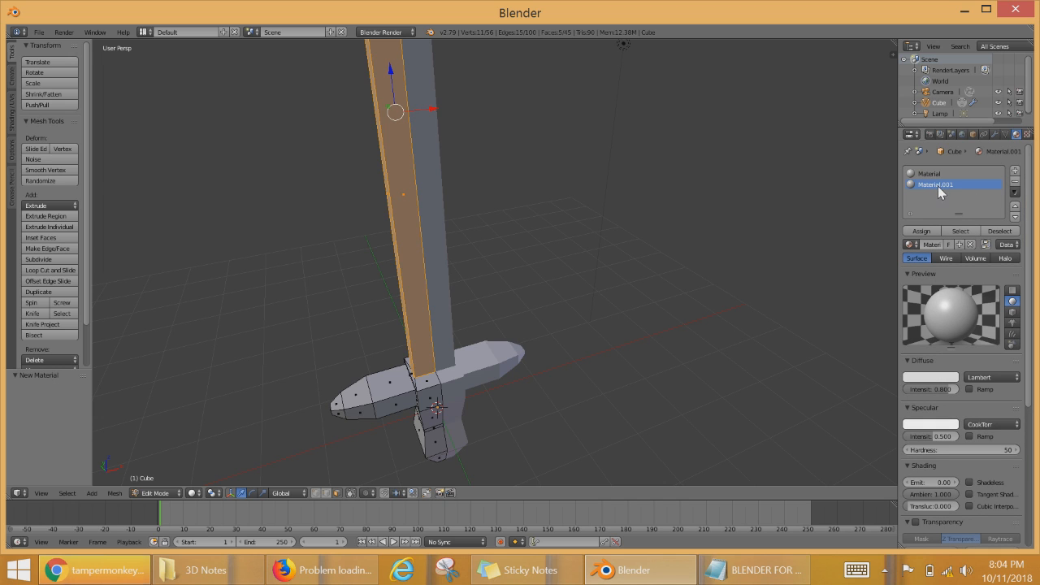
double_click(938, 187)
text(Bl)
text(aade)
key(Return)
double_click(940, 185)
text(B)
Step: Set the Bladdee material's diffuse colour to a saturated blue, about R 0.020, G 0.078, B 0.800
scroll(943, 311, down, 2)
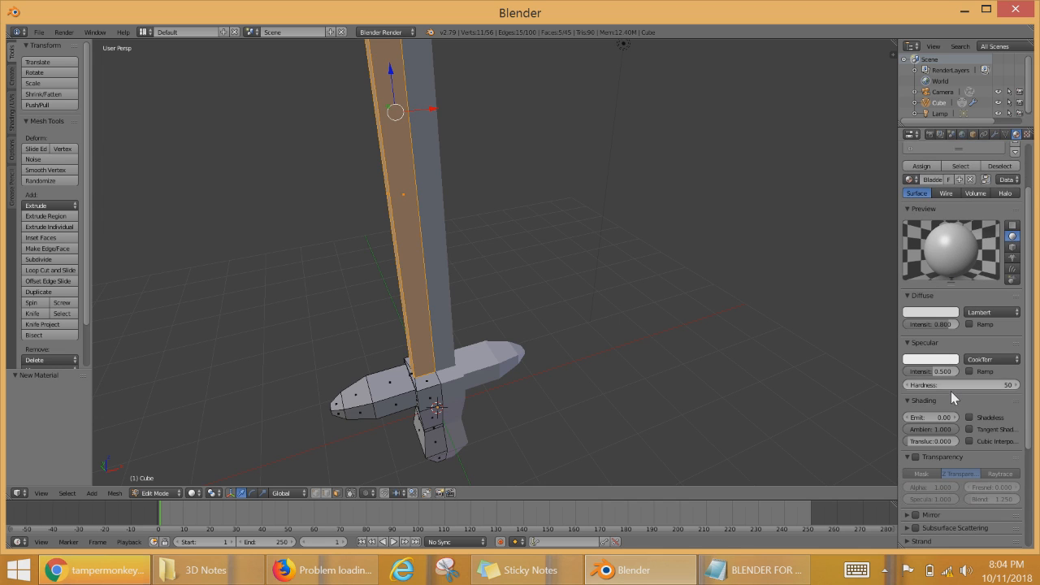
scroll(932, 275, up, 2)
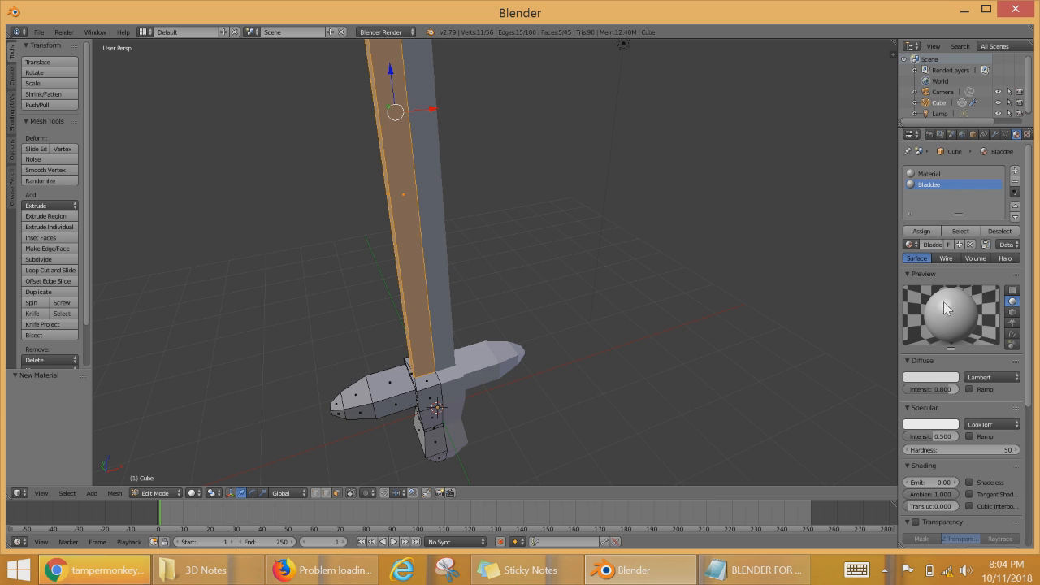
scroll(944, 301, down, 7)
scroll(950, 403, up, 7)
click(933, 382)
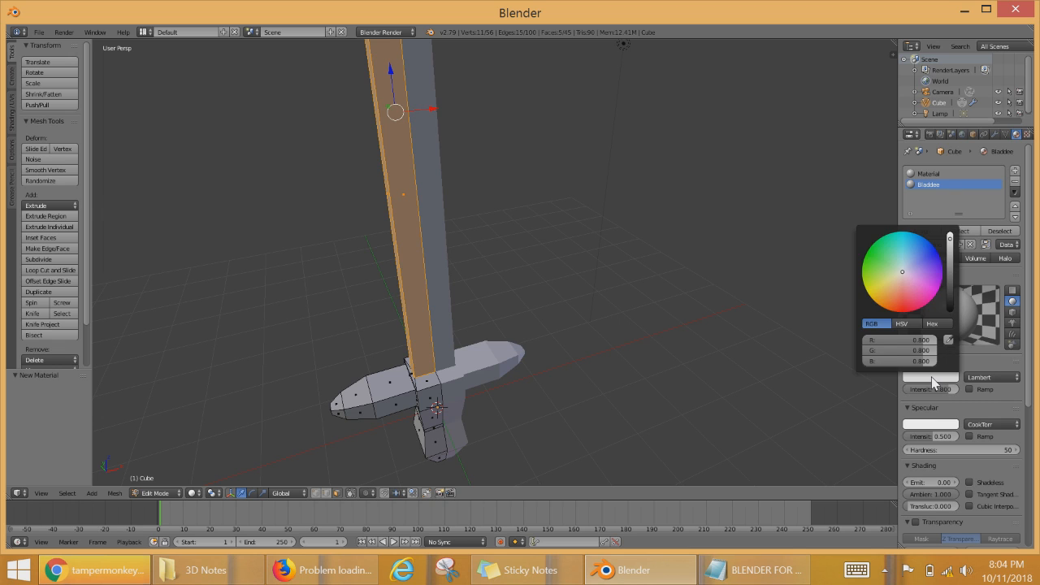
click(937, 380)
mouse_move(902, 272)
mouse_down()
mouse_move(927, 276)
mouse_move(913, 275)
mouse_move(926, 249)
mouse_up()
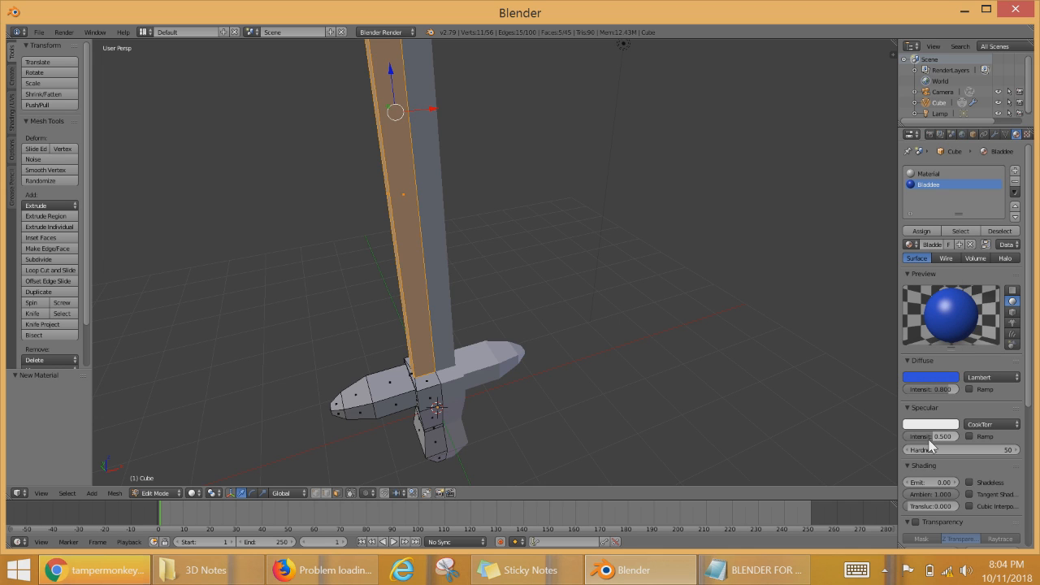
Step: Set the Bladdee material's specular intensity to 1
click(929, 439)
text(1)
key(Return)
Step: Add the missing faces at the blade tip to the blade selection
scroll(477, 344, up, 2)
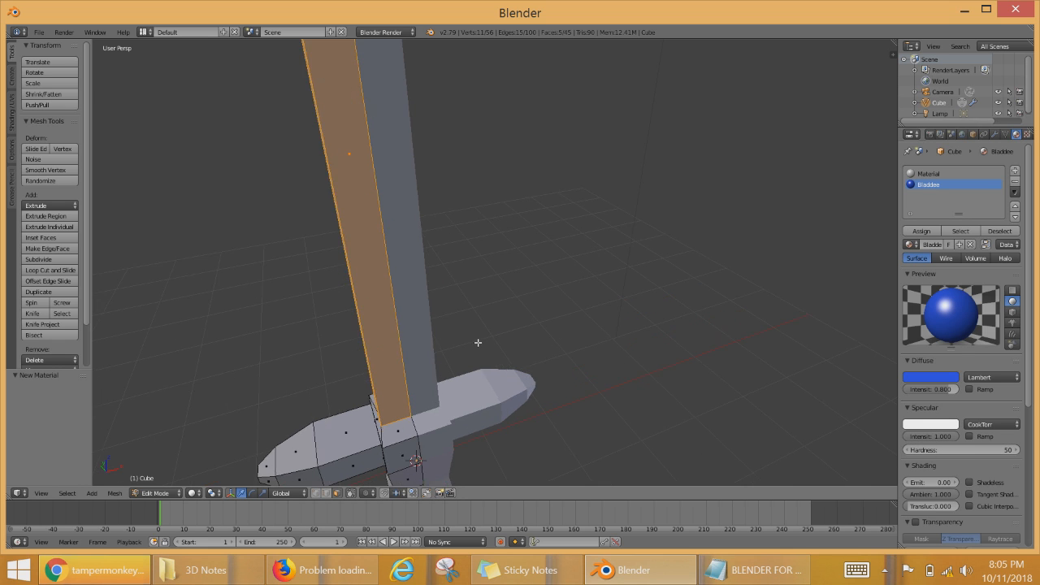
scroll(483, 334, down, 8)
scroll(490, 309, up, 7)
shift+middle_drag(516, 248, 589, 466)
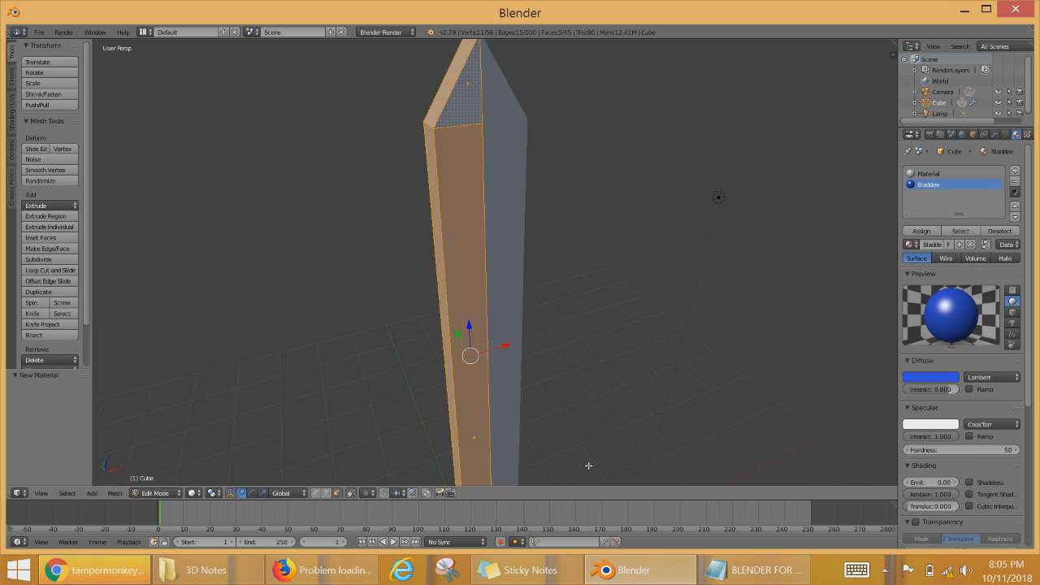
scroll(469, 325, down, 2)
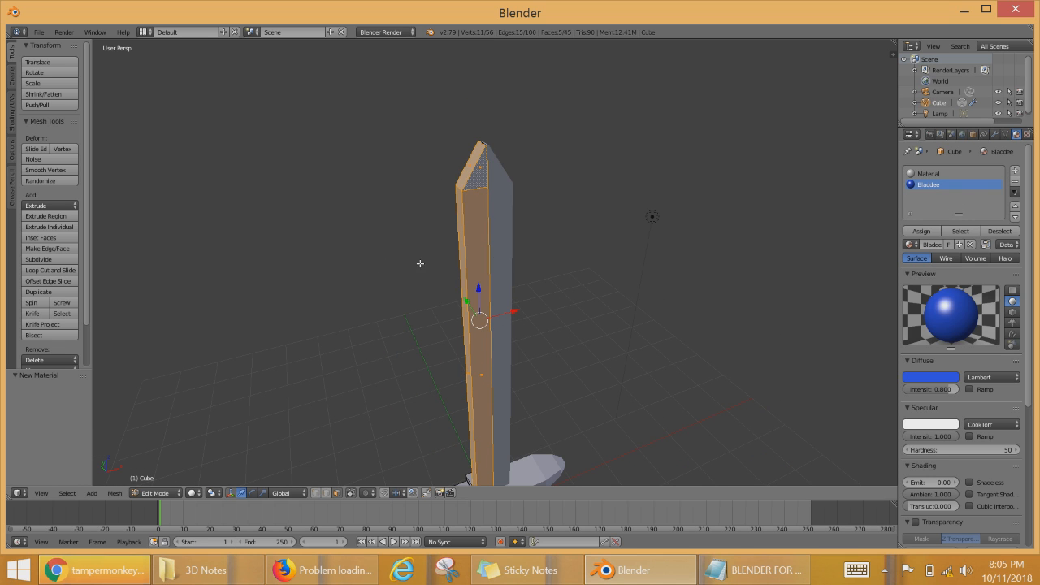
middle_drag(494, 208, 679, 89)
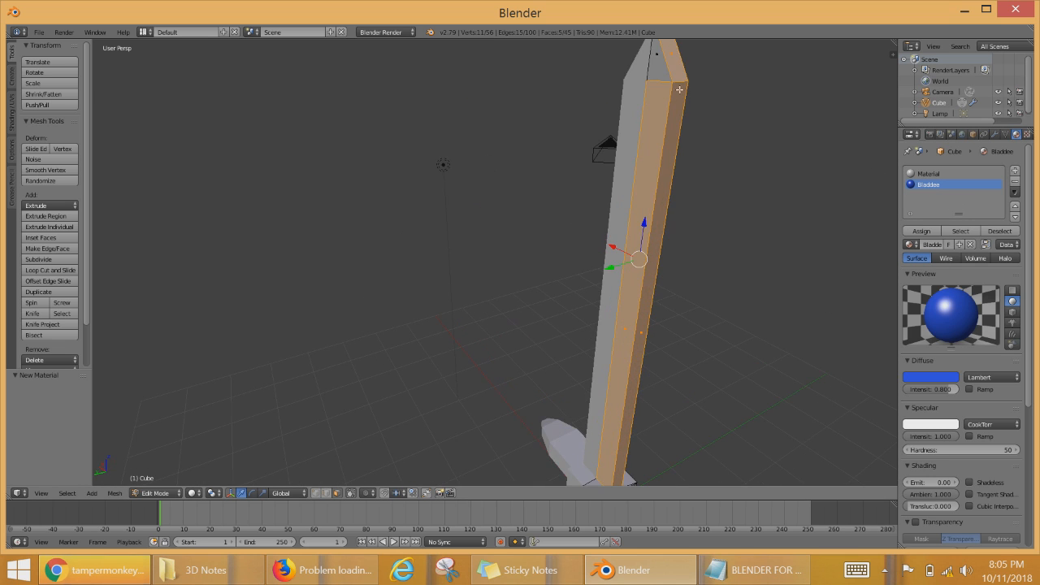
shift+right_click(659, 61)
middle_drag(702, 198, 520, 225)
shift+right_click(485, 212)
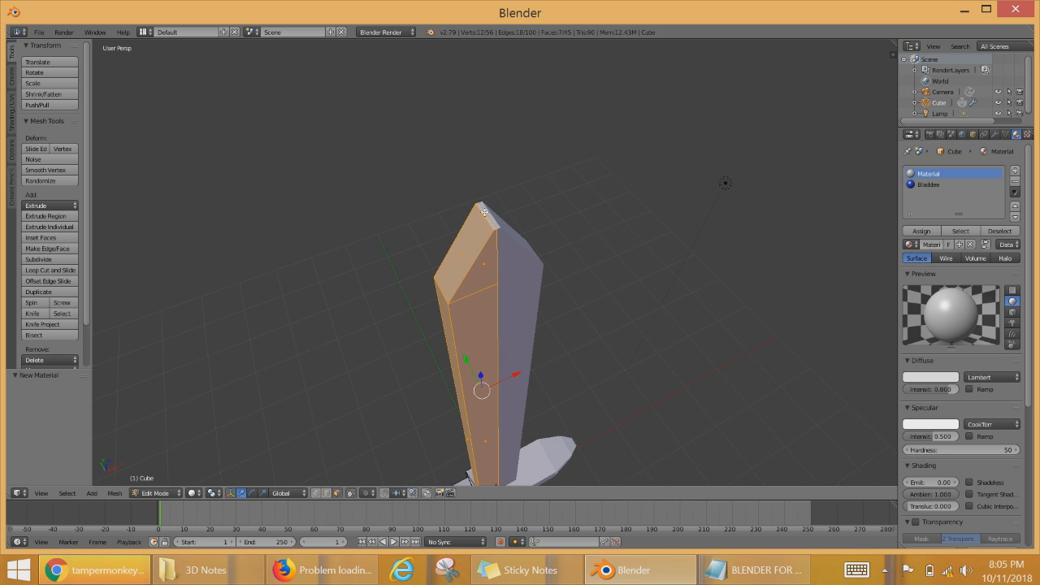
Step: Assign the Bladdee material to the selected blade faces and clear the selection
click(926, 186)
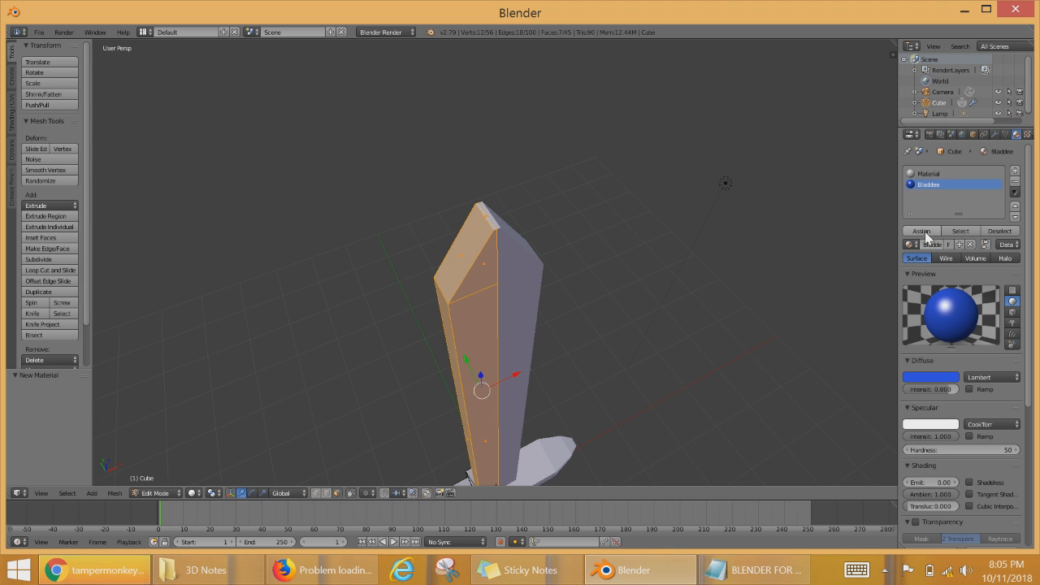
click(925, 233)
middle_drag(717, 348, 636, 368)
right_click(439, 453)
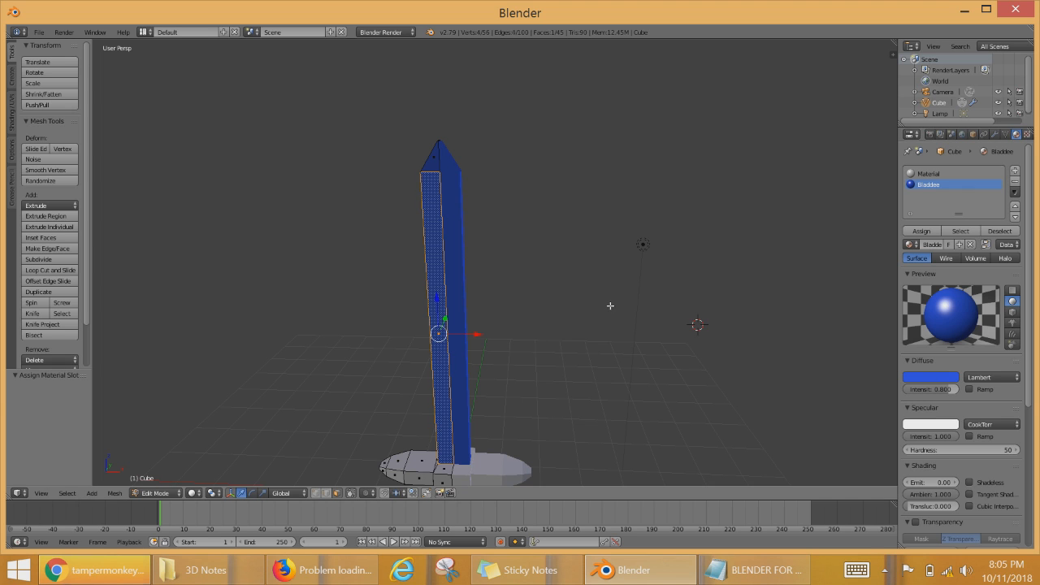
key(a)
Step: Change the Bladdee material's diffuse colour to a bright cyan, trying a pale grey-green first
click(947, 377)
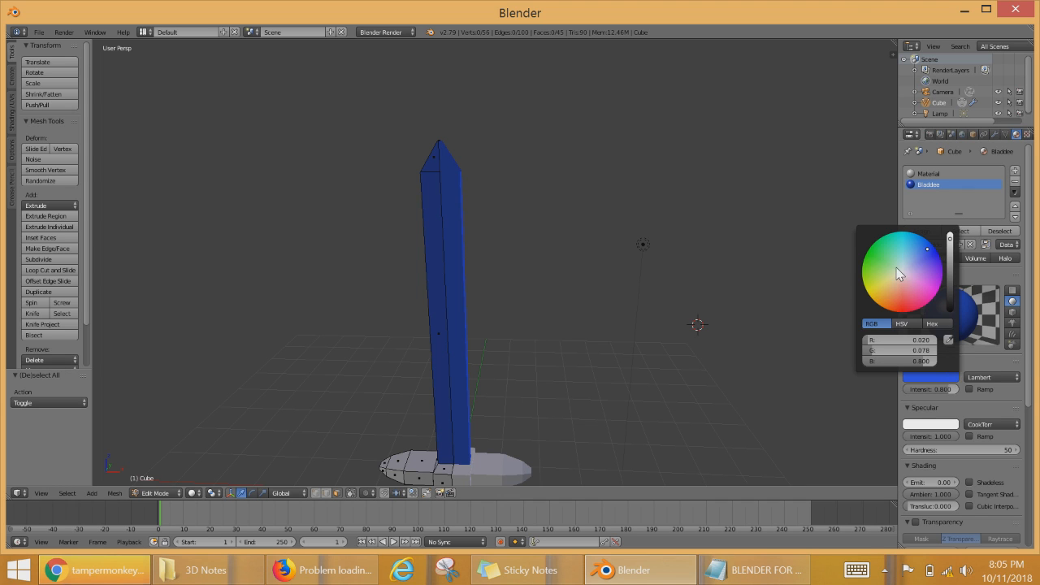
mouse_move(900, 275)
mouse_down()
mouse_move(884, 262)
mouse_move(869, 278)
mouse_move(917, 259)
mouse_move(882, 277)
mouse_move(917, 289)
mouse_move(922, 272)
mouse_move(902, 260)
mouse_move(902, 272)
mouse_up()
middle_drag(653, 447, 627, 334)
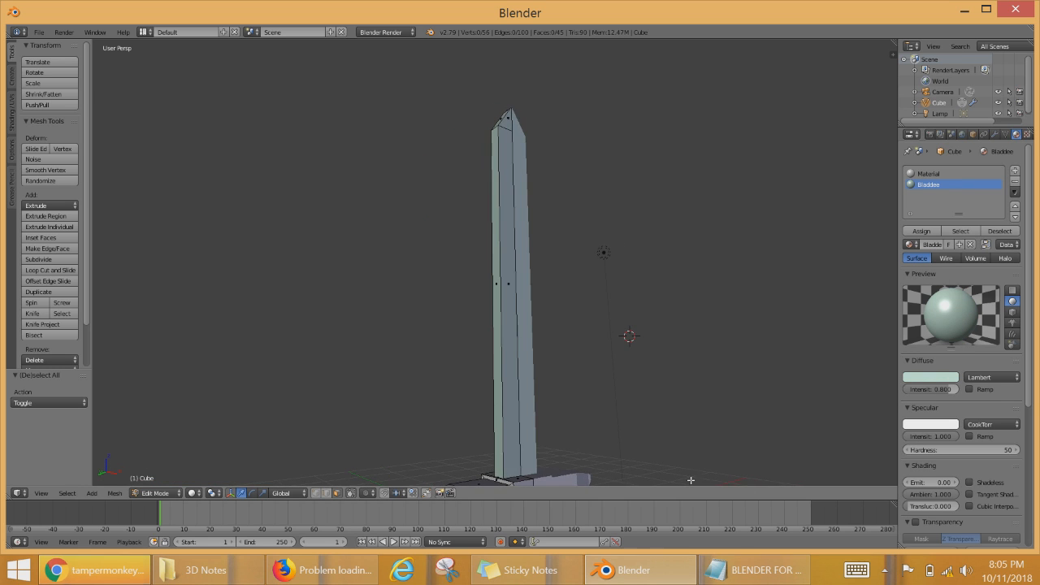
scroll(683, 323, up, 4)
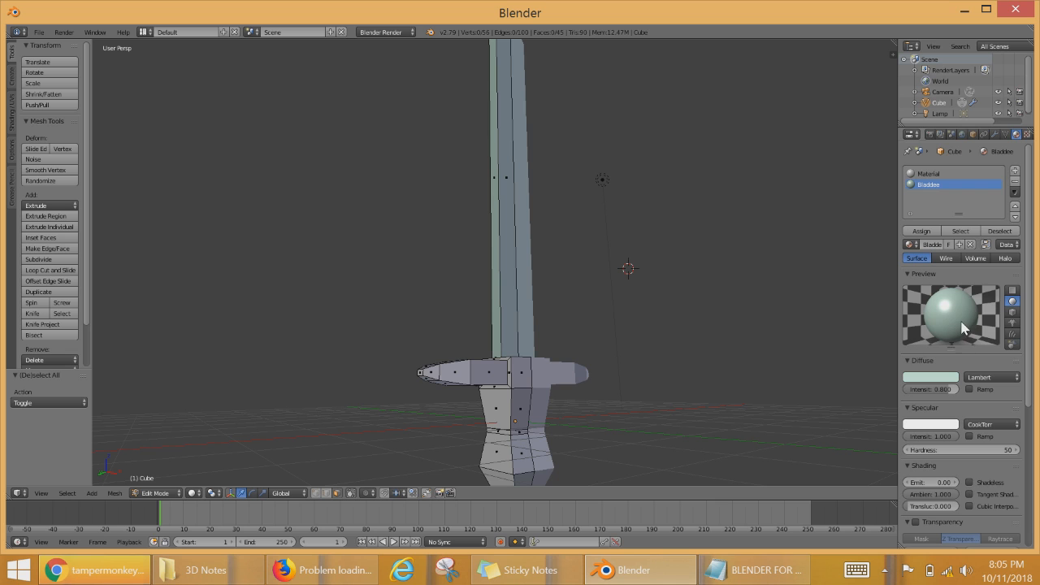
click(943, 379)
drag(911, 265, 908, 232)
middle_drag(720, 279, 684, 333)
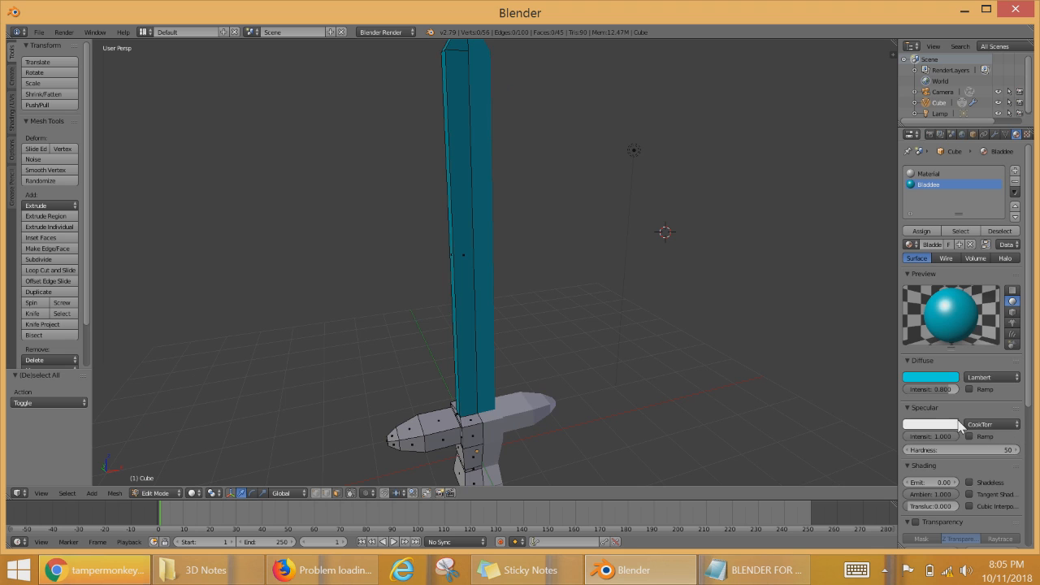
Step: Raise the Bladdee material's diffuse intensity to 1.000
drag(950, 390, 967, 390)
middle_drag(756, 382, 712, 378)
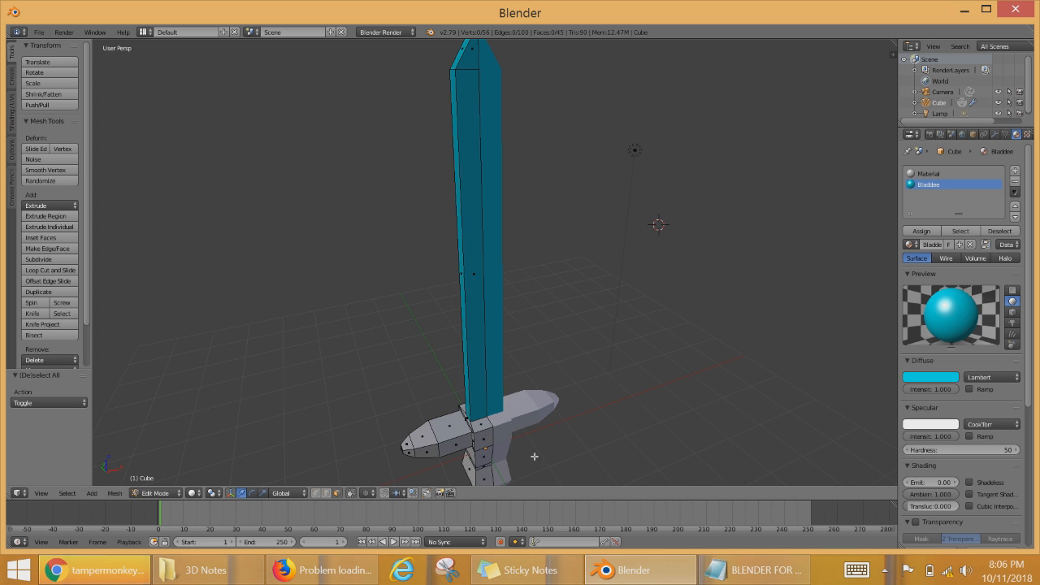
shift+middle_drag(650, 444, 690, 163)
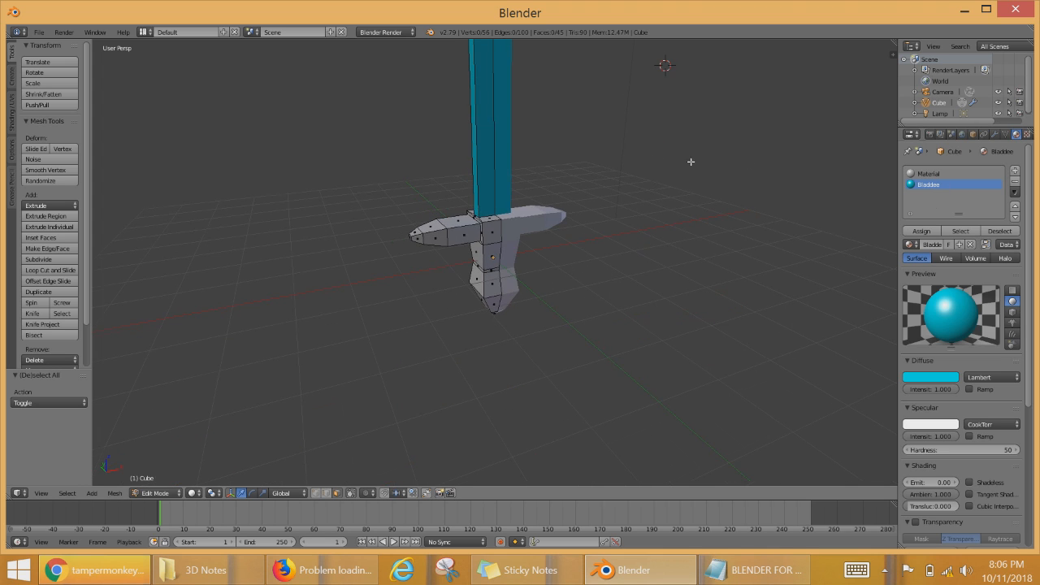
Step: Add a new material slot to the sword with a new material named Sword Handle
click(1015, 172)
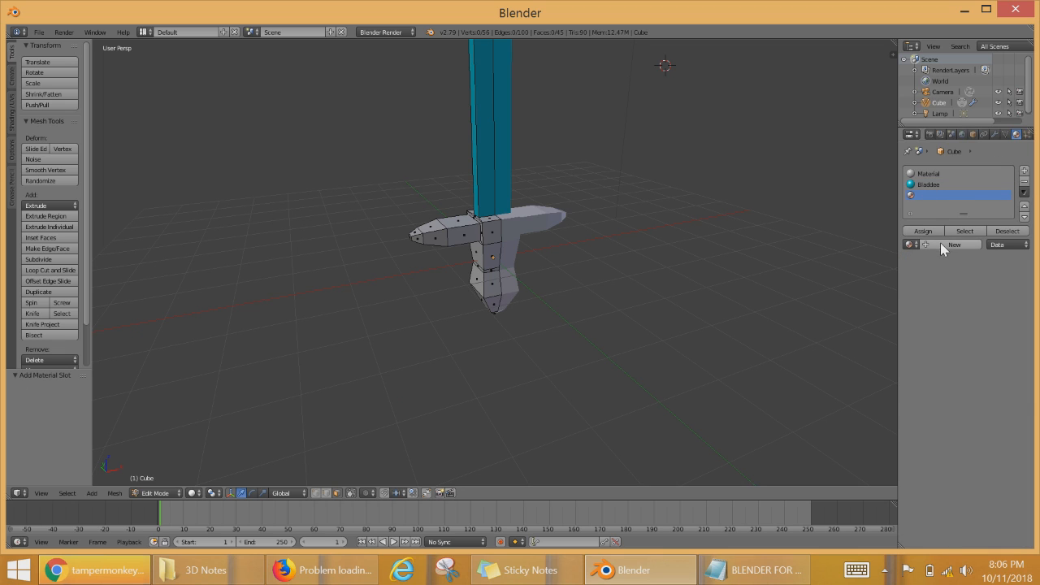
click(936, 244)
double_click(933, 195)
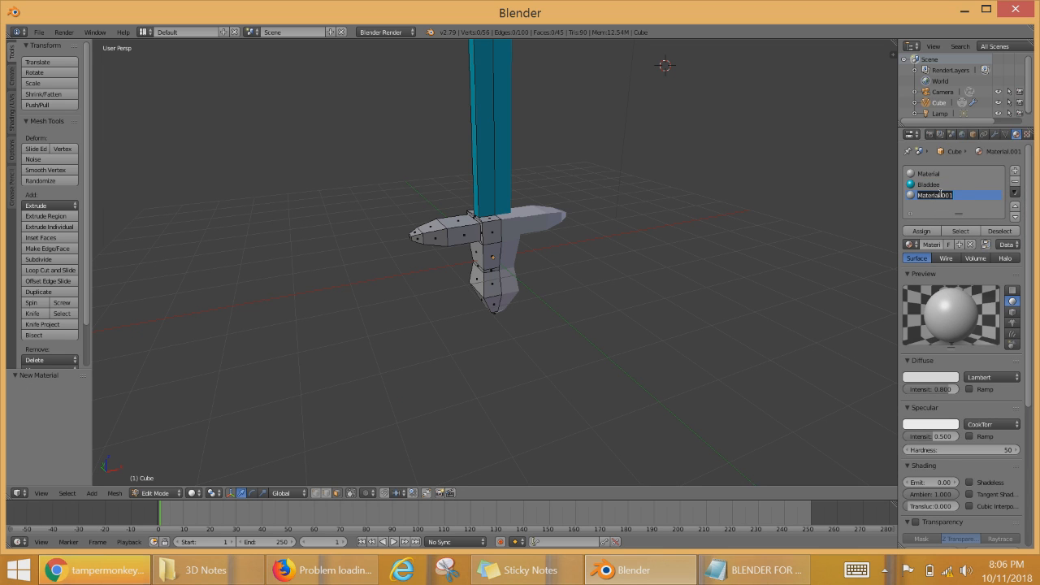
text(Sword Handle)
key(Return)
Step: Select the whole connected mesh half of the sword from a handle face and switch to wireframe display
right_click(490, 240)
right_click(486, 257)
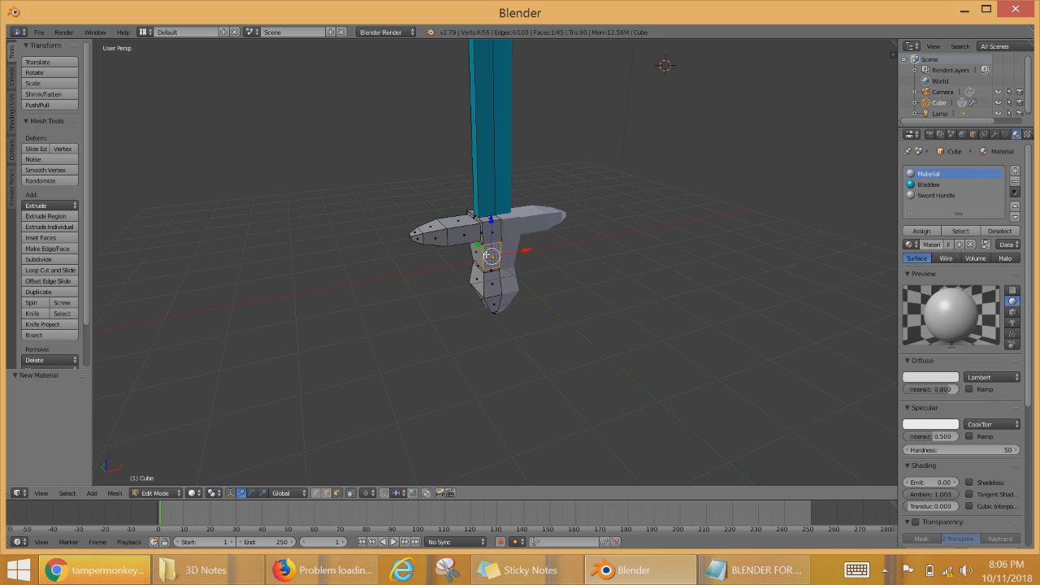
key(l)
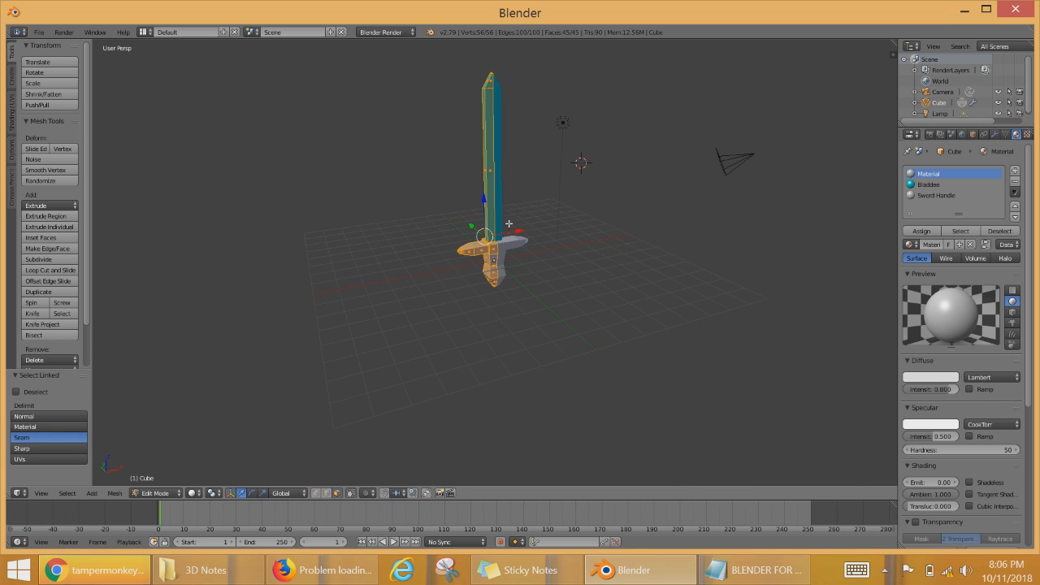
middle_drag(606, 171, 604, 376)
scroll(604, 375, down, 4)
middle_drag(572, 325, 503, 288)
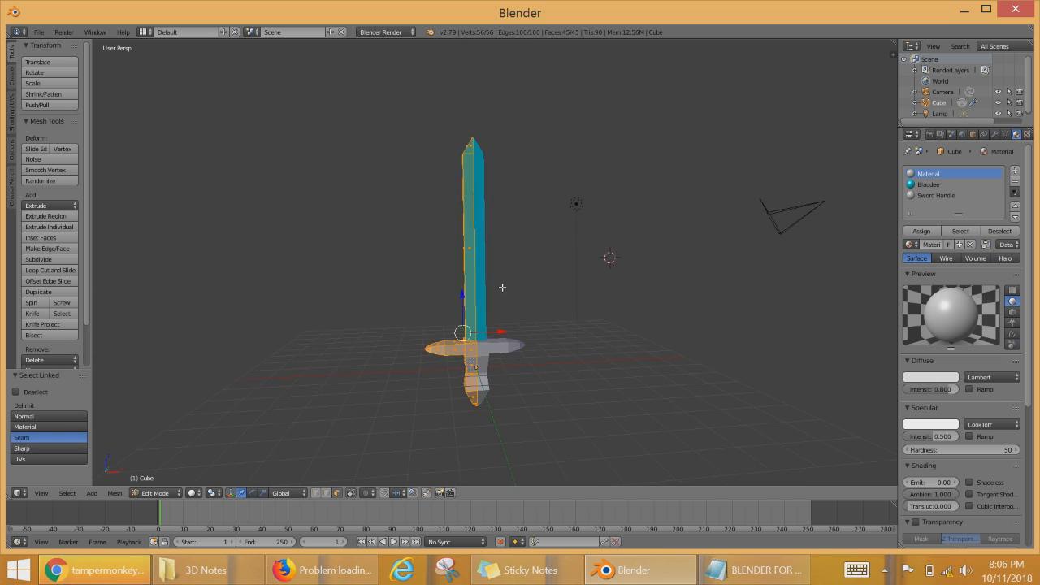
middle_drag(524, 336, 495, 314)
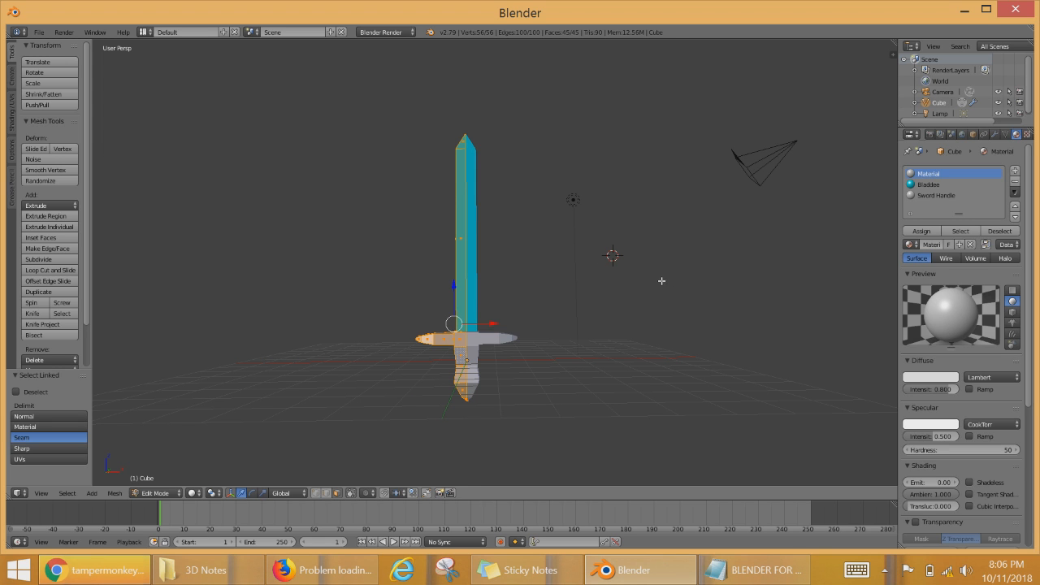
key(z)
scroll(479, 253, up, 2)
middle_drag(494, 287, 526, 323)
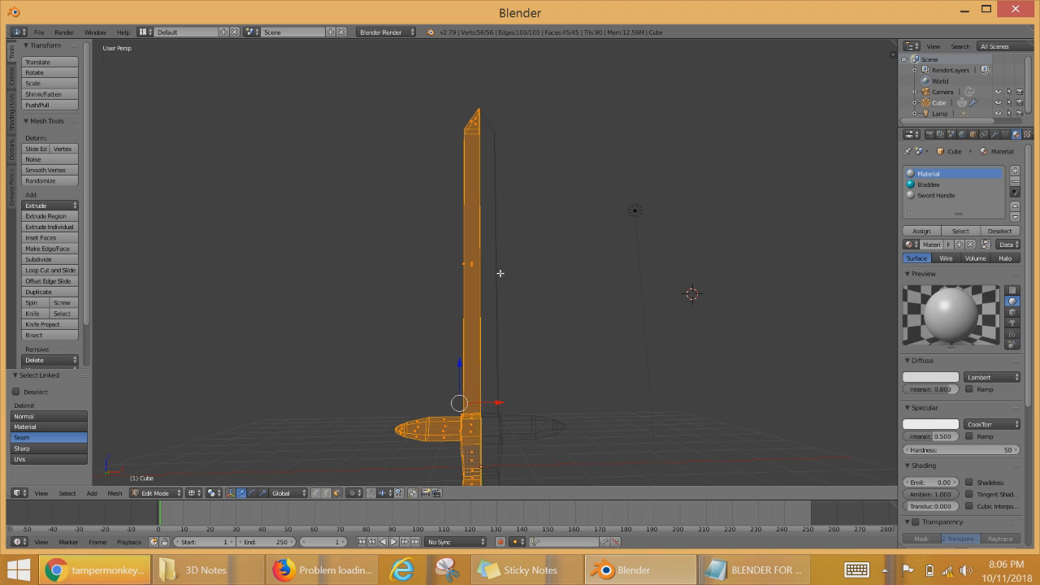
Step: Try to remove the blade faces from the selection with a border selection
key(b)
drag(307, 66, 662, 397)
key(b)
drag(349, 84, 635, 407)
Step: Deselect all blade faces with an enlarged circle selection, keeping the crossguard and handle faces selected
key(c)
scroll(520, 267, down, 6)
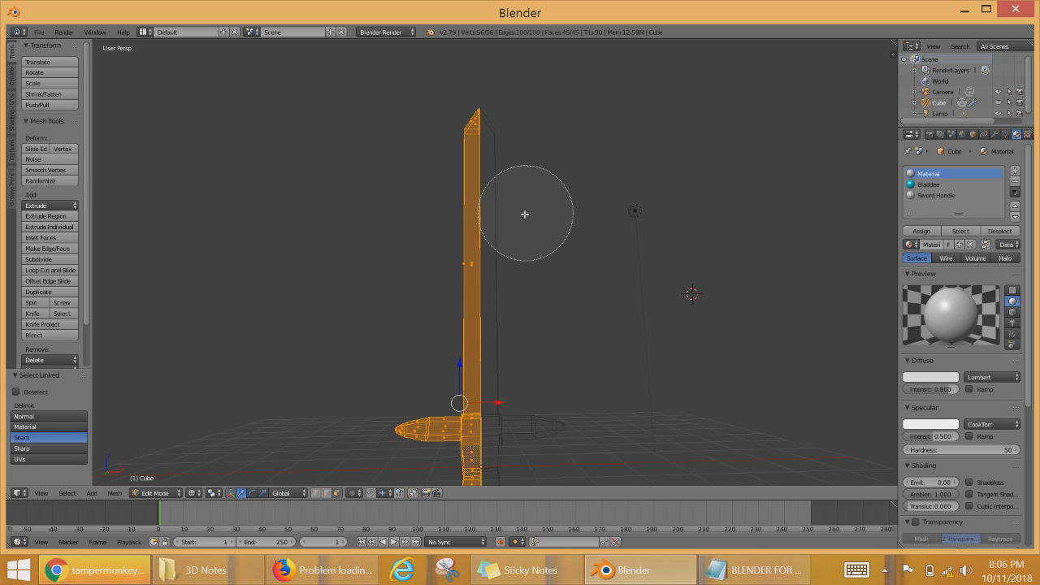
scroll(485, 272, down, 1)
scroll(485, 278, up, 2)
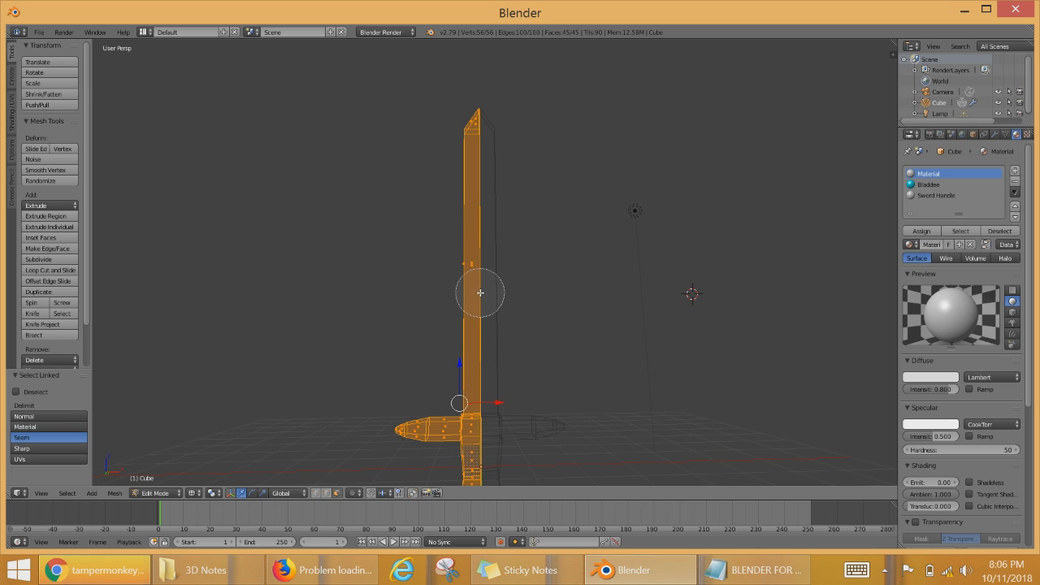
scroll(455, 276, down, 8)
scroll(445, 273, up, 8)
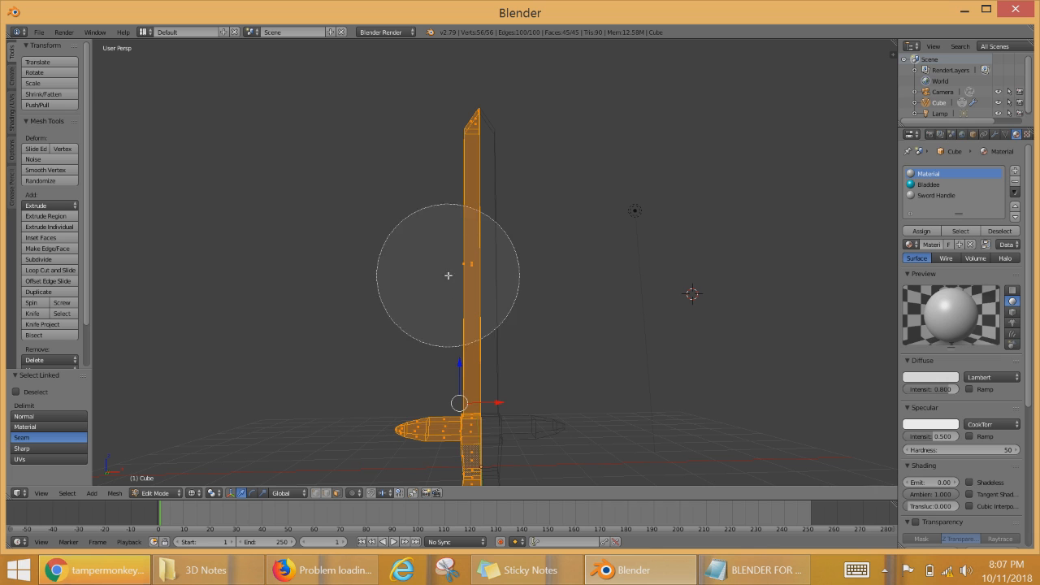
scroll(452, 270, down, 4)
scroll(459, 264, up, 2)
scroll(467, 268, up, 1)
scroll(472, 272, down, 3)
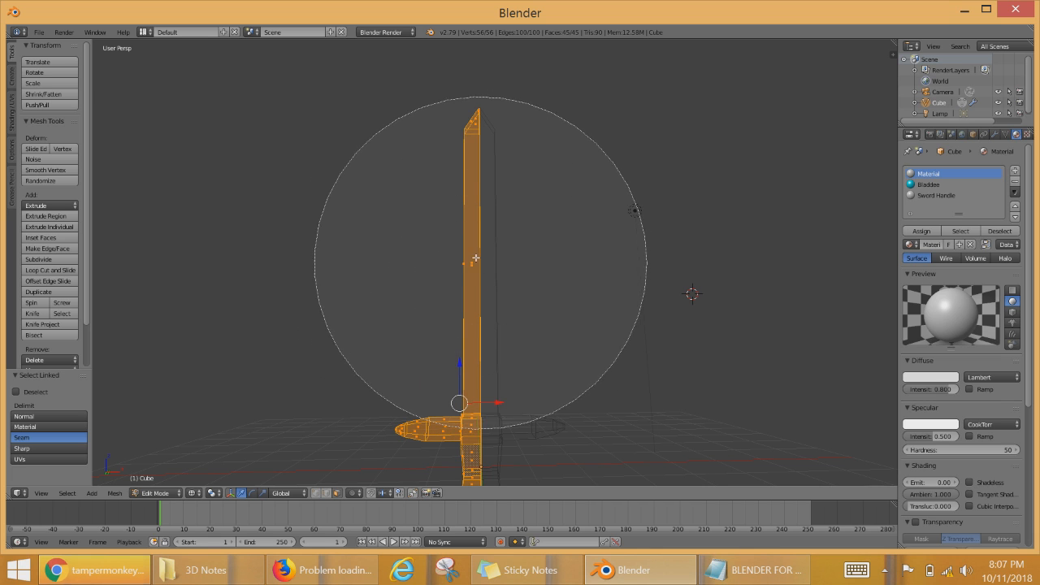
scroll(474, 273, up, 3)
scroll(478, 275, down, 1)
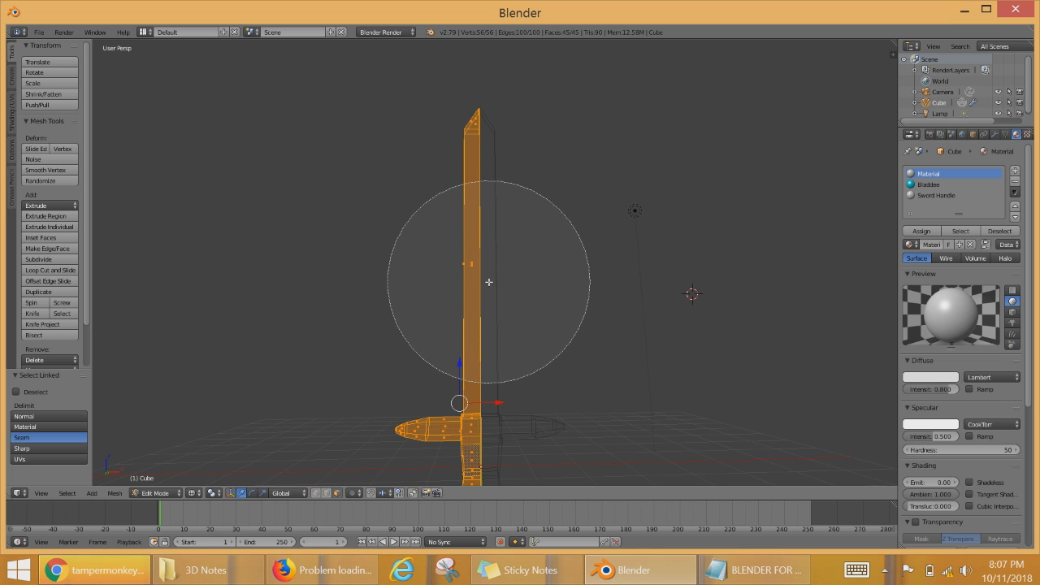
mouse_move(474, 272)
middle_down()
mouse_move(511, 260)
mouse_move(432, 171)
middle_up()
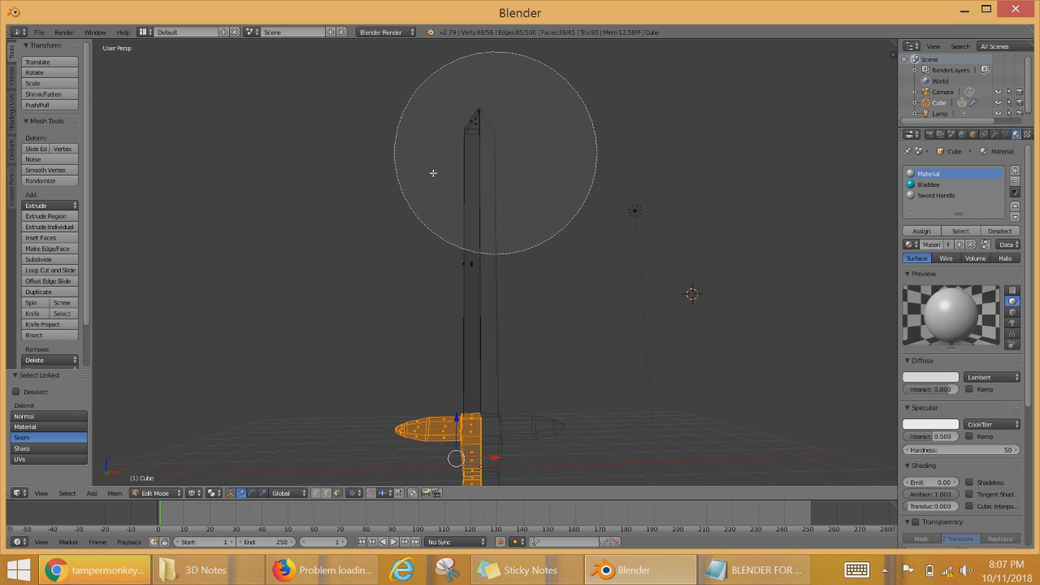
key(Escape)
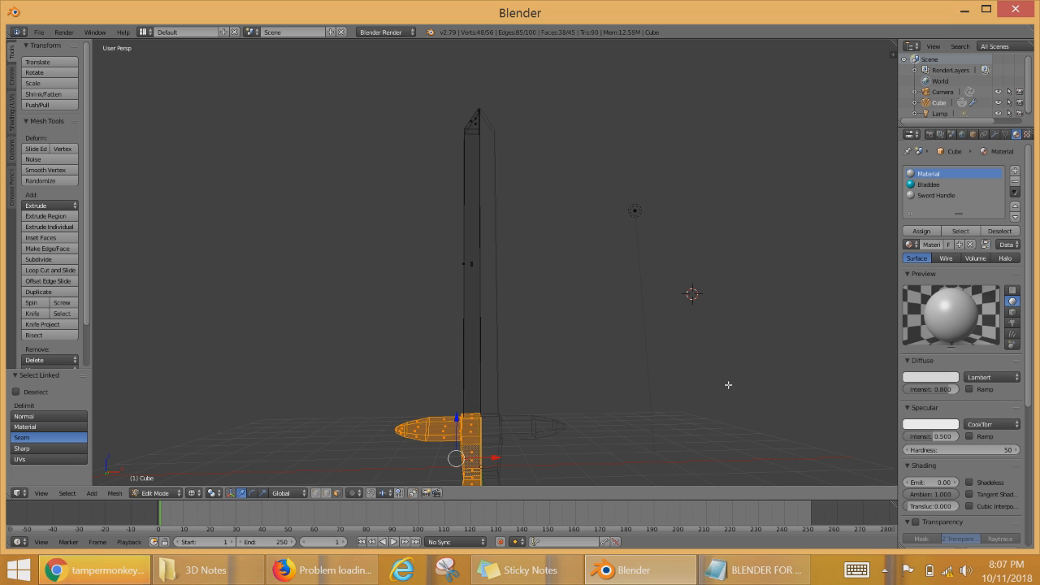
Step: Return to solid display and assign the Sword Handle material to the selected crossguard and handle faces
middle_drag(579, 354, 637, 364)
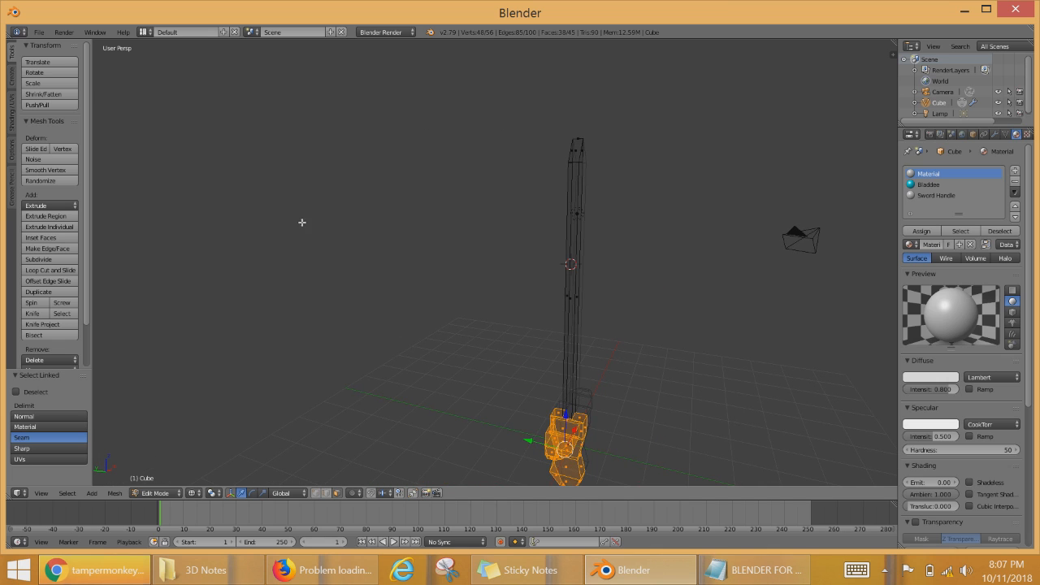
middle_drag(785, 283, 667, 302)
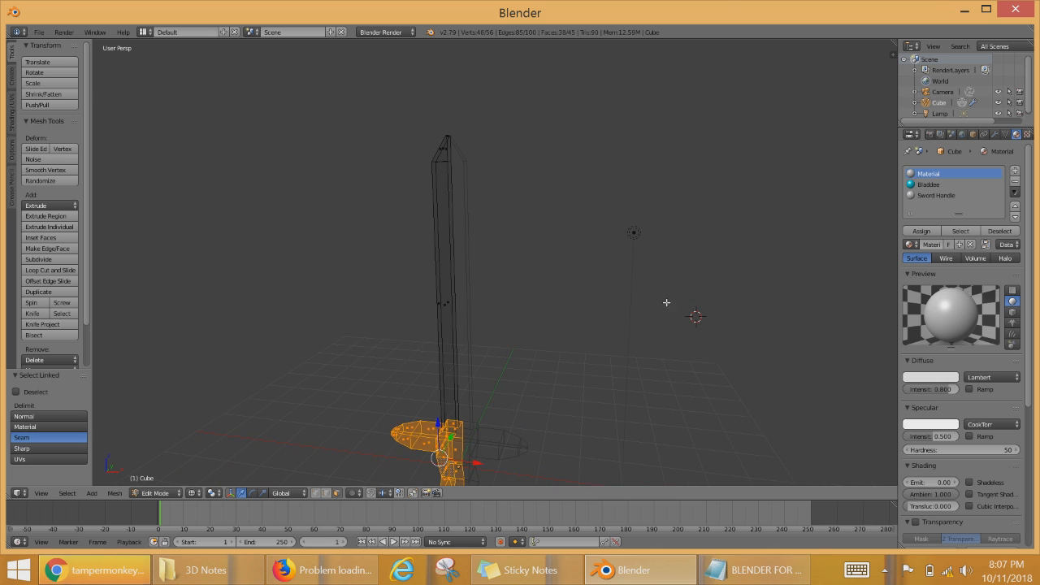
key(z)
middle_drag(631, 341, 623, 376)
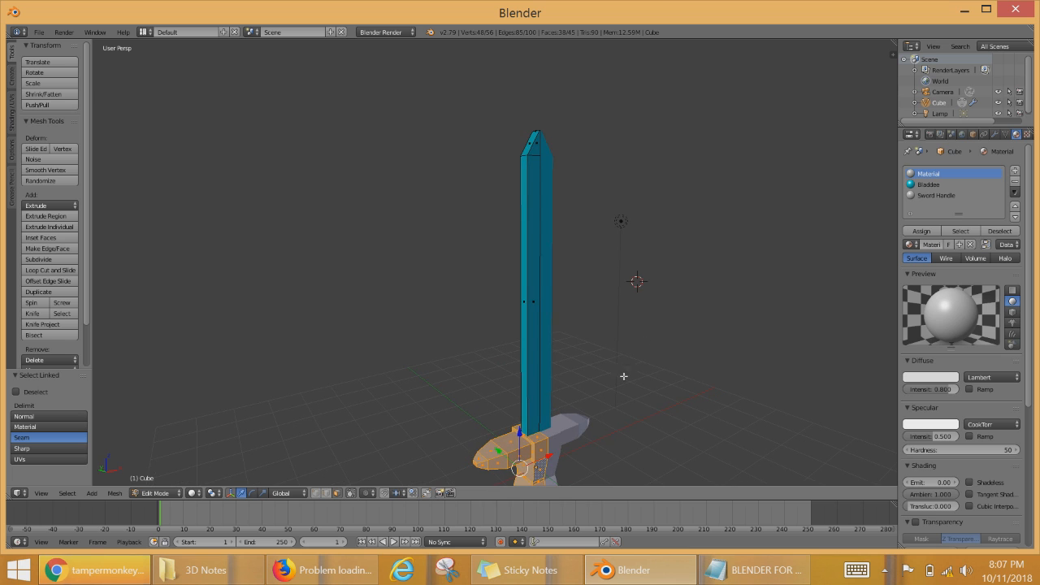
middle_drag(698, 444, 671, 415)
shift+middle_drag(571, 359, 683, 315)
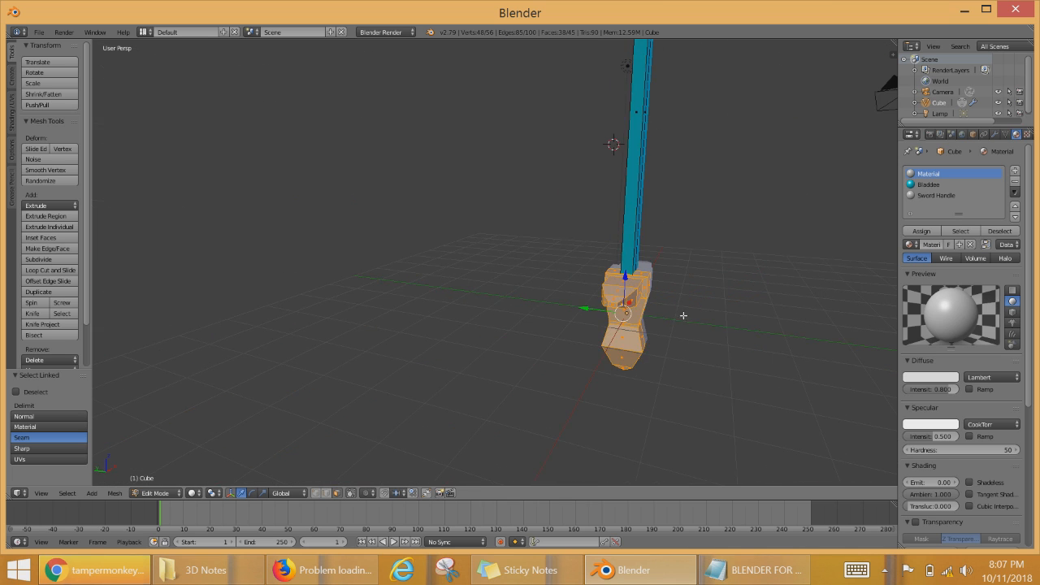
middle_drag(777, 316, 599, 290)
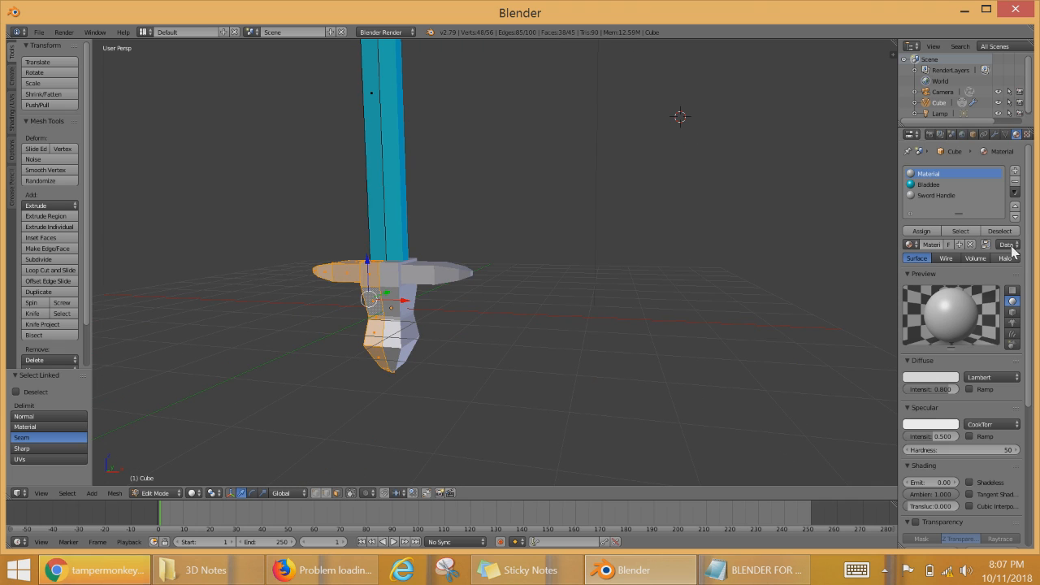
click(940, 195)
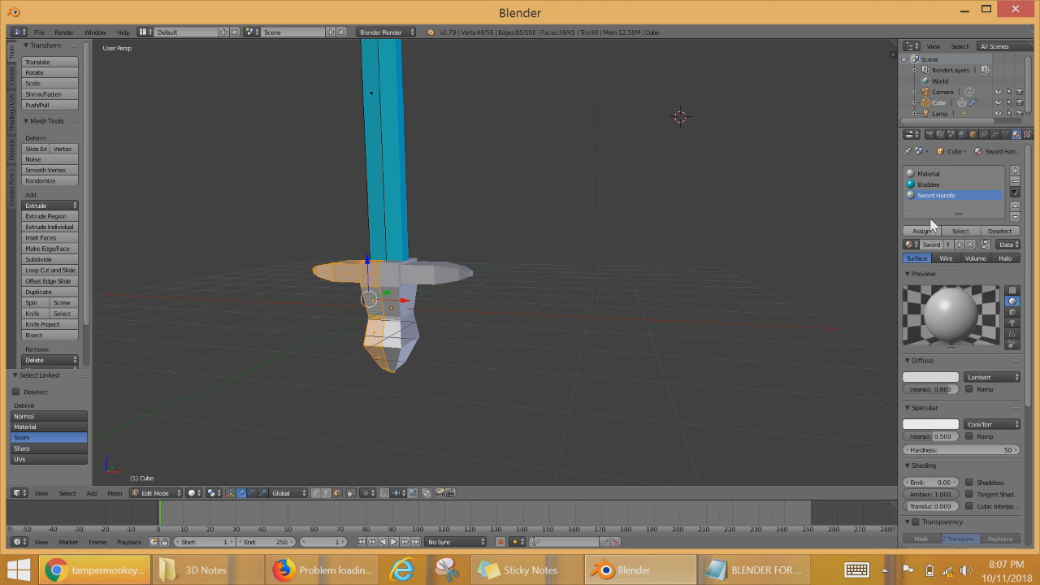
click(923, 232)
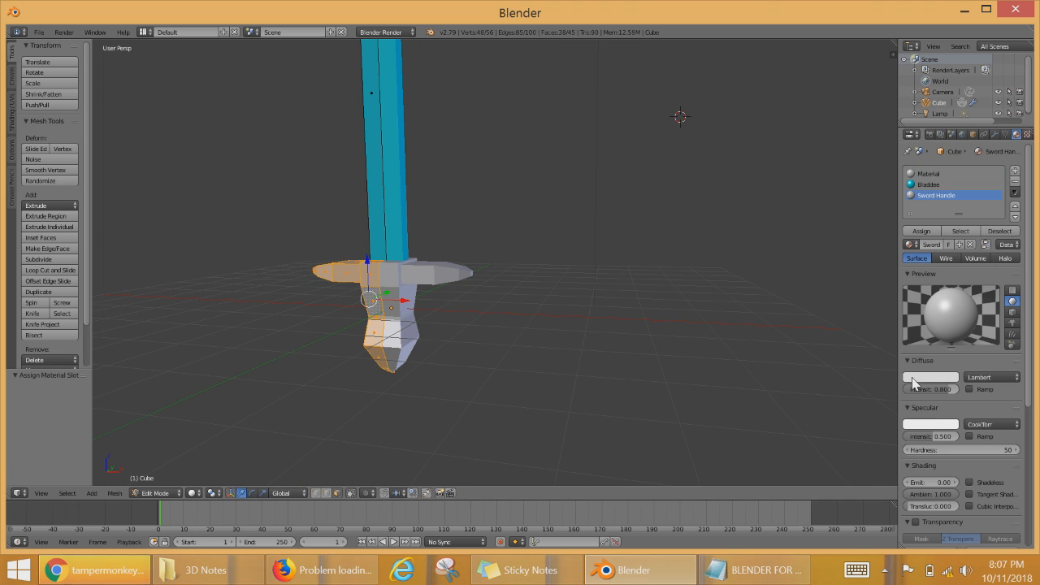
Step: Change the Sword Handle material's diffuse colour to a light tan and raise its specular intensity to 1.000
click(918, 378)
mouse_move(911, 276)
mouse_down()
mouse_move(886, 292)
mouse_move(874, 286)
mouse_move(908, 291)
mouse_up()
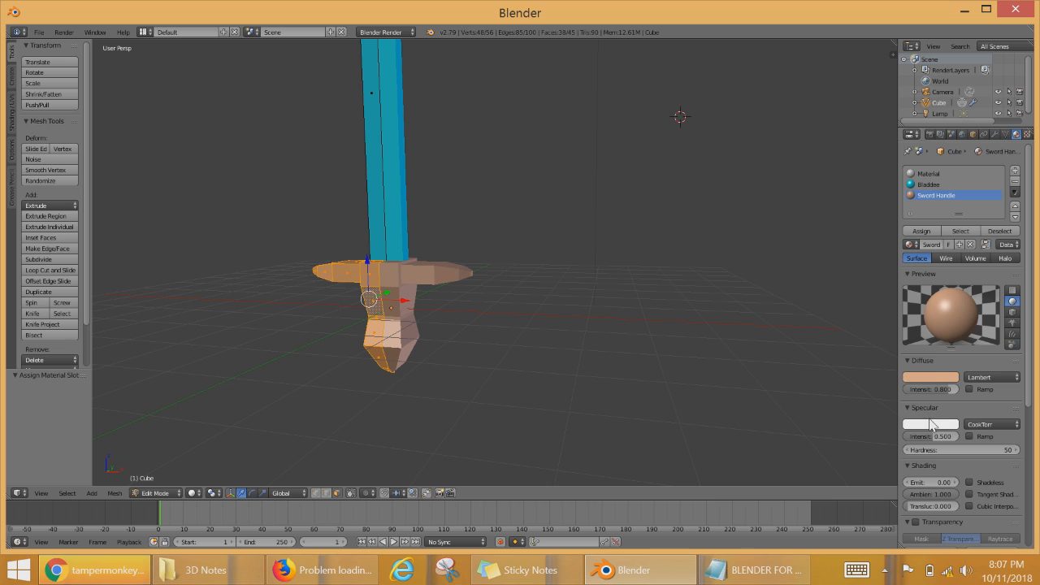
drag(935, 436, 959, 437)
click(543, 269)
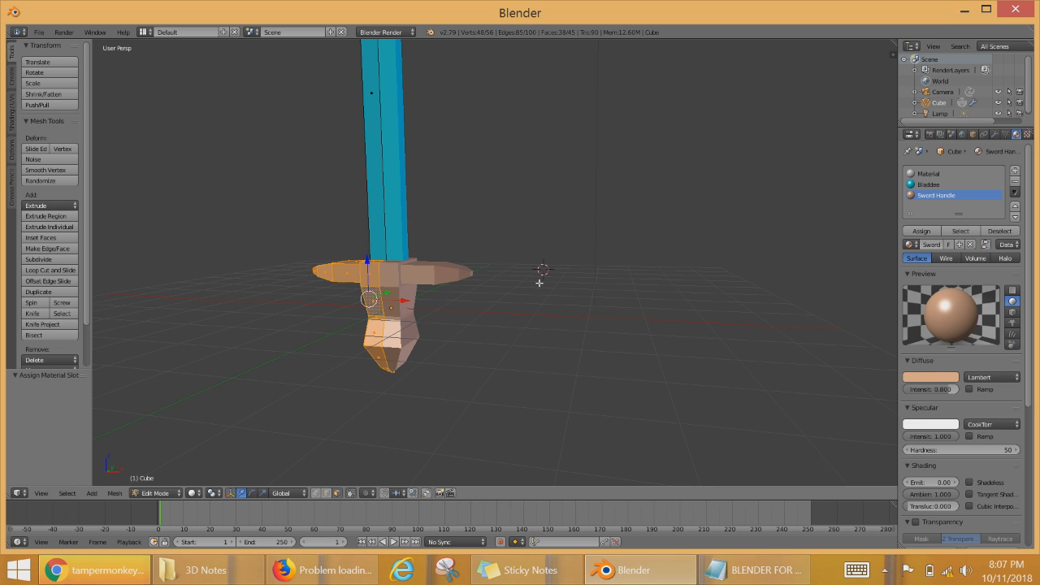
Step: Clear the face selection and set the Sword Handle material's diffuse shader to Toon
key(a)
middle_drag(558, 279, 639, 295)
scroll(697, 252, up, 6)
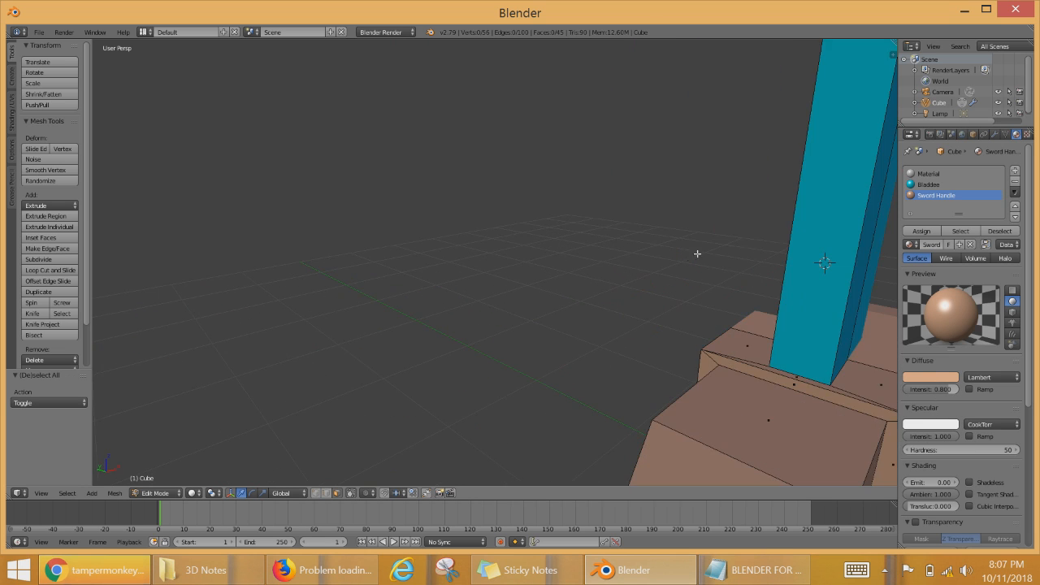
middle_drag(774, 246, 606, 239)
scroll(463, 244, down, 5)
middle_drag(463, 244, 481, 300)
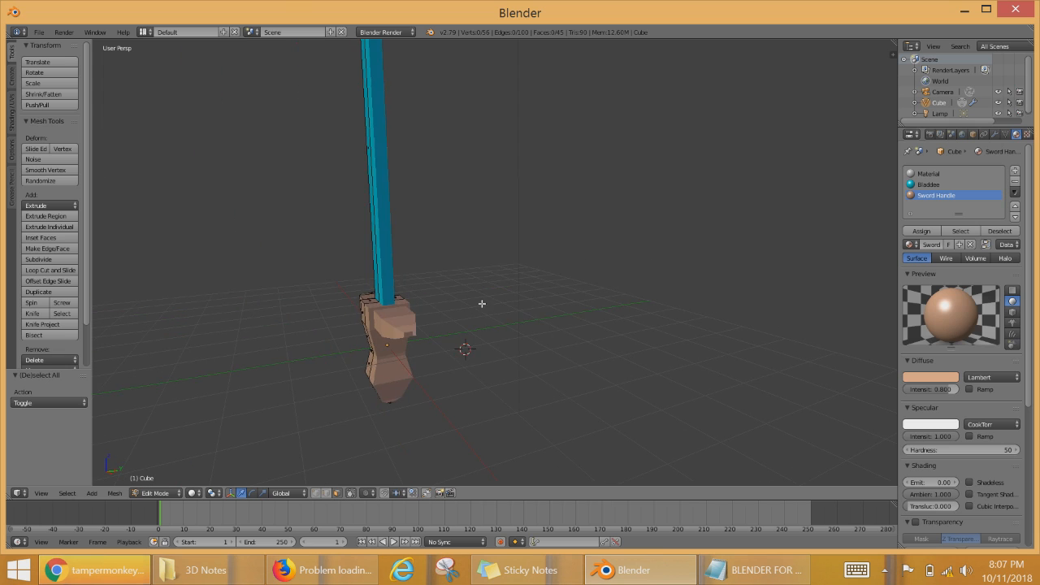
scroll(582, 323, up, 3)
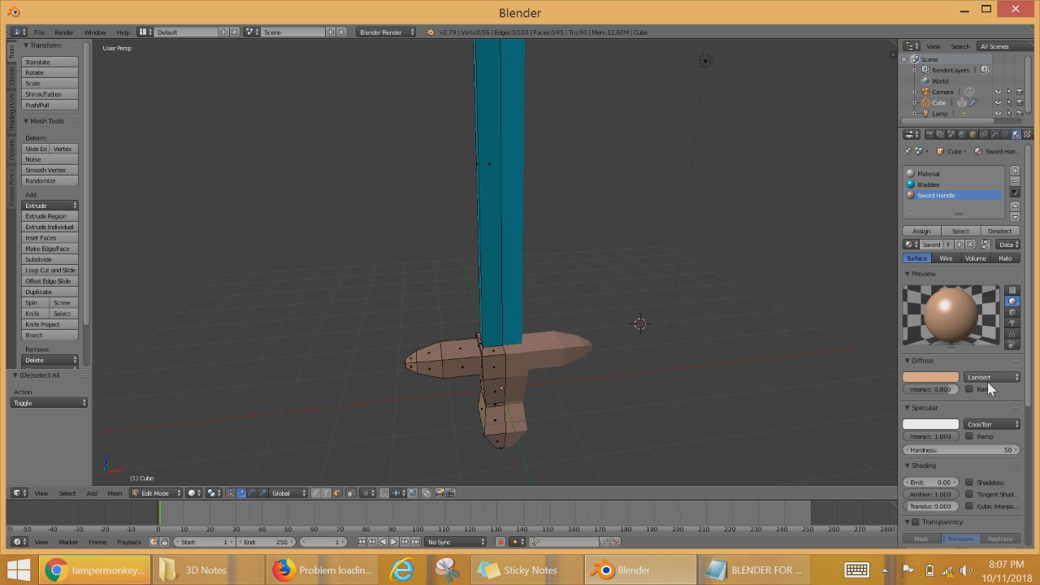
click(990, 377)
click(959, 342)
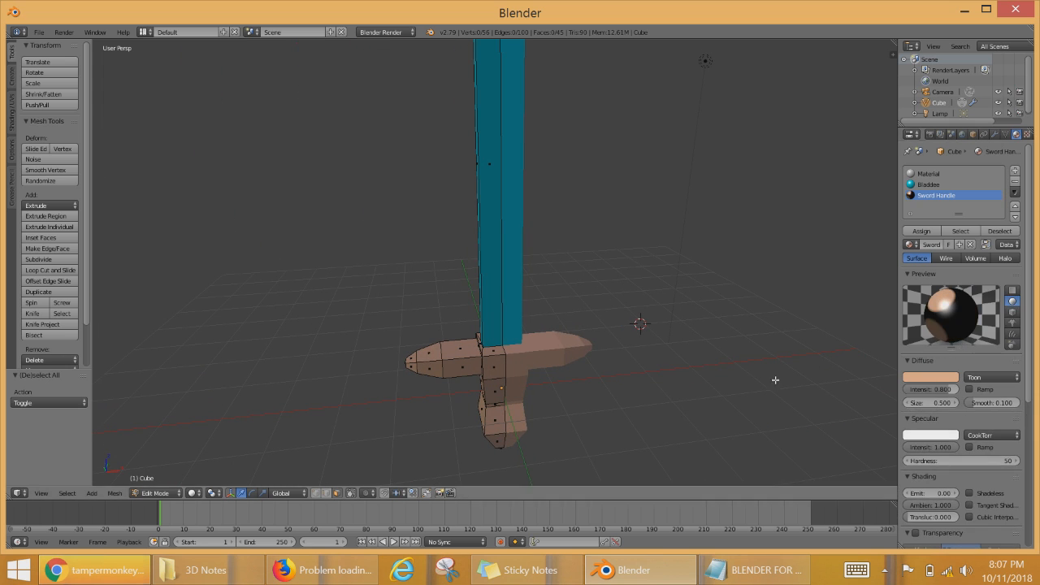
Step: Return to Object Mode and inspect the sword's handle in Material viewport shading
key(Tab)
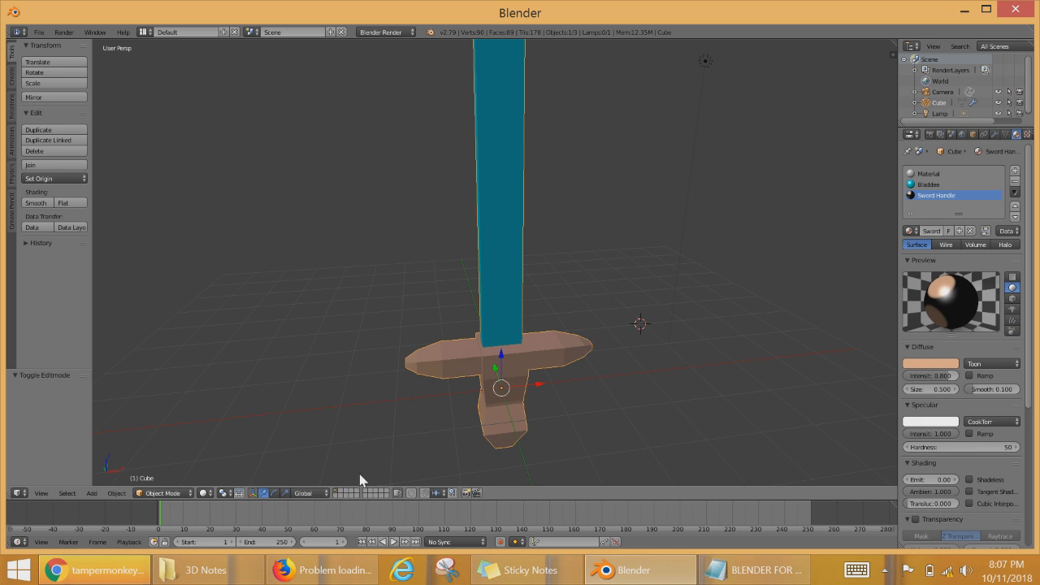
click(206, 493)
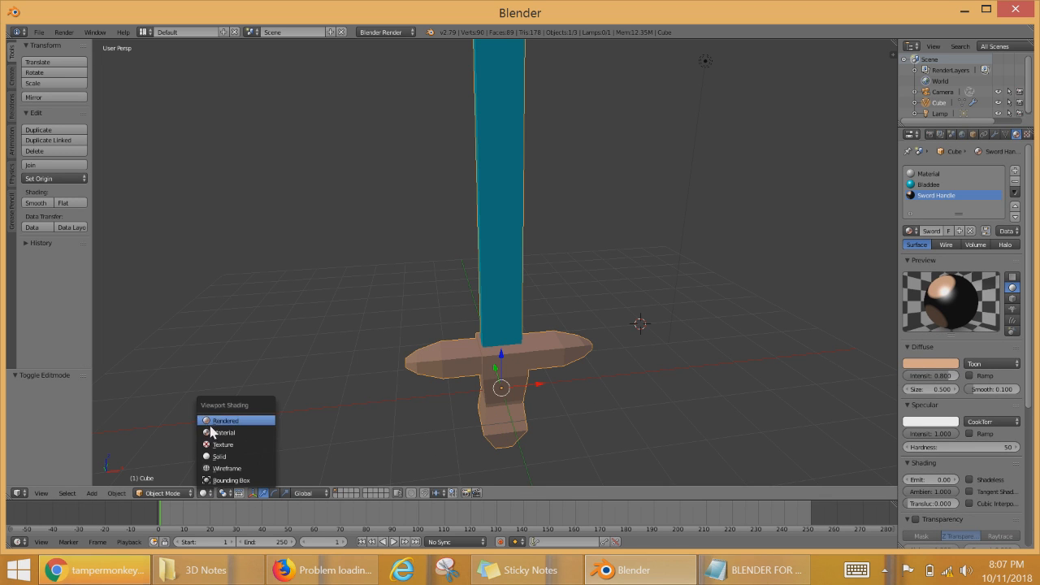
click(206, 495)
click(207, 495)
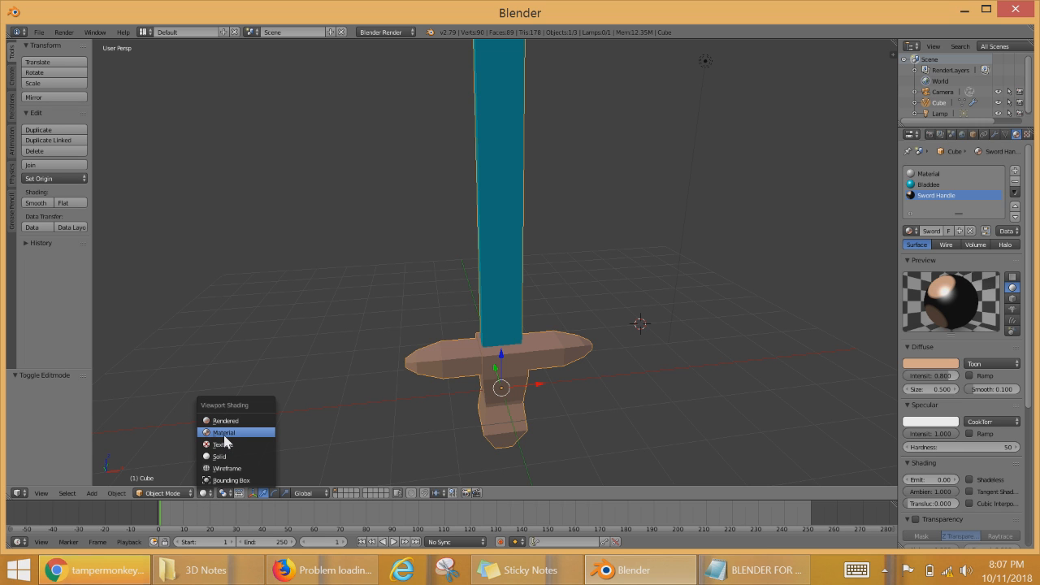
click(228, 444)
middle_drag(480, 440, 432, 420)
scroll(598, 406, up, 4)
scroll(531, 273, down, 4)
shift+middle_drag(679, 436, 595, 336)
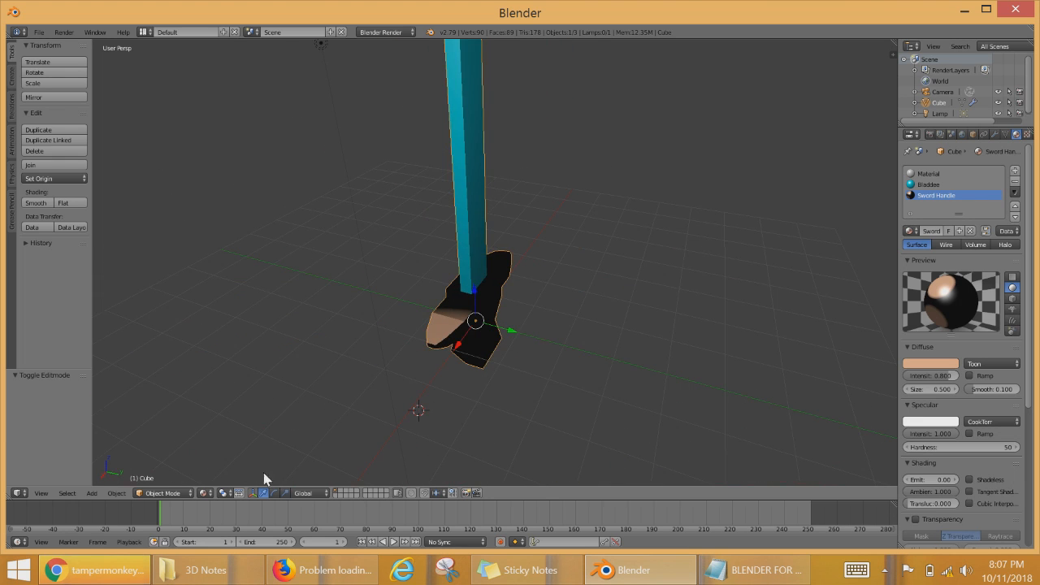
Step: Preview the sword in Rendered viewport shading and switch the viewport to Texture shading
click(204, 493)
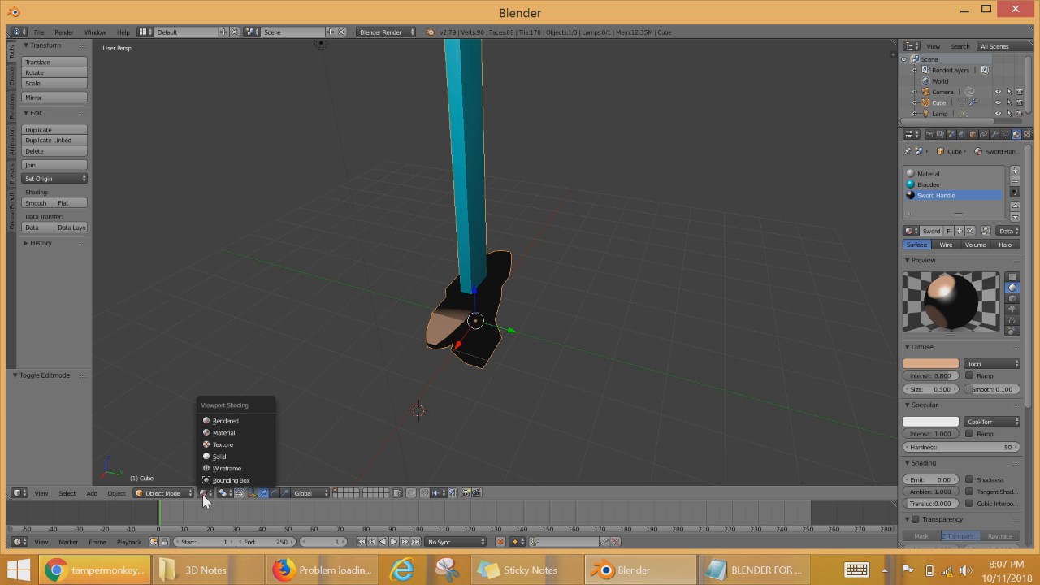
click(229, 423)
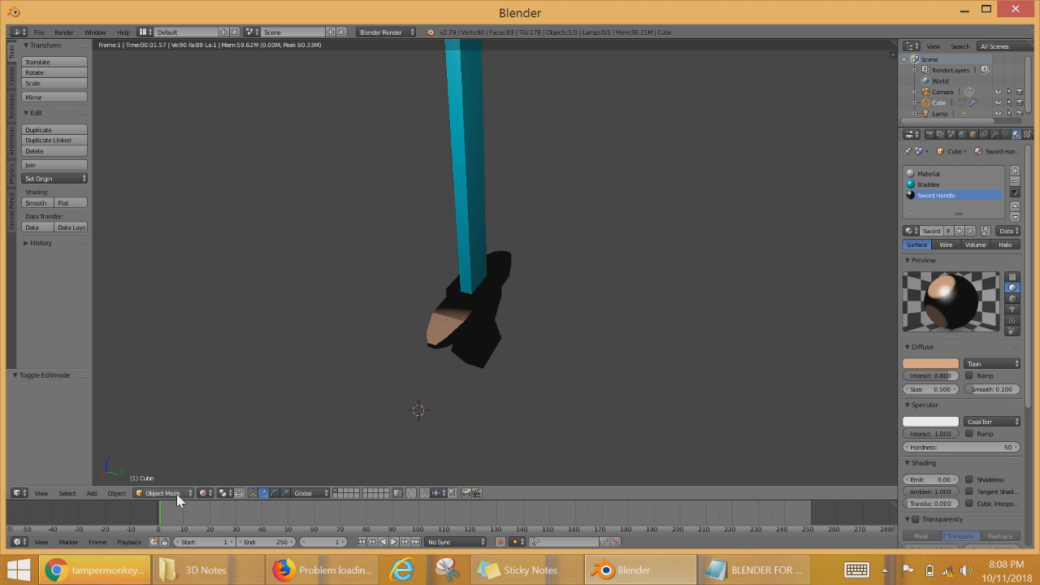
click(163, 493)
click(206, 493)
click(206, 493)
click(206, 493)
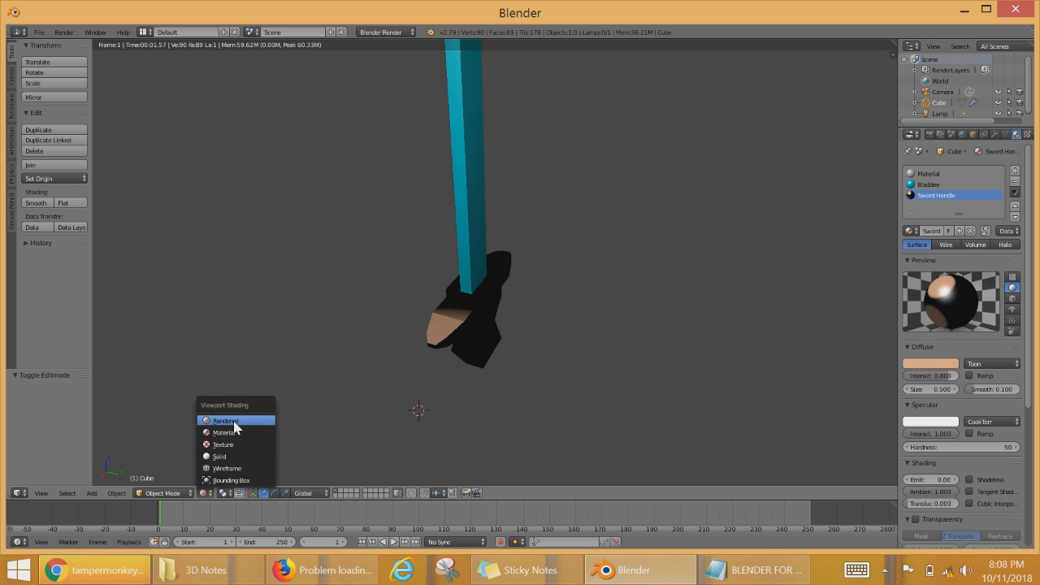
click(239, 446)
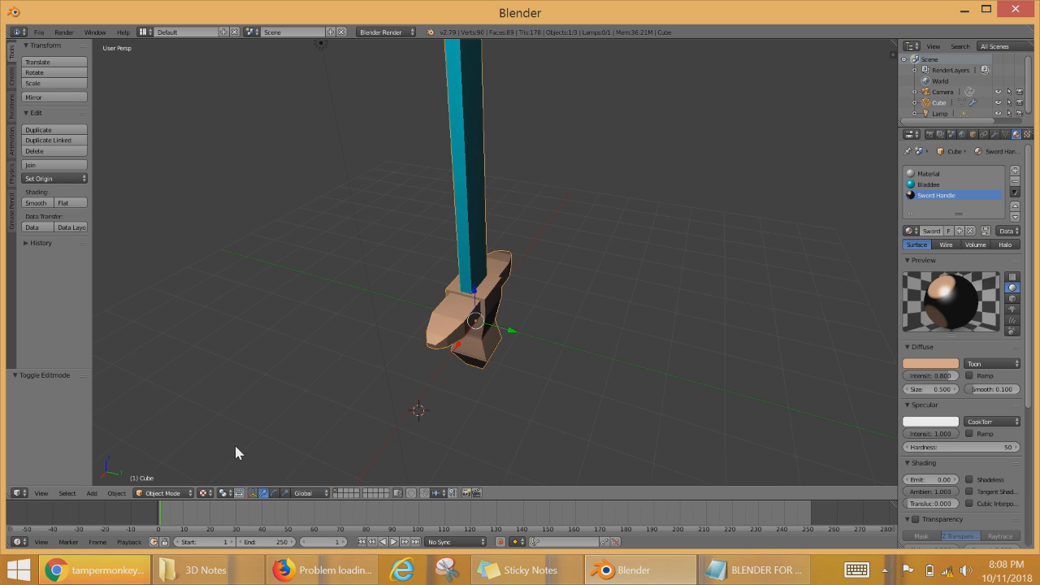
Step: Try the Fresnel diffuse shader on the Sword Handle material and set it to Lambert instead
click(1013, 367)
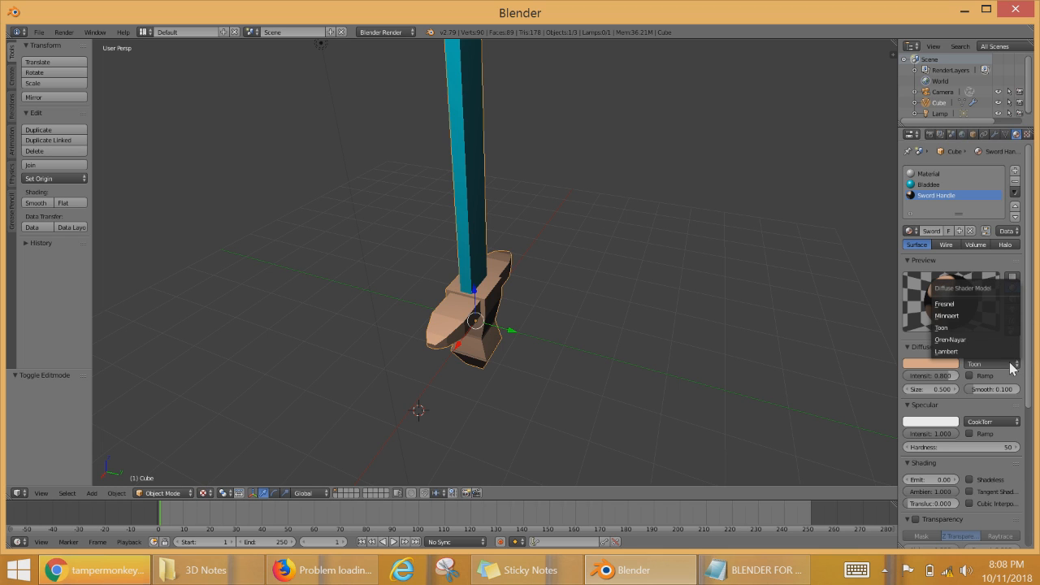
click(983, 303)
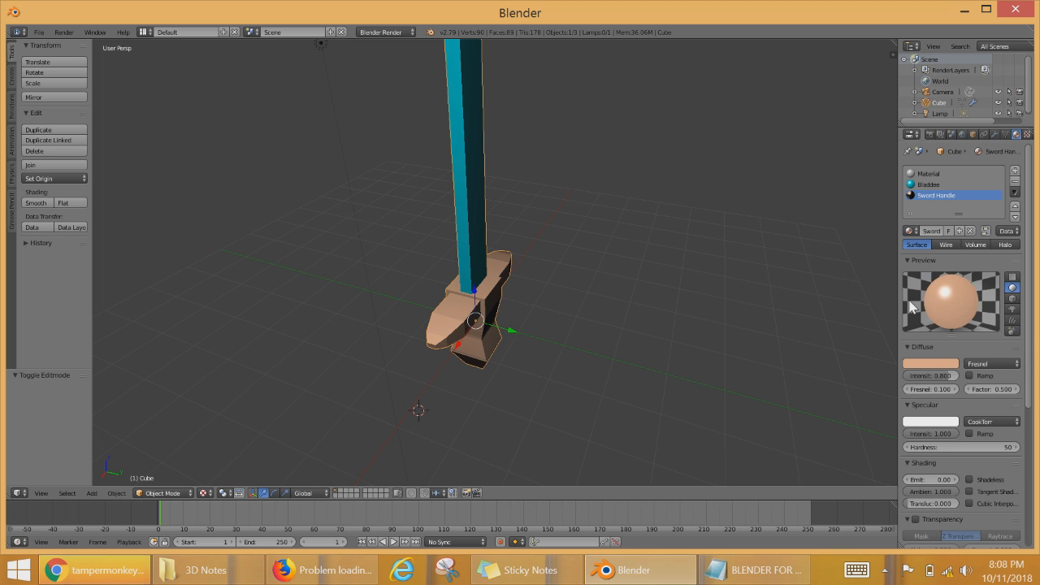
click(985, 363)
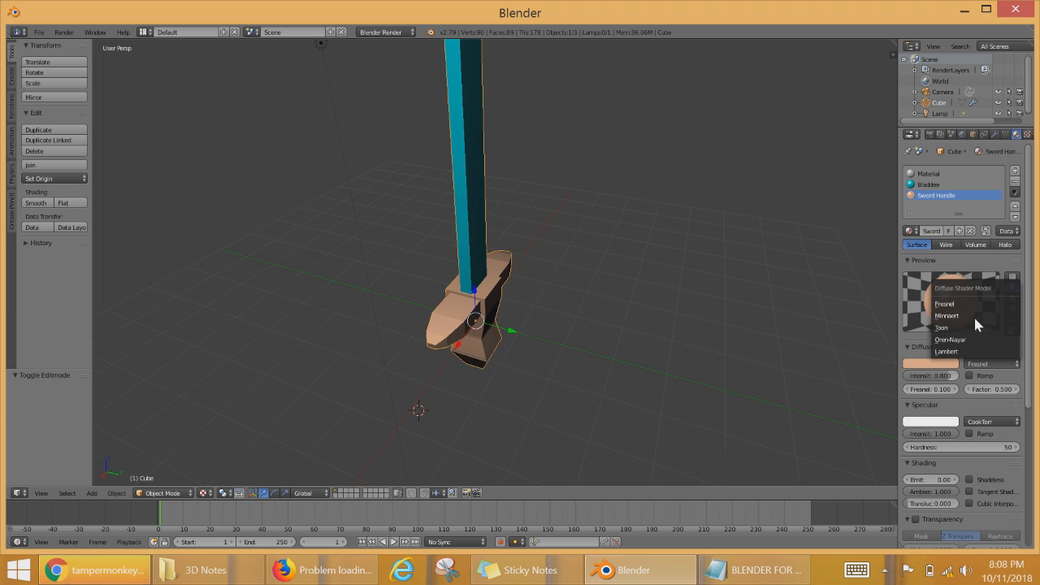
click(965, 351)
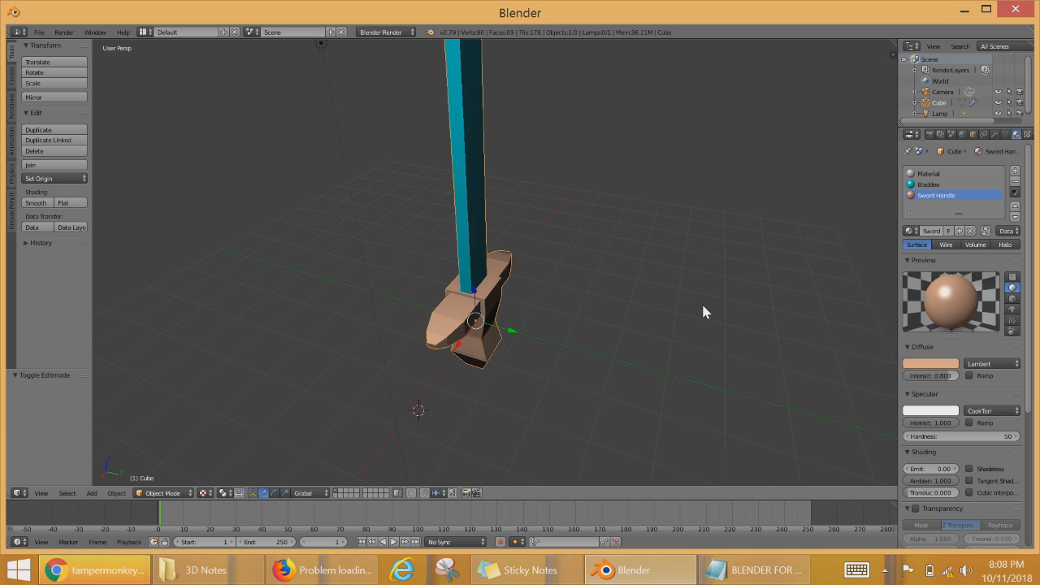
middle_drag(492, 363, 687, 473)
Step: Switch to the BLENDER FOR ALL notes in Notepad, review the face loop and edge loop selection entries, and return to Blender
click(752, 570)
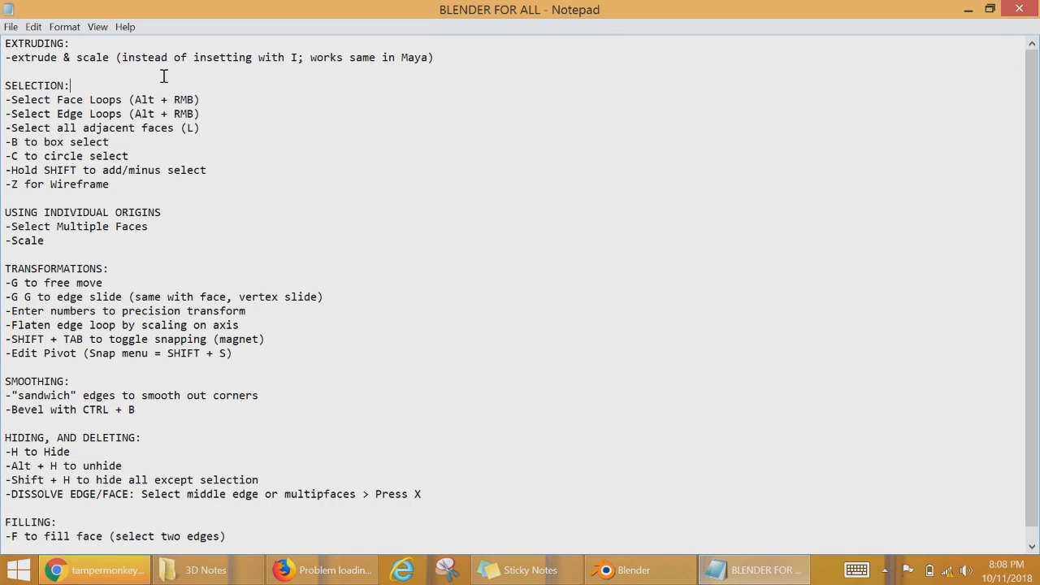
drag(51, 99, 162, 114)
click(121, 114)
drag(13, 119, 134, 115)
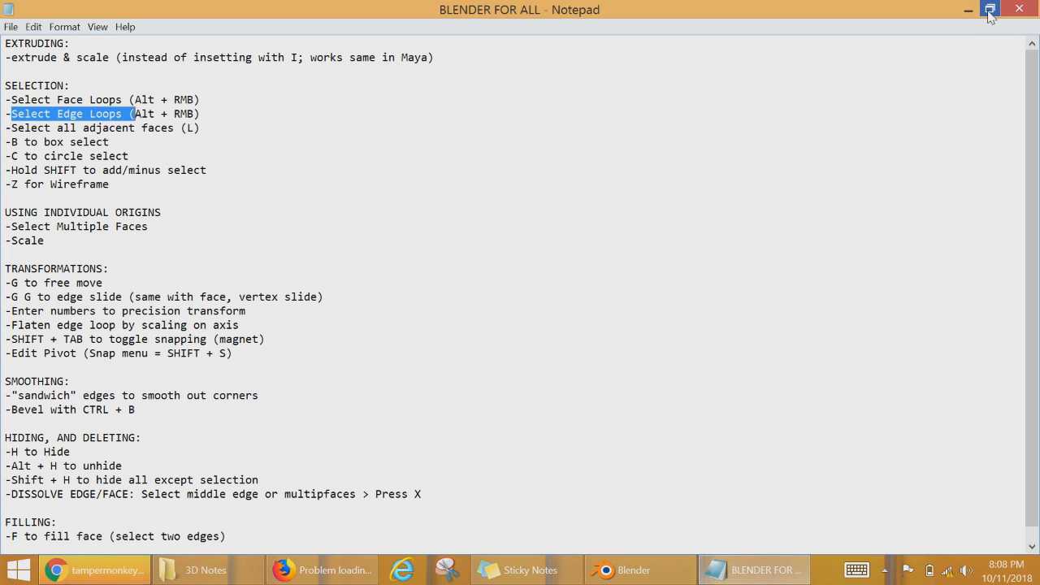
click(989, 10)
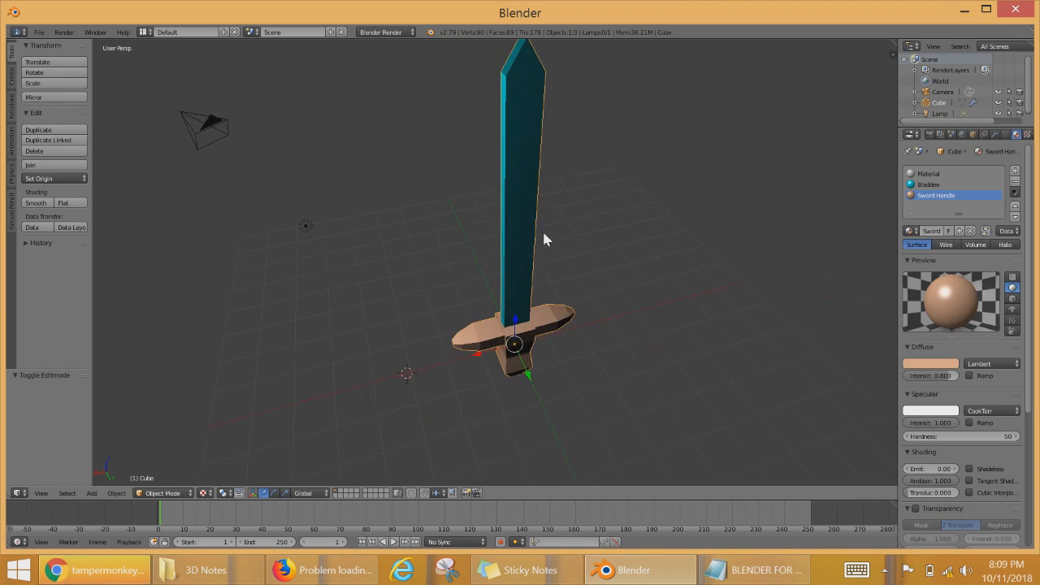
Step: Enter Edit Mode on the sword and examine its guard and blade base from several angles
scroll(542, 229, up, 5)
key(Tab)
middle_drag(689, 356, 574, 196)
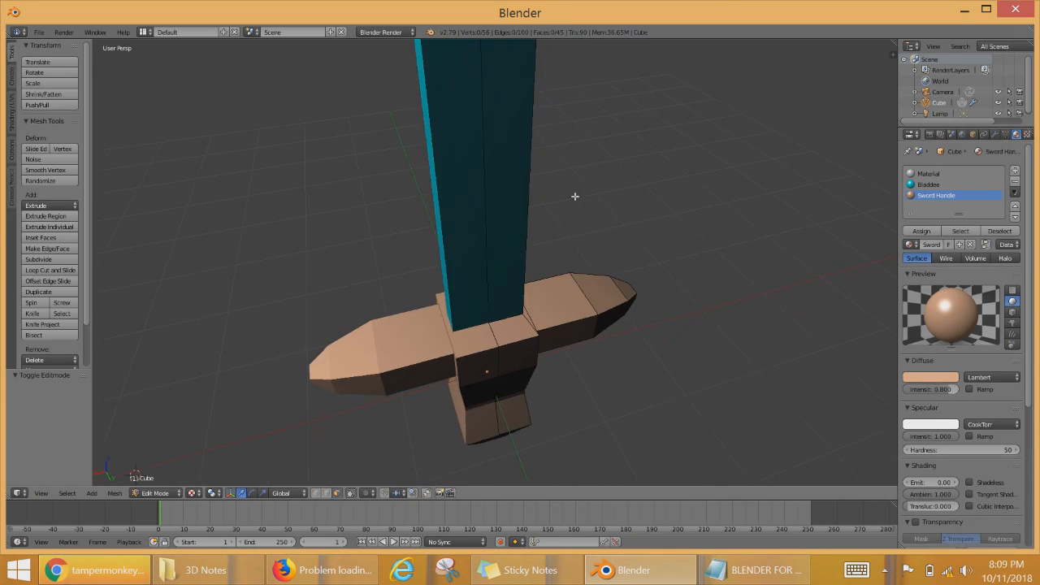
scroll(575, 196, up, 5)
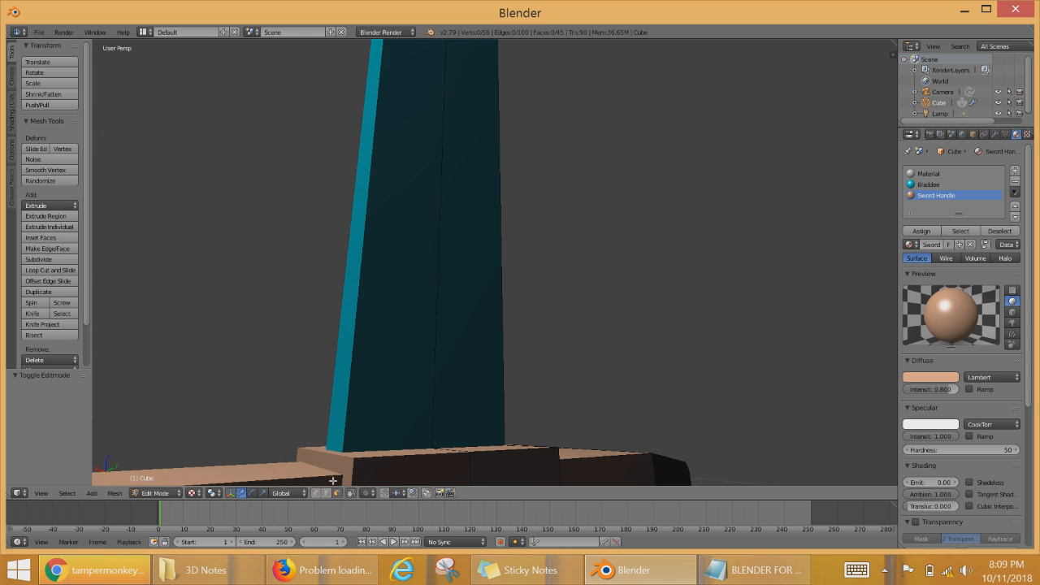
scroll(575, 287, down, 4)
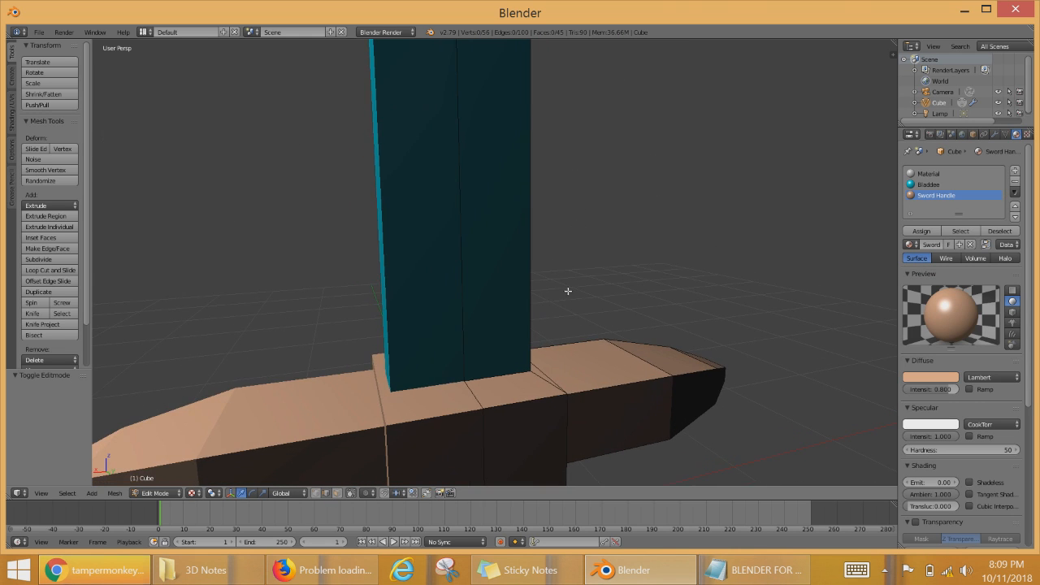
middle_drag(550, 284, 539, 317)
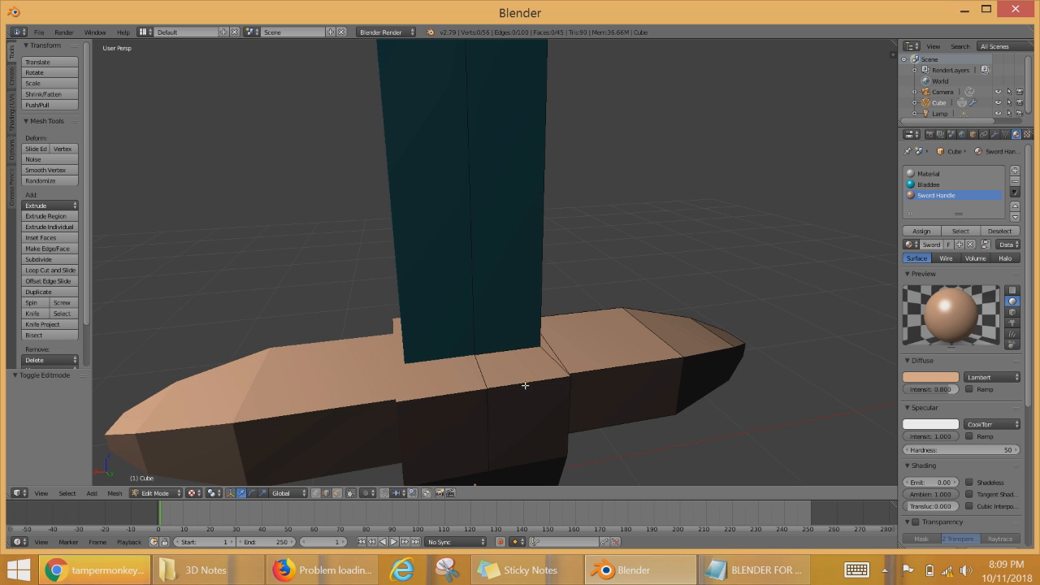
middle_drag(641, 360, 462, 353)
mouse_move(806, 379)
middle_down()
mouse_move(655, 395)
mouse_move(593, 344)
middle_up()
scroll(593, 344, down, 5)
middle_drag(755, 309, 451, 452)
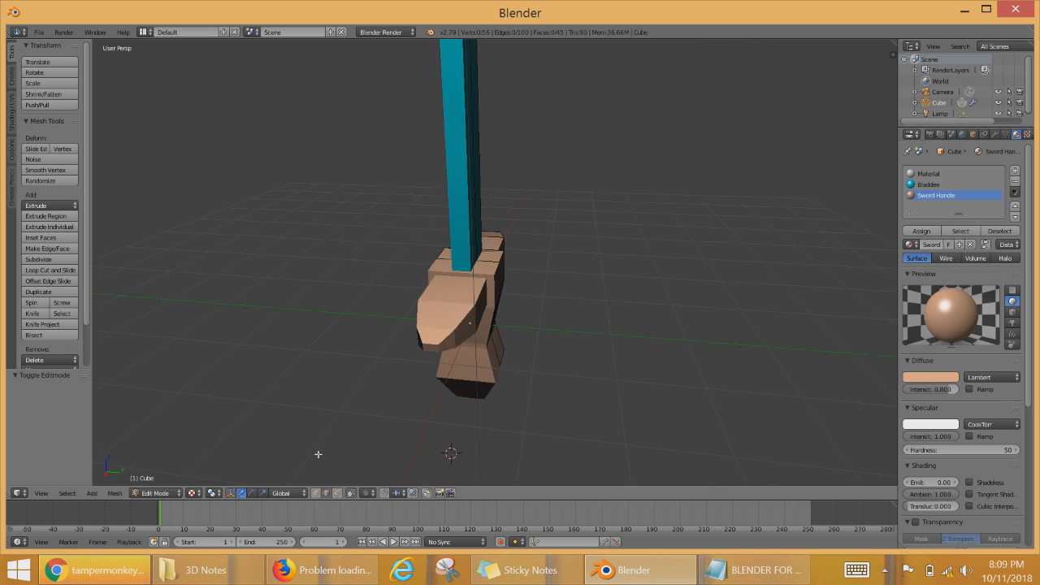
Step: Set the viewport shading to Solid and bring the sword's guard and handle into close front view
click(195, 492)
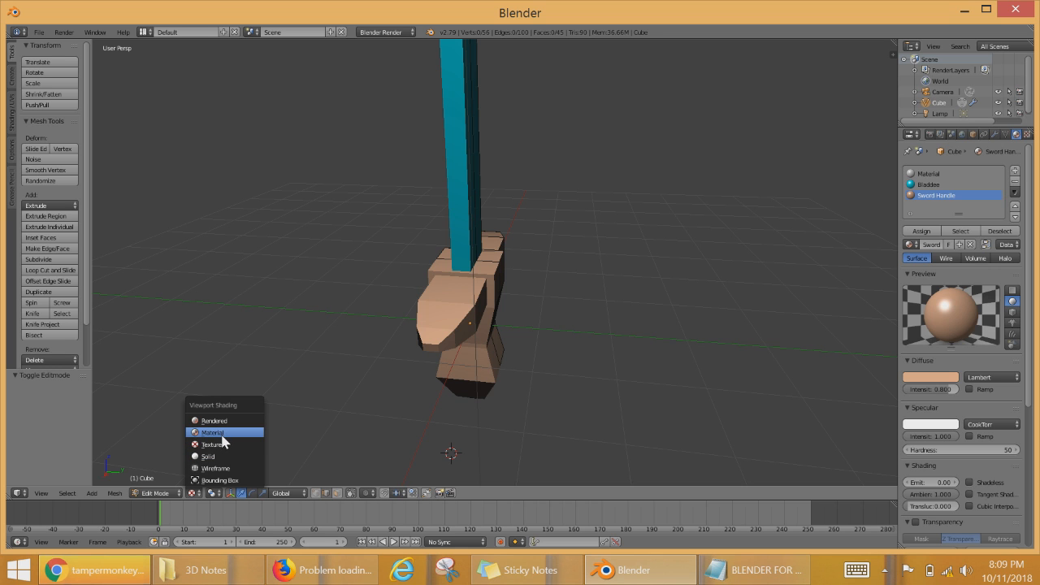
click(208, 457)
middle_drag(285, 420, 349, 295)
scroll(560, 306, up, 3)
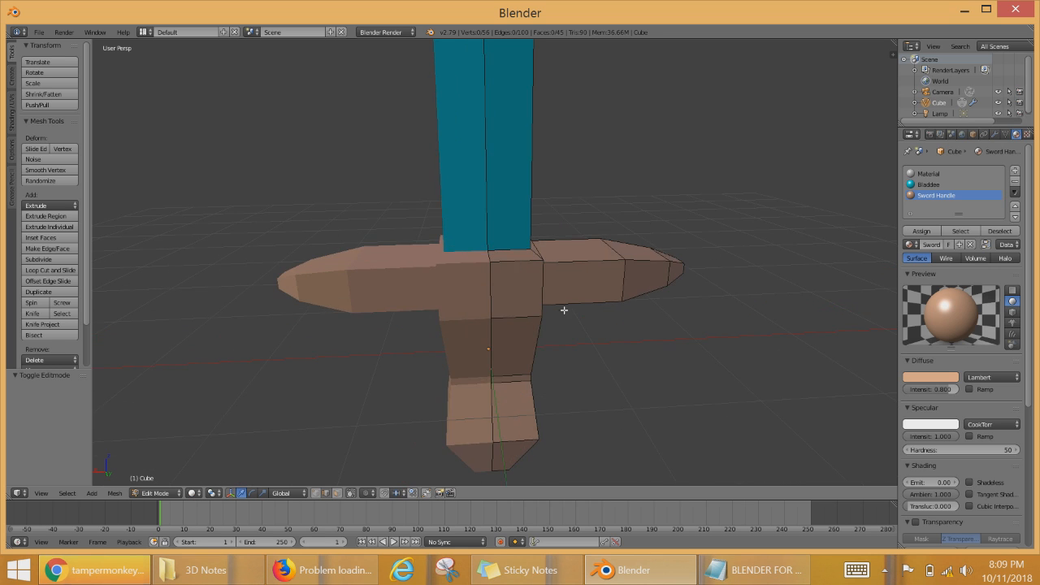
scroll(553, 356, up, 3)
middle_drag(553, 356, 522, 349)
middle_drag(640, 378, 542, 197)
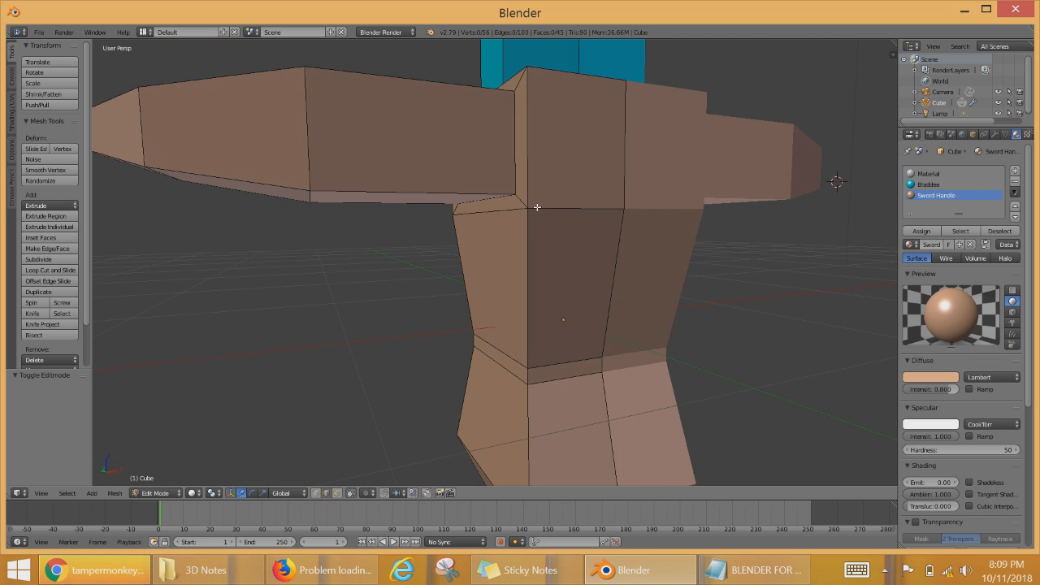
right_click(533, 209)
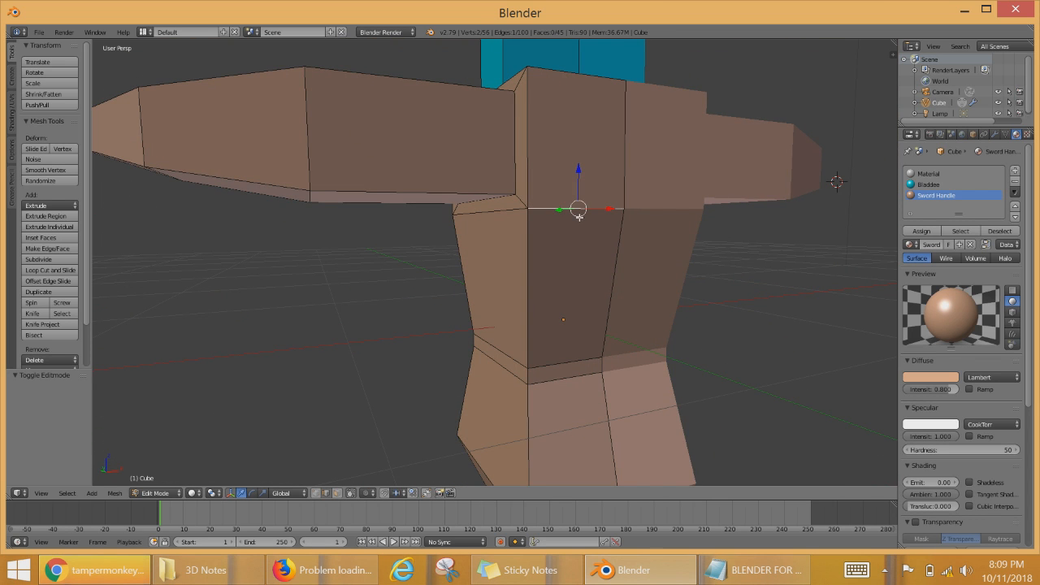
alt+right_click(539, 372)
right_click(540, 205)
middle_drag(516, 213, 556, 209)
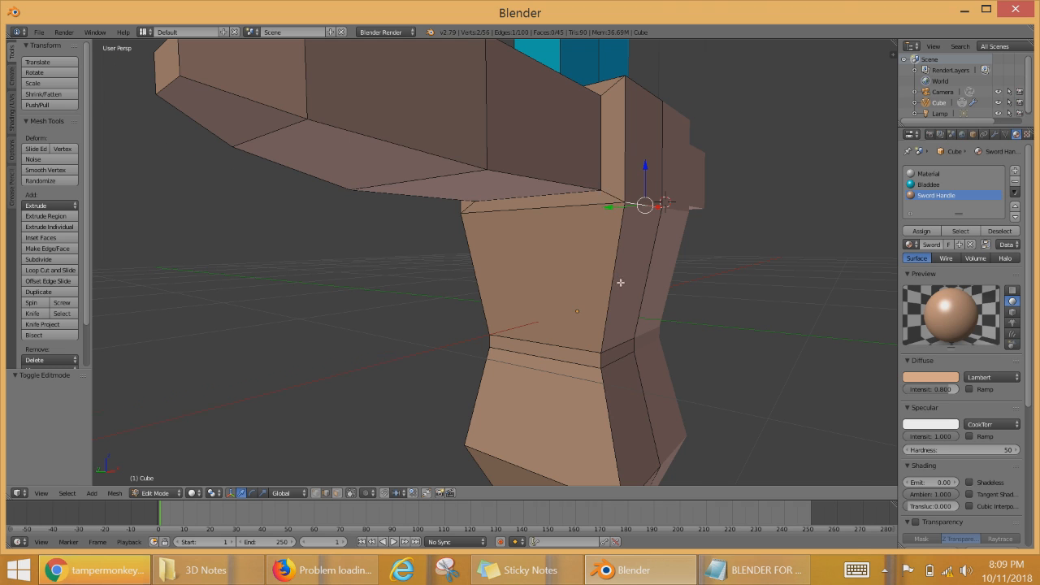
middle_drag(620, 282, 559, 367)
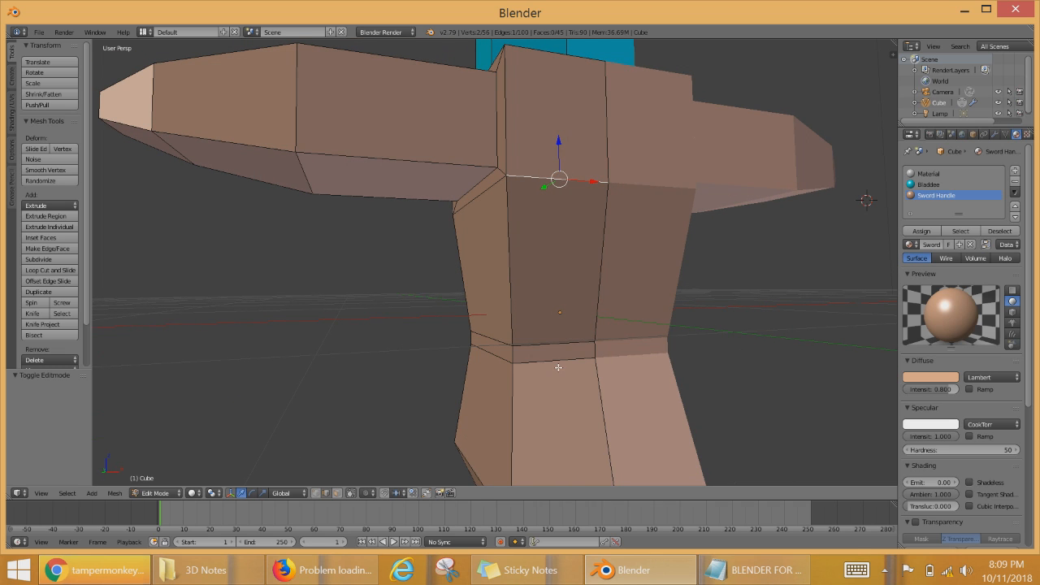
right_click(520, 349)
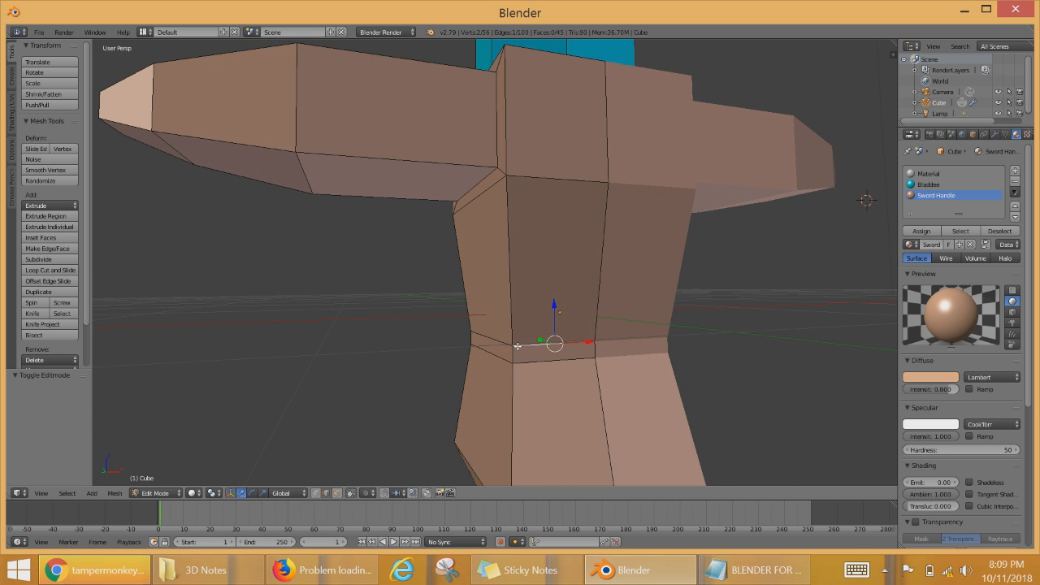
shift+right_click(534, 347)
middle_drag(558, 353, 719, 358)
scroll(524, 358, up, 2)
middle_drag(523, 358, 476, 273)
scroll(477, 273, down, 5)
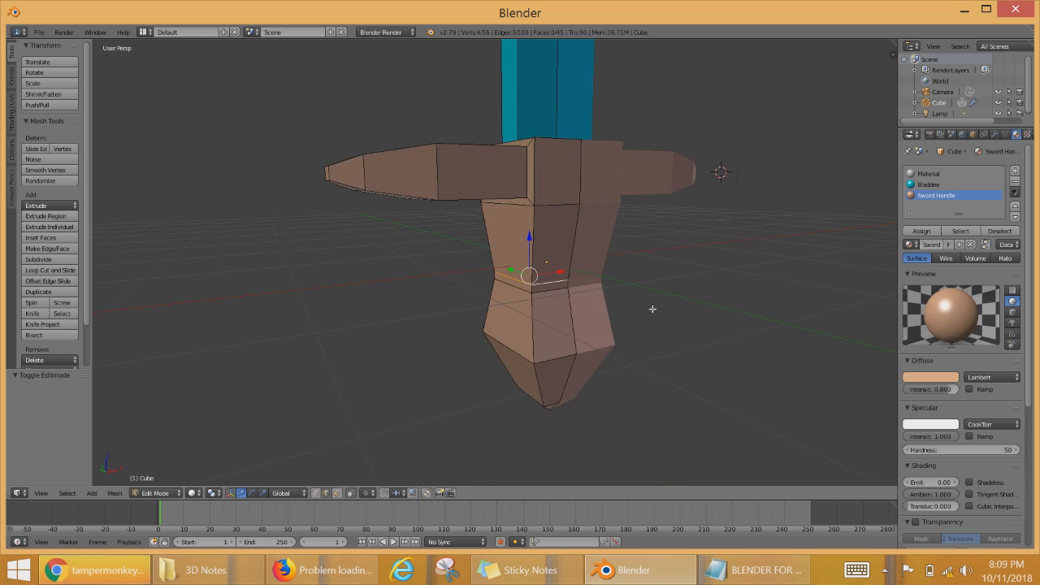
middle_drag(653, 309, 629, 262)
key(s)
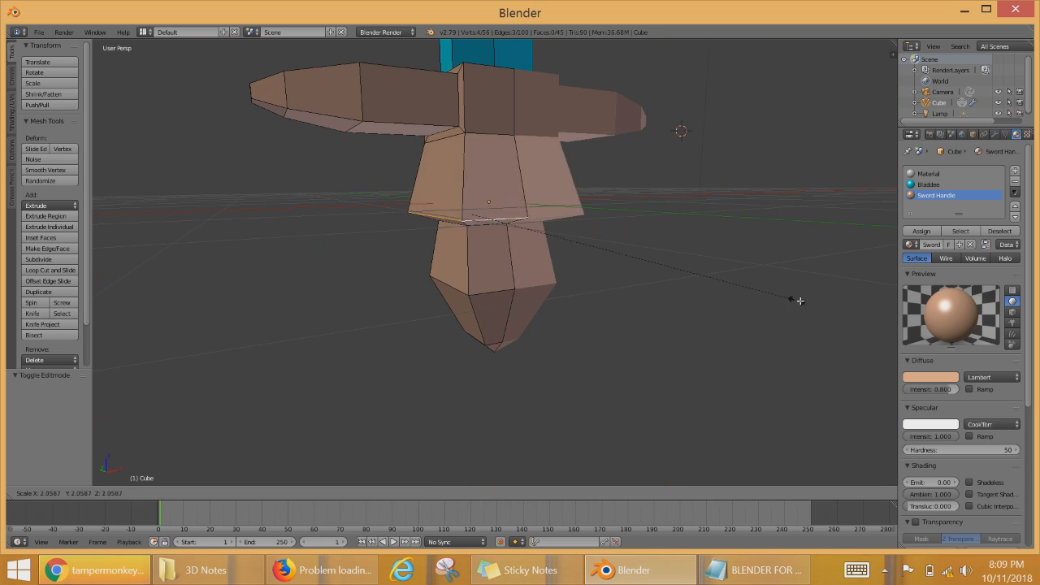
click(517, 250)
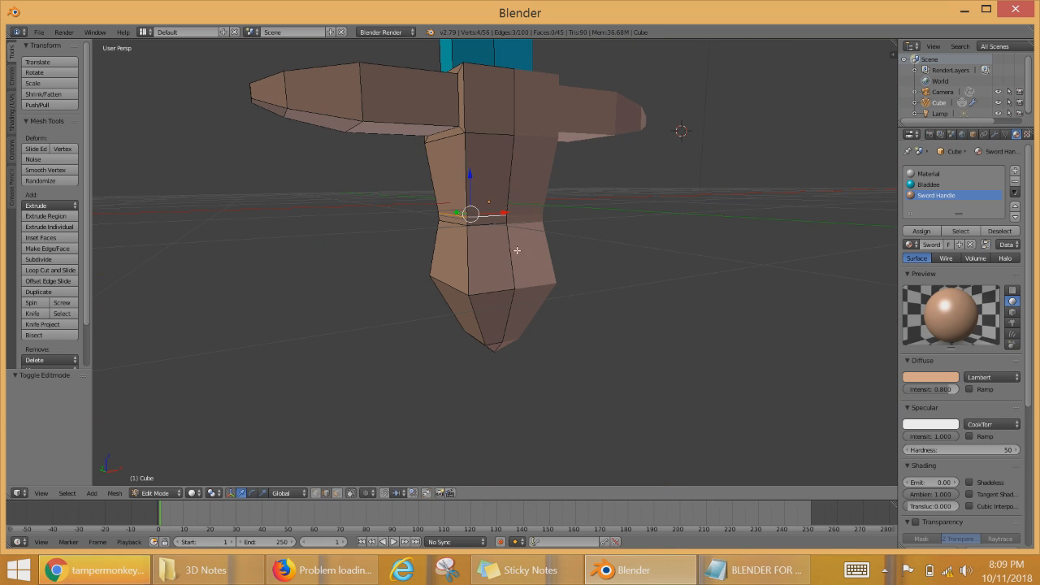
Step: Bevel the upper edge loop along one side of the crossguard arm with an offset of about 0.103 and 1 segment
middle_drag(467, 150, 451, 225)
right_click(430, 265)
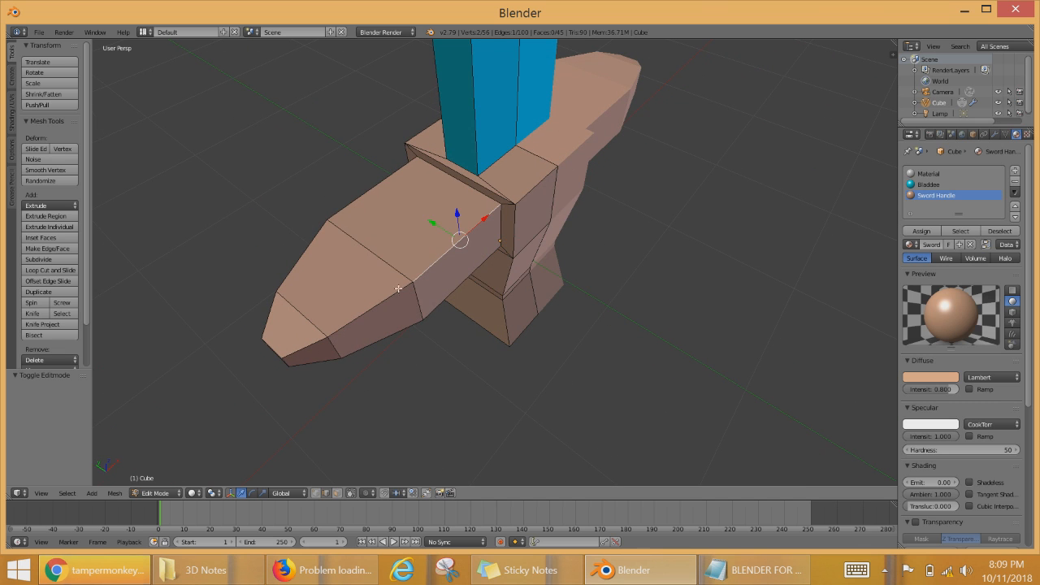
alt+right_click(419, 274)
middle_drag(488, 290, 470, 255)
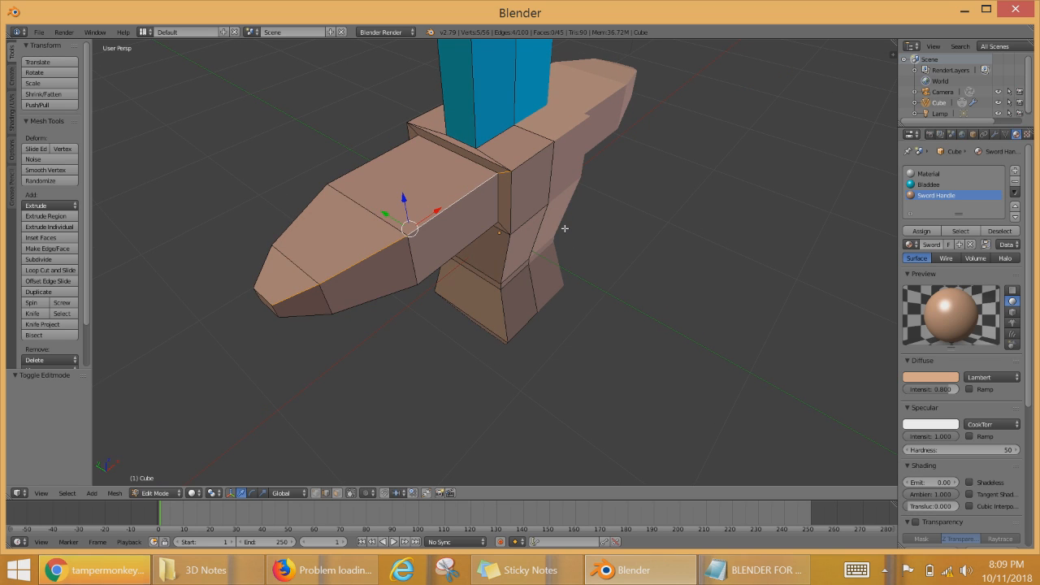
key(ctrl+b)
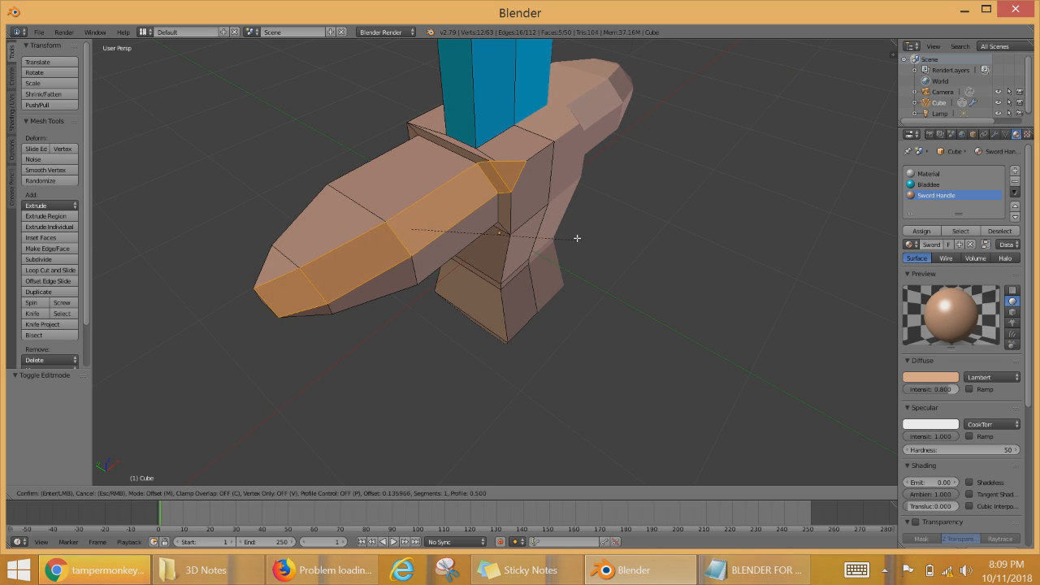
click(573, 238)
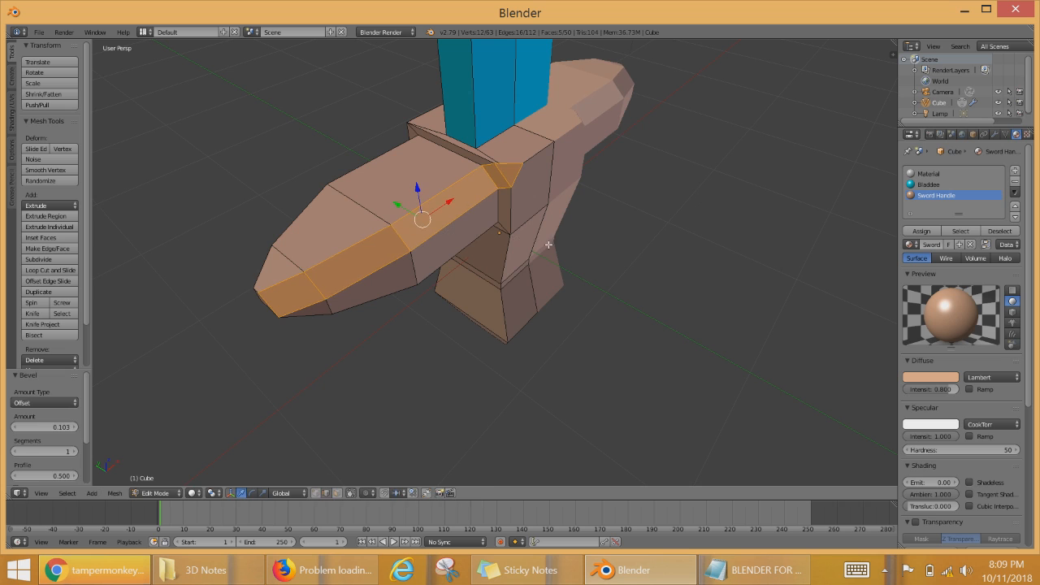
Step: Bevel the opposite upper edge loop of the crossguard arm with an offset of about 0.075 and 1 segment
mouse_move(550, 245)
middle_down()
mouse_move(510, 227)
mouse_move(564, 235)
middle_up()
right_click(477, 196)
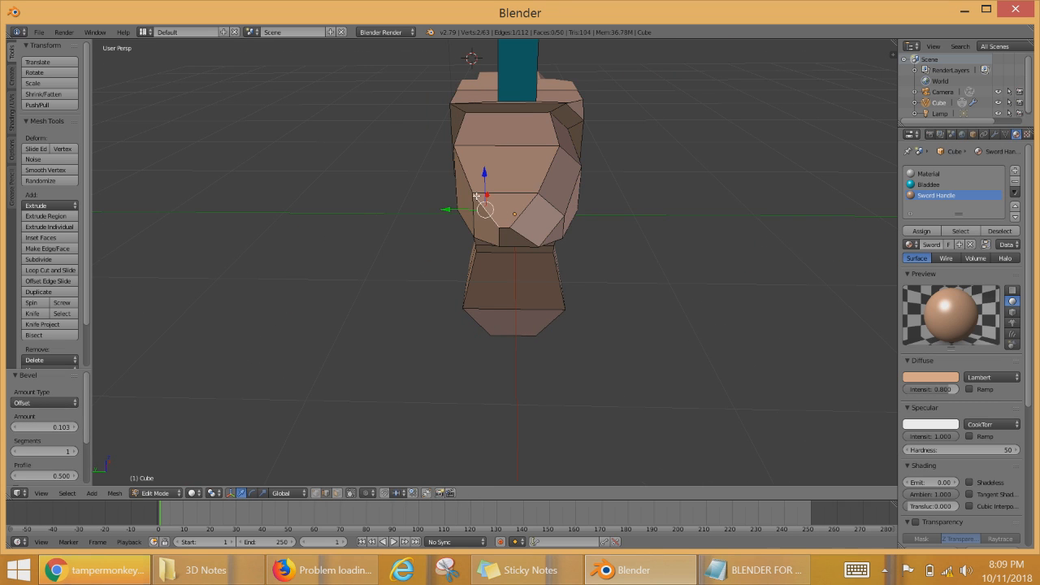
alt+right_click(476, 201)
key(ctrl+b)
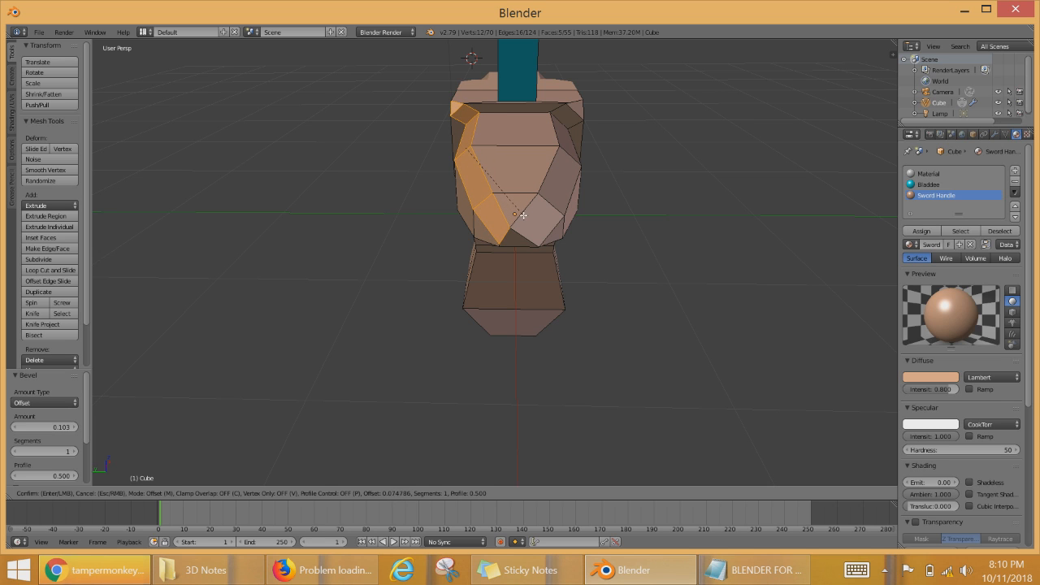
click(523, 216)
scroll(582, 210, up, 4)
scroll(649, 171, down, 6)
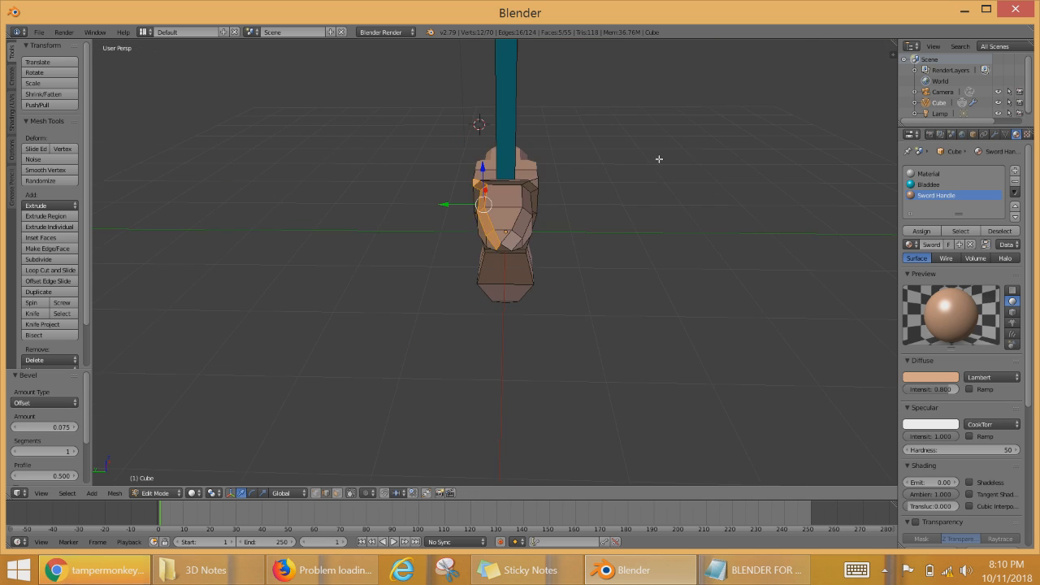
middle_drag(659, 159, 716, 207)
scroll(480, 204, up, 8)
shift+middle_drag(480, 204, 499, 339)
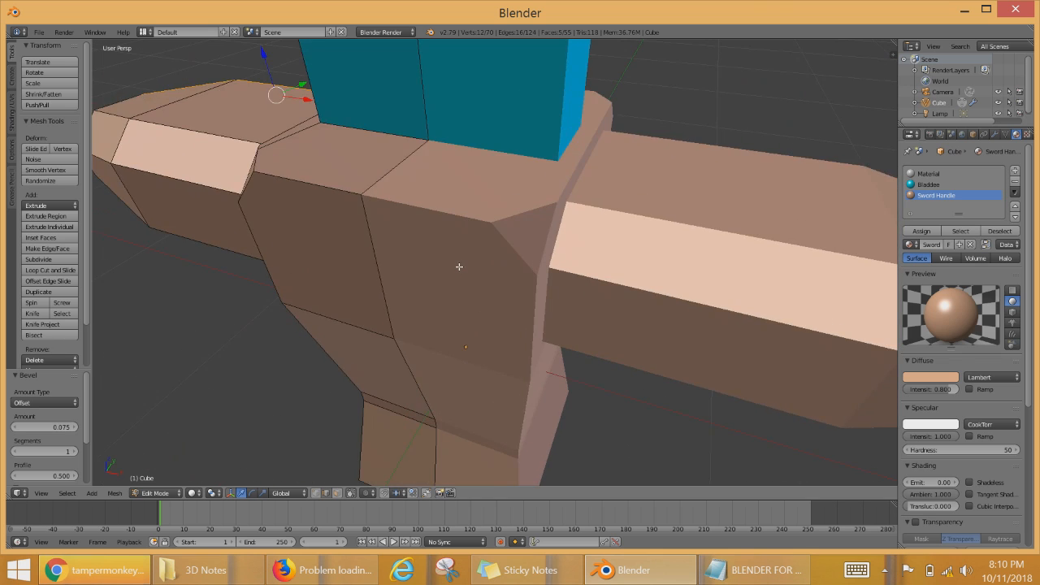
scroll(459, 267, down, 6)
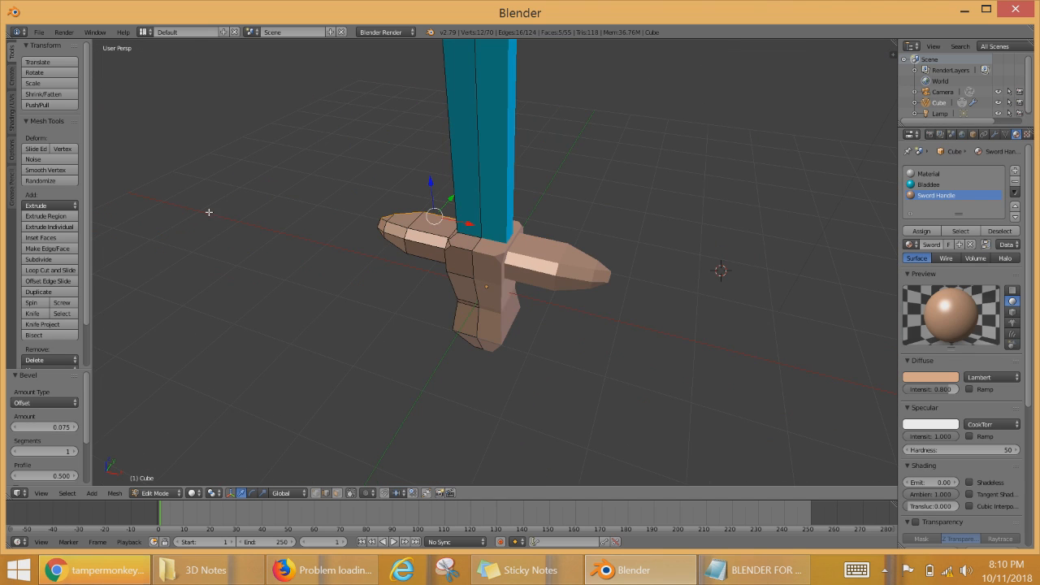
Step: Return to Object Mode and apply smooth shading to the whole sword
key(Tab)
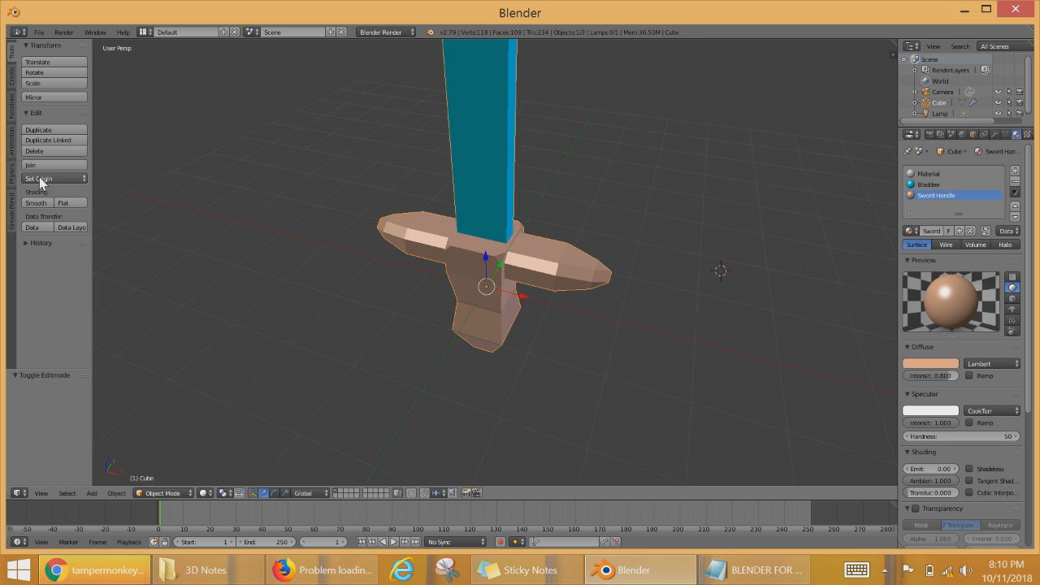
middle_drag(432, 244, 5, 146)
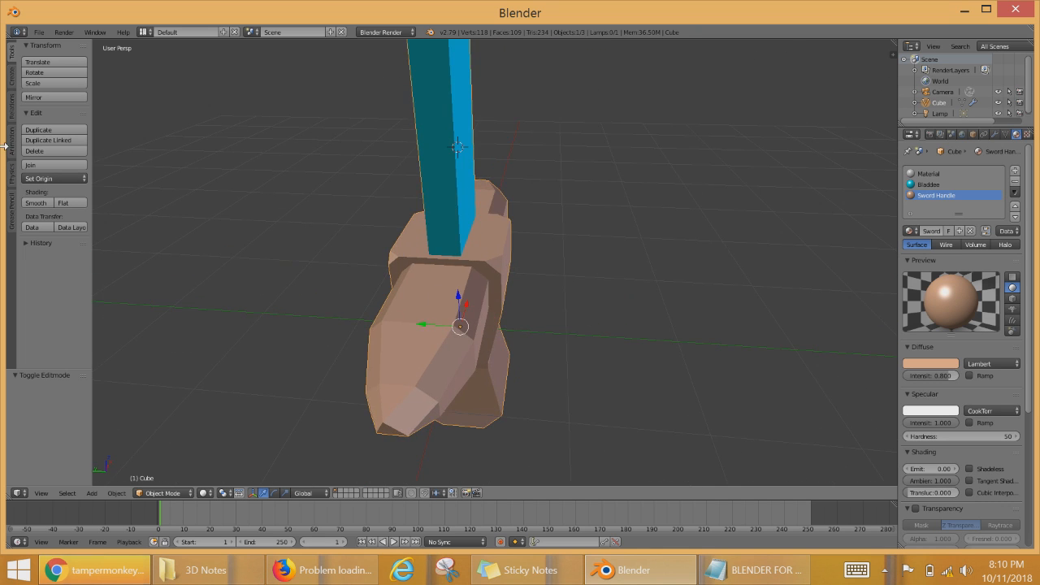
middle_drag(615, 296, 348, 259)
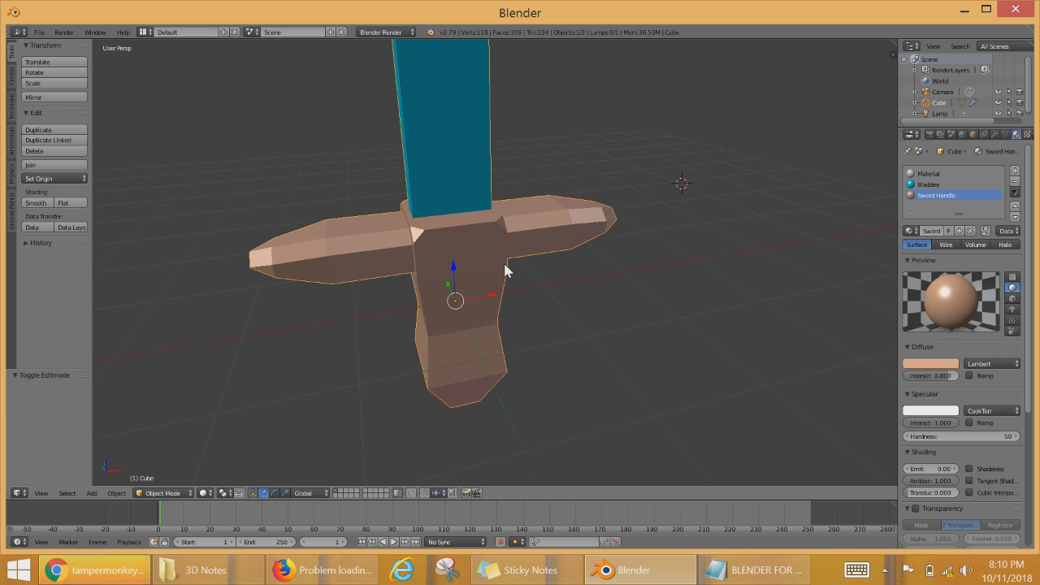
middle_drag(505, 270, 437, 277)
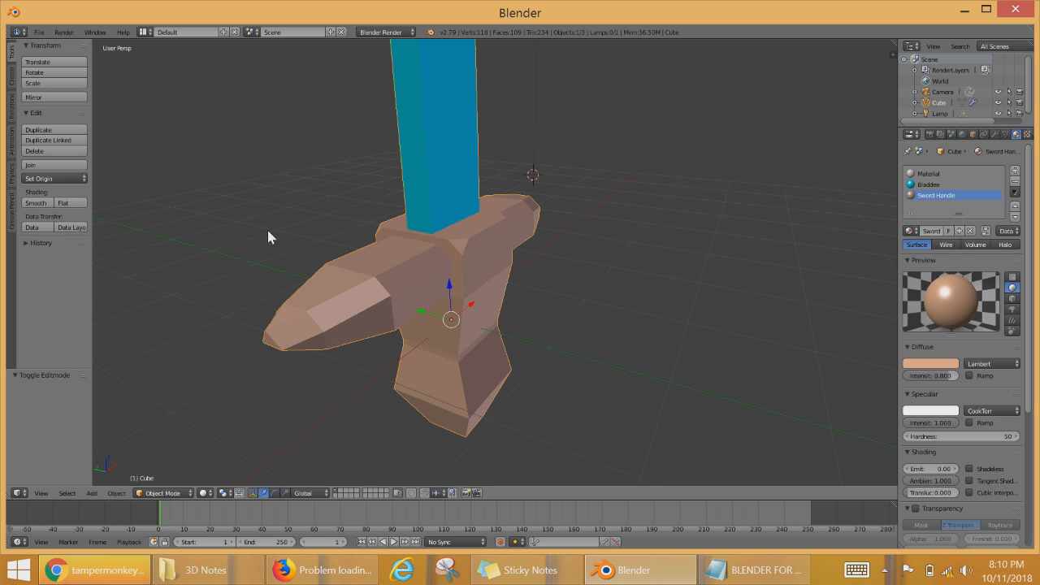
key(Tab)
key(Tab)
middle_drag(426, 273, 510, 333)
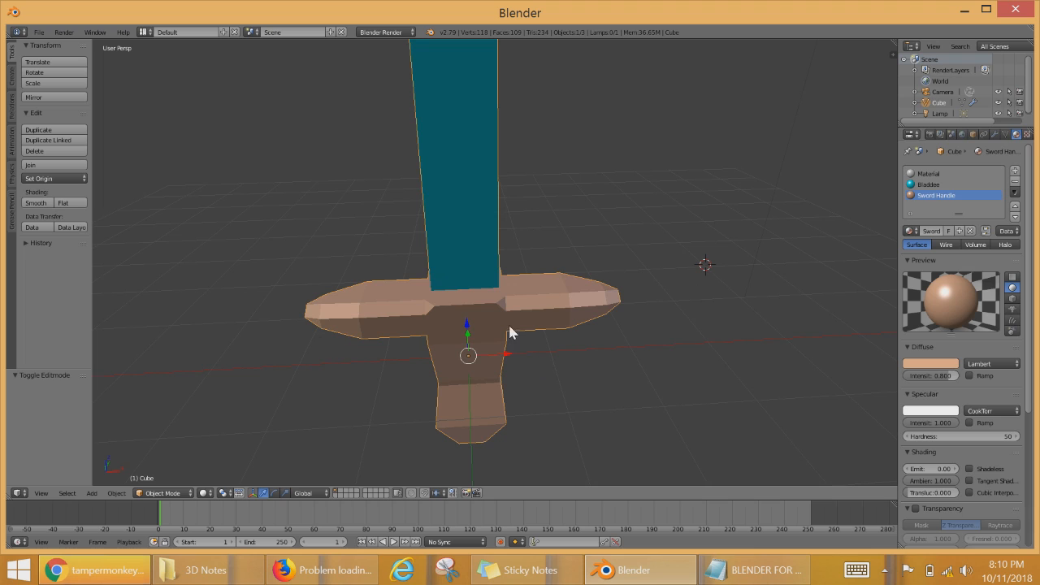
click(39, 201)
middle_drag(839, 337, 680, 347)
scroll(465, 330, down, 3)
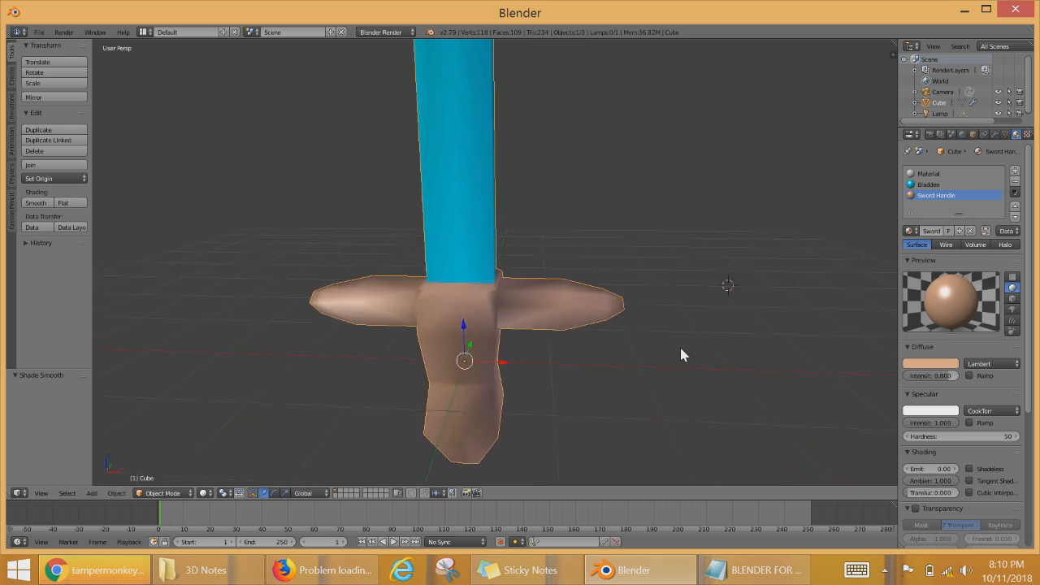
Step: Examine the smooth shading of the sword's crossguard and handle from several angles
scroll(676, 352, up, 4)
key(a)
scroll(646, 379, down, 1)
middle_drag(644, 379, 503, 286)
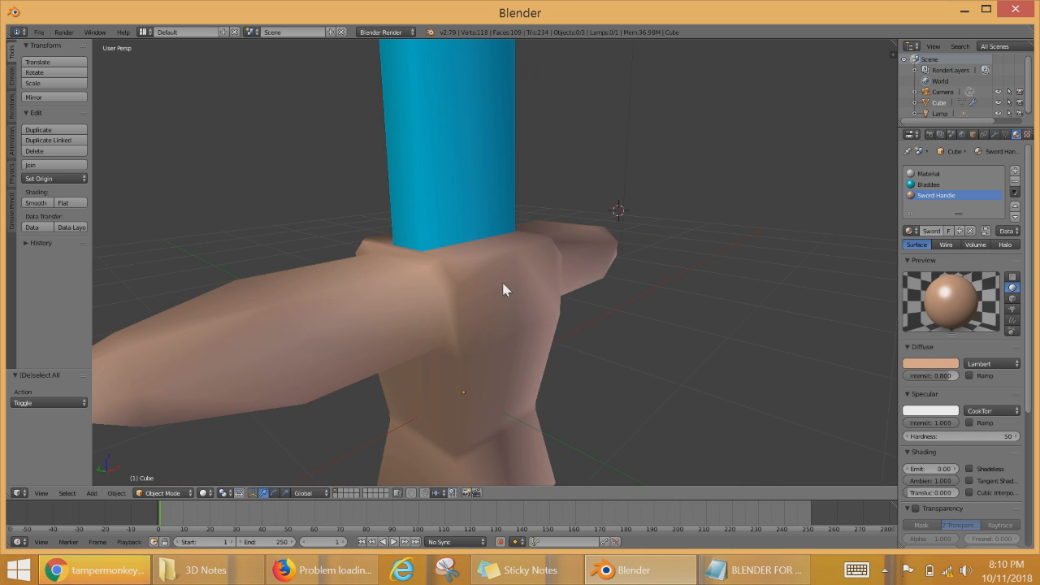
right_click(527, 292)
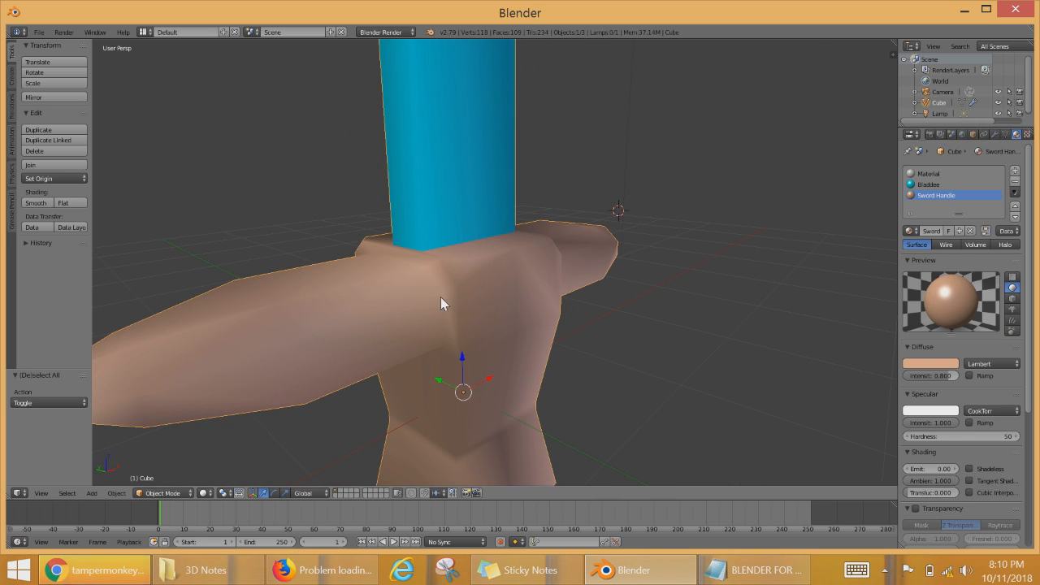
key(Tab)
key(Tab)
scroll(520, 317, down, 4)
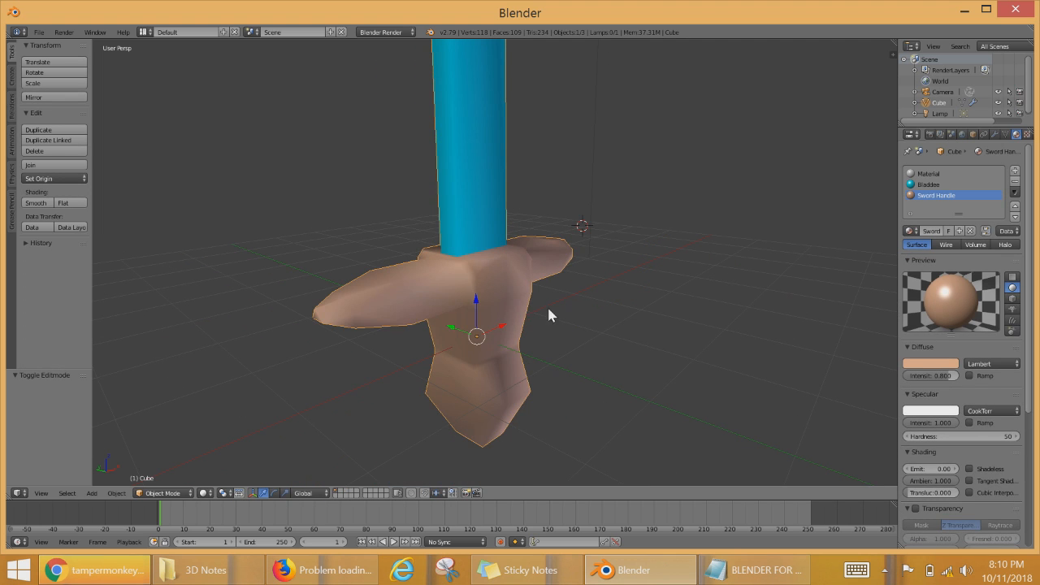
middle_drag(447, 348, 467, 329)
scroll(524, 351, up, 2)
scroll(472, 323, down, 2)
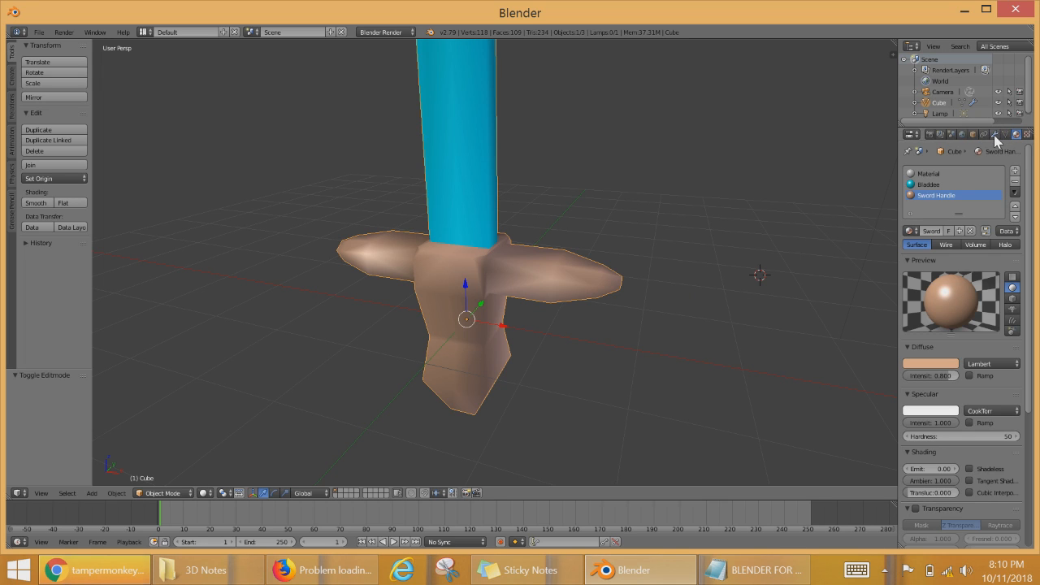
Step: Add a Subdivision Surface modifier to the sword
click(995, 134)
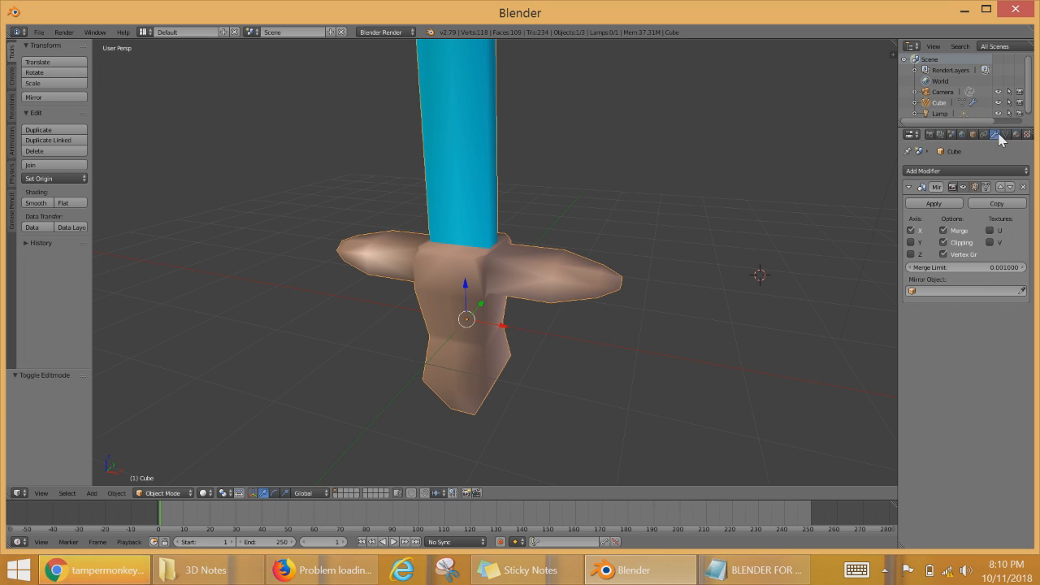
click(968, 172)
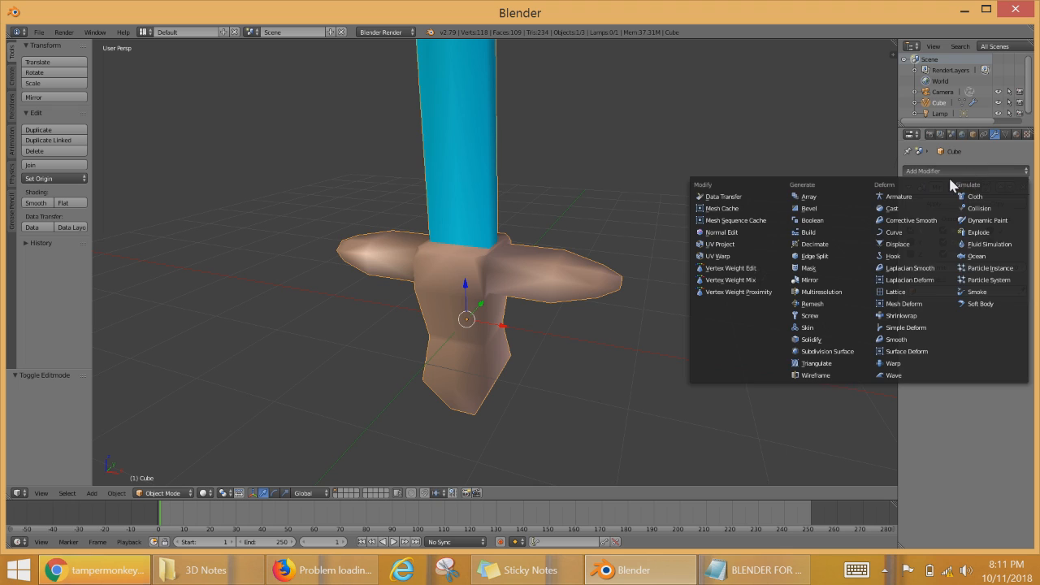
click(831, 355)
middle_drag(547, 365, 516, 348)
Step: Examine the subdivided crossguard, handle and blade base against the mesh cage in Edit Mode
key(Tab)
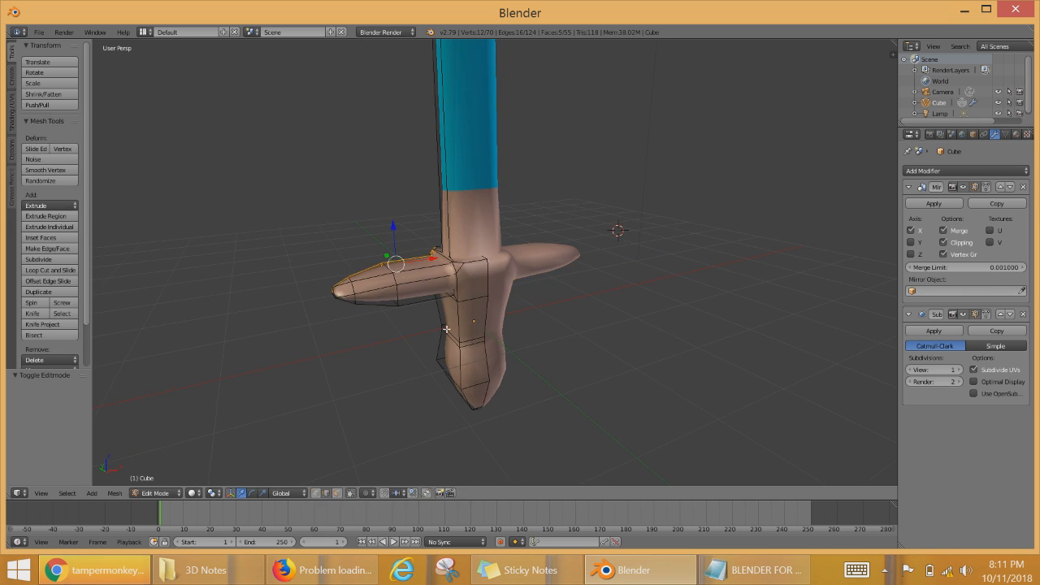
middle_drag(446, 330, 626, 336)
scroll(758, 350, up, 3)
scroll(766, 363, up, 3)
middle_drag(767, 363, 479, 331)
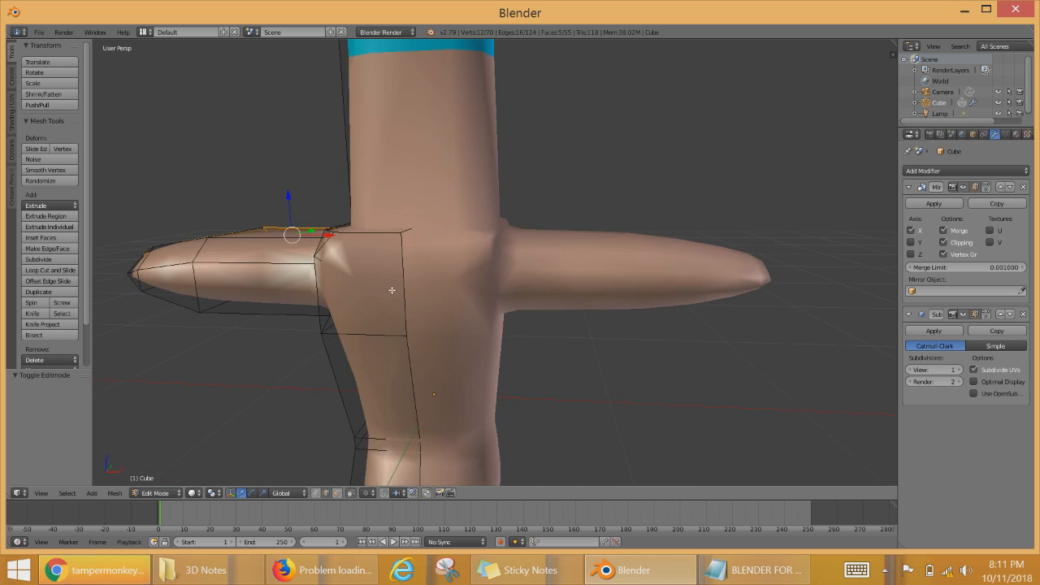
middle_drag(392, 290, 576, 314)
scroll(497, 307, down, 4)
scroll(577, 314, up, 2)
scroll(664, 325, down, 4)
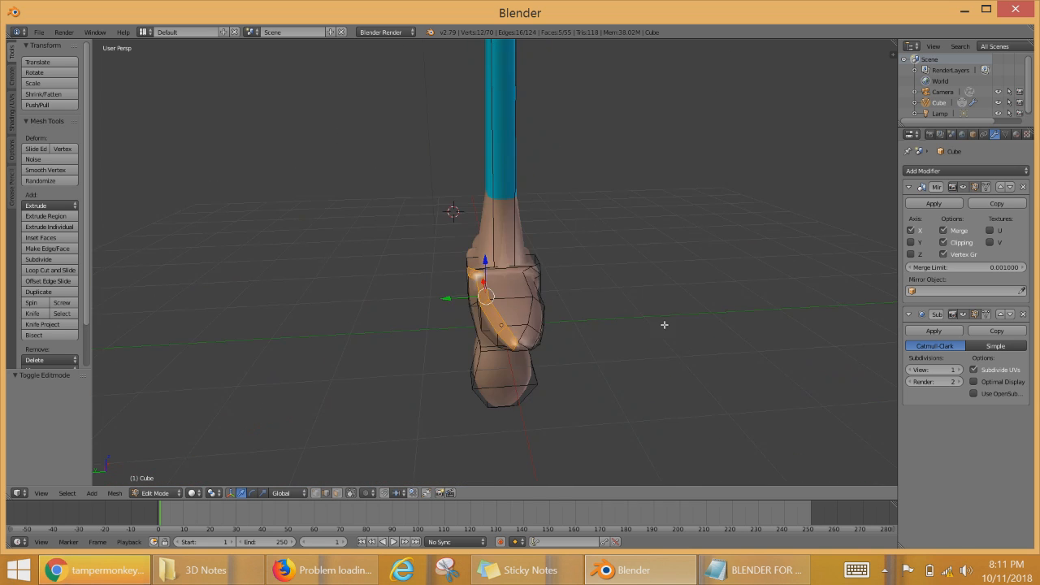
middle_drag(664, 325, 618, 323)
Step: Try to apply the Subdivision Surface modifier, and return the sword to Object Mode
click(937, 333)
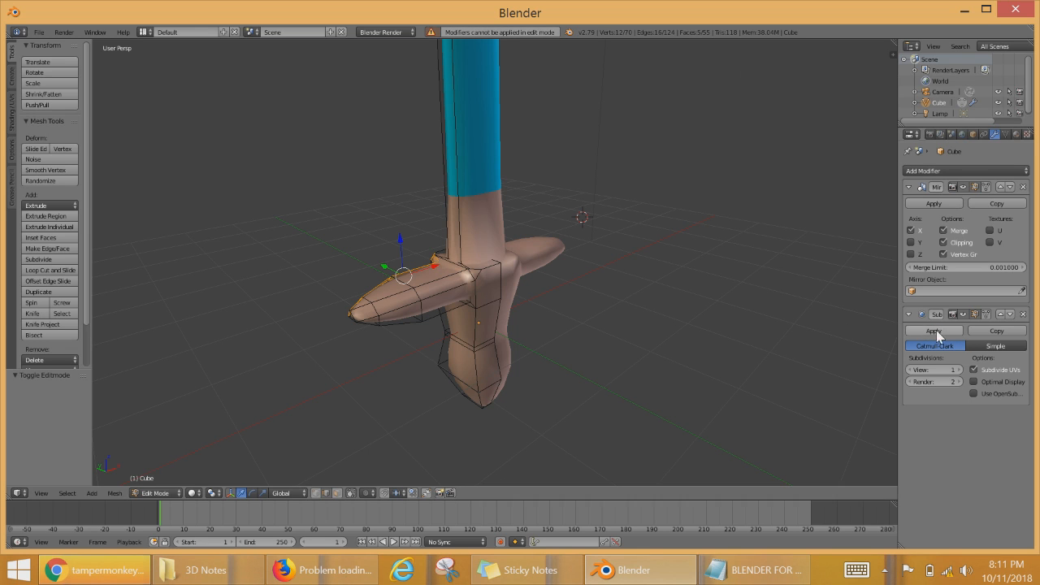
scroll(666, 282, up, 4)
scroll(472, 306, down, 4)
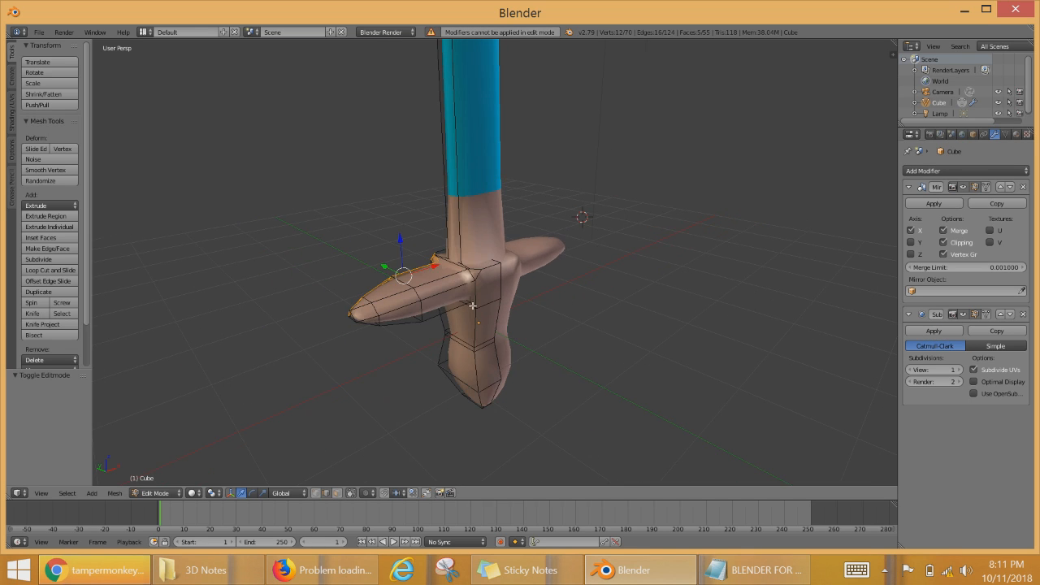
key(Tab)
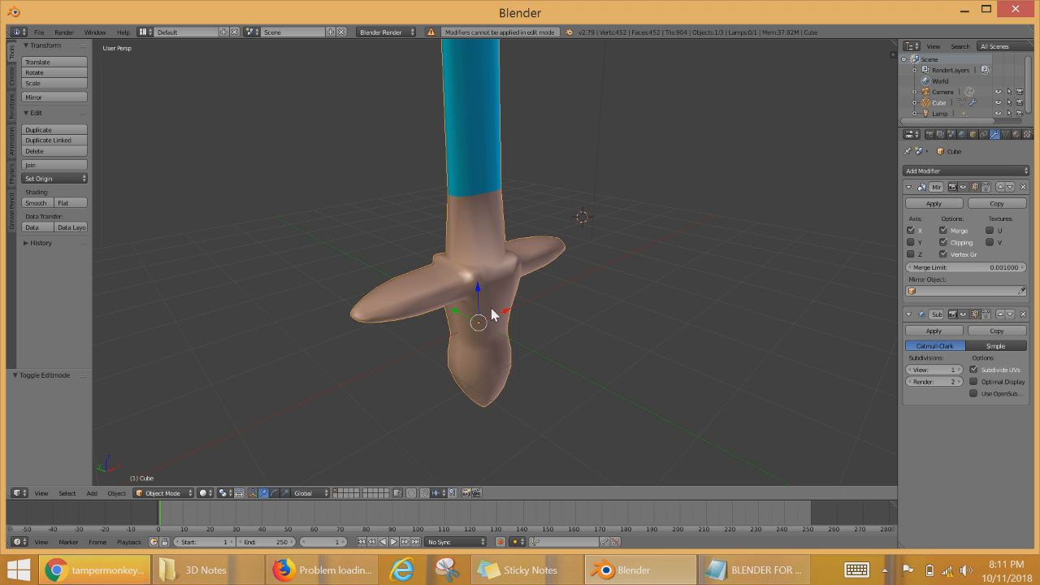
Step: Apply the Subdivision Surface modifier to the sword, then switch its mesh to face selection in Edit Mode
click(935, 331)
key(Tab)
scroll(531, 291, up, 3)
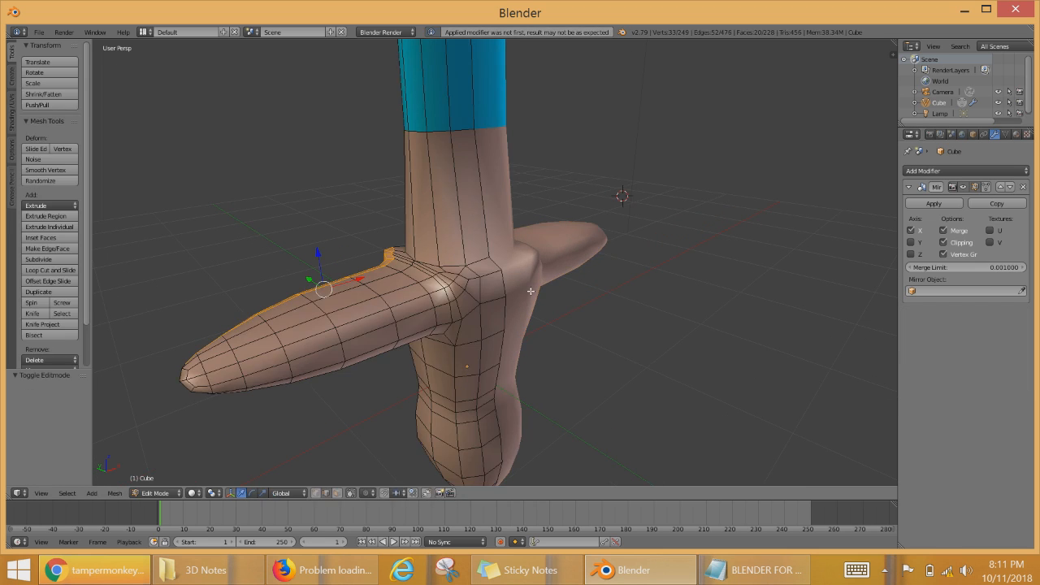
middle_drag(283, 288, 582, 262)
click(336, 494)
shift+middle_drag(463, 235, 378, 289)
scroll(497, 322, up, 4)
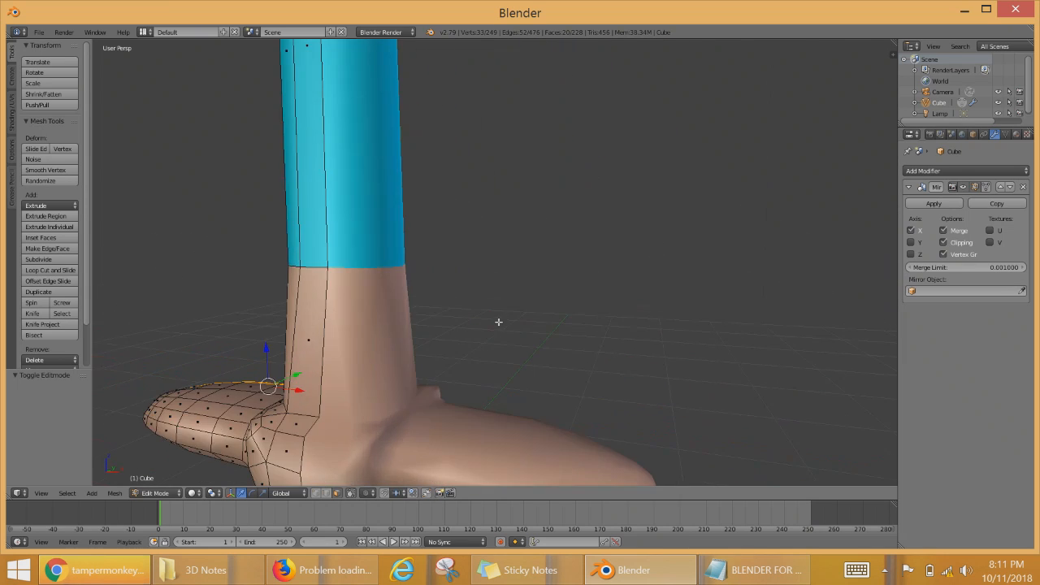
Step: Examine the denser face layout of the crossguard, handle and blade base from several angles in Edit Mode
scroll(488, 330, down, 4)
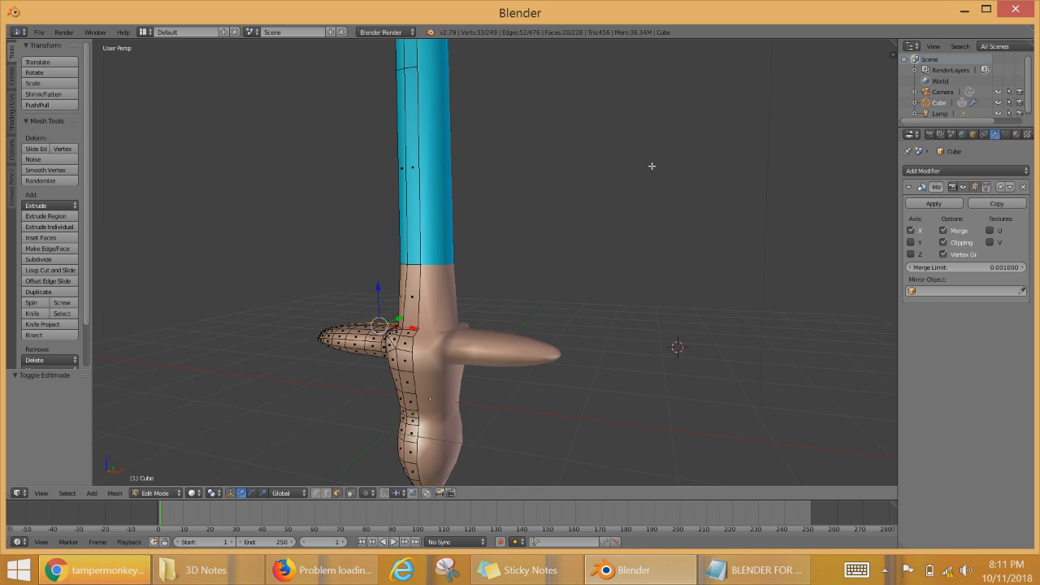
middle_drag(586, 246, 706, 265)
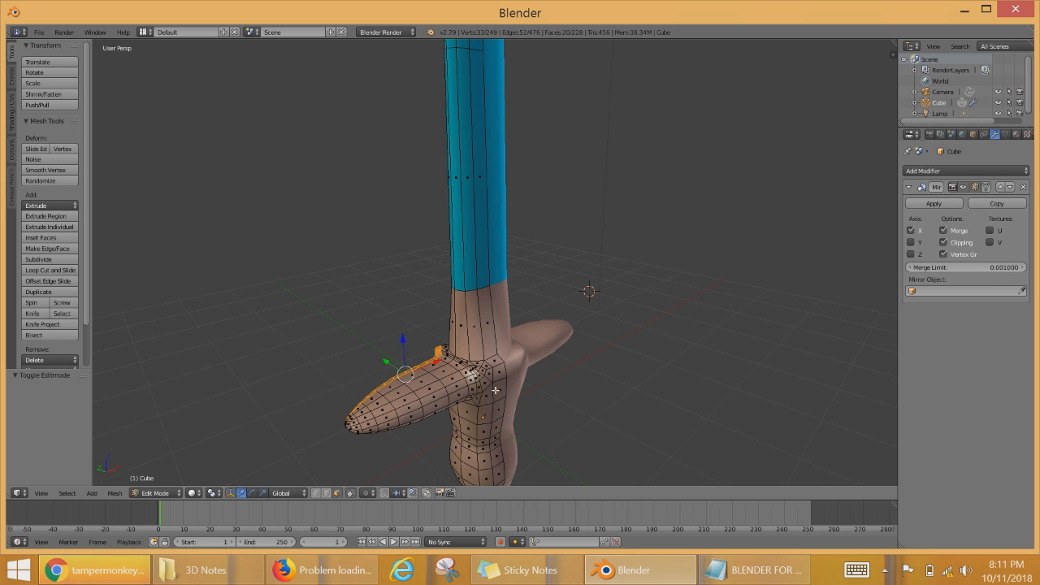
scroll(498, 391, down, 2)
scroll(525, 395, up, 4)
middle_drag(589, 372, 559, 245)
scroll(522, 353, up, 1)
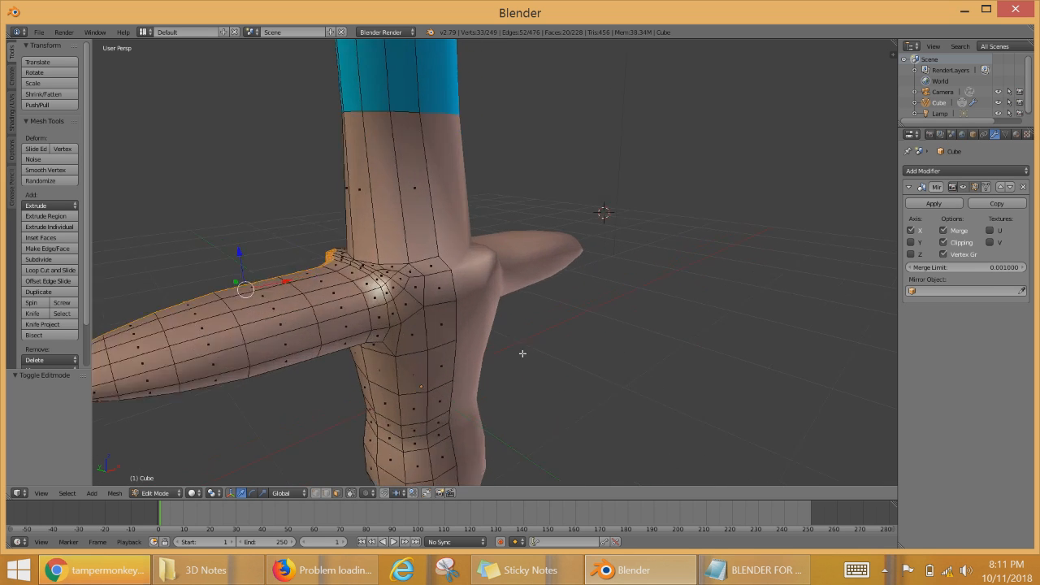
scroll(522, 354, up, 2)
scroll(522, 354, down, 4)
middle_drag(463, 336, 529, 322)
scroll(537, 330, up, 4)
Step: Compare the sword in Object Mode and Edit Mode, and inspect the crossguard's smoothed shape up close
key(Tab)
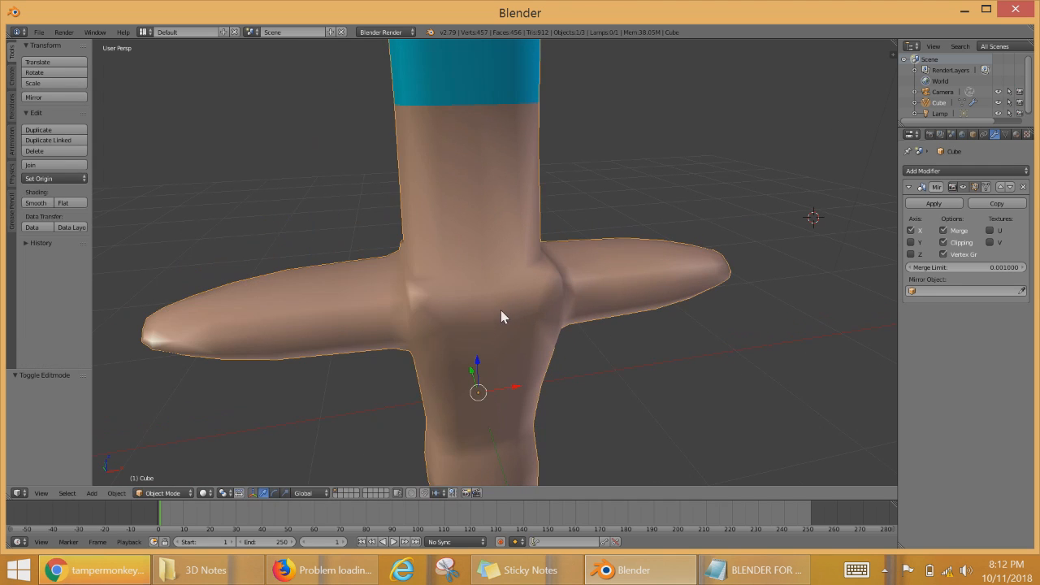
key(Tab)
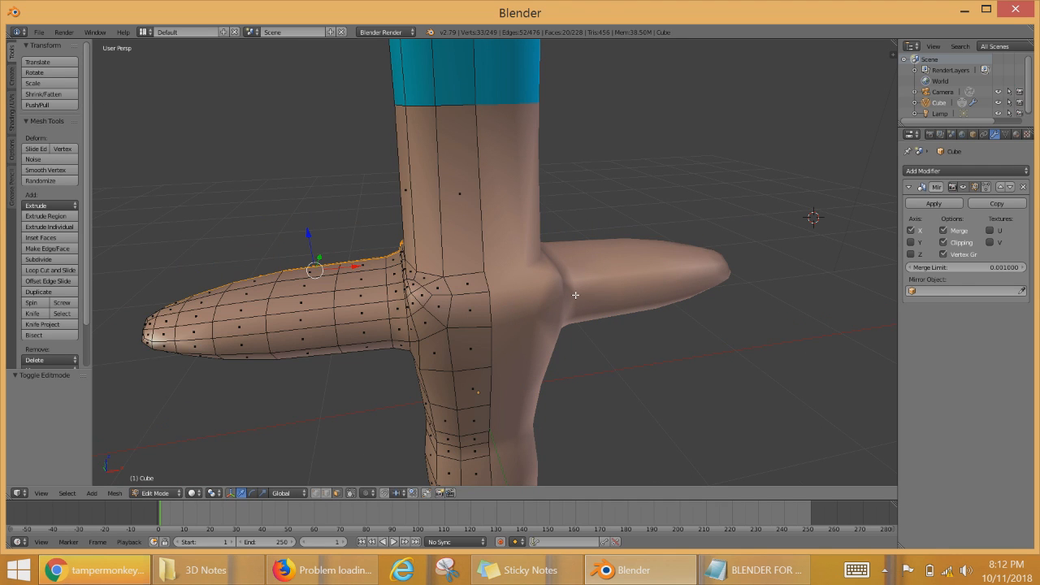
key(Tab)
middle_drag(416, 310, 519, 310)
scroll(519, 309, up, 2)
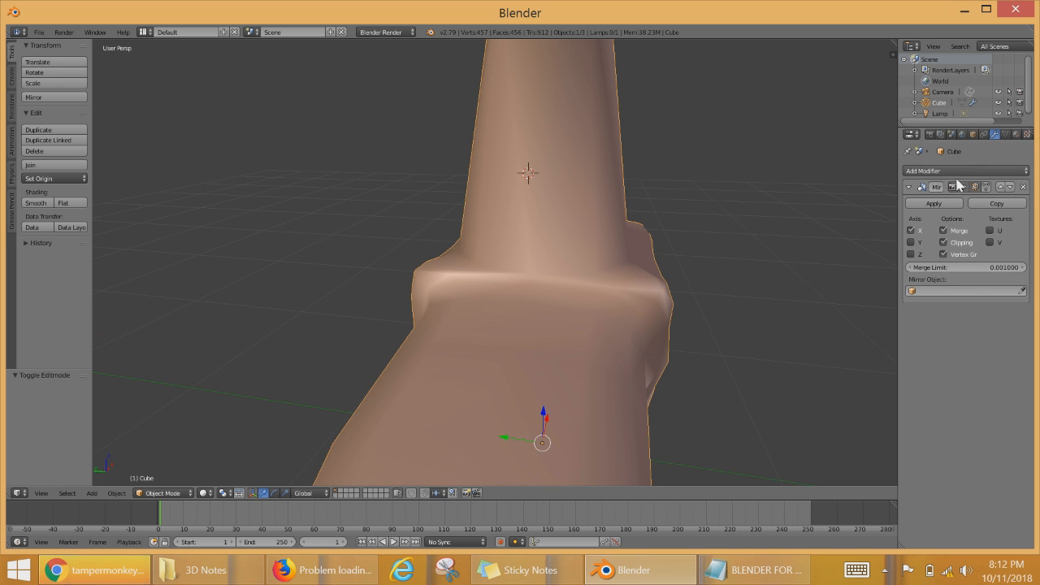
middle_drag(751, 178, 613, 257)
scroll(597, 249, down, 4)
middle_drag(402, 258, 520, 285)
scroll(586, 379, up, 3)
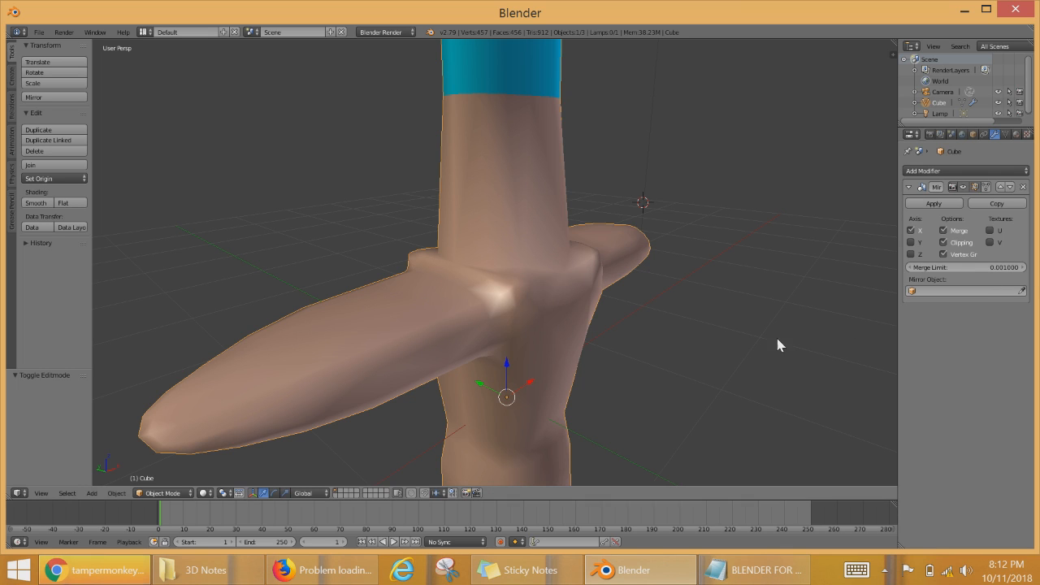
Step: Undo applying the Subdivision Surface modifier so that it is live on the sword again
key(ctrl+z)
key(ctrl+z)
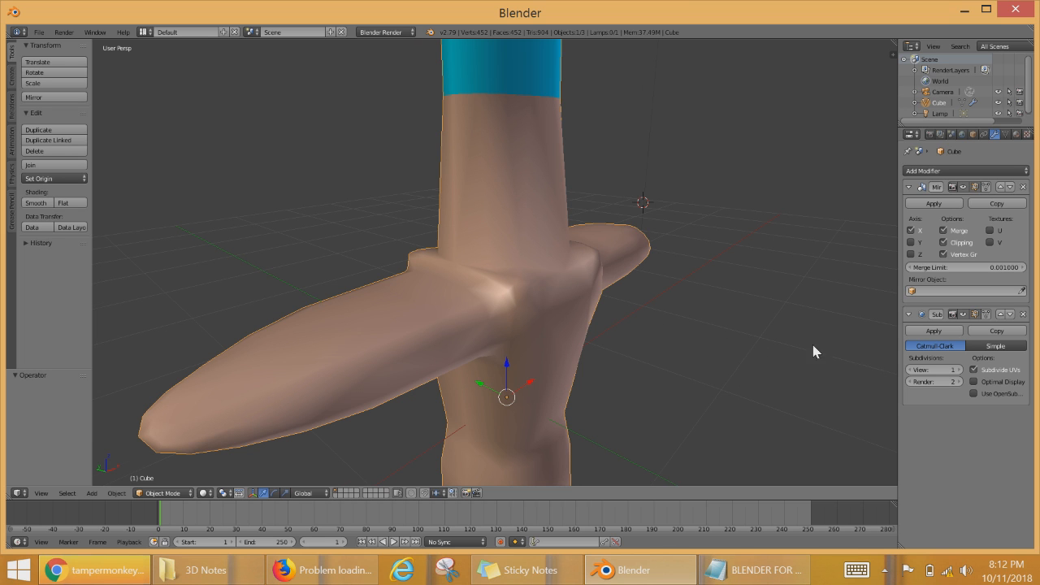
scroll(812, 349, up, 5)
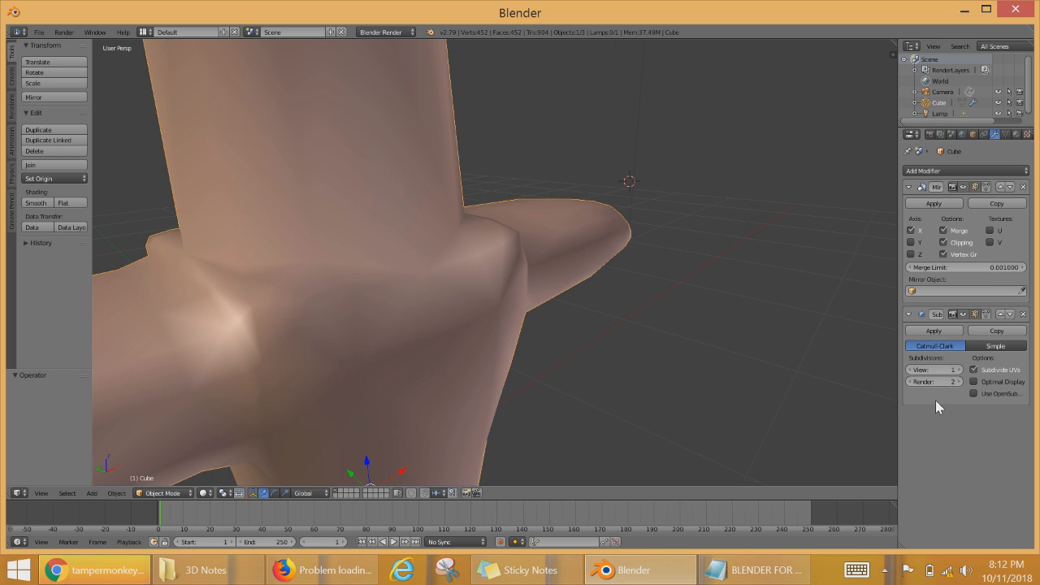
middle_drag(742, 350, 705, 354)
shift+middle_drag(771, 388, 929, 406)
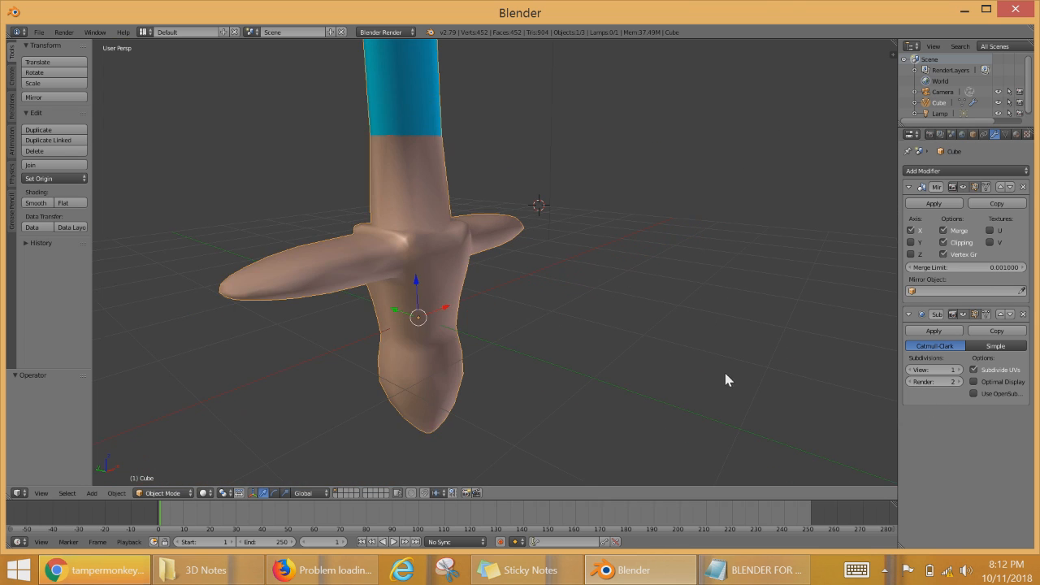
Step: Raise the Subdivision Surface modifier's viewport subdivisions to 6 with the sword in Edit Mode
key(Tab)
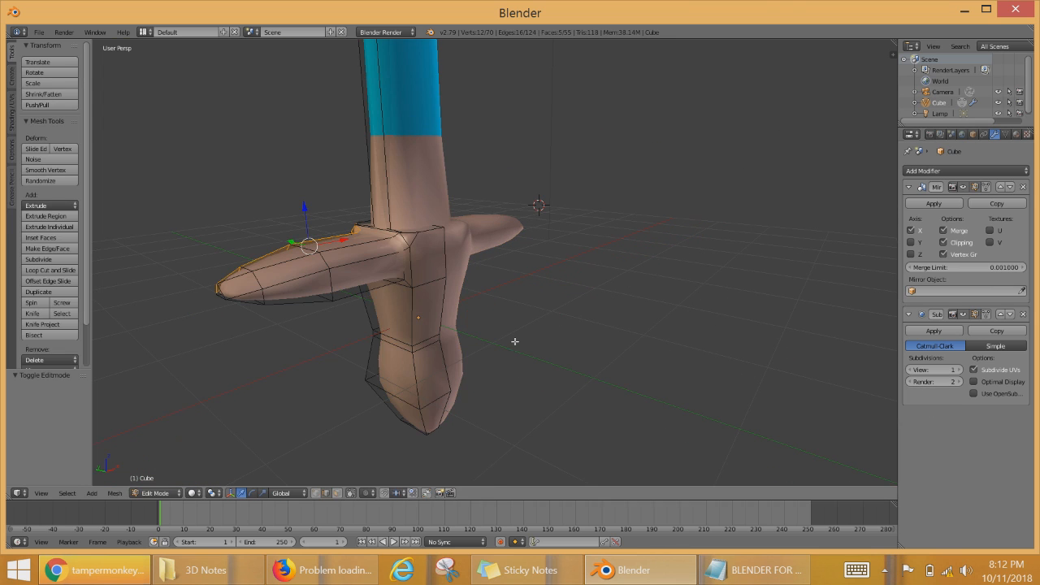
click(961, 371)
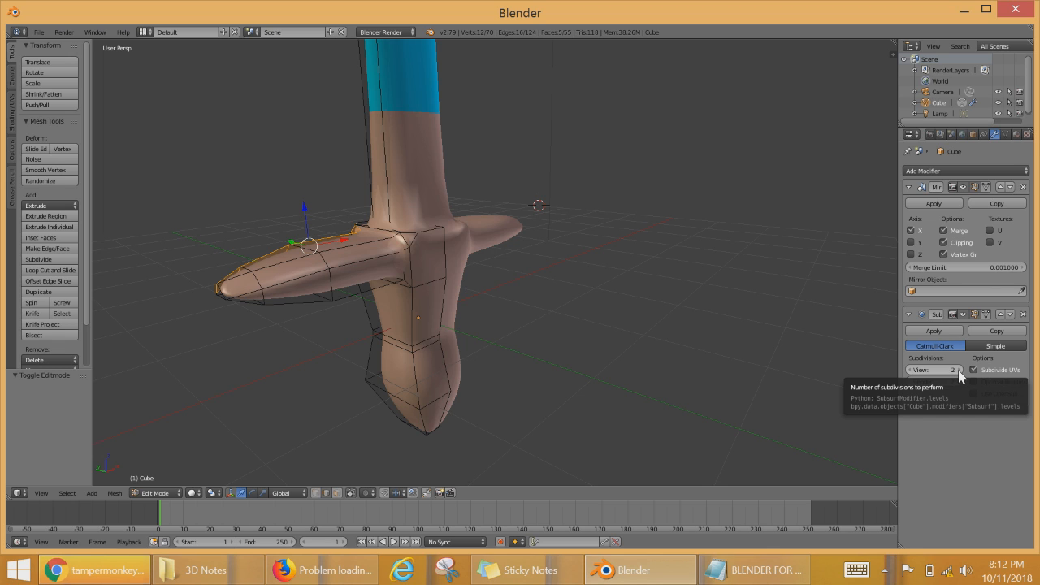
click(960, 370)
click(961, 370)
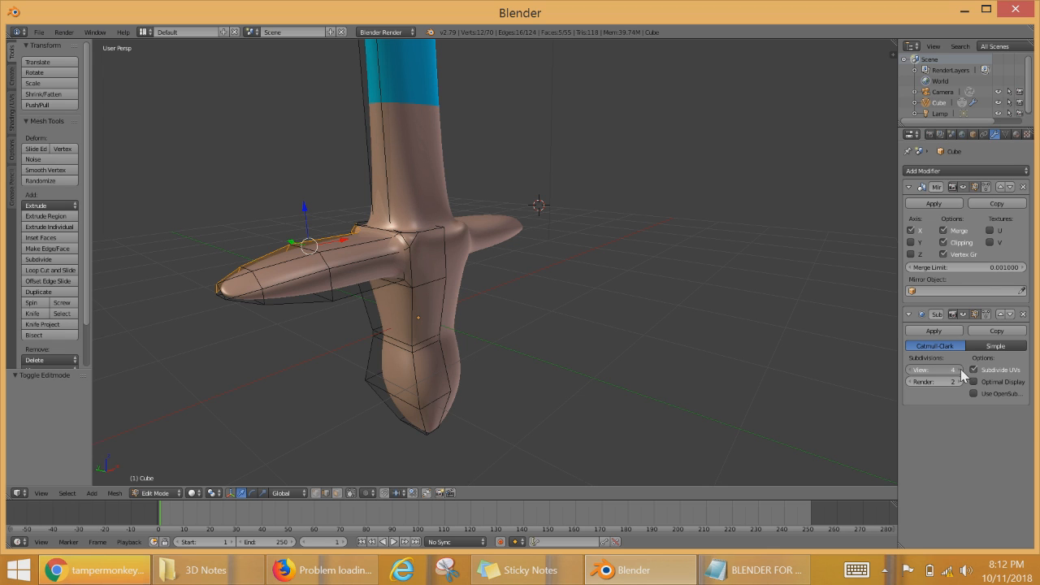
click(963, 372)
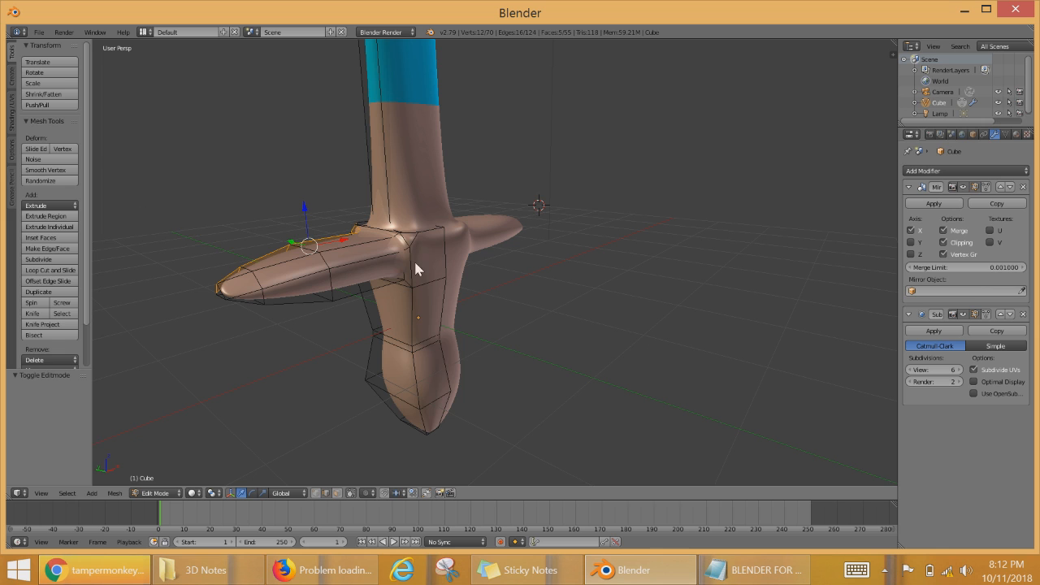
Step: Examine the heavily subdivided crossguard and handle in Object Mode, and compare them with the mesh cage in Edit Mode
key(Tab)
scroll(524, 245, up, 3)
scroll(353, 243, down, 6)
middle_drag(418, 271, 663, 331)
scroll(444, 309, up, 3)
scroll(497, 337, up, 3)
scroll(376, 344, down, 4)
scroll(605, 355, up, 6)
scroll(617, 365, down, 4)
scroll(567, 348, down, 3)
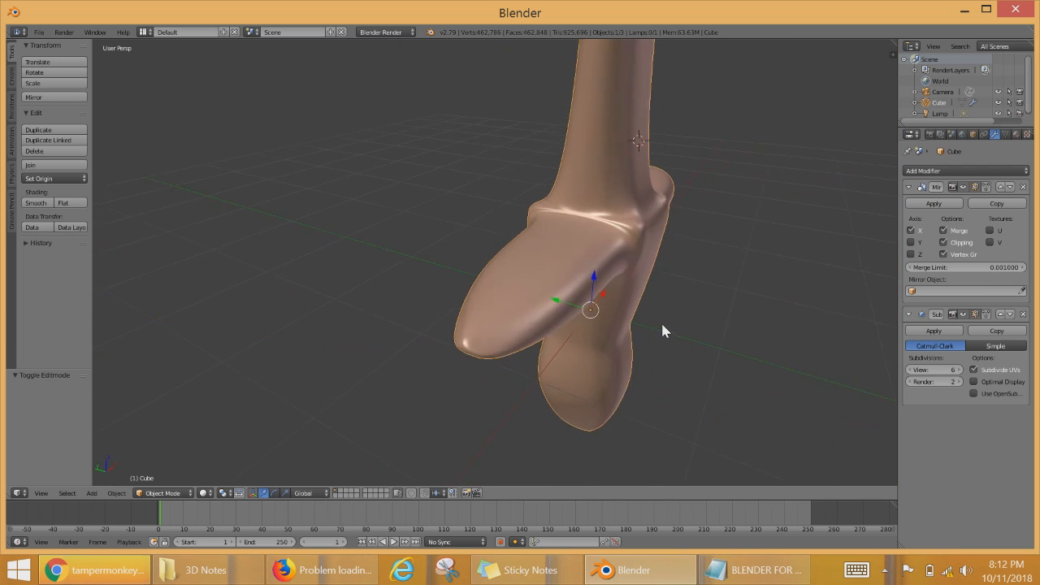
scroll(662, 331, up, 3)
key(Tab)
scroll(642, 348, down, 4)
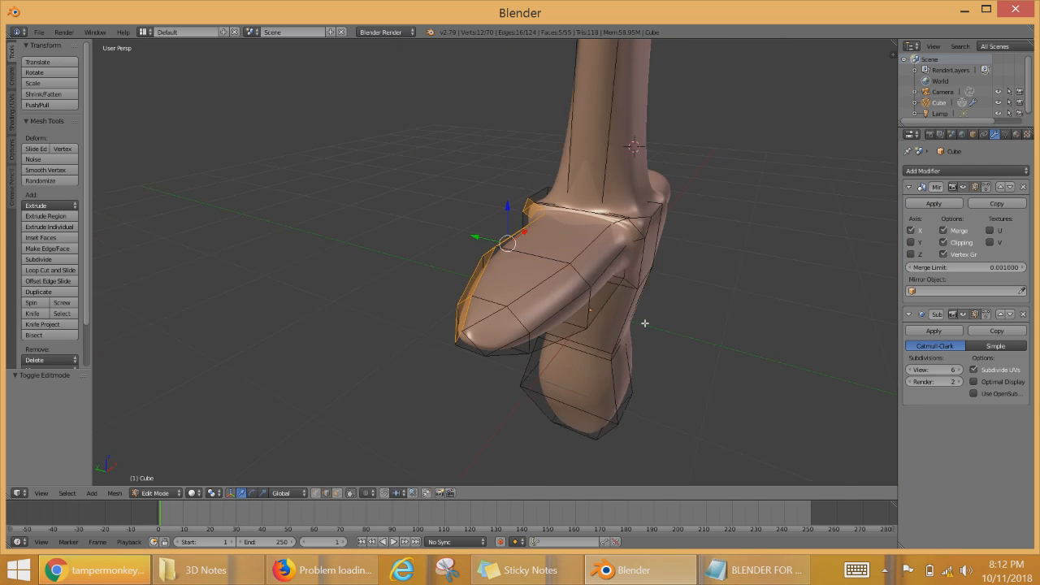
middle_drag(605, 284, 426, 286)
scroll(460, 309, up, 4)
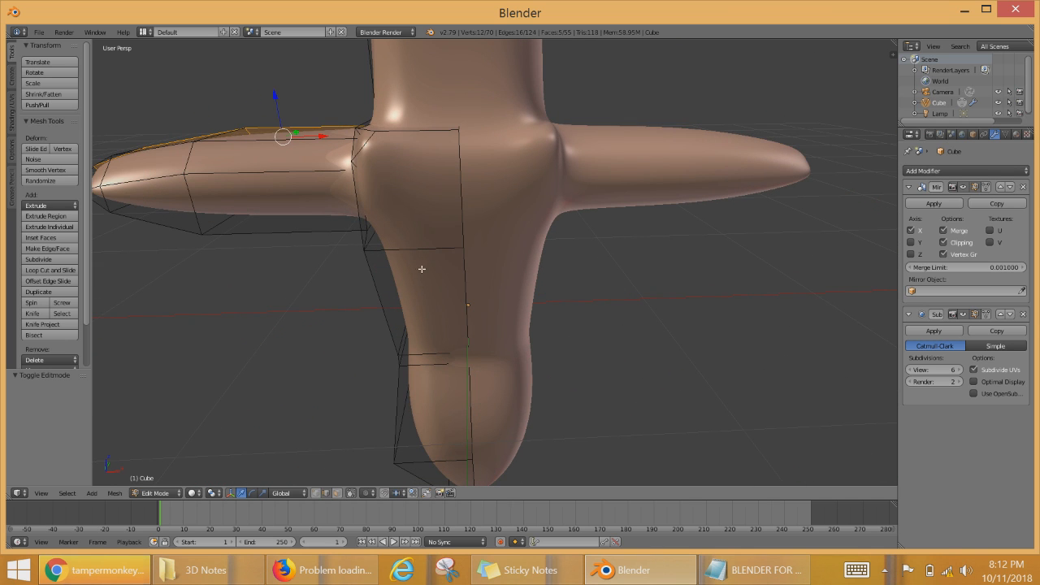
Step: Fit the edit cage to the subdivided surface, inspect the edges on the handle and crossguard, and turn the option off again
click(986, 315)
middle_drag(791, 292, 603, 326)
scroll(543, 378, down, 6)
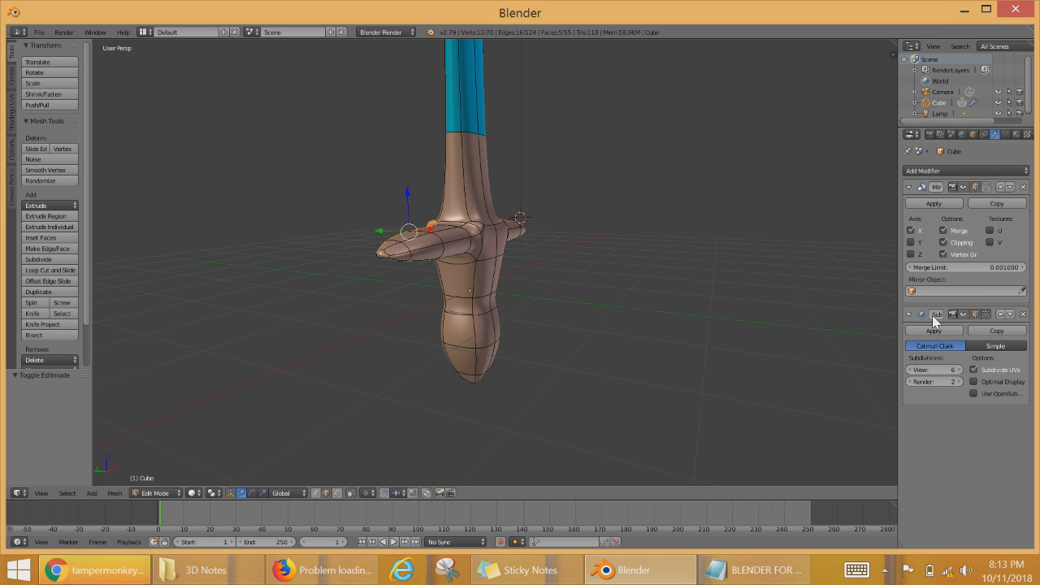
middle_drag(409, 276, 567, 278)
scroll(475, 264, up, 6)
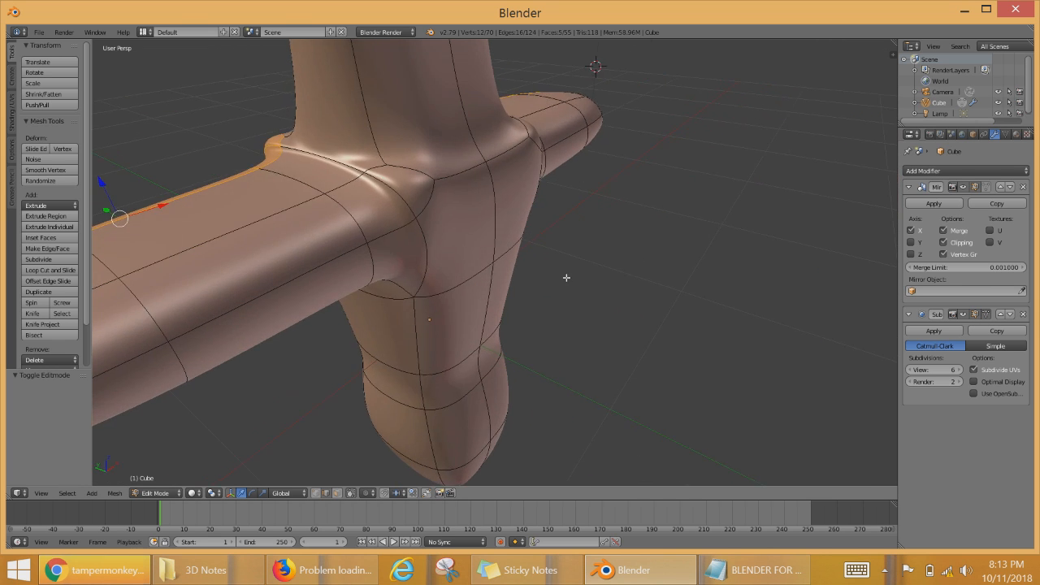
scroll(511, 278, down, 3)
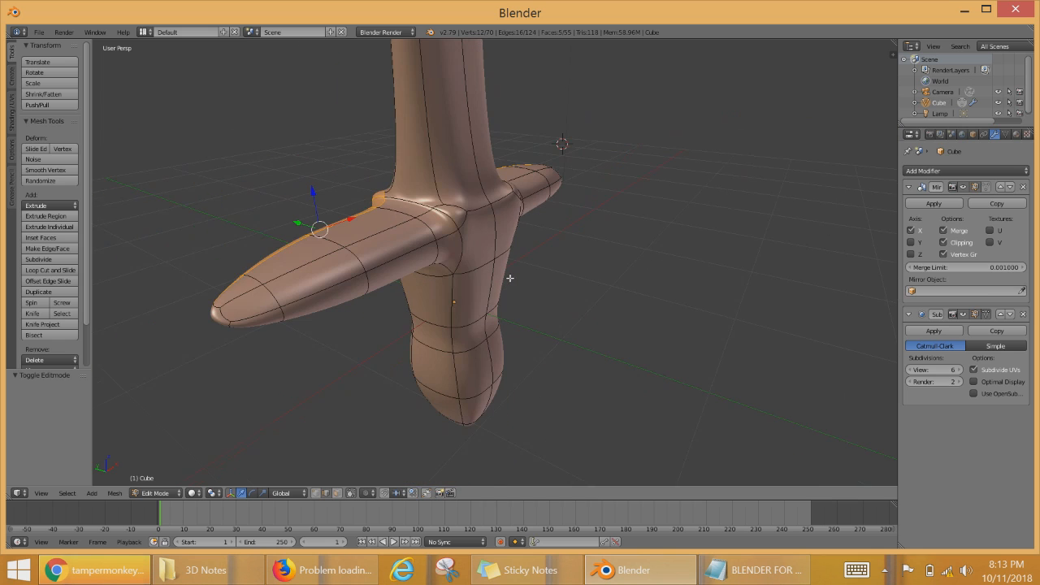
click(985, 314)
scroll(414, 287, up, 2)
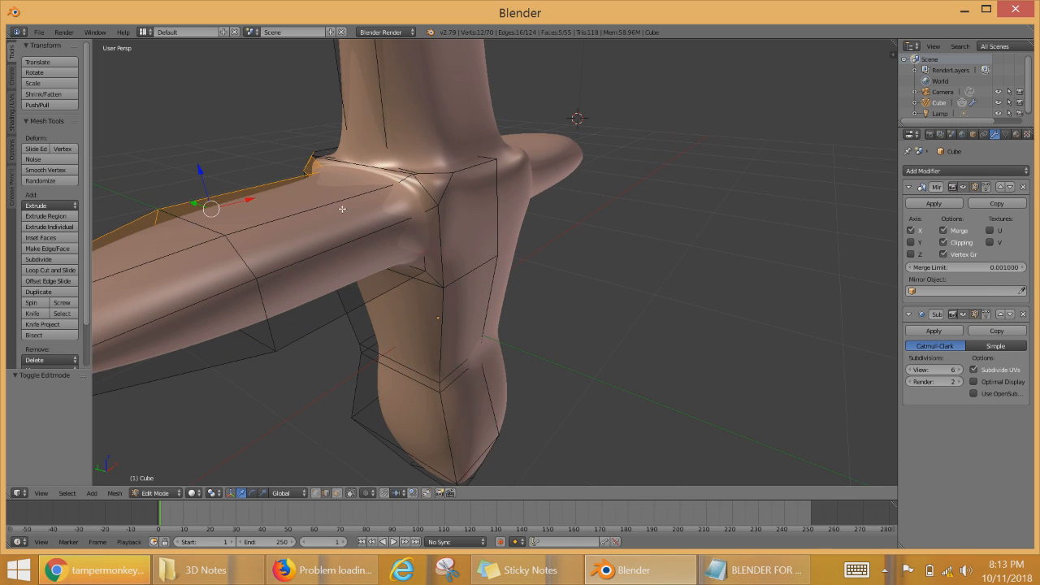
Step: Try moving an upper lengthwise edge of the crossguard arm down along the Z axis, and undo the move
right_click(342, 210)
middle_drag(369, 249, 462, 250)
scroll(520, 246, down, 2)
middle_drag(557, 244, 502, 220)
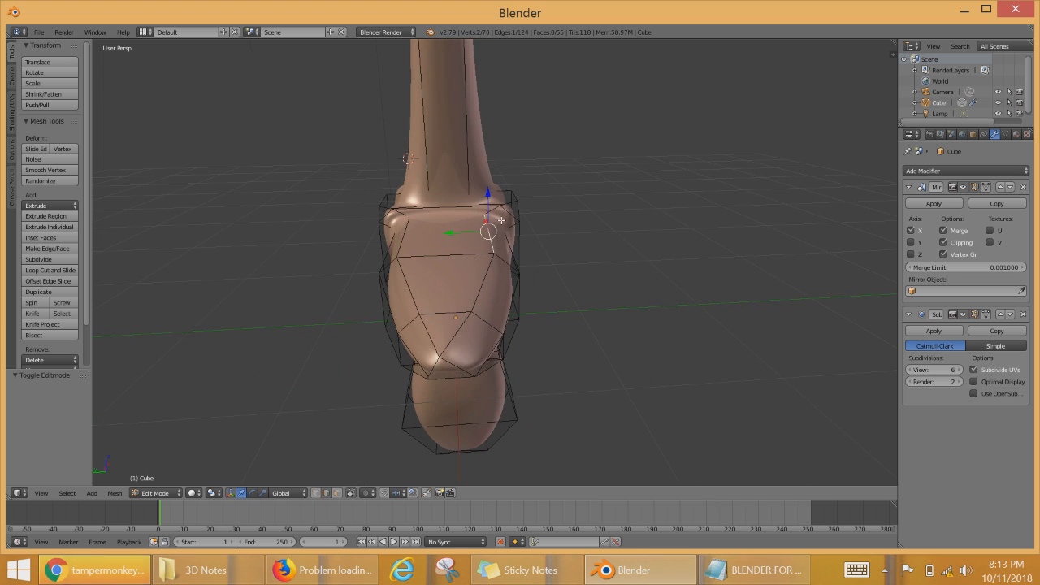
key(g)
key(z)
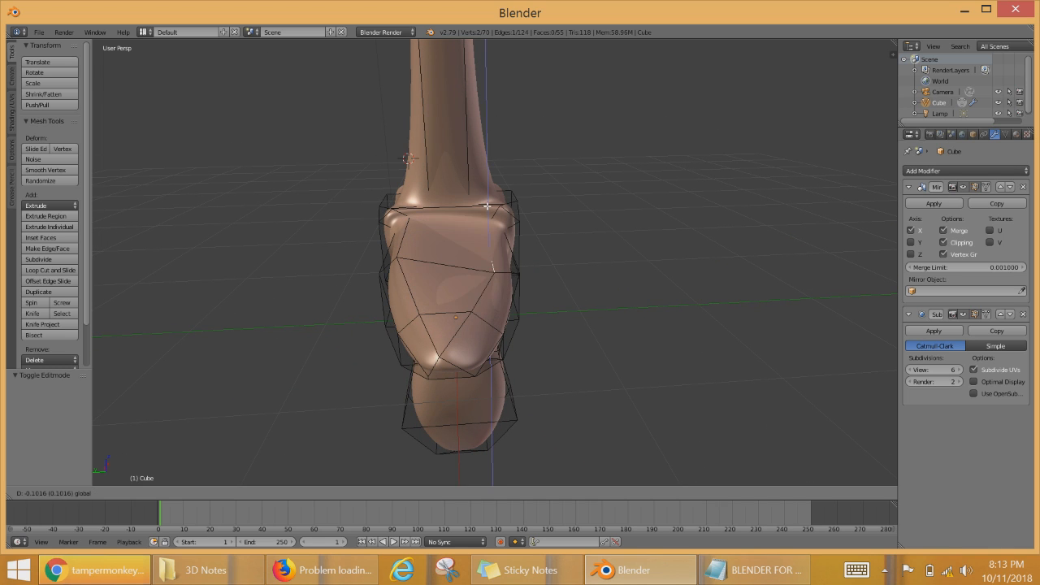
click(613, 322)
key(ctrl+z)
Step: Switch to the BLENDER FOR ALL notes in Notepad and read down to the smoothing section
scroll(660, 434, up, 5)
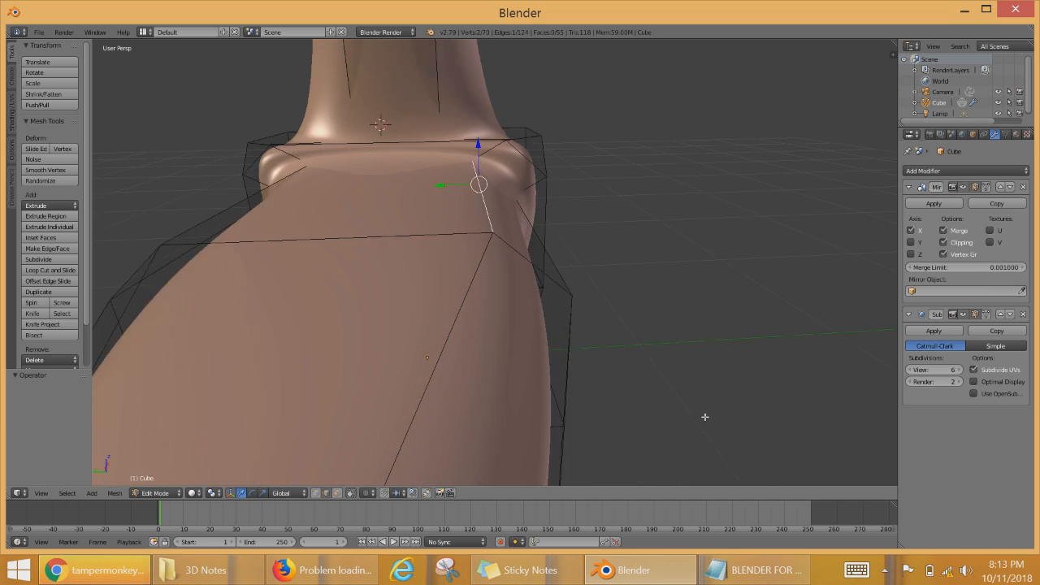
middle_drag(704, 416, 622, 417)
click(754, 569)
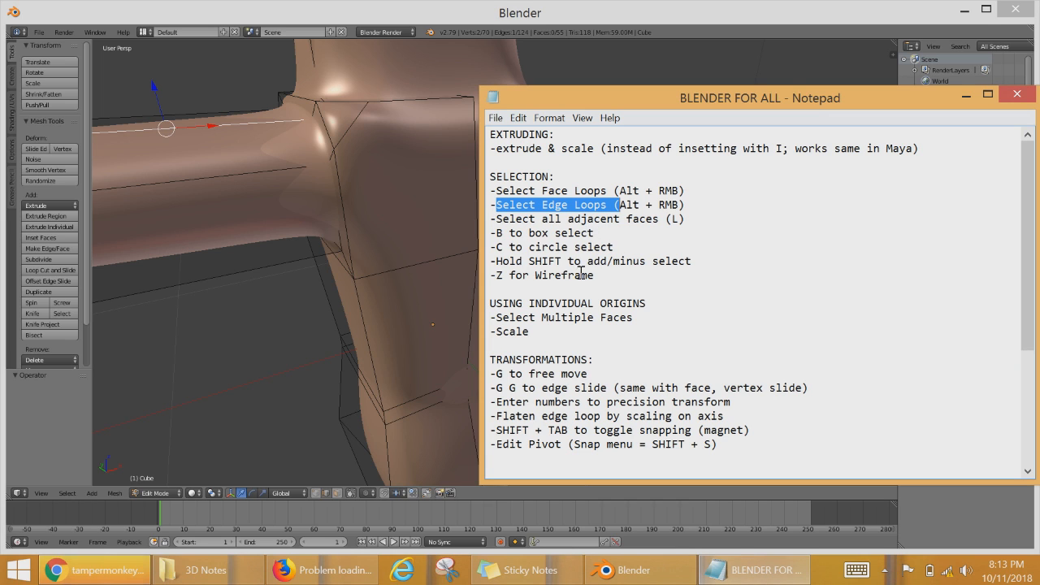
scroll(603, 326, down, 1)
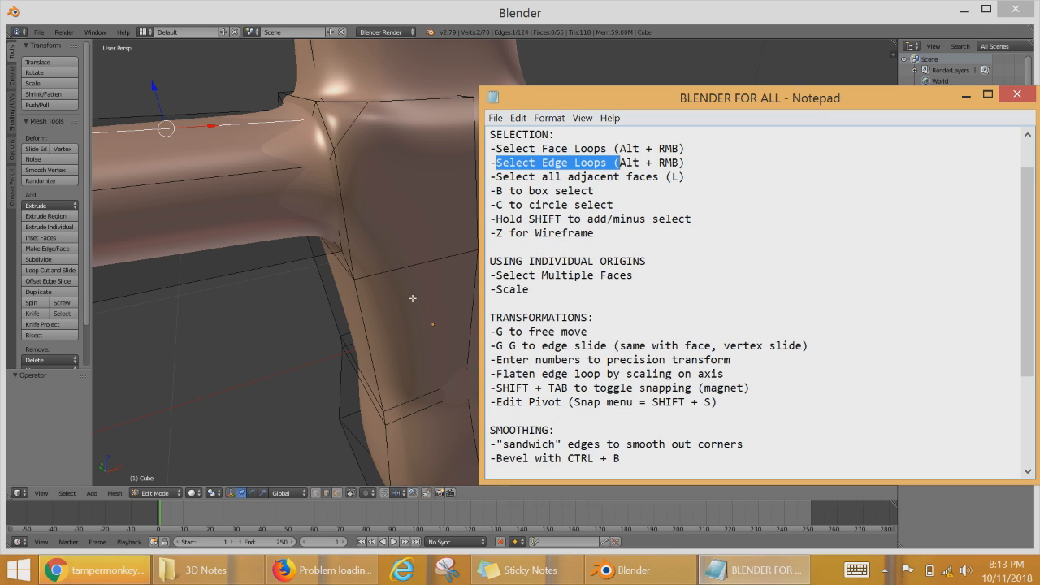
Step: Return to Blender and select the upper front edge of the crossguard's centre block below the blade
click(404, 226)
right_click(389, 103)
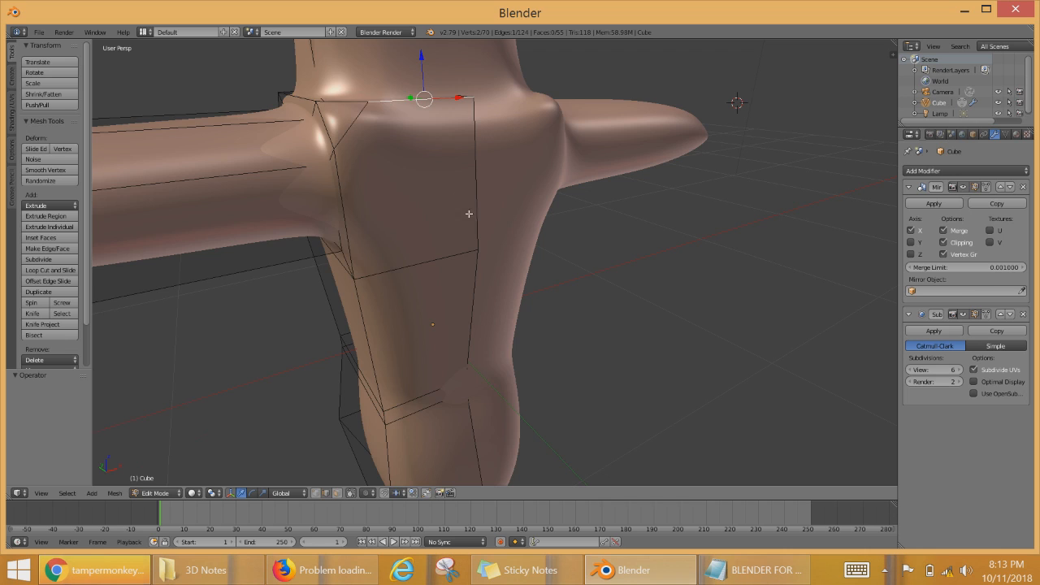
middle_drag(469, 214, 522, 253)
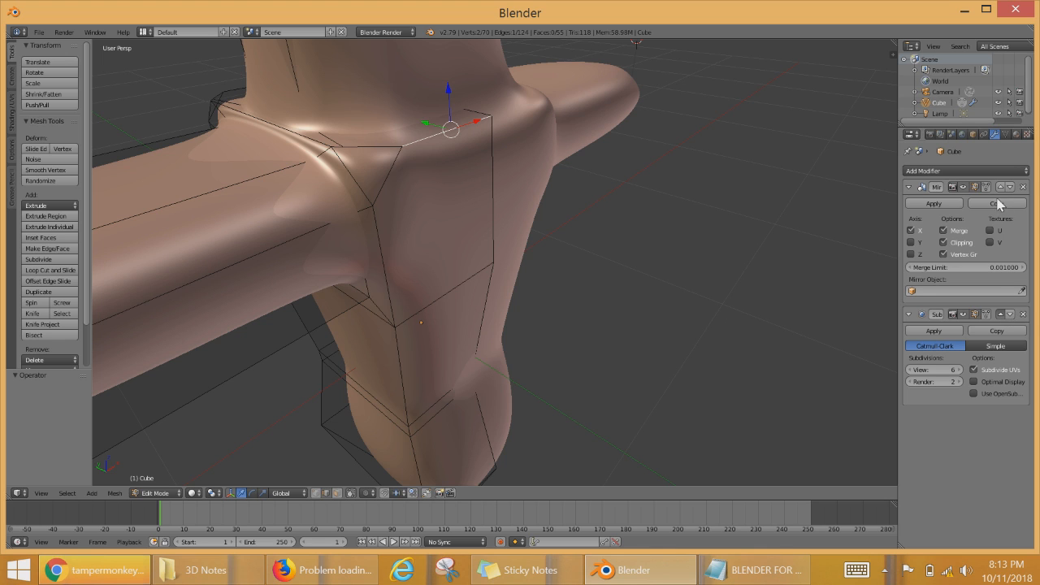
Step: Move the Subdivision Surface modifier above the Mirror modifier, and put Mirror back first in the stack
click(1001, 314)
scroll(455, 215, up, 6)
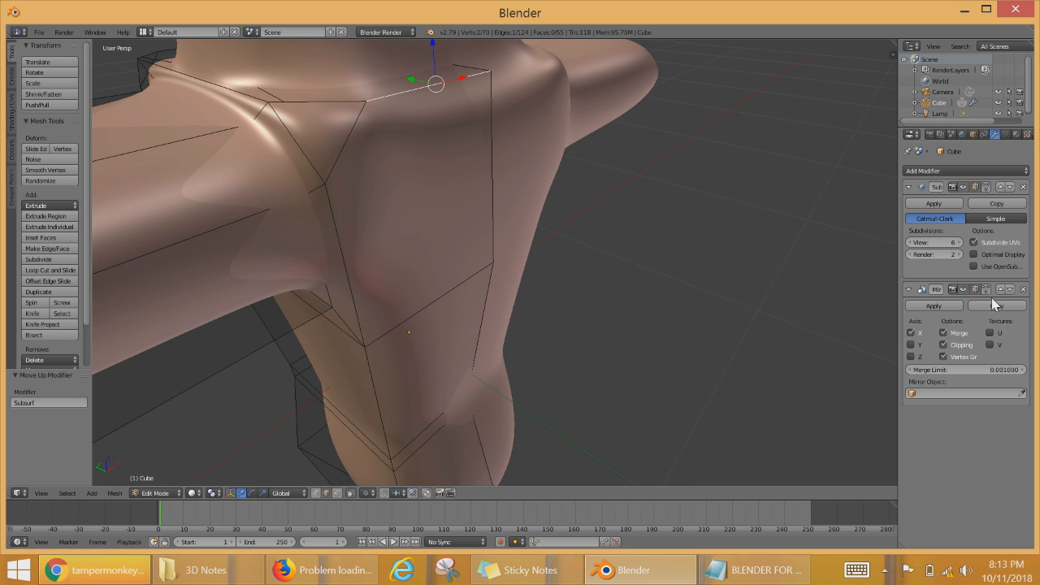
click(1000, 289)
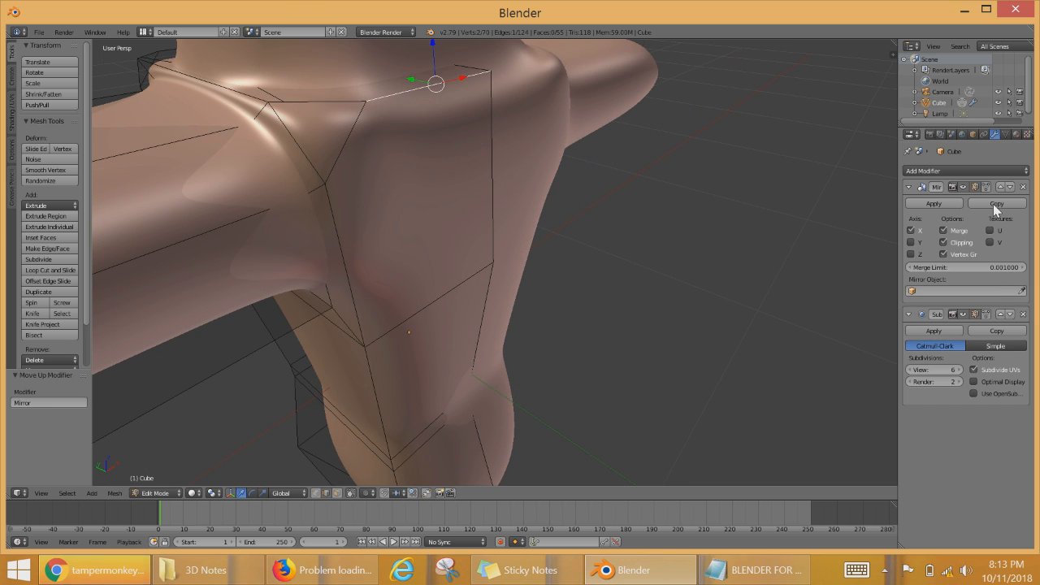
Step: Remove the Subdivision Surface modifier from the sword and inspect the low-poly crossguard corner up close
click(1024, 314)
scroll(534, 292, down, 6)
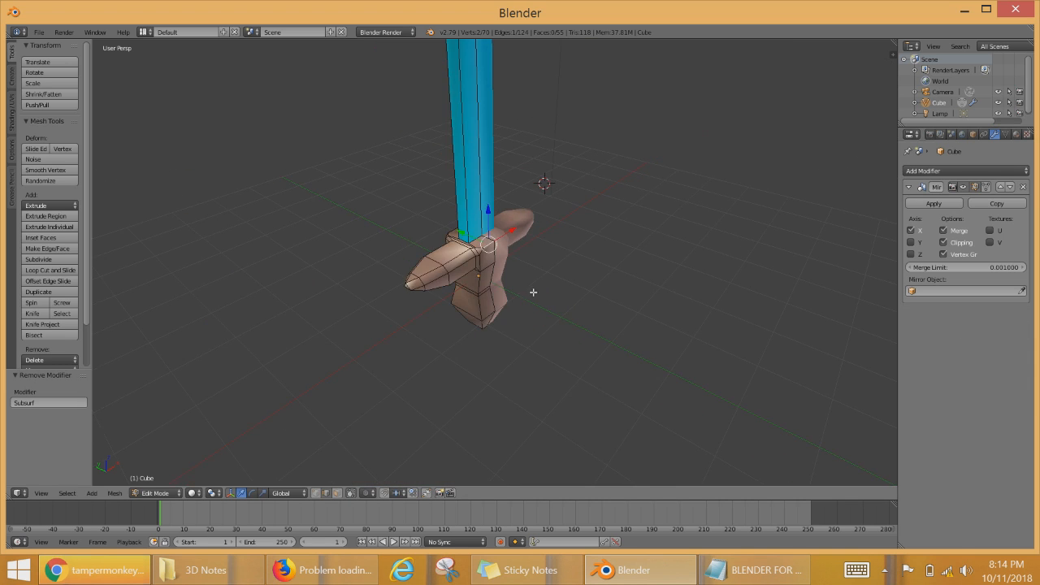
scroll(454, 279, up, 6)
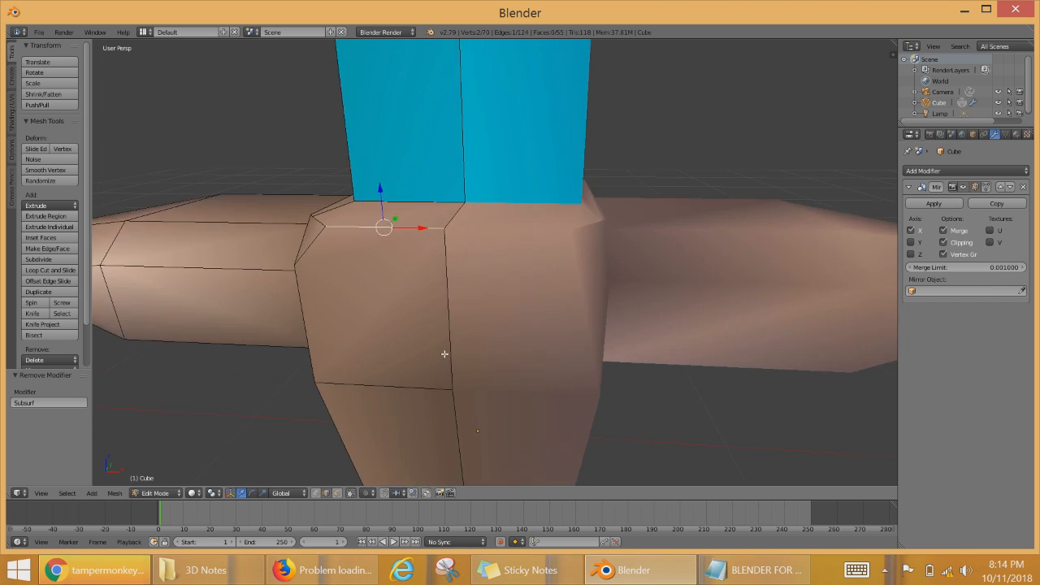
middle_drag(446, 353, 494, 334)
scroll(494, 334, up, 4)
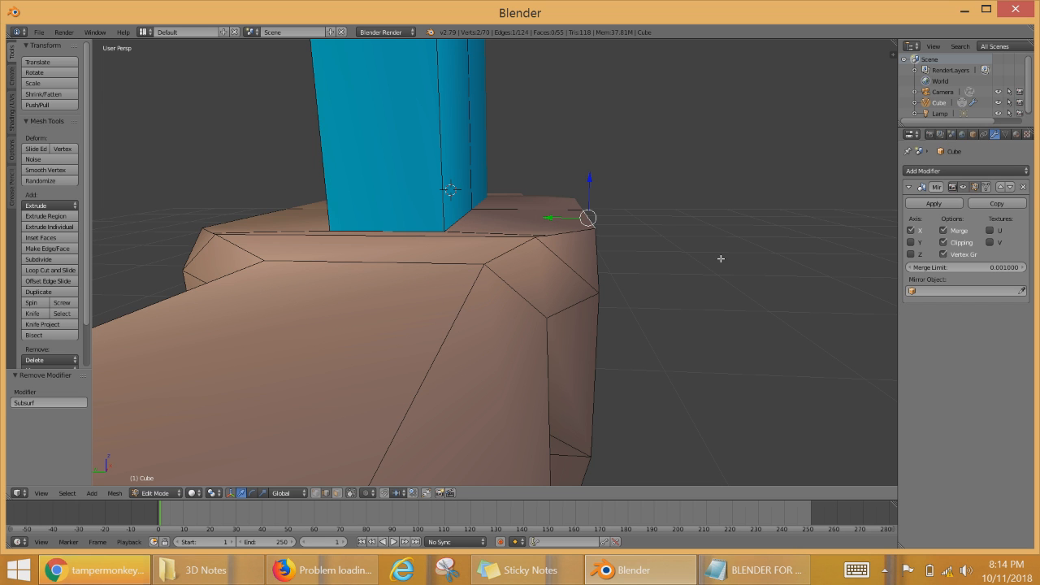
Step: Move the selected upper edge of the crossguard's centre block along the Y axis by about -0.054
middle_drag(720, 259, 494, 284)
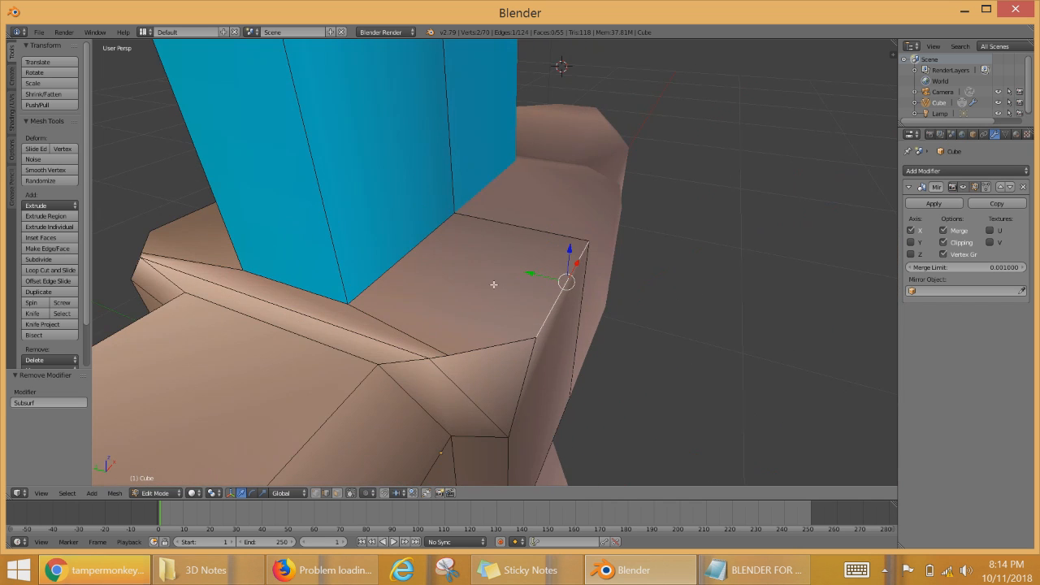
drag(528, 269, 589, 297)
scroll(596, 309, down, 3)
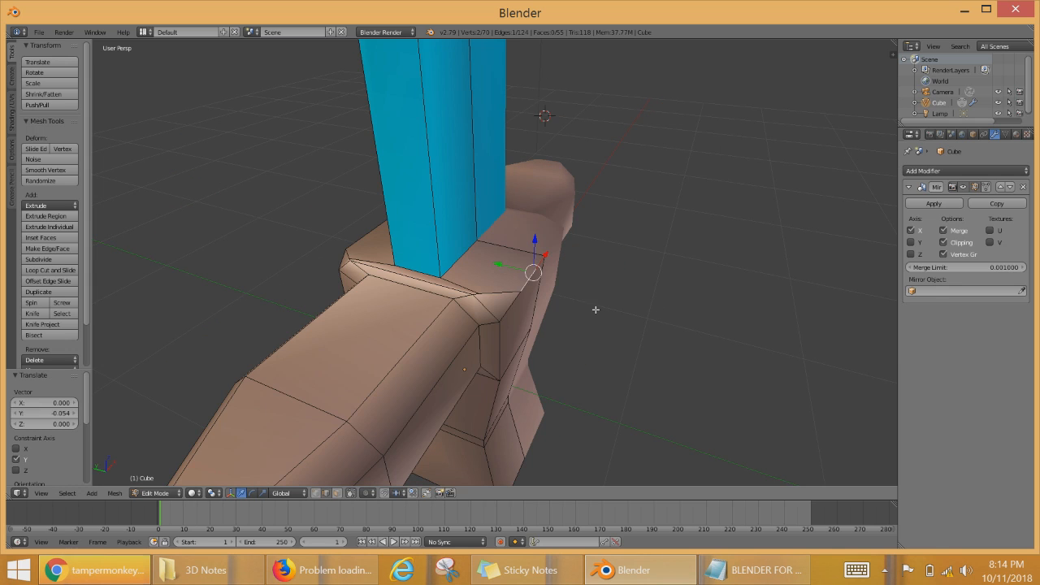
Step: Select the narrow face at the very tip of the blade and try moving it freely
middle_drag(692, 290, 449, 274)
scroll(449, 274, down, 4)
shift+middle_drag(488, 211, 481, 262)
scroll(474, 145, up, 8)
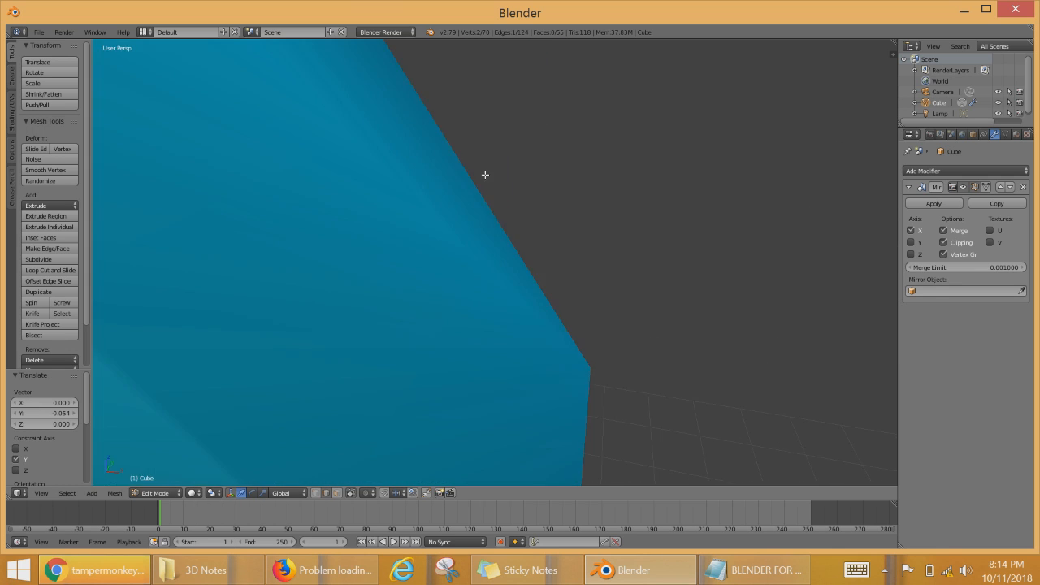
middle_drag(485, 174, 570, 320)
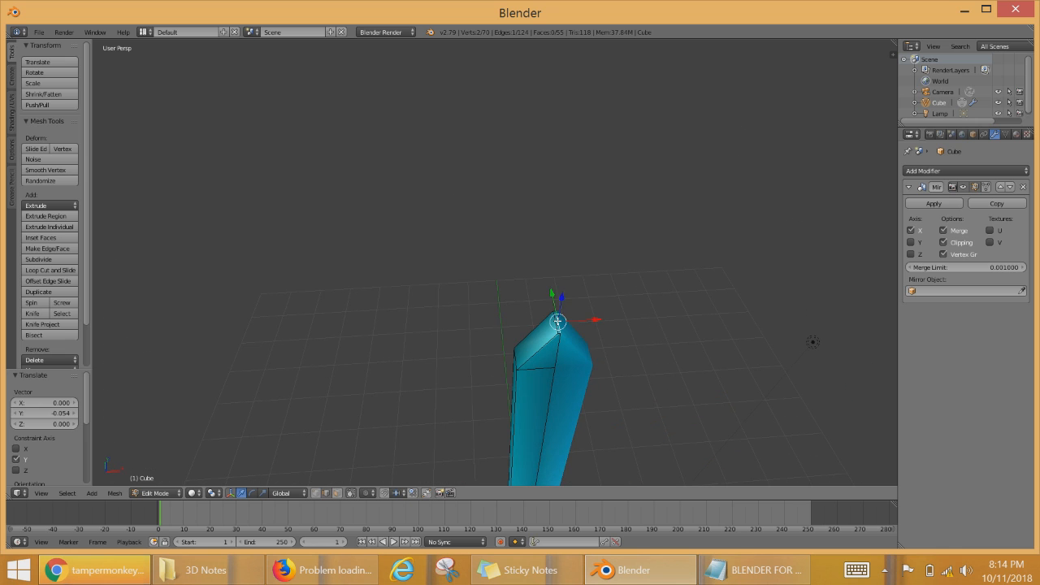
scroll(585, 335, up, 4)
scroll(595, 342, down, 4)
middle_drag(571, 384, 634, 365)
shift+middle_drag(710, 357, 535, 384)
scroll(535, 385, up, 3)
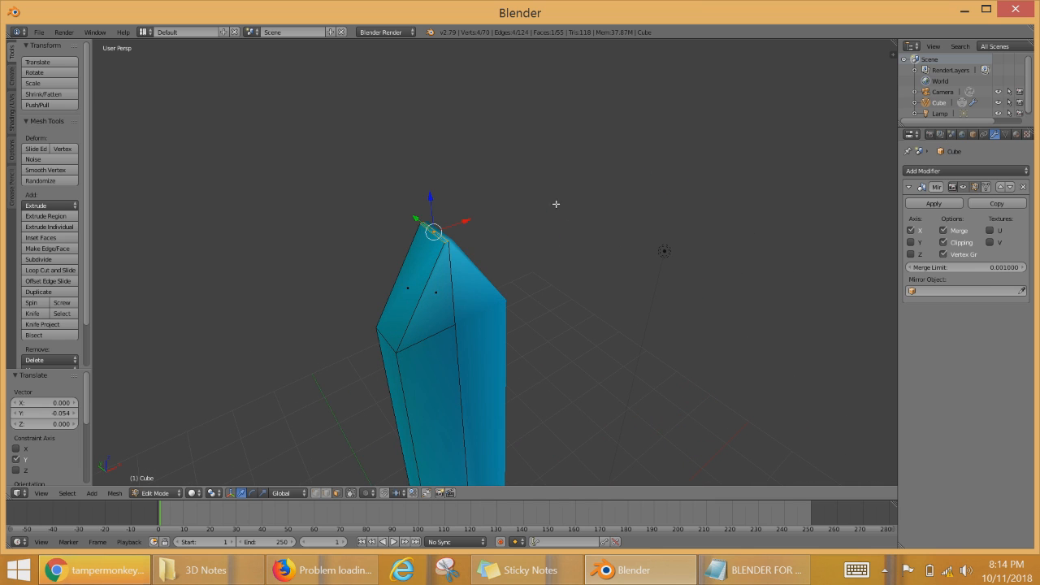
key(g)
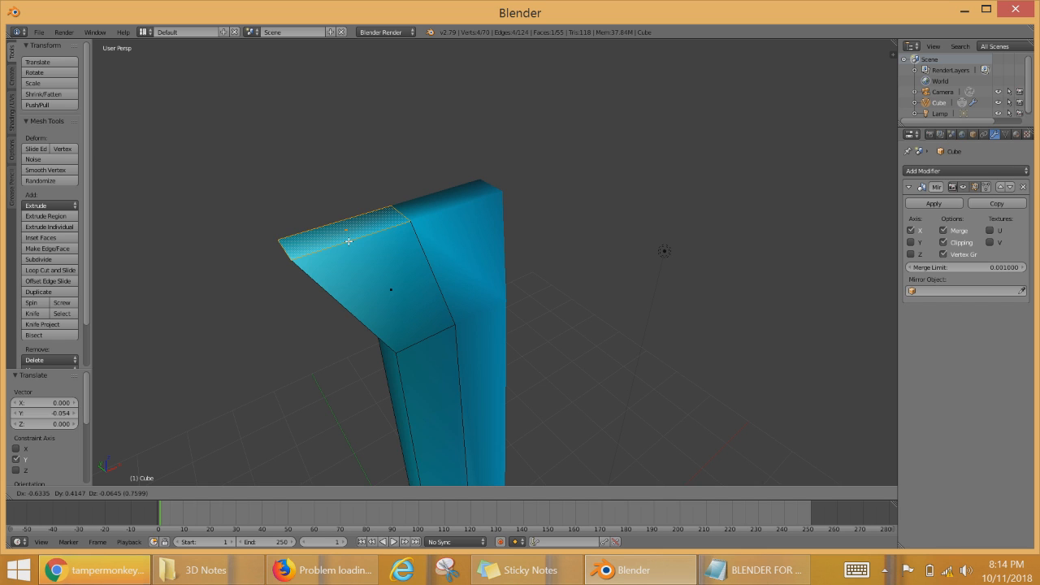
click(499, 274)
Step: Select the two adjoining edges where the blade begins tapering to its tip and try moving them freely
middle_drag(499, 274, 333, 488)
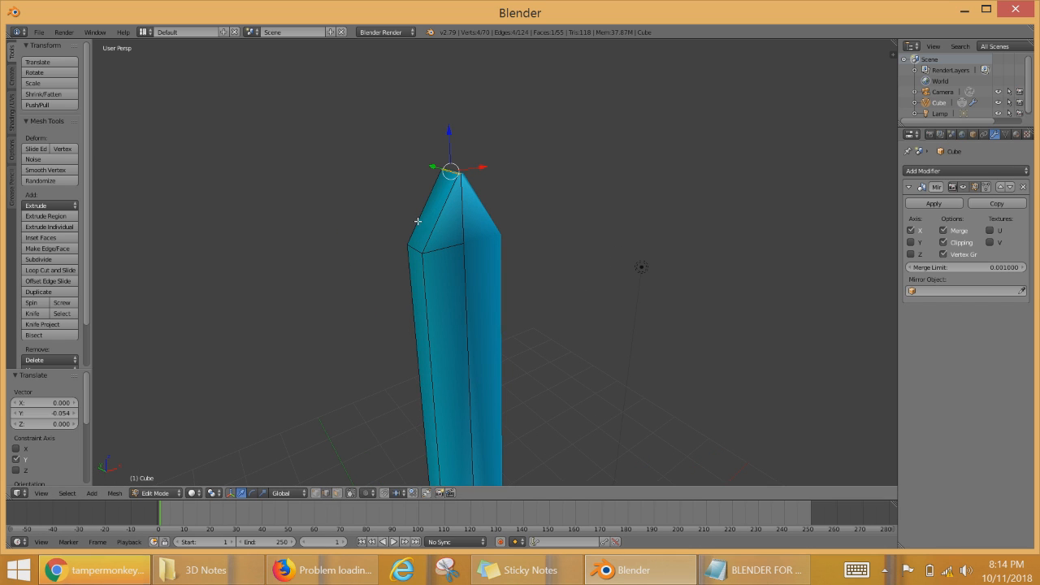
right_click(415, 252)
scroll(428, 255, up, 3)
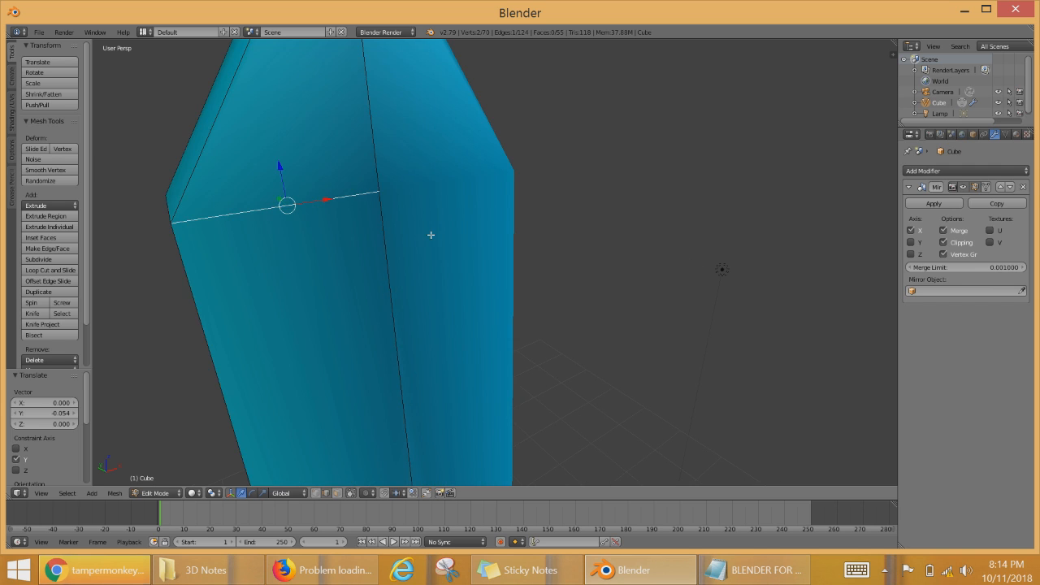
scroll(347, 245, down, 2)
shift+right_click(336, 247)
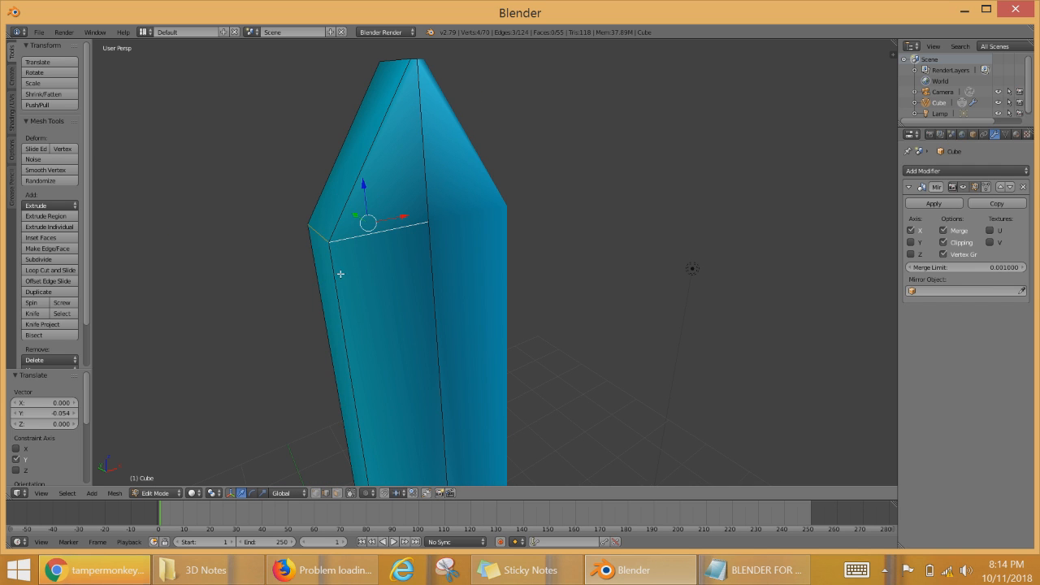
scroll(352, 249, up, 2)
scroll(320, 249, down, 6)
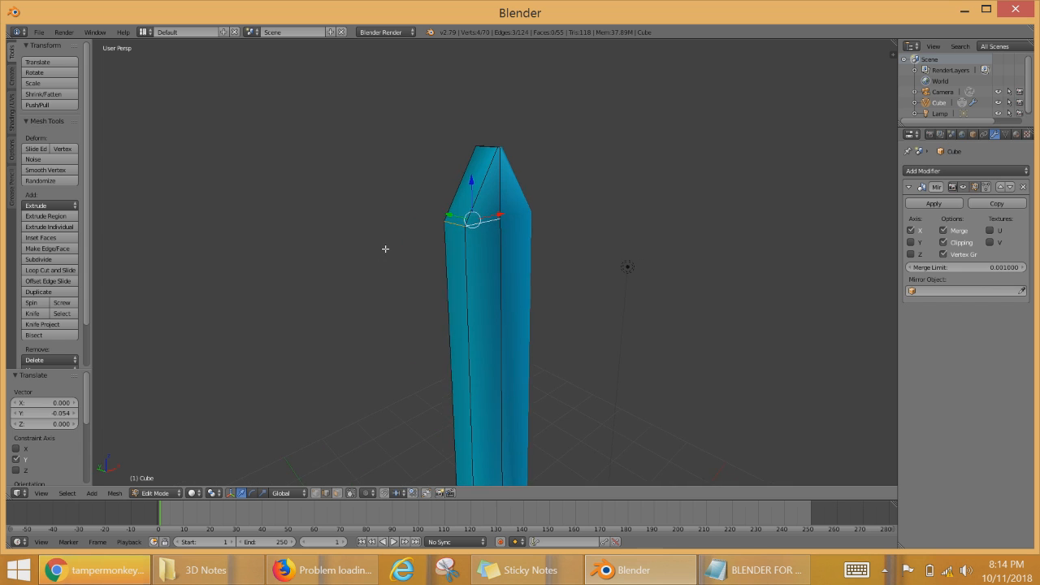
scroll(428, 258, up, 3)
key(g)
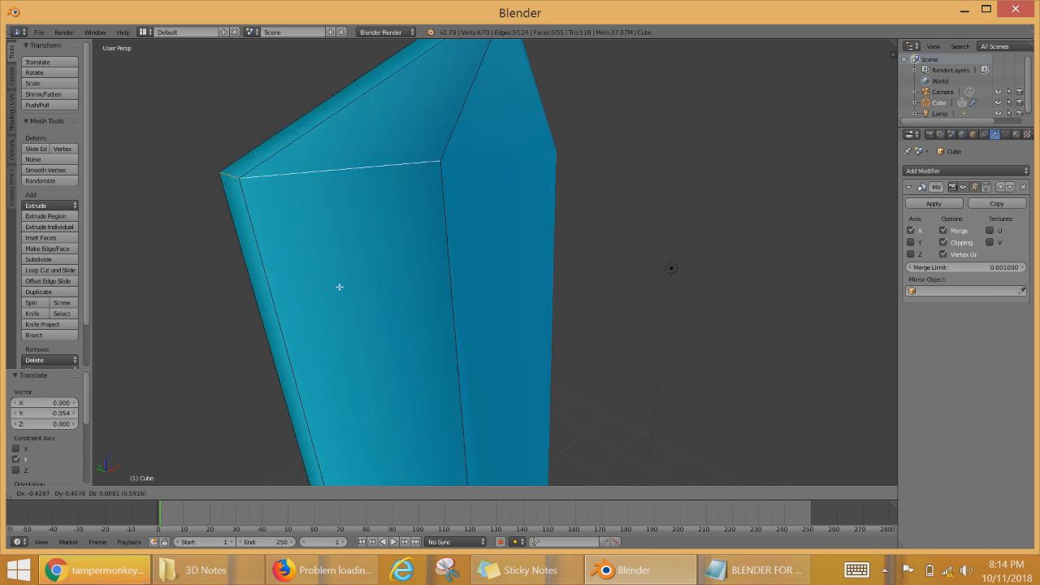
right_click(579, 231)
Step: Try edge-sliding the two selected edges along the blade
key(g)
key(g)
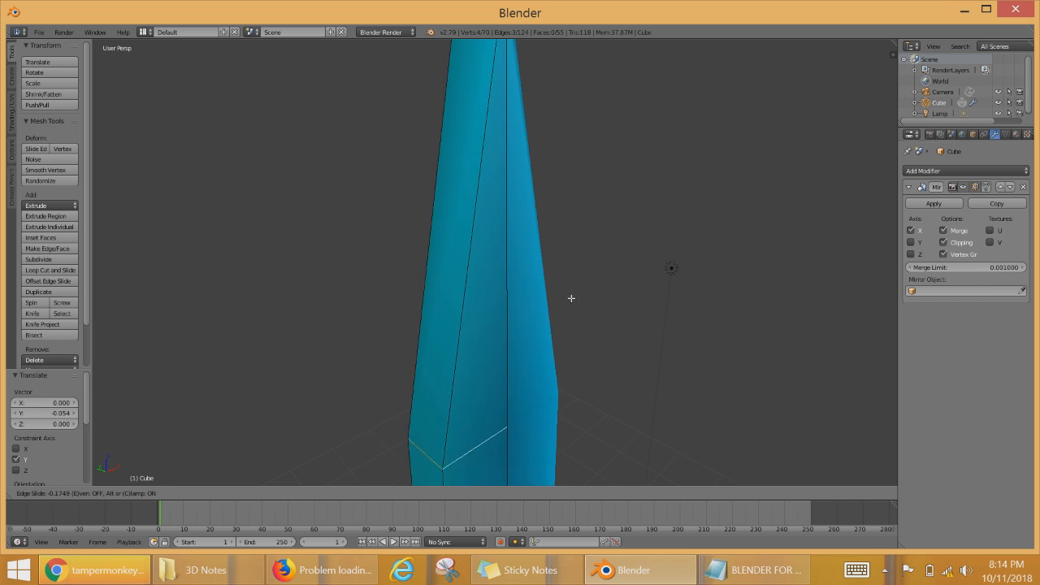
right_click(636, 208)
Step: Check the whole sword and try extruding the two selected edges below the blade's tip
scroll(641, 259, down, 8)
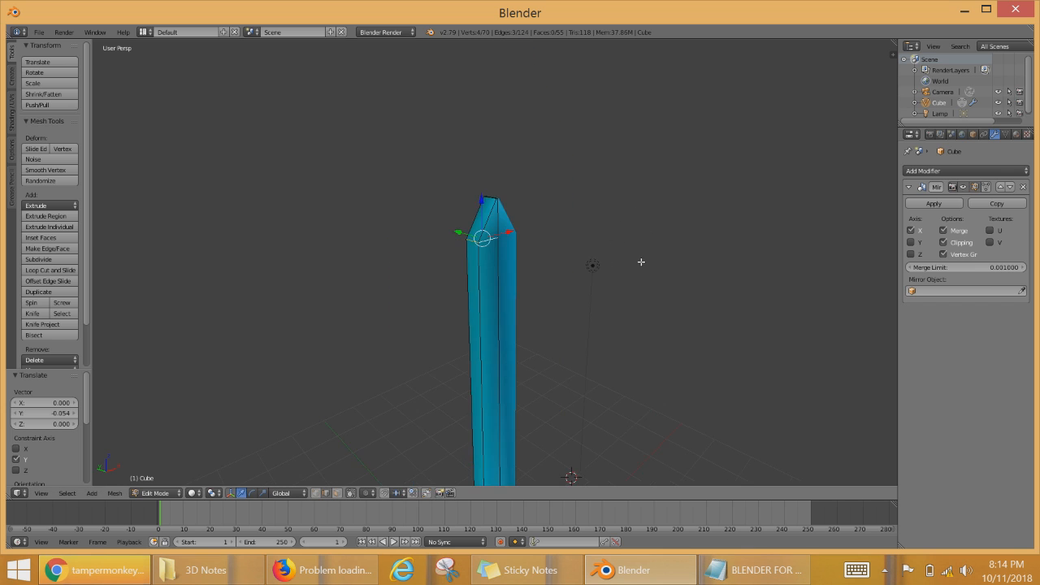
middle_drag(641, 260, 534, 299)
scroll(537, 311, up, 4)
shift+middle_drag(564, 418, 442, 486)
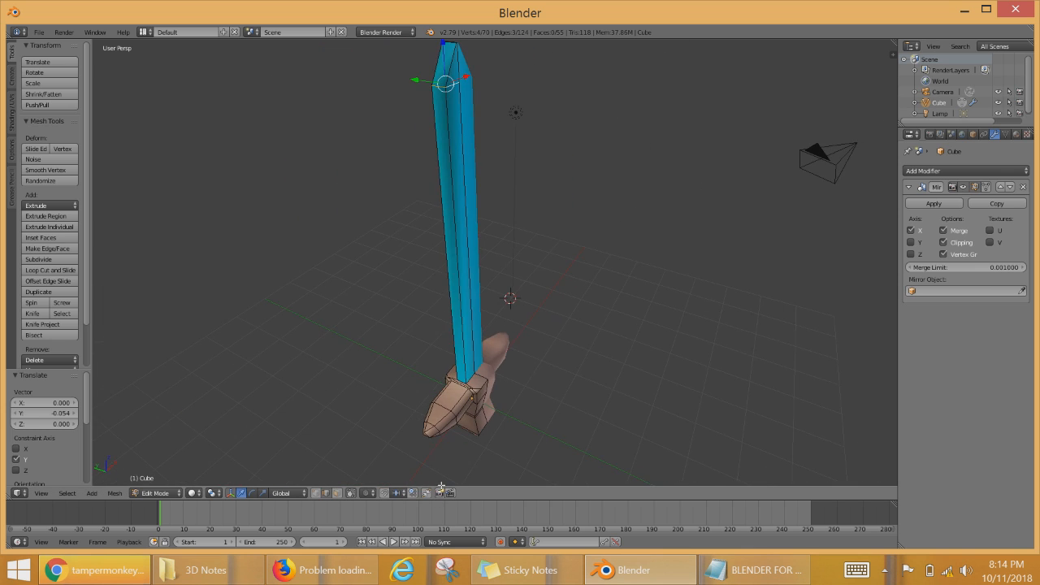
click(163, 494)
click(163, 497)
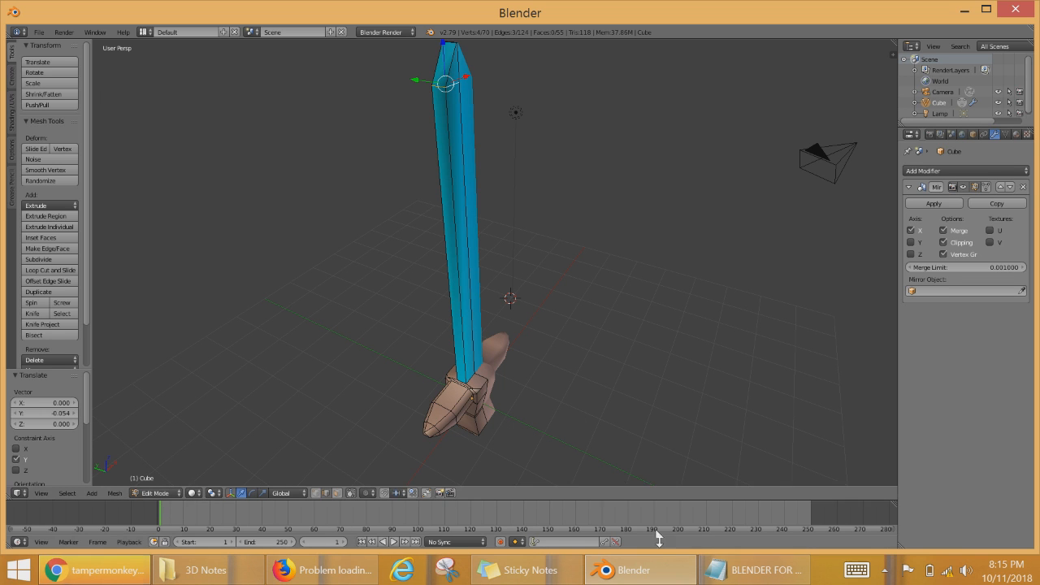
scroll(560, 422, up, 8)
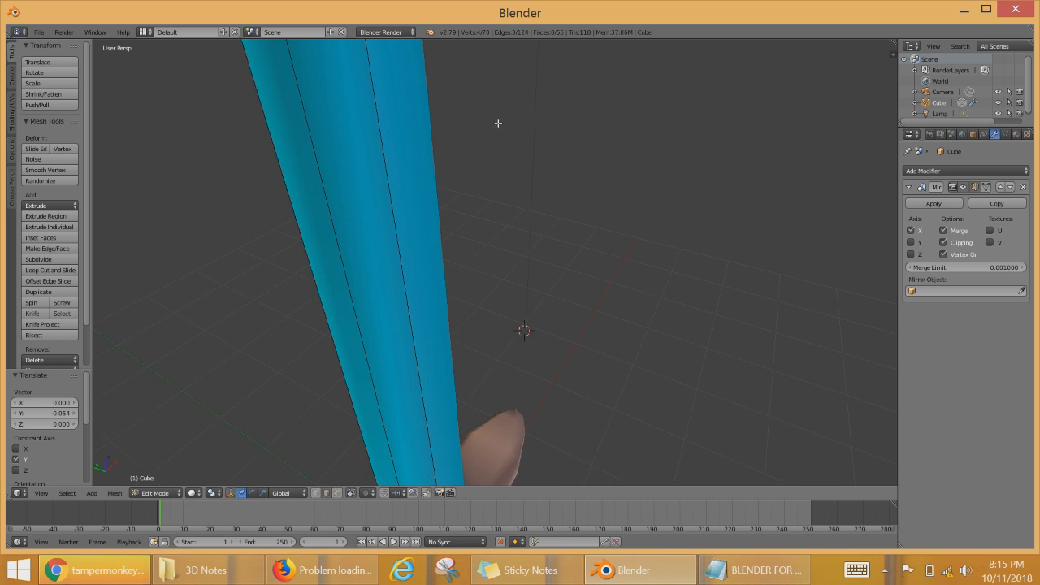
scroll(561, 426, down, 8)
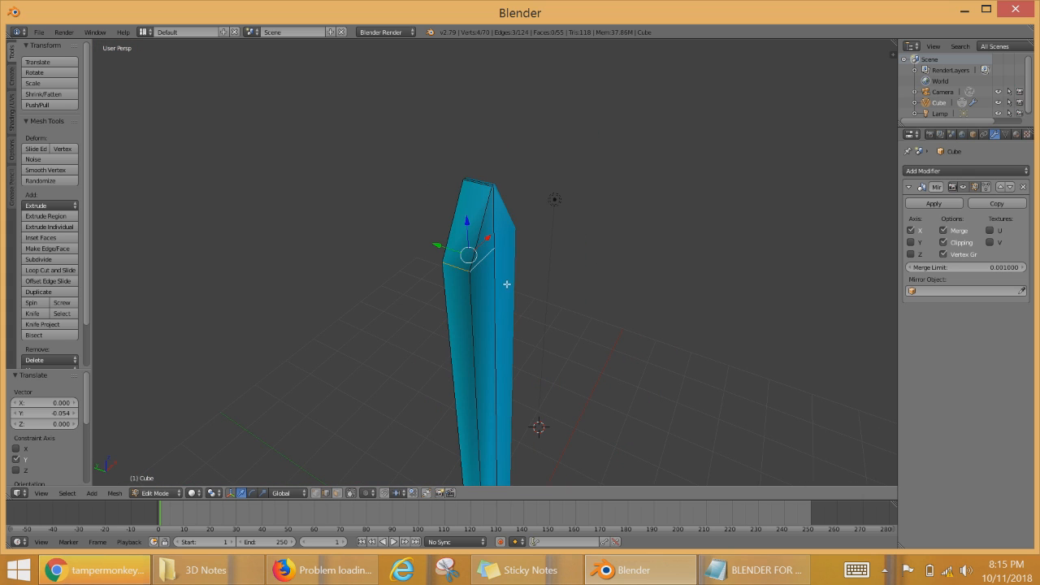
key(e)
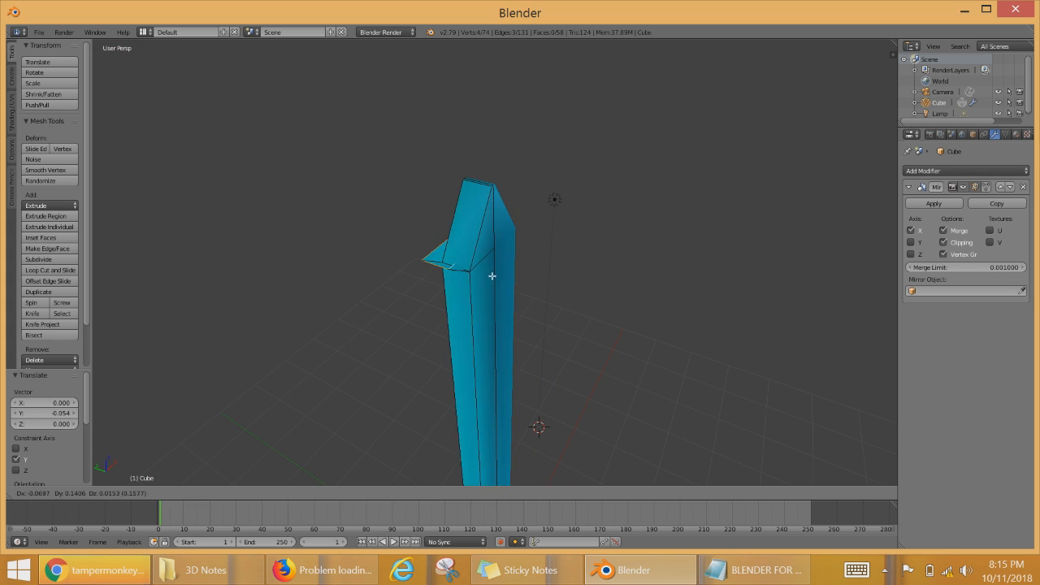
right_click(639, 251)
Step: Switch to face selection, select the tapered faces at the blade's tip, and try extruding them along their normal
middle_drag(639, 251, 547, 261)
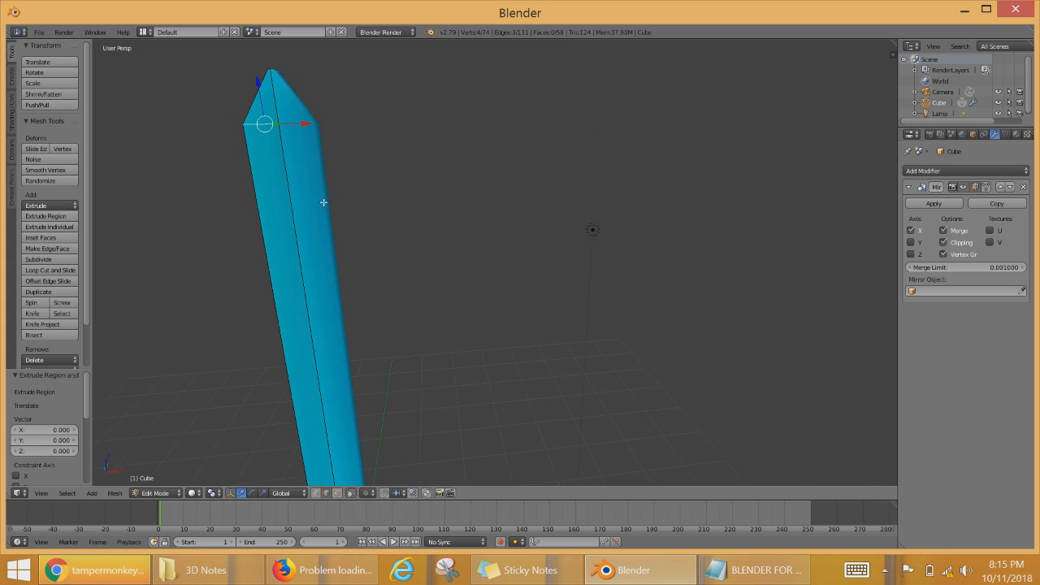
shift+middle_drag(338, 120, 419, 172)
scroll(412, 167, up, 3)
shift+middle_drag(419, 234, 489, 352)
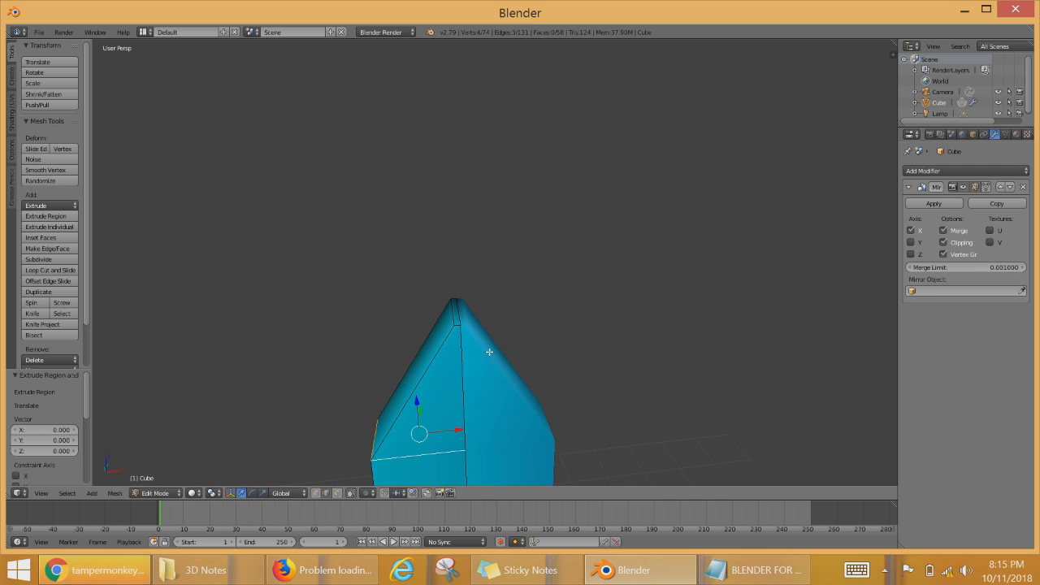
click(337, 493)
right_click(422, 409)
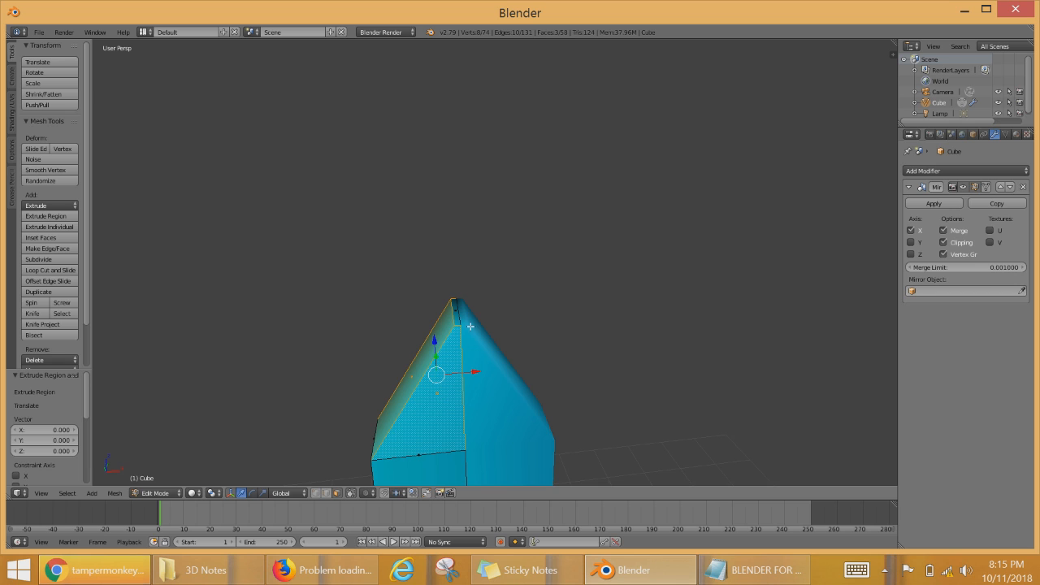
key(e)
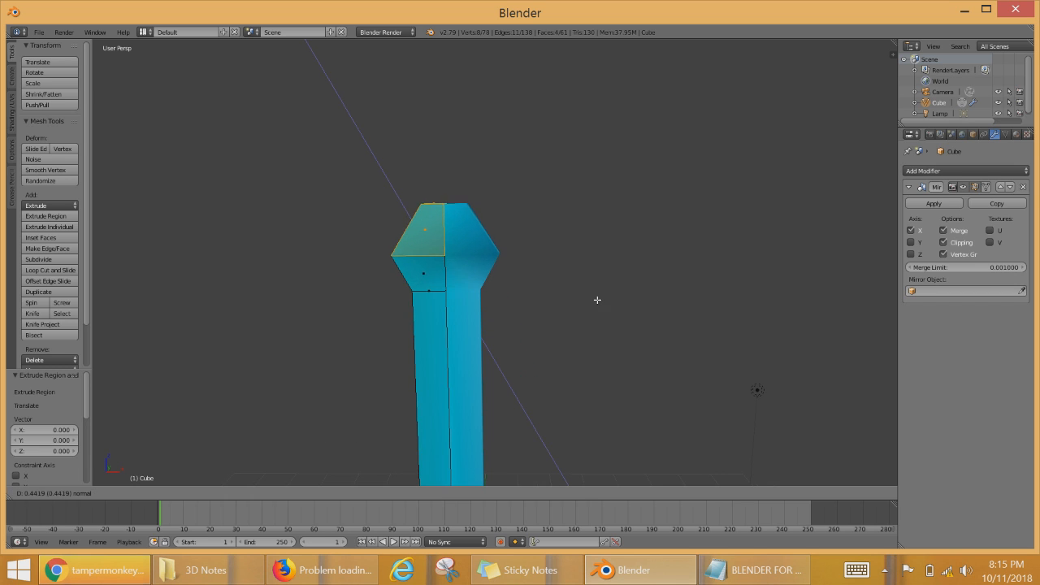
right_click(655, 307)
key(e)
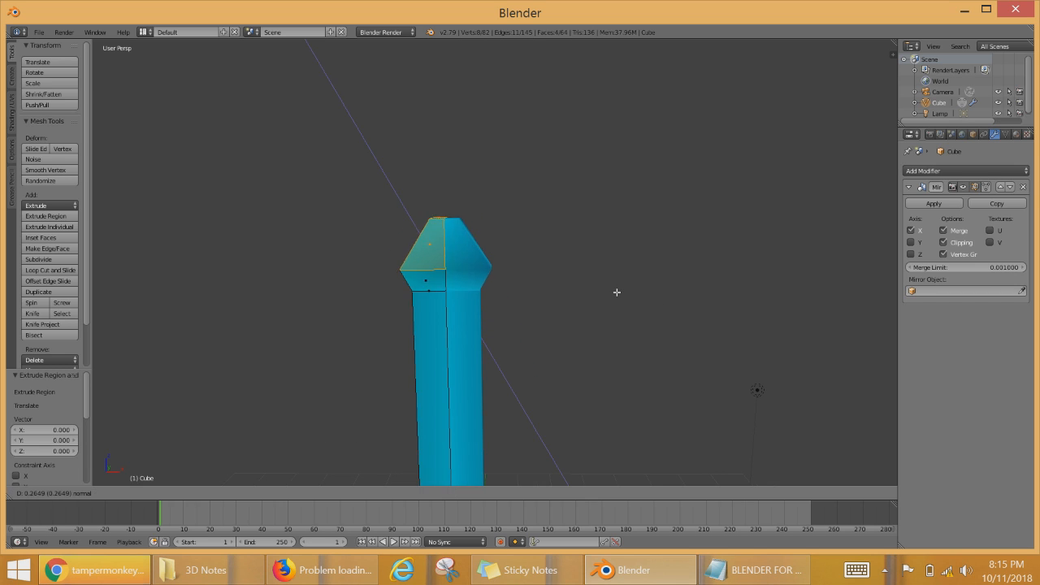
right_click(655, 308)
Step: Try rotating the selected tip faces and extruding them once more along their normal
key(r)
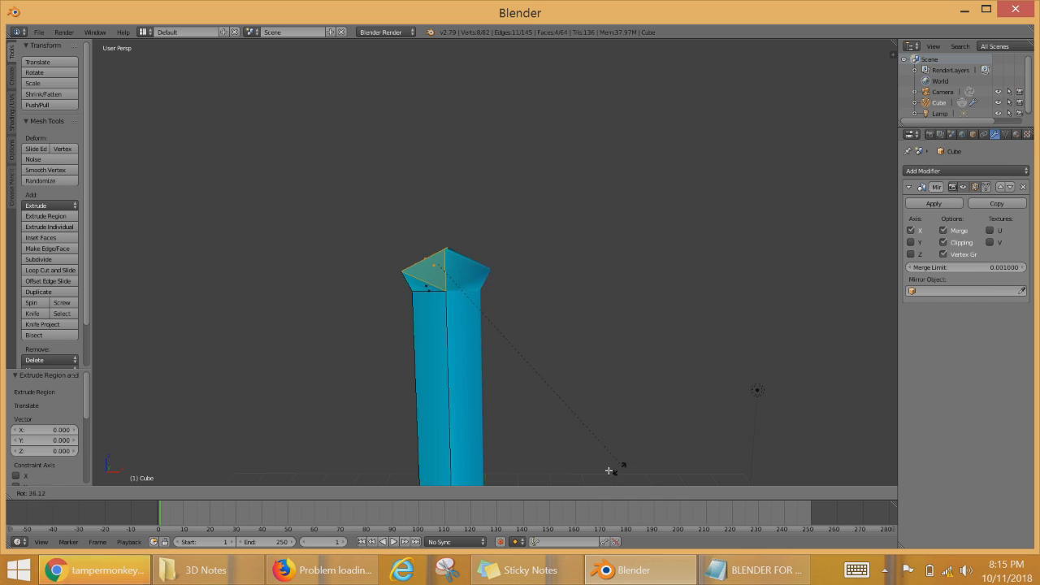
right_click(598, 290)
key(e)
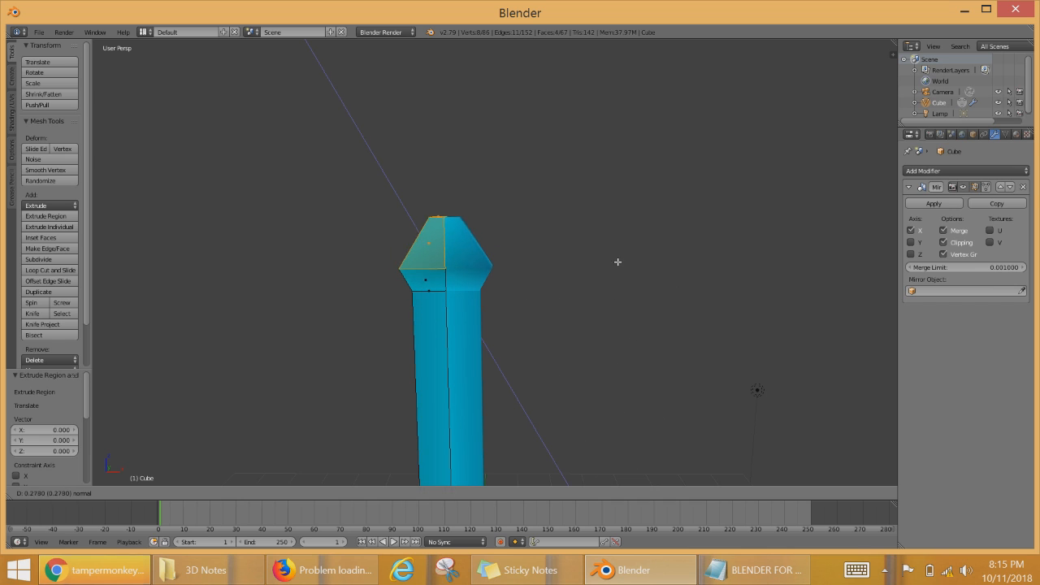
right_click(551, 247)
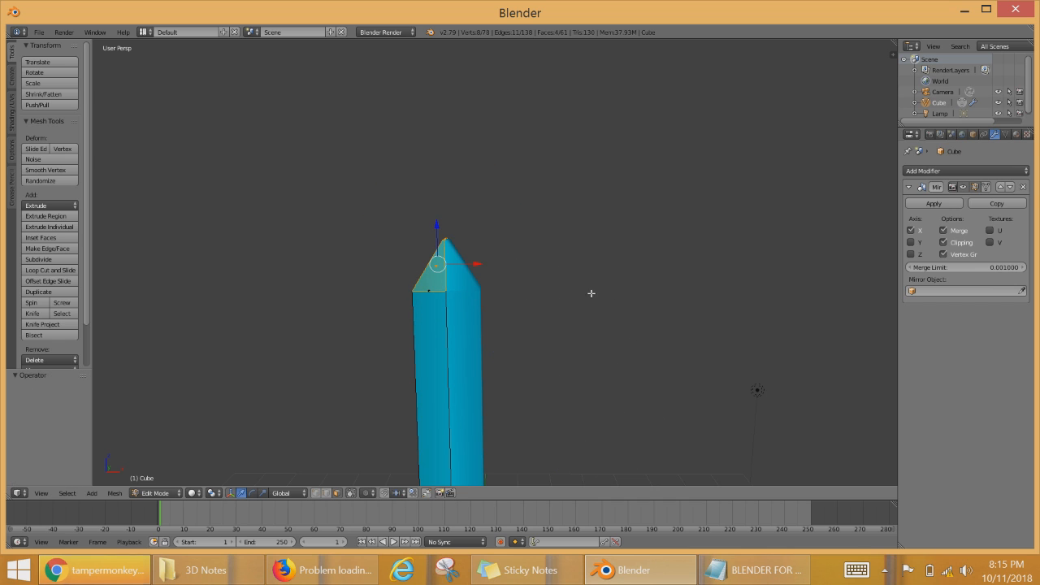
Step: Inspect the blade's tip up close and try rotating its selected faces
scroll(451, 288, up, 6)
mouse_move(453, 288)
middle_down()
mouse_move(485, 325)
mouse_move(491, 318)
middle_up()
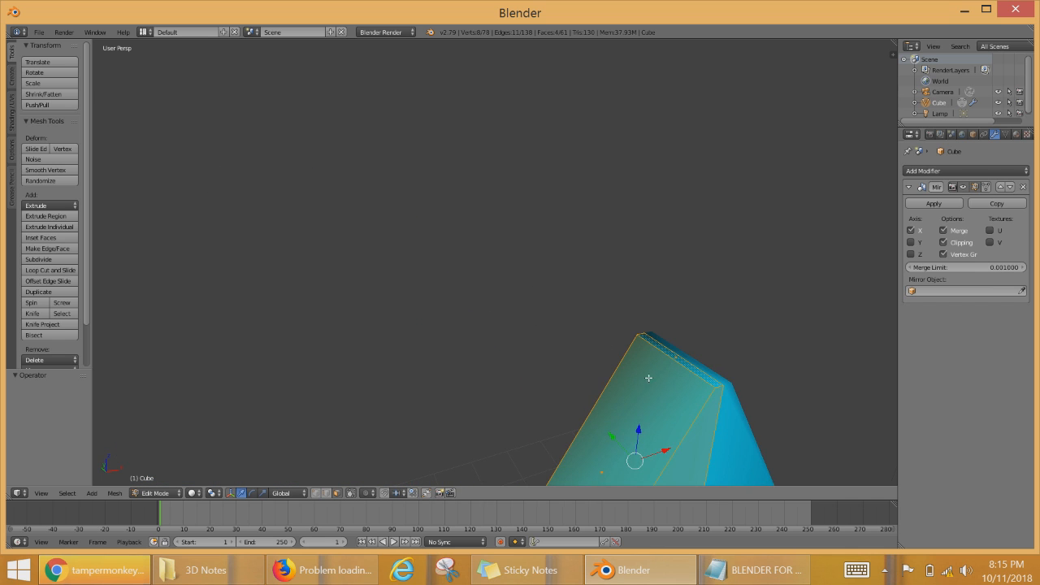
scroll(750, 410, down, 5)
shift+middle_drag(749, 409, 674, 366)
key(r)
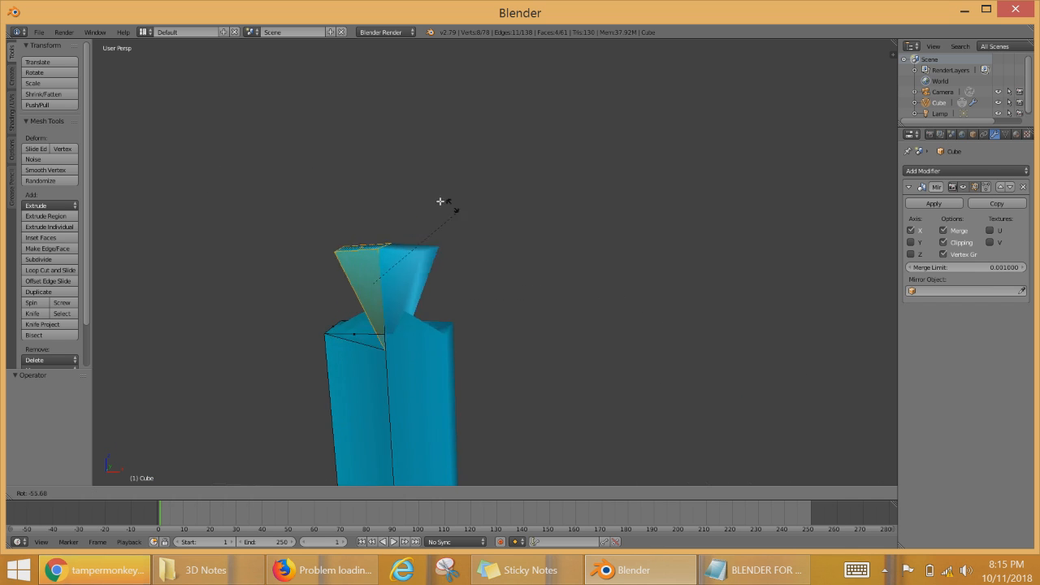
right_click(520, 377)
Step: Select a group of adjoining faces along the crossguard's near arm, and reduce the selection to a single face
shift+middle_drag(317, 351, 436, 371)
scroll(437, 372, down, 7)
shift+middle_drag(532, 426, 486, 216)
scroll(514, 348, down, 3)
middle_drag(514, 347, 504, 360)
scroll(490, 395, up, 7)
shift+middle_drag(490, 395, 505, 320)
scroll(504, 320, down, 3)
right_click(394, 414)
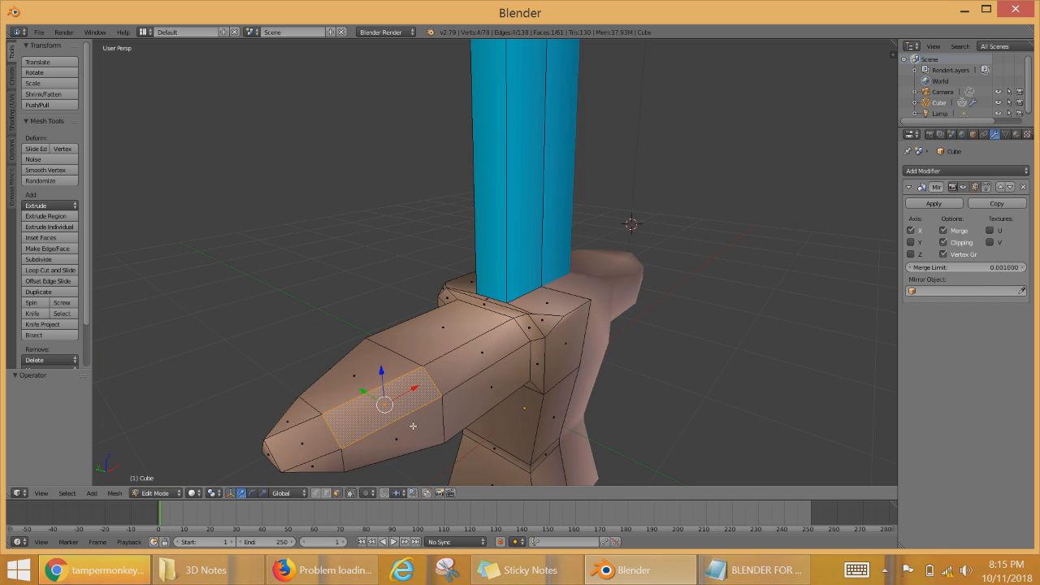
shift+right_click(413, 426)
shift+right_click(486, 388)
shift+right_click(475, 358)
shift+right_click(420, 331)
shift+right_click(366, 403)
right_click(398, 403)
Step: View the whole sword and switch to the BLENDER FOR ALL notes in Notepad to review the transformations through filling sections
scroll(513, 338, down, 4)
scroll(545, 324, down, 1)
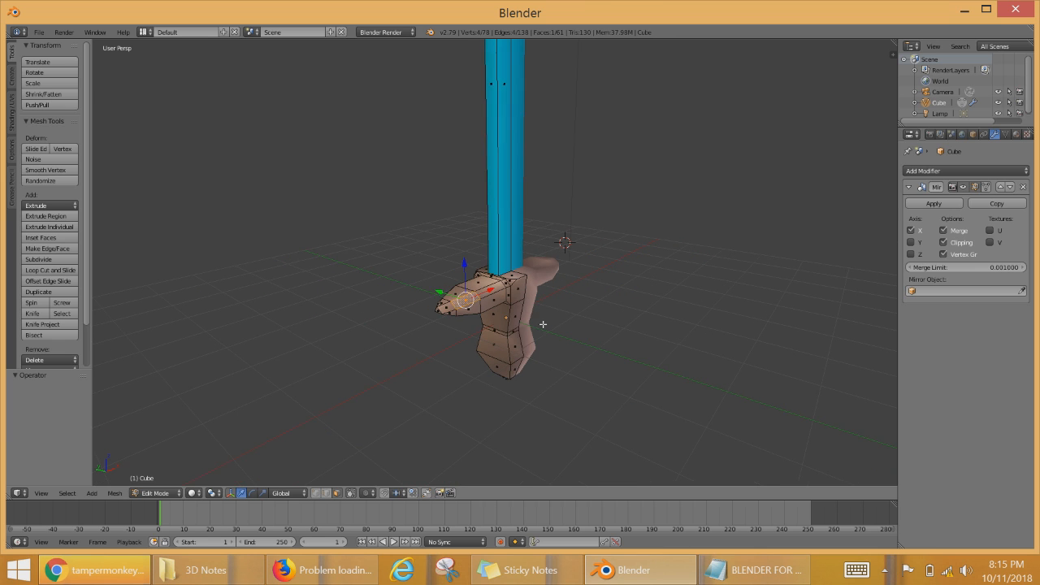
scroll(553, 302, down, 2)
scroll(553, 298, up, 3)
shift+middle_drag(601, 177, 580, 353)
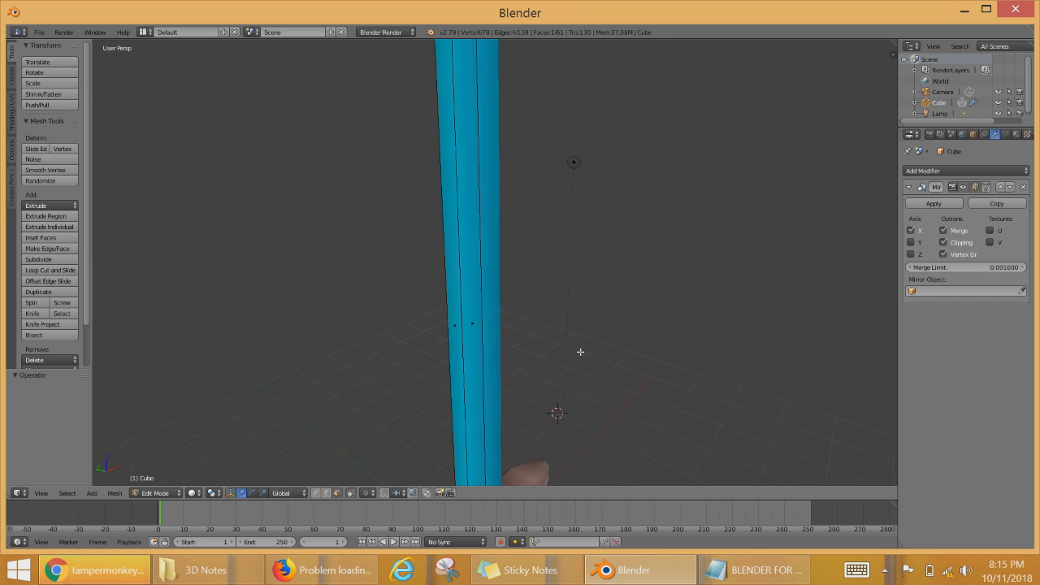
scroll(580, 352, down, 3)
click(752, 569)
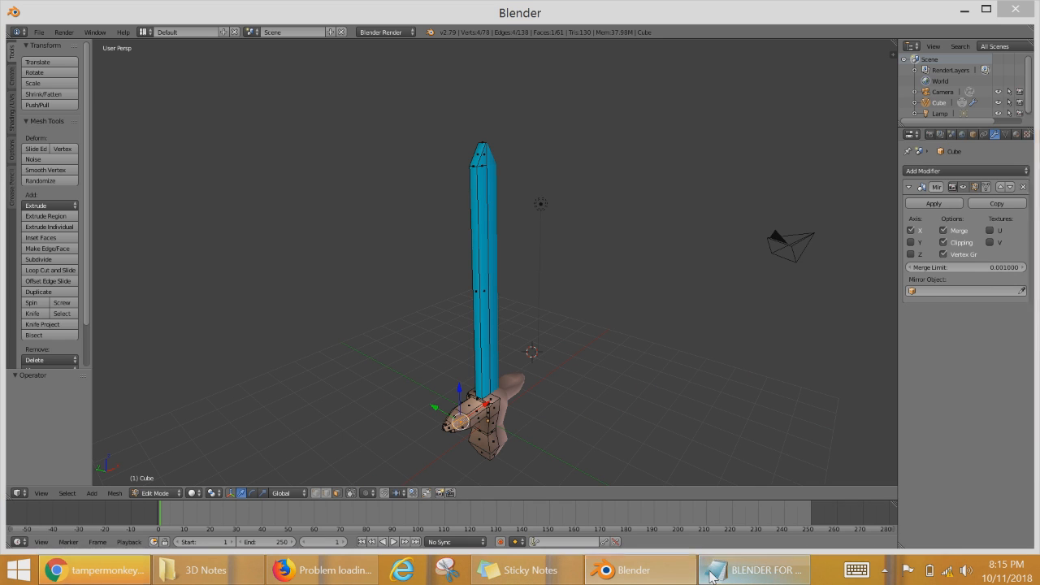
scroll(647, 308, down, 4)
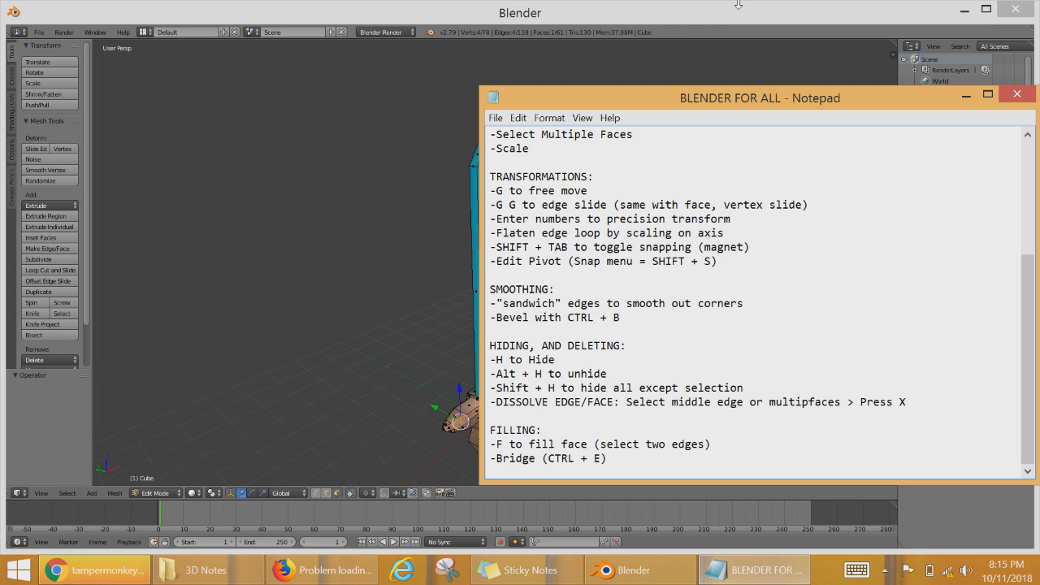
Step: Open the character_modeling_workflow picture from the 3D Notes folder and enlarge it to show the stage labels and upper bodies
click(205, 570)
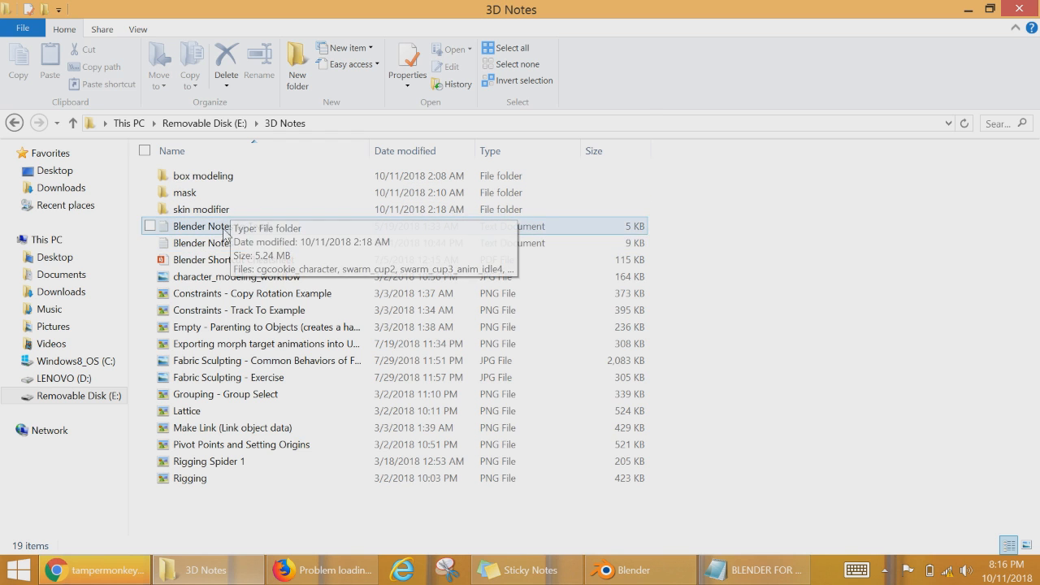
click(271, 279)
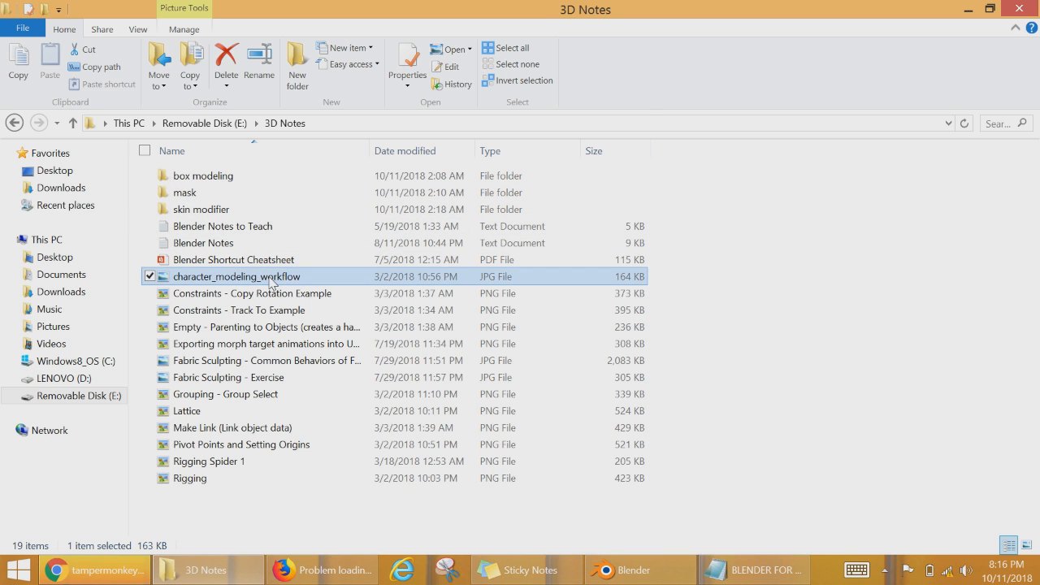
double_click(304, 283)
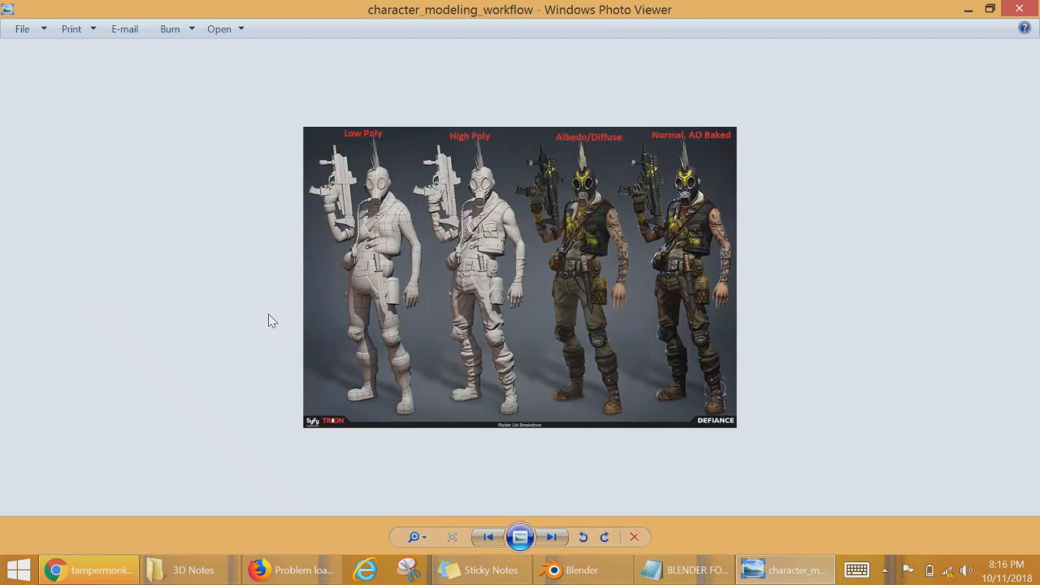
scroll(444, 305, up, 3)
scroll(456, 334, down, 2)
scroll(467, 362, up, 2)
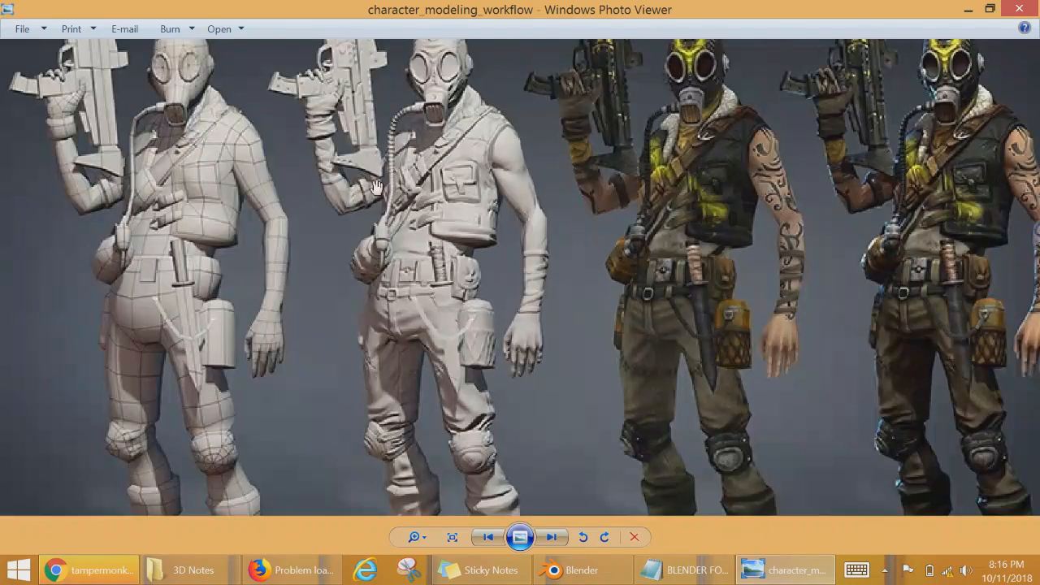
drag(487, 234, 491, 348)
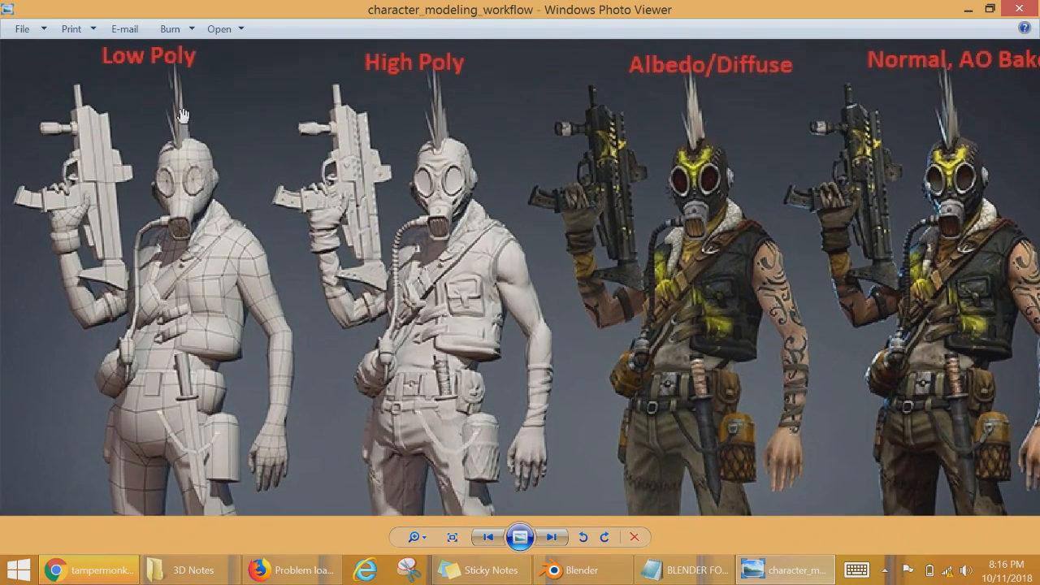
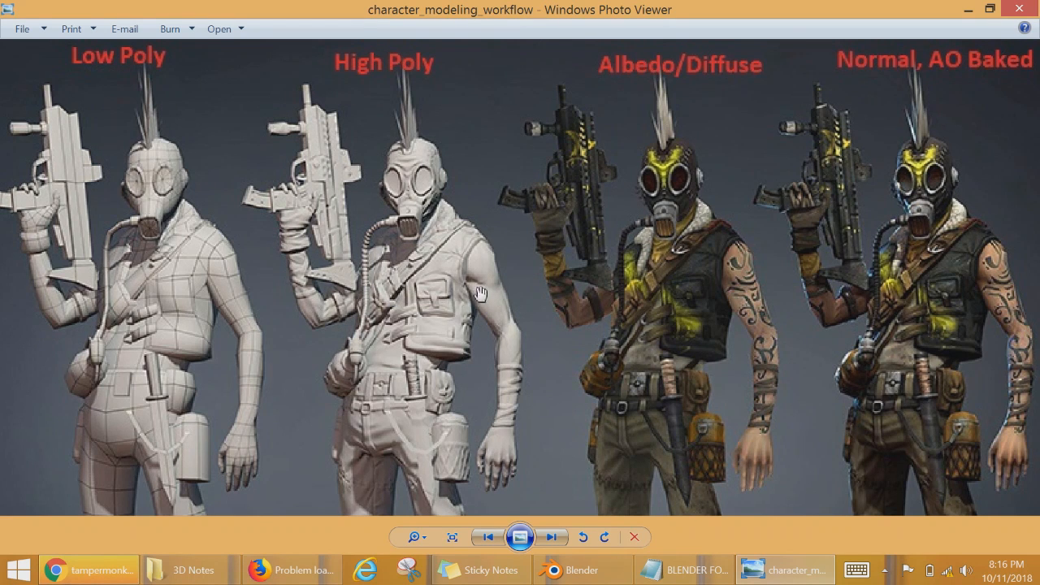
Step: Compare the Low Poly, High Poly, Albedo/Diffuse and Normal, AO Baked stages of the character in the workflow picture
mouse_move(520, 374)
mouse_down()
mouse_move(512, 359)
mouse_move(512, 374)
mouse_up()
drag(624, 346, 698, 464)
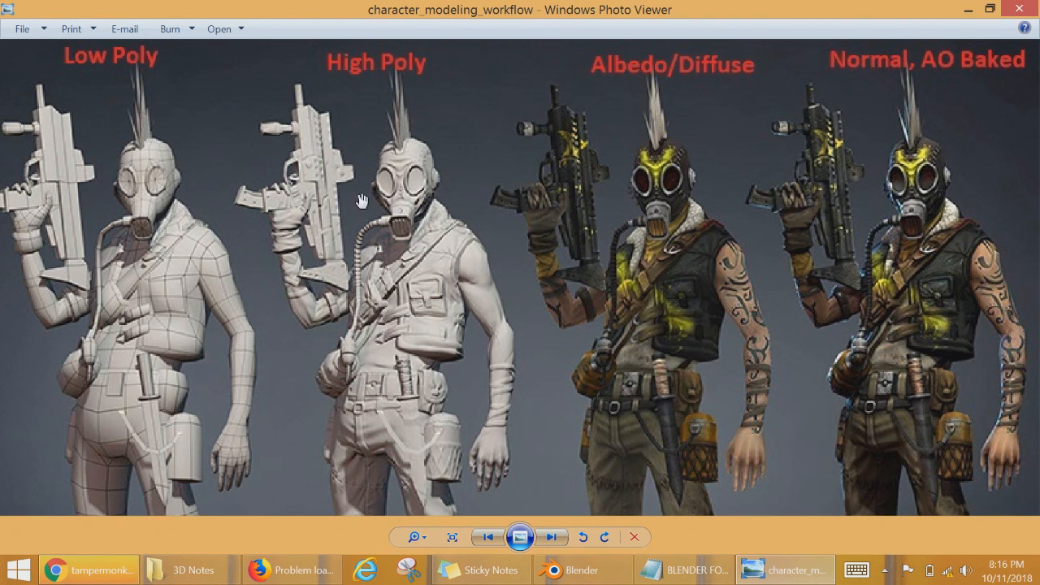
drag(362, 201, 405, 196)
drag(949, 370, 919, 447)
drag(878, 287, 816, 263)
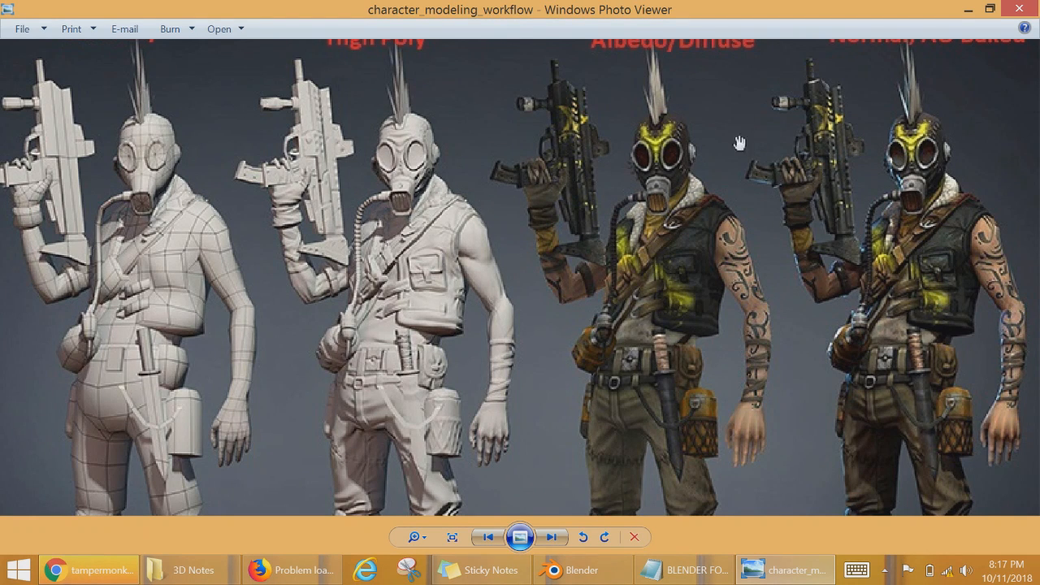
drag(677, 96, 681, 120)
drag(746, 259, 743, 217)
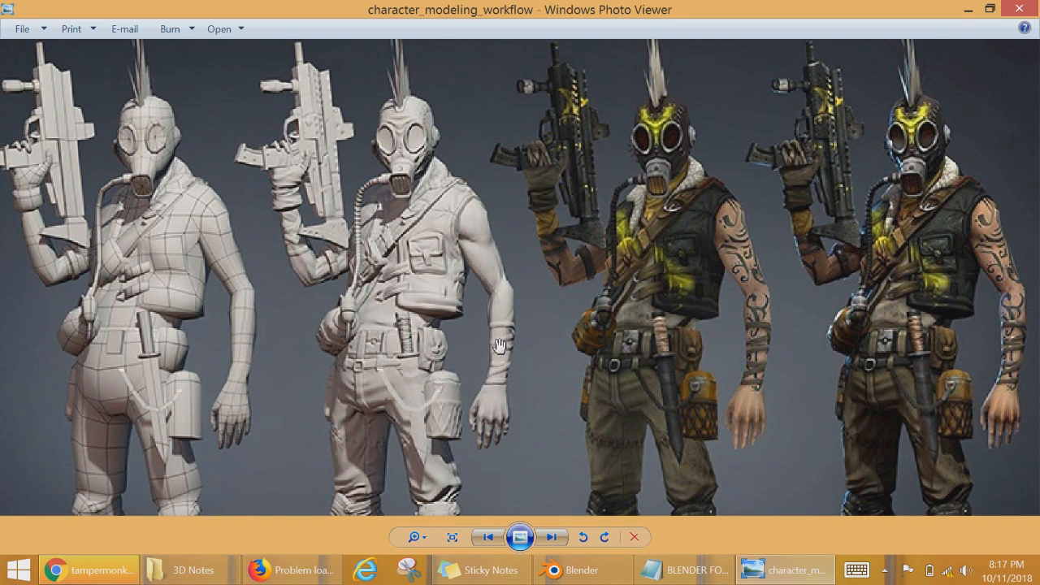
drag(1005, 347, 977, 382)
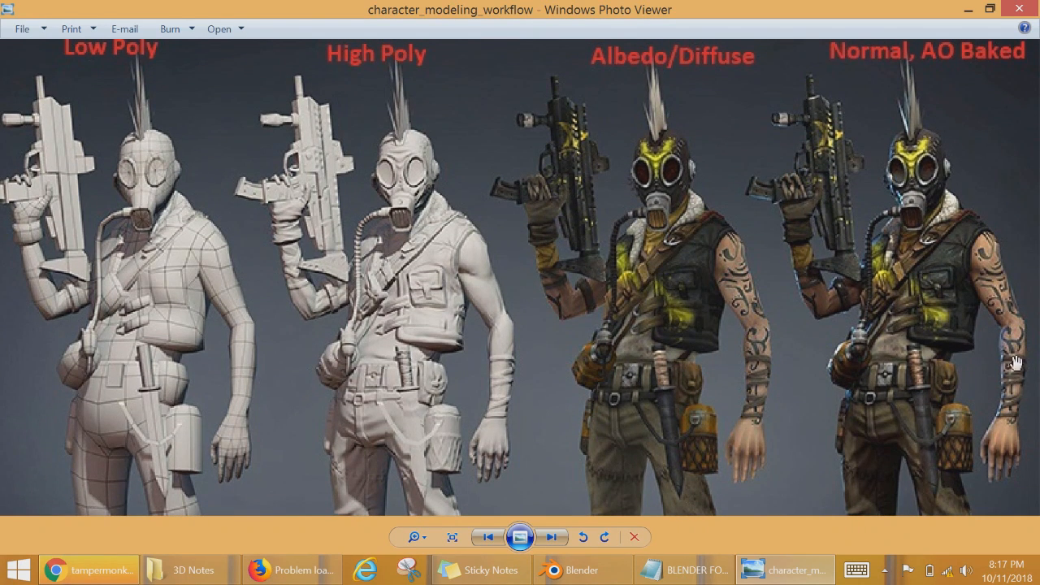
Step: Close the workflow picture and switch to Blender for a close view of the sword's blade
click(1022, 8)
click(605, 574)
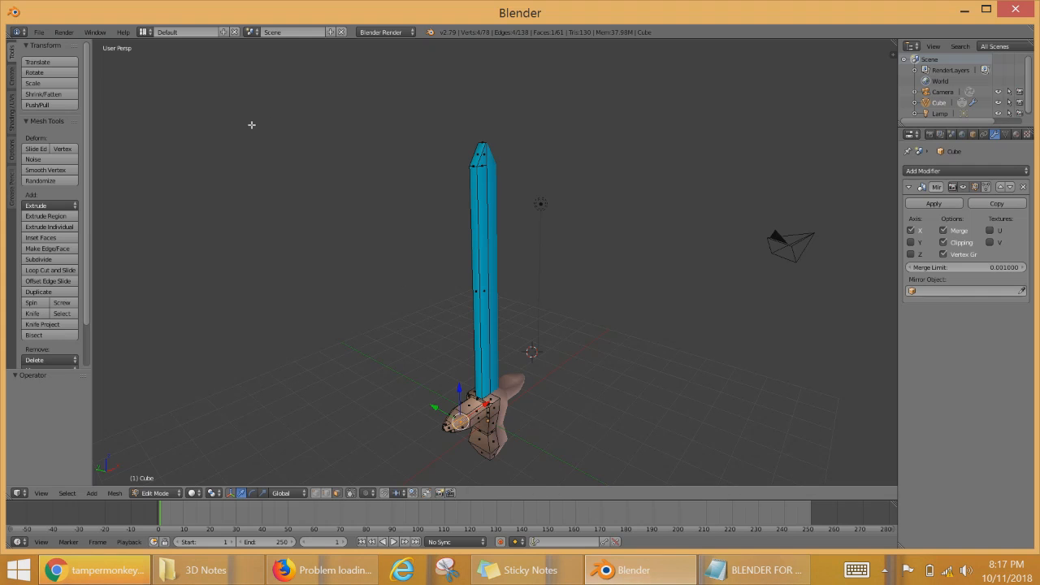
scroll(660, 355, up, 2)
scroll(660, 355, up, 2)
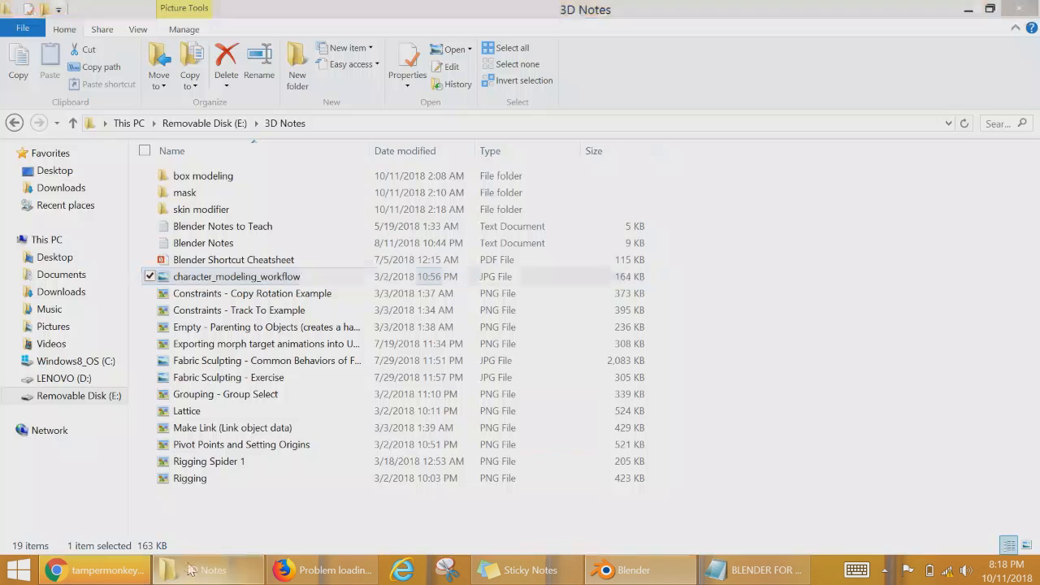
Step: Reopen character_modeling_workflow from the 3D Notes folder and examine the enlarged low-poly and high-poly figures
click(213, 570)
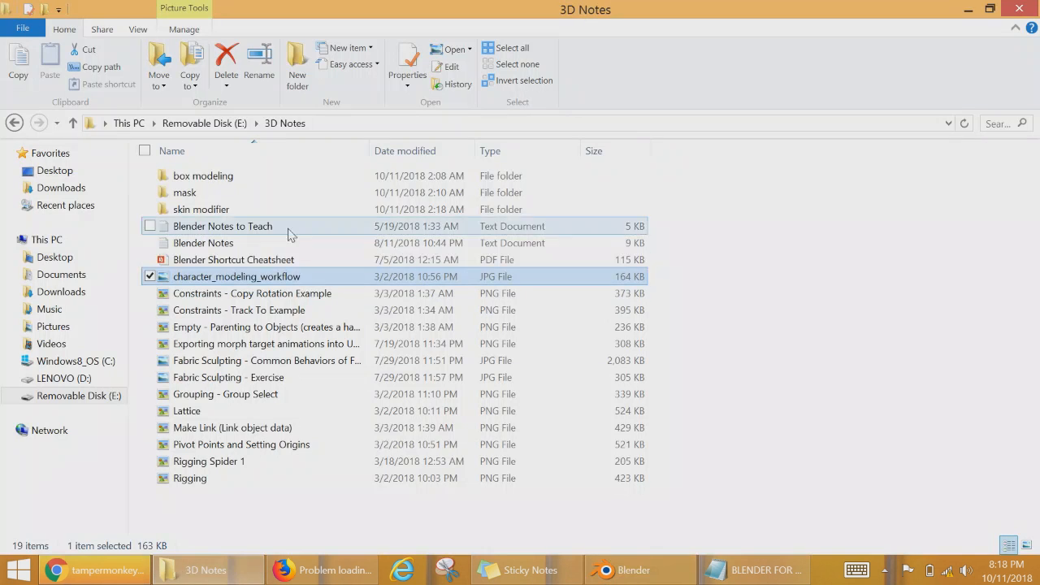
double_click(320, 277)
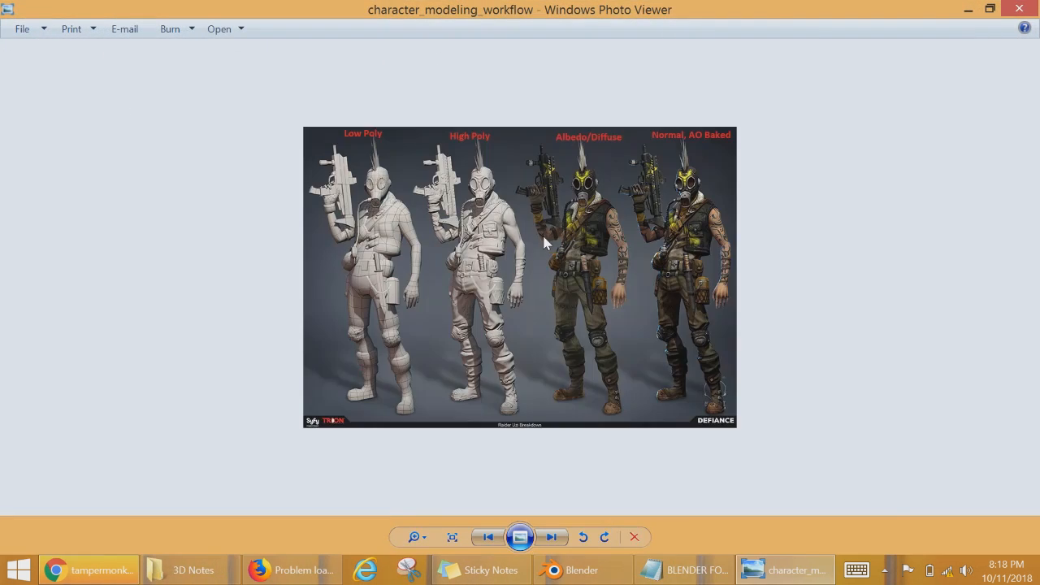
scroll(649, 291, up, 5)
scroll(650, 291, up, 2)
drag(712, 185, 611, 543)
drag(610, 373, 489, 294)
drag(650, 320, 838, 355)
scroll(528, 410, down, 5)
drag(368, 424, 521, 411)
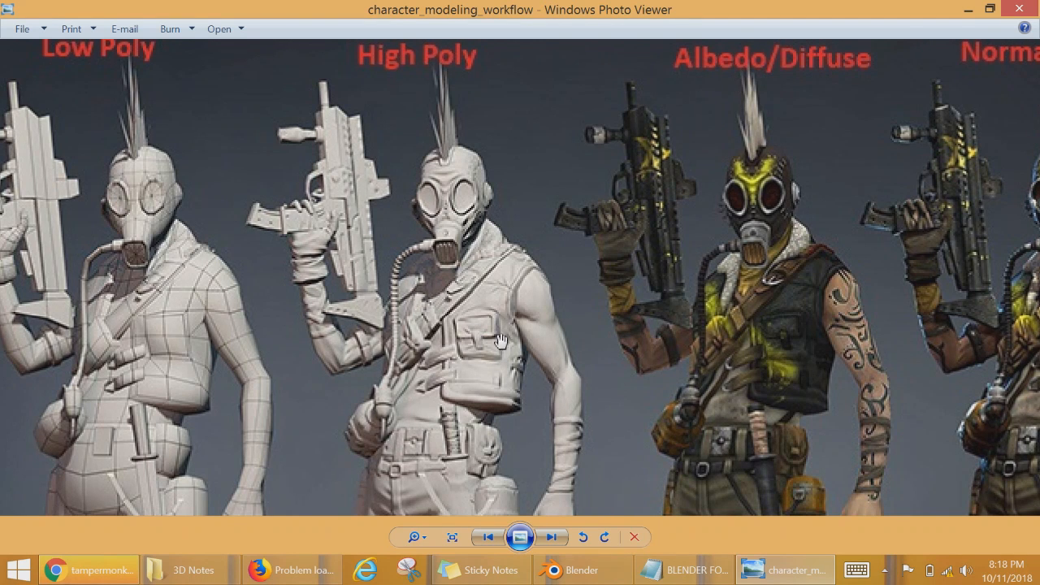
Step: Examine the high-poly, albedo and baked figures in the workflow picture from their masks down to their boots
drag(488, 319, 407, 308)
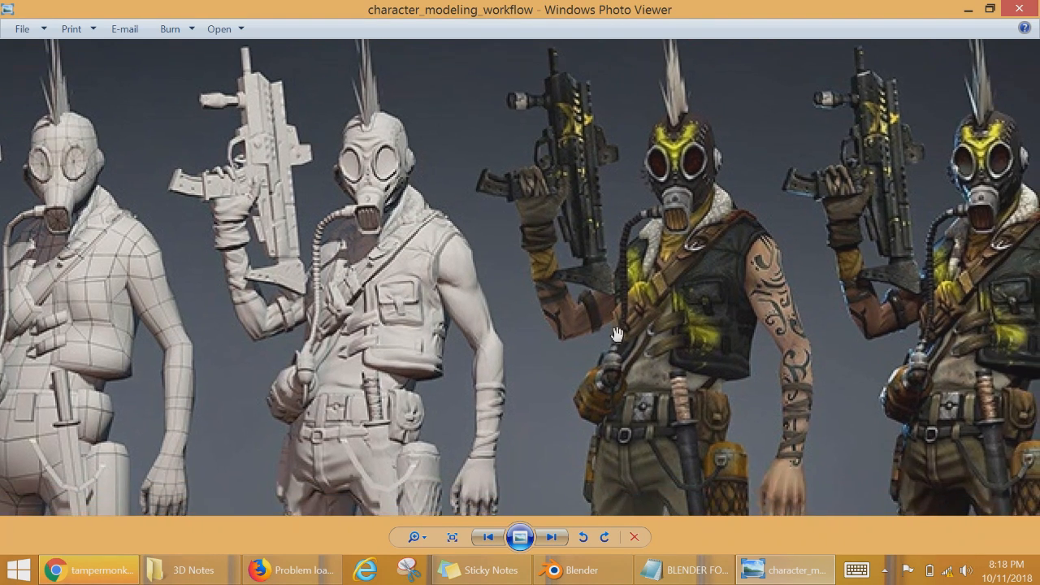
drag(536, 300, 438, 290)
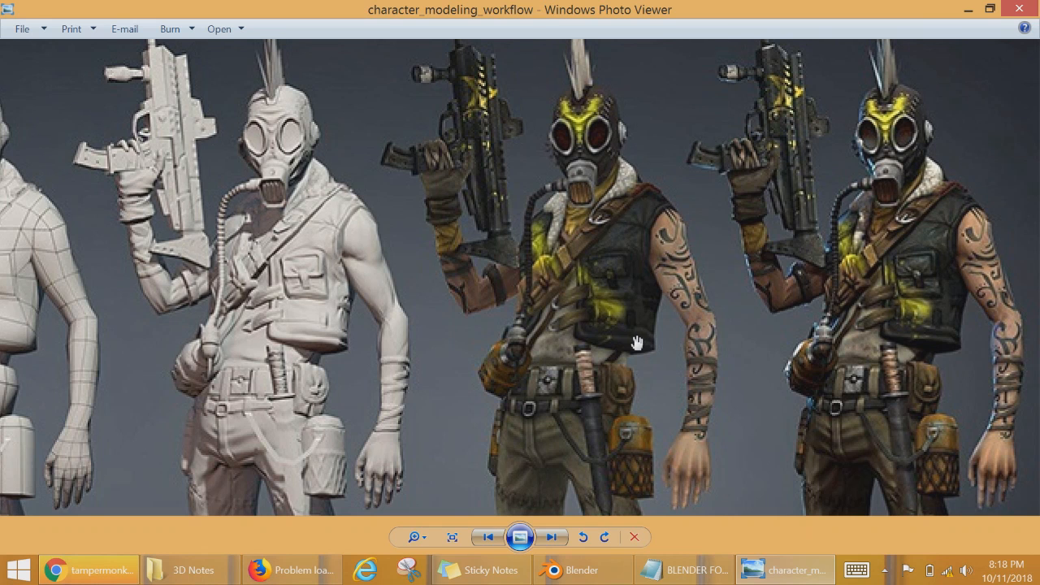
drag(943, 380, 896, 311)
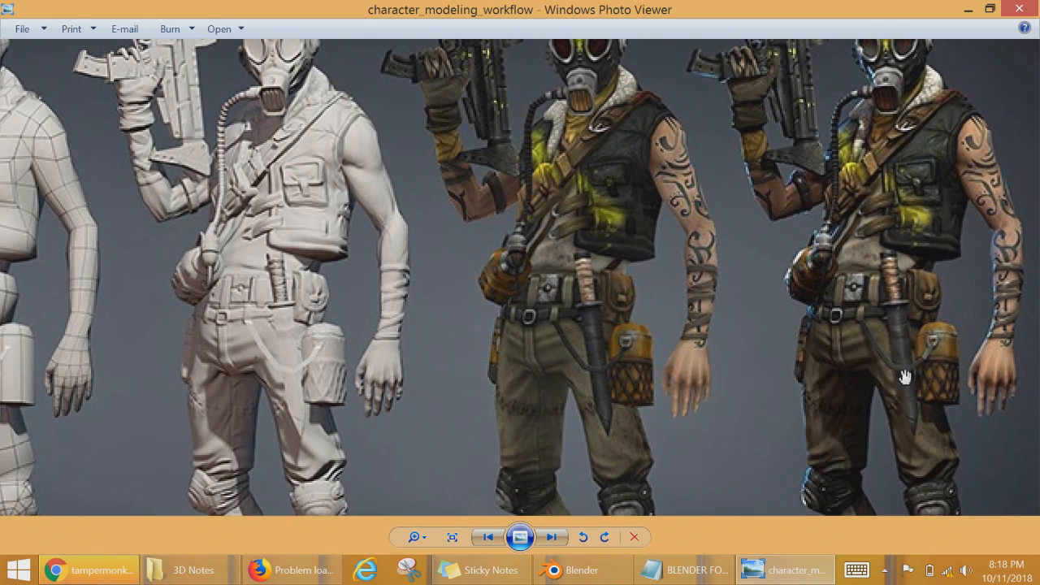
drag(915, 455, 901, 298)
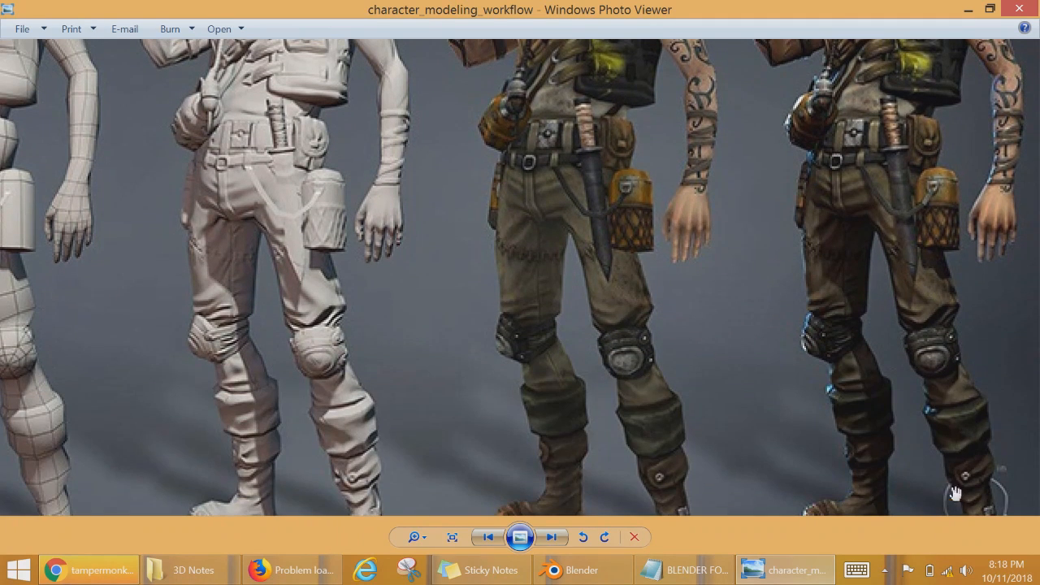
drag(956, 494, 929, 443)
drag(922, 160, 924, 412)
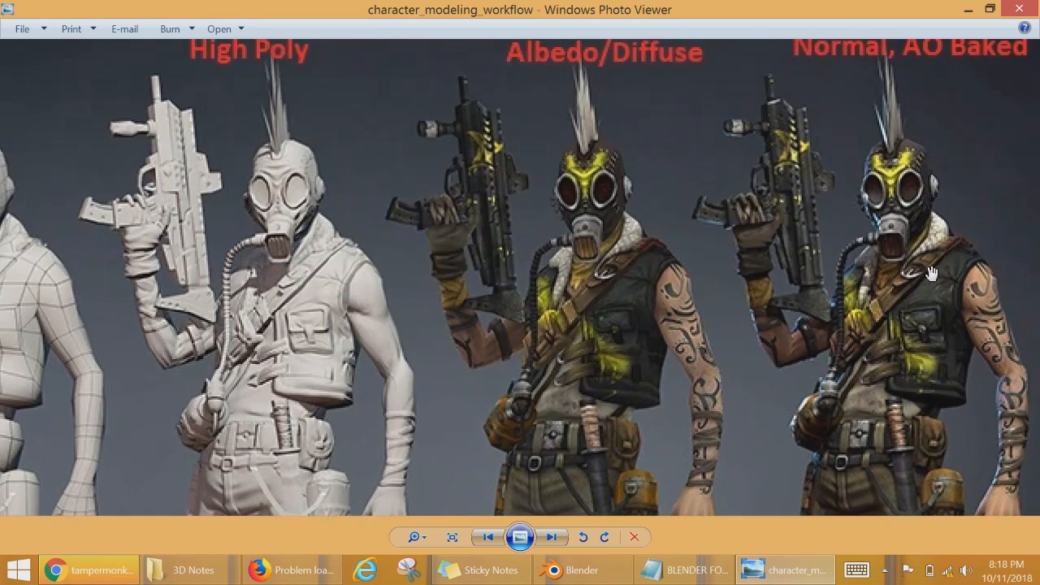
drag(933, 274, 849, 241)
drag(925, 410, 919, 373)
drag(920, 435, 890, 262)
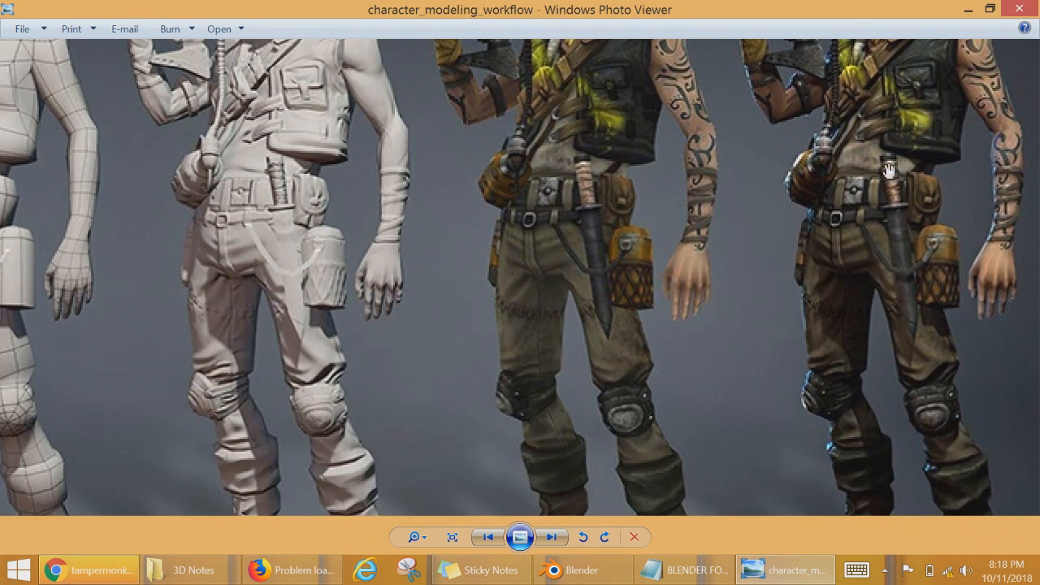
Step: Close the workflow picture, switch to Blender and inspect the sword's blade, crossguard and grip from several sides
click(1020, 10)
click(642, 570)
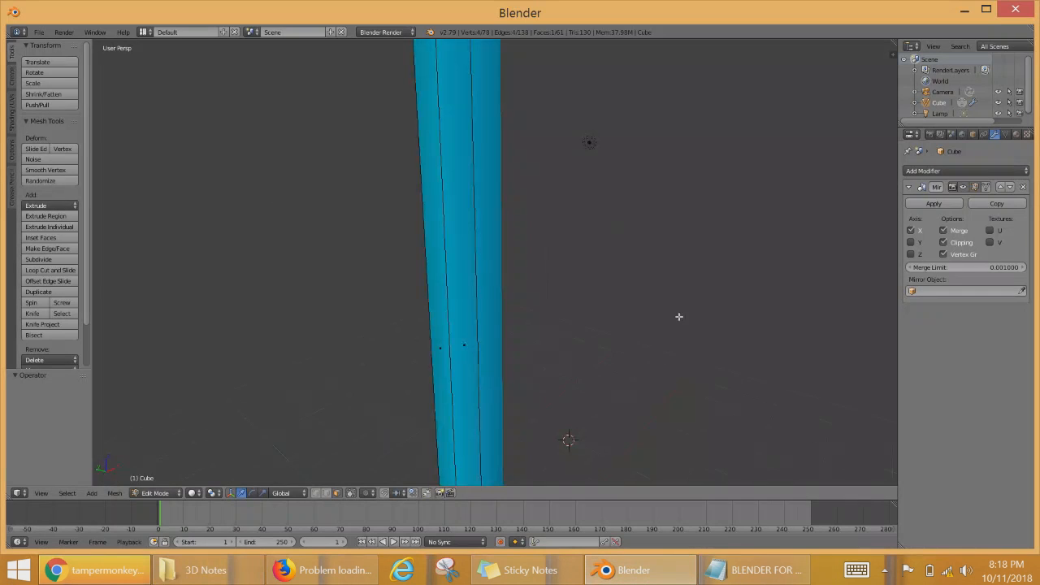
scroll(678, 316, down, 5)
middle_drag(634, 349, 455, 360)
scroll(530, 405, up, 4)
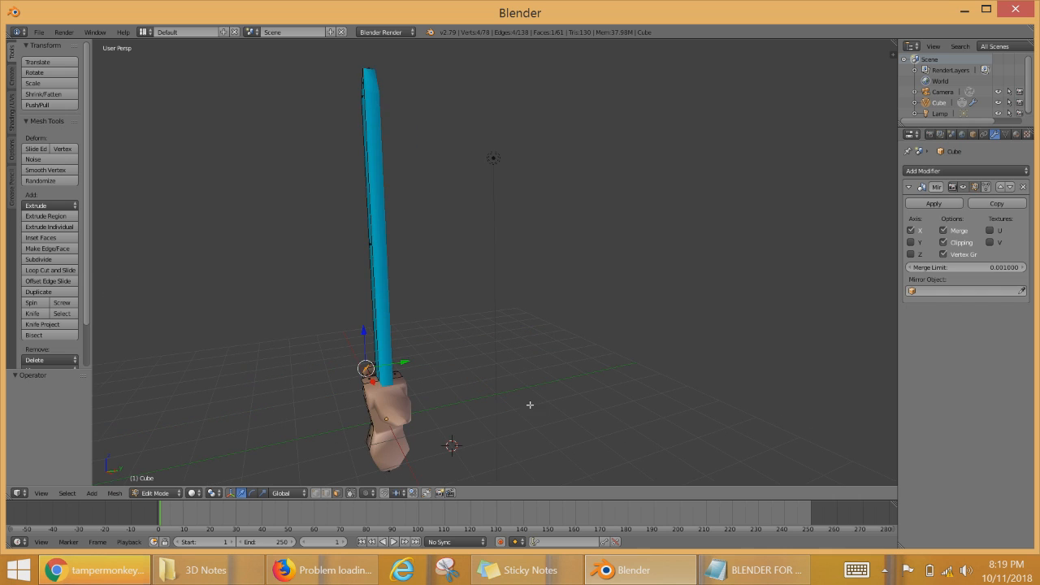
middle_drag(659, 358, 672, 387)
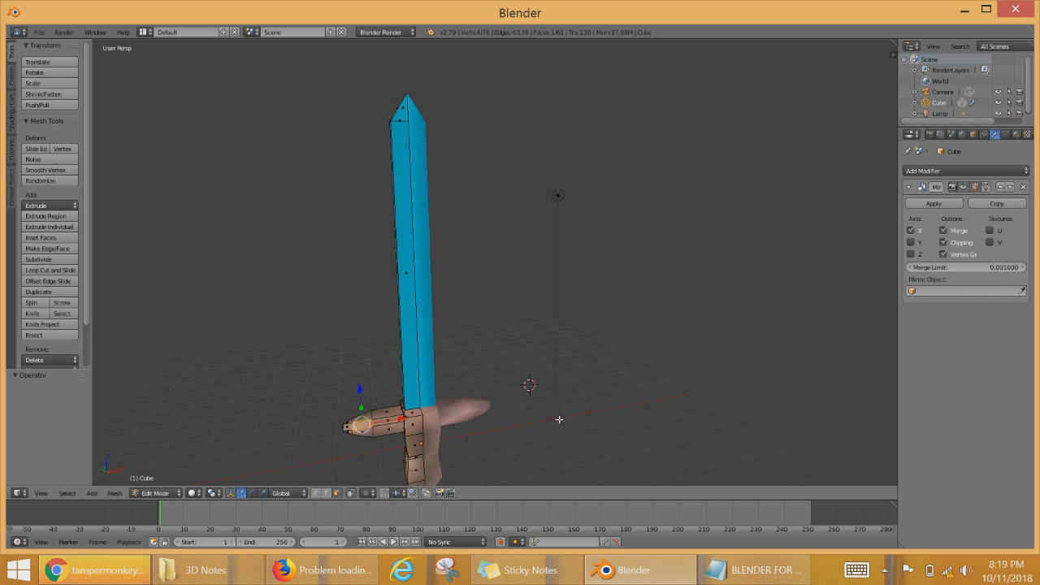
middle_drag(559, 419, 612, 420)
scroll(592, 327, up, 4)
scroll(614, 322, down, 4)
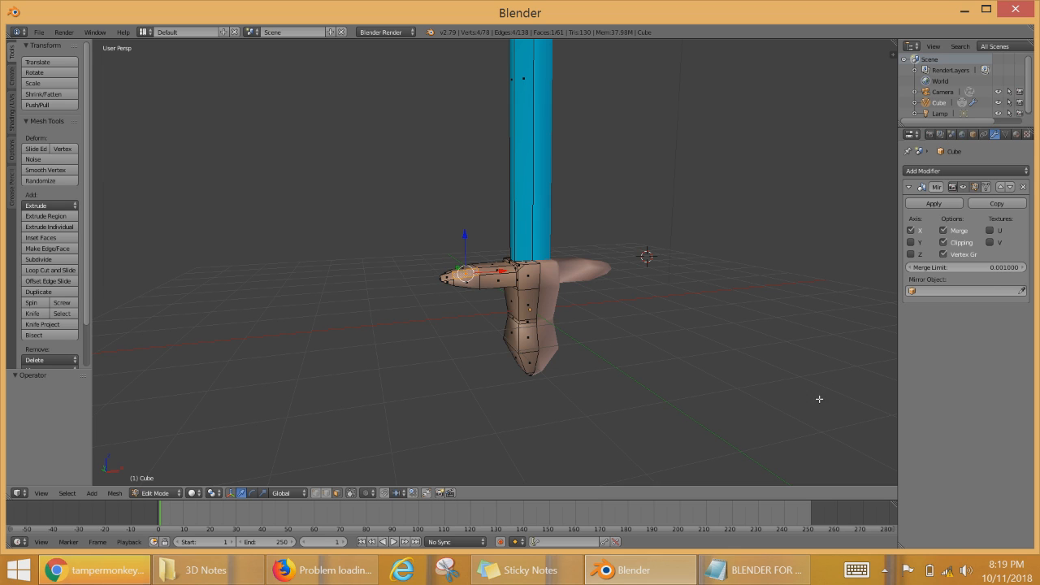
Step: Start a new Blender file by reloading the start-up scene in place of the sword
click(38, 33)
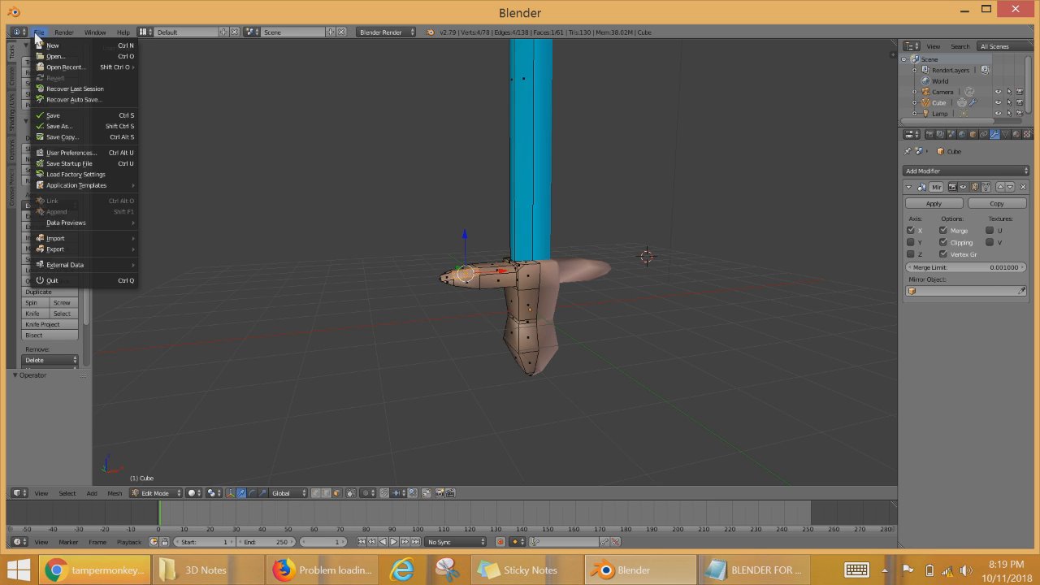
click(38, 33)
click(38, 32)
click(47, 44)
click(87, 53)
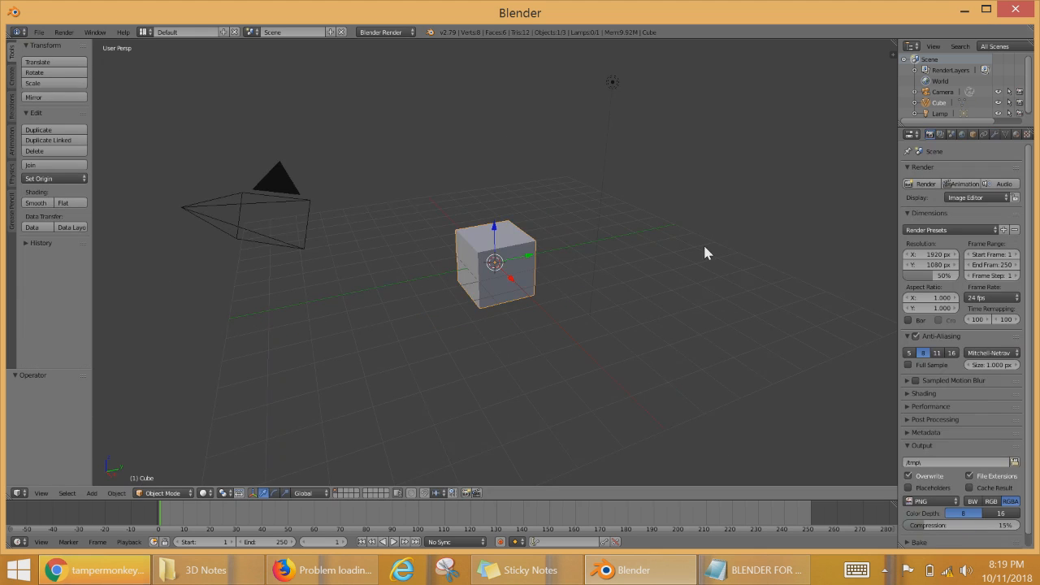
scroll(647, 315, up, 7)
scroll(691, 323, down, 8)
middle_drag(691, 323, 615, 319)
scroll(616, 318, up, 3)
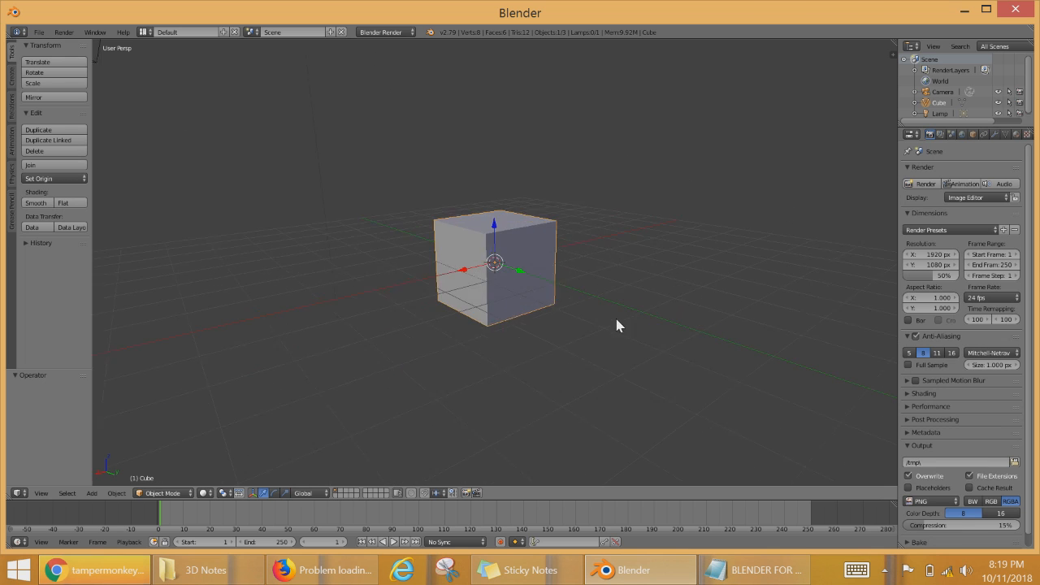
shift+middle_drag(541, 329, 599, 358)
scroll(662, 374, up, 4)
middle_drag(664, 382, 731, 371)
Step: Switch to the 3D Notes folder and open the hunter Blender file from its box modeling subfolder
click(205, 570)
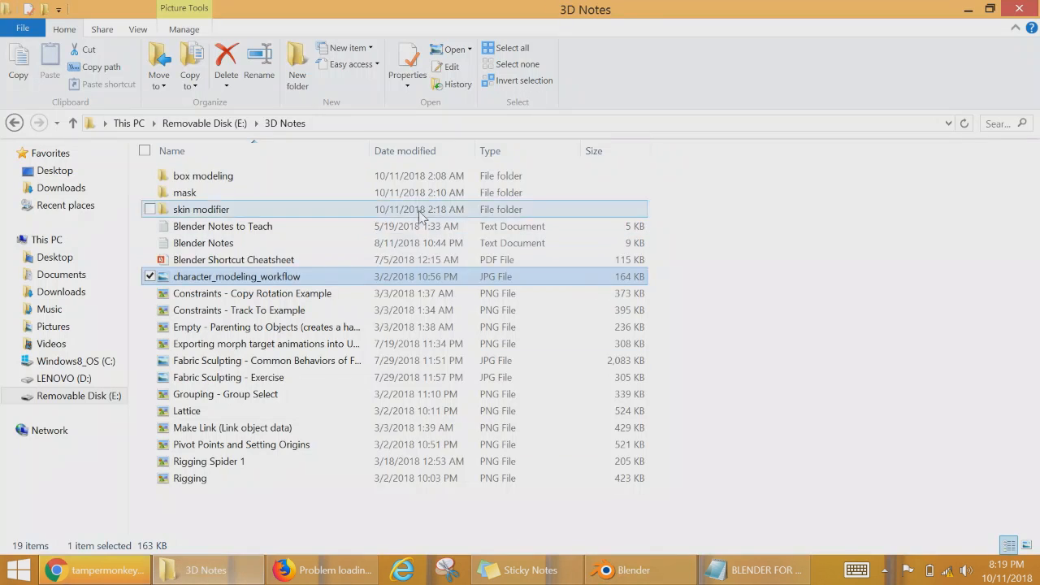
click(226, 182)
click(195, 195)
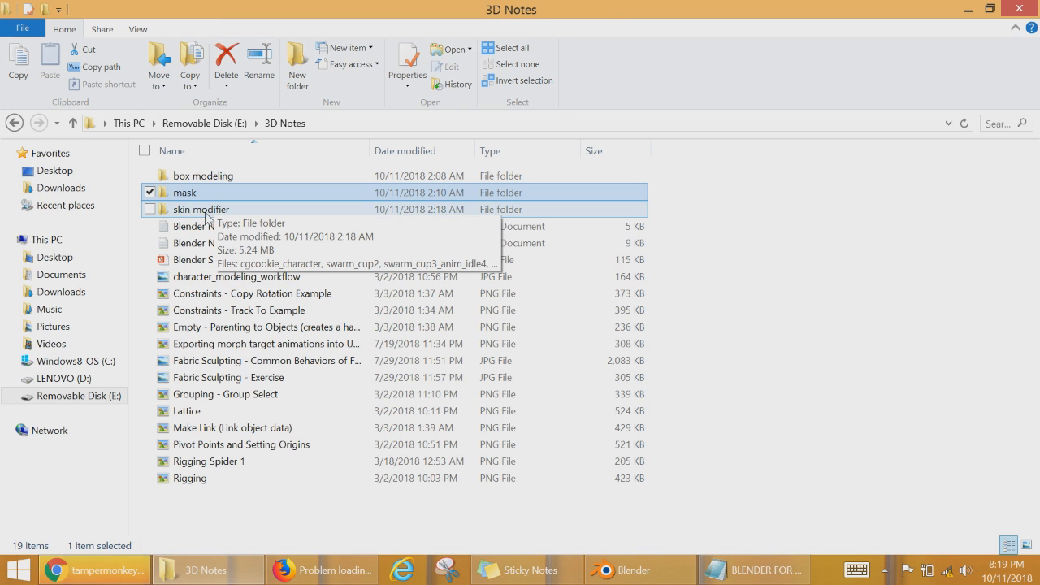
double_click(195, 175)
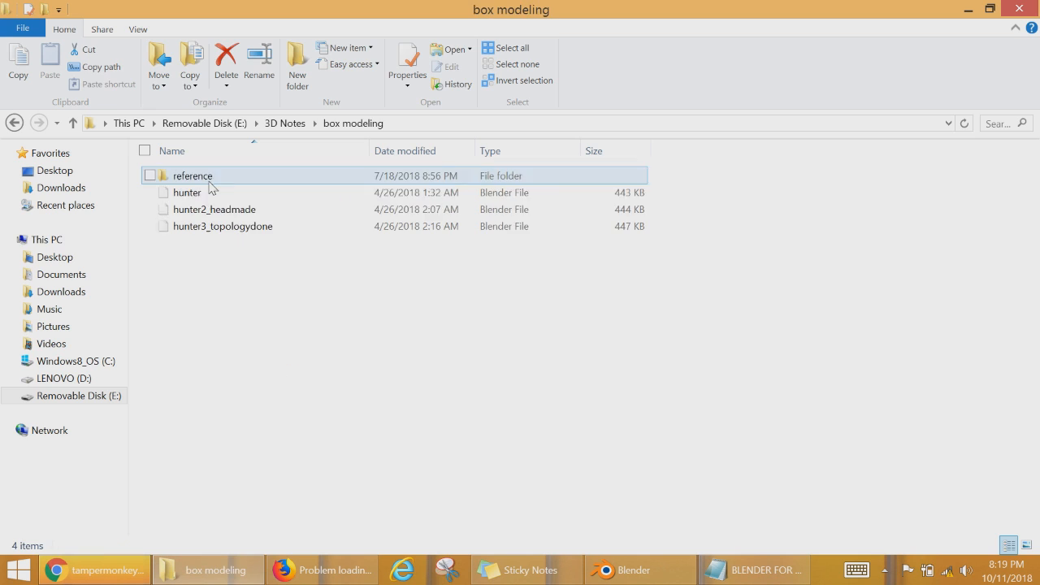
double_click(201, 194)
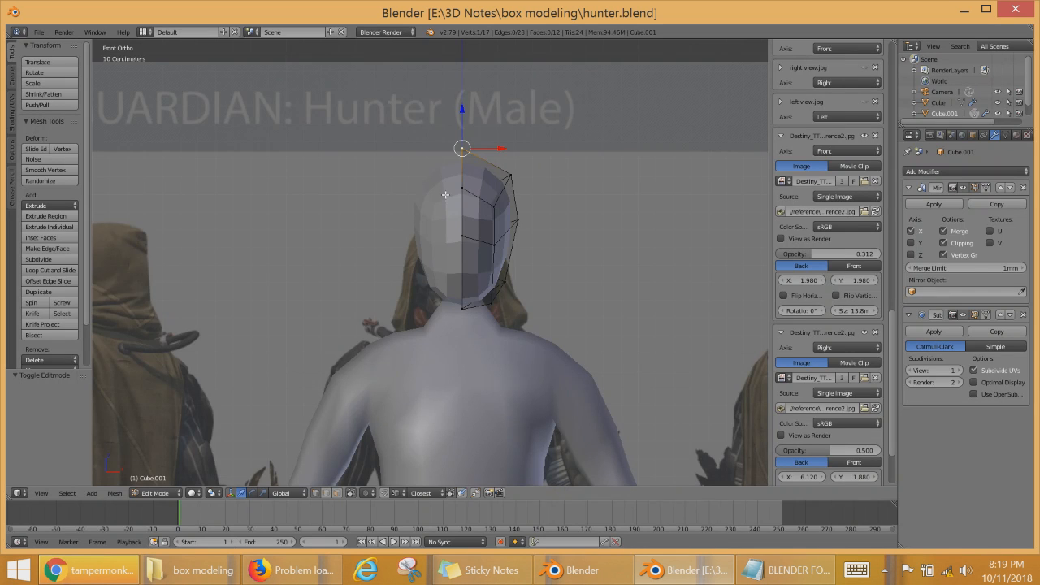
Step: Examine the hunter model's head and upper body against the front reference and from the side
scroll(532, 309, down, 3)
scroll(532, 308, up, 3)
scroll(533, 305, down, 2)
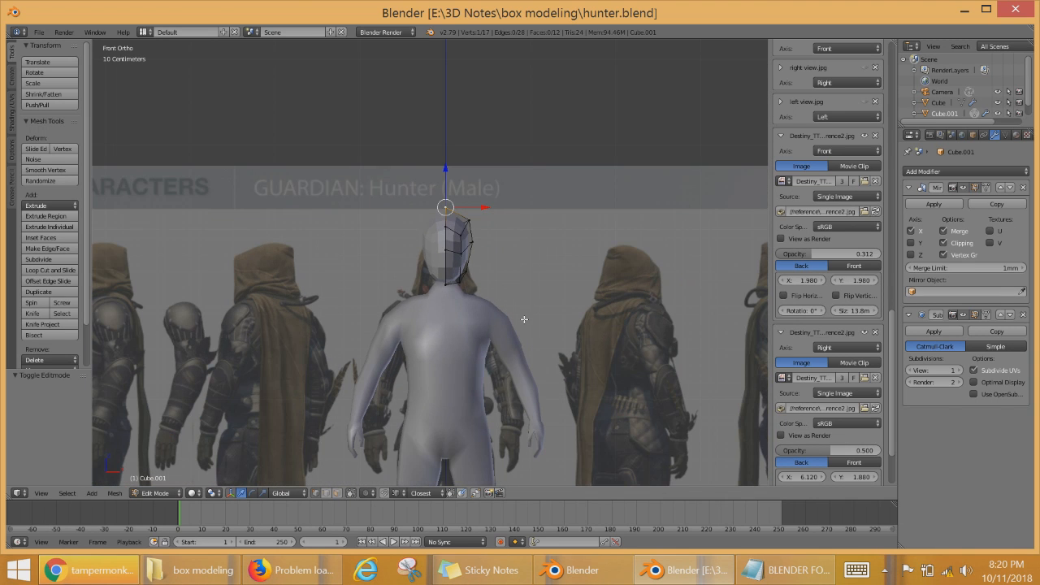
middle_drag(531, 311, 616, 337)
scroll(593, 347, up, 7)
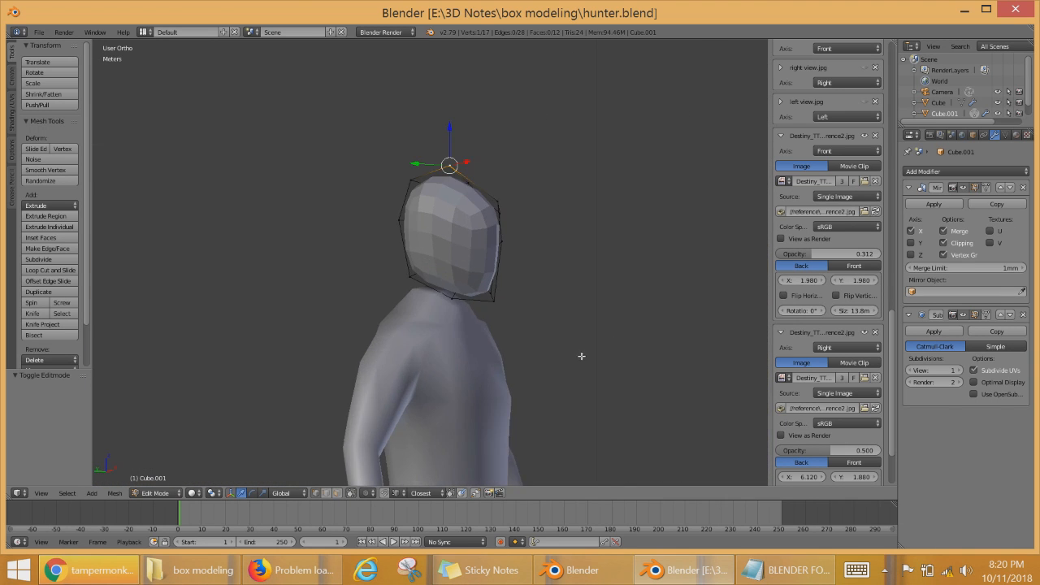
scroll(488, 405, down, 2)
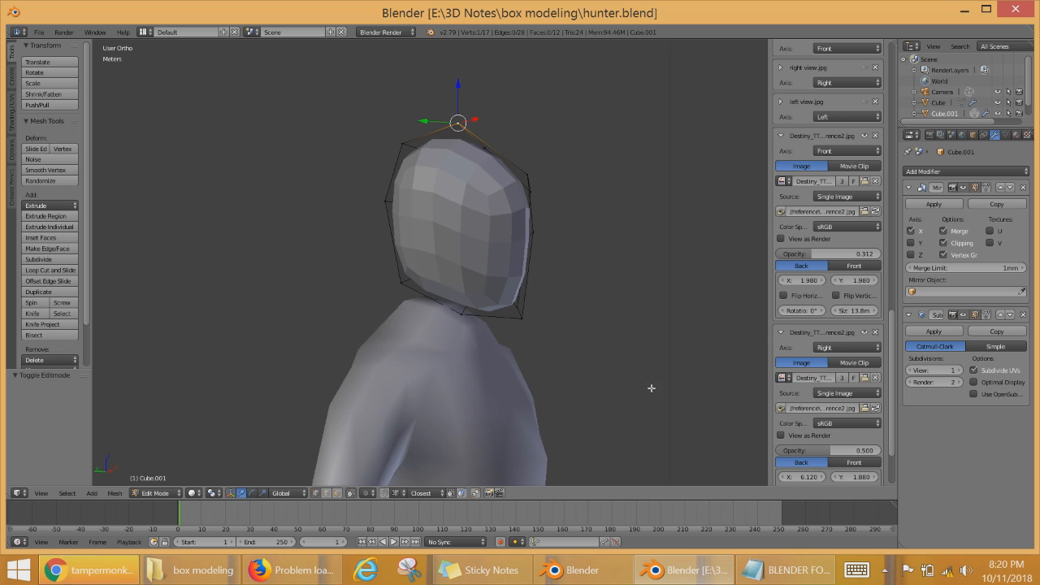
Step: Examine the hunter's low-poly head mesh and its control cage above the body from several sides
scroll(651, 388, down, 3)
middle_drag(589, 396, 396, 416)
key(Tab)
right_click(446, 326)
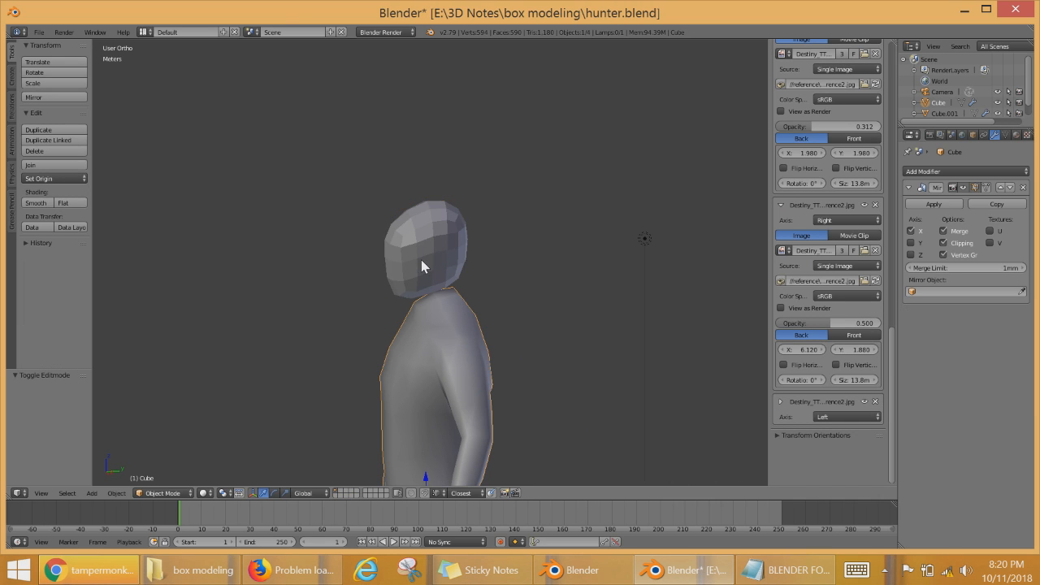
middle_drag(421, 267, 511, 309)
right_click(430, 237)
key(Tab)
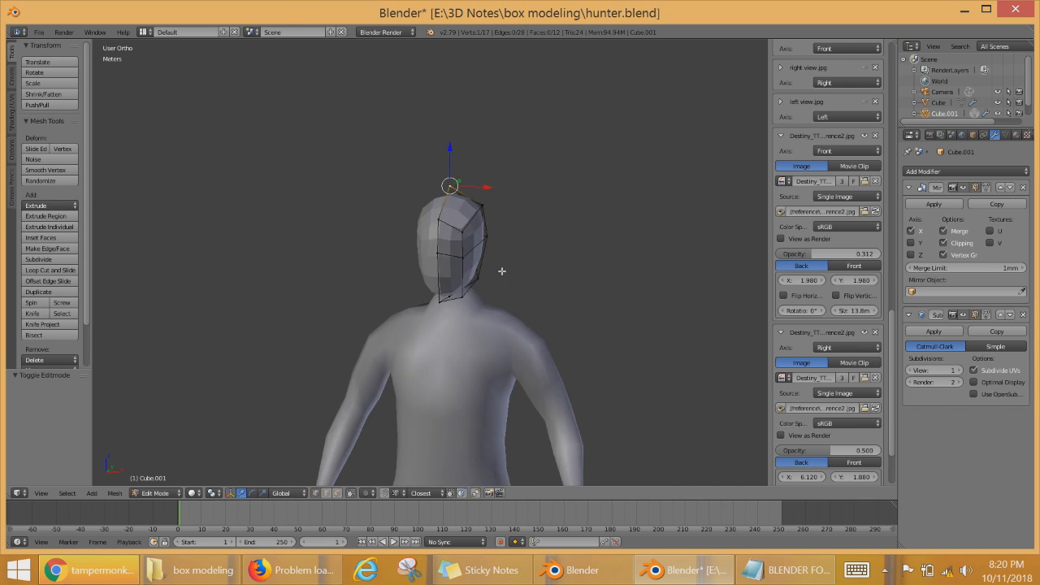
middle_drag(502, 272, 512, 271)
middle_drag(473, 307, 448, 291)
scroll(525, 285, up, 3)
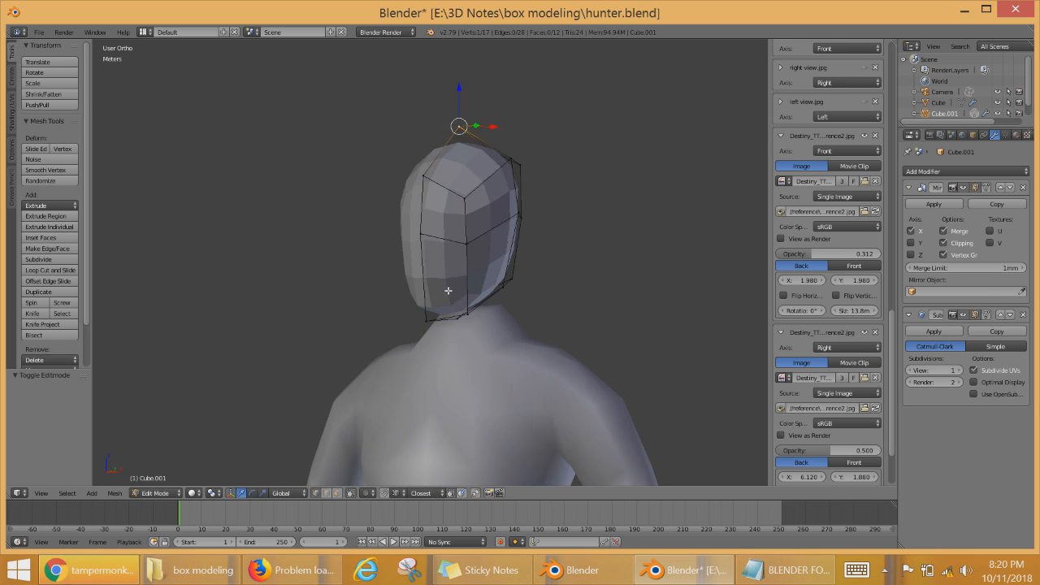
scroll(448, 290, up, 2)
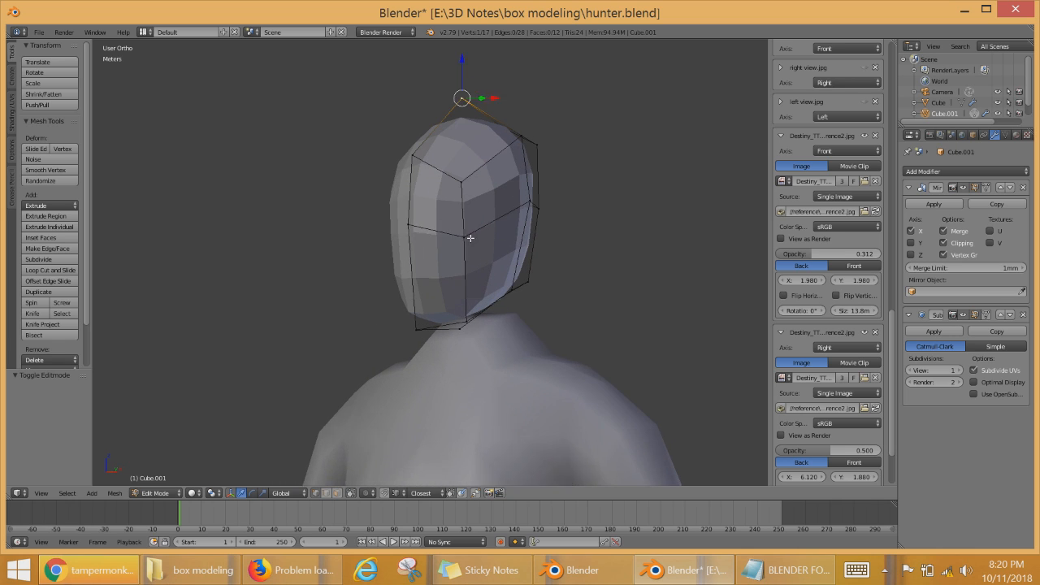
Step: Apply the Subsurf modifier to the hunter's head in Object Mode and shade the head smooth
click(936, 332)
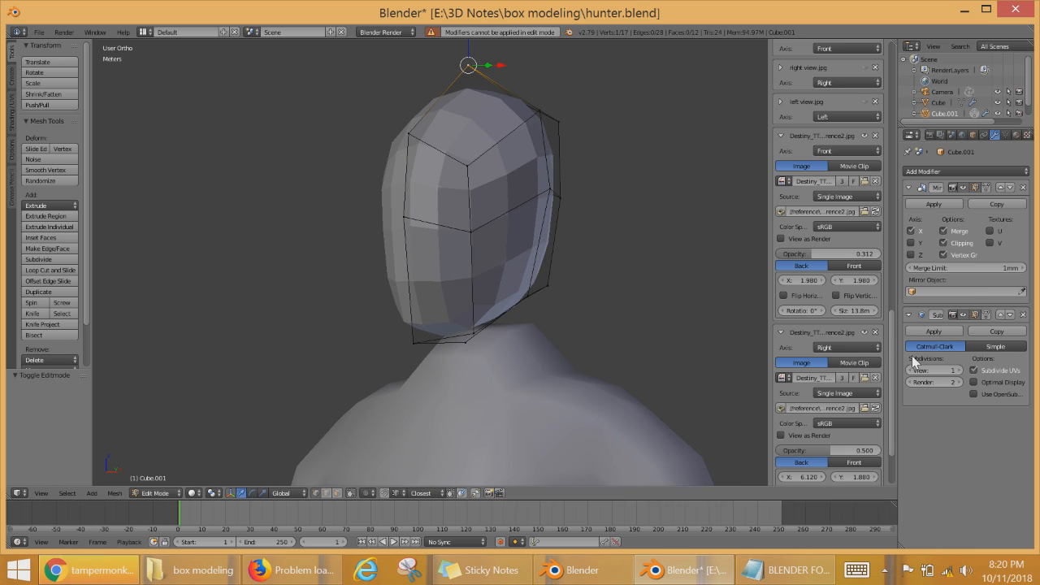
key(Tab)
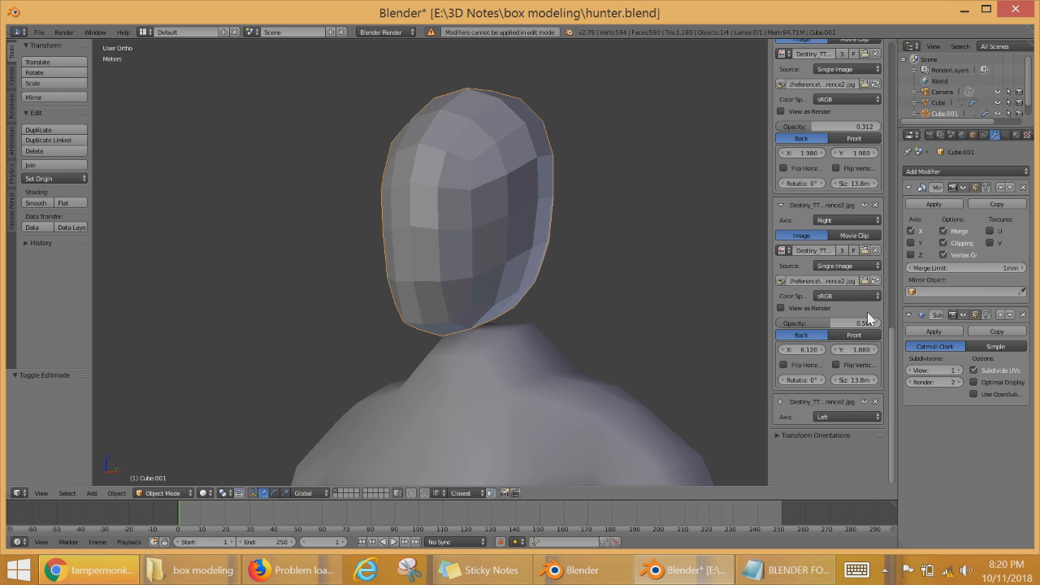
click(932, 332)
scroll(488, 240, up, 2)
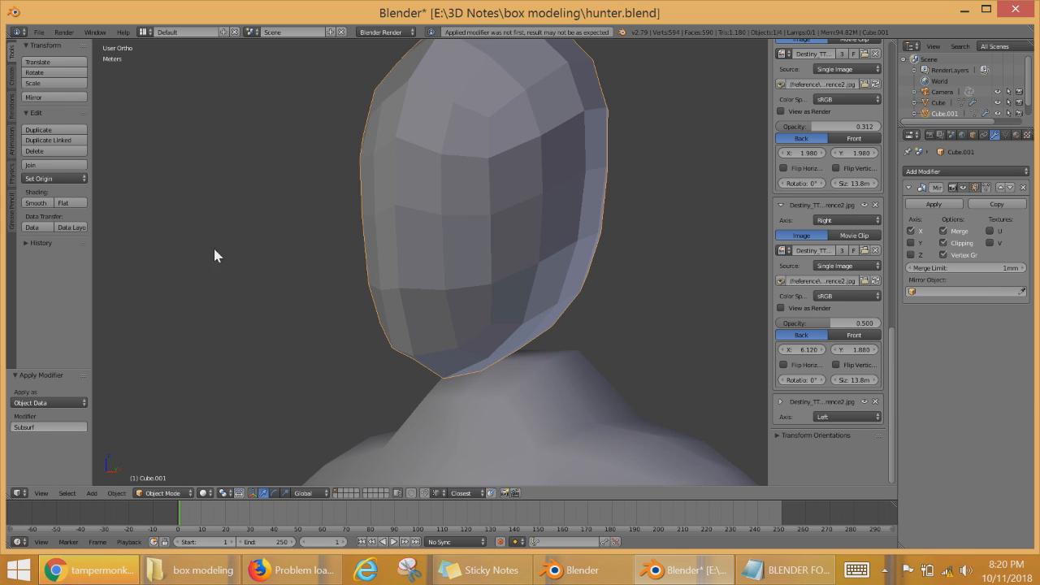
click(31, 203)
scroll(601, 272, down, 4)
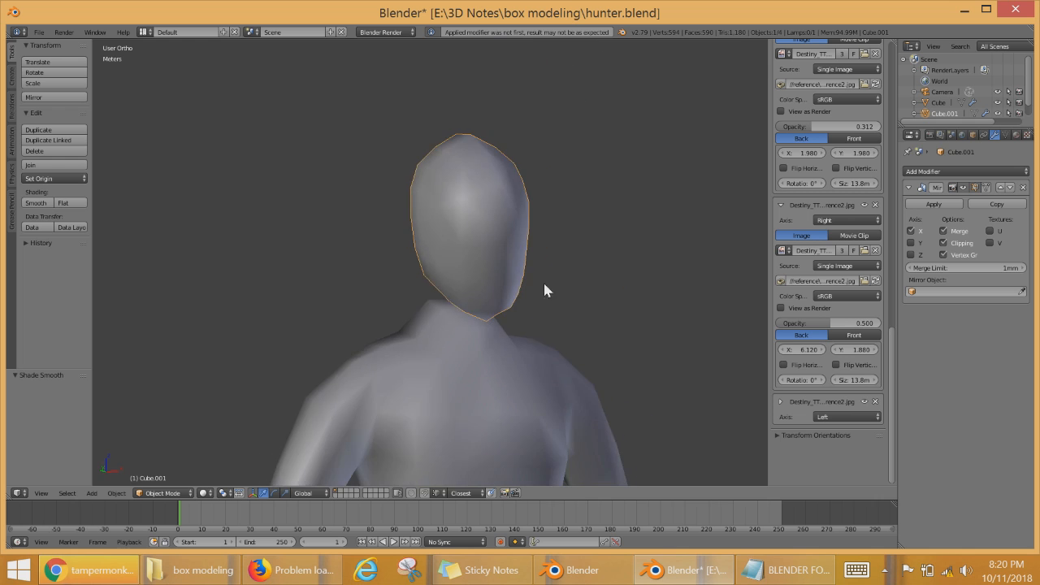
middle_drag(503, 286, 539, 295)
scroll(538, 295, up, 2)
middle_drag(423, 313, 551, 333)
scroll(551, 333, down, 12)
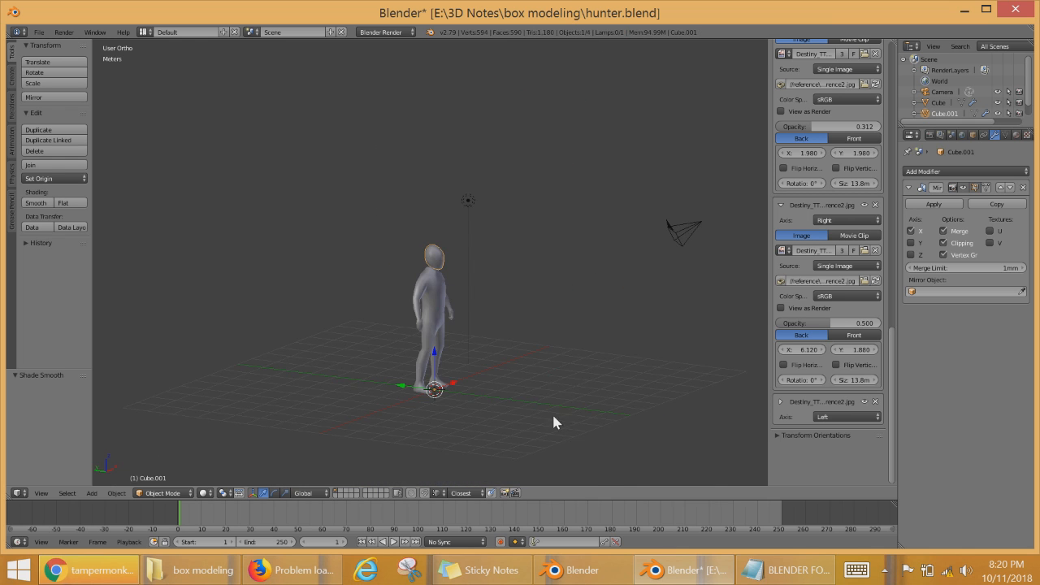
scroll(555, 416, up, 3)
Step: Quit the hunter file without saving and open hunter2_headmade from the box modeling folder
click(1013, 10)
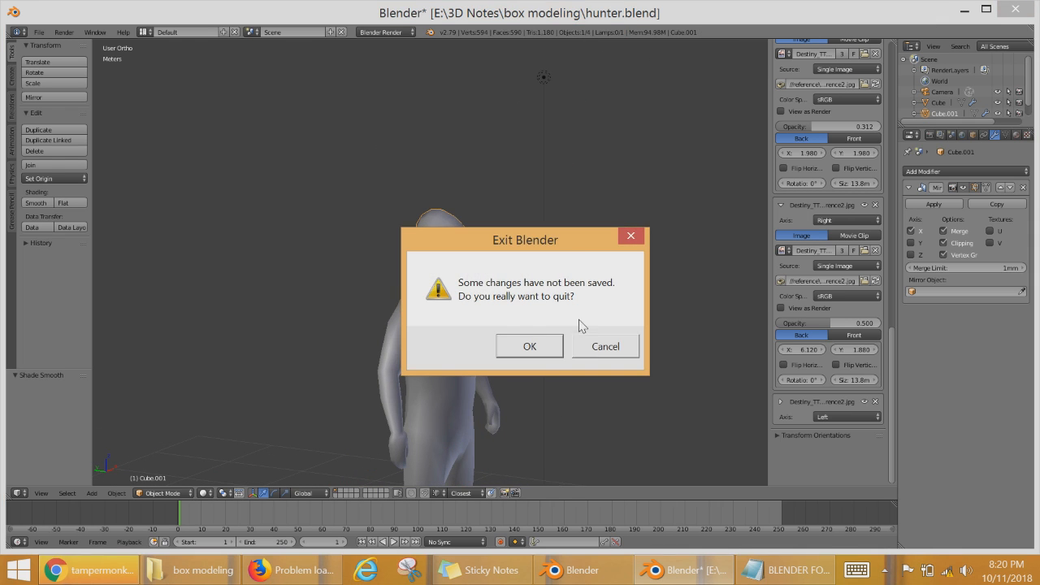
click(530, 347)
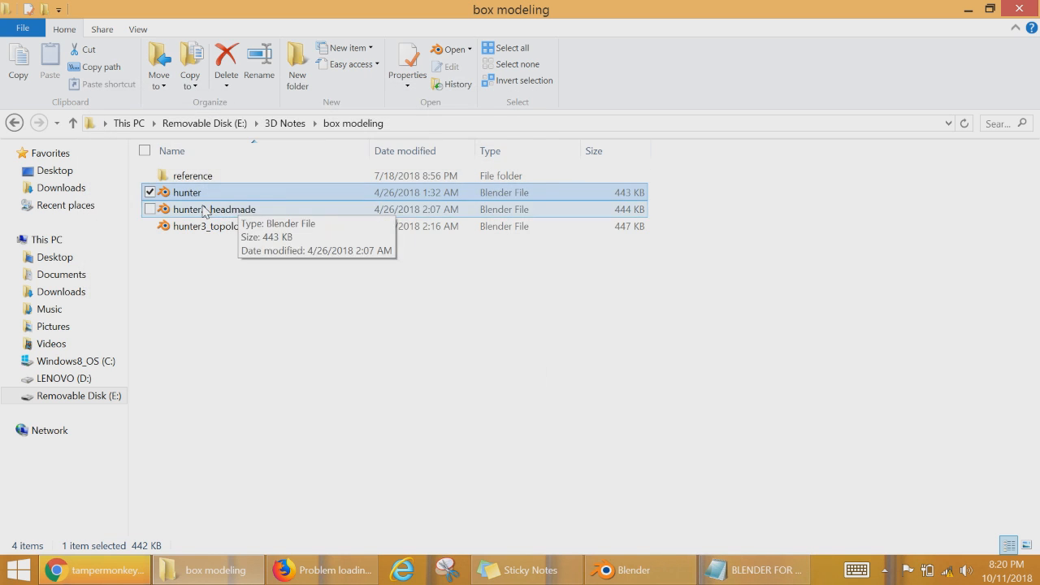
double_click(204, 210)
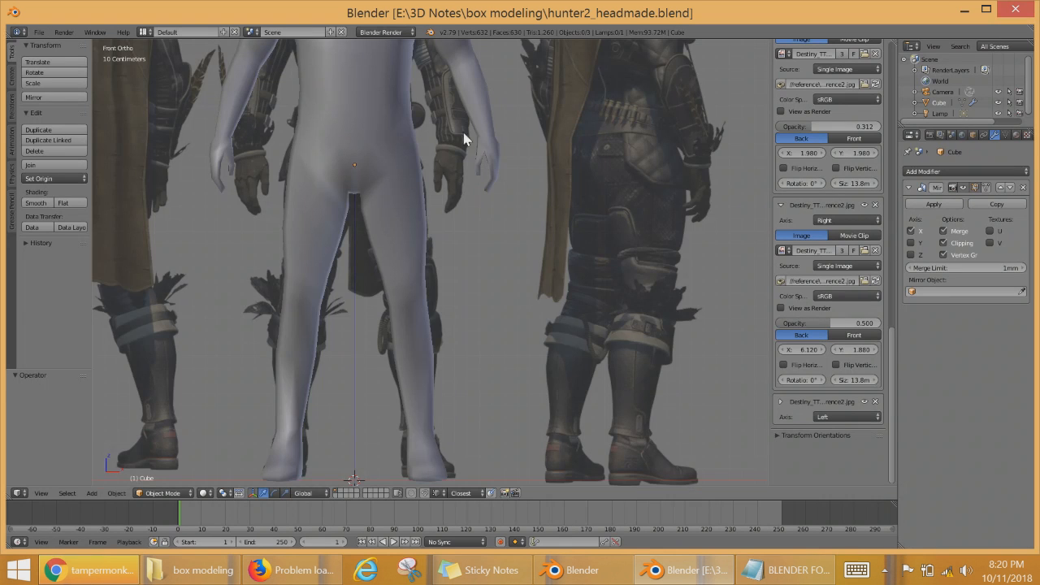
Step: Examine the hunter2_headmade body from several sides, including its torso, arm and head topology in Edit Mode
scroll(464, 151, up, 2)
scroll(460, 191, down, 5)
scroll(525, 241, up, 4)
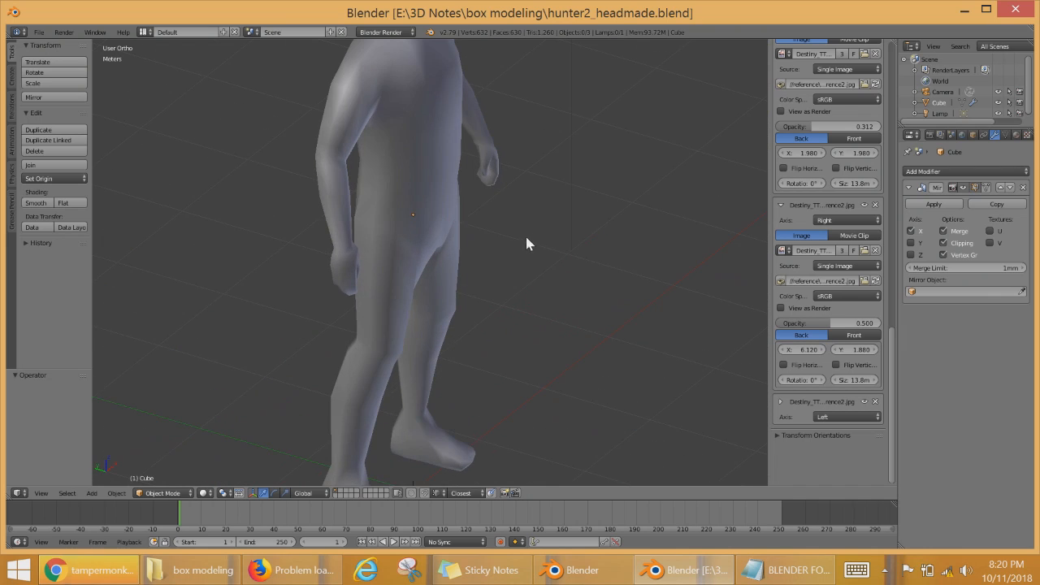
shift+middle_drag(525, 241, 531, 341)
scroll(469, 251, up, 2)
scroll(468, 251, up, 2)
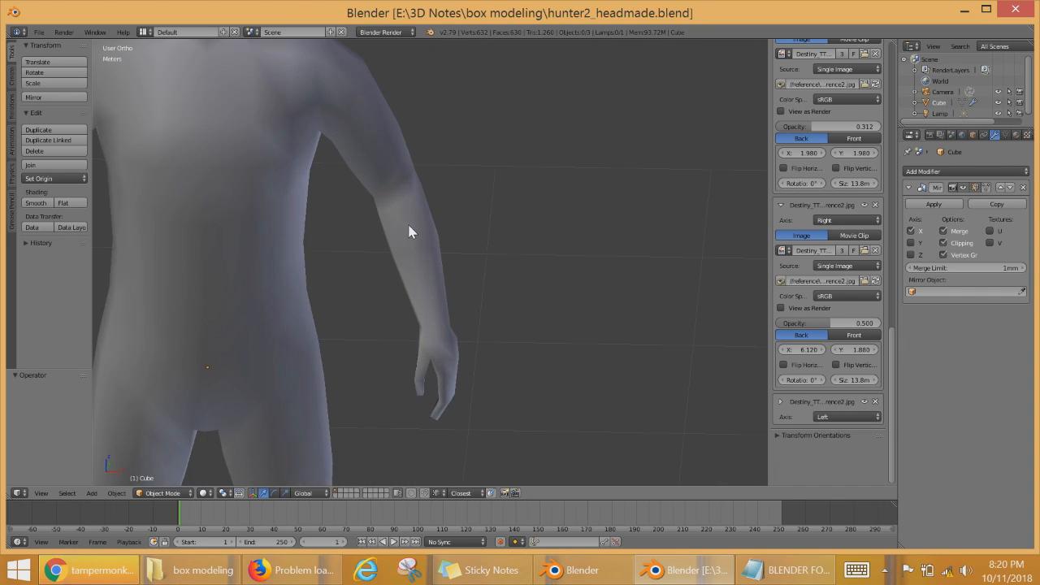
shift+middle_drag(409, 230, 531, 298)
scroll(532, 297, up, 3)
scroll(536, 244, down, 3)
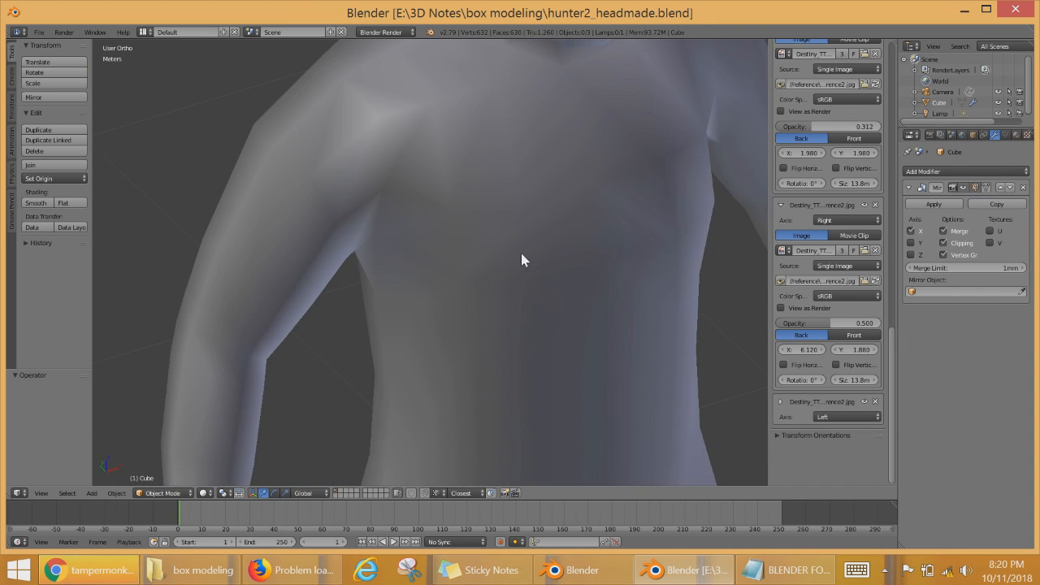
key(Tab)
scroll(601, 239, up, 3)
scroll(546, 238, down, 3)
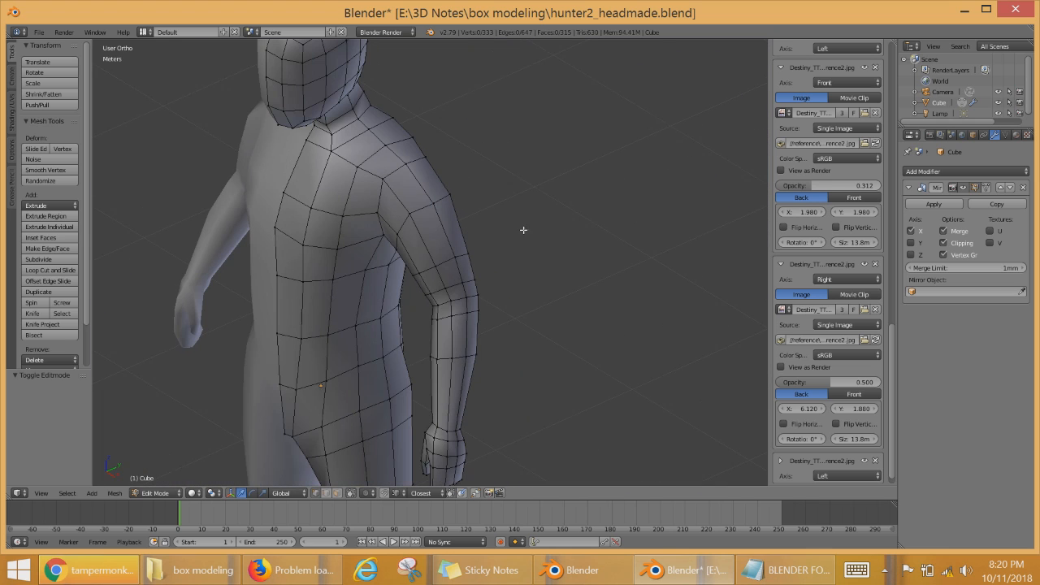
Step: Quit hunter2_headmade without saving and open the steampunk Blender file from the mask folder in 3D Notes
click(1016, 8)
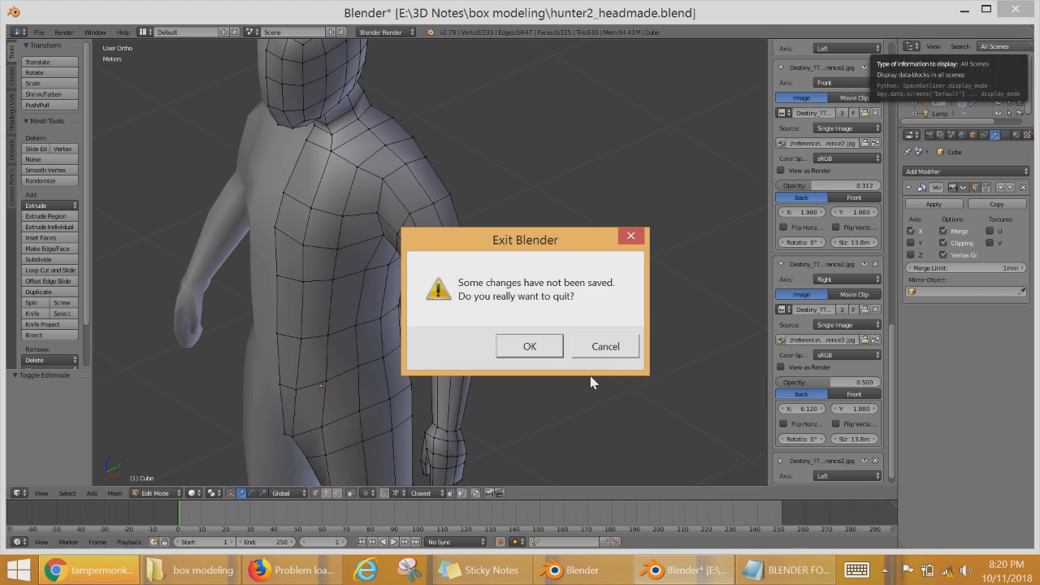
click(556, 351)
click(15, 123)
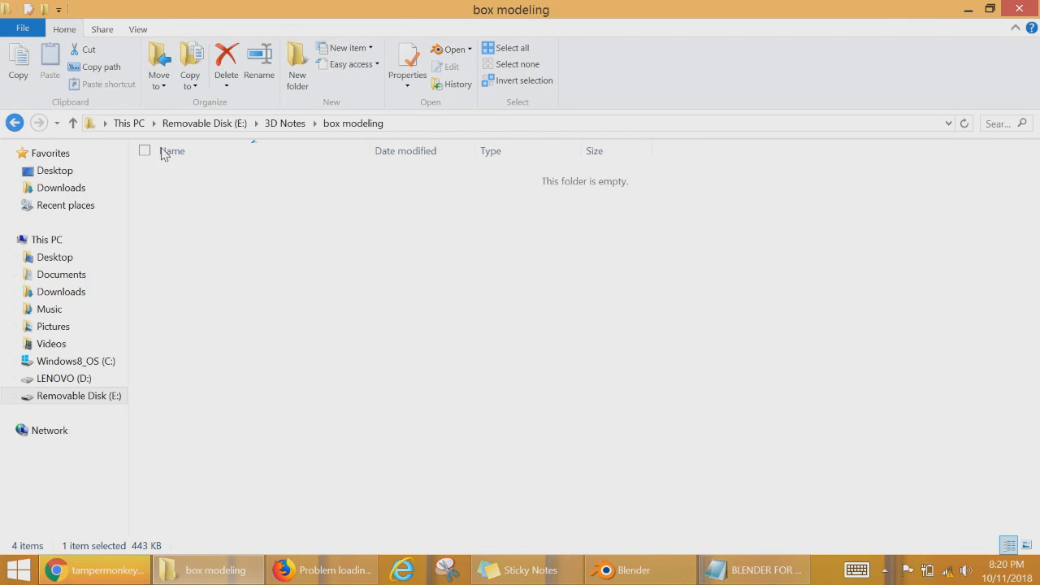
double_click(182, 194)
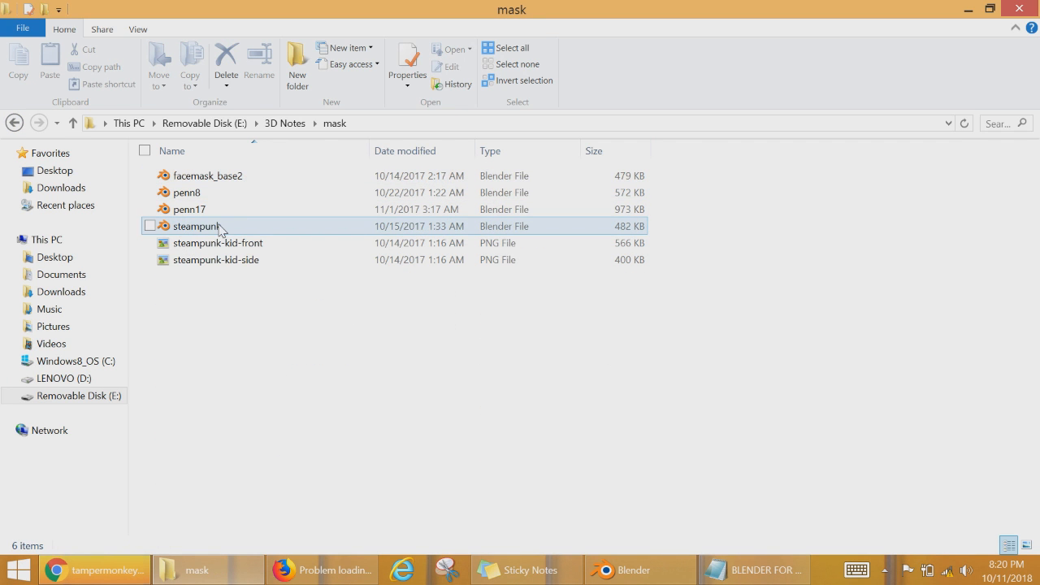
double_click(209, 232)
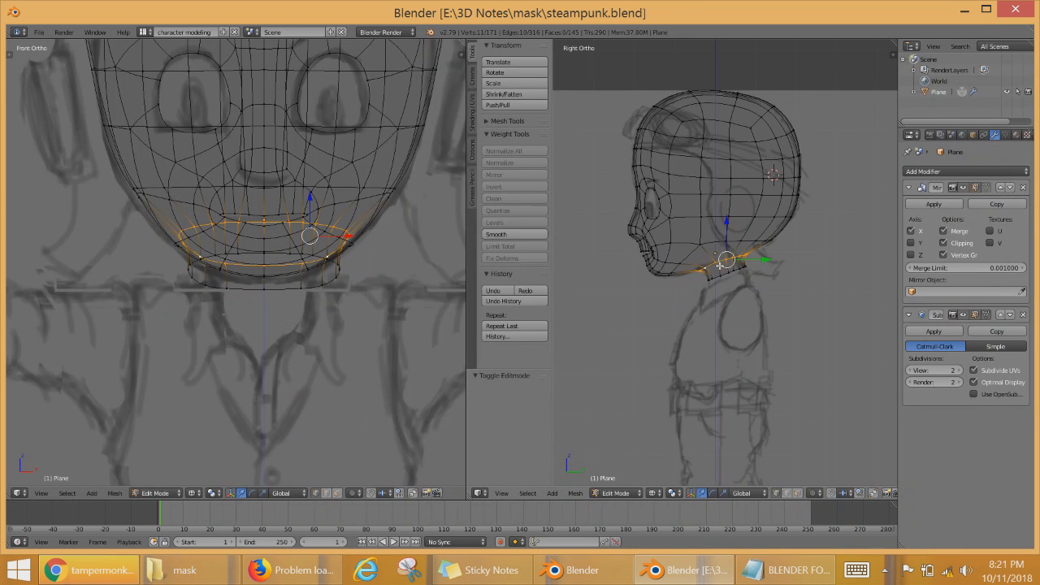
Step: Minimize the steampunk file's window and open facemask_base2 from the mask folder
click(965, 10)
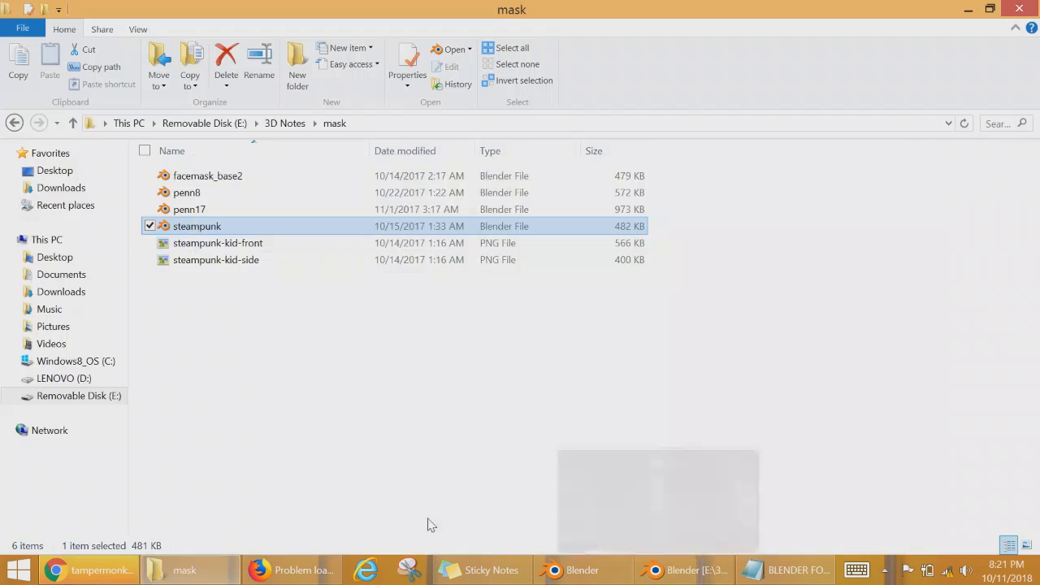
double_click(212, 177)
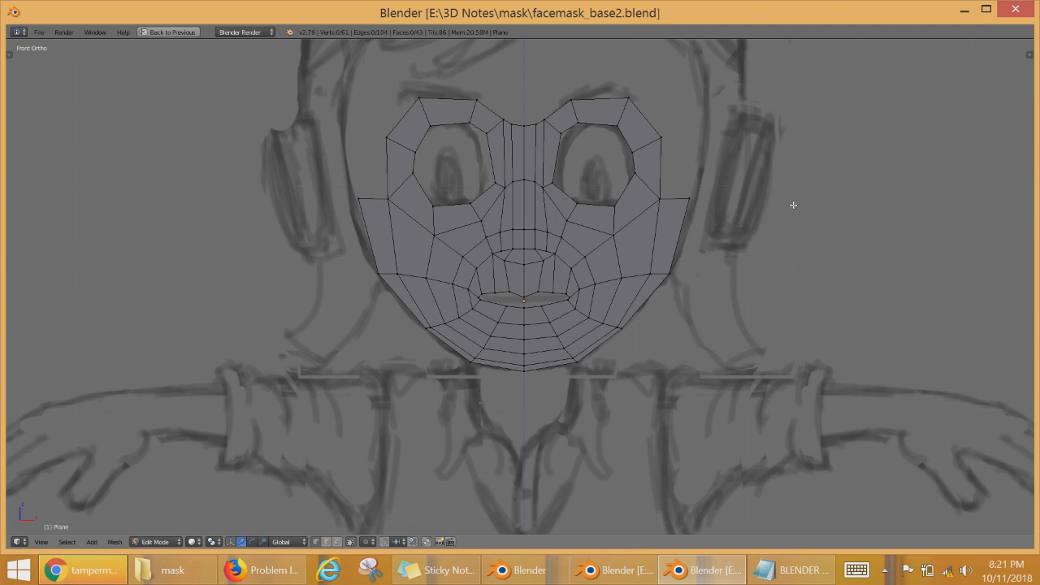
Step: In edge select mode, pull the face mask's outer cheek edges and the edge beside the eye back along the Y axis
mouse_move(793, 205)
middle_down()
mouse_move(629, 236)
mouse_move(659, 219)
mouse_move(690, 218)
mouse_move(610, 213)
mouse_move(594, 252)
middle_up()
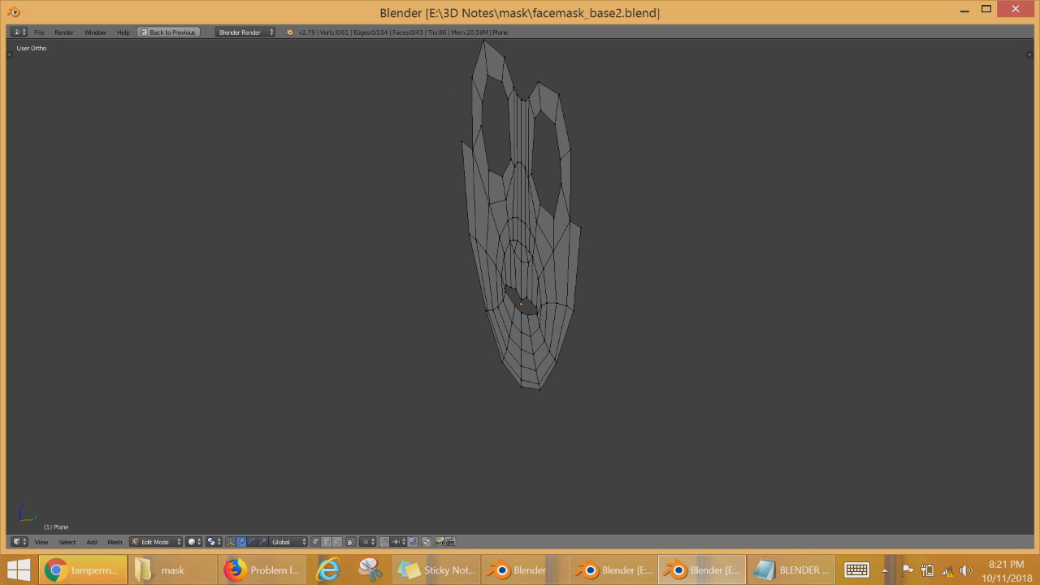
click(326, 543)
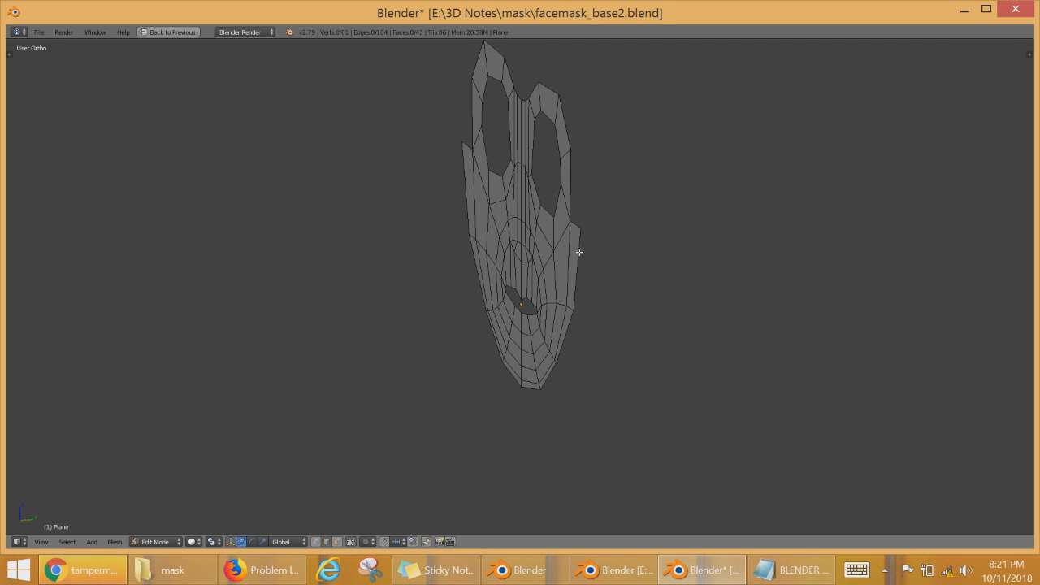
right_click(574, 251)
drag(613, 269, 624, 258)
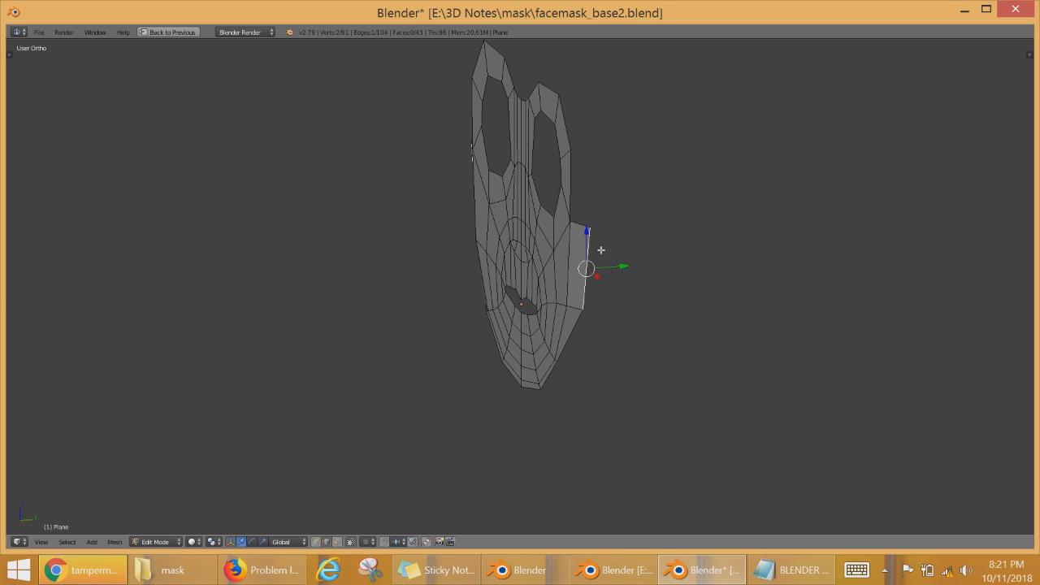
right_click(575, 234)
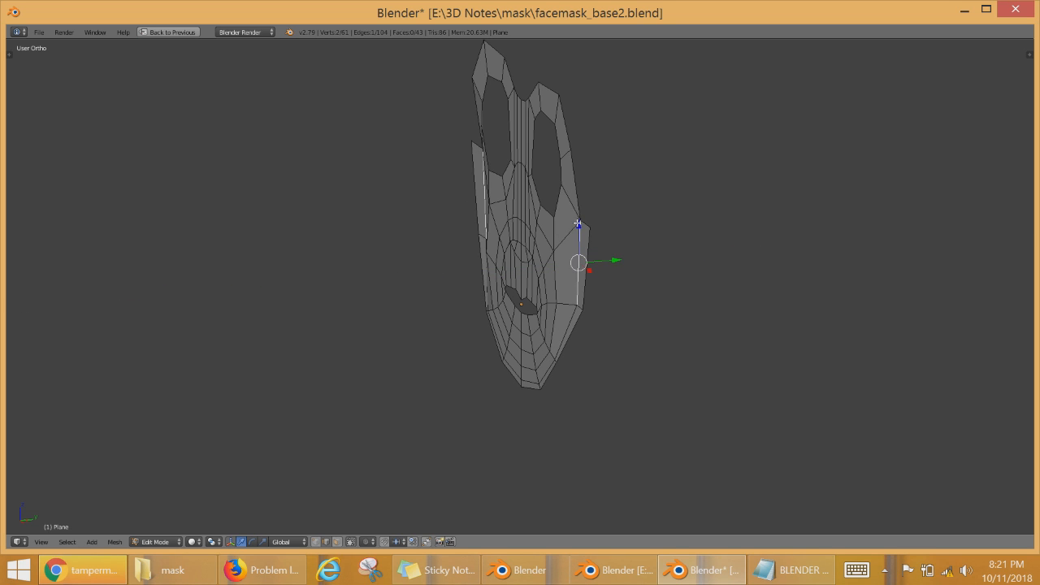
right_click(578, 187)
drag(616, 186, 652, 199)
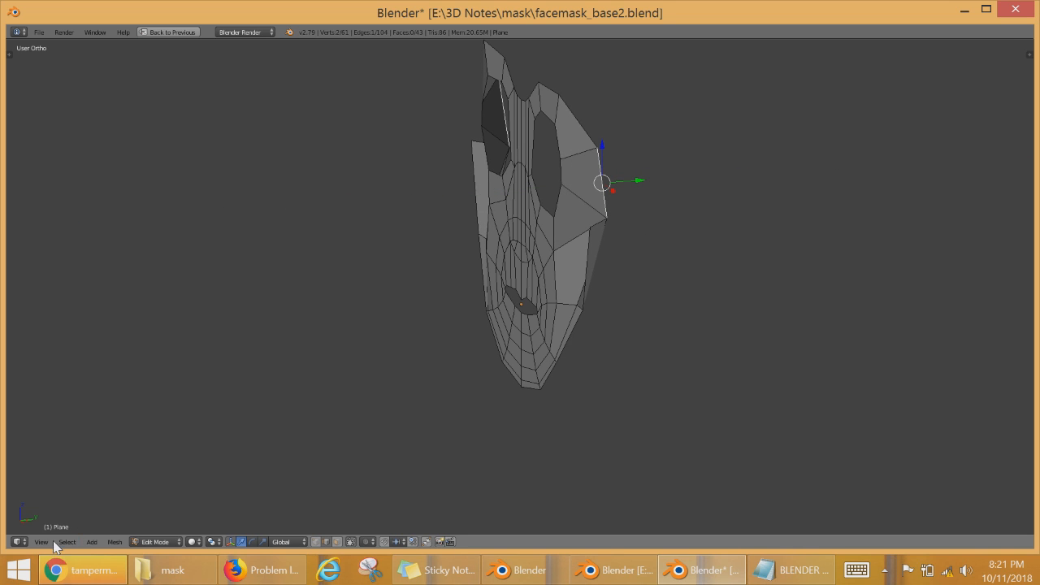
Step: Compare the face mask with the steampunk kid reference drawings in the front and right views
click(44, 542)
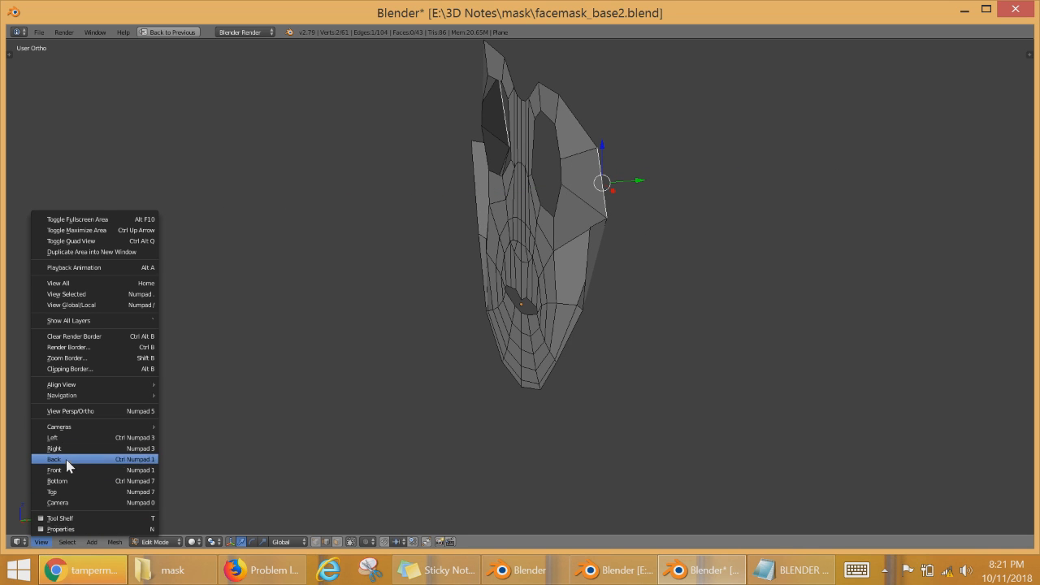
click(69, 471)
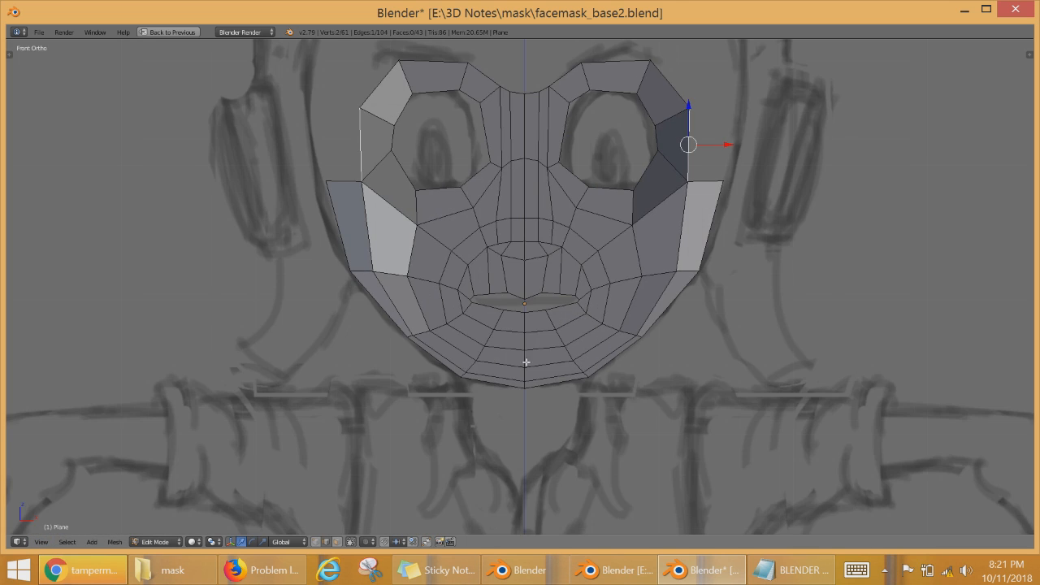
scroll(525, 363, down, 6)
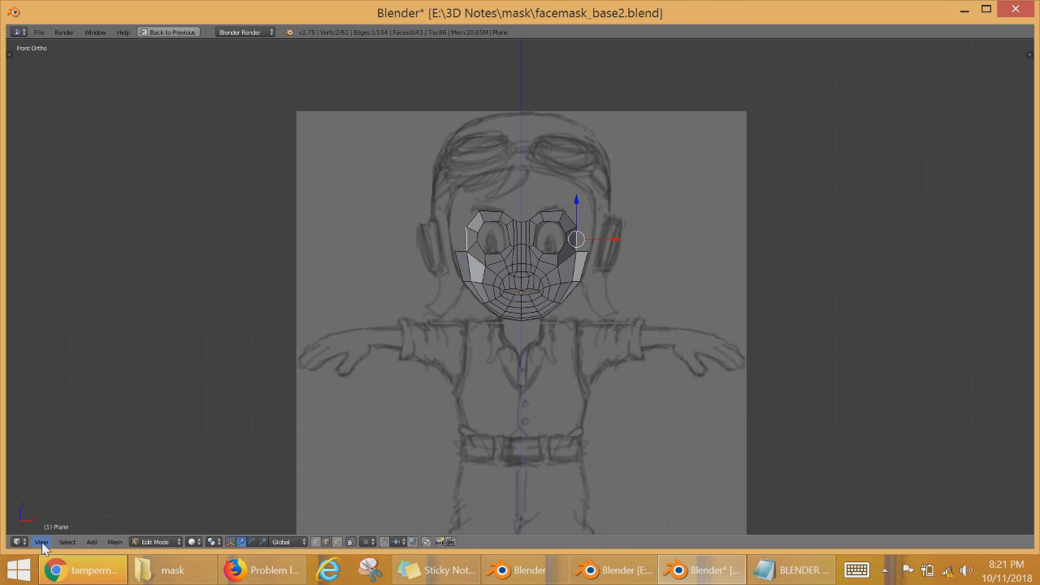
click(41, 542)
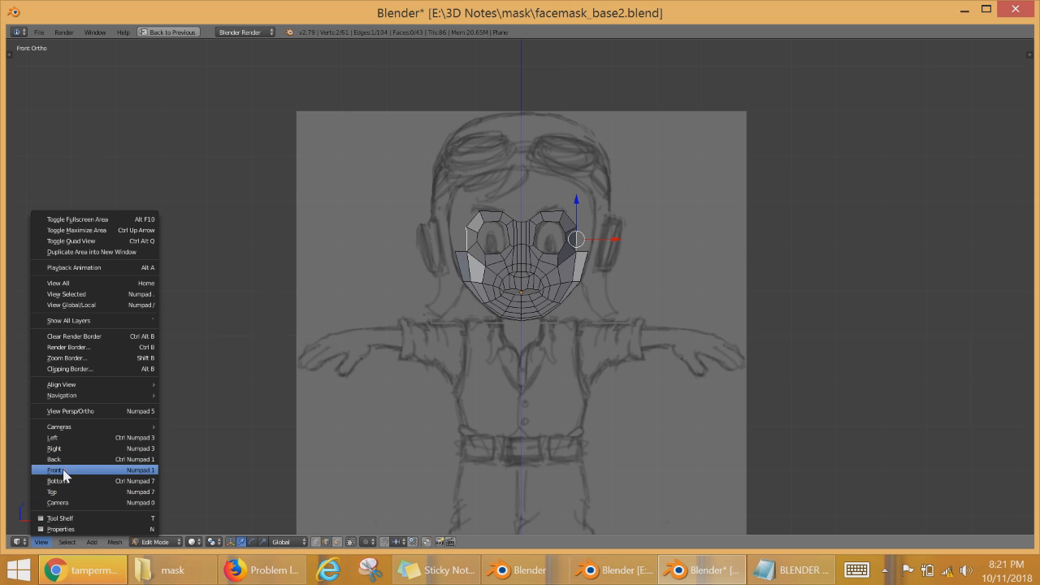
click(57, 449)
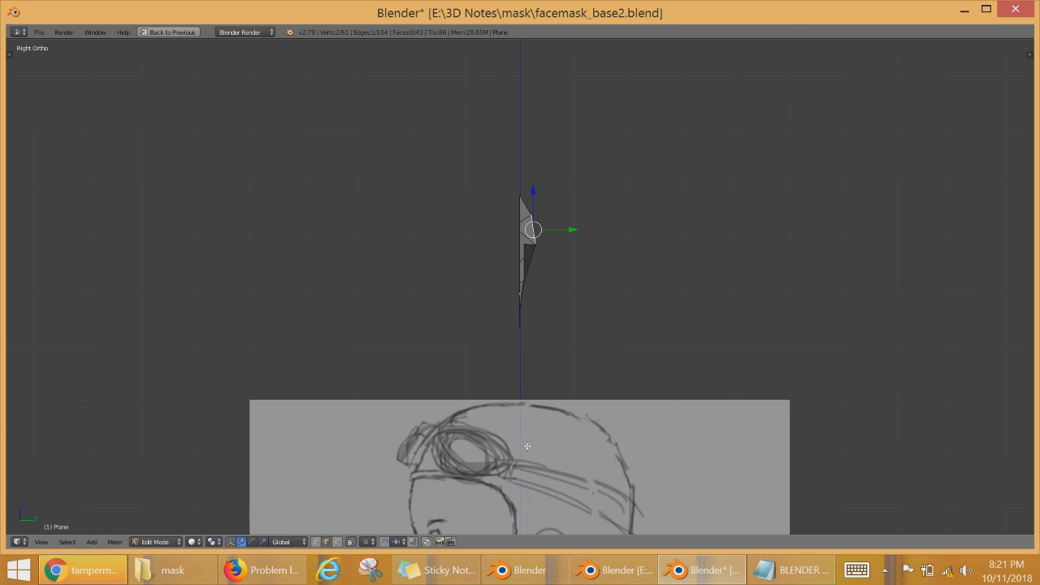
scroll(536, 444, down, 3)
shift+middle_drag(569, 418, 560, 216)
scroll(557, 215, up, 3)
scroll(536, 235, down, 4)
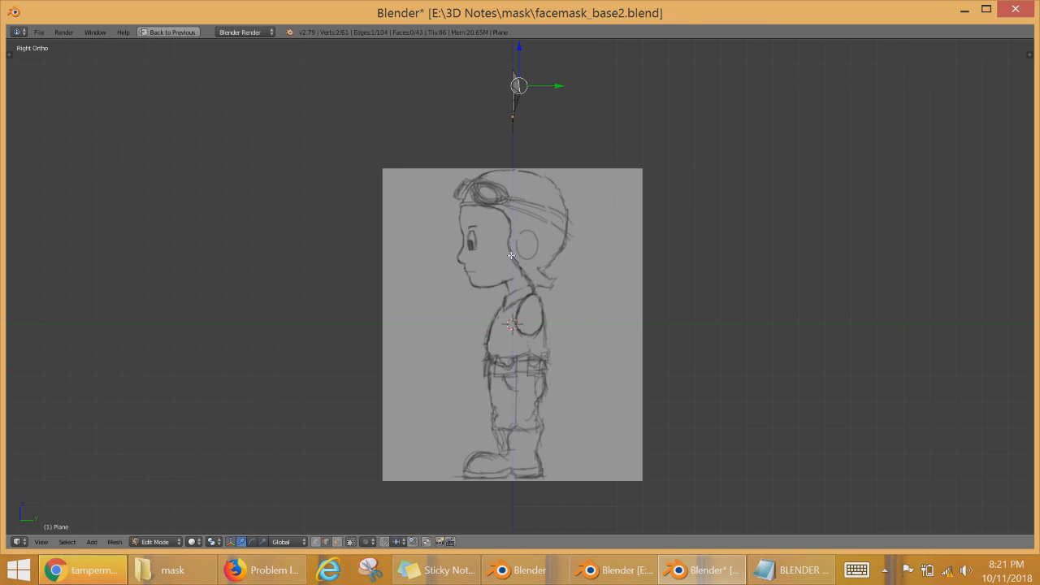
Step: Quit the facemask_base2 file without saving the edits
click(1015, 9)
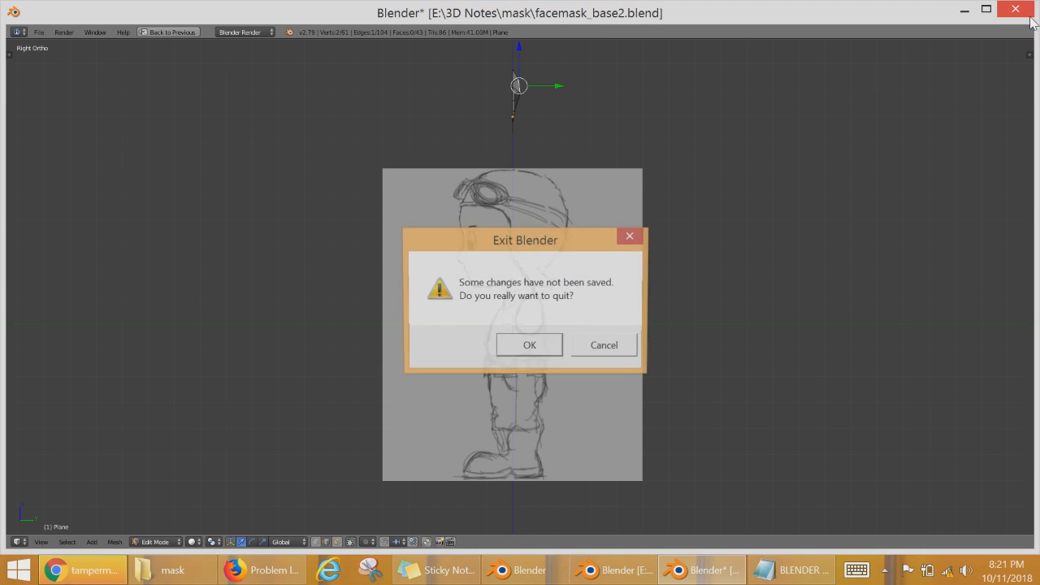
click(558, 348)
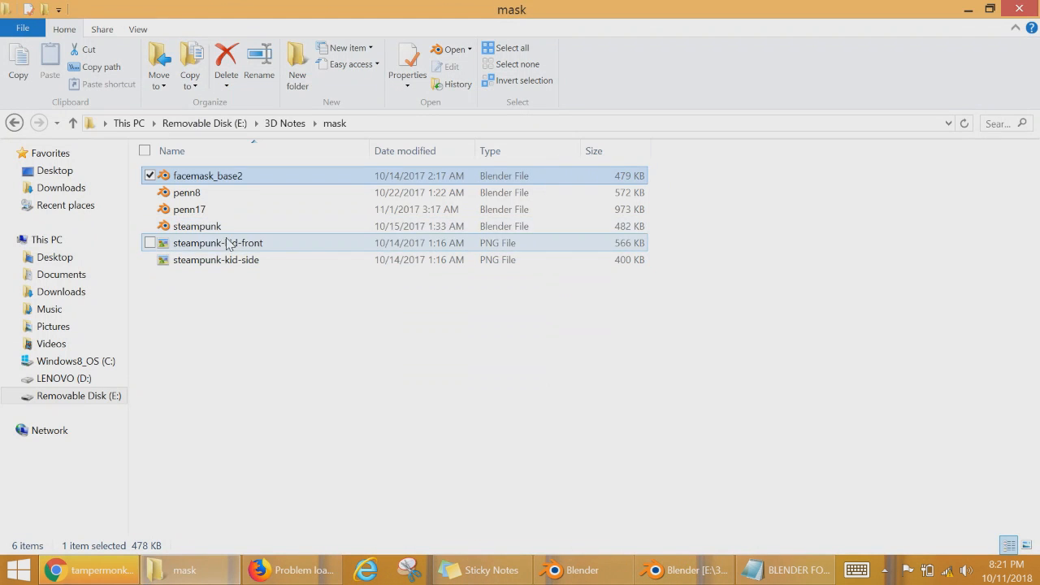
Step: Open steampunk from the mask folder and examine the head's wireframe topology around the eye, cheek and neck
double_click(213, 227)
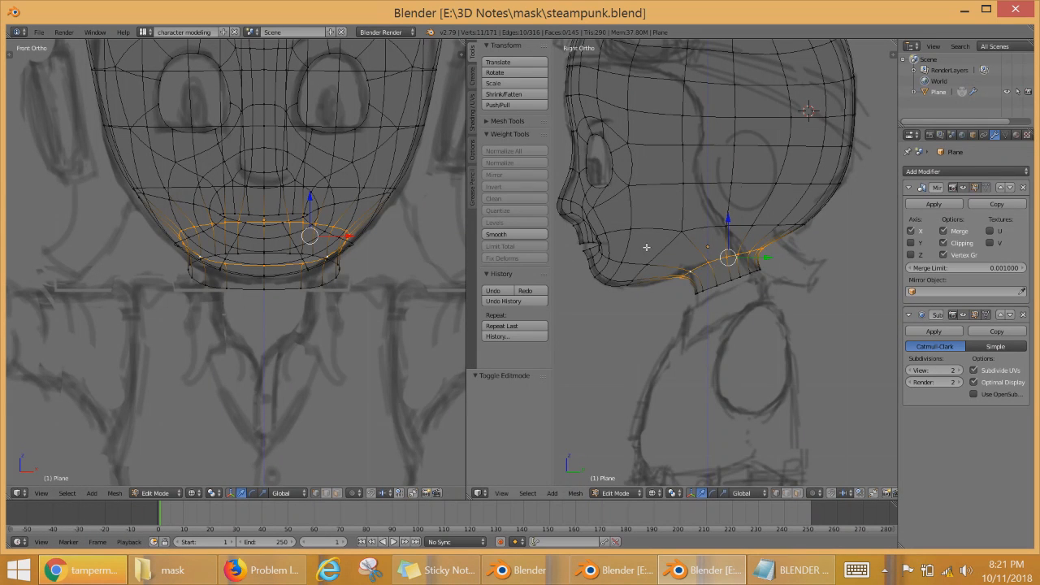
mouse_move(647, 248)
middle_down()
mouse_move(744, 191)
mouse_move(777, 215)
middle_up()
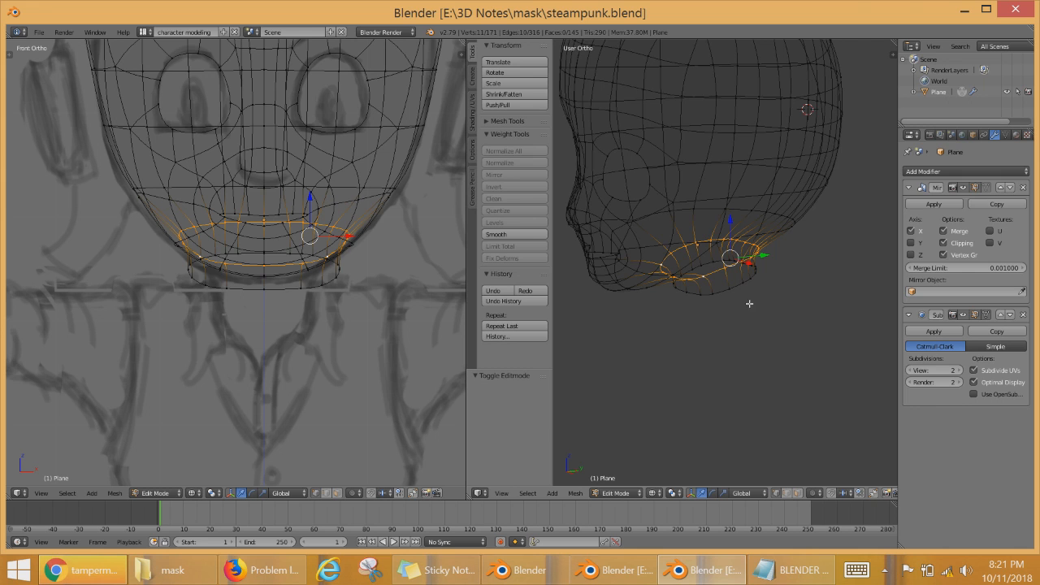
middle_drag(749, 303, 725, 278)
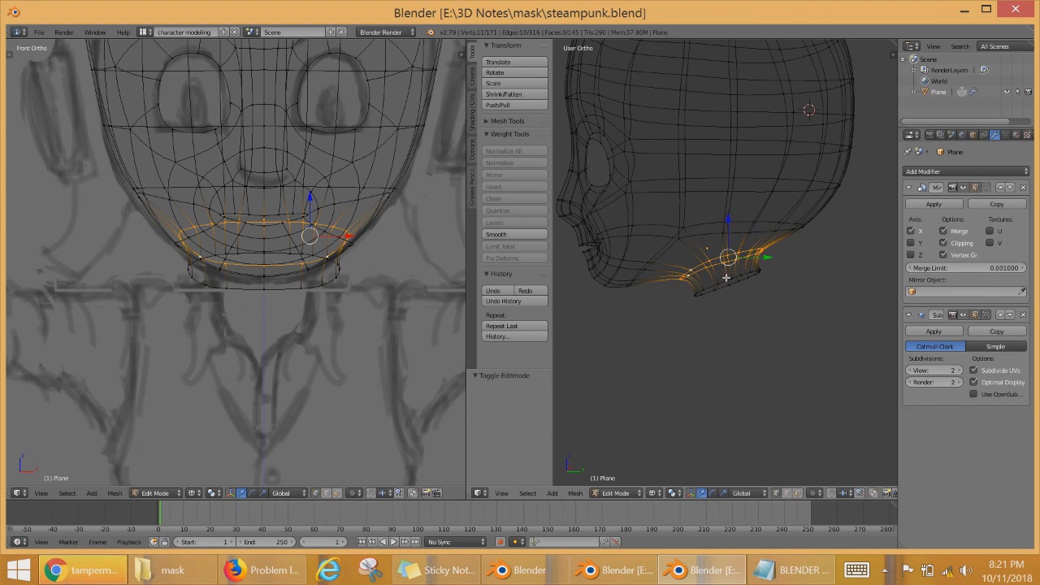
middle_drag(606, 163, 668, 179)
right_click(660, 152)
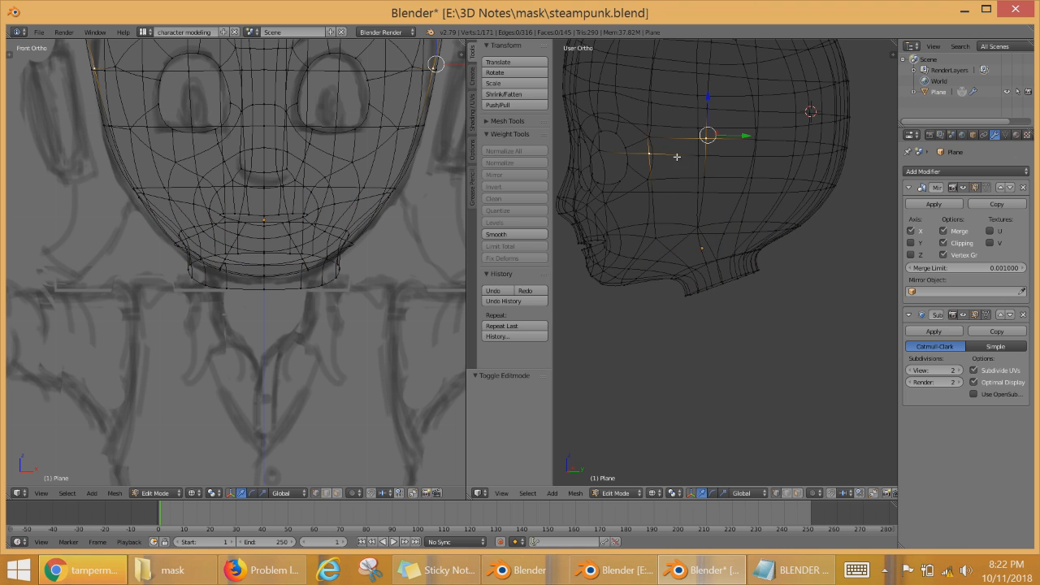
right_click(665, 136)
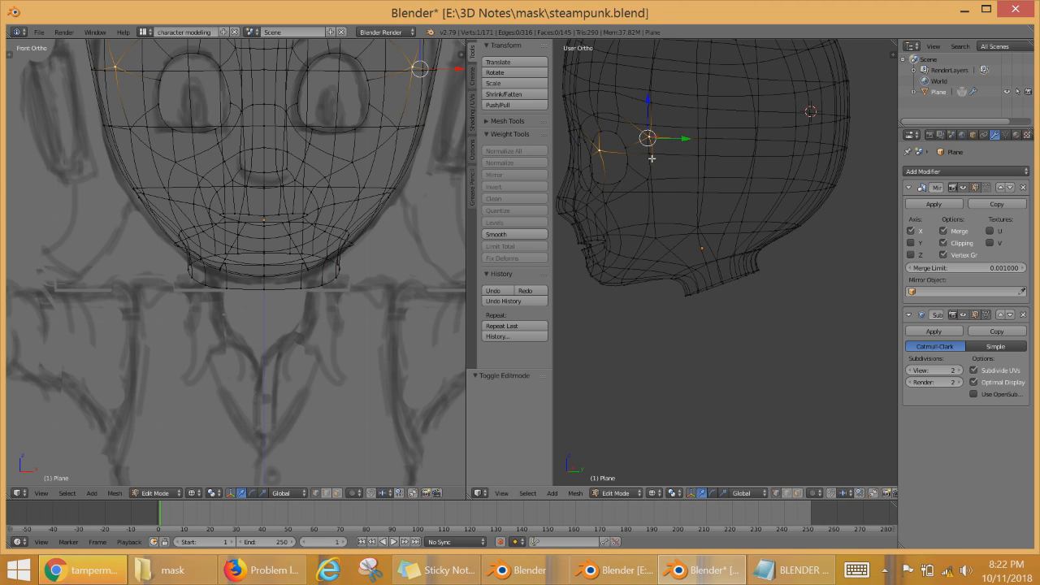
right_click(651, 162)
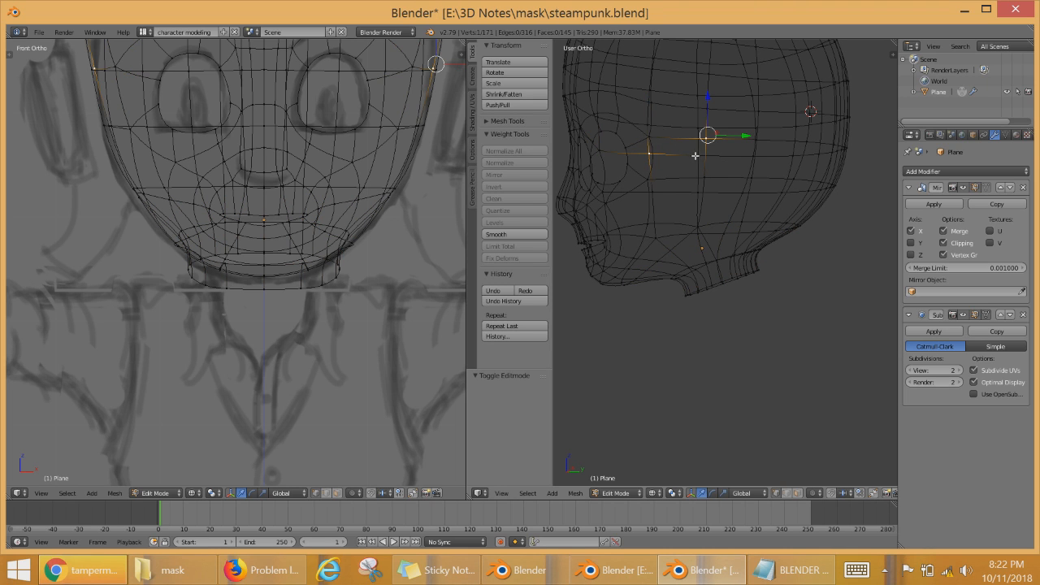
middle_drag(695, 155, 671, 137)
middle_drag(816, 135, 722, 218)
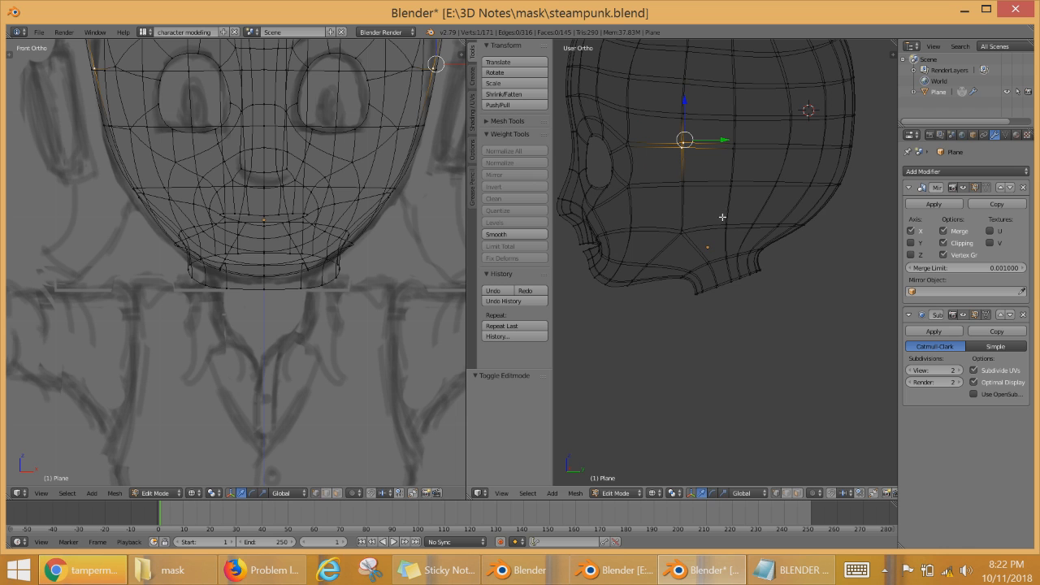
shift+middle_drag(760, 110, 731, 242)
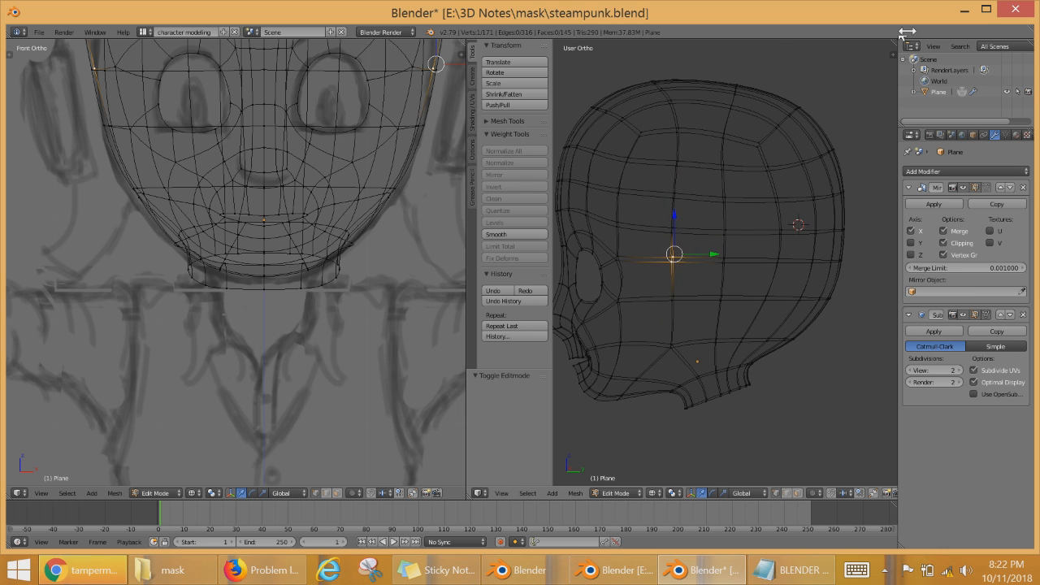
Step: Quit the steampunk file without saving and open penn8 from the mask folder
click(1015, 9)
click(546, 353)
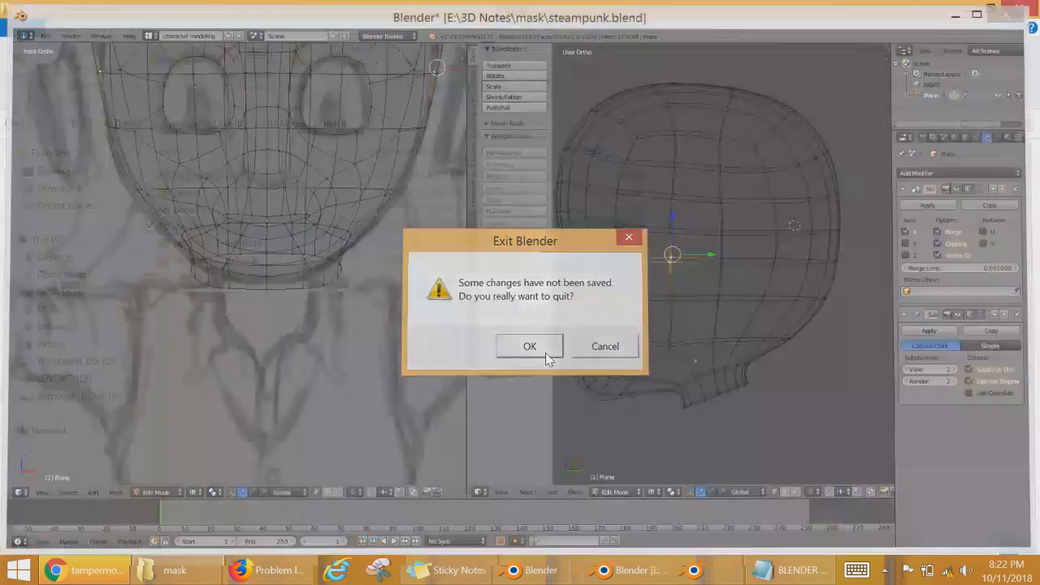
click(200, 209)
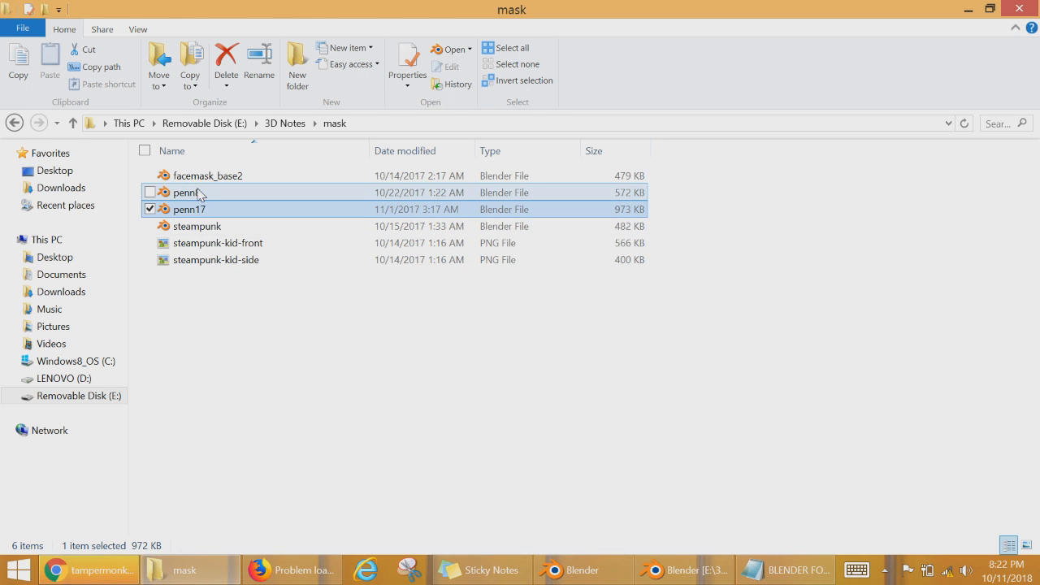
double_click(198, 195)
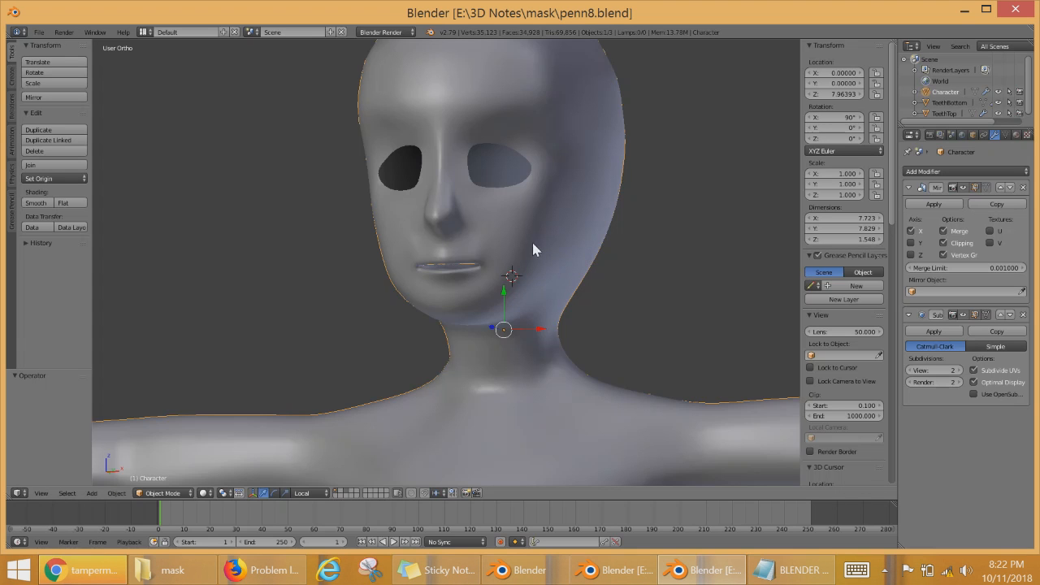
Step: Examine the penn8 character's full body from the side and front, and close the file
middle_drag(657, 268, 590, 293)
scroll(573, 290, down, 6)
scroll(572, 289, down, 4)
shift+middle_drag(601, 358, 582, 278)
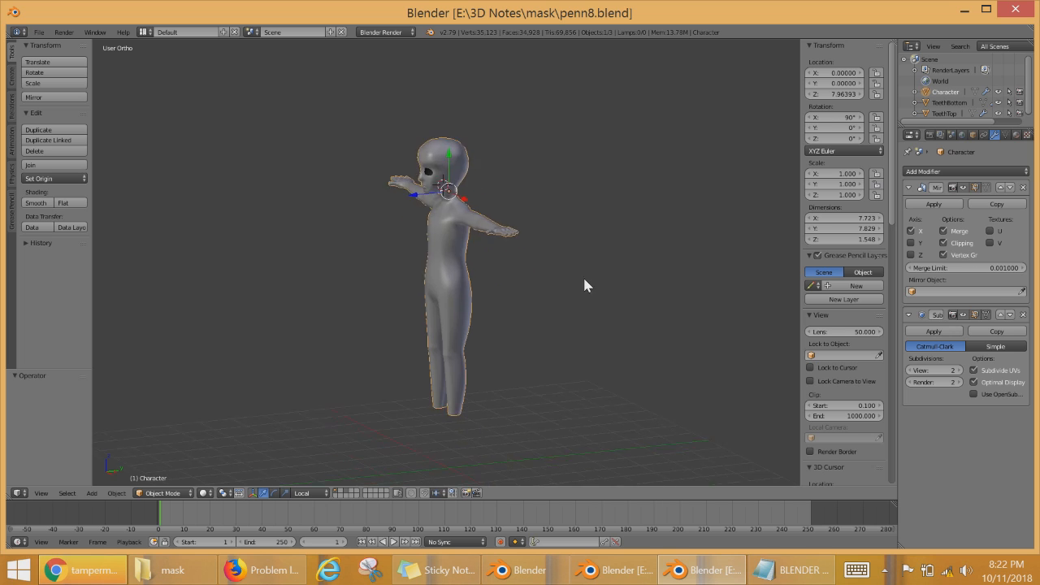
scroll(583, 277, up, 4)
middle_drag(494, 290, 551, 296)
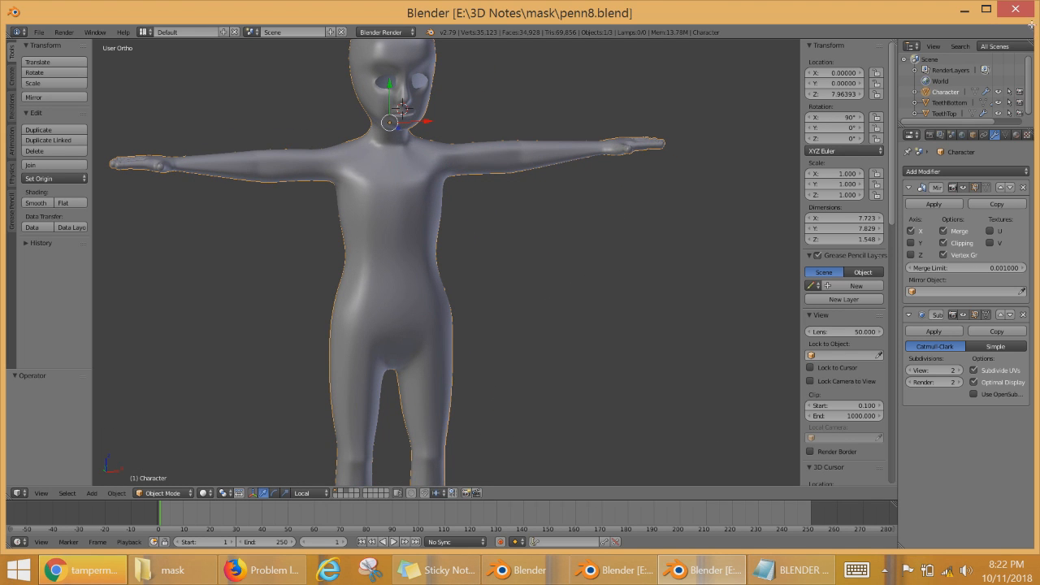
click(1026, 12)
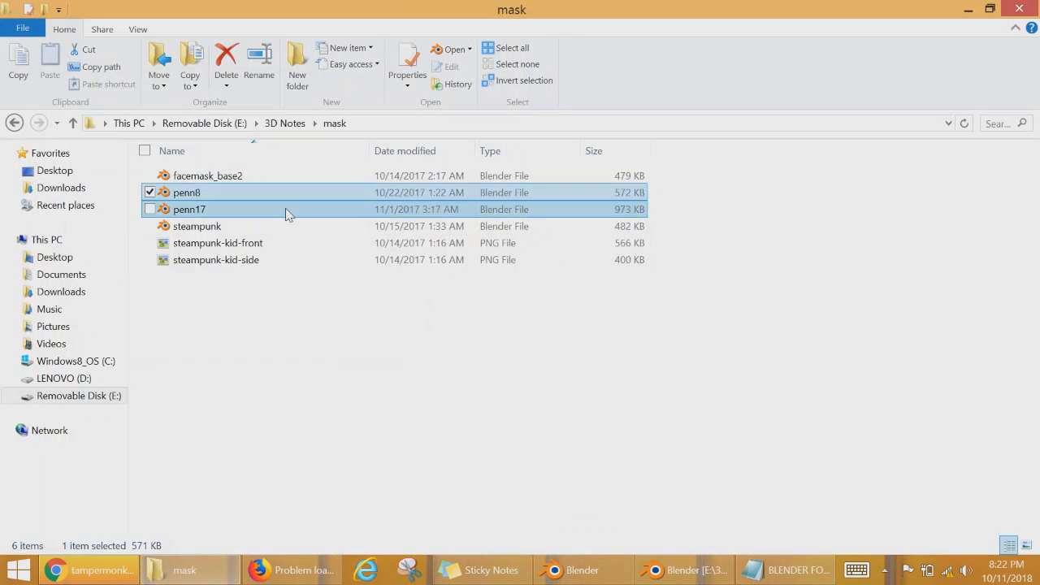
Step: Open penn17 to examine the character with hat and turtleneck sweater, and close the file
double_click(286, 210)
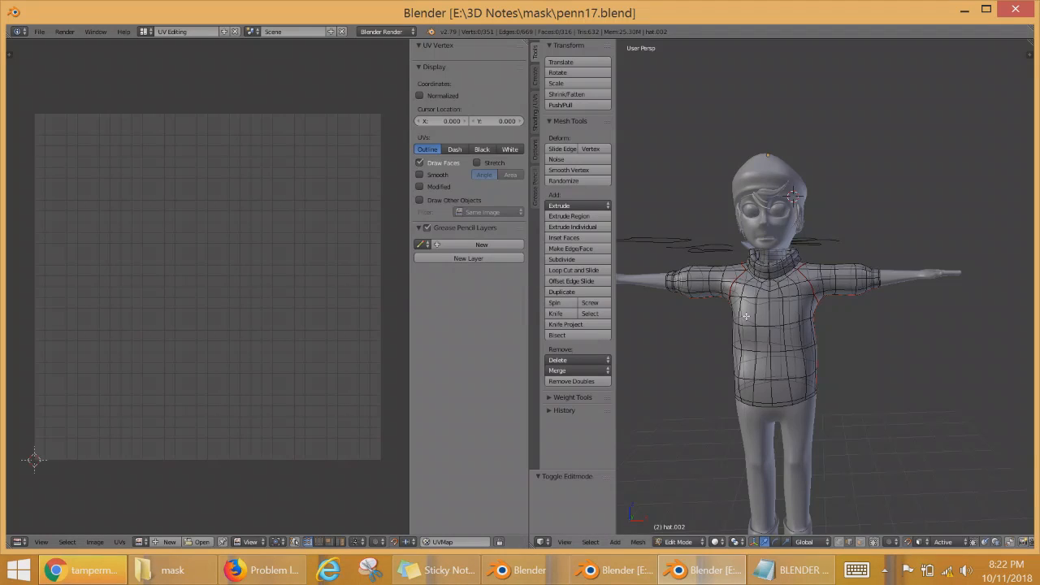
mouse_move(842, 313)
middle_down()
mouse_move(783, 345)
mouse_move(842, 322)
middle_up()
scroll(784, 345, up, 6)
scroll(784, 345, down, 5)
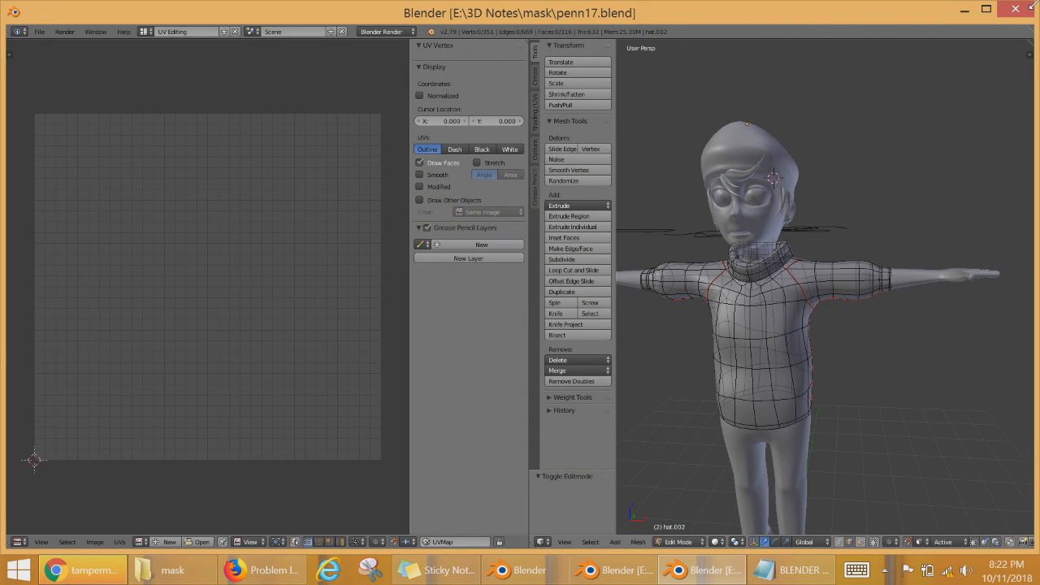
click(1017, 8)
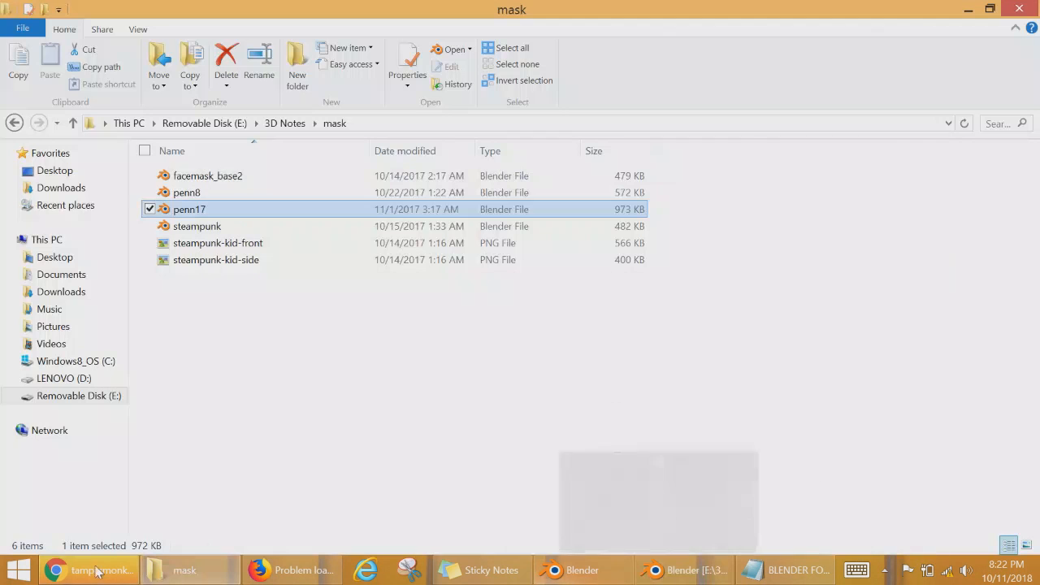
Step: Go back to the 3D Notes folder and open cgcookie_character from the skin modifier folder
click(14, 122)
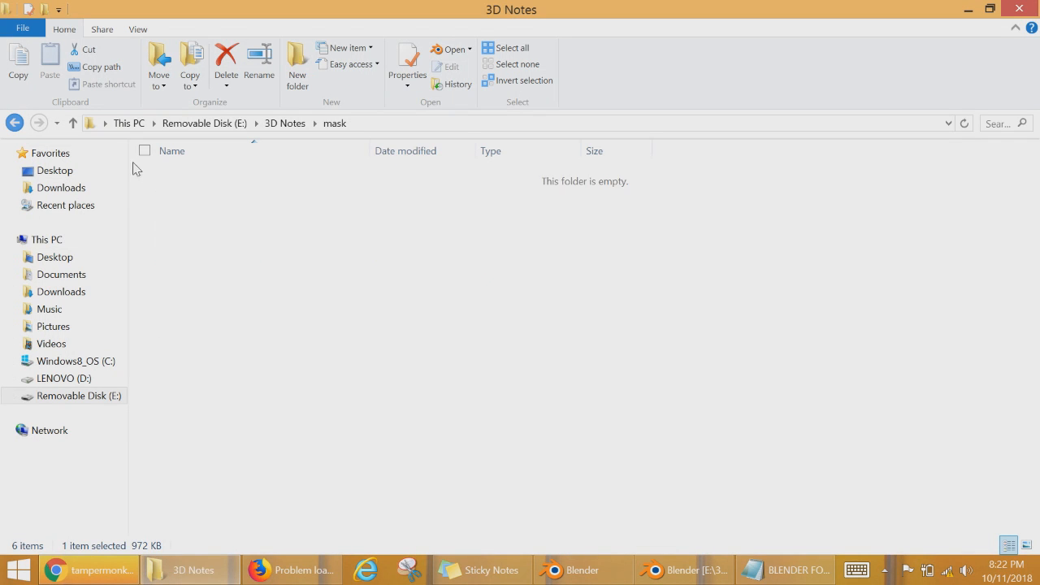
double_click(209, 209)
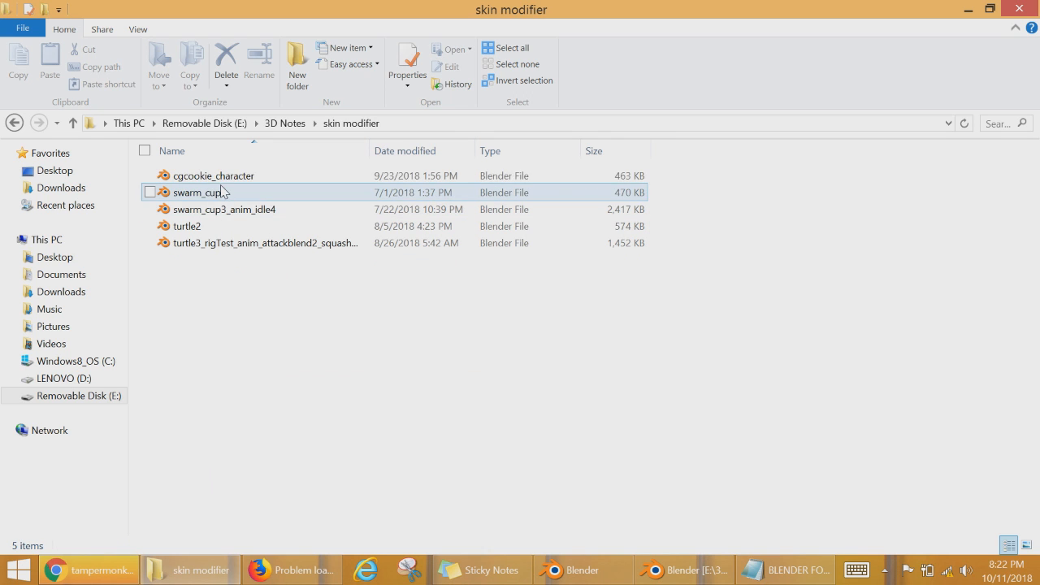
double_click(254, 177)
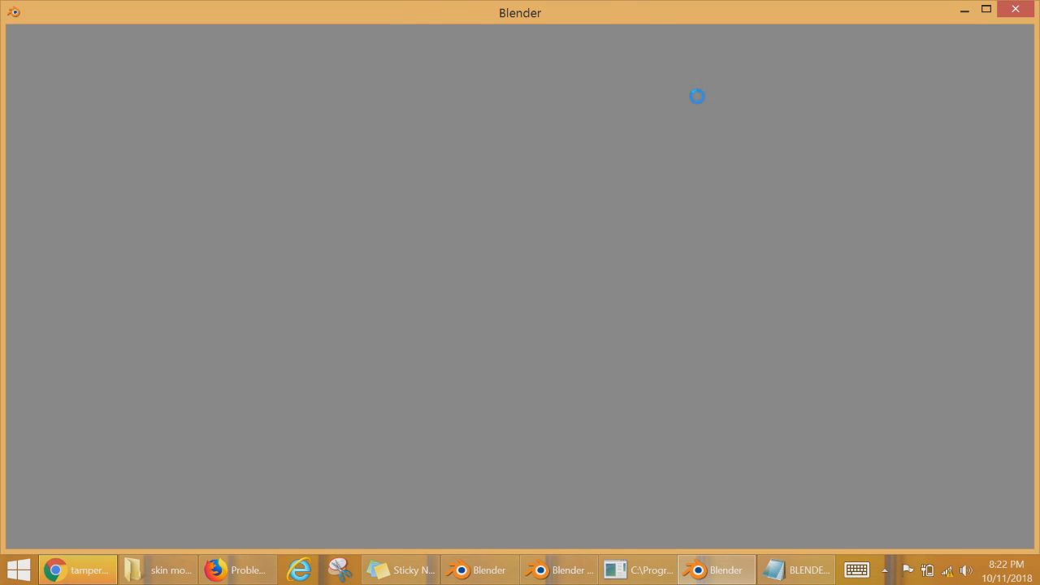
Step: Examine the skin modifier character's head, selecting its top vertex and, in wireframe, the vertex at its base
scroll(480, 309, up, 5)
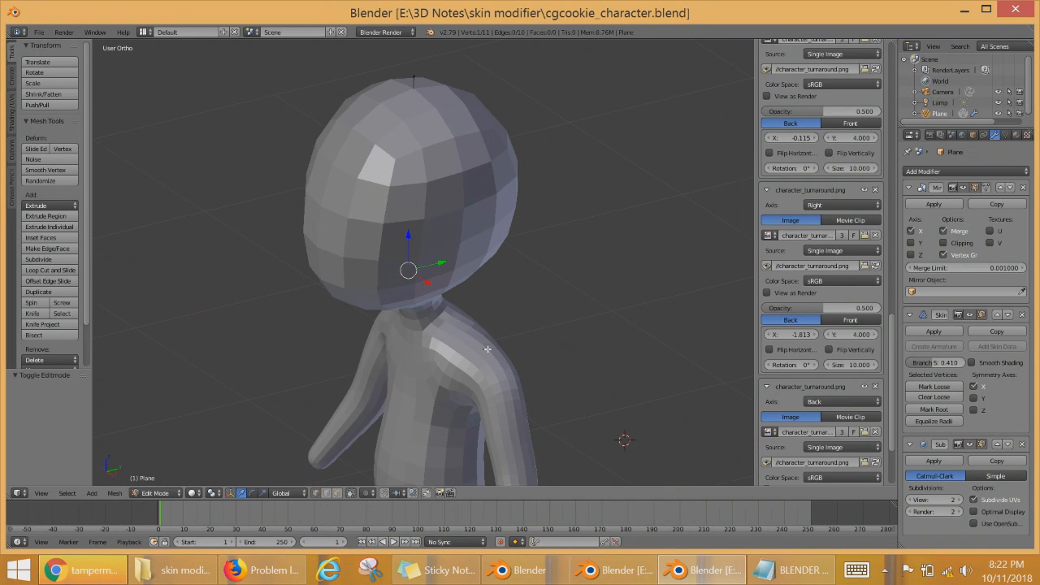
shift+middle_drag(540, 347, 535, 305)
key(Tab)
key(Tab)
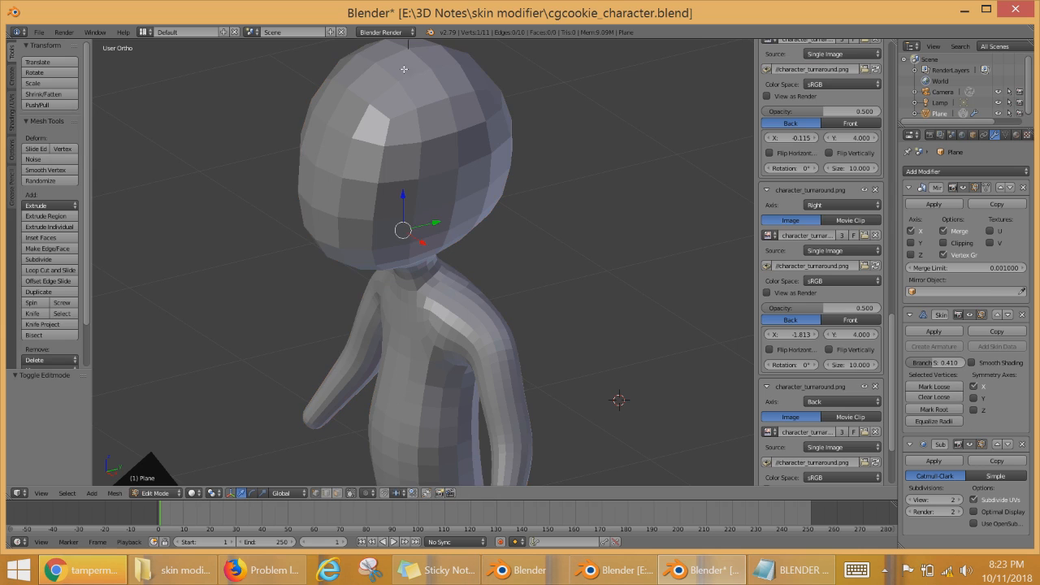
middle_drag(461, 157, 469, 217)
right_click(401, 79)
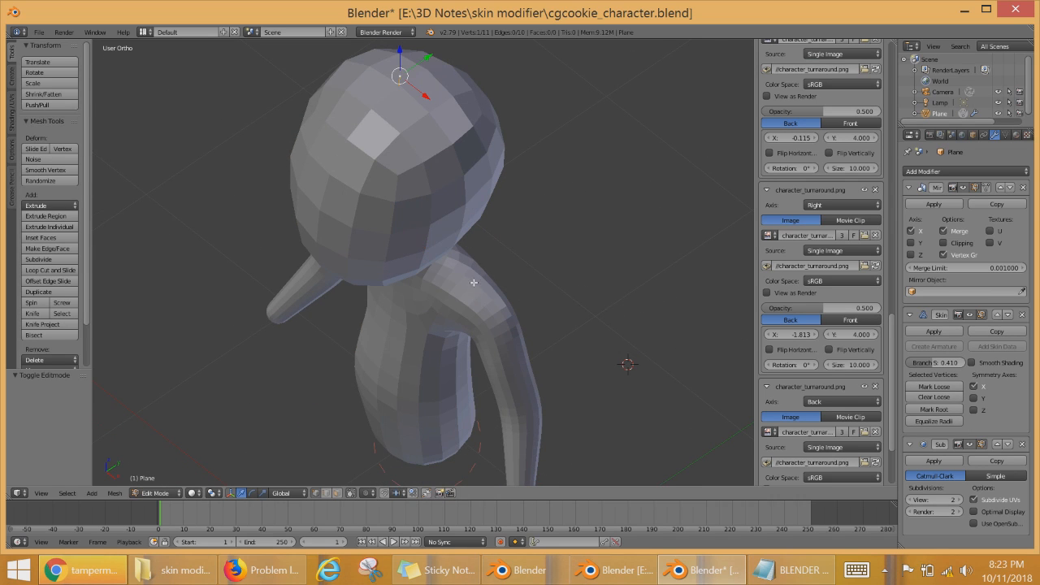
key(z)
mouse_move(476, 290)
middle_down()
mouse_move(483, 265)
mouse_move(555, 237)
mouse_move(360, 225)
middle_up()
right_click(409, 242)
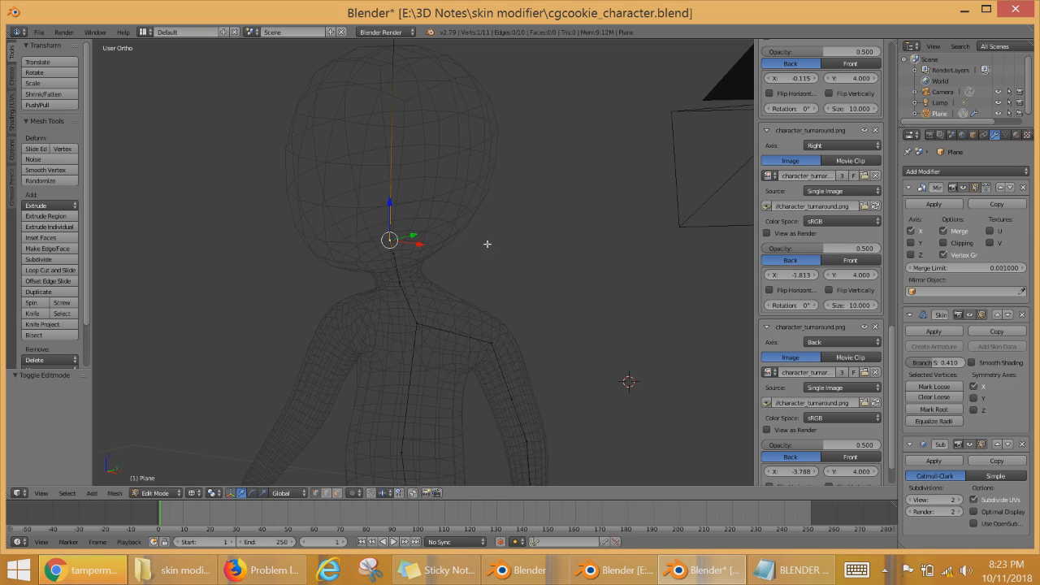
Step: Inspect the skinned head, arms and torso in solid shading from the front, side and above
scroll(417, 249, down, 3)
mouse_move(418, 251)
middle_down()
mouse_move(464, 244)
mouse_move(437, 205)
mouse_move(366, 185)
middle_up()
key(z)
scroll(413, 232, up, 2)
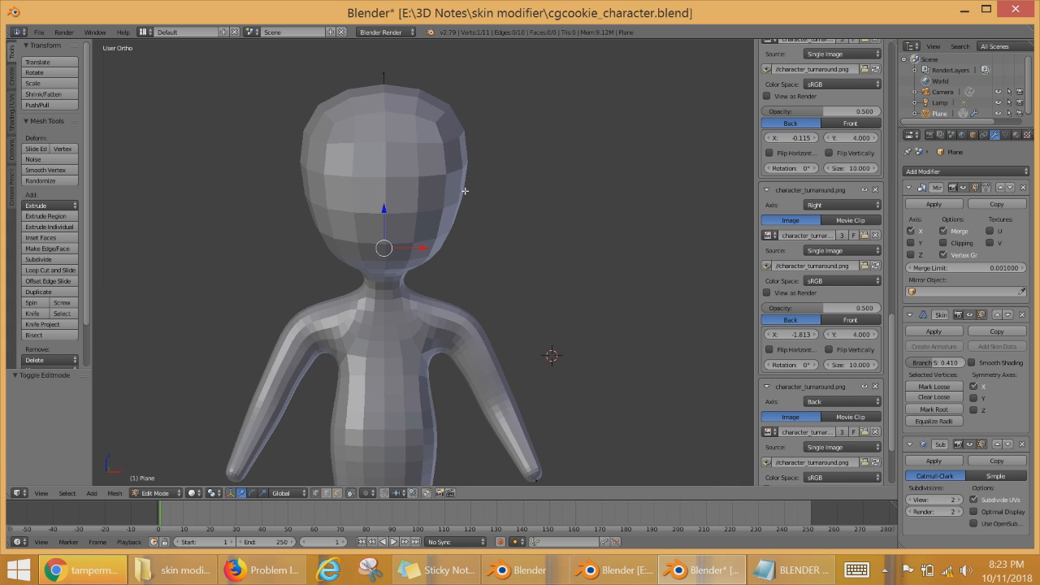
middle_drag(406, 213, 529, 155)
scroll(520, 244, down, 2)
middle_drag(520, 244, 564, 316)
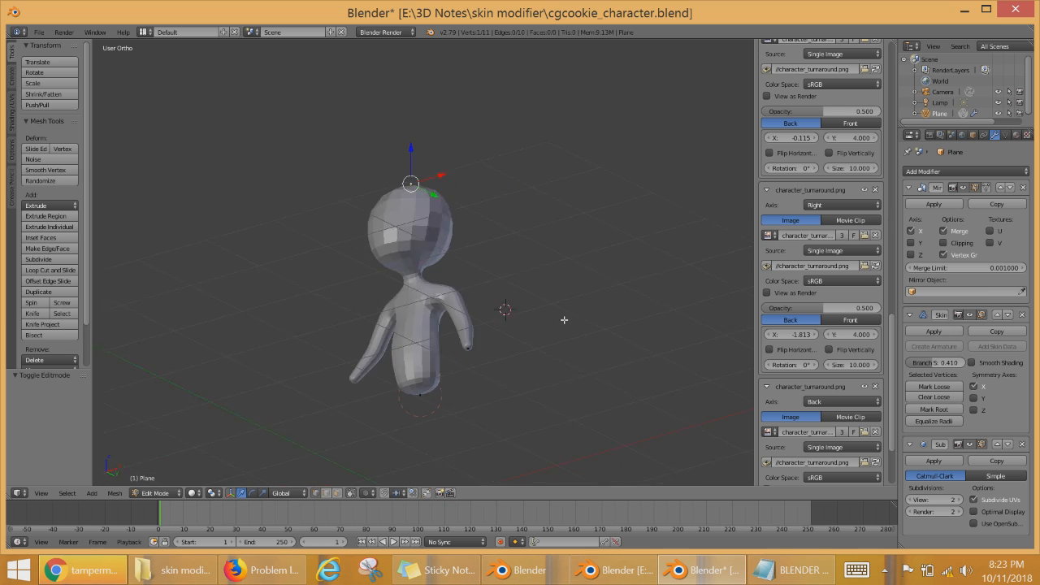
scroll(591, 357, up, 2)
middle_drag(591, 358, 582, 356)
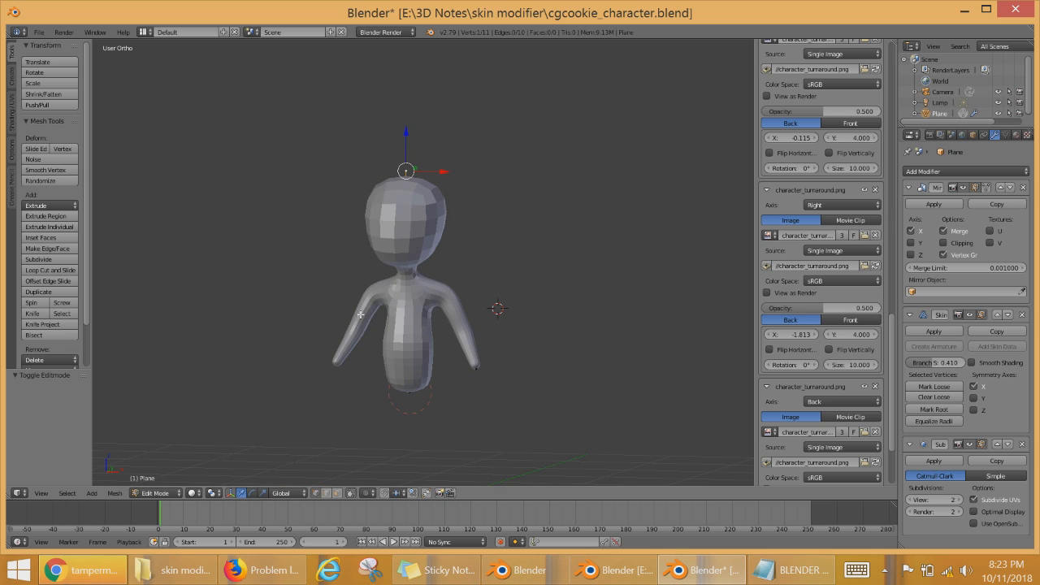
Step: Examine the underlying vertex skeleton of the head, torso and arm in wireframe
key(z)
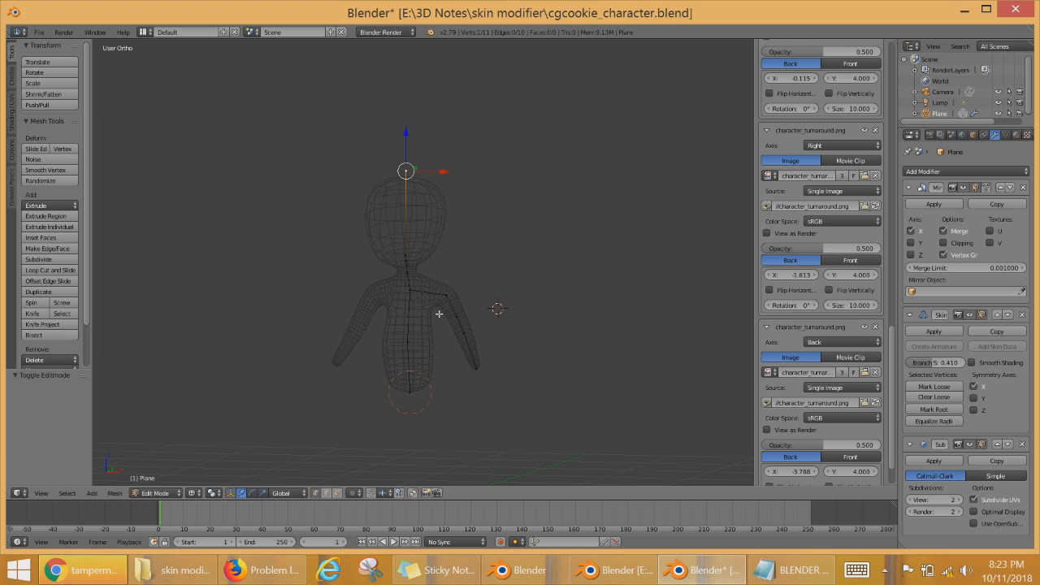
middle_drag(442, 317, 359, 335)
scroll(446, 331, up, 3)
scroll(497, 350, up, 2)
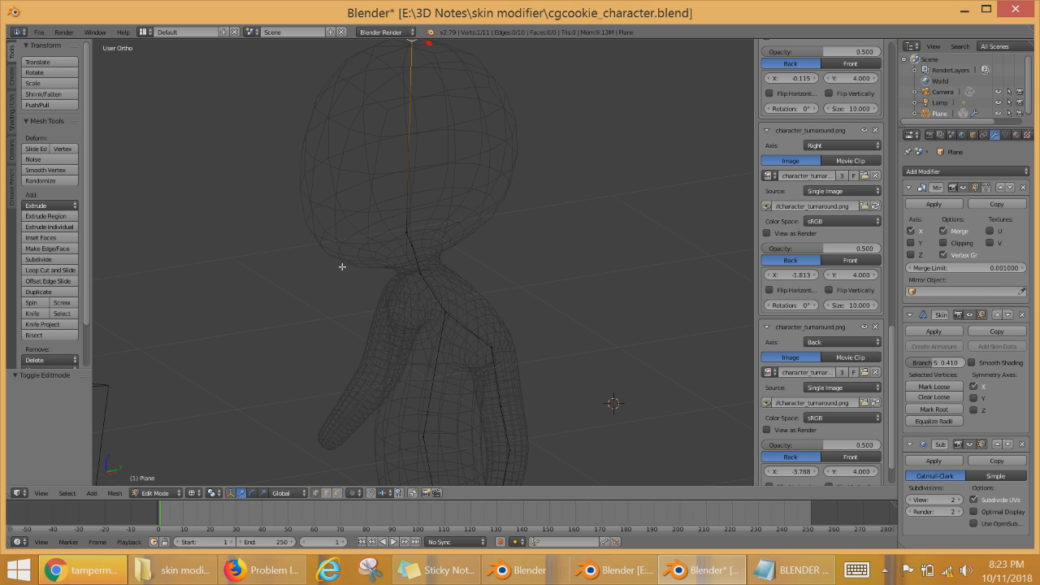
middle_drag(342, 266, 512, 230)
Step: Extrude the bottom torso vertex by about X 0.910, Y -0.192, Z -1.504 to form mirrored legs, and show them in solid shading
right_click(424, 150)
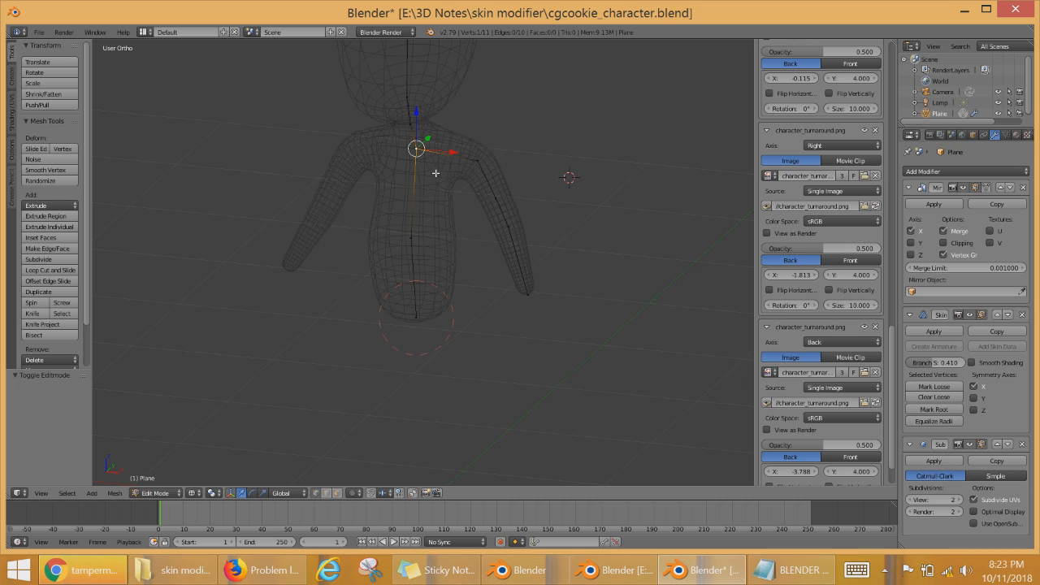
right_click(417, 316)
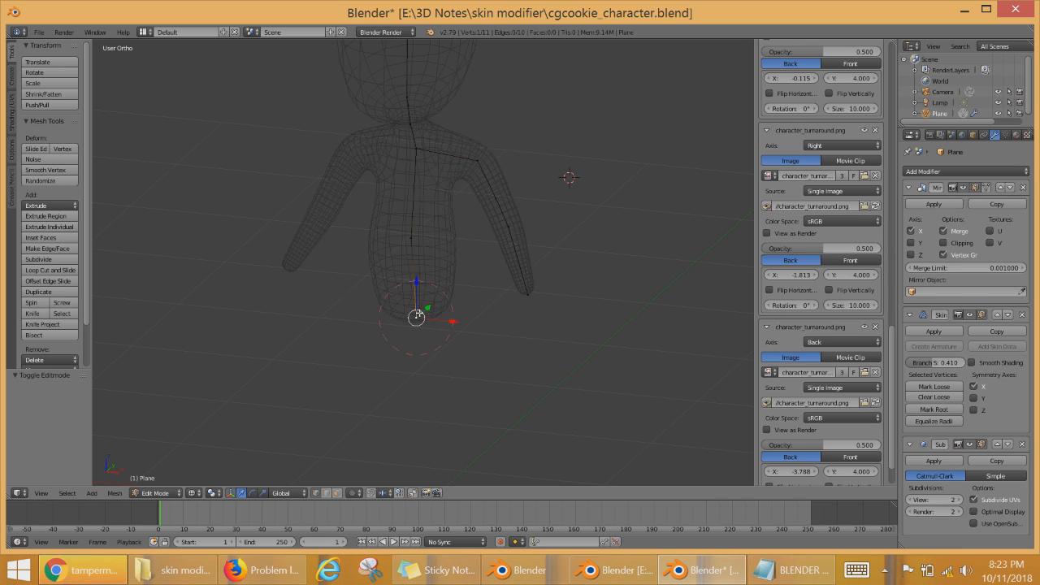
key(e)
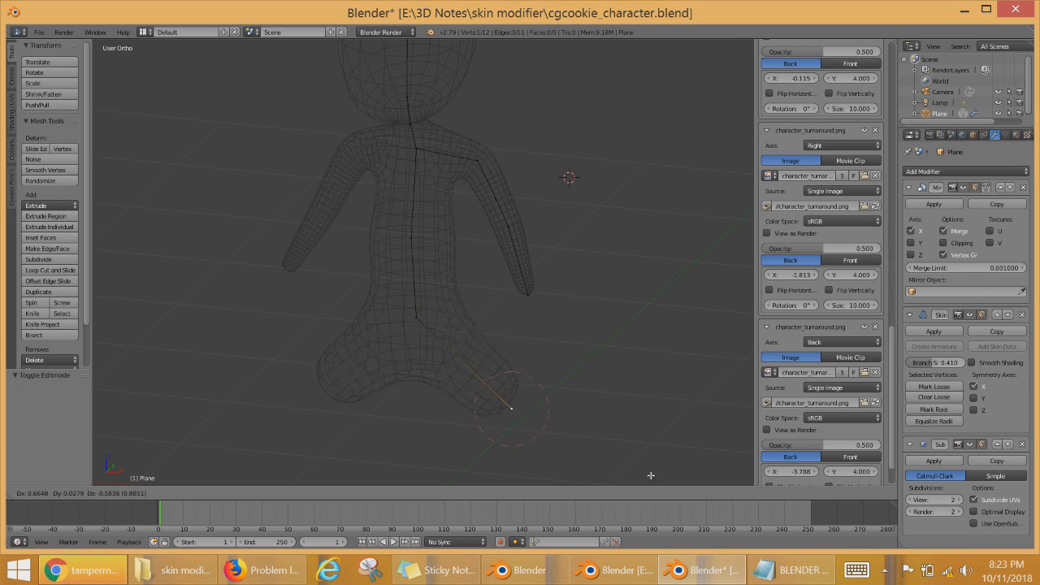
click(670, 155)
scroll(650, 154, down, 3)
key(z)
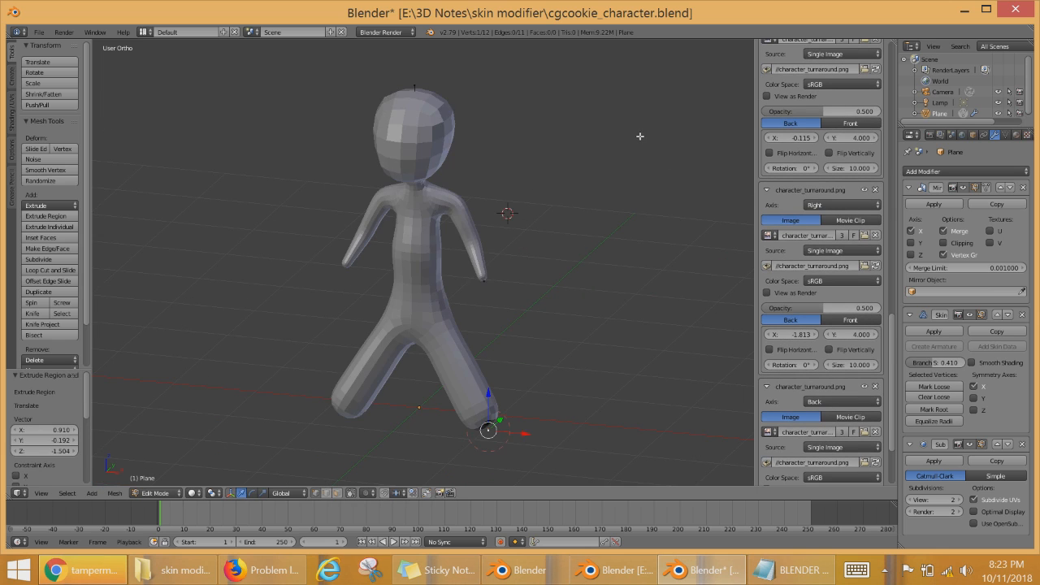
Step: Show the skinned character with legs in wireframe, and close cgcookie_character without saving the changes
mouse_move(640, 136)
middle_down()
mouse_move(581, 173)
mouse_move(683, 147)
middle_up()
key(z)
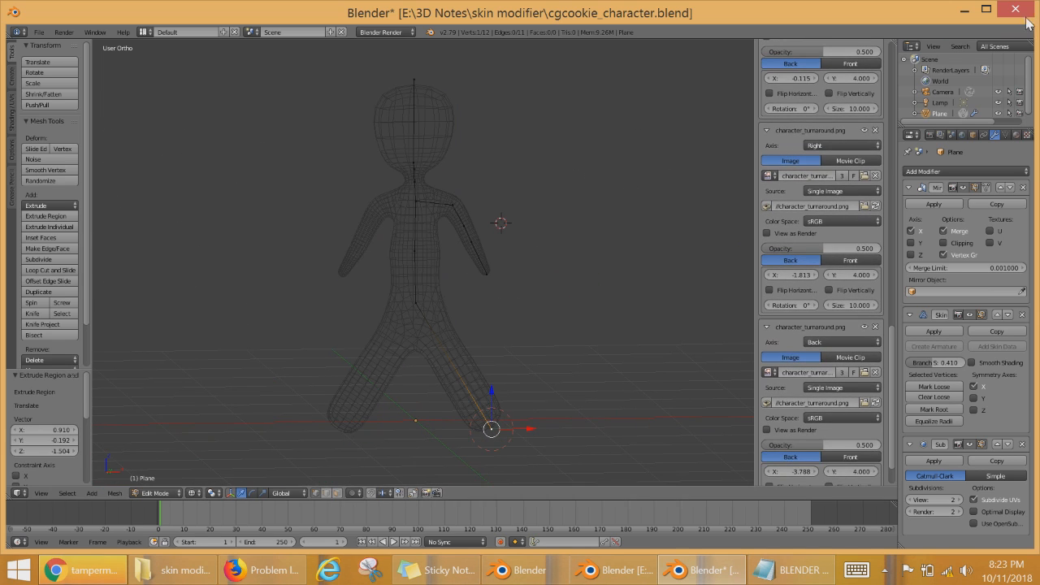
click(1018, 10)
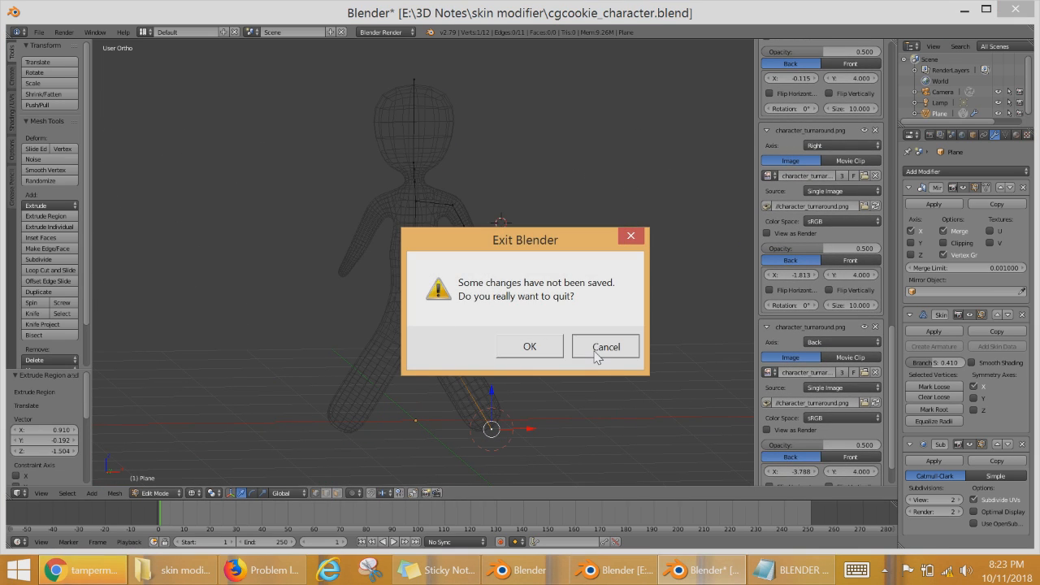
click(554, 356)
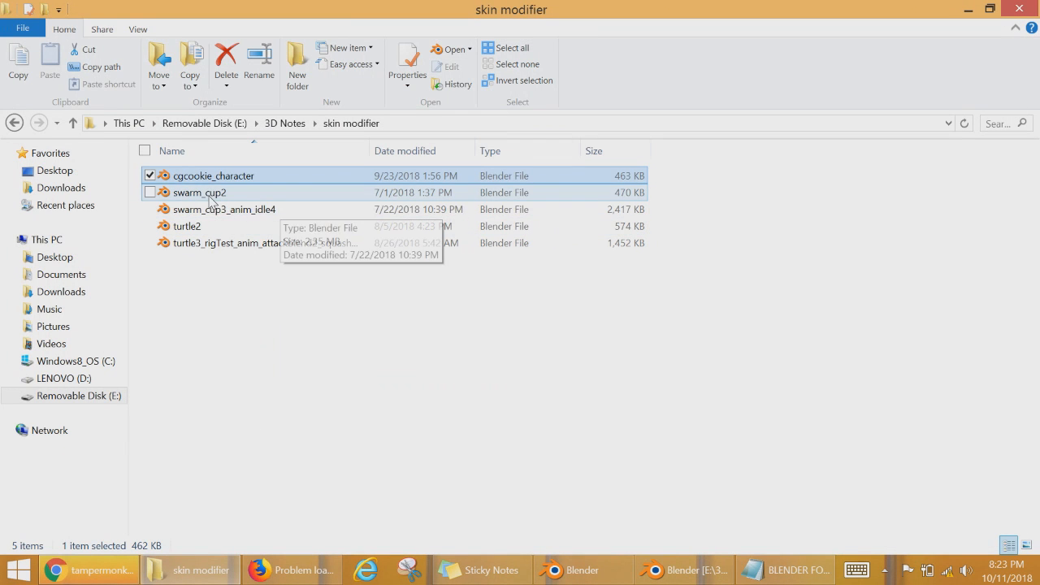
Step: Open swarm_cup2 from the skin modifier folder and inspect the character in wireframe and solid shading
click(209, 194)
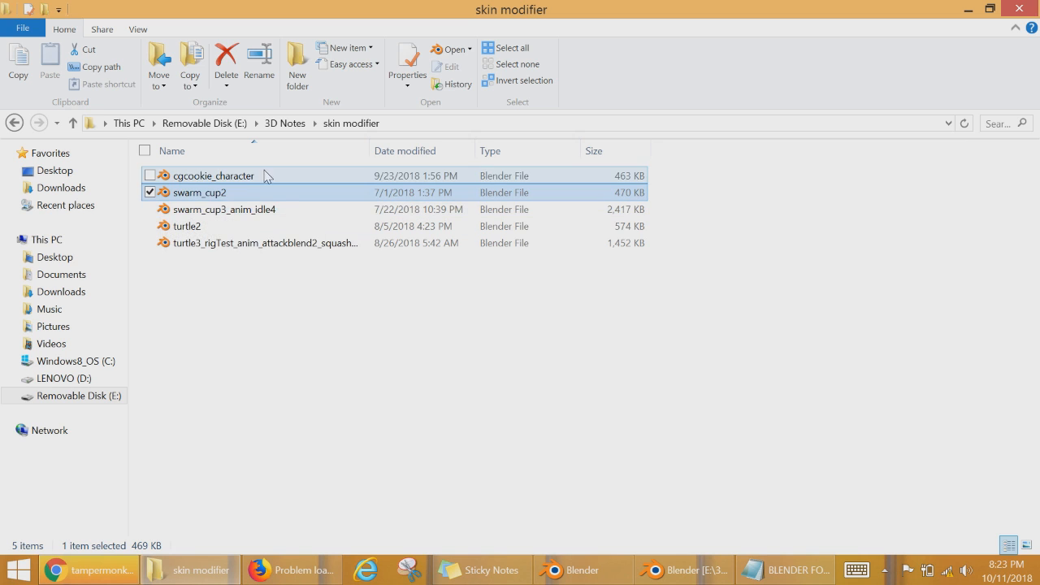
double_click(201, 195)
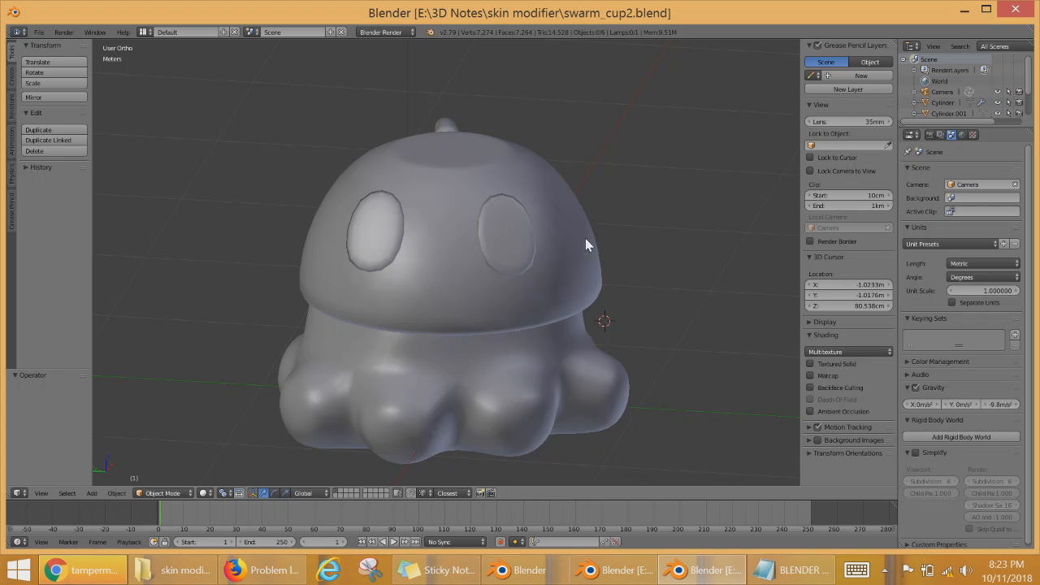
scroll(525, 347, up, 3)
scroll(531, 332, down, 5)
key(z)
key(z)
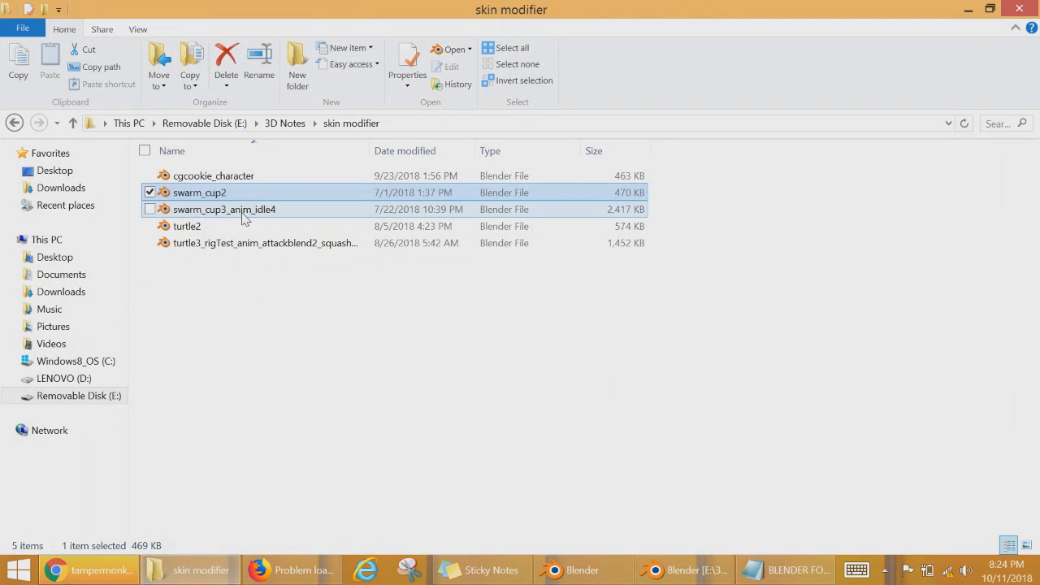
Step: Open swarm_cup3_anim_idle4 and examine the character's wireframe mesh up close, toggling in and out of Edit Mode
double_click(244, 211)
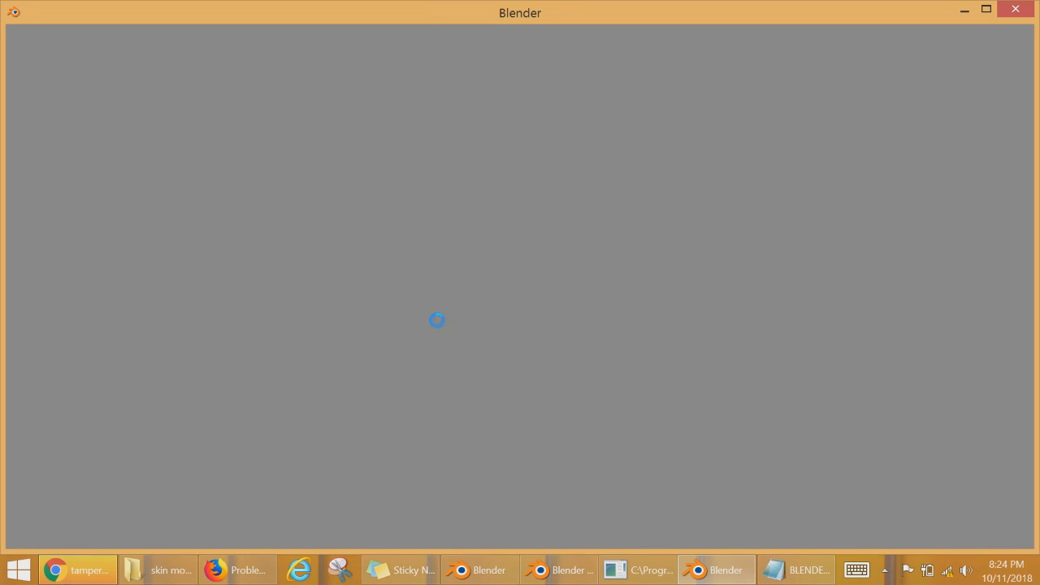
key(z)
scroll(750, 373, up, 6)
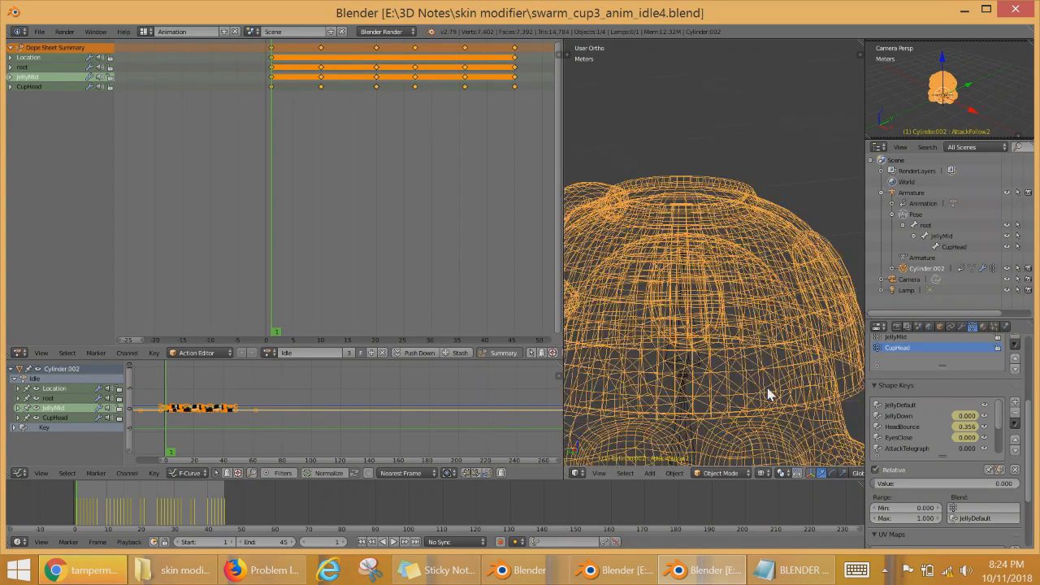
shift+middle_drag(769, 394, 687, 290)
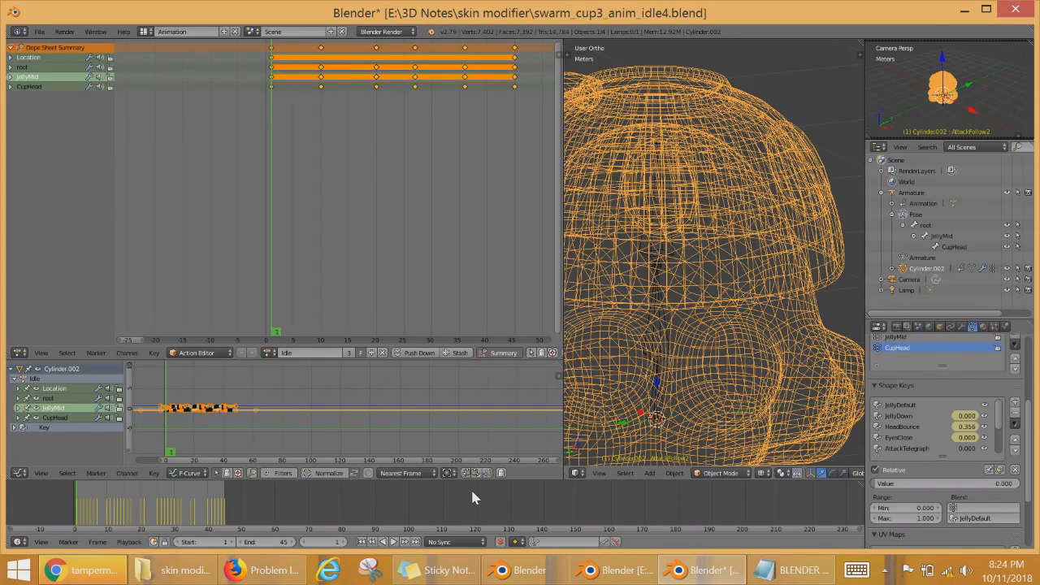
key(Tab)
key(Tab)
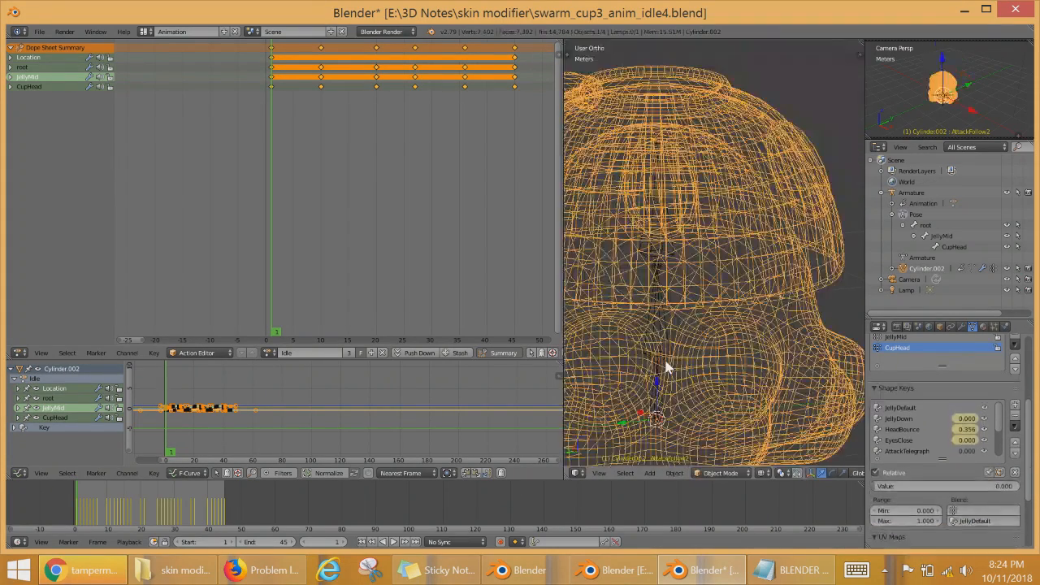
key(Tab)
key(Tab)
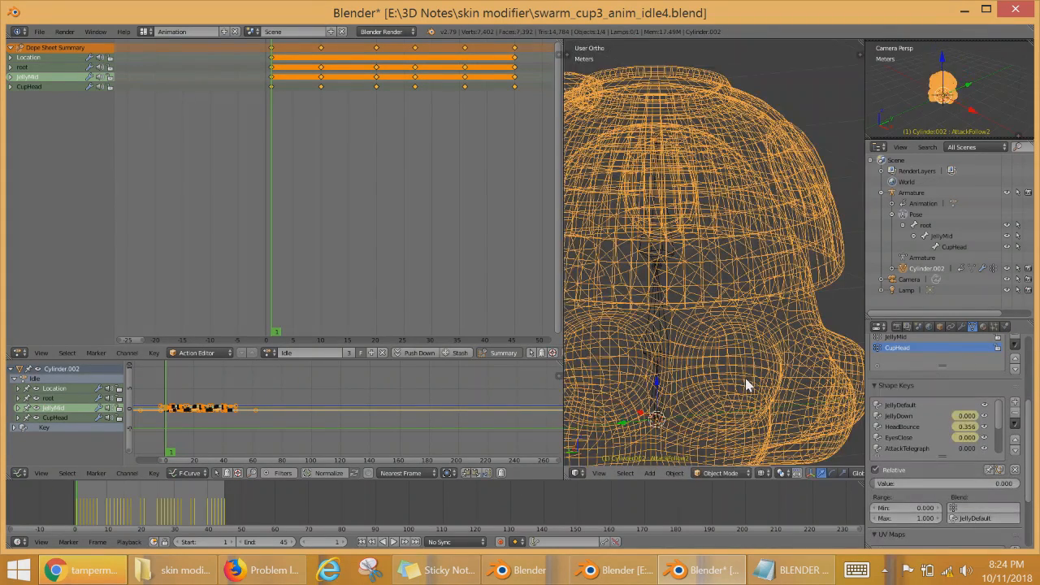
Step: Close the animated swarm cup file without saving, and replace the open steampunk.blend with a new default scene
click(1012, 9)
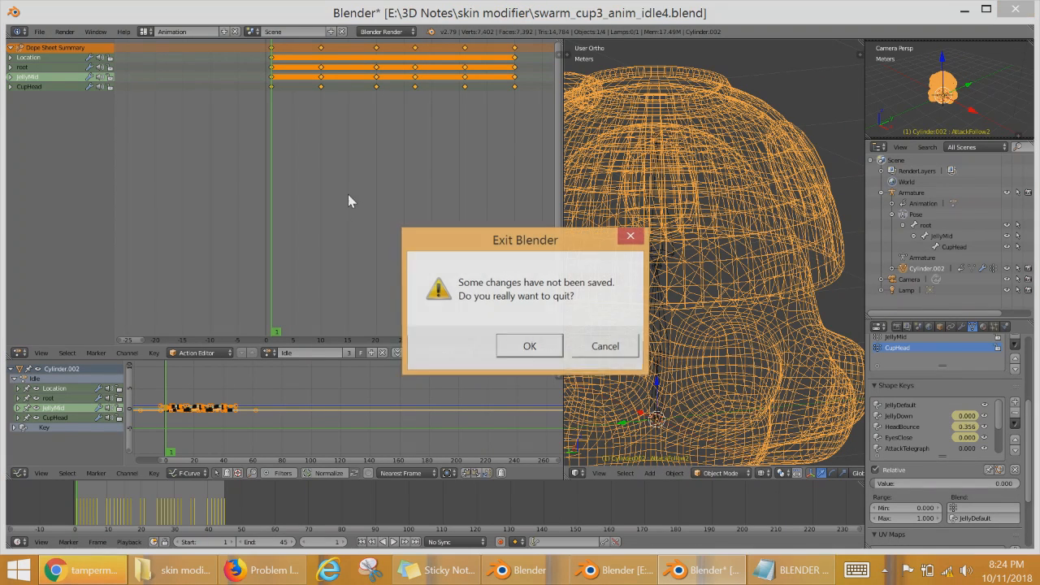
click(551, 351)
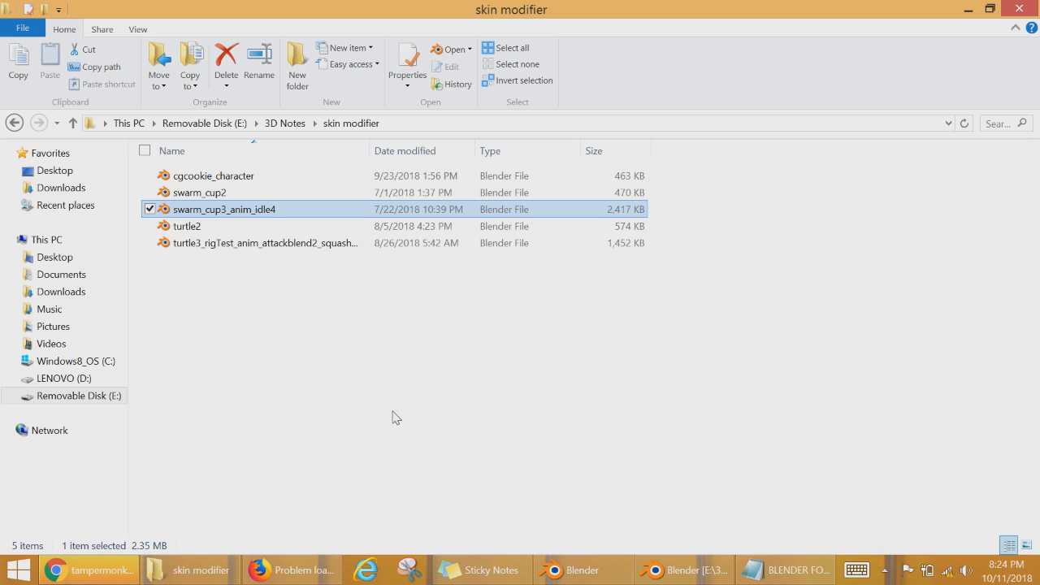
click(683, 570)
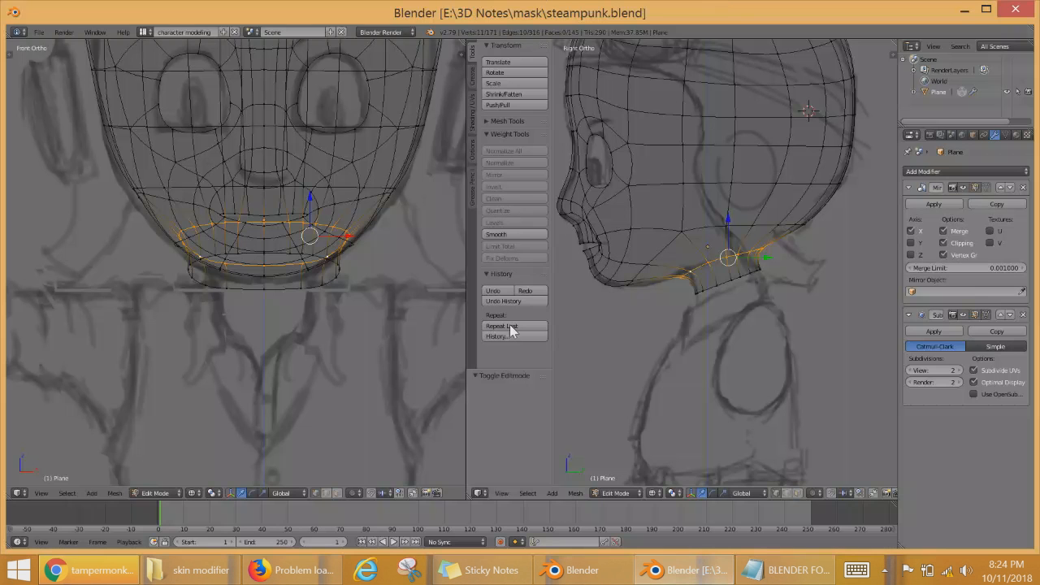
click(38, 32)
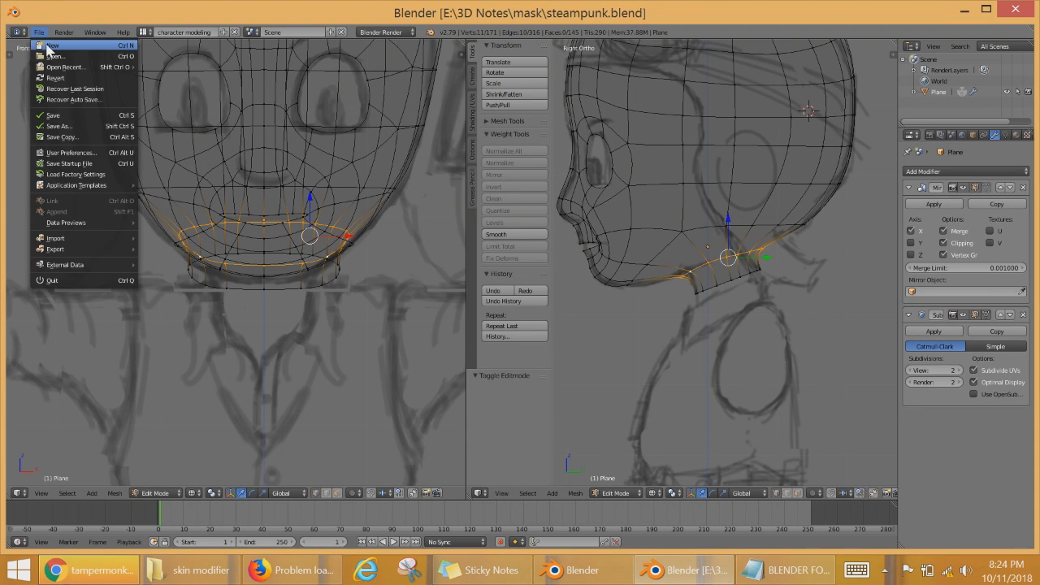
click(50, 45)
click(74, 55)
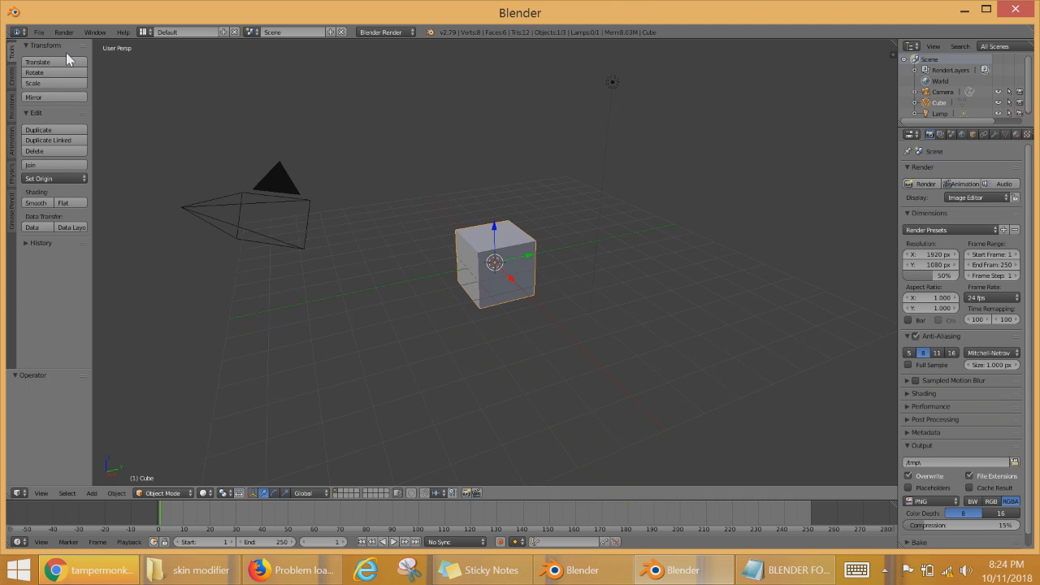
Step: Delete the default cube from the new scene
scroll(552, 366, up, 6)
scroll(585, 354, down, 1)
scroll(595, 352, up, 7)
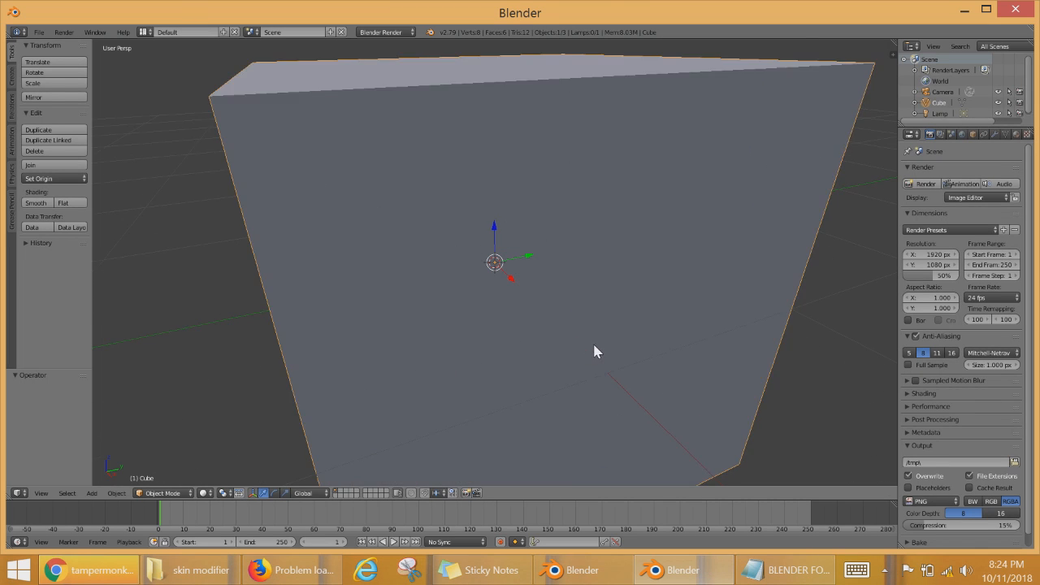
scroll(610, 343, down, 9)
scroll(658, 345, up, 5)
scroll(634, 327, down, 1)
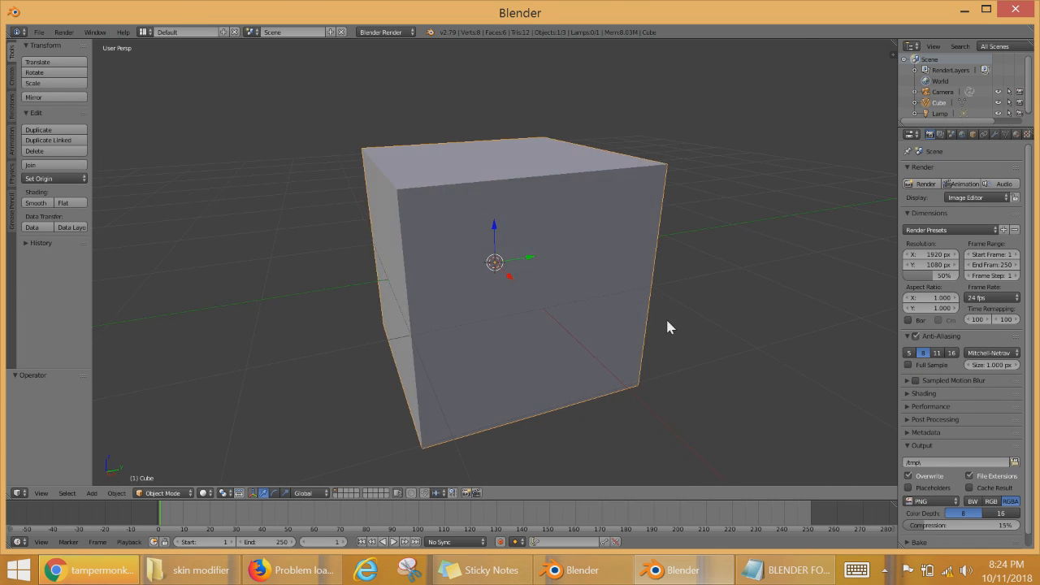
key(x)
click(639, 323)
scroll(666, 407, down, 1)
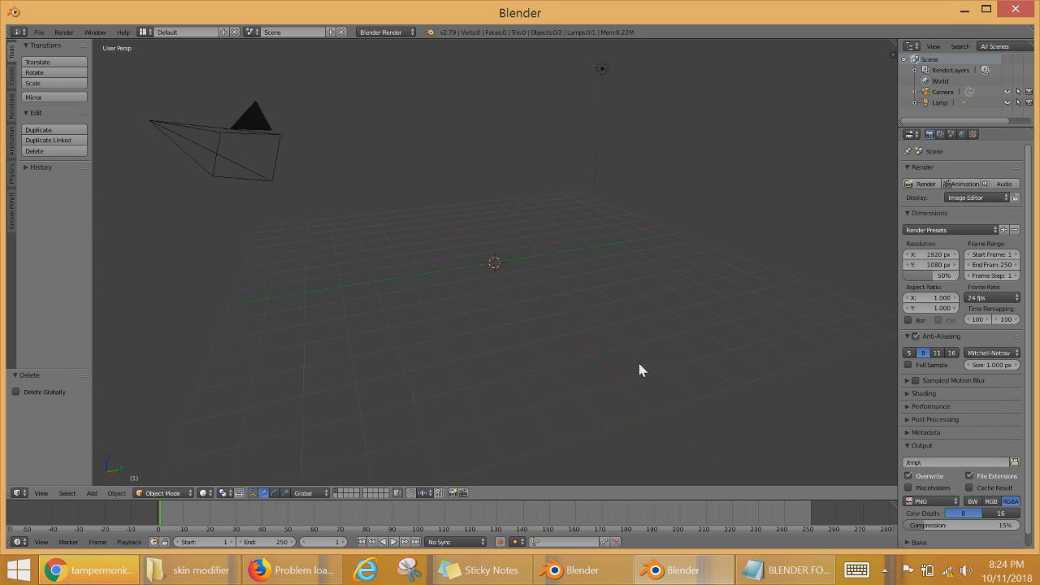
scroll(626, 362, up, 1)
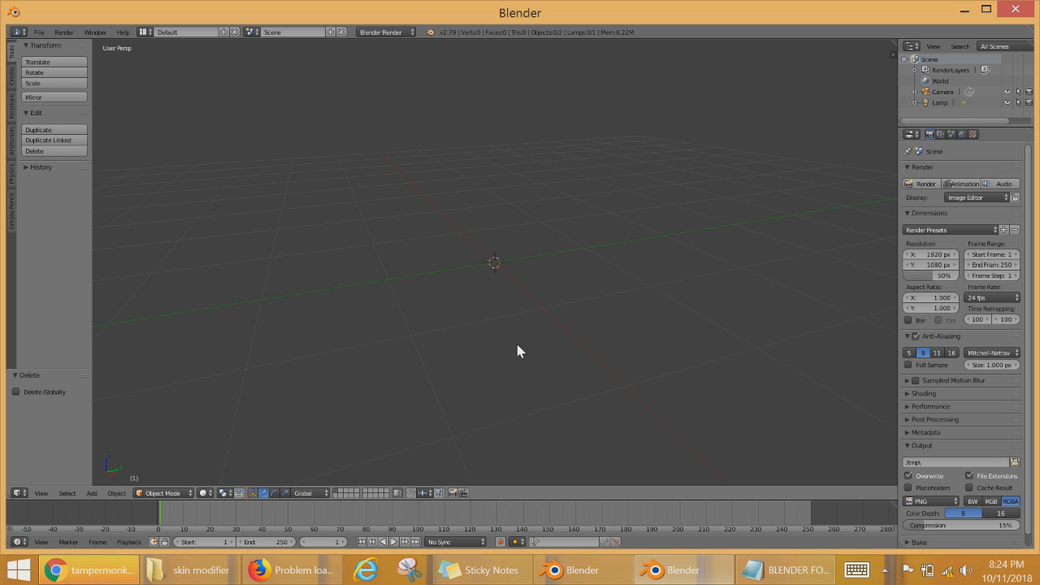
Step: Add a plane mesh with a radius of 1.000 at the scene origin
key(shift+a)
mouse_move(599, 338)
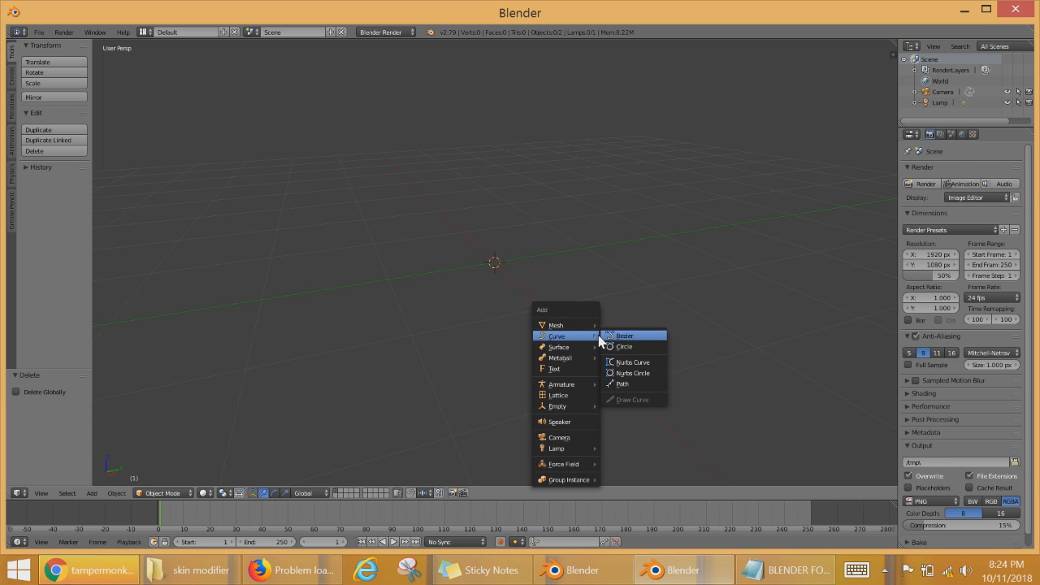
key(shift+a)
mouse_move(560, 271)
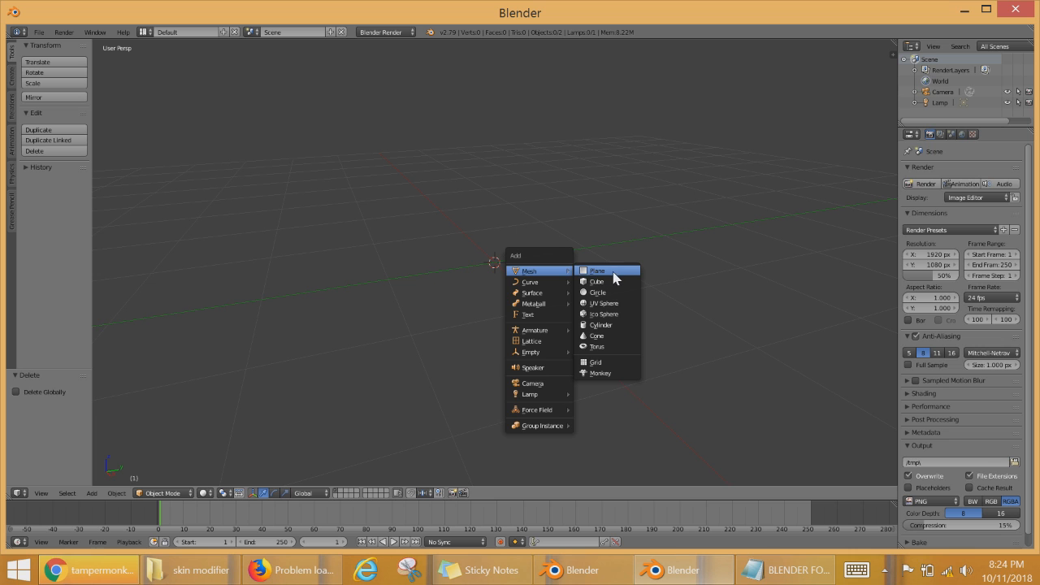
click(592, 278)
scroll(669, 341, up, 2)
middle_drag(675, 382, 692, 382)
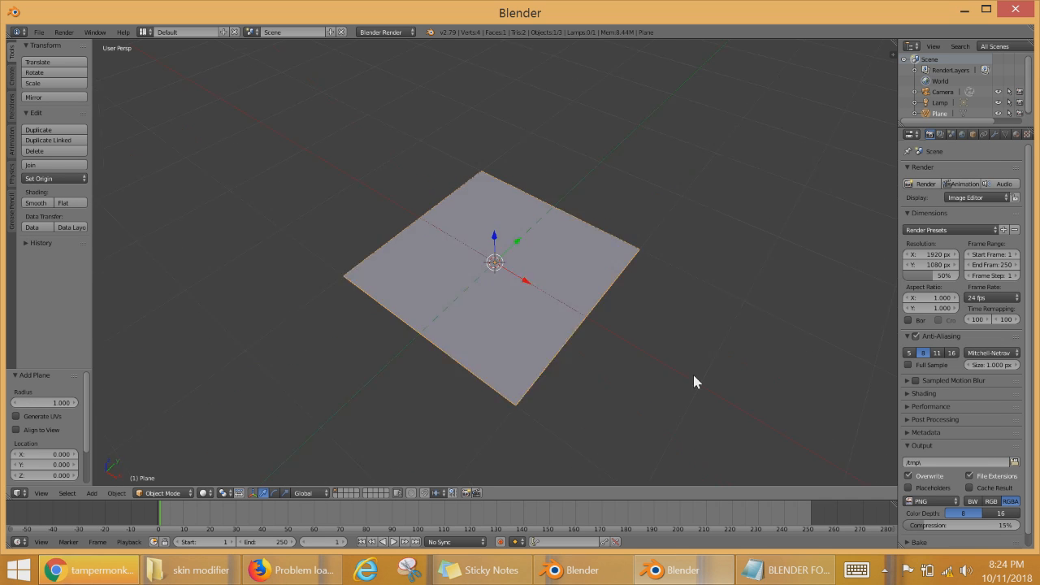
scroll(601, 375, up, 4)
scroll(599, 367, down, 3)
scroll(581, 383, up, 3)
mouse_move(591, 365)
middle_down()
mouse_move(691, 413)
mouse_move(597, 384)
middle_up()
scroll(723, 393, down, 3)
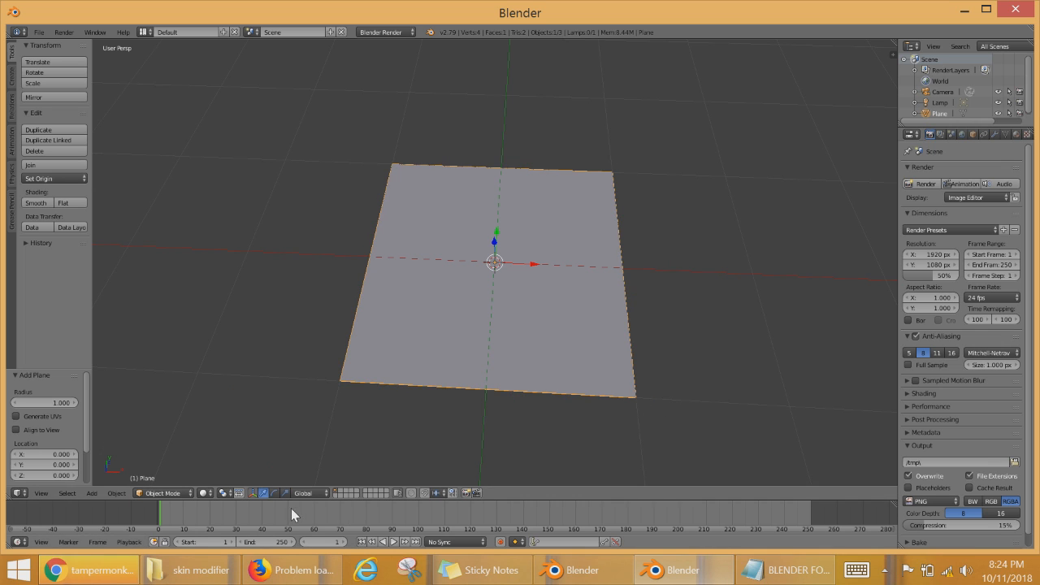
scroll(486, 389, up, 4)
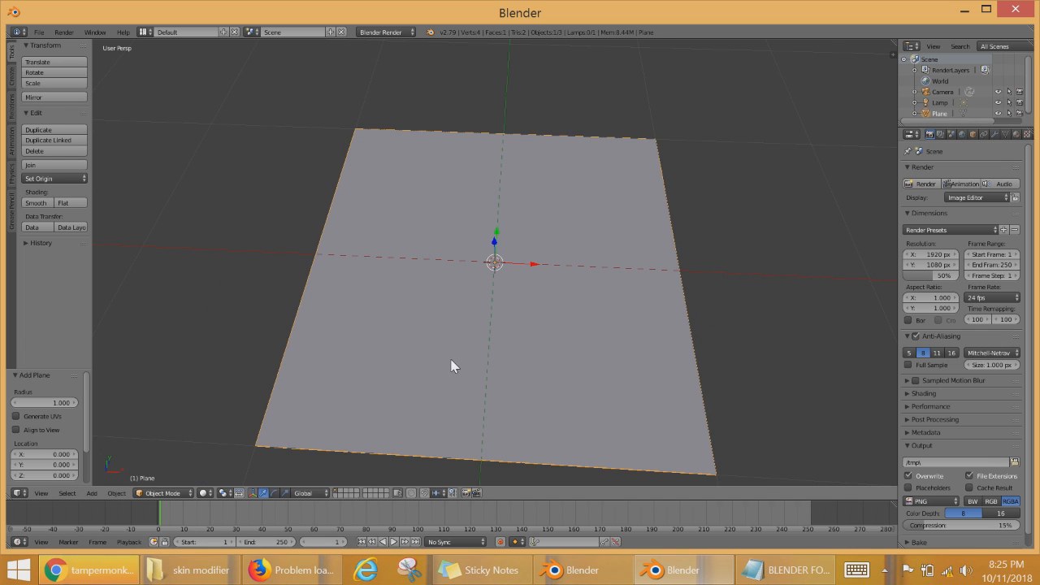
Step: Enter Edit Mode on the plane, select the two vertices of its front edge, and reselect the whole plane
key(Tab)
scroll(533, 357, down, 3)
scroll(533, 358, down, 2)
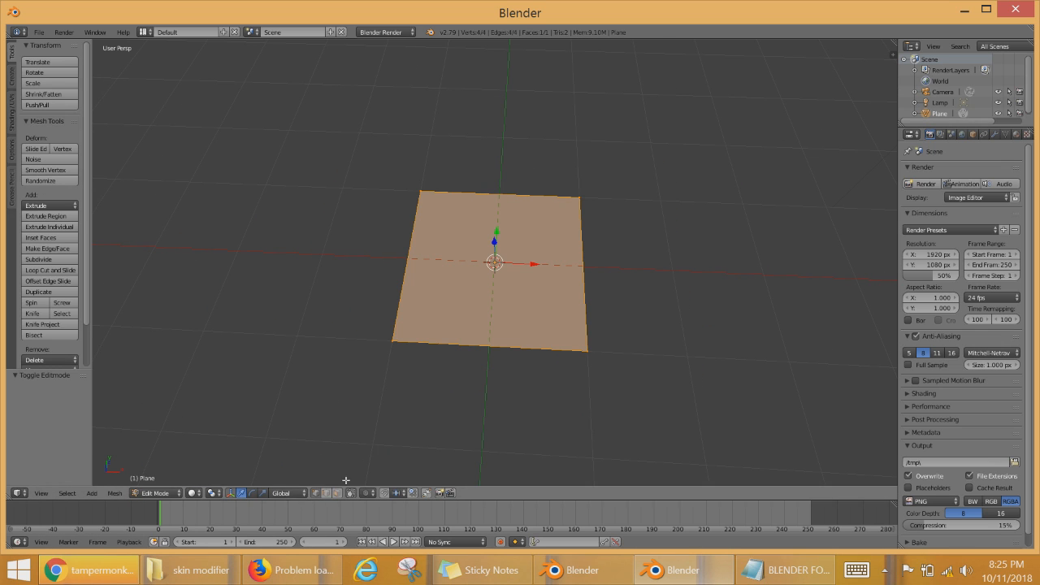
right_click(597, 355)
shift+right_click(384, 340)
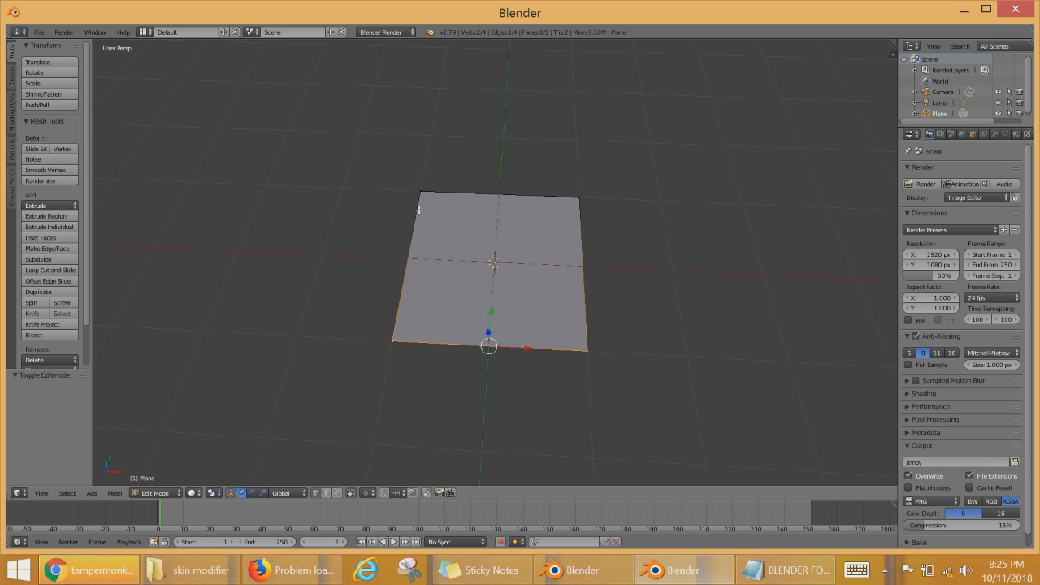
key(a)
key(a)
middle_drag(642, 394, 598, 344)
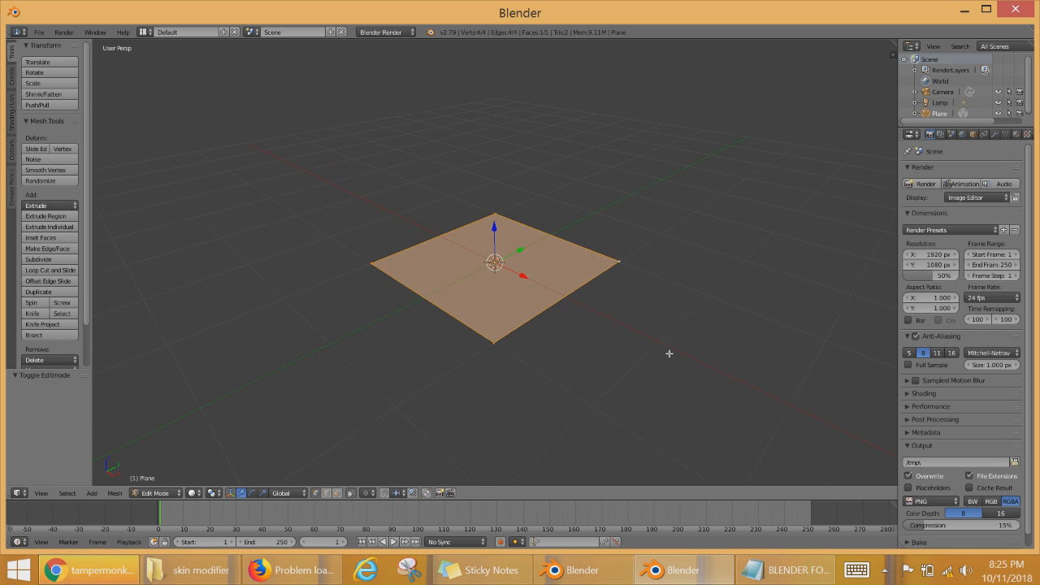
Step: Try dissolving all of the plane's vertices, and undo the operation
key(x)
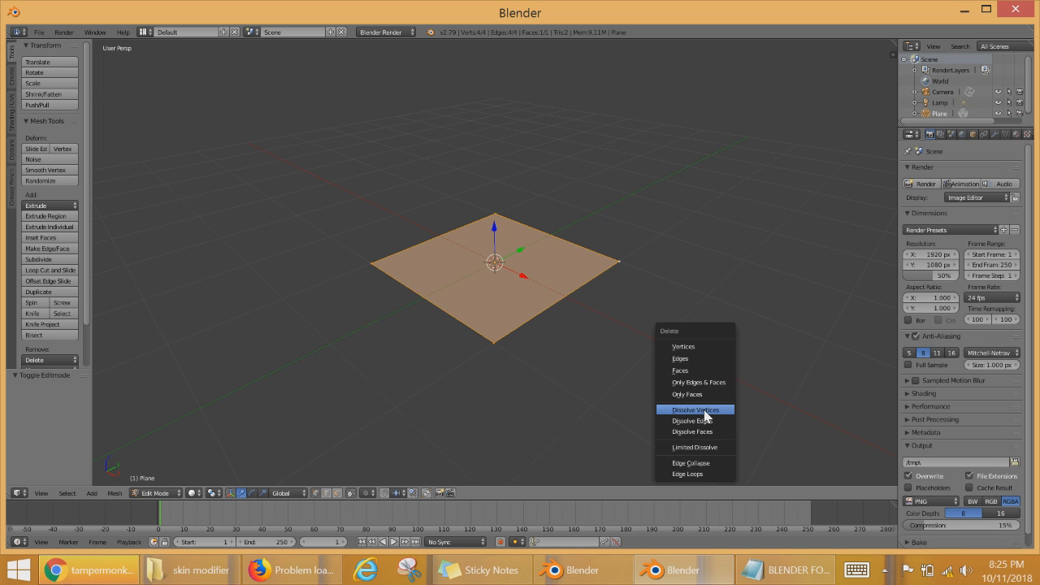
click(704, 411)
scroll(574, 292, up, 3)
key(ctrl+z)
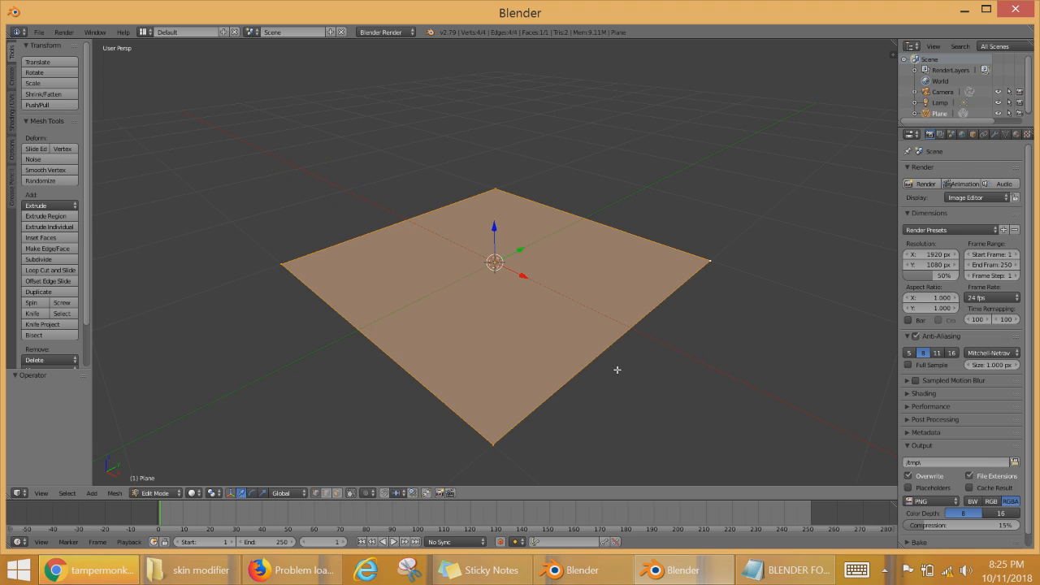
key(x)
key(space)
text(merge)
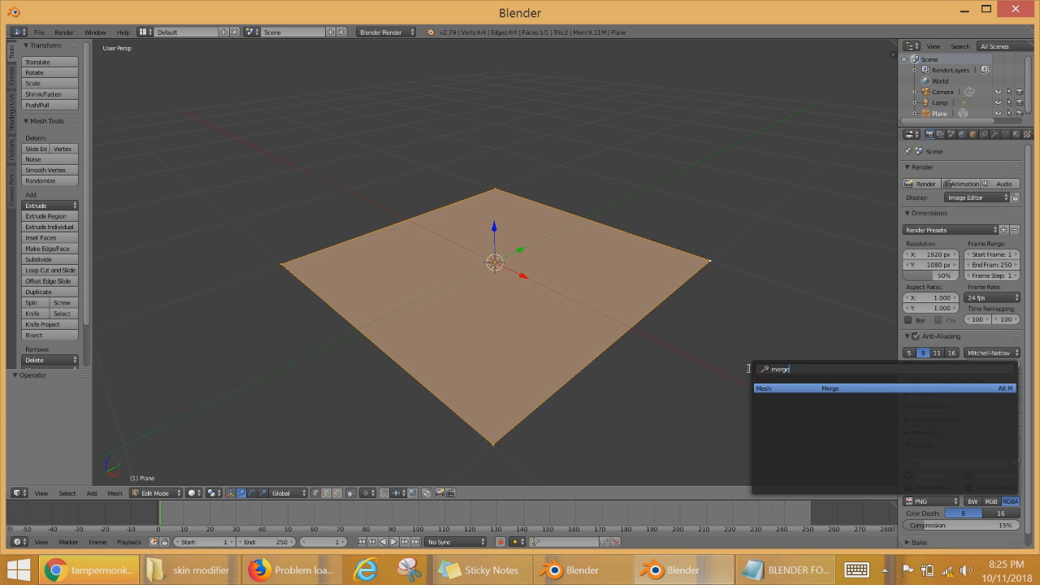
click(755, 272)
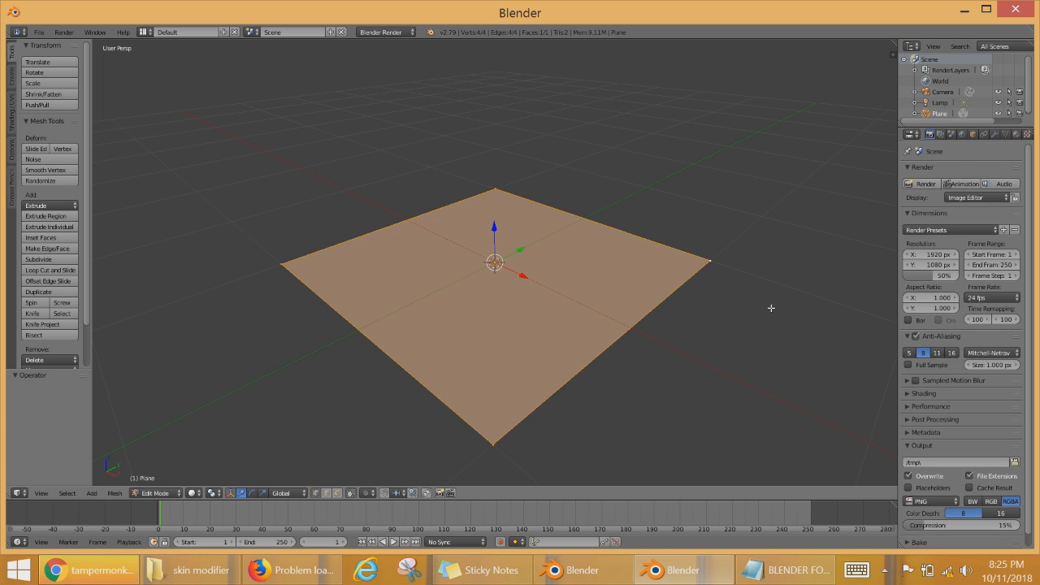
Step: Merge all of the plane's vertices into a single vertex using the At Center option
scroll(722, 316, up, 1)
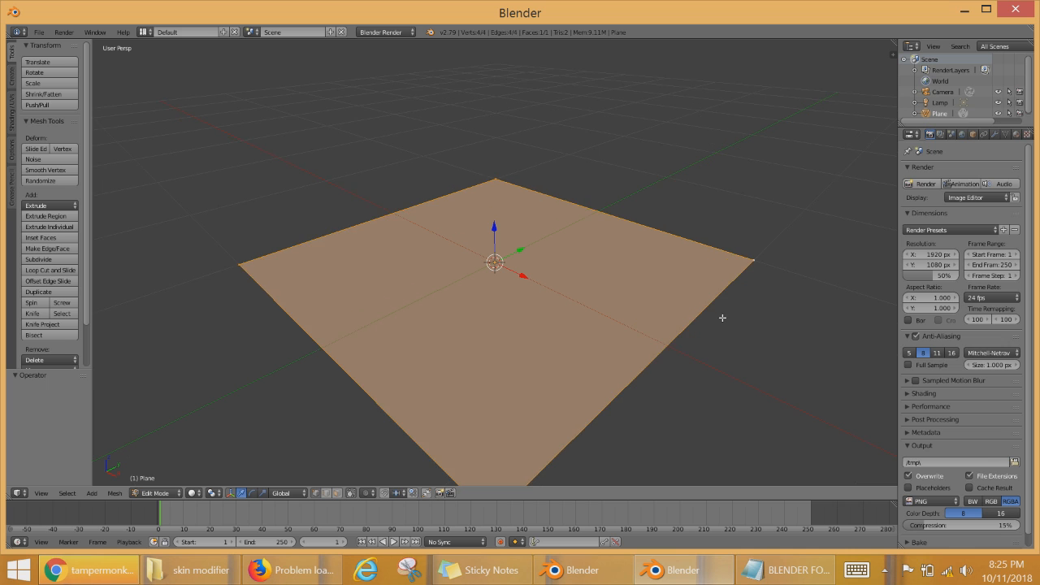
scroll(722, 317, down, 4)
scroll(717, 314, up, 3)
middle_drag(731, 349, 634, 355)
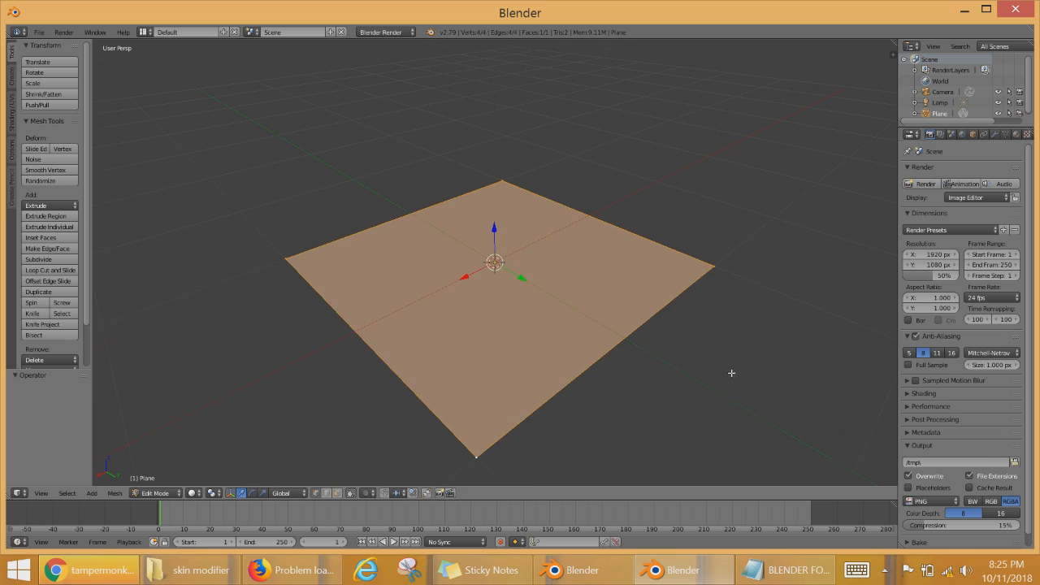
scroll(680, 250, down, 3)
shift+middle_drag(731, 372, 655, 265)
middle_drag(569, 281, 598, 279)
key(space)
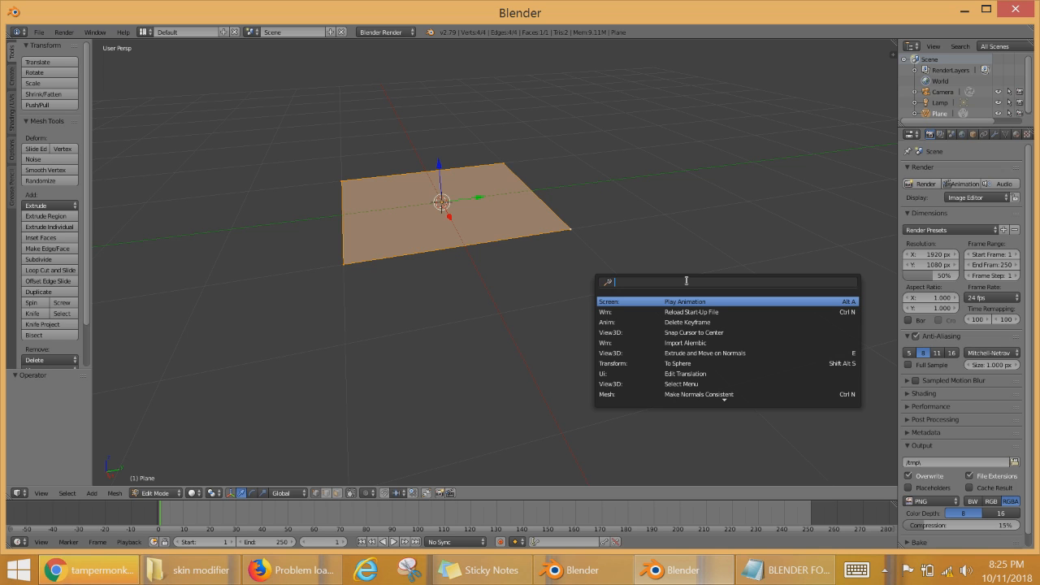
text(merge)
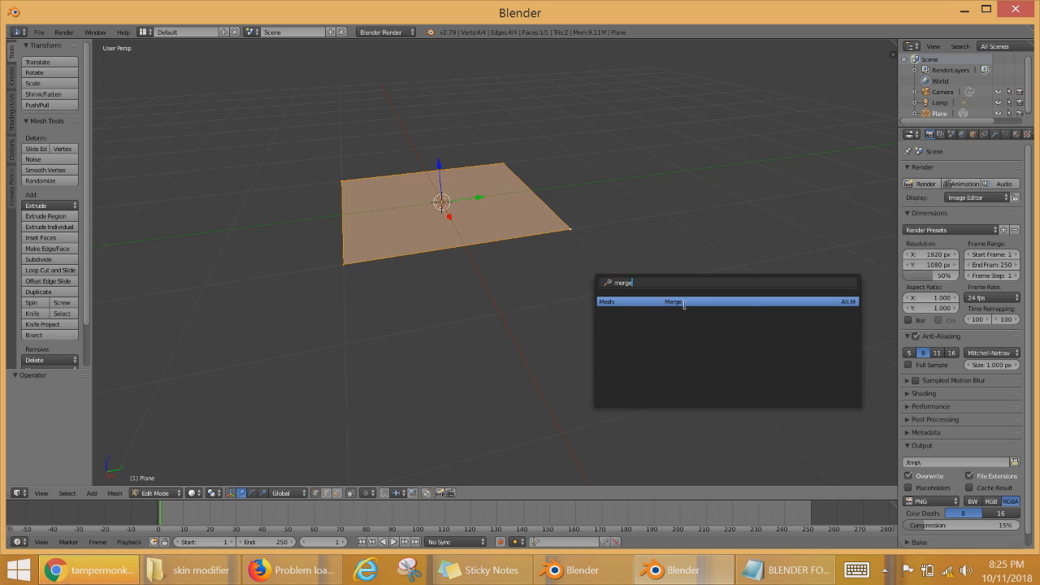
click(676, 305)
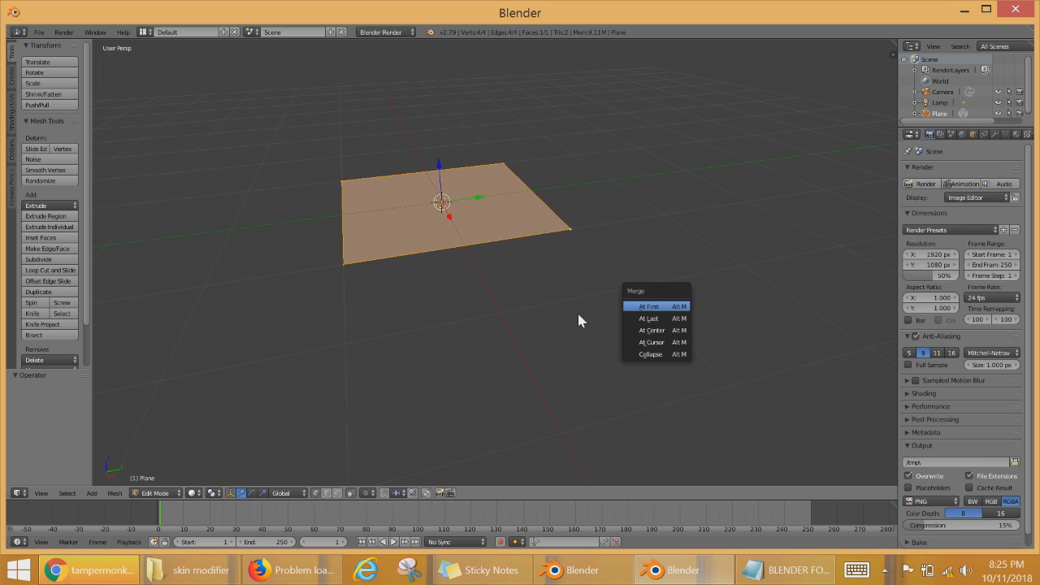
click(663, 330)
Step: Extrude the single vertex upward along the Z axis by about 0.846
middle_drag(510, 257, 521, 318)
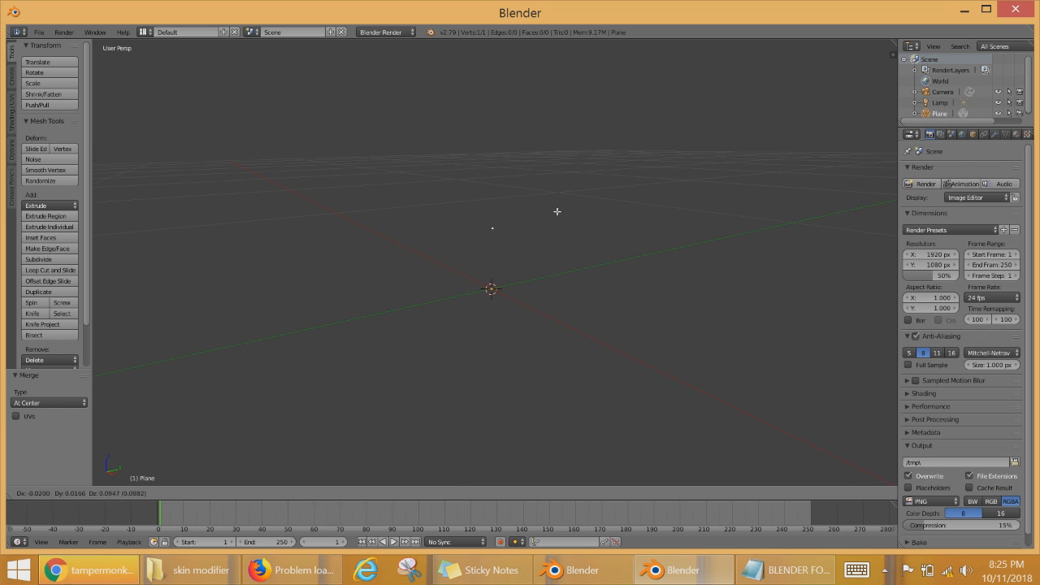
middle_drag(566, 193, 437, 290)
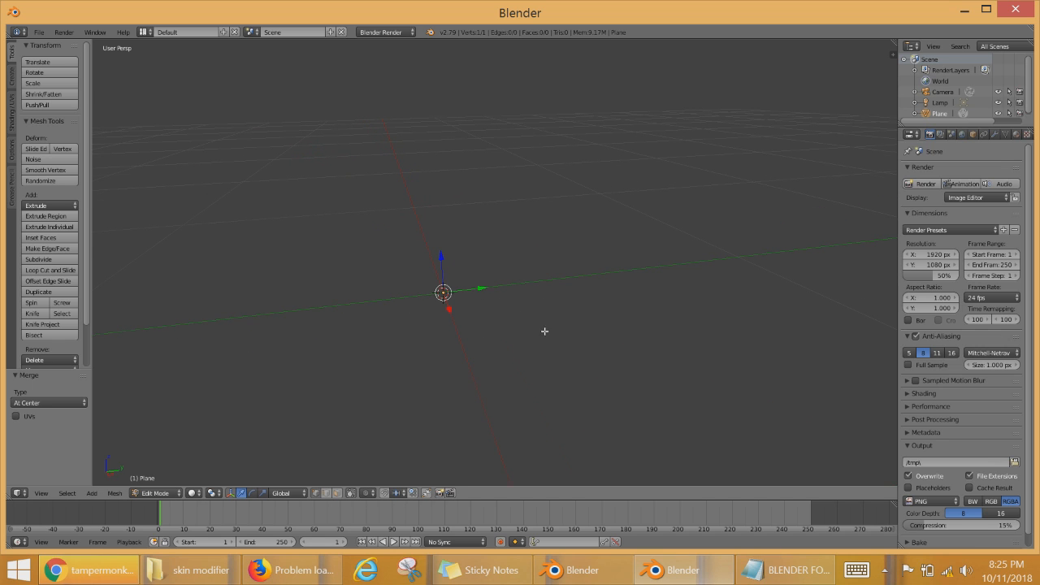
shift+middle_drag(544, 331, 613, 377)
middle_drag(688, 374, 561, 385)
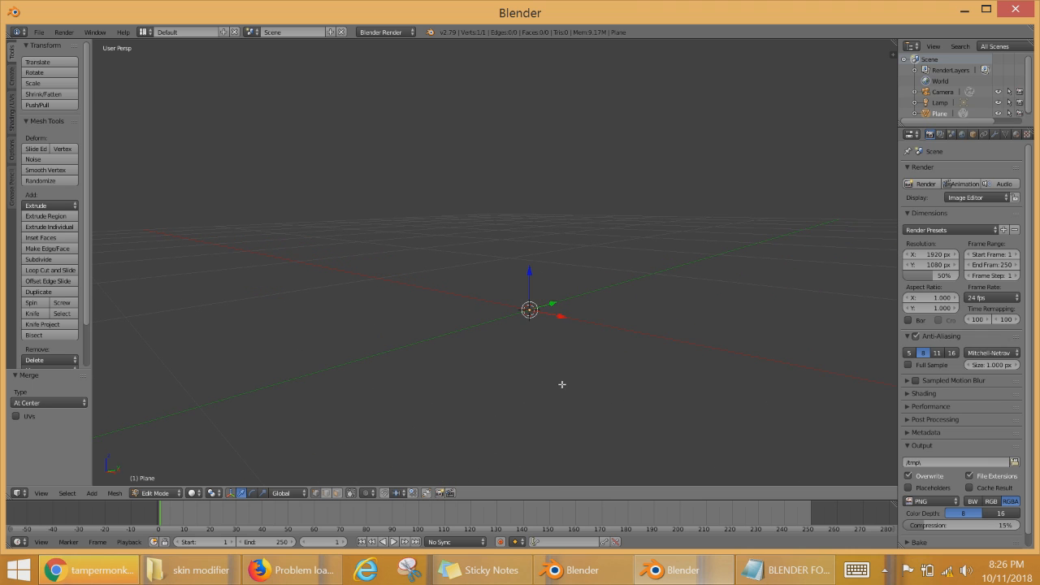
key(e)
key(z)
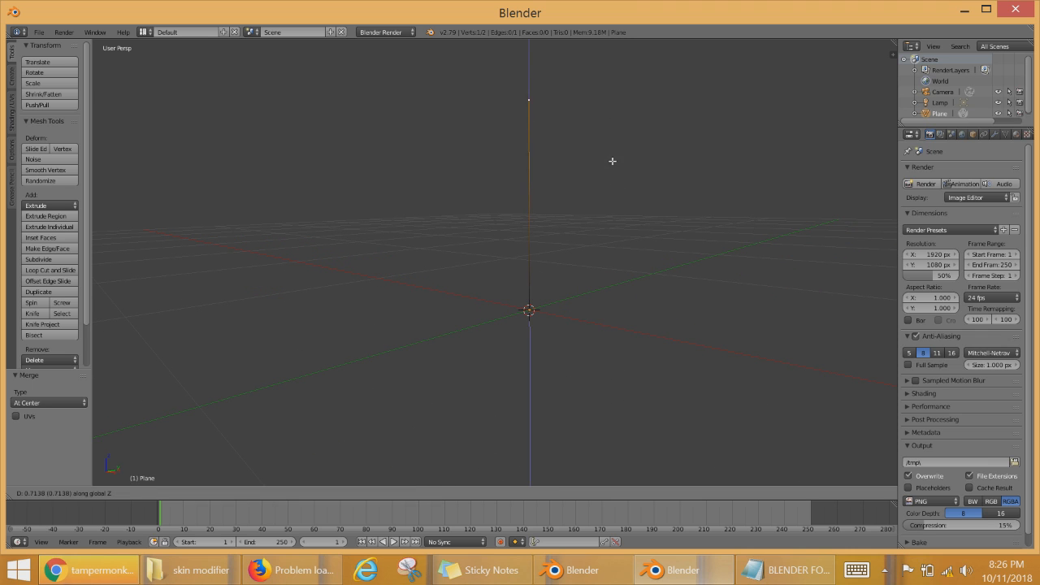
click(615, 121)
middle_drag(608, 186, 529, 384)
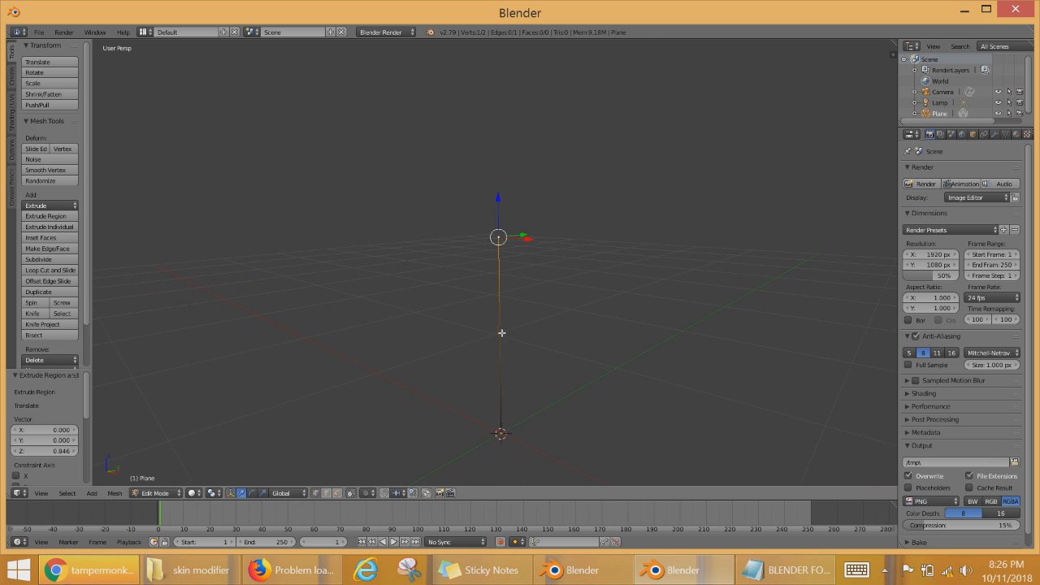
Step: Switch to Object Mode and add a Skin modifier to the extruded edge
key(Tab)
key(Tab)
key(Tab)
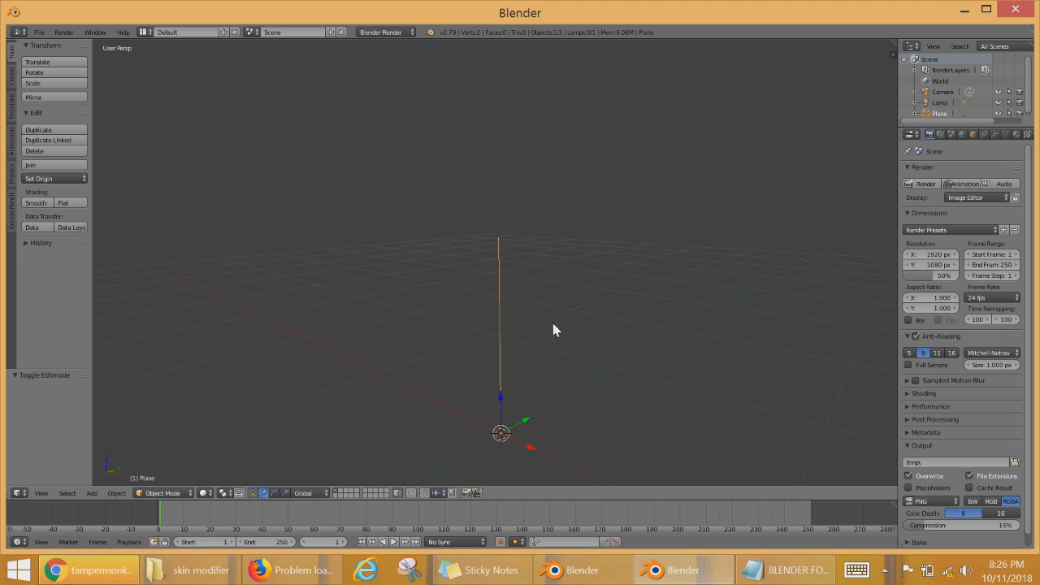
click(996, 135)
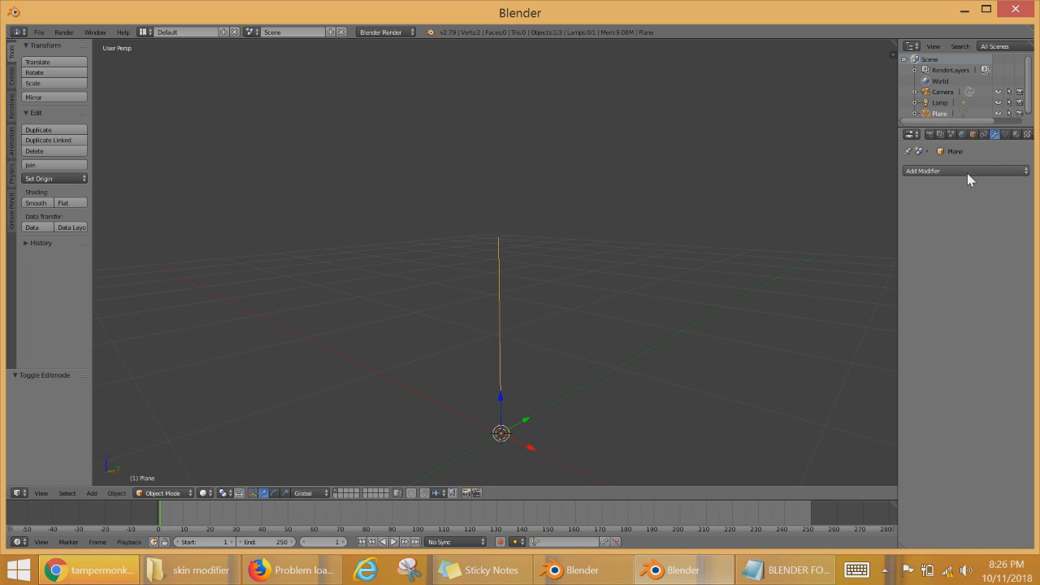
click(967, 173)
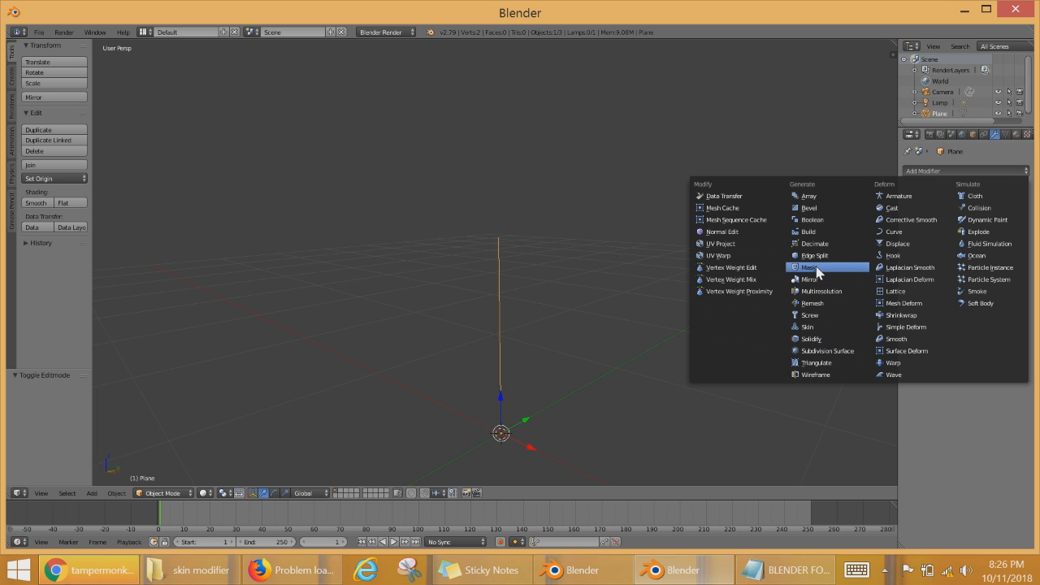
click(813, 328)
middle_drag(815, 329, 633, 387)
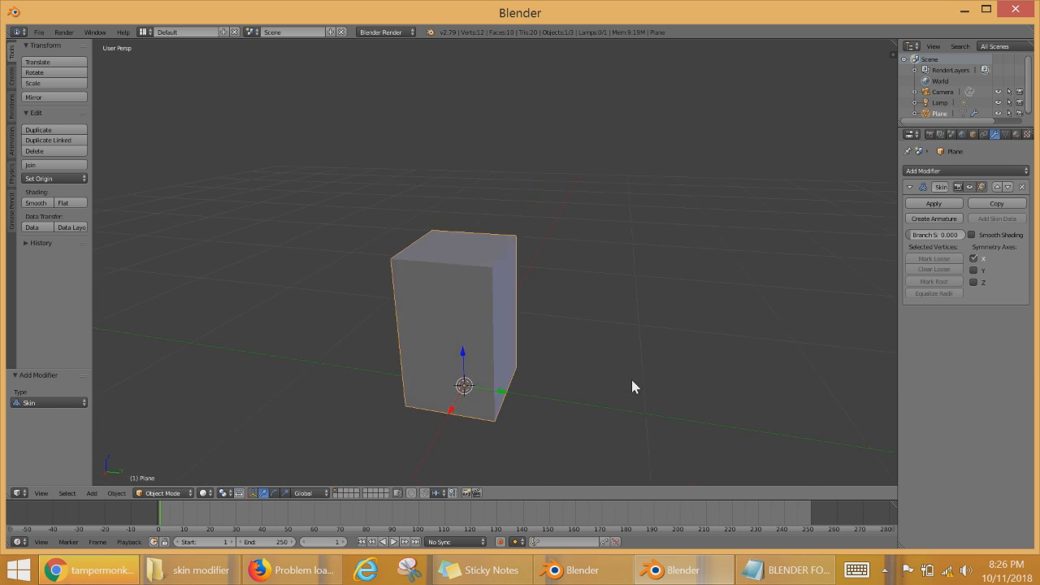
scroll(630, 382, up, 2)
scroll(595, 260, up, 4)
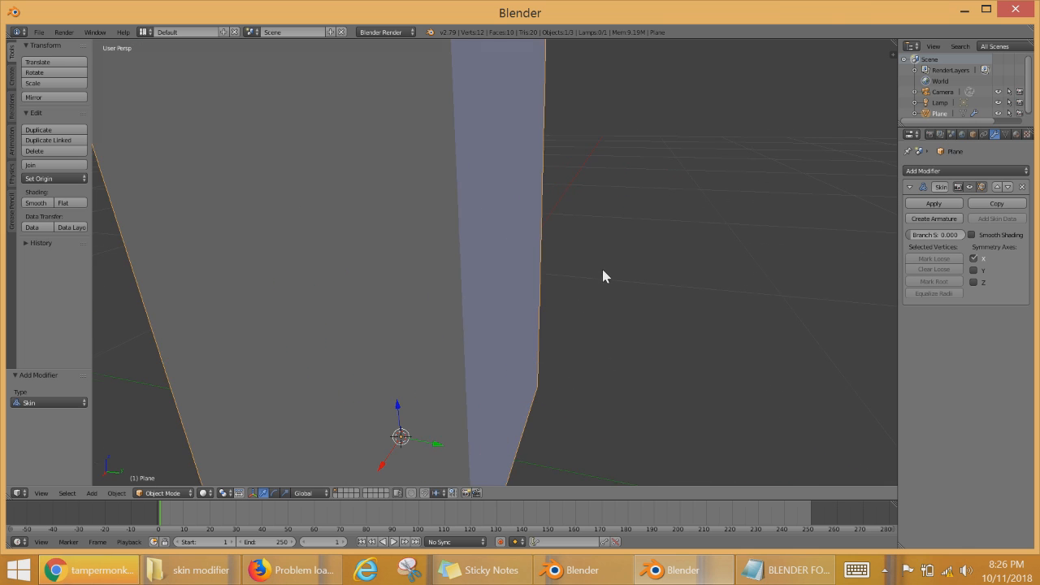
scroll(603, 276, down, 6)
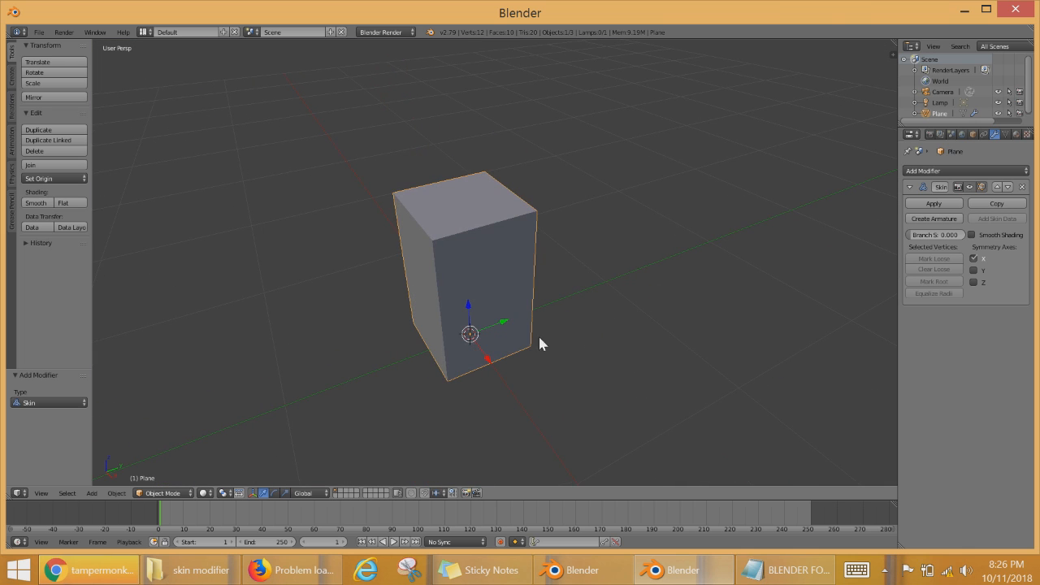
Step: Try smooth shading on the skinned object, and return it to flat shading
click(36, 202)
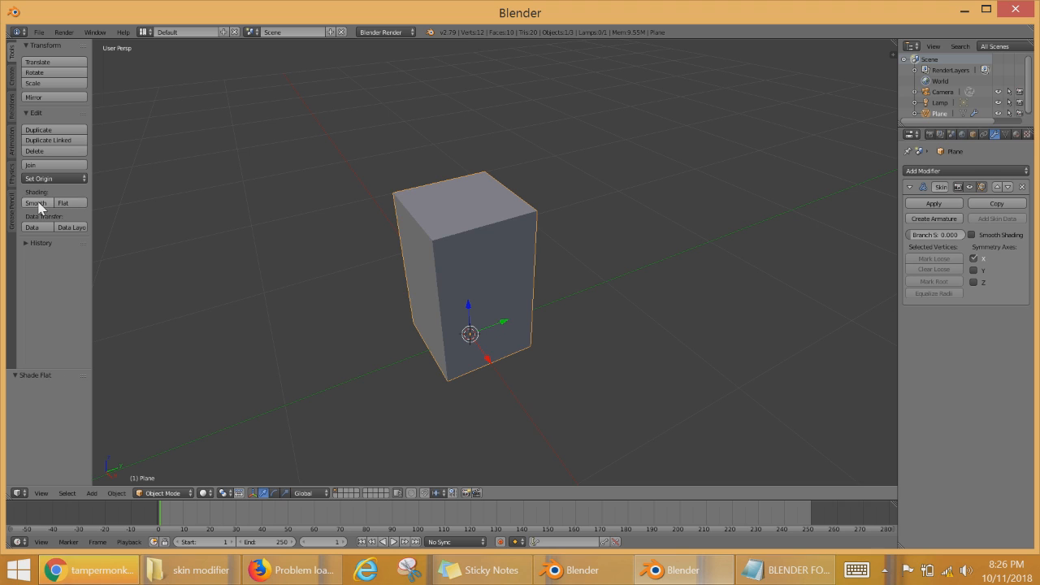
click(1000, 236)
click(979, 235)
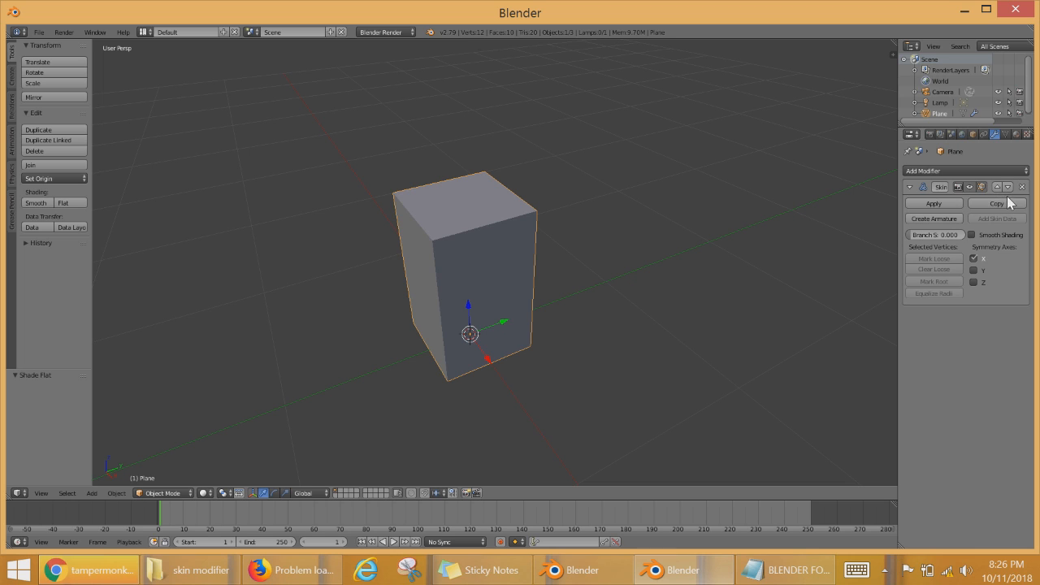
Step: Add a Subdivision Surface modifier below the Skin modifier and set its View subdivisions to 2
click(992, 172)
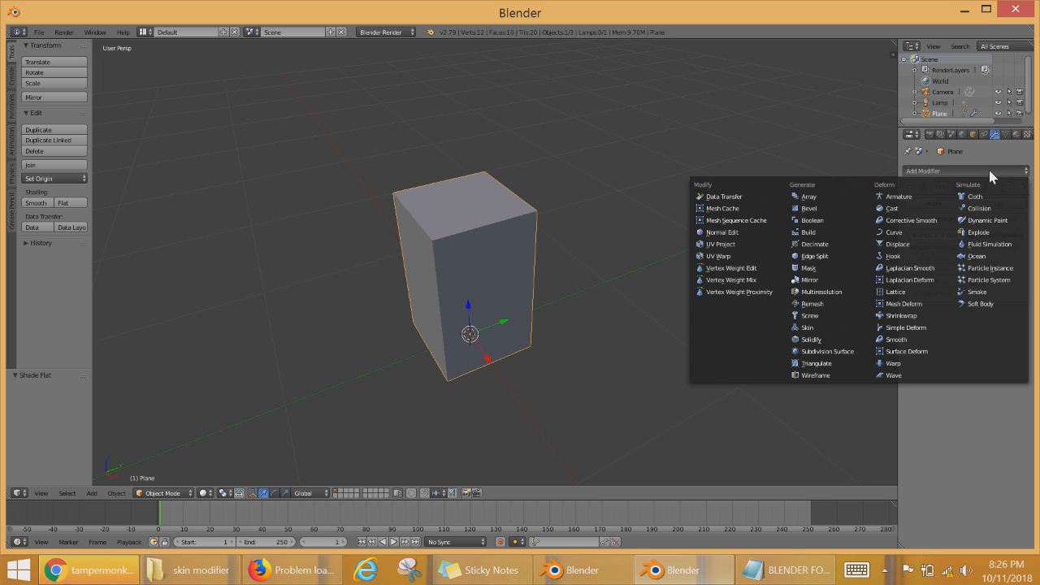
click(835, 356)
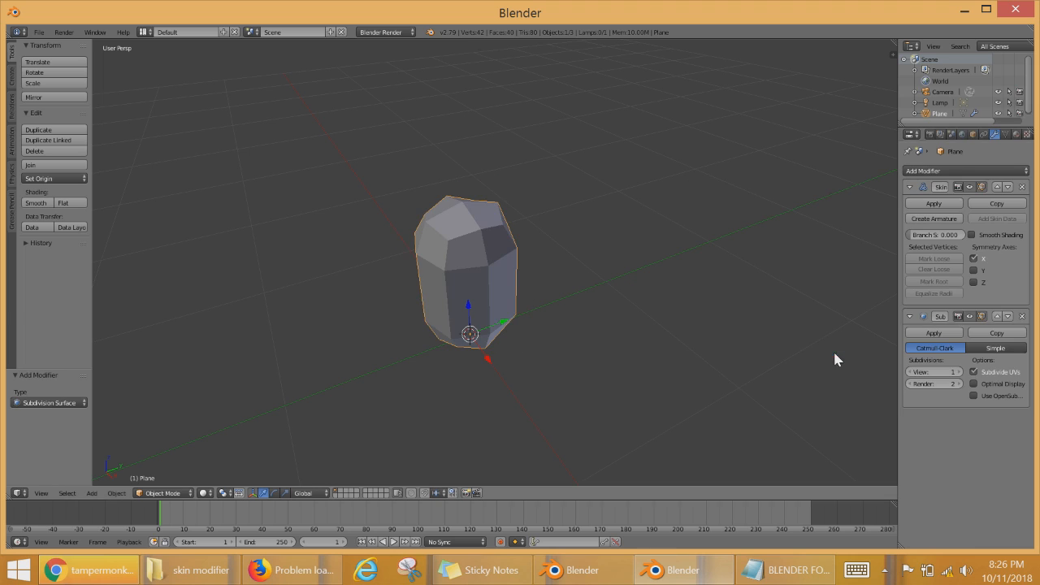
click(959, 373)
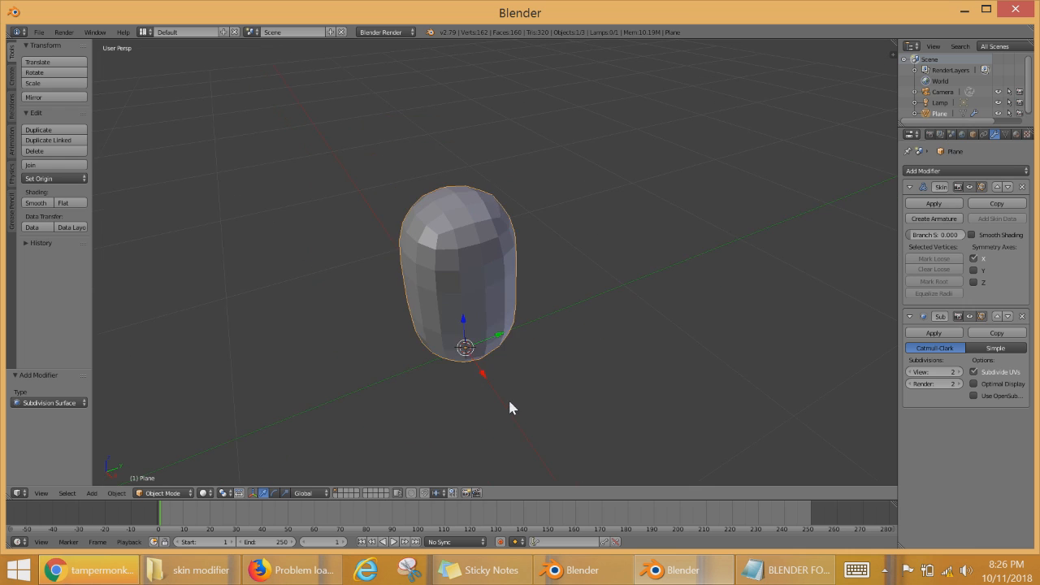
Step: Examine the subdivided skin shape from several angles in both Edit Mode and Object Mode
scroll(545, 419, up, 3)
middle_drag(546, 419, 464, 365)
scroll(623, 378, down, 4)
scroll(464, 365, up, 1)
key(Tab)
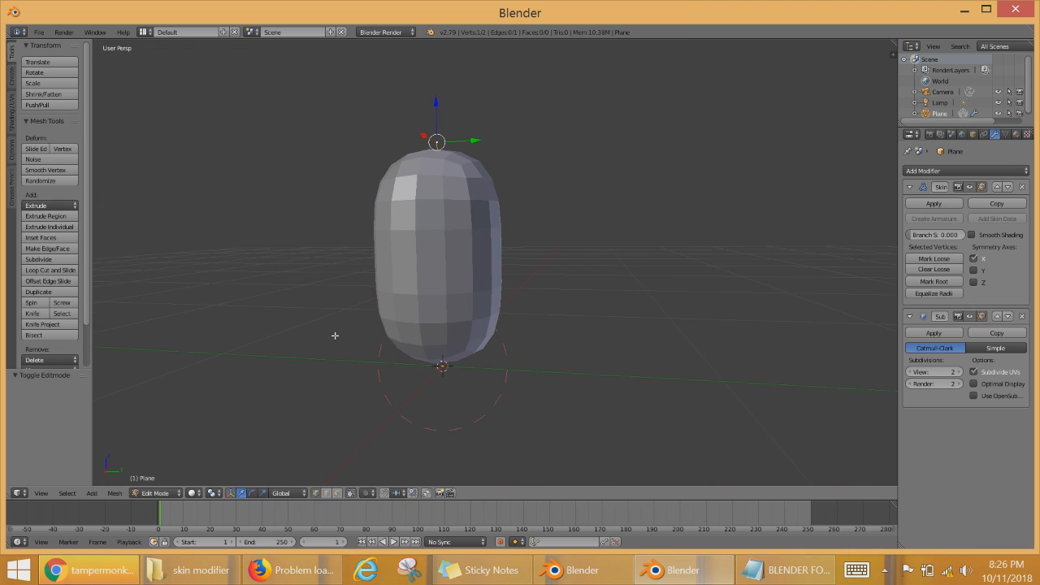
key(Tab)
scroll(476, 250, down, 3)
shift+middle_drag(537, 285, 549, 332)
scroll(545, 343, up, 3)
scroll(544, 344, down, 2)
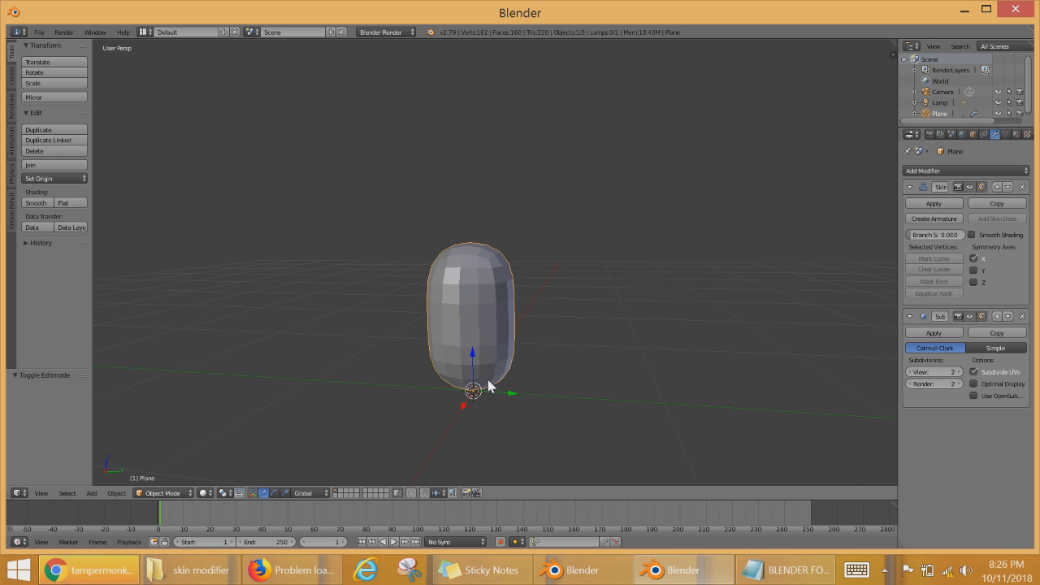
scroll(489, 387, down, 2)
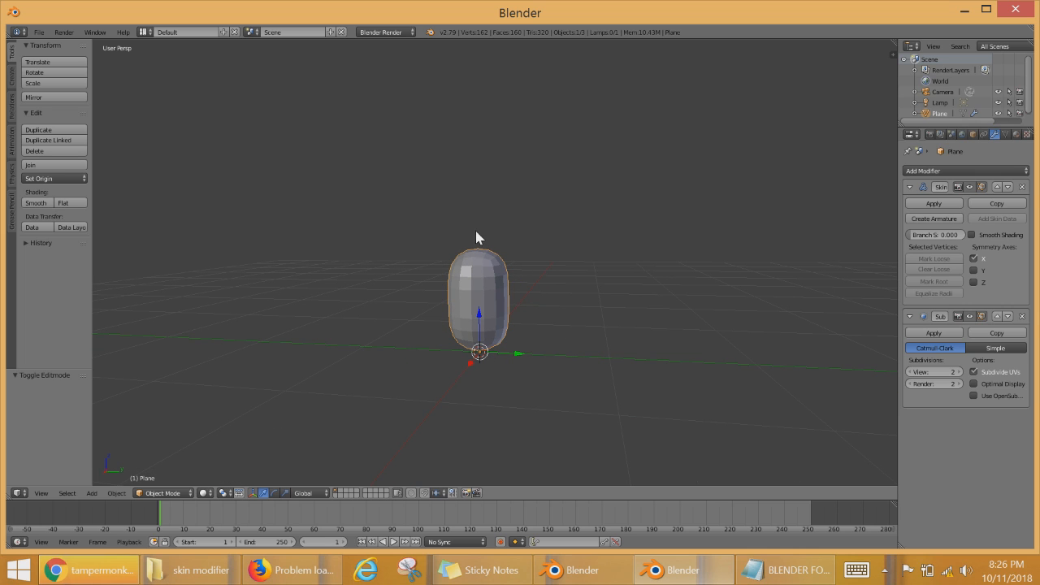
middle_drag(532, 287, 569, 292)
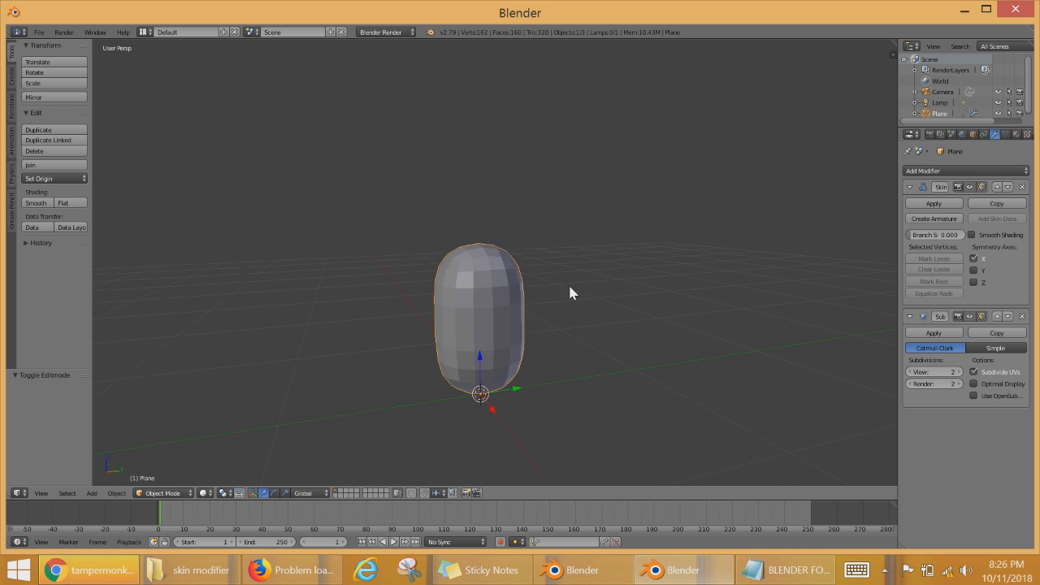
Step: Enter Edit Mode, try a free extrusion of the top vertex upward, and undo the extrusion
key(Tab)
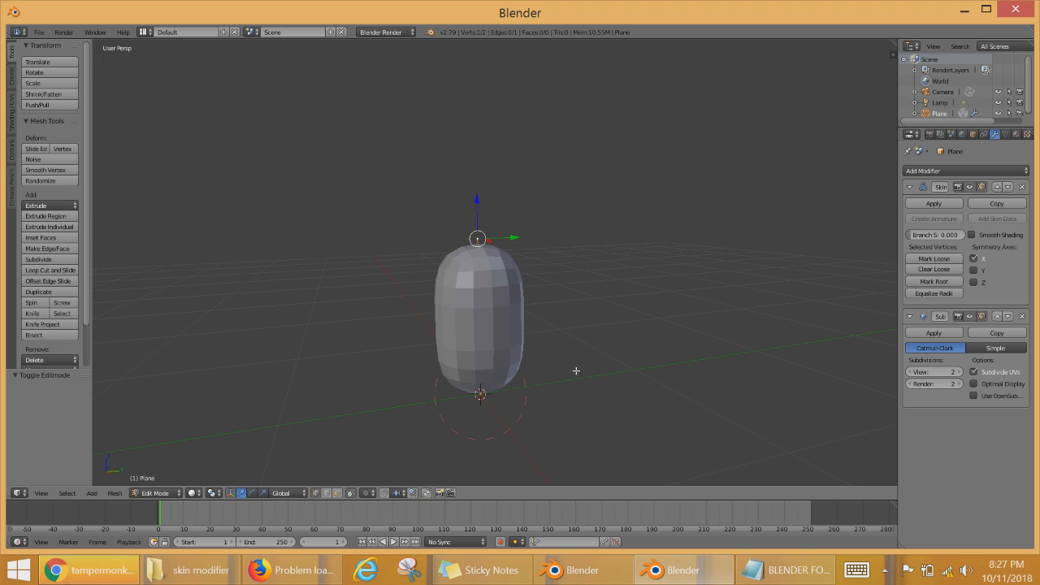
key(e)
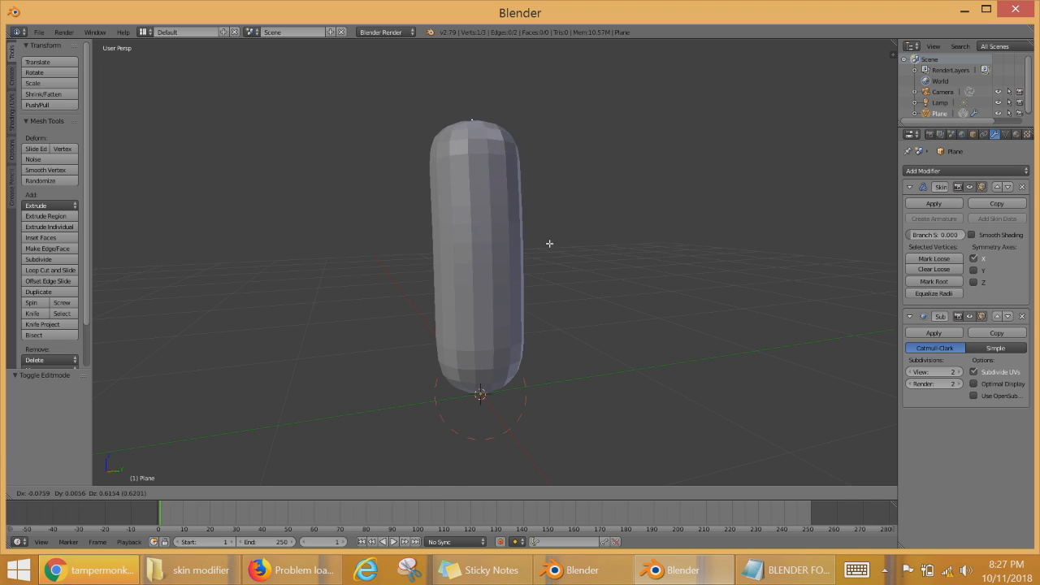
right_click(553, 236)
key(ctrl+z)
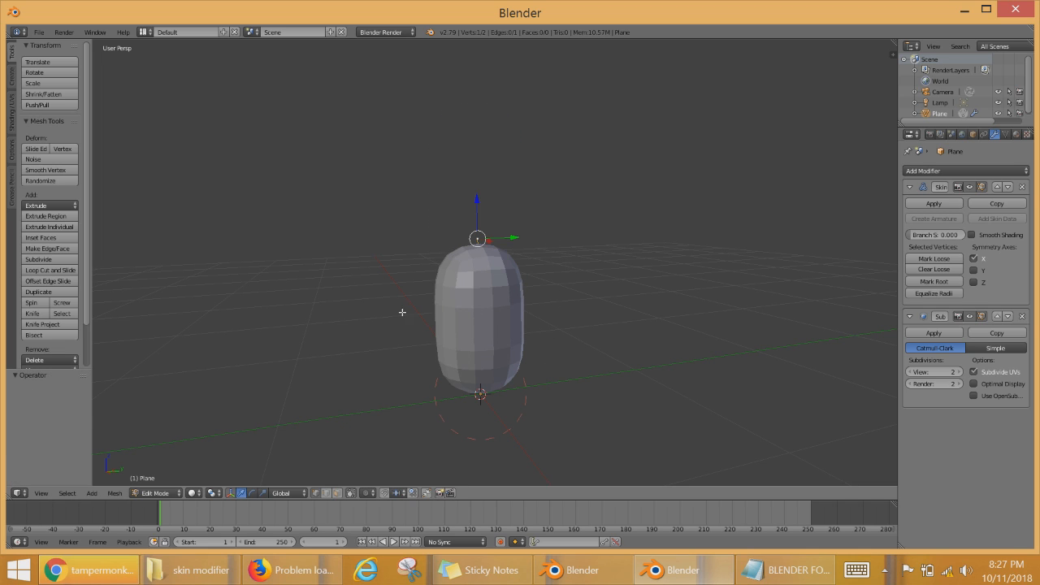
Step: Display the mesh as a wireframe so the inner vertices and edge can be worked on
scroll(551, 297, up, 2)
scroll(544, 378, up, 2)
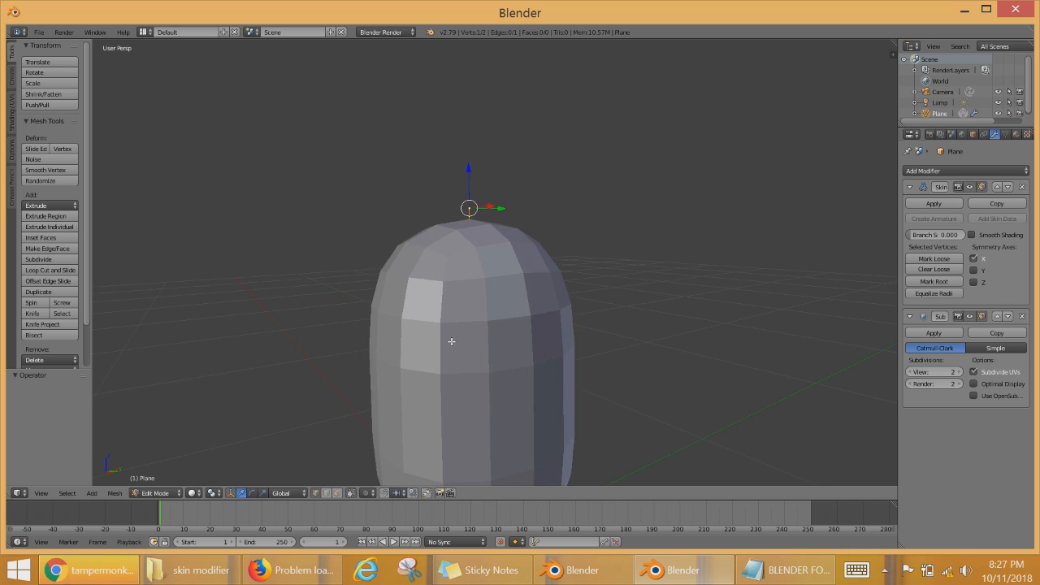
middle_drag(451, 341, 464, 383)
key(z)
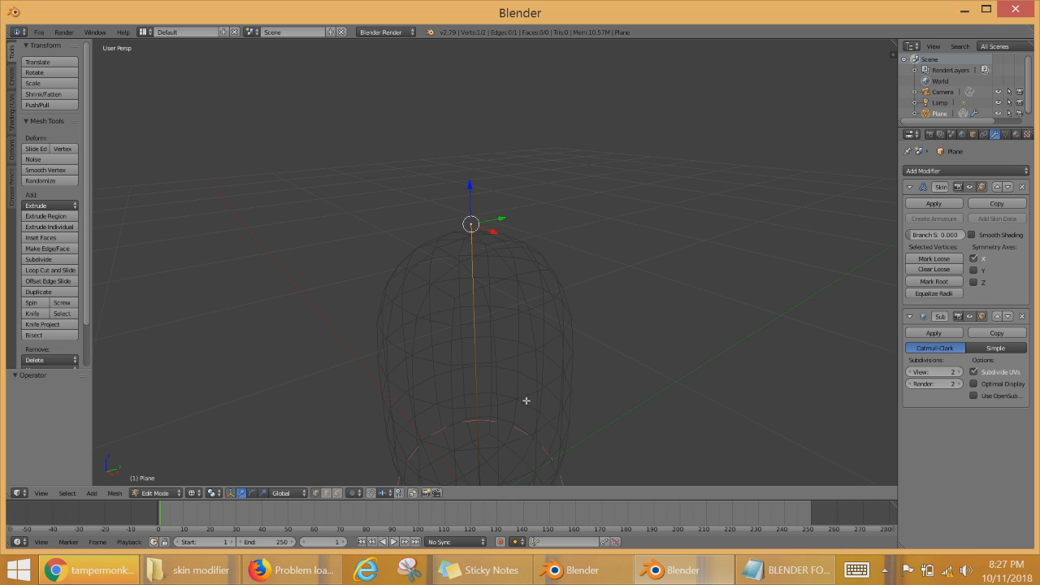
Step: Extrude the top vertex upward along the Z axis by about 0.309
middle_drag(639, 340, 611, 322)
middle_drag(528, 379, 622, 238)
middle_drag(596, 187, 671, 366)
shift+middle_drag(636, 282, 634, 345)
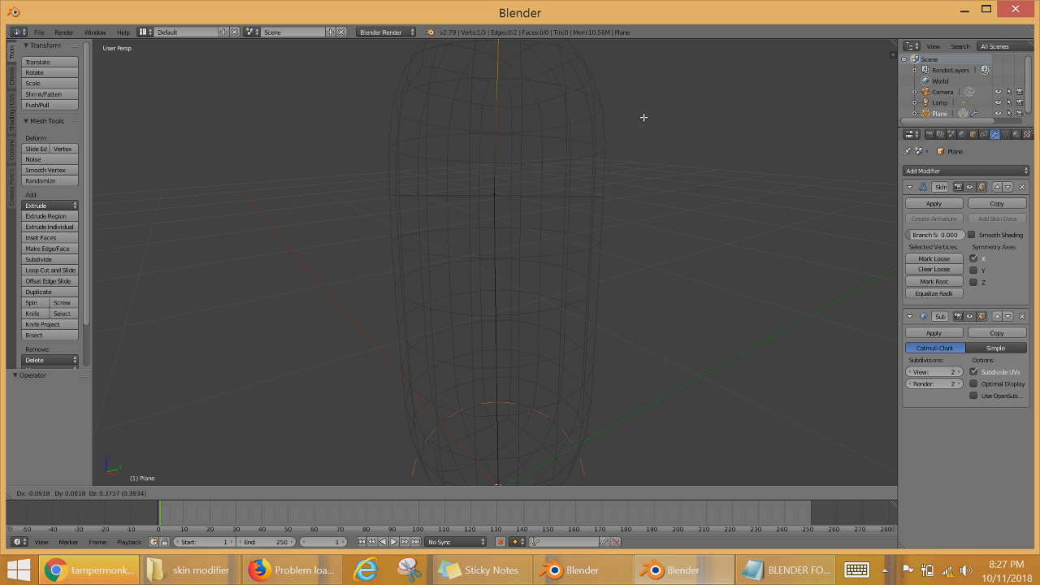
key(z)
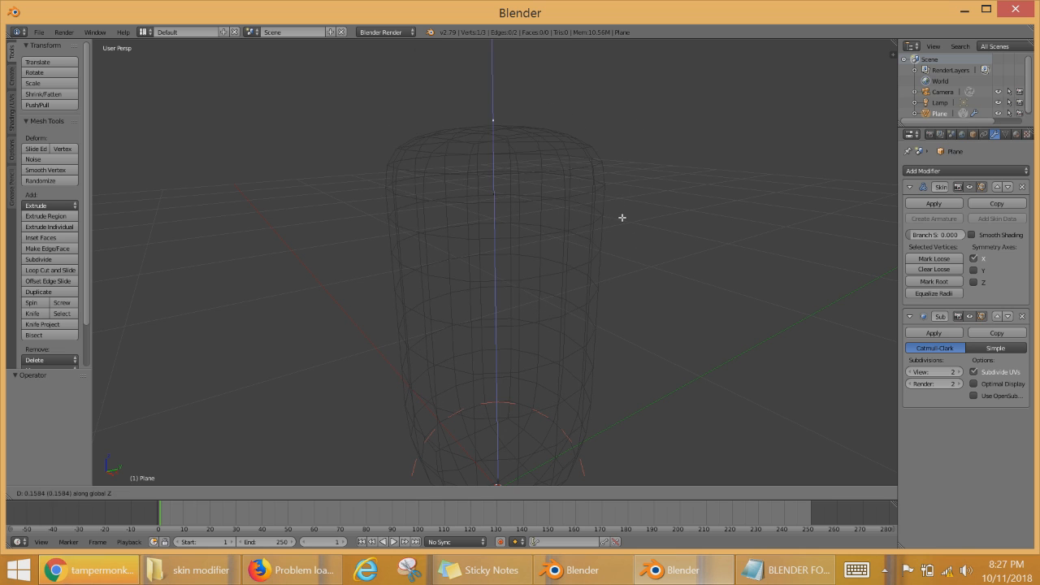
click(627, 143)
scroll(662, 261, down, 7)
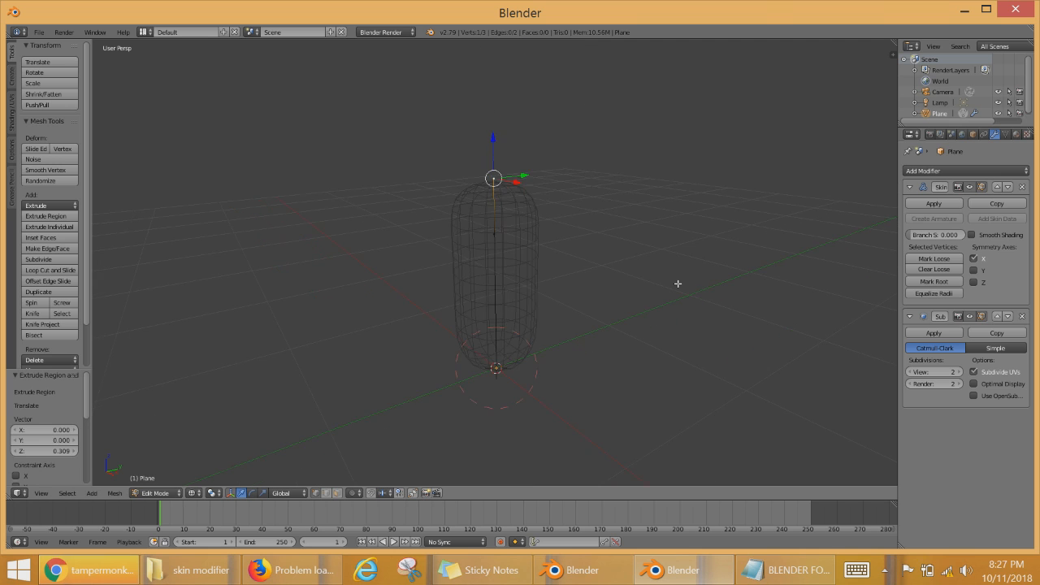
Step: Move the topmost vertex up along the Z axis by about 0.374
scroll(567, 274, up, 2)
drag(502, 159, 509, 134)
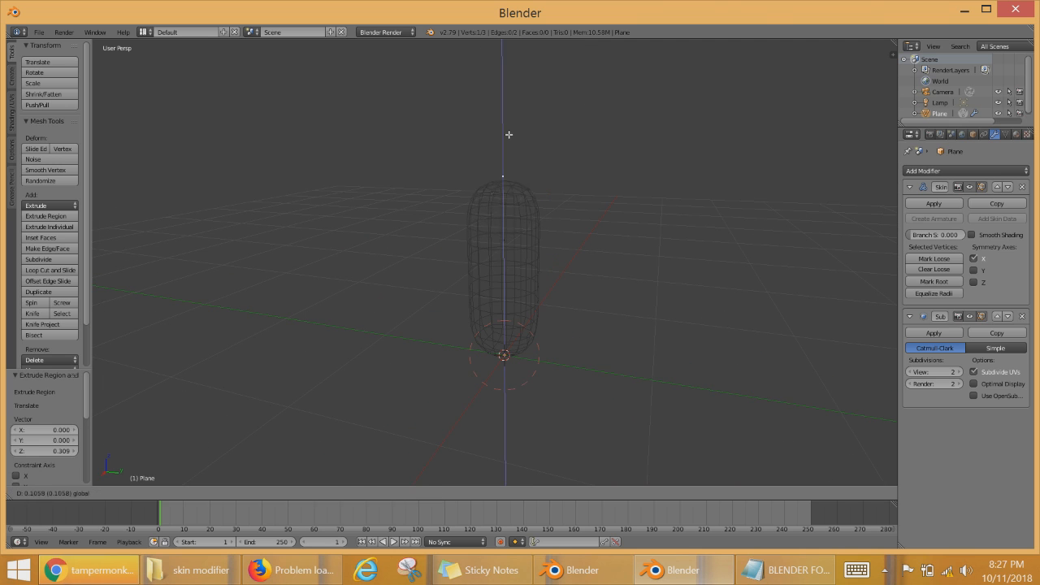
drag(518, 90, 518, 88)
scroll(585, 309, up, 3)
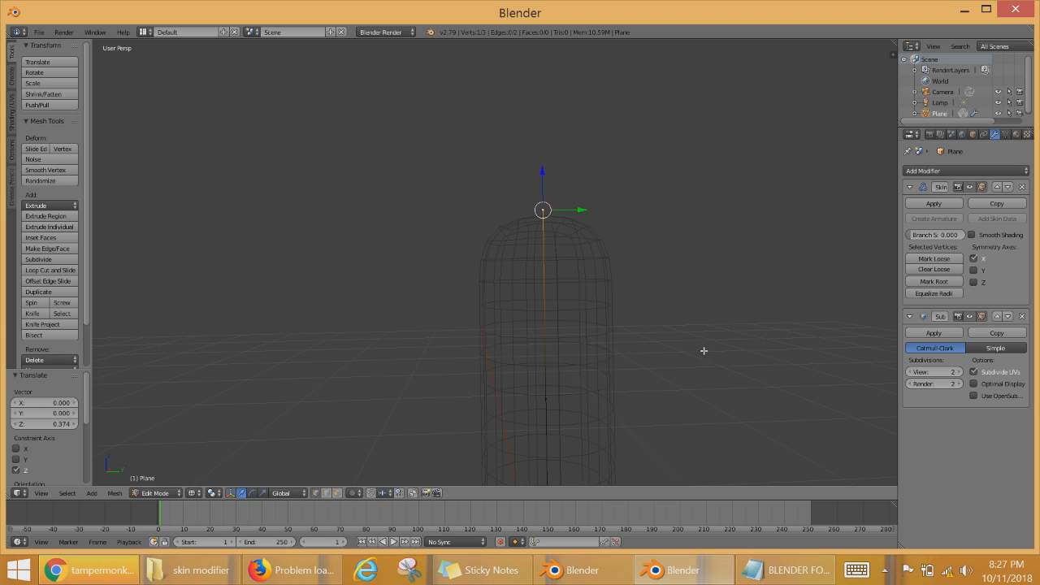
Step: Scale the skin radius at the topmost vertex by about 0.446 and lower that vertex along Z by about 0.345
key(ctrl+a)
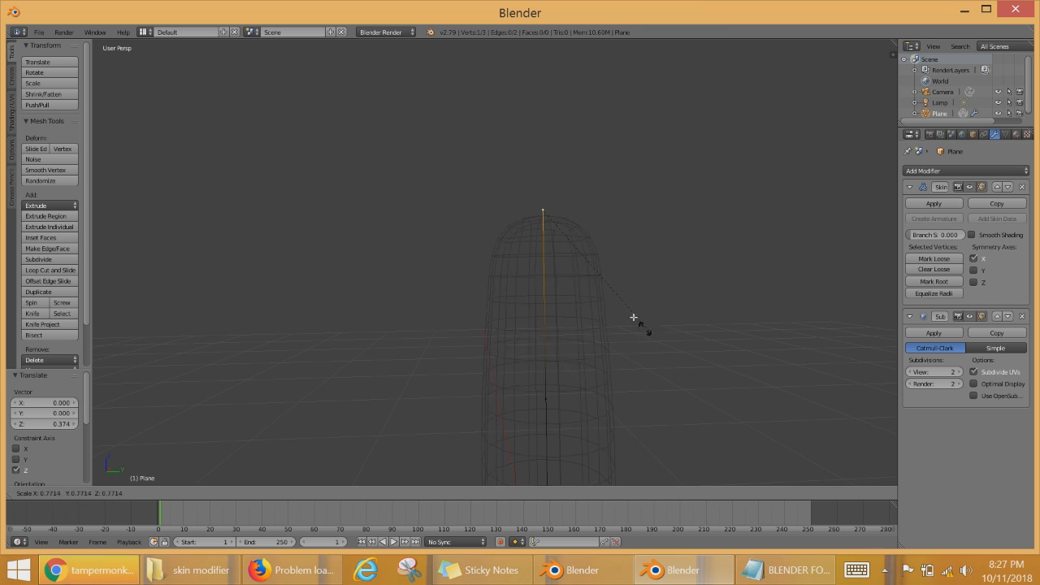
click(592, 290)
middle_drag(593, 351, 543, 272)
drag(529, 188, 528, 213)
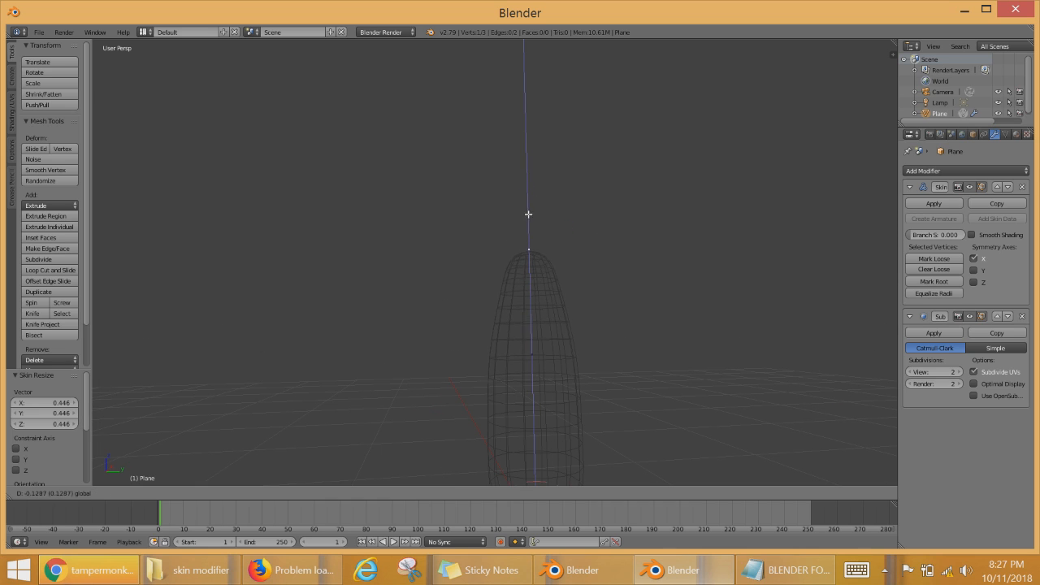
drag(533, 280, 534, 250)
middle_drag(595, 379, 581, 405)
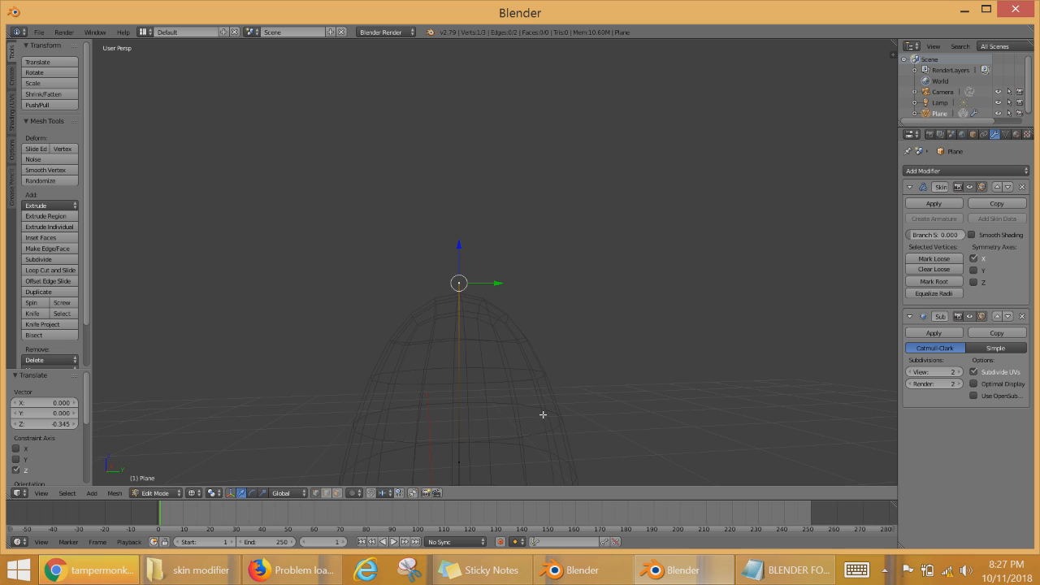
Step: Extrude the top vertex upward along the Z axis by about 0.209
key(e)
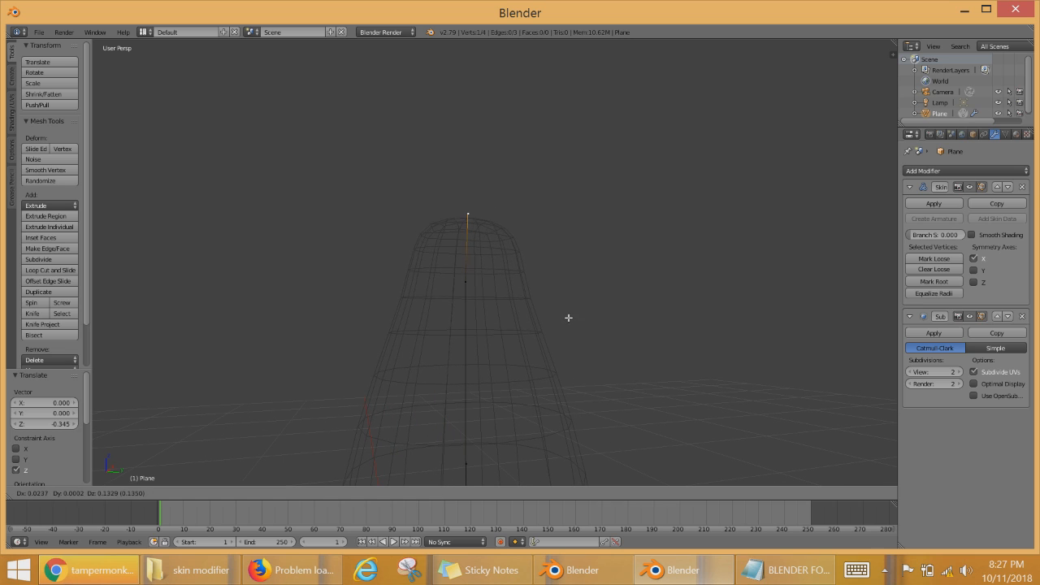
key(z)
click(565, 282)
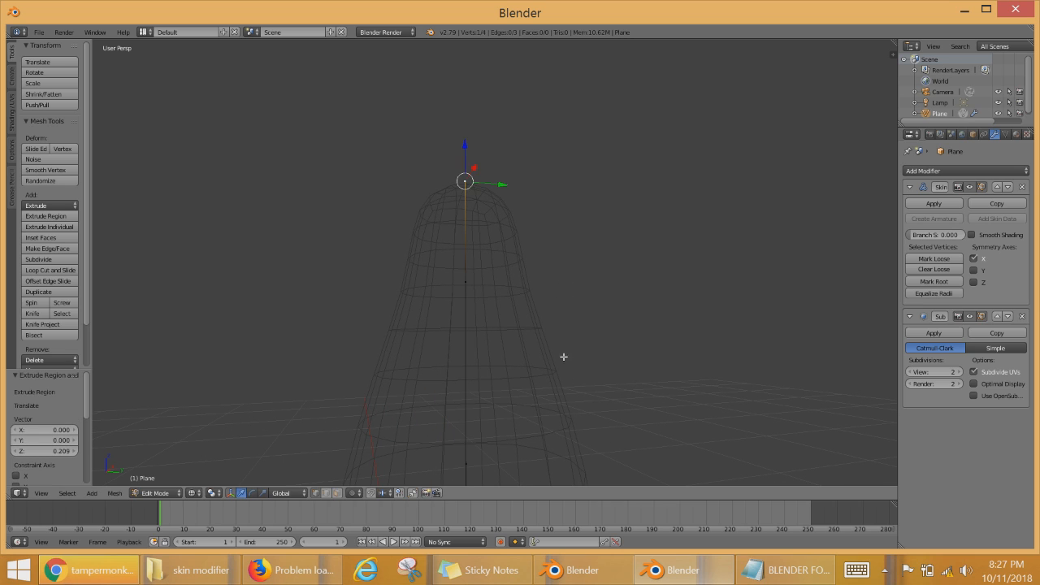
Step: Narrow the neck by scaling the skin at the vertex just below the top one by about 0.545
right_click(478, 278)
key(ctrl+a)
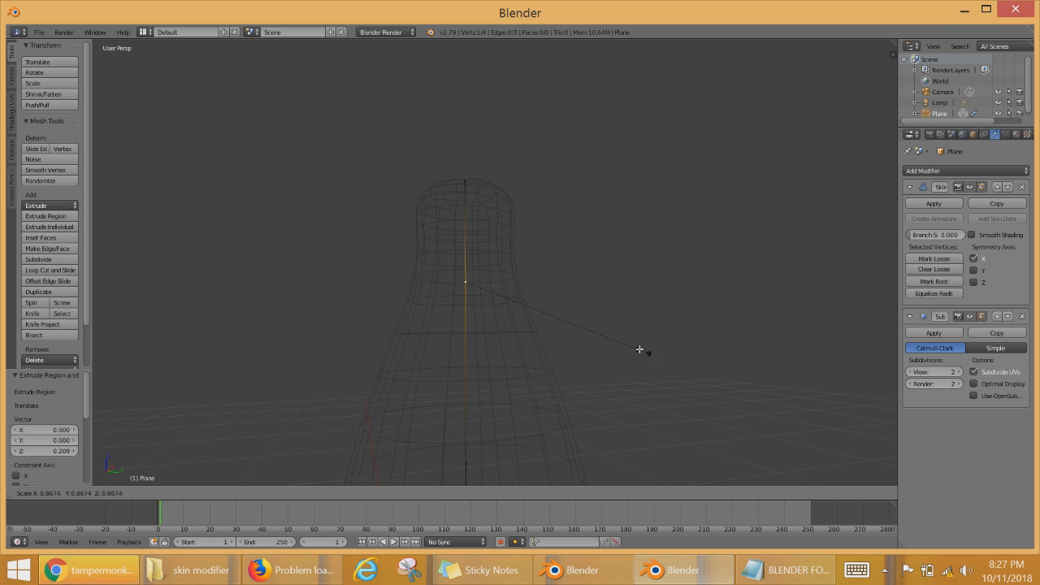
click(578, 329)
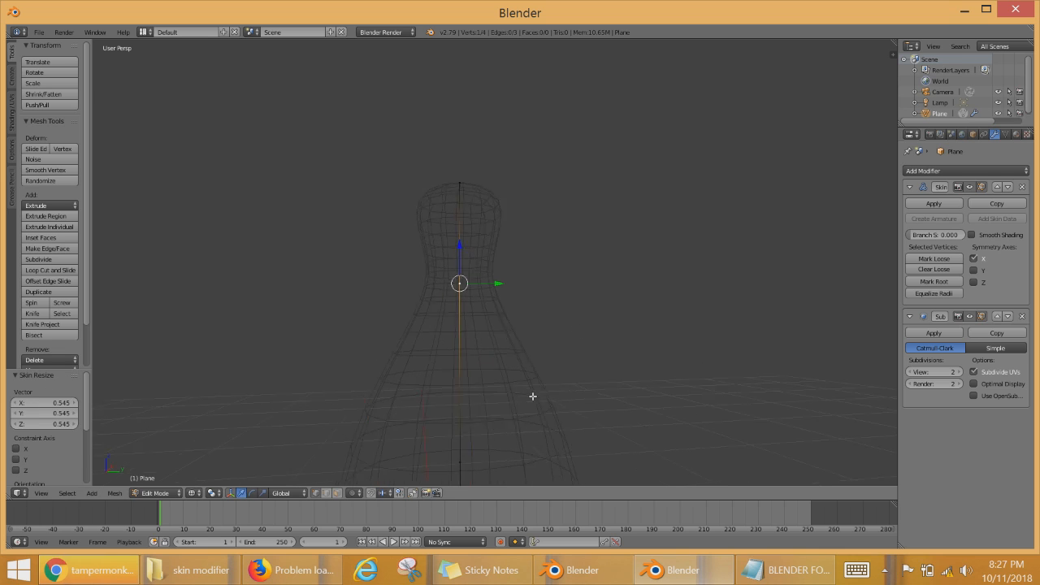
scroll(524, 395, down, 2)
middle_drag(501, 369, 515, 364)
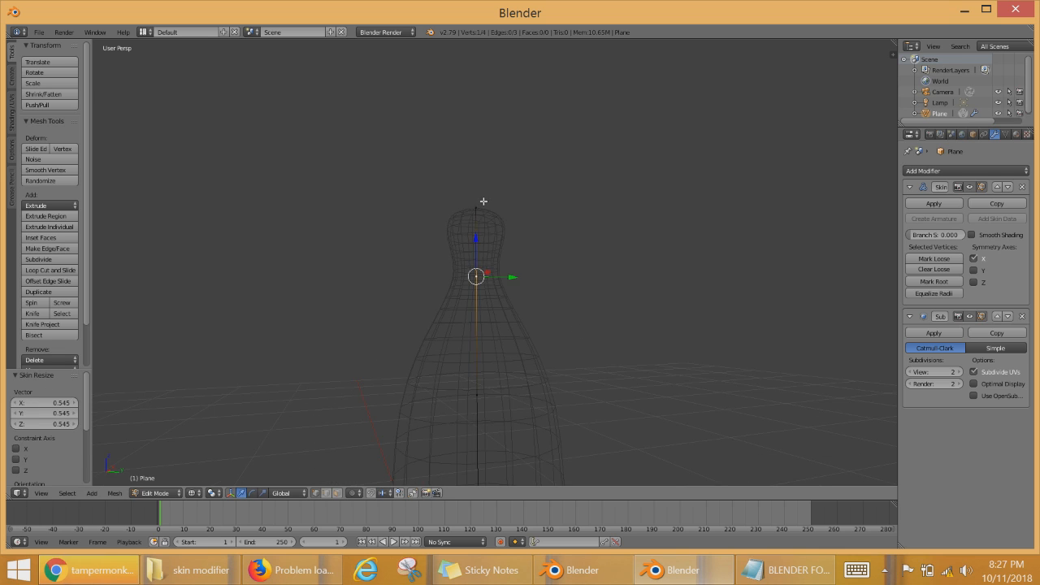
Step: Extrude the topmost vertex above the neck upward along the Z axis by about 0.285
right_click(484, 202)
shift+middle_drag(593, 260, 590, 356)
scroll(590, 358, up, 4)
middle_drag(465, 349, 529, 344)
key(e)
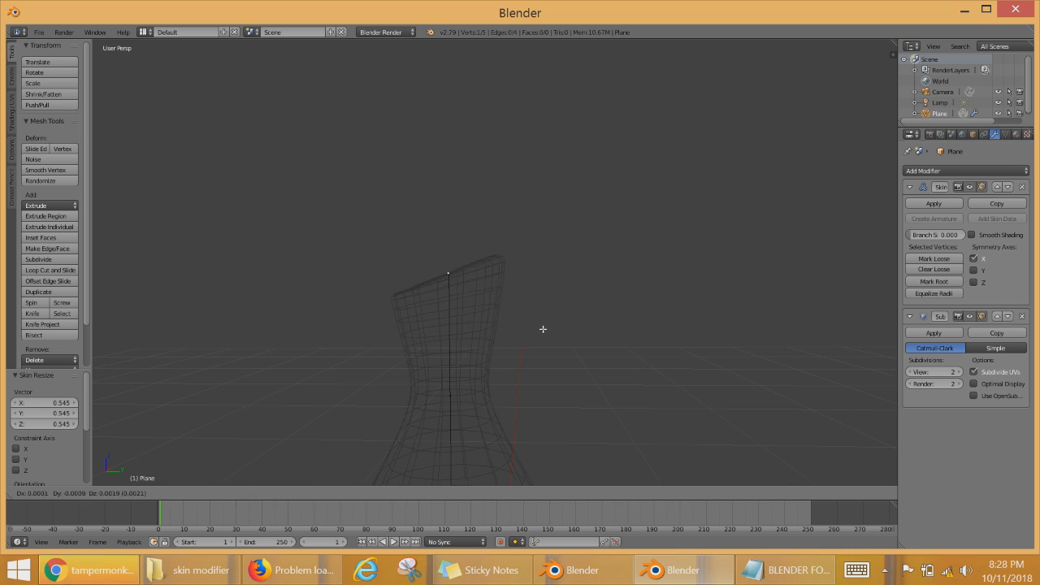
key(z)
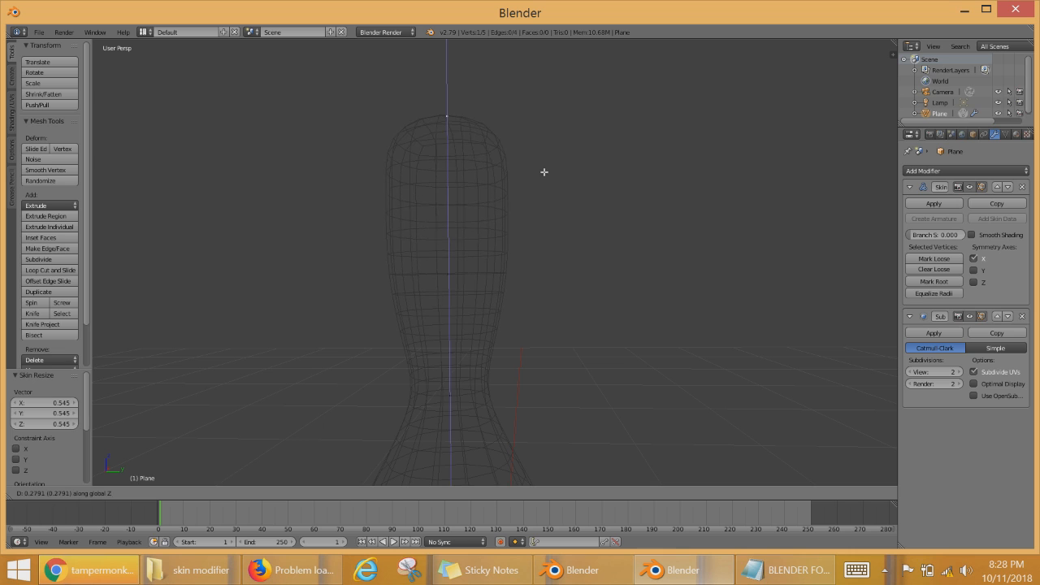
click(544, 171)
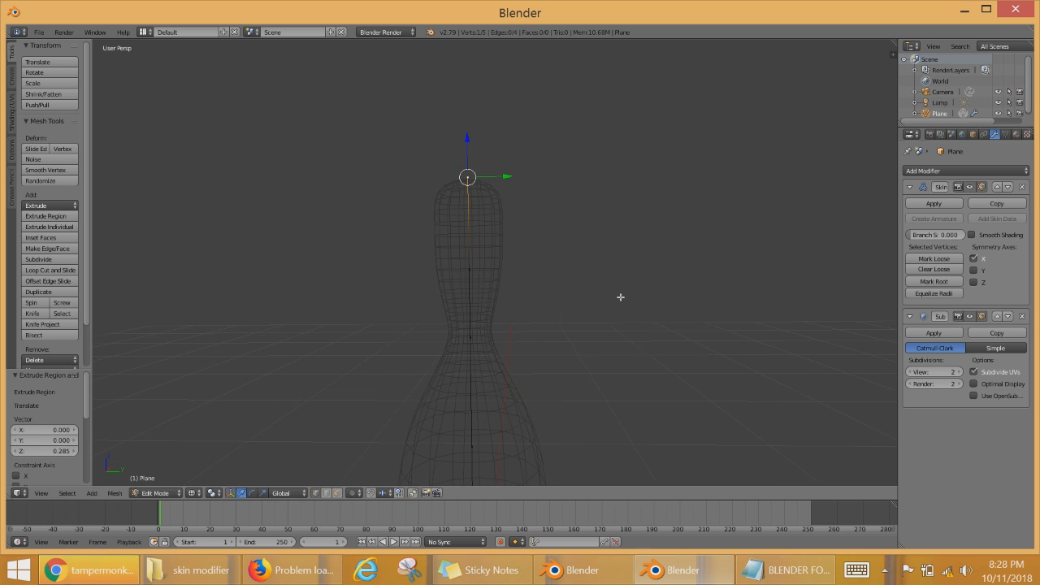
Step: Enlarge the skin at the head's top vertex by about 2.548 and raise that vertex along Z by about 0.137
key(ctrl+a)
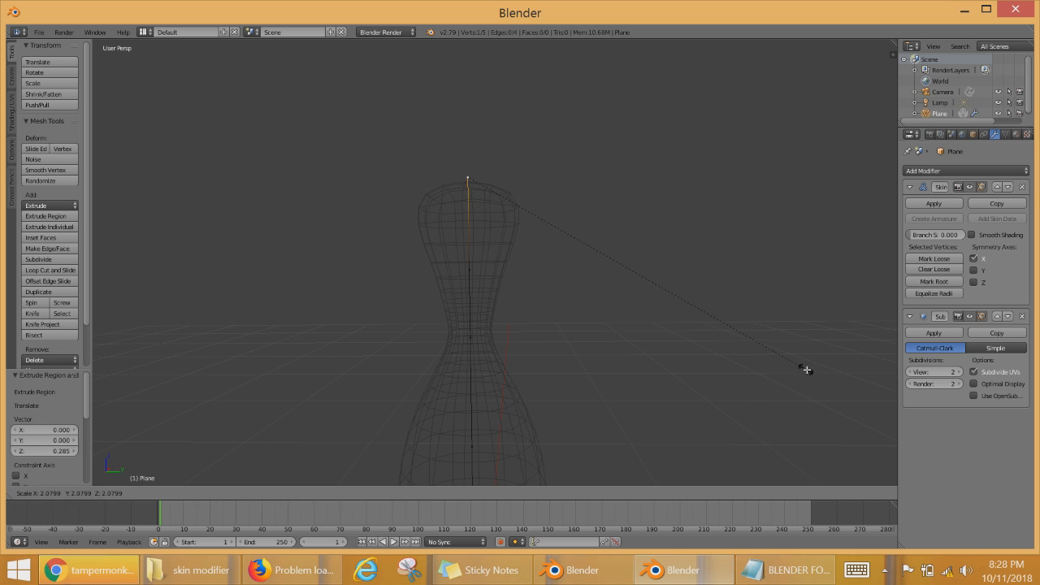
click(882, 410)
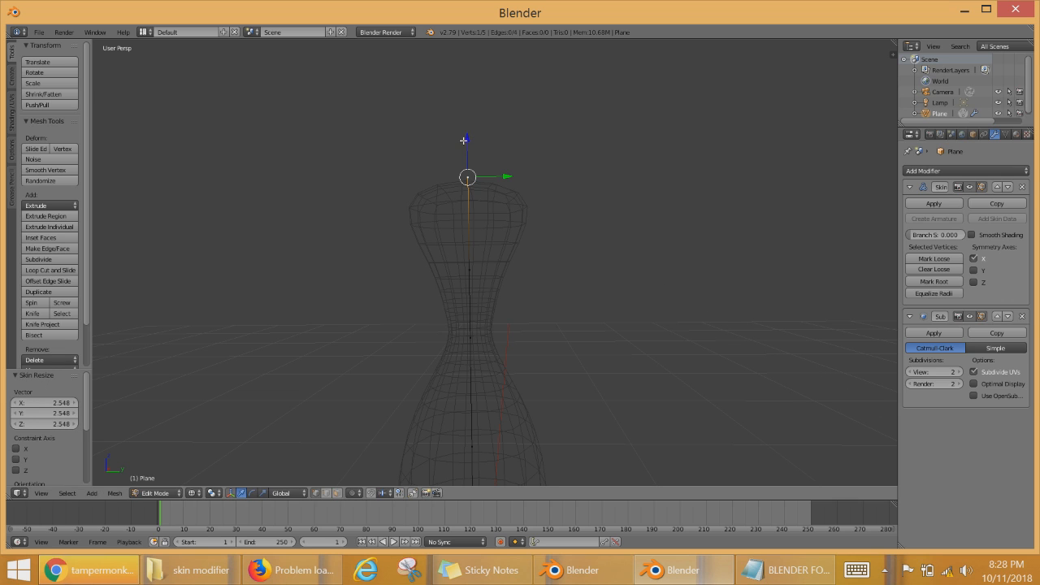
drag(463, 140, 469, 136)
drag(471, 96, 472, 96)
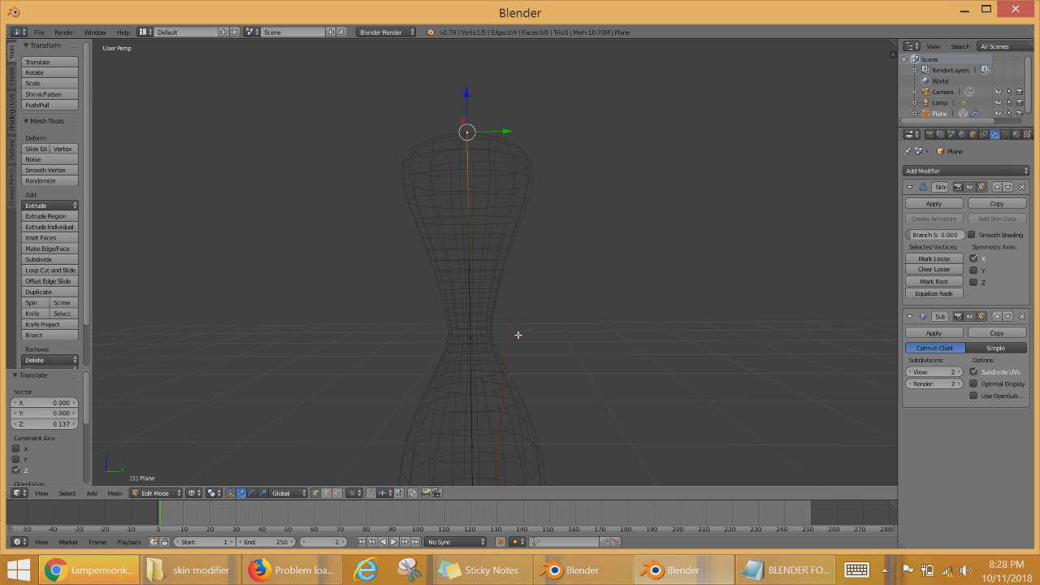
middle_drag(518, 337, 560, 320)
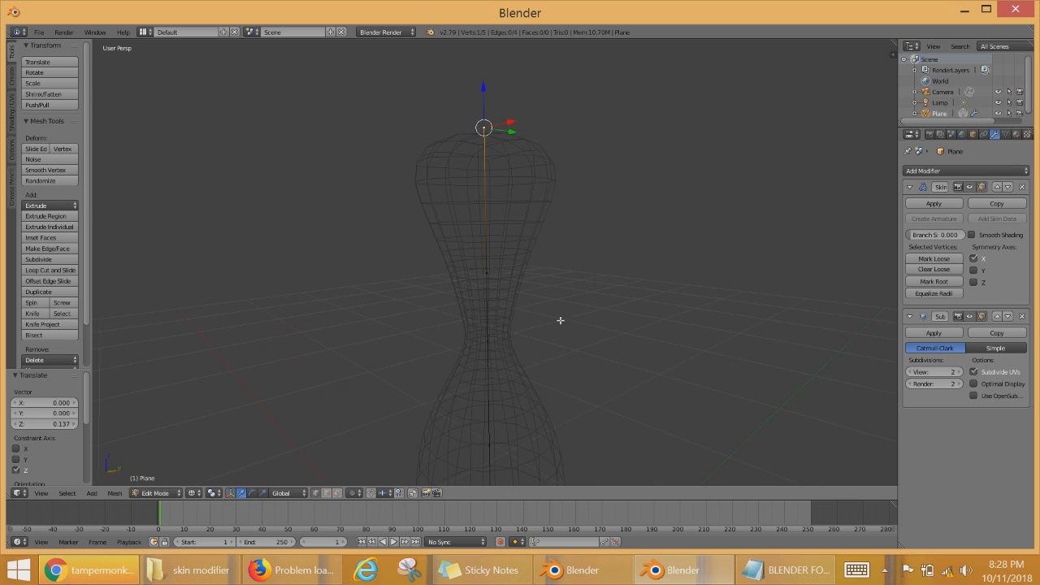
Step: Select the head's top vertex together with the one below it and subdivide the edge between them
shift+right_click(490, 278)
middle_drag(504, 284, 558, 336)
scroll(536, 292, up, 2)
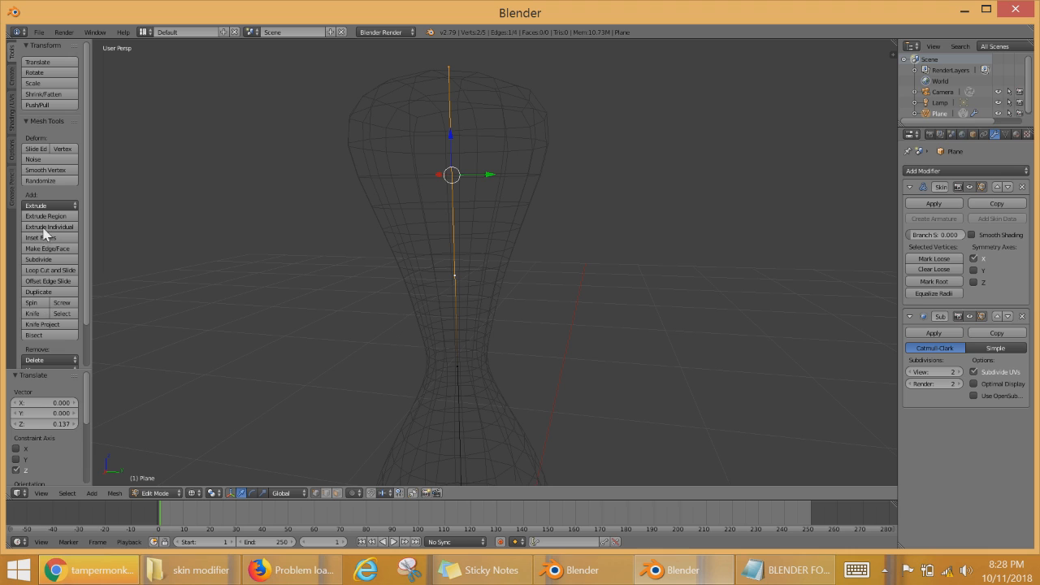
scroll(47, 268, down, 2)
scroll(67, 322, up, 2)
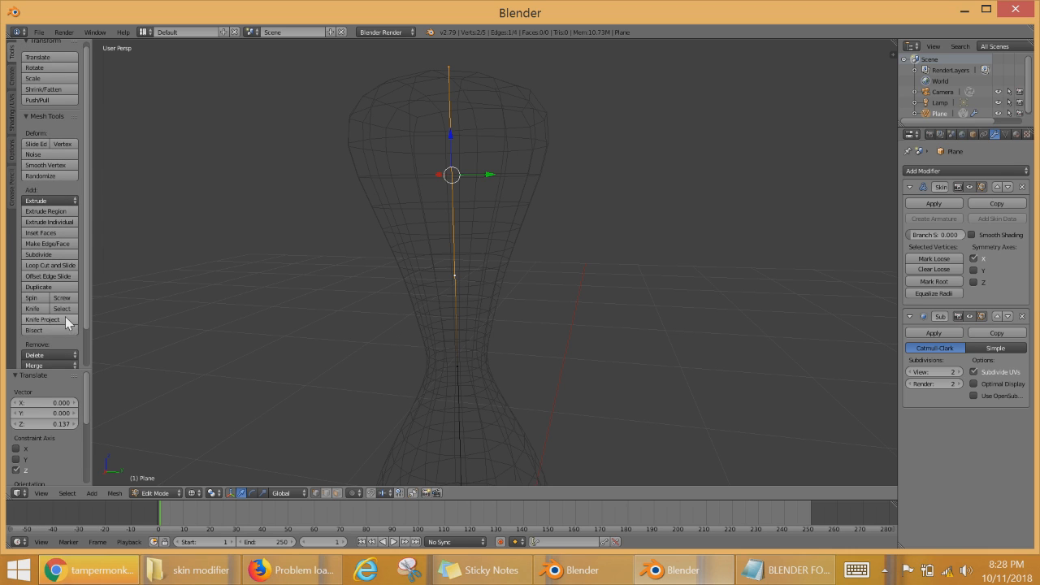
click(44, 254)
Step: Select the new middle vertex of the head and scale its skin by about 1.652
scroll(443, 192, up, 3)
right_click(414, 93)
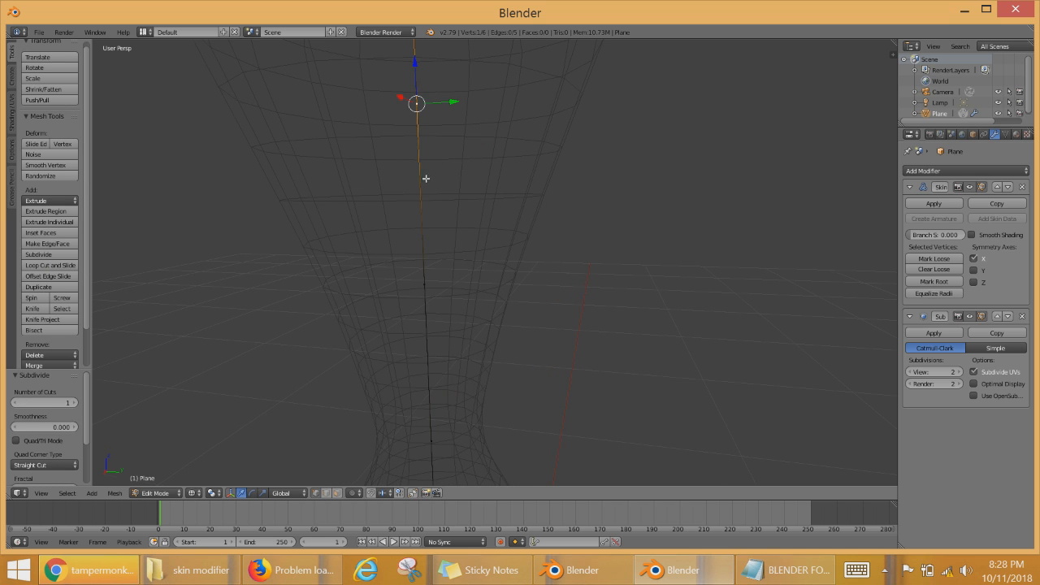
scroll(476, 212, down, 3)
scroll(515, 218, up, 3)
scroll(485, 234, down, 3)
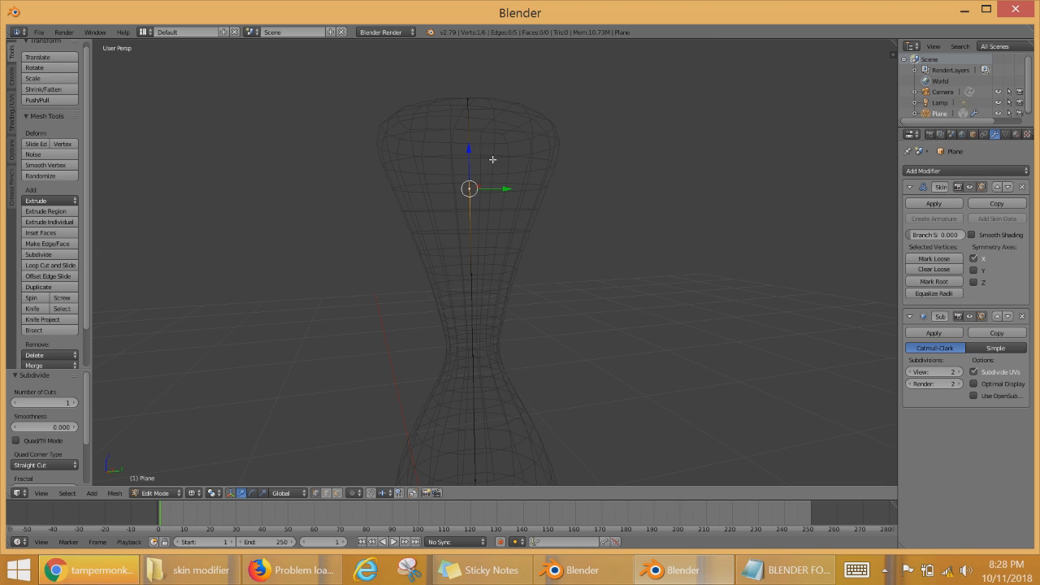
right_click(471, 92)
right_click(473, 201)
key(ctrl+a)
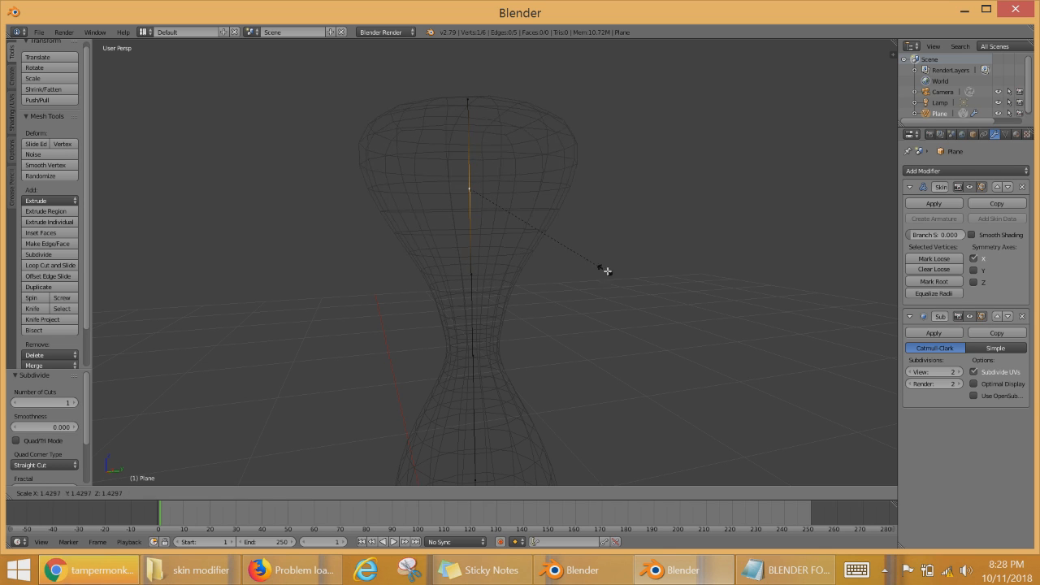
click(614, 291)
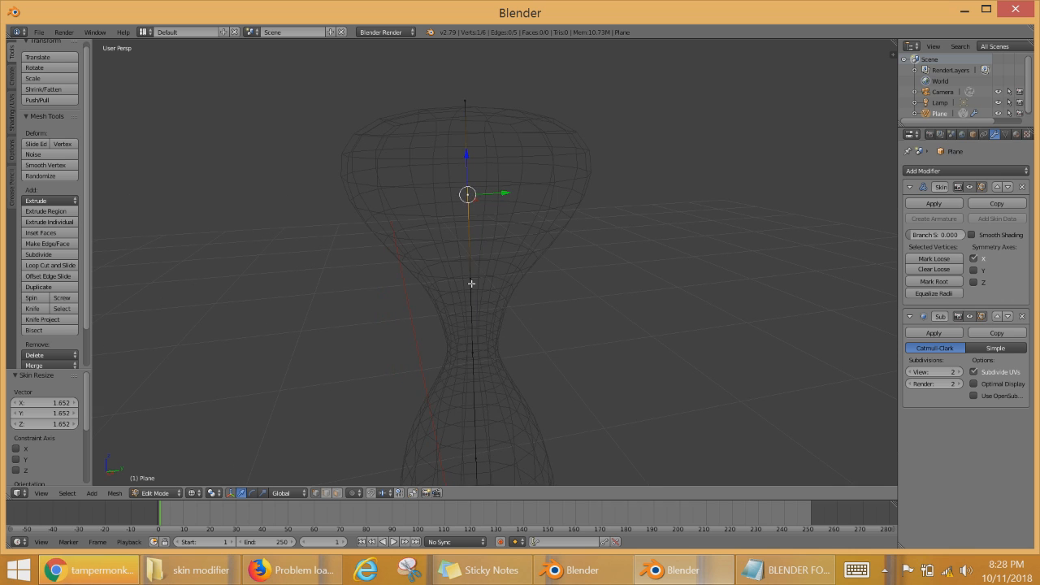
Step: Select the vertex at the base of the head and scale its skin by about 2.883
middle_drag(471, 283, 553, 288)
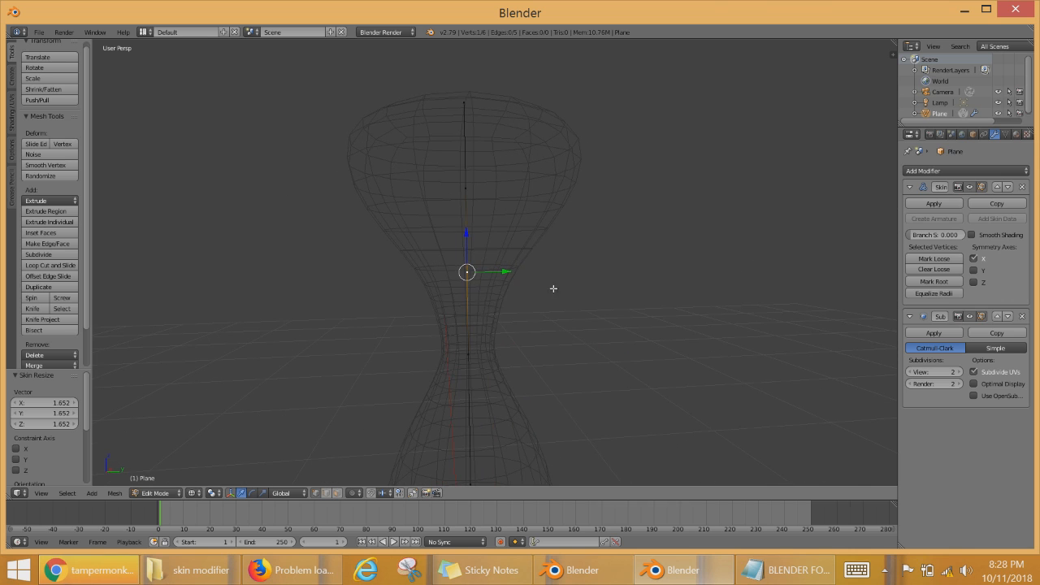
key(ctrl+a)
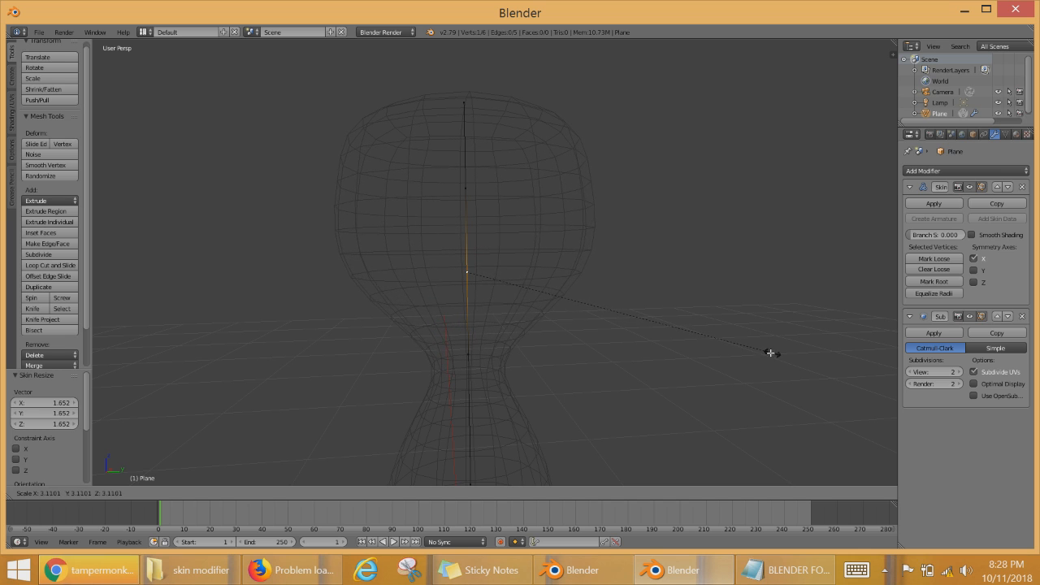
click(747, 348)
Step: Subdivide the edge between the head's base vertex and the neck vertex with one cut
scroll(446, 391, up, 4)
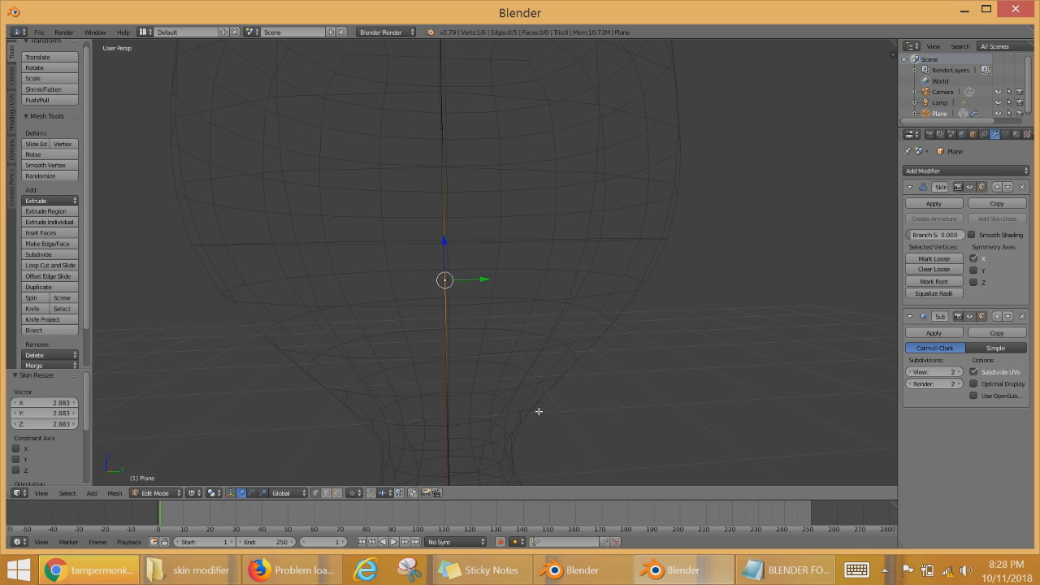
shift+middle_drag(538, 411, 543, 326)
scroll(540, 325, down, 3)
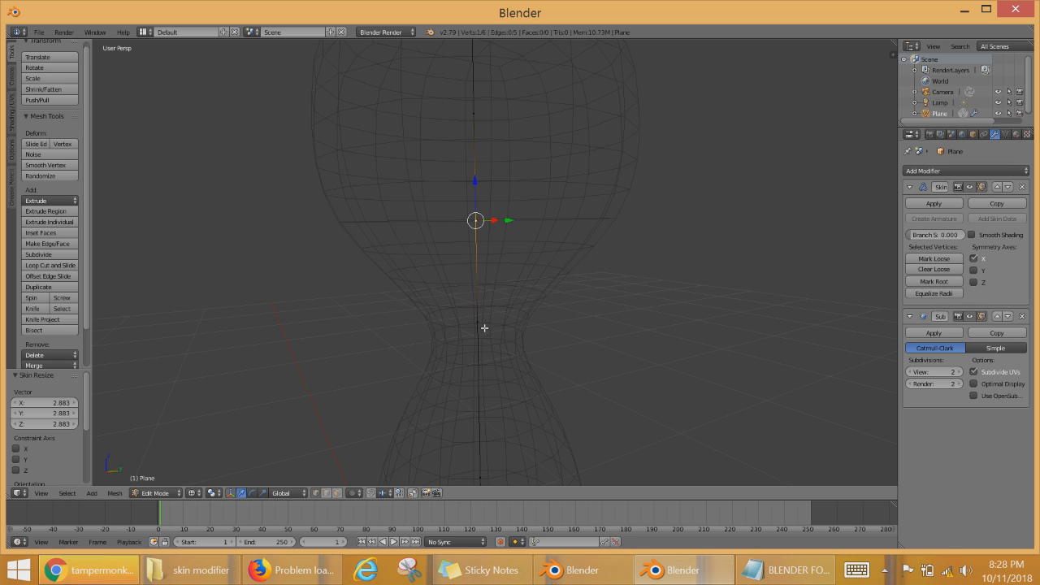
shift+right_click(480, 321)
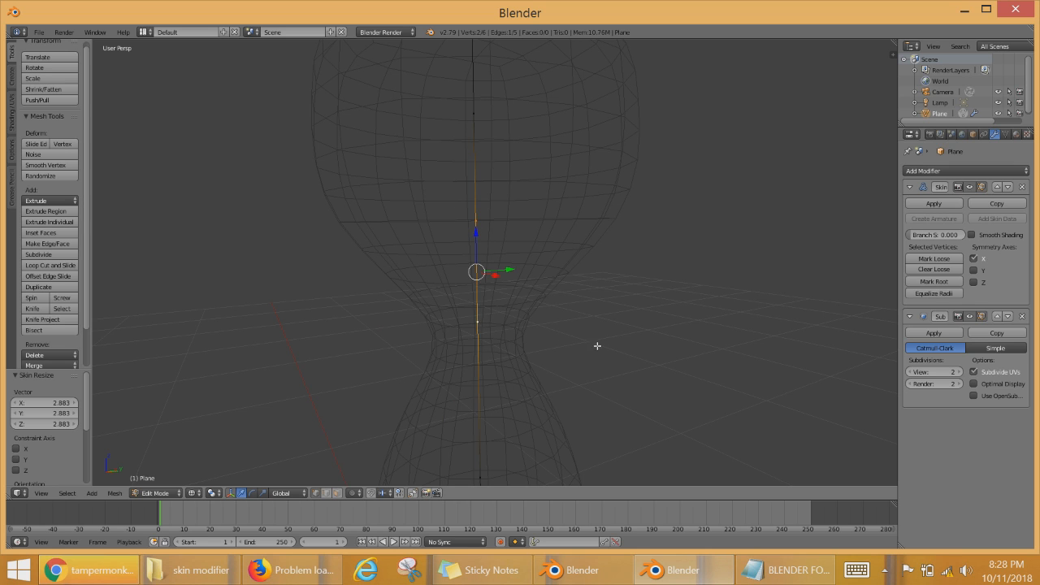
middle_drag(597, 346, 531, 342)
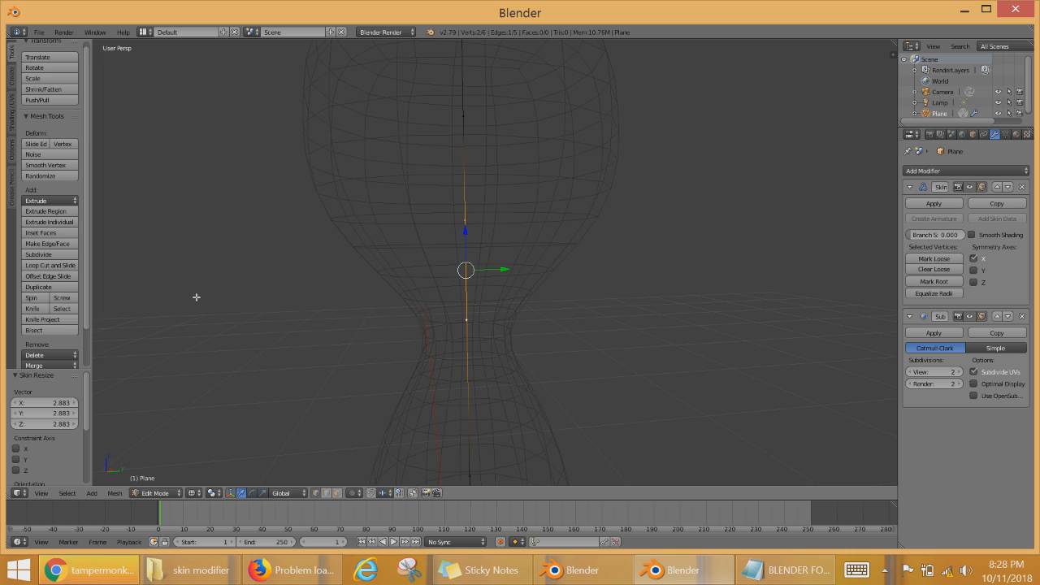
click(56, 257)
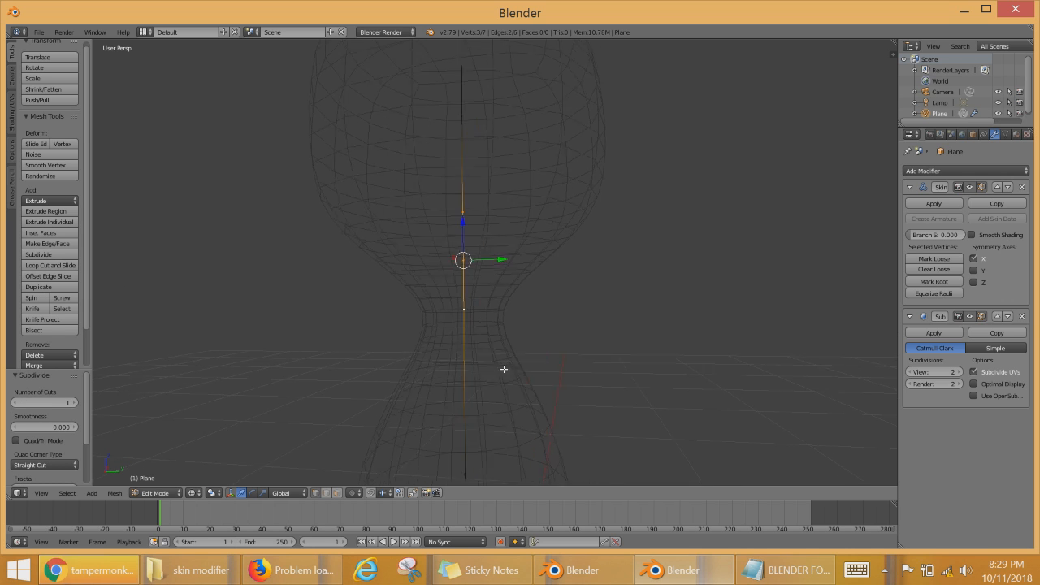
Step: Select the neck vertex and the torso vertex below it, and subdivide the edge between them with one cut
shift+middle_drag(504, 365, 607, 353)
right_click(571, 309)
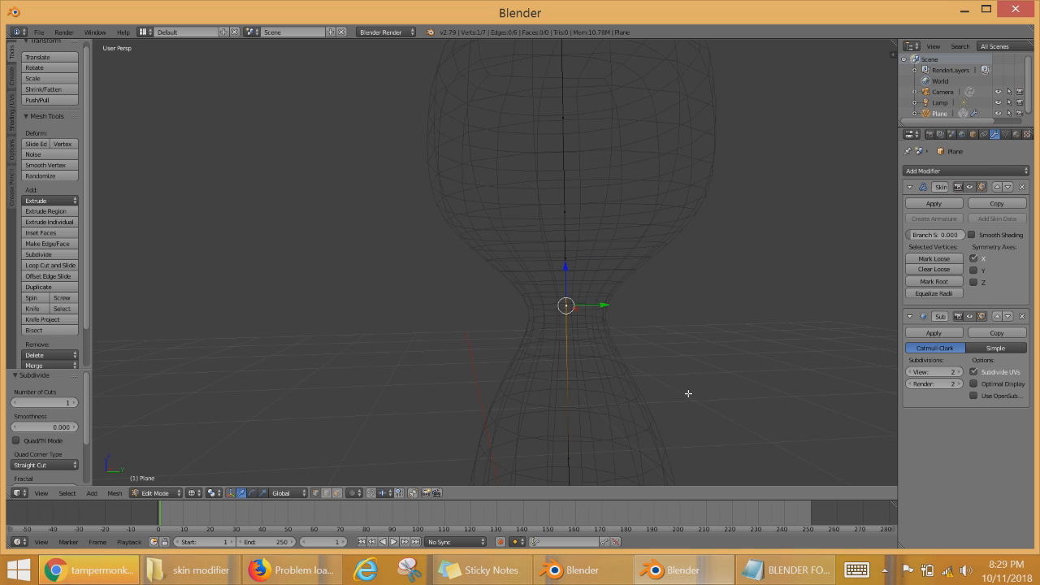
scroll(688, 393, down, 5)
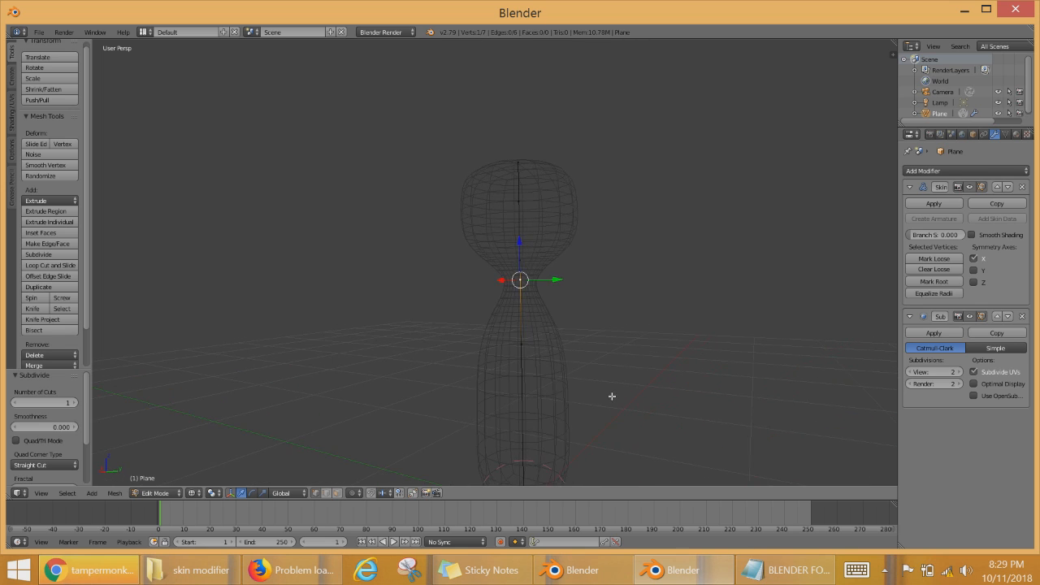
shift+middle_drag(612, 396, 604, 350)
right_click(522, 293)
shift+right_click(512, 228)
scroll(639, 312, up, 3)
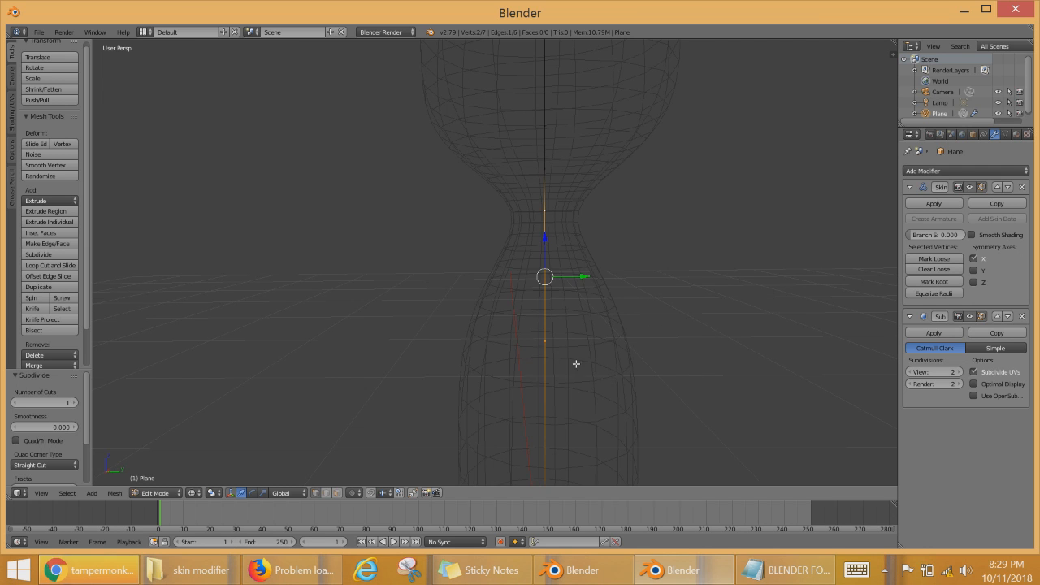
middle_drag(576, 364, 584, 374)
right_click(547, 213)
middle_drag(605, 338, 574, 367)
shift+right_click(549, 347)
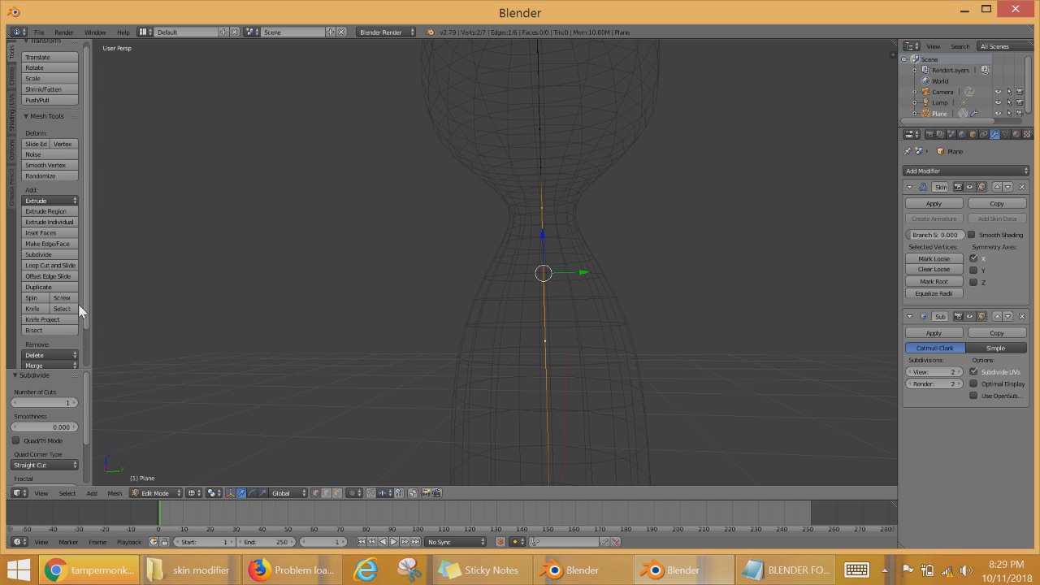
click(57, 257)
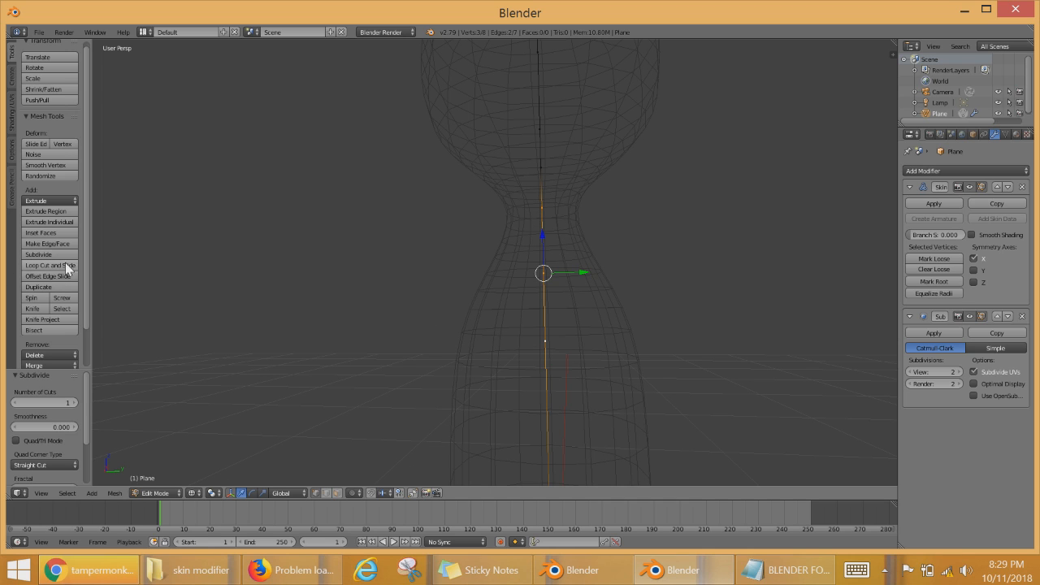
Step: Select the new vertex in the upper torso and try to extrude it sideways
right_click(549, 275)
scroll(656, 299, up, 1)
scroll(685, 313, down, 2)
key(e)
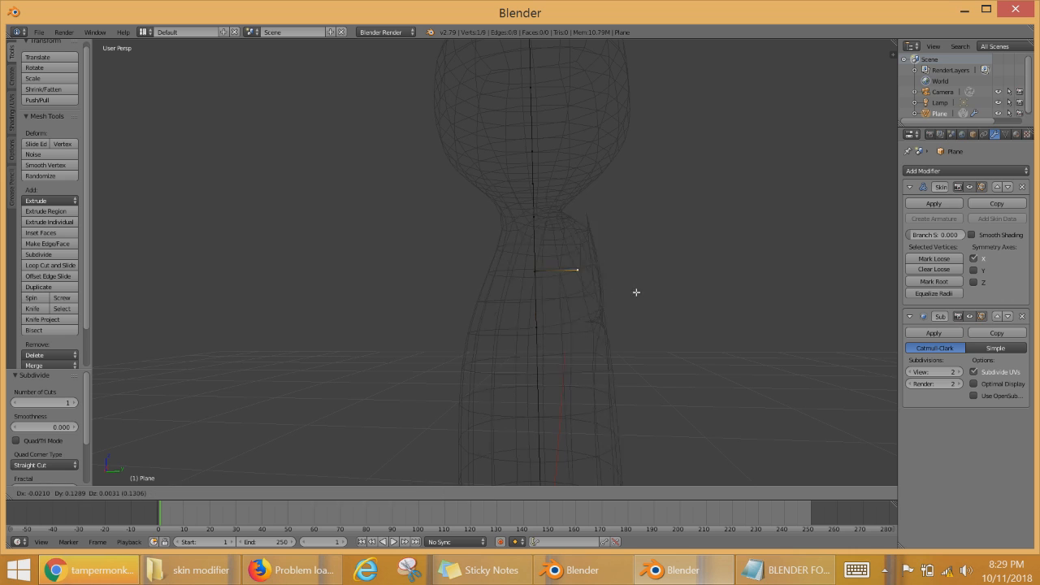
right_click(751, 296)
key(e)
right_click(756, 300)
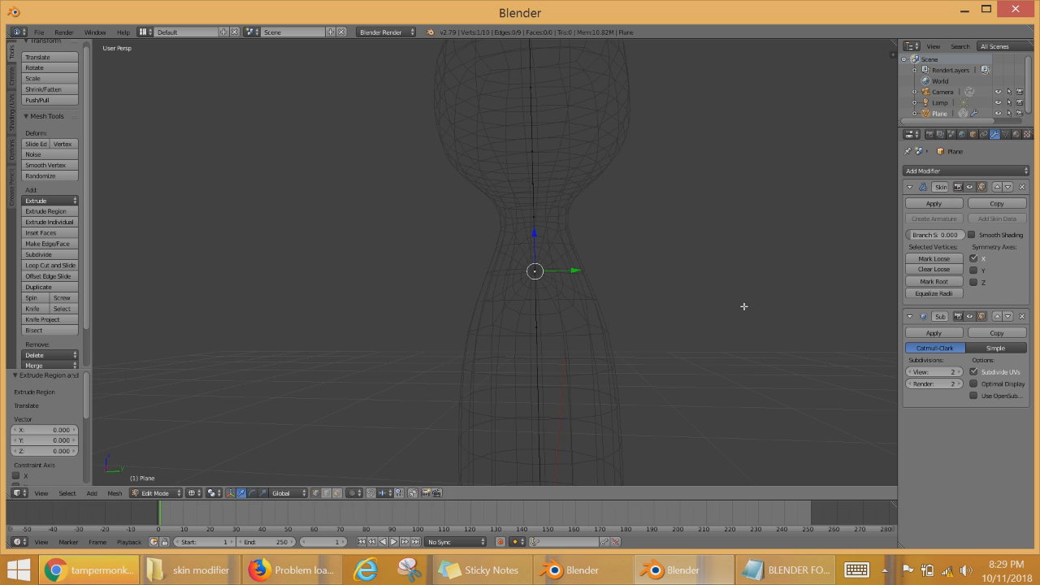
Step: Undo the stray extrusion and extrude the upper torso vertex about 1.585 along Y to form an arm
key(ctrl+z)
key(e)
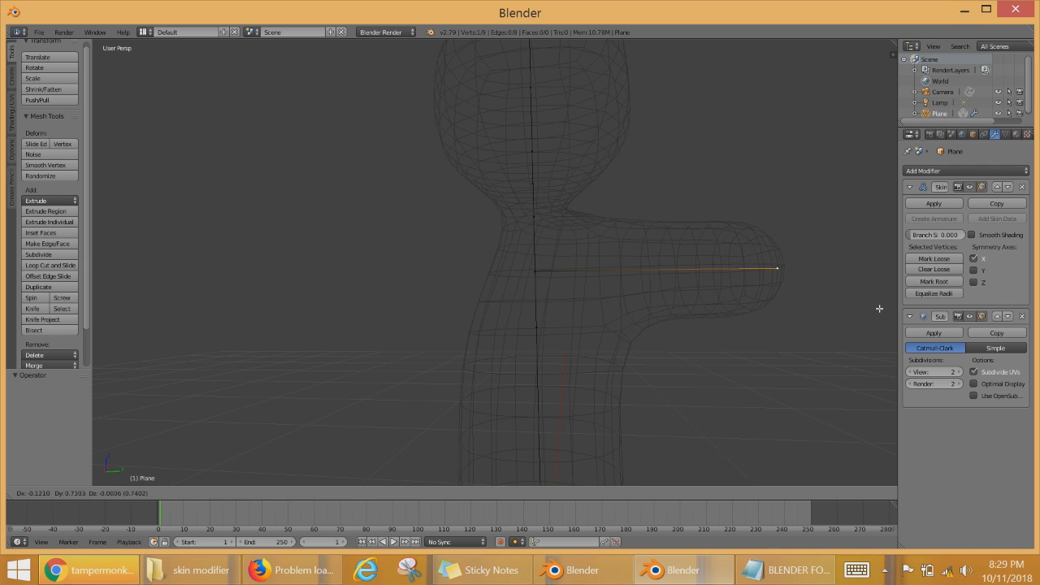
key(y)
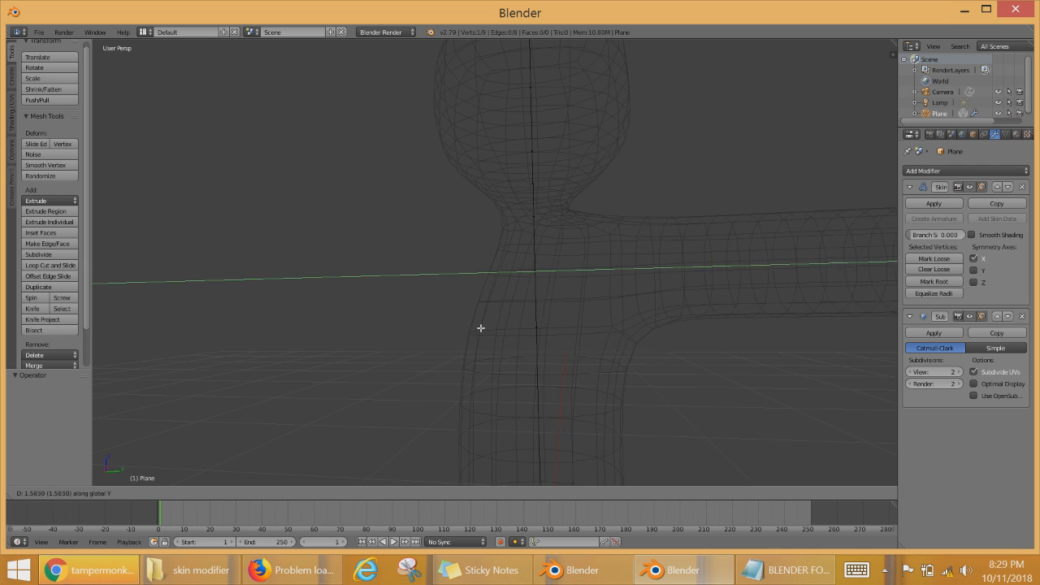
click(481, 328)
scroll(477, 397, down, 8)
scroll(484, 401, up, 4)
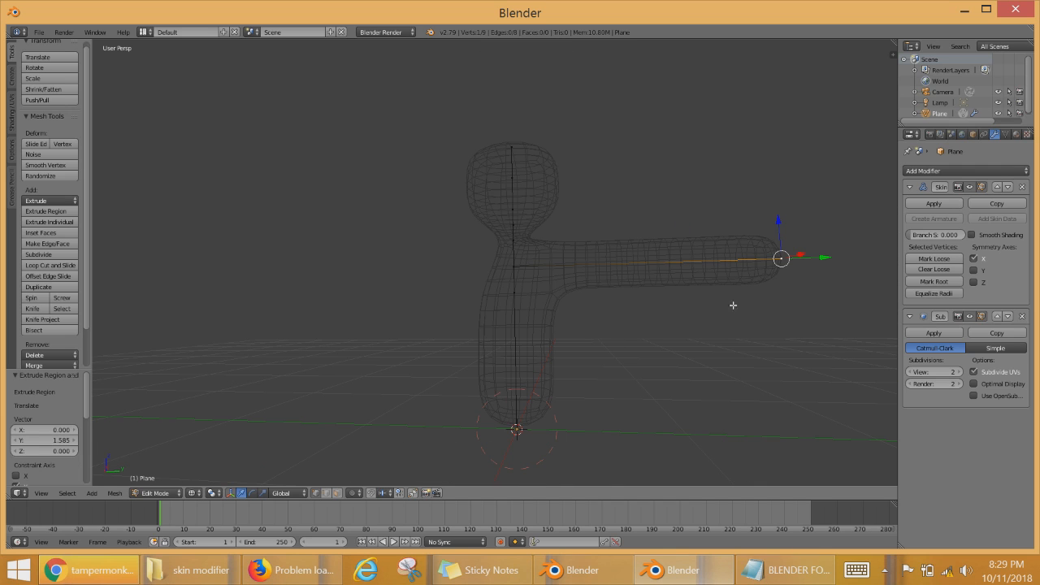
Step: Shorten the arm by moving its end vertex about -0.802 along Y
key(g)
key(y)
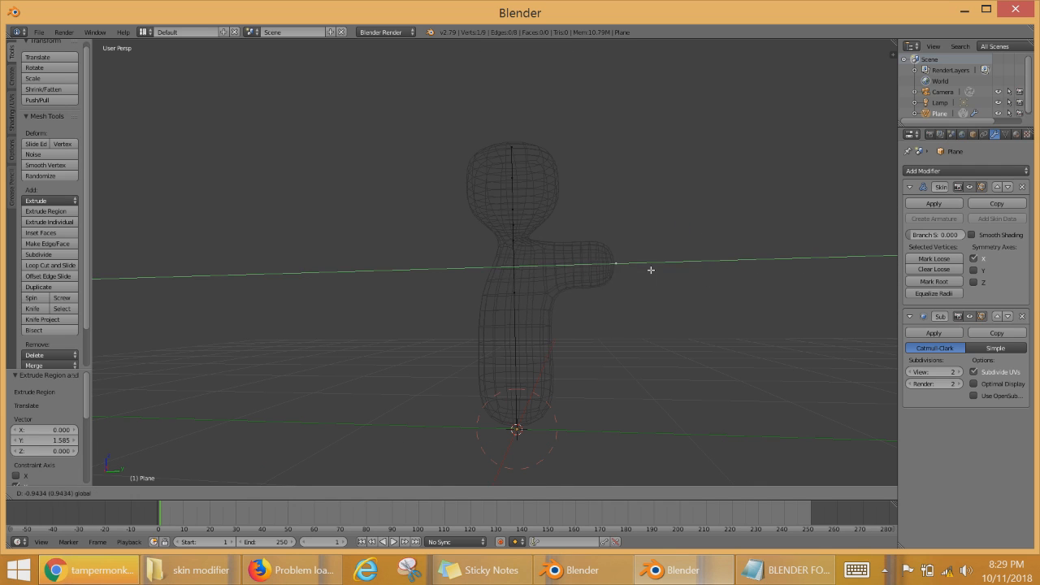
click(664, 321)
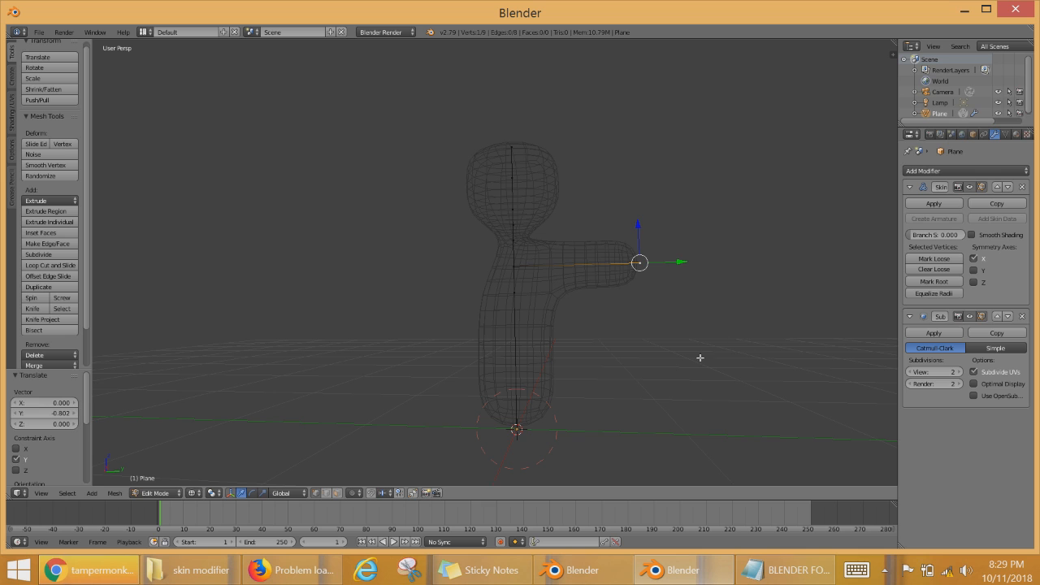
scroll(602, 287, up, 2)
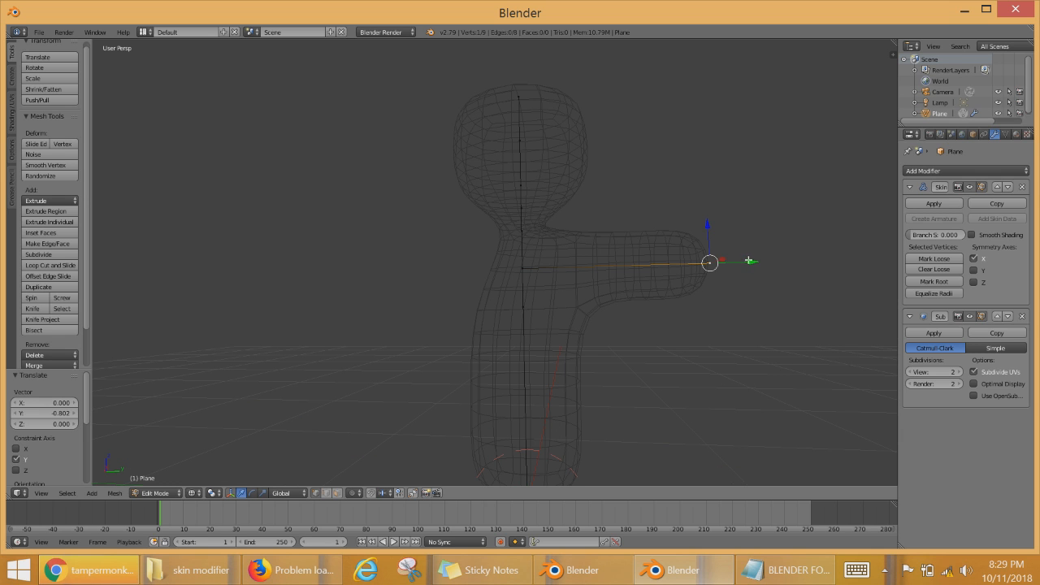
Step: Move the arm's end vertex further towards the torso along Y, by about -0.178 and another -0.045
key(g)
key(y)
click(704, 275)
shift+middle_drag(686, 251, 546, 223)
scroll(546, 222, up, 2)
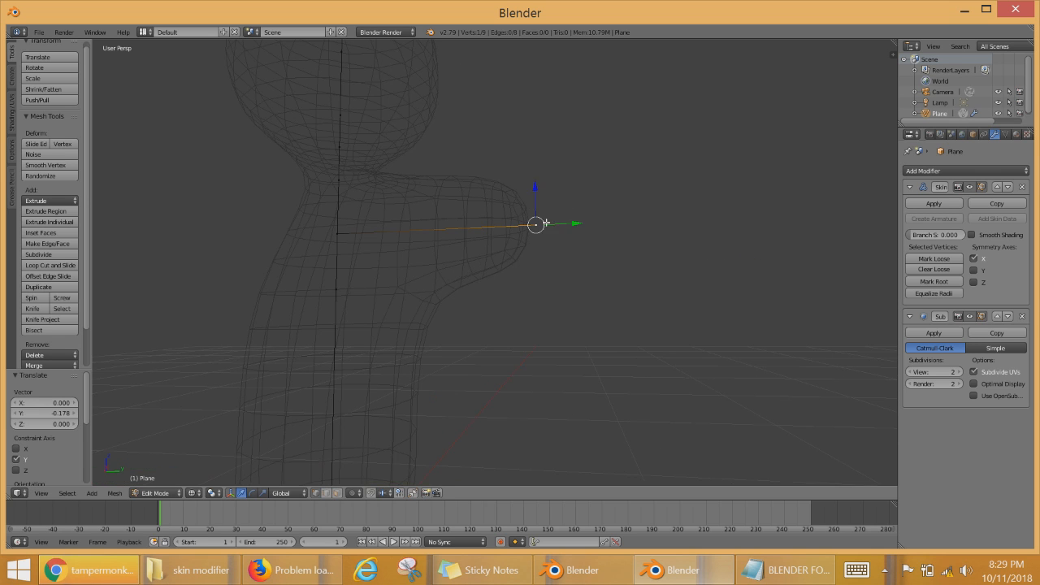
key(g)
key(y)
click(544, 223)
Step: Try to lower the arm's end vertex slightly along Z, and undo the move
key(g)
key(z)
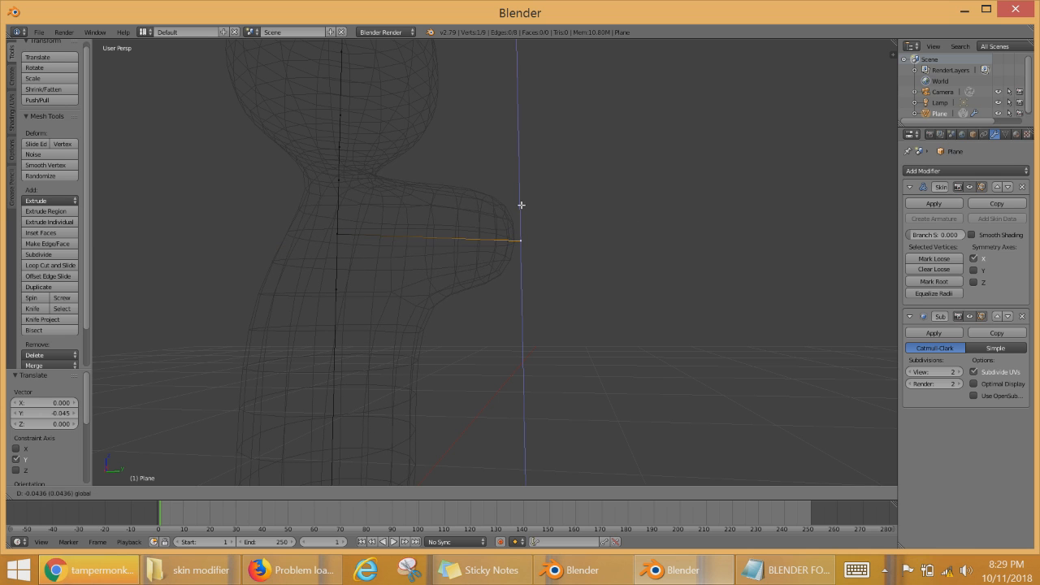
click(520, 210)
key(ctrl+z)
Step: Switch to Object Mode and add a Mirror modifier to the body mesh
scroll(557, 349, down, 7)
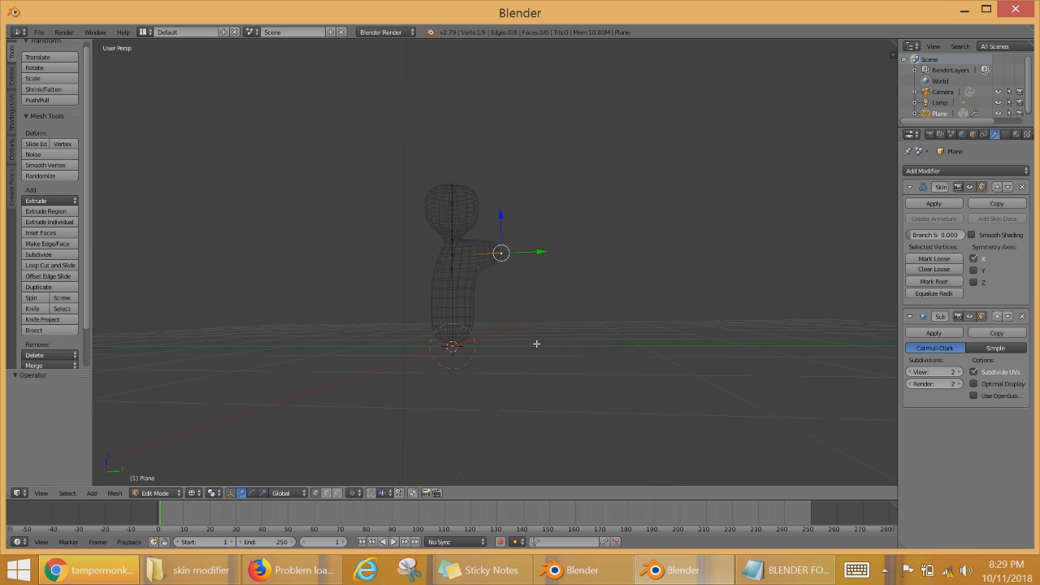
middle_drag(536, 344, 573, 325)
scroll(445, 356, up, 4)
key(Tab)
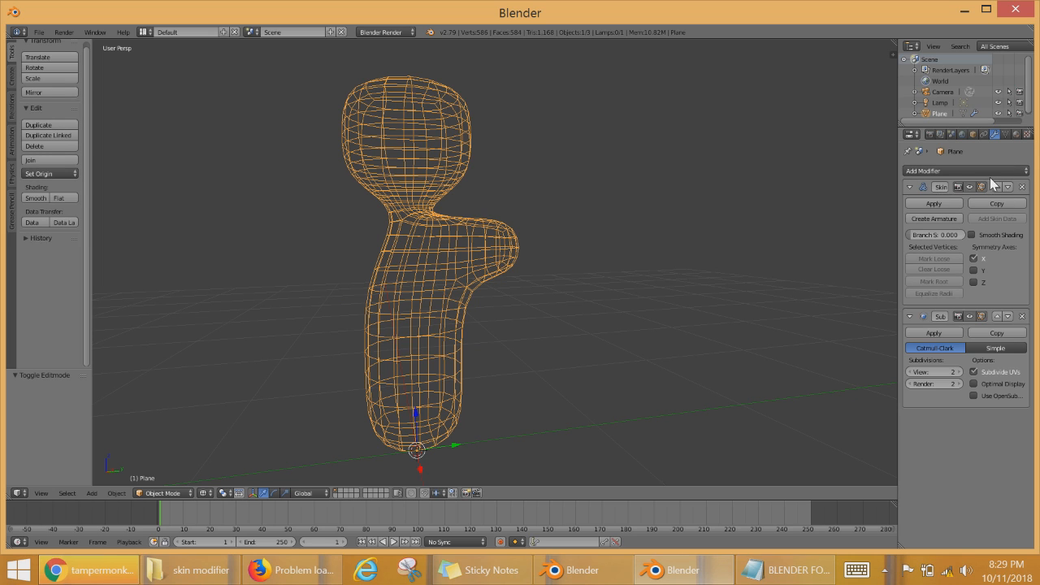
click(947, 170)
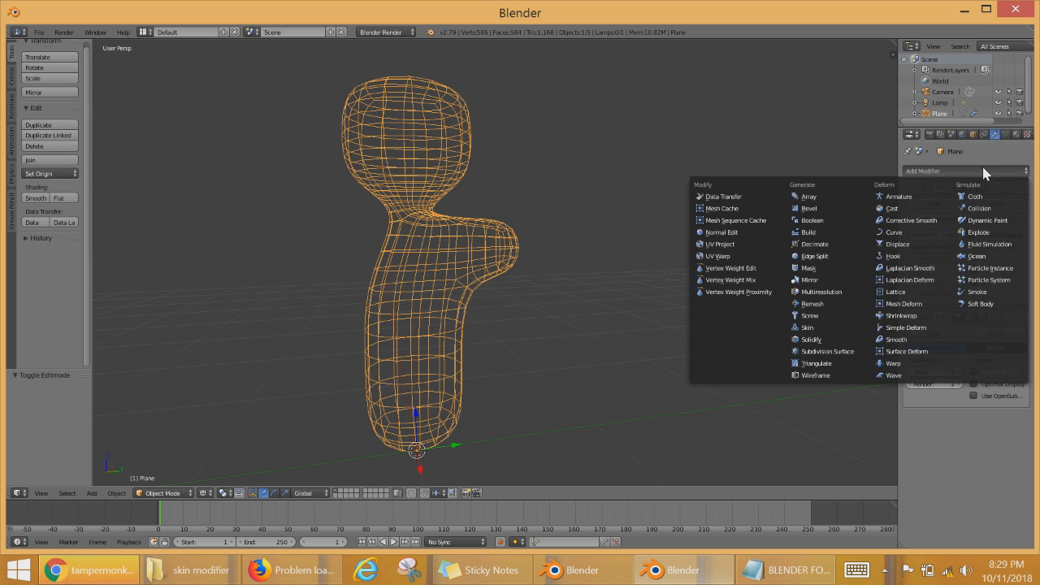
click(810, 280)
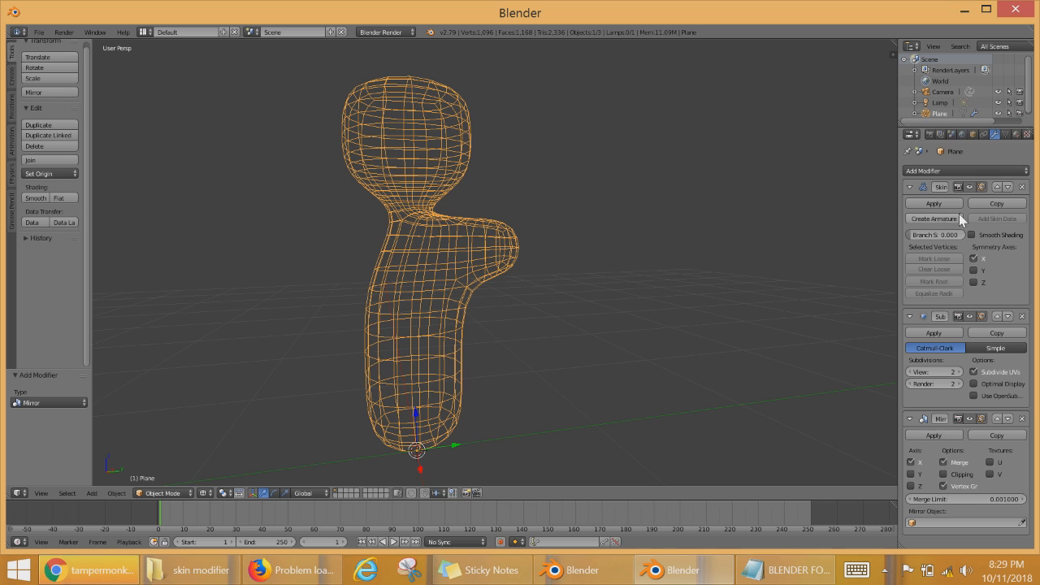
Step: Turn off all symmetry axes, X, Y and Z, in the Skin modifier
click(973, 270)
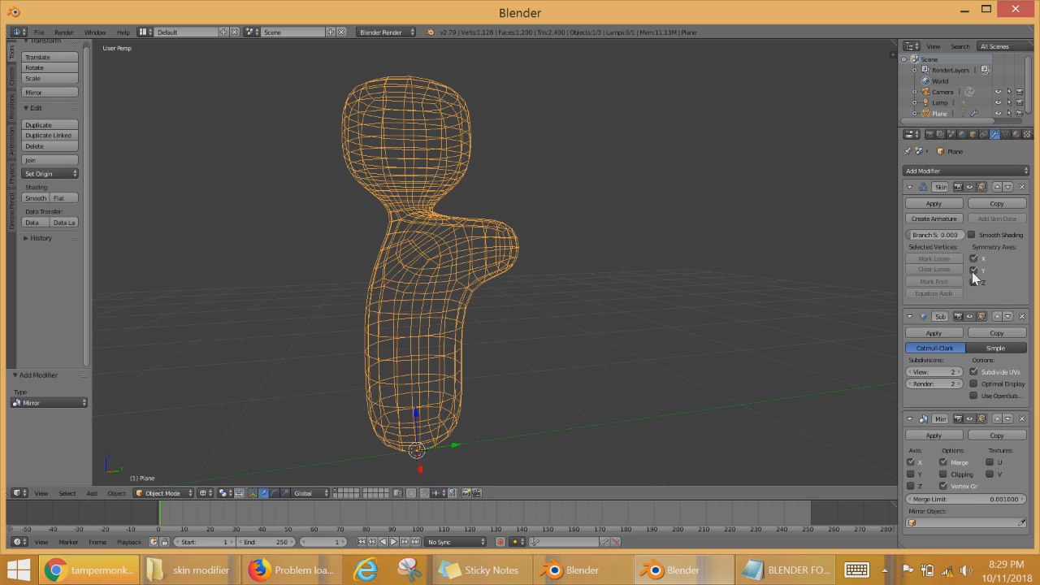
click(974, 270)
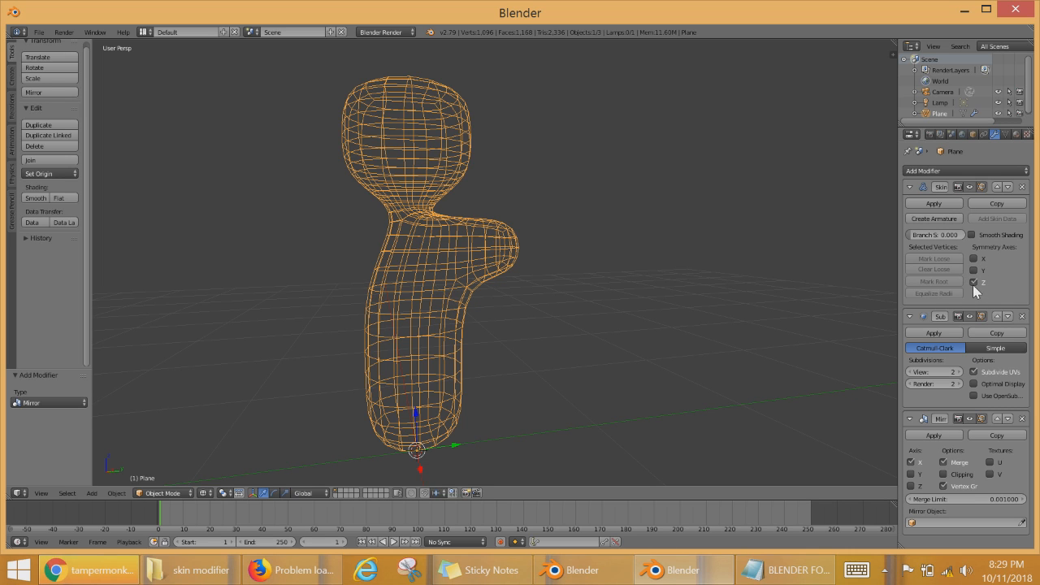
scroll(667, 344, up, 4)
middle_drag(666, 345, 591, 345)
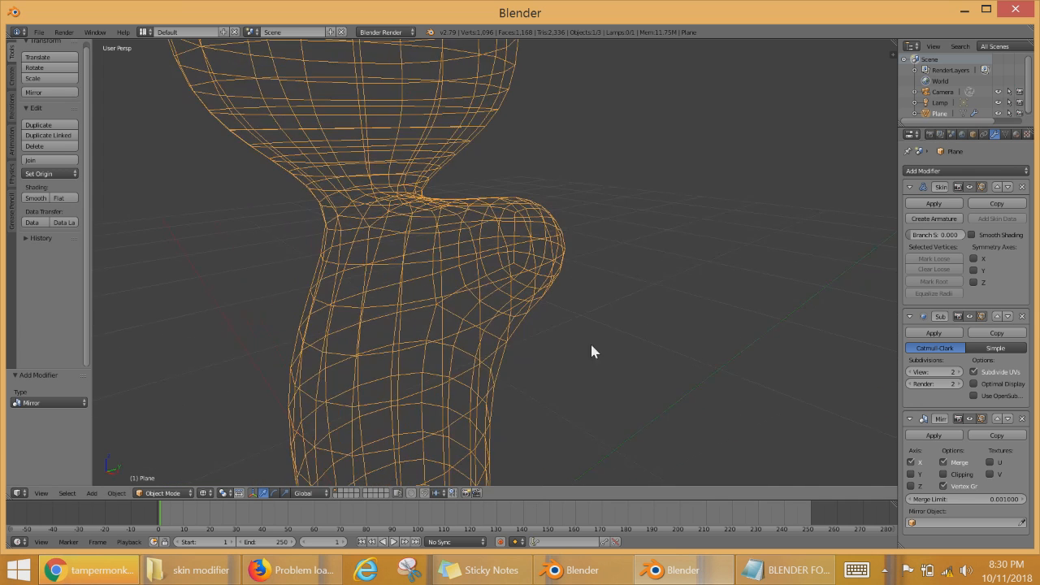
scroll(591, 345, down, 4)
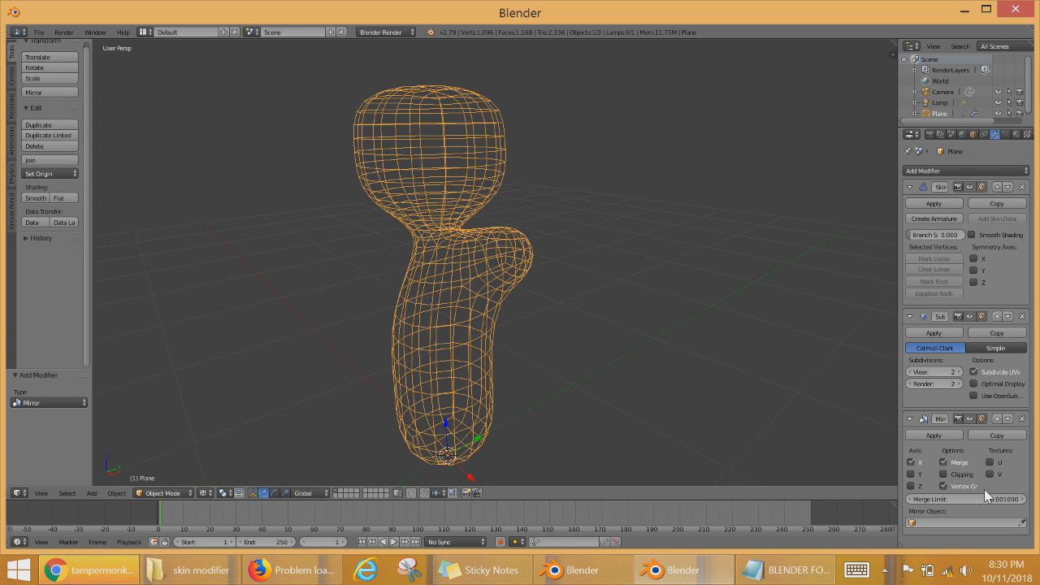
Step: Move the Mirror modifier to the start of the modifier stack, ahead of Skin and Subdivision Surface
click(997, 418)
click(997, 420)
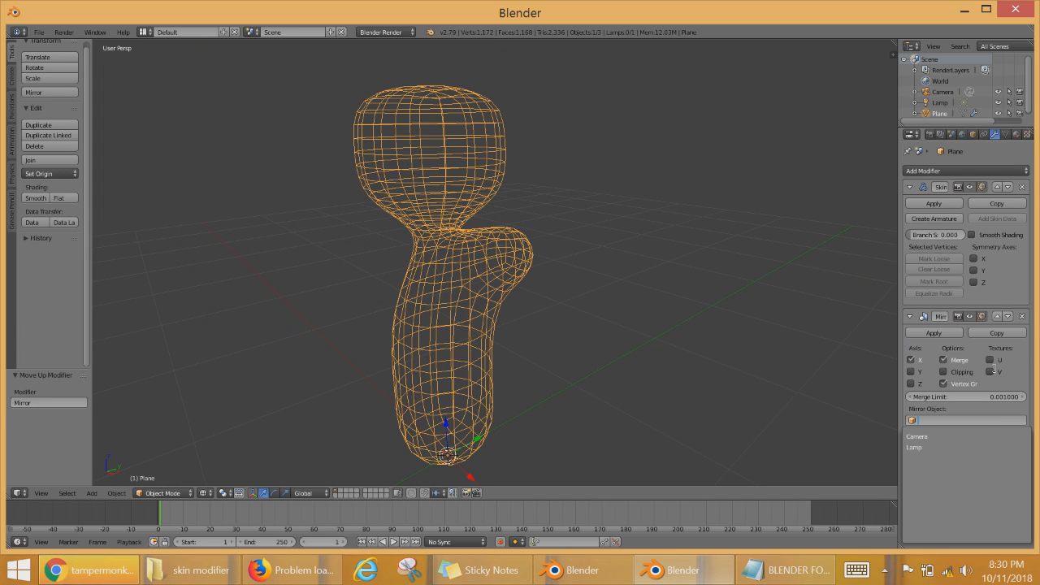
click(997, 316)
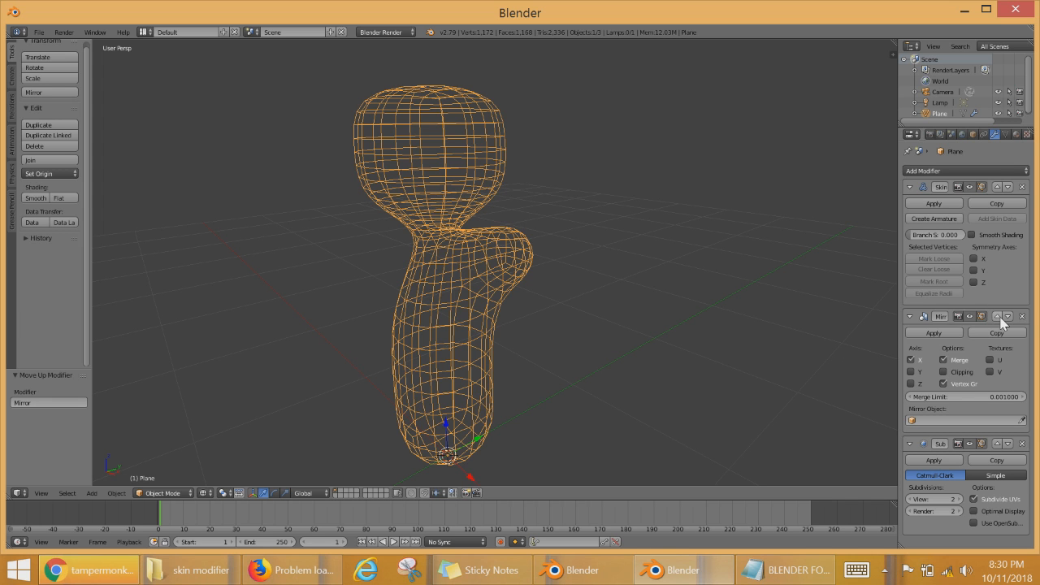
click(997, 316)
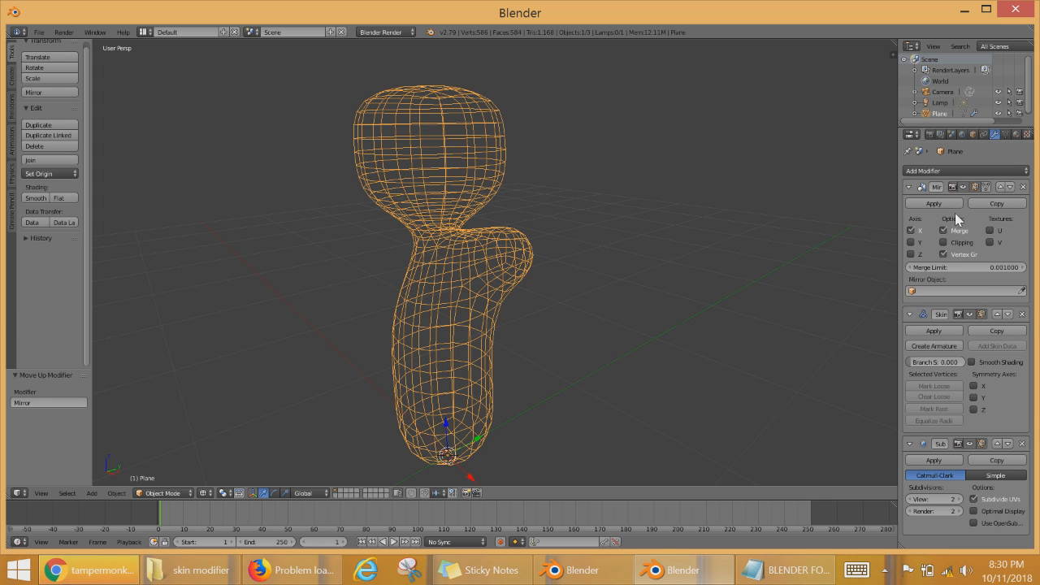
Step: Set the Mirror modifier to mirror across Y only, with X disabled, and check both arms
middle_drag(382, 329, 443, 357)
click(910, 243)
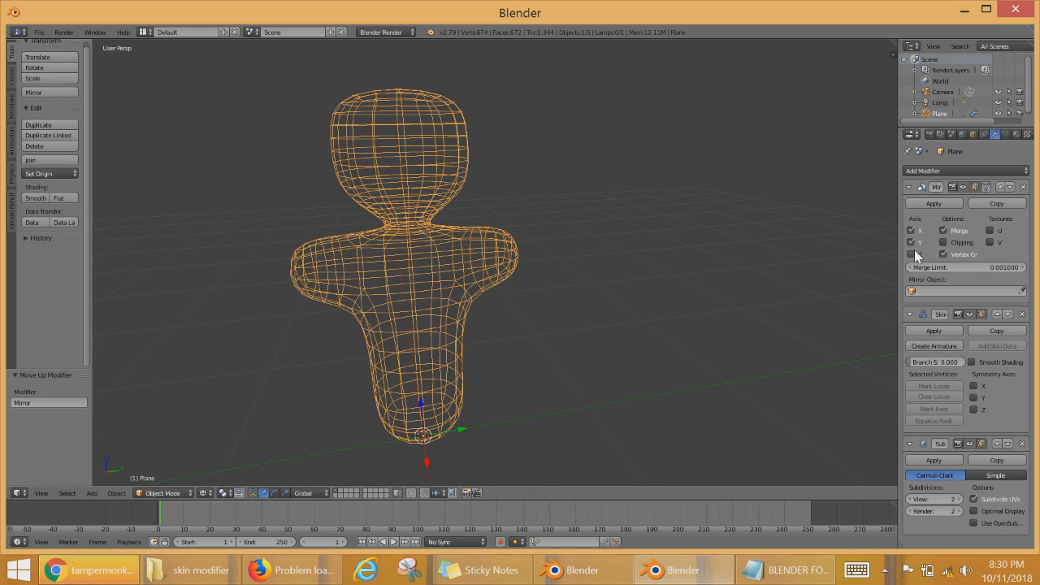
click(911, 231)
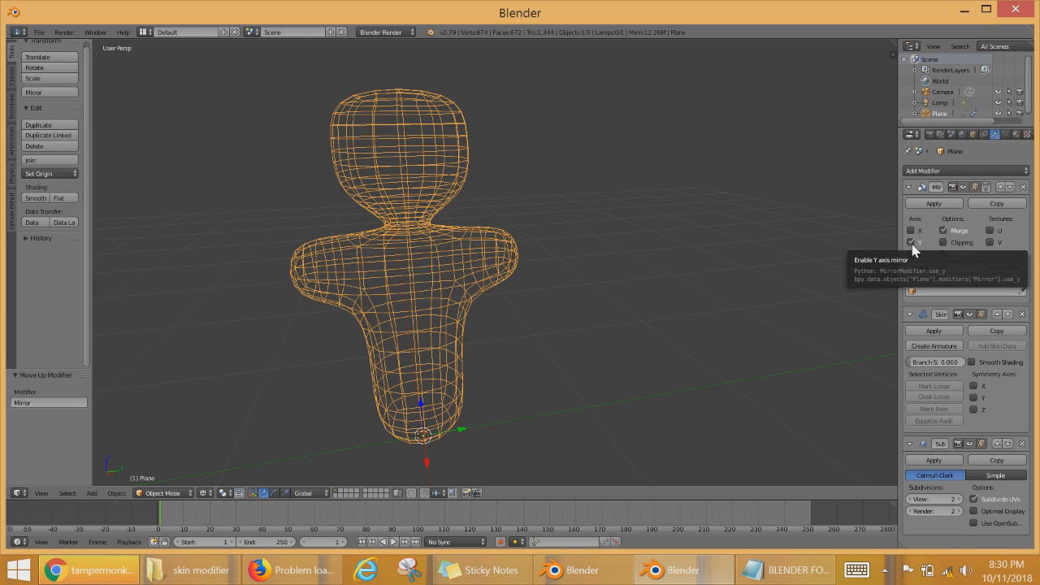
scroll(444, 340, up, 3)
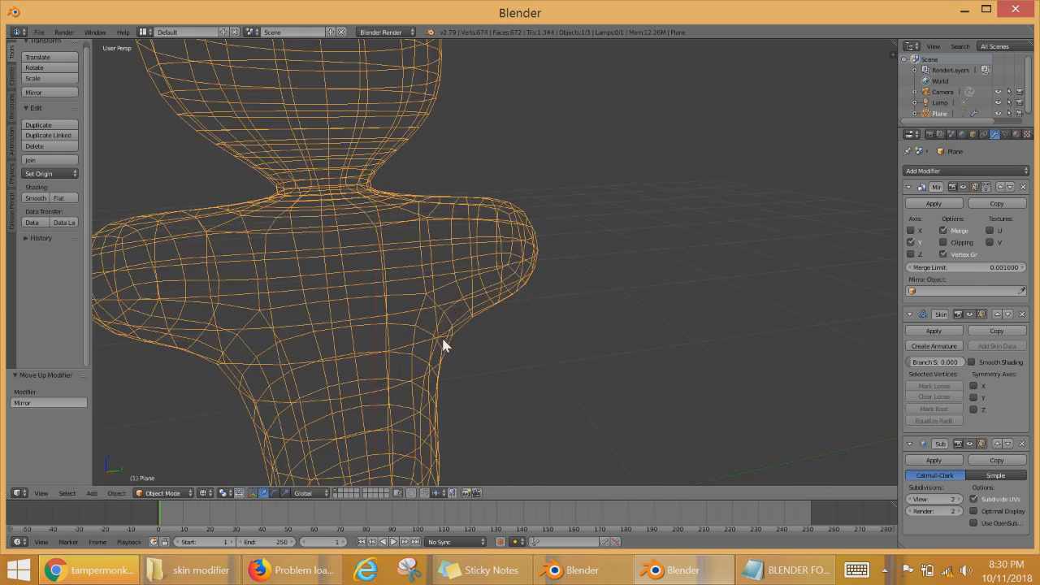
scroll(443, 341, down, 2)
middle_drag(445, 341, 403, 370)
scroll(579, 401, up, 2)
scroll(580, 401, down, 3)
scroll(406, 369, up, 2)
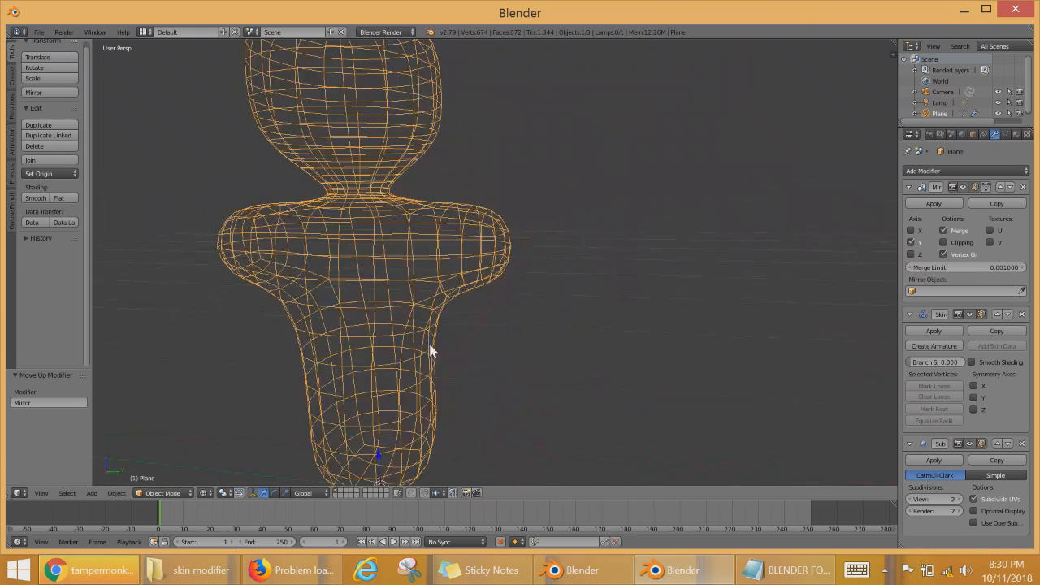
scroll(430, 349, down, 2)
Step: Return to Edit Mode on the body mesh with the whole figure in view
key(Tab)
scroll(493, 257, up, 3)
scroll(493, 257, down, 2)
scroll(542, 274, down, 1)
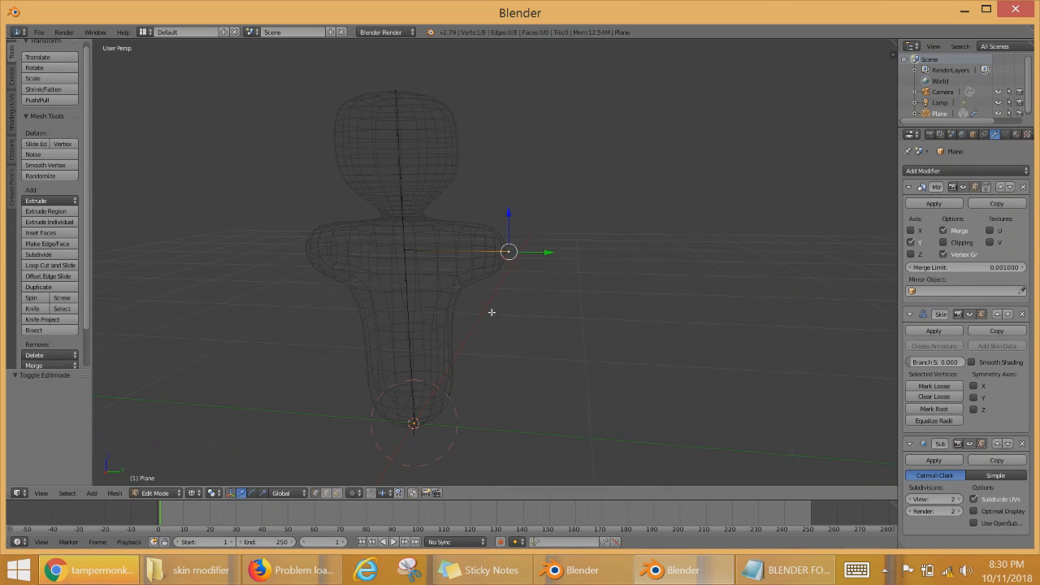
key(g)
key(y)
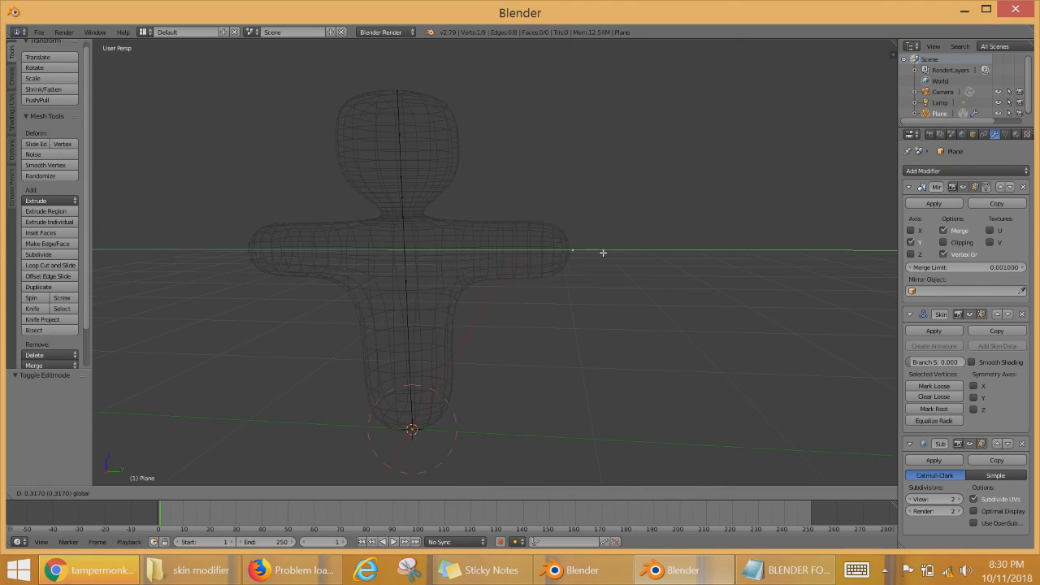
right_click(594, 256)
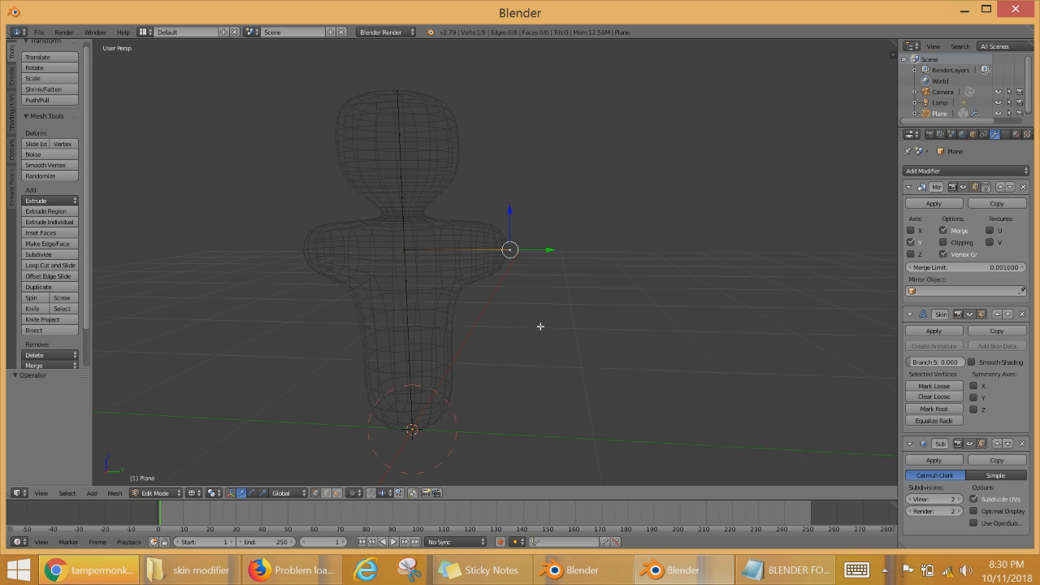
Step: Extrude the arm's end vertex outward and downward by about 0.420 in Y and -0.401 in Z
key(e)
click(647, 326)
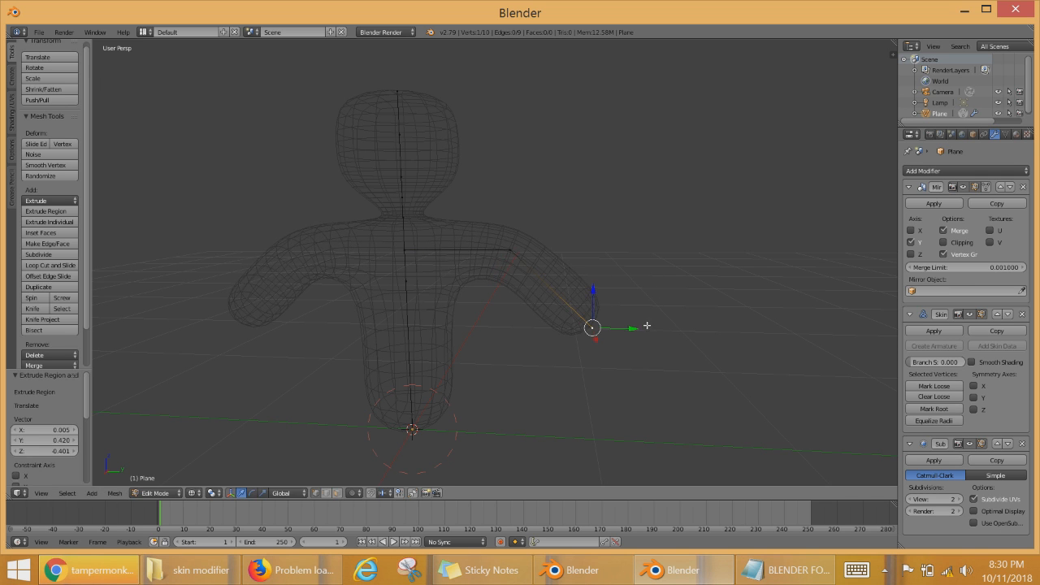
middle_drag(462, 442, 553, 139)
Step: Lower the arm's middle vertex and shift it about -0.077 along Y, and move the hand vertex about -0.093 along Y
right_click(552, 147)
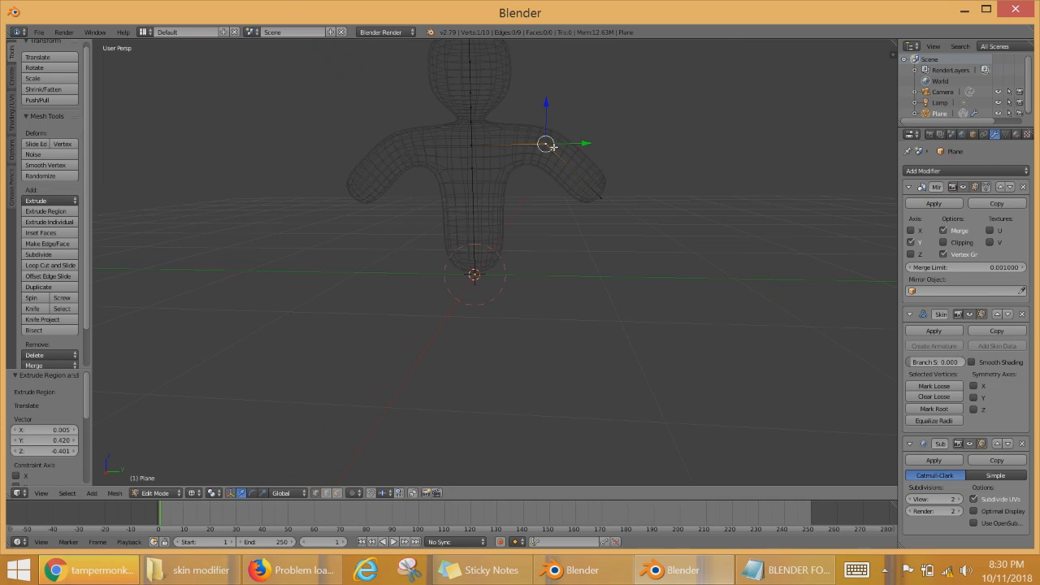
drag(548, 107, 552, 126)
mouse_move(587, 160)
mouse_down()
mouse_move(560, 160)
mouse_move(575, 160)
mouse_up()
right_click(595, 198)
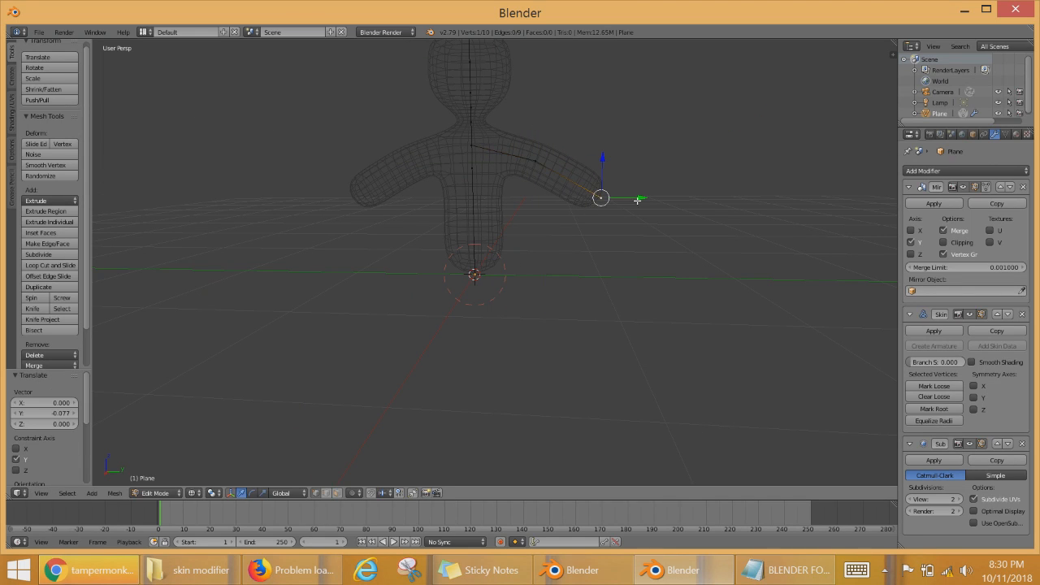
drag(637, 199, 622, 200)
Step: Extrude the torso's base vertex outward and downward by about 0.410 in Y and -0.313 in Z to start the legs
right_click(476, 276)
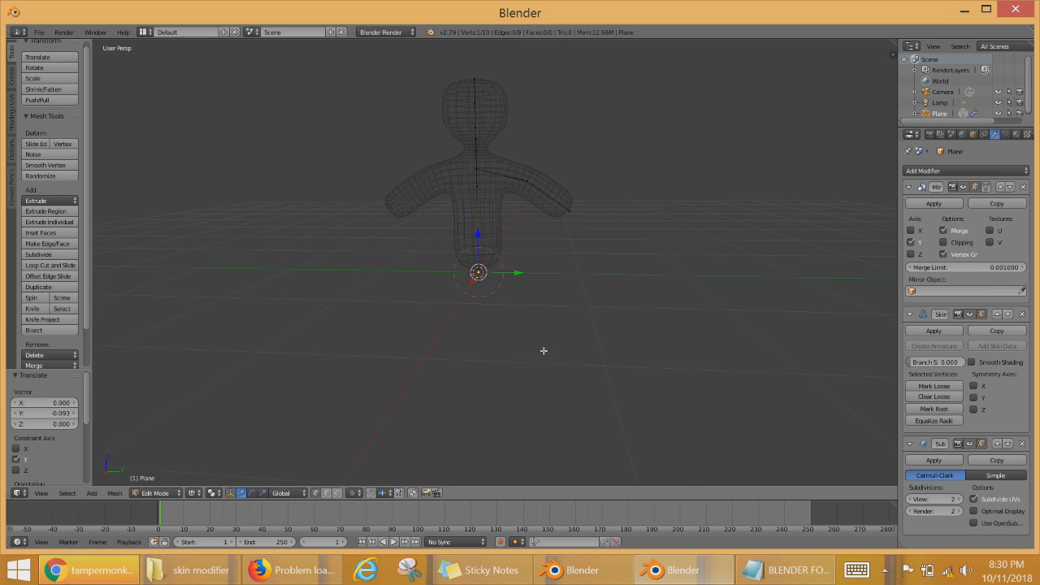
scroll(544, 351, up, 2)
shift+middle_drag(477, 327, 511, 267)
scroll(515, 207, up, 4)
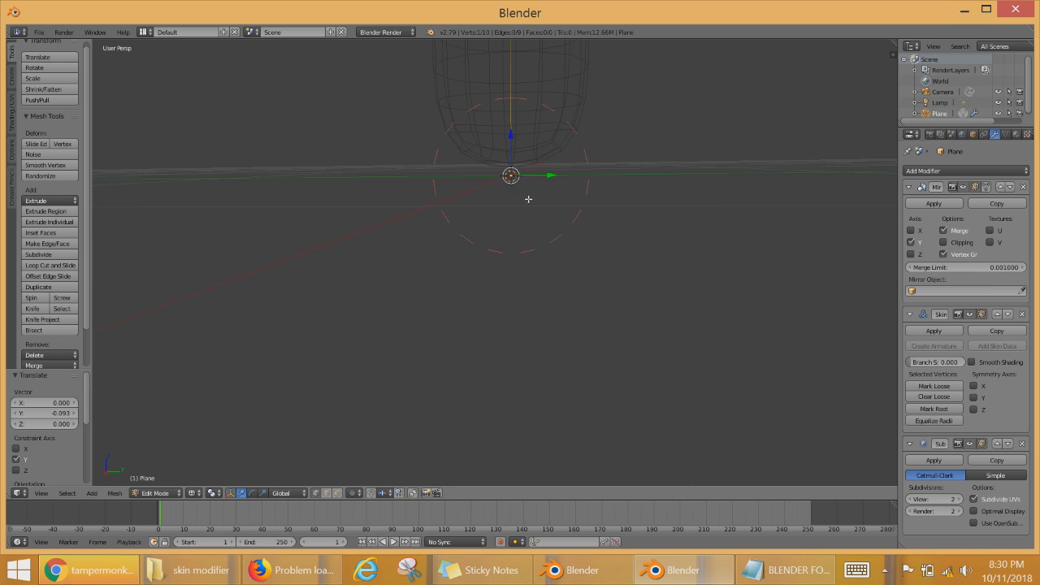
shift+middle_drag(528, 199, 525, 249)
key(e)
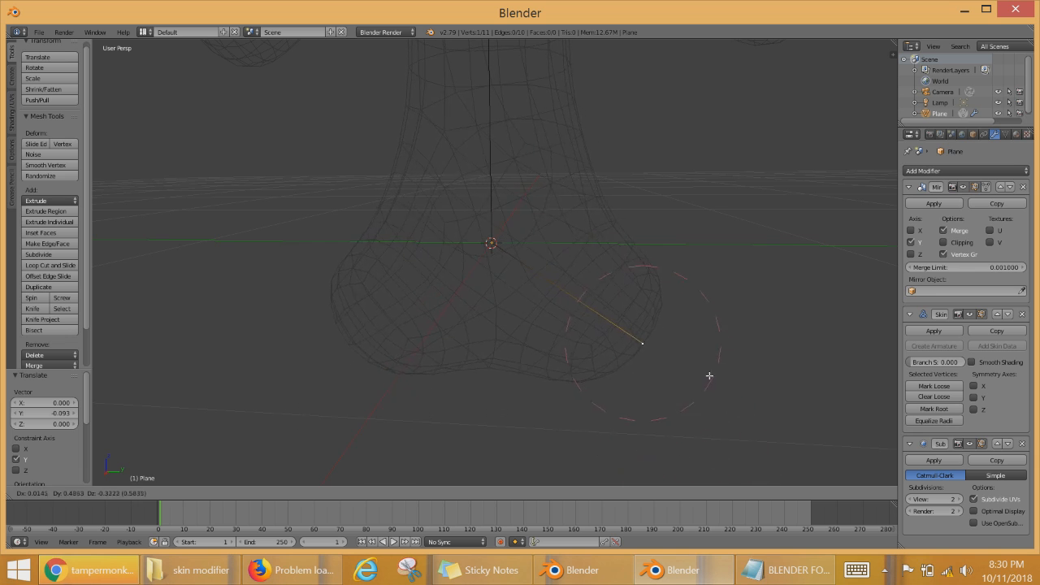
click(674, 378)
Step: Mark the torso's base vertex, where the legs start, as the Skin modifier's root
scroll(651, 394, down, 1)
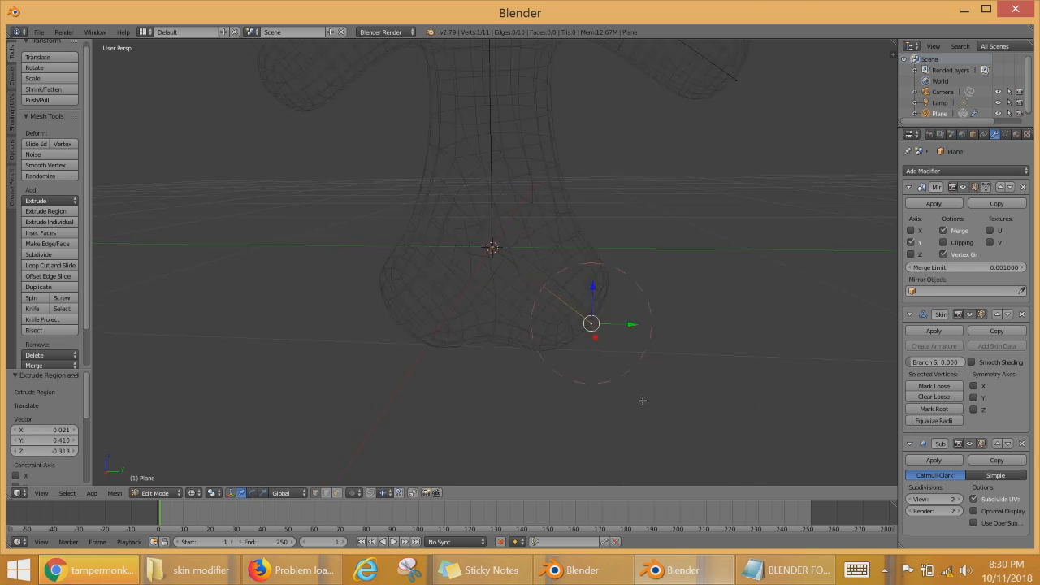
middle_drag(643, 401, 639, 323)
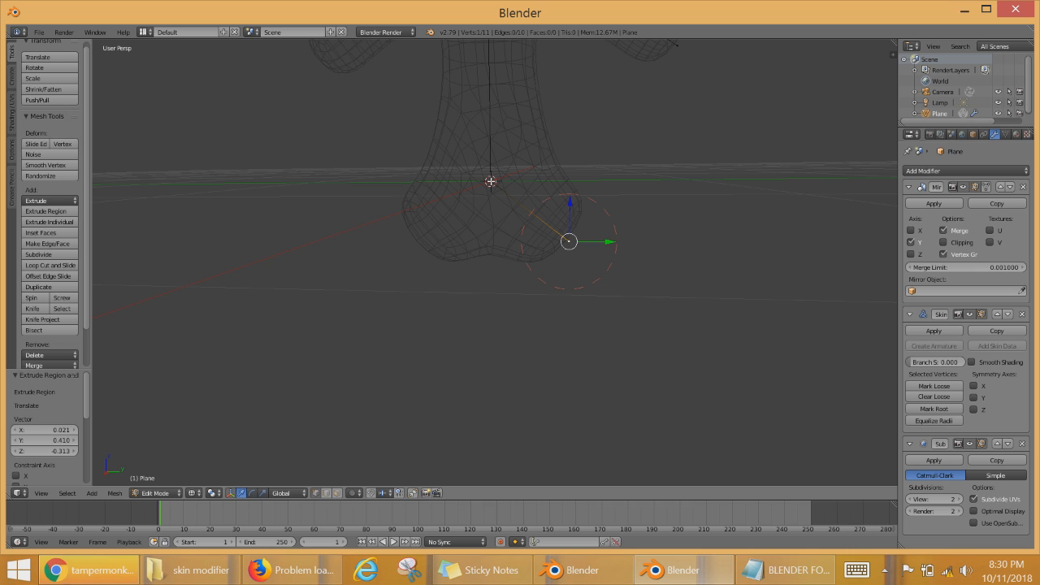
right_click(492, 181)
scroll(494, 218, up, 3)
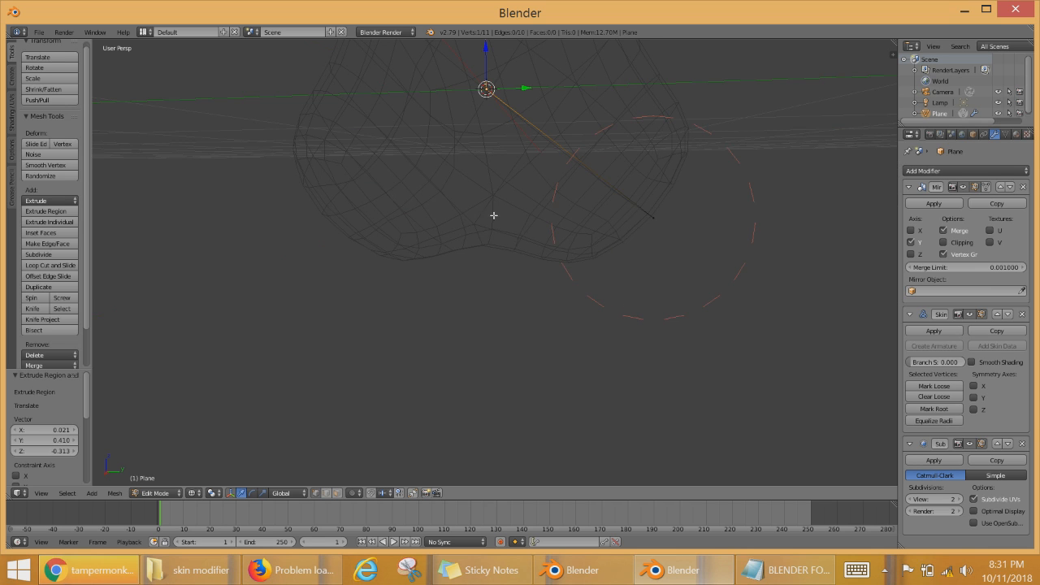
shift+middle_drag(492, 215, 681, 389)
scroll(503, 368, down, 2)
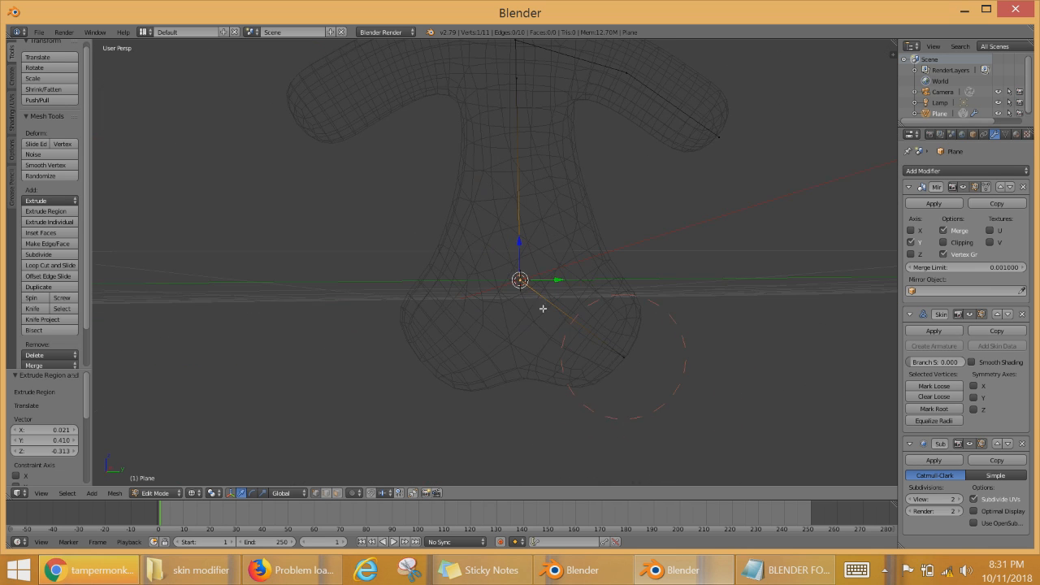
click(935, 408)
scroll(642, 374, down, 4)
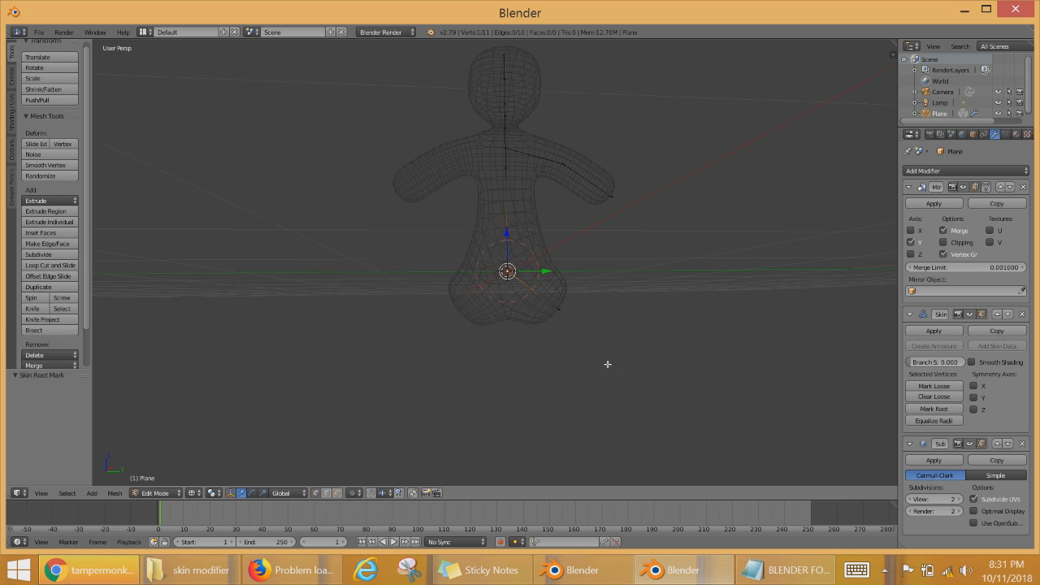
Step: Extrude the hip's end vertex down into a leg by about 0.367 in X, 0.149 in Y and -1.855 in Z
scroll(642, 373, up, 8)
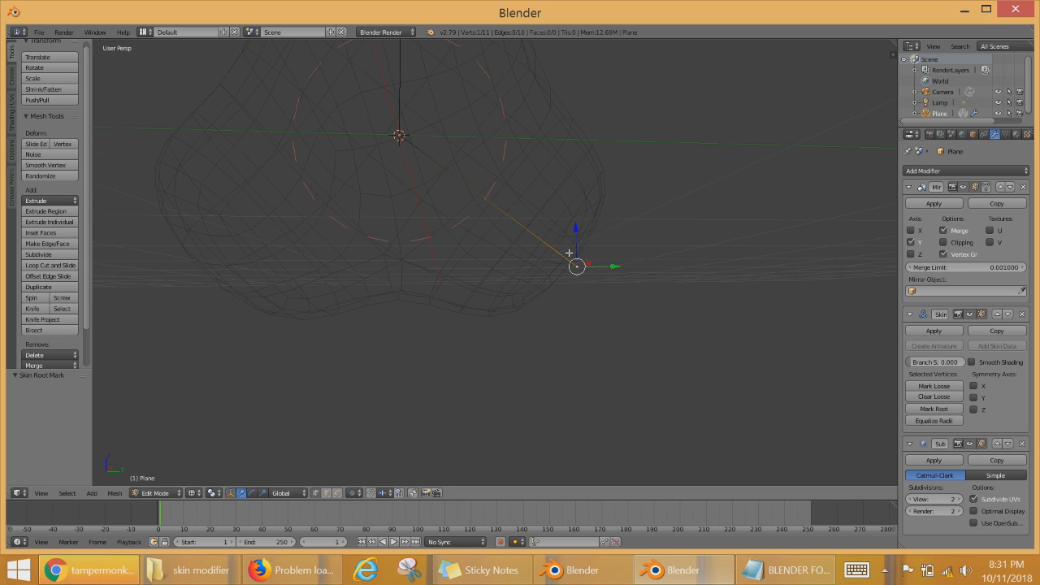
scroll(596, 311, down, 5)
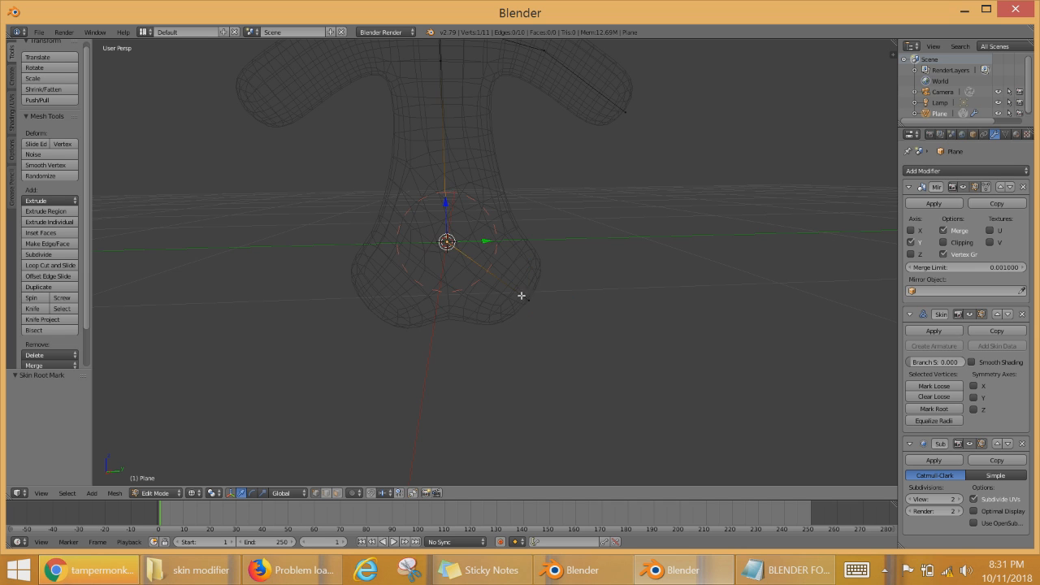
scroll(566, 362, up, 5)
middle_drag(556, 296, 479, 291)
key(e)
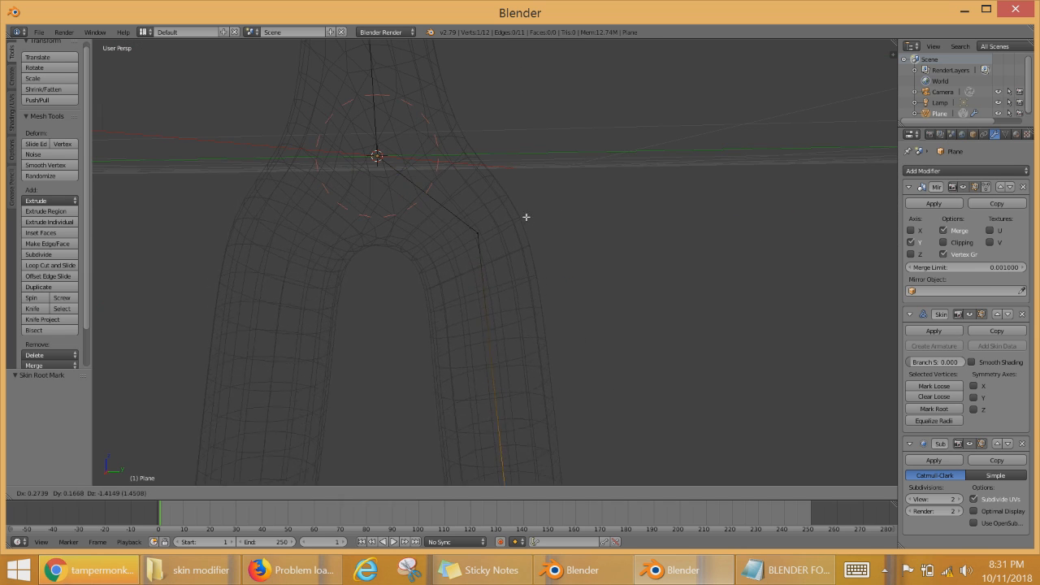
click(520, 320)
Step: Move the hip vertex at the top of the leg inward by about -0.137 along Y
scroll(509, 233, down, 4)
right_click(488, 250)
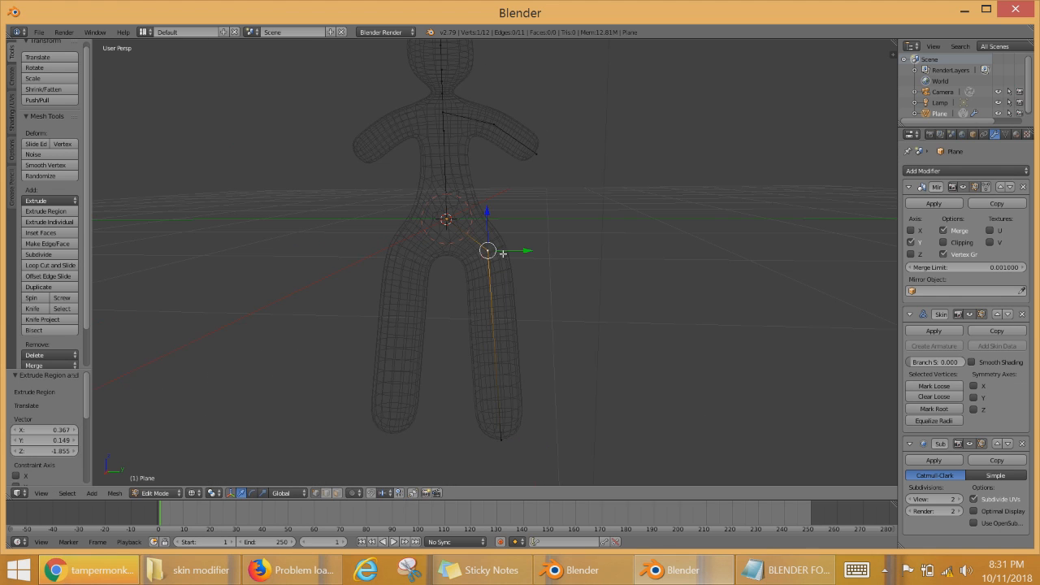
key(g)
key(y)
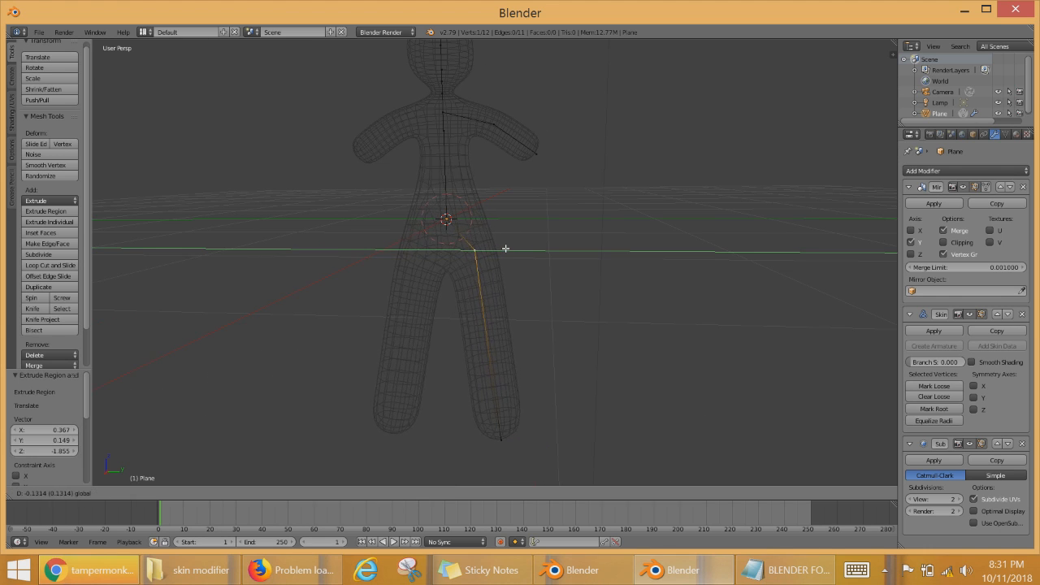
click(505, 248)
Step: Shorten the leg by raising its end vertex about 0.716 along Z, and move it about -0.100 along Y
right_click(506, 431)
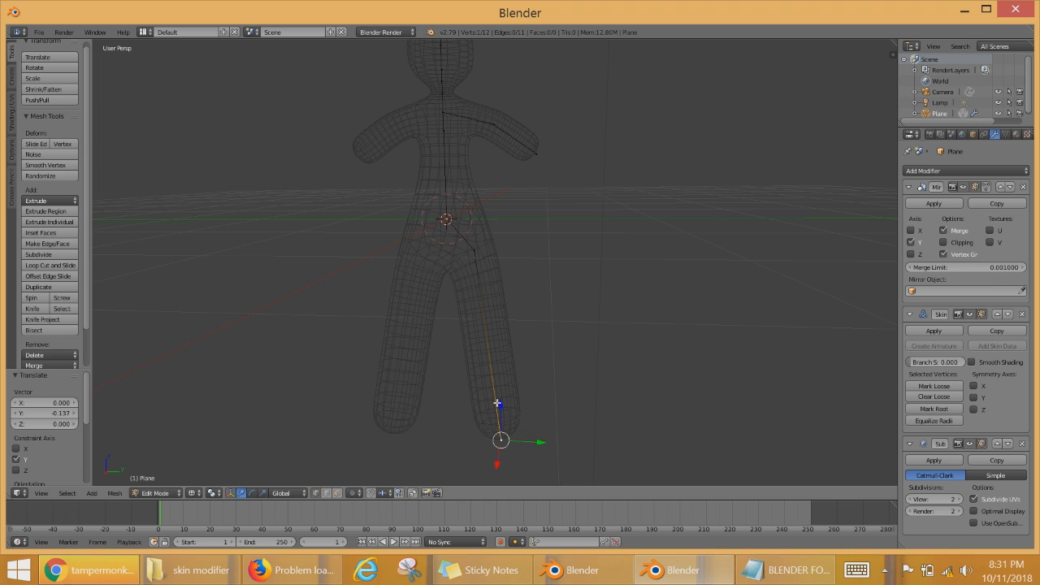
key(g)
key(z)
click(537, 370)
key(g)
key(y)
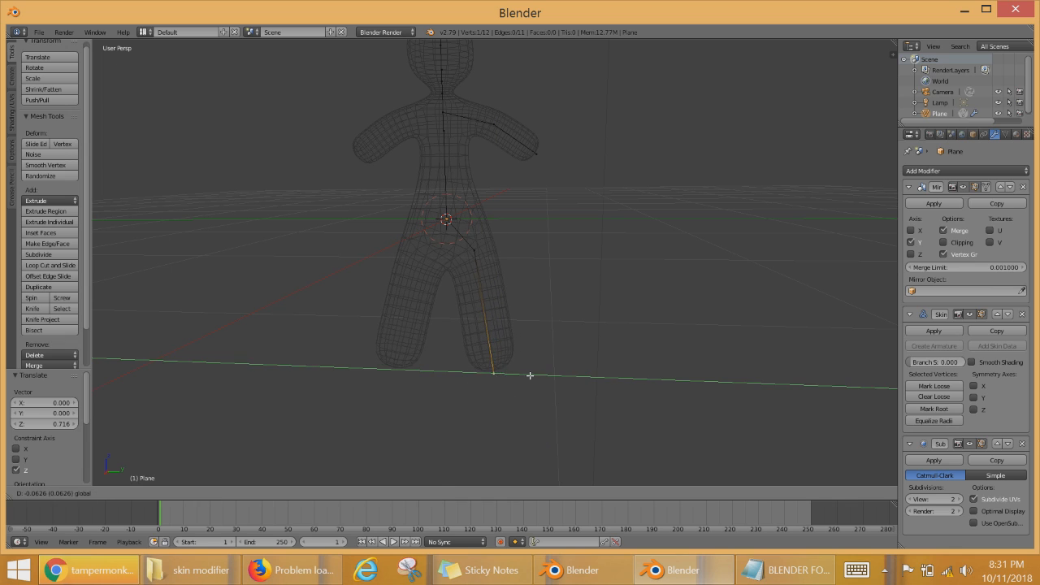
click(530, 372)
Step: Lower the arm's middle vertex along Z and shift it slightly inward along Y
right_click(498, 119)
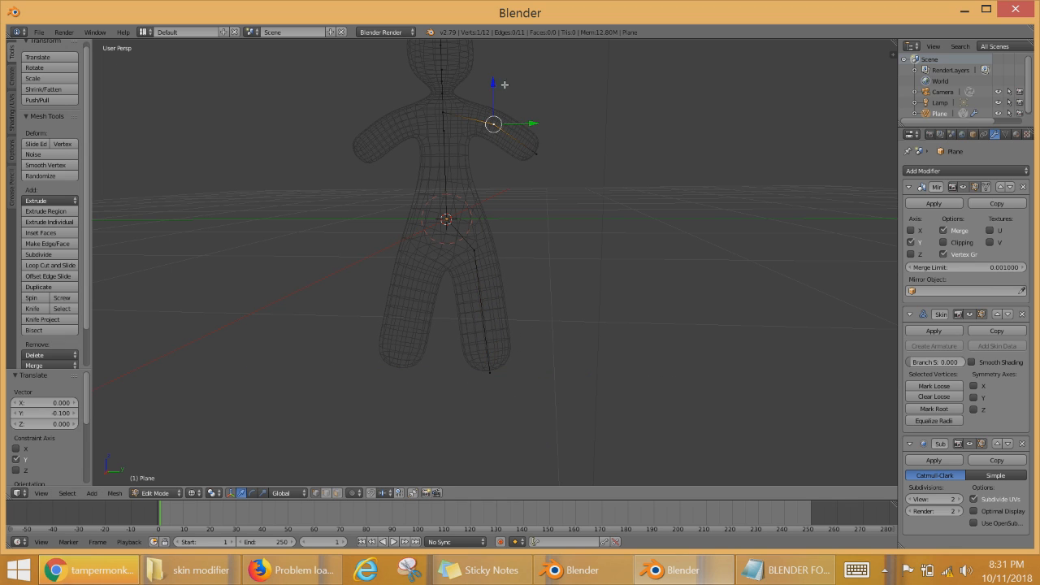
key(g)
key(z)
click(523, 114)
key(g)
key(y)
click(530, 146)
Step: Move the arm's end vertex about -0.211 in Z and -0.244 in Y, and extrude a forearm by about 0.118, 0.094, -0.623
key(g)
key(z)
click(558, 174)
key(g)
key(y)
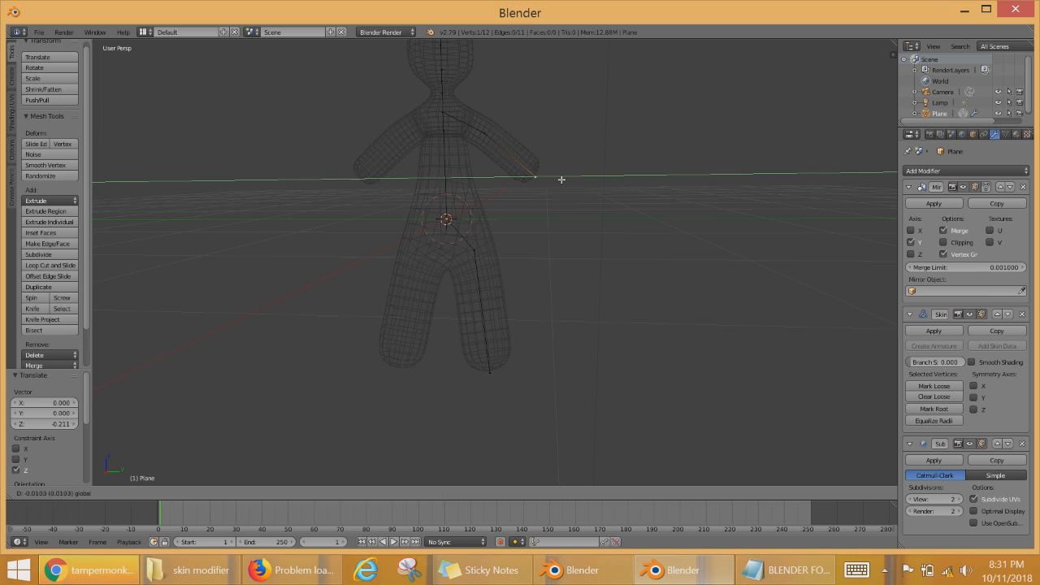
click(544, 174)
key(e)
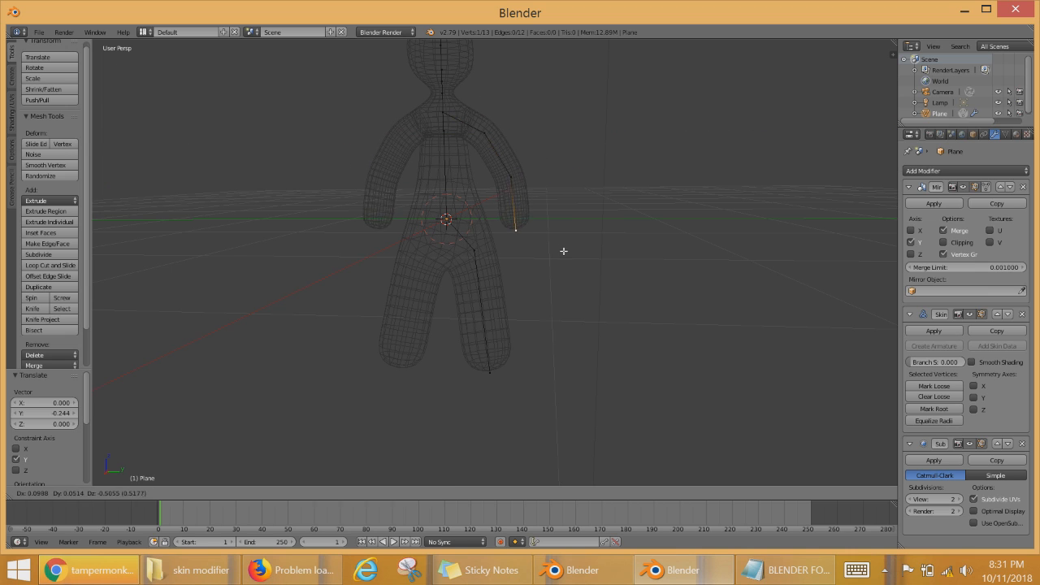
click(566, 262)
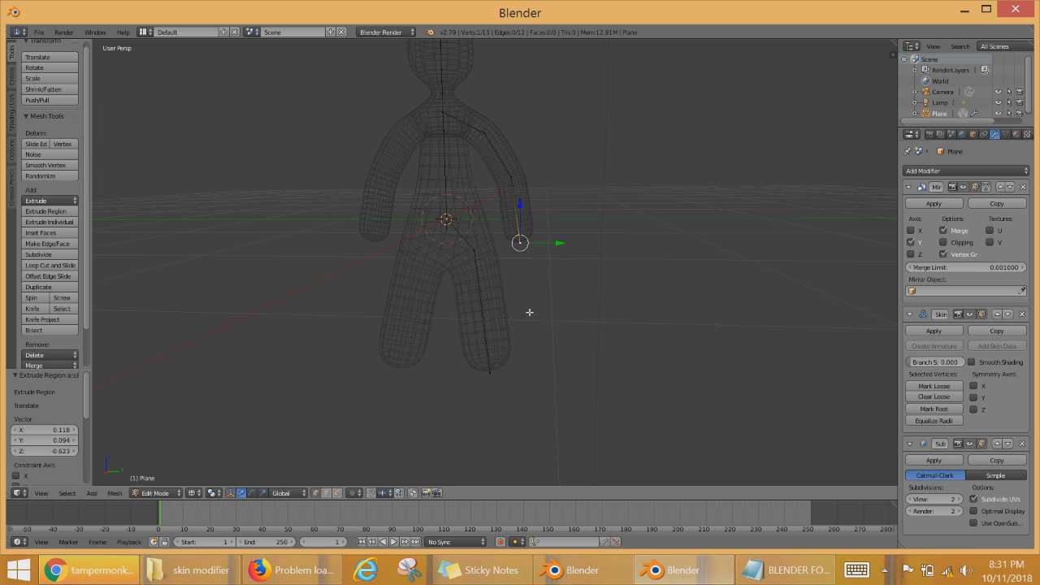
Step: Scale the skin at the leg's end vertex by about 0.482 and raise that vertex about 0.311 along Z
right_click(488, 373)
key(ctrl+a)
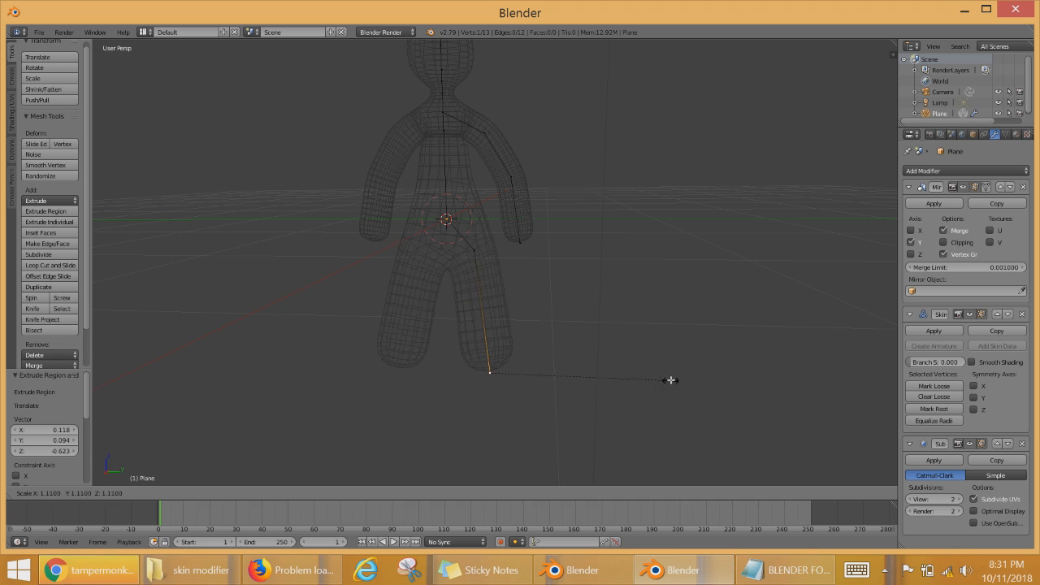
click(564, 378)
key(g)
key(z)
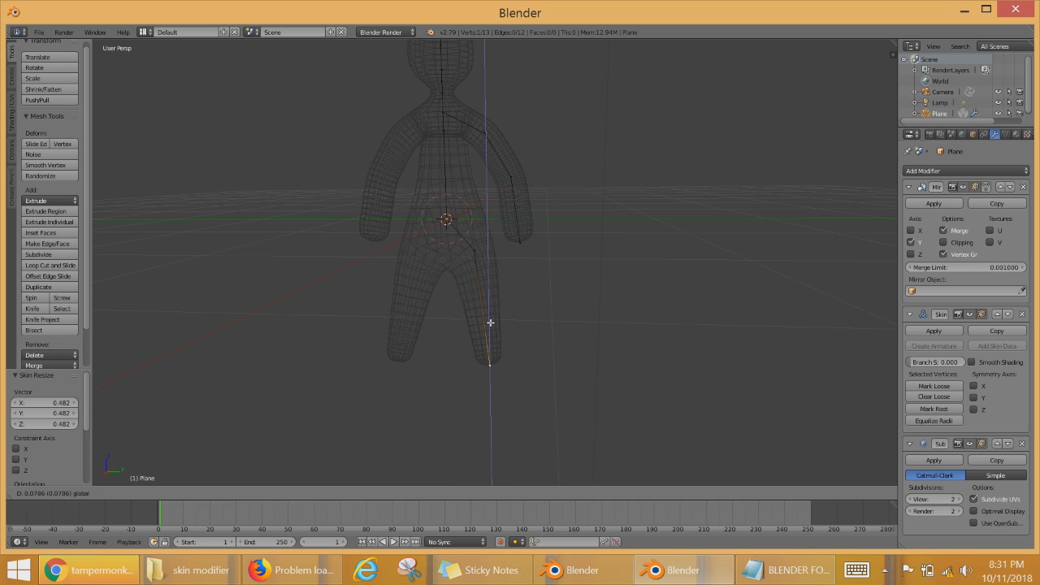
click(545, 335)
Step: Extrude a lower leg by about 0.198 in X and -0.955 in Z, and move the knee vertex about -0.347 along X
key(e)
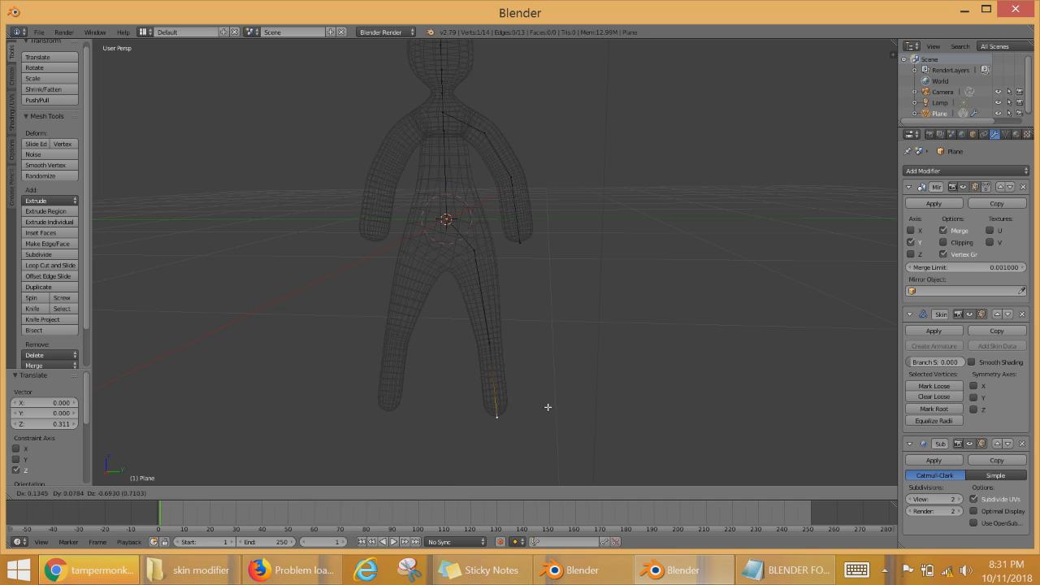
click(539, 428)
mouse_move(502, 346)
middle_down()
mouse_move(561, 365)
mouse_move(587, 360)
mouse_move(476, 372)
mouse_move(491, 345)
middle_up()
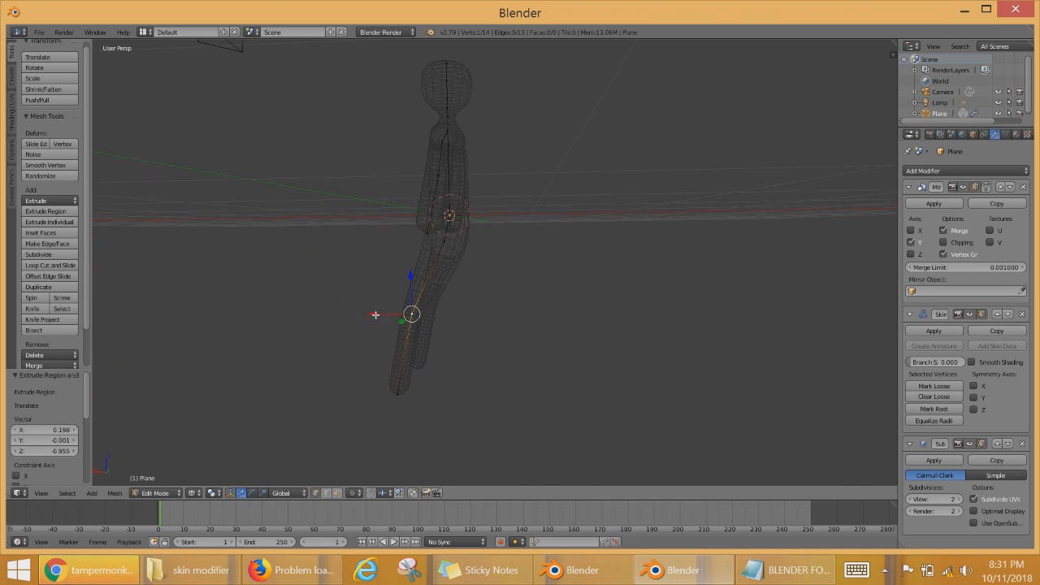
drag(371, 312, 405, 313)
Step: Move the foot vertex about -0.585 along X, and shift the knee and foot vertices together inward along Y
right_click(395, 394)
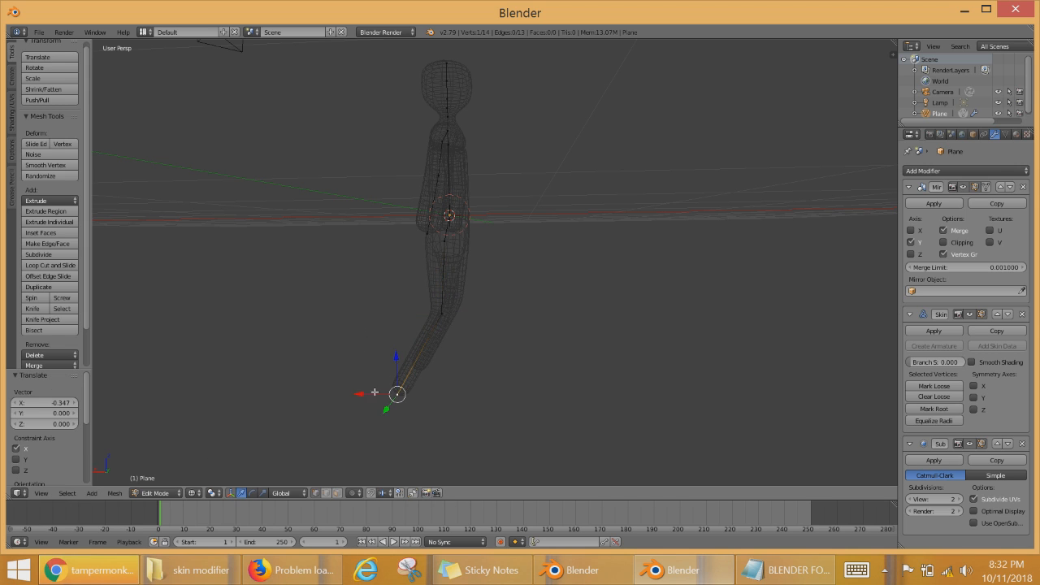
drag(362, 395, 405, 390)
middle_drag(404, 390, 542, 318)
shift+right_click(487, 327)
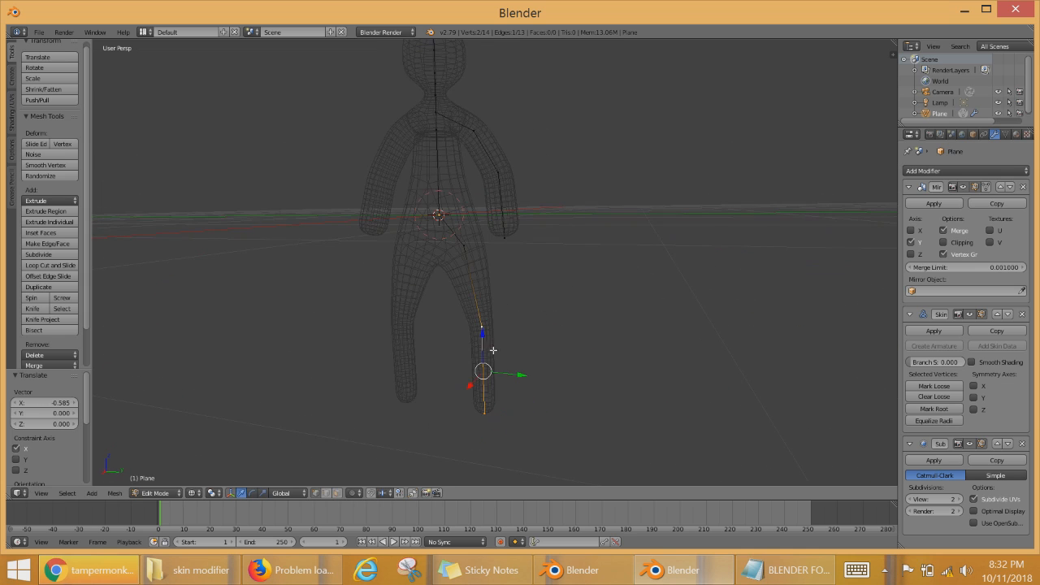
drag(528, 381, 502, 373)
Step: Examine the whole figure and a close-up of its shoulders and chest in solid shading, returning to Edit Mode in wireframe
middle_drag(502, 372, 529, 290)
key(Tab)
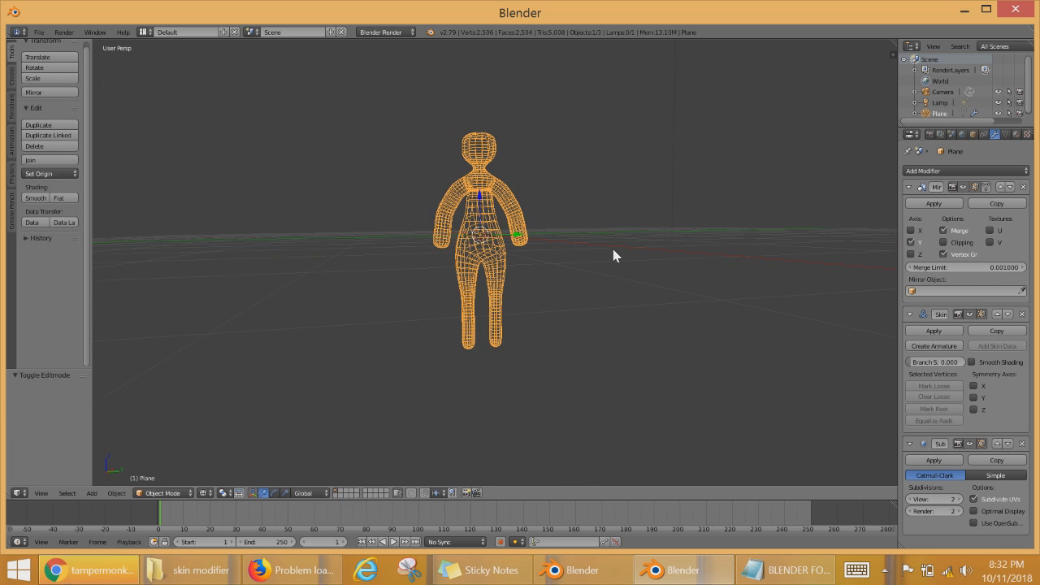
key(a)
key(Tab)
key(z)
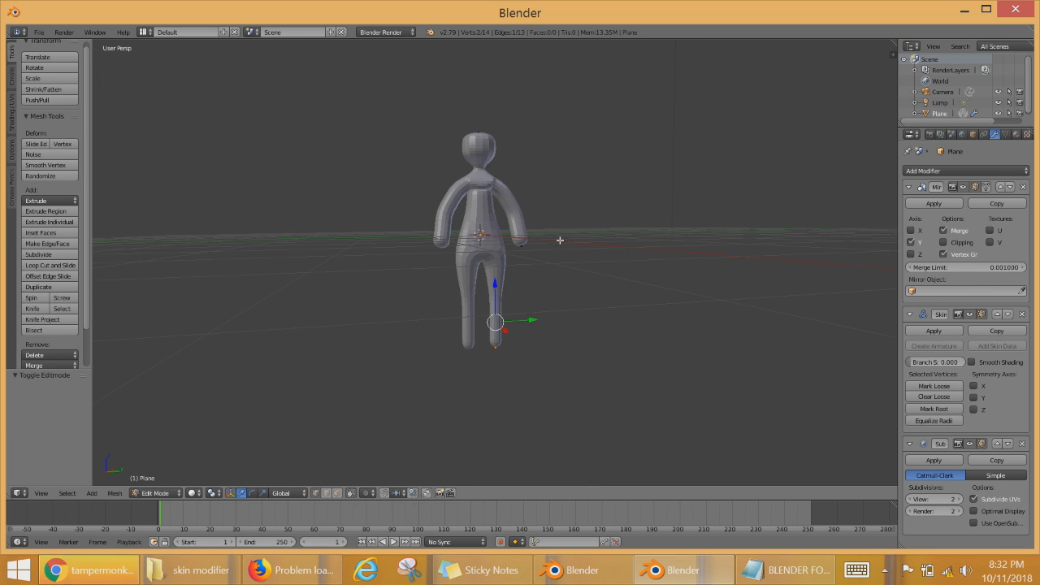
scroll(562, 229, up, 3)
scroll(564, 235, up, 2)
shift+middle_drag(576, 106, 462, 260)
scroll(588, 281, up, 2)
scroll(555, 279, up, 2)
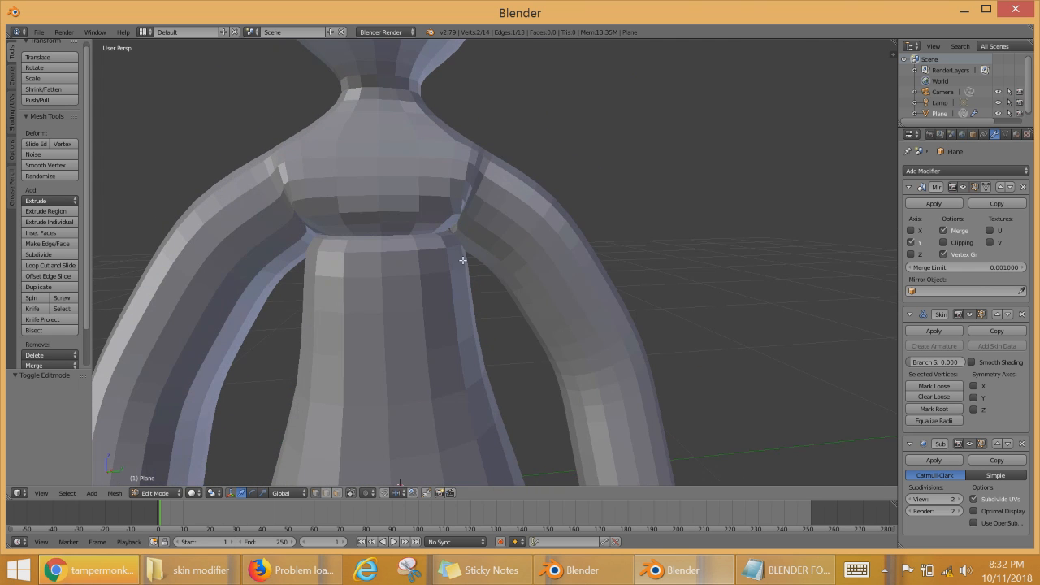
key(z)
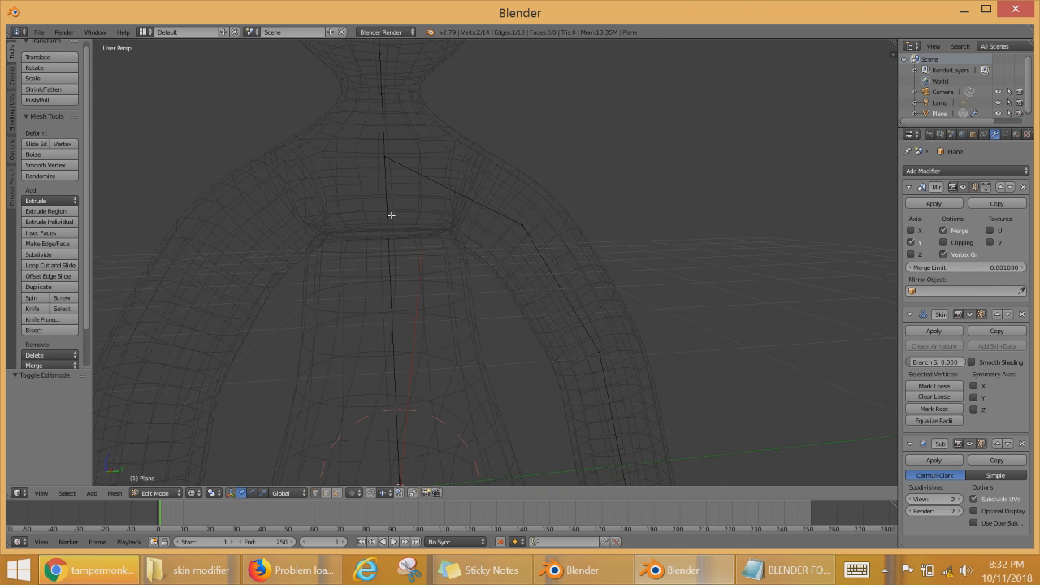
key(z)
key(z)
Step: Try marking the two chest vertices, at arm level and just below it, as loose in the Skin modifier
right_click(389, 218)
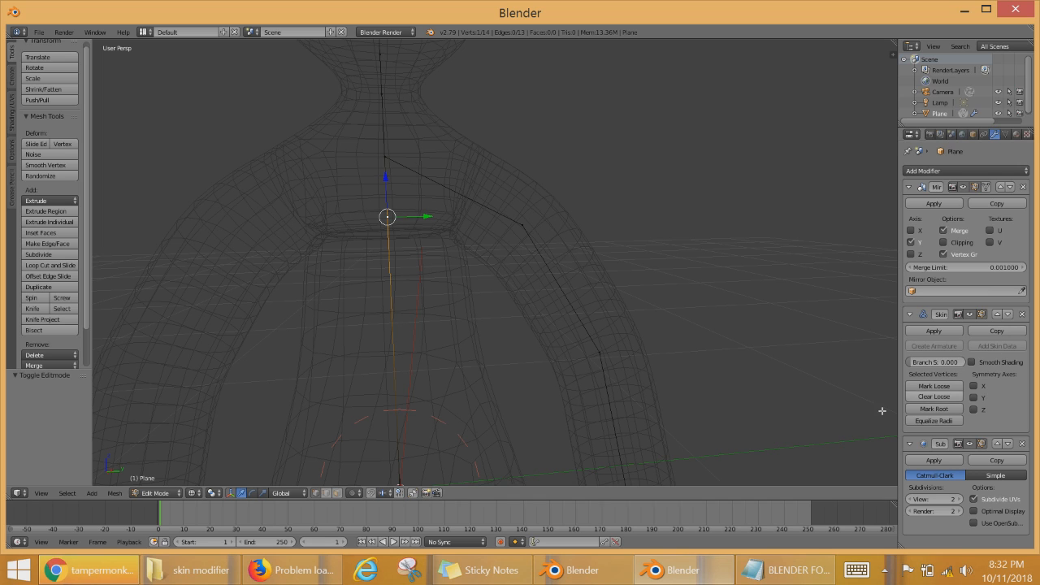
shift+right_click(392, 160)
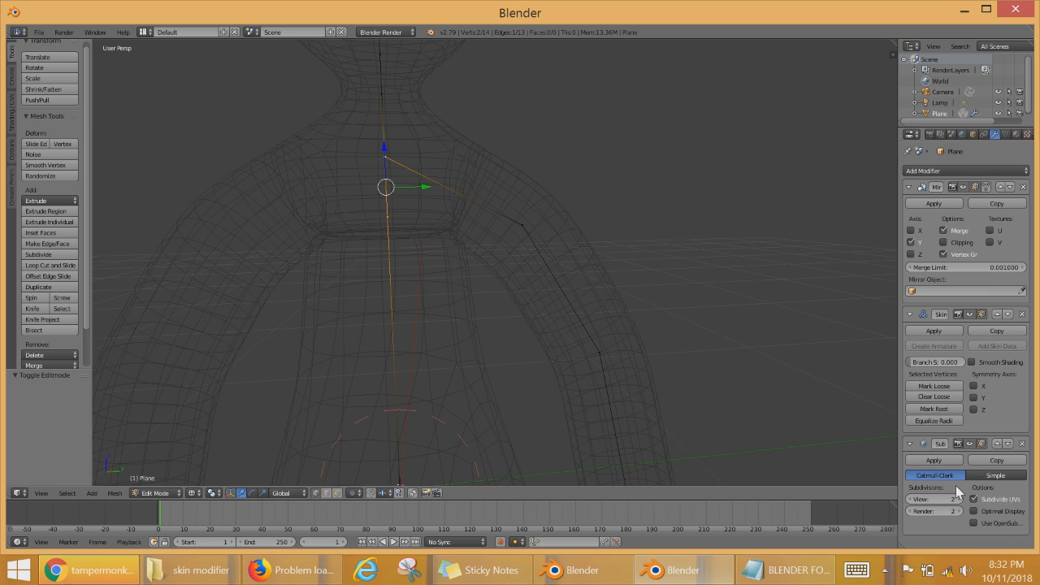
click(934, 388)
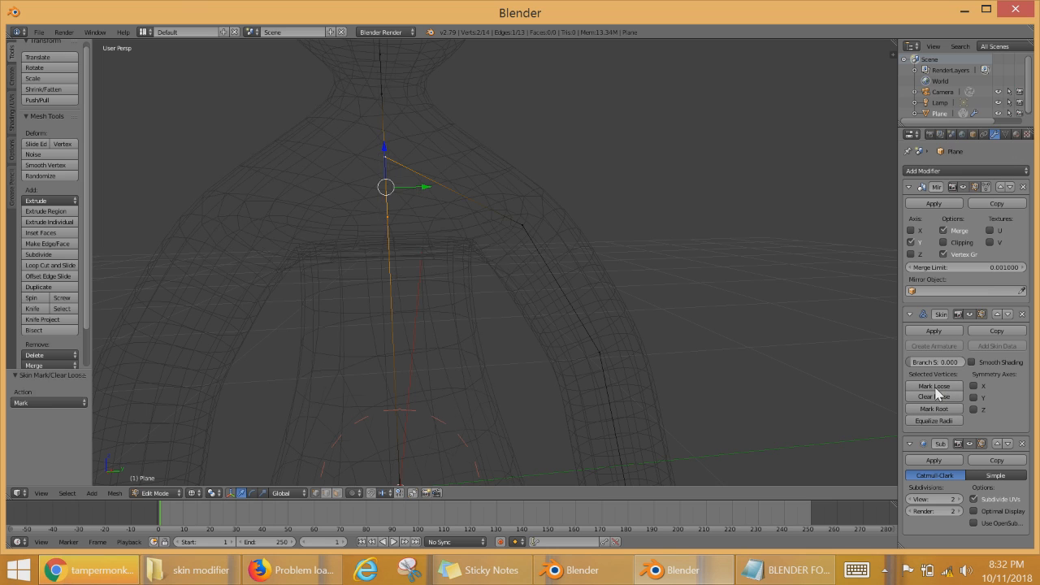
key(z)
key(z)
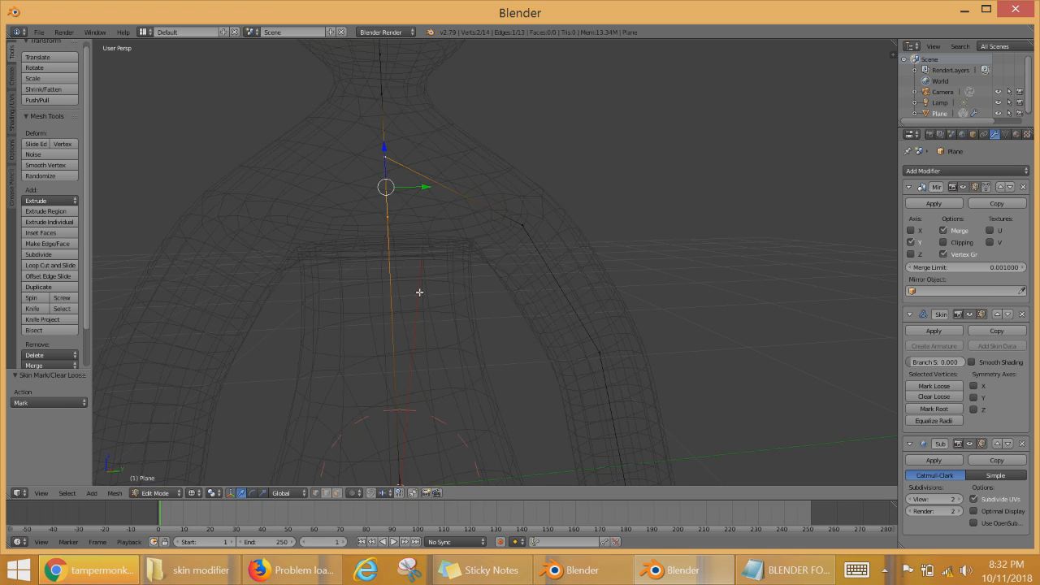
Step: Mark only the chest vertex below the arm junction as loose and check the shape in solid shading
right_click(402, 221)
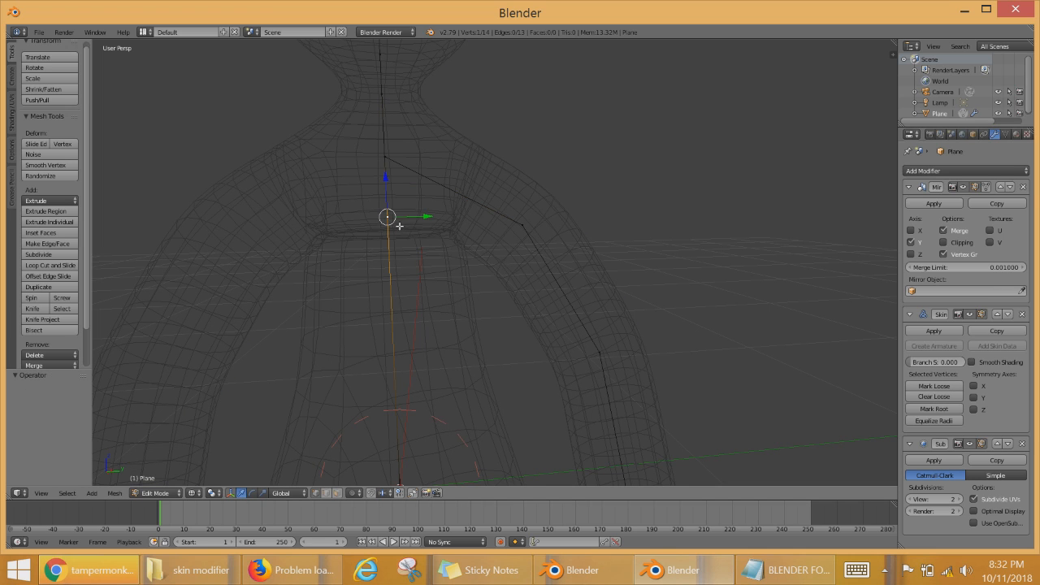
click(948, 386)
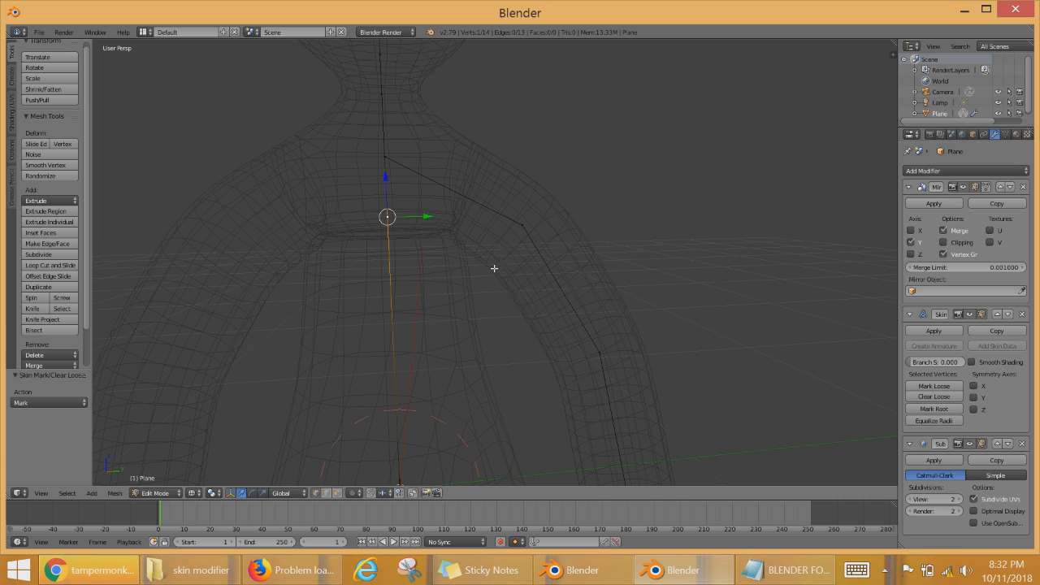
key(z)
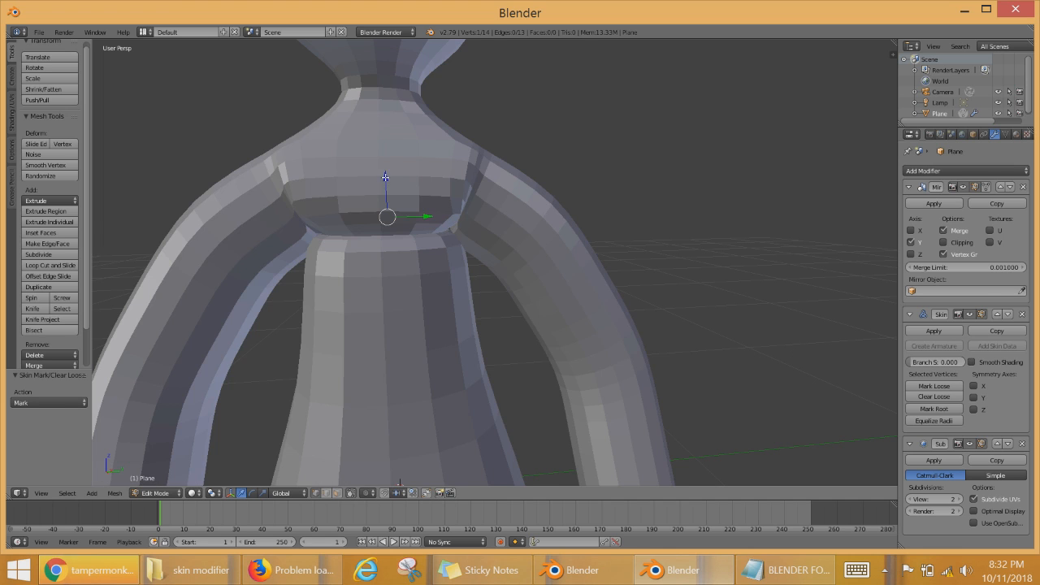
Step: Lower the chest vertex below the arm junction by about -0.209 along Z and display the mesh in solid shading
key(z)
key(g)
key(z)
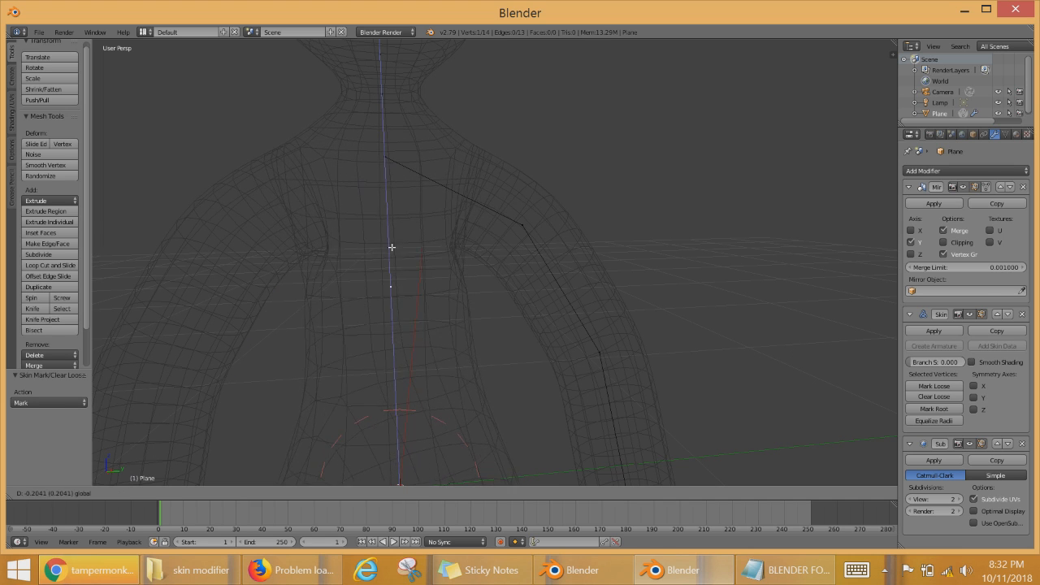
click(394, 249)
key(z)
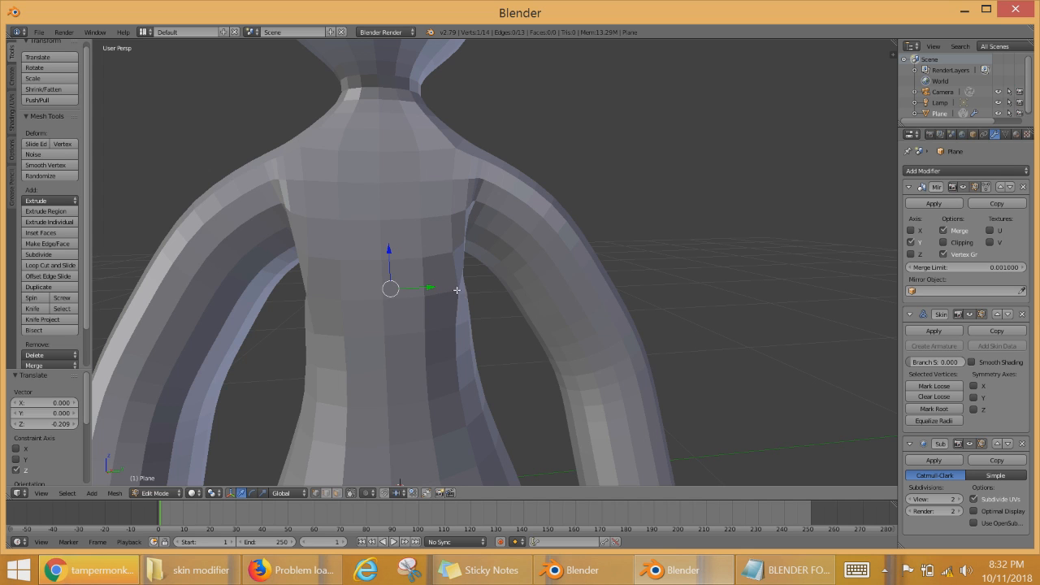
Step: In wireframe, move the arm's shoulder vertex outward about 0.187 along the Y axis
key(z)
right_click(523, 224)
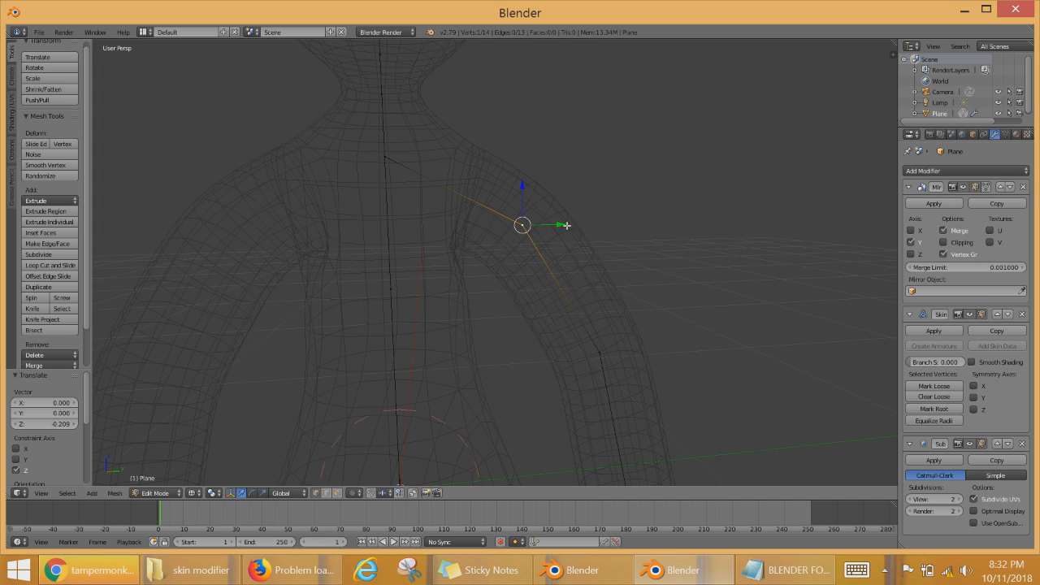
key(g)
key(y)
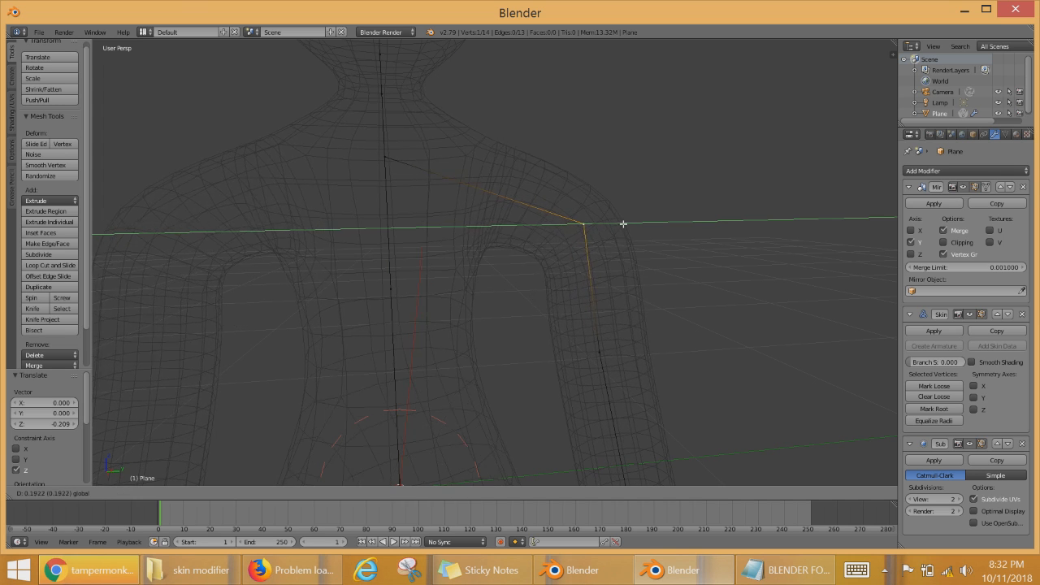
click(621, 225)
Step: Move the arm's elbow vertex outward about 0.076 along the Y axis
right_click(604, 361)
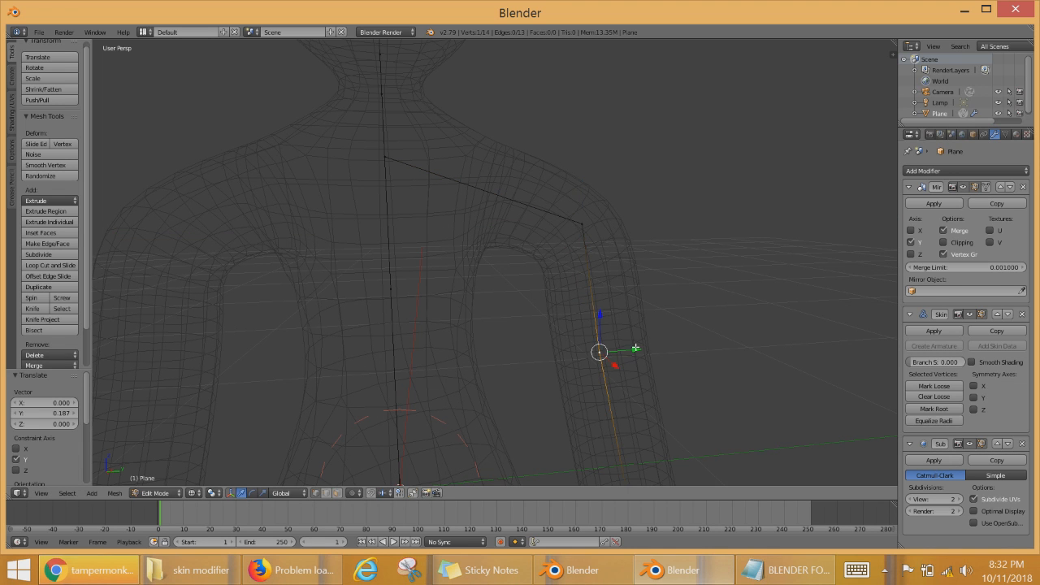
key(g)
key(y)
click(657, 346)
Step: Move the vertex at the end of the arm outward about 0.179 along the Y axis
scroll(650, 325, down, 4)
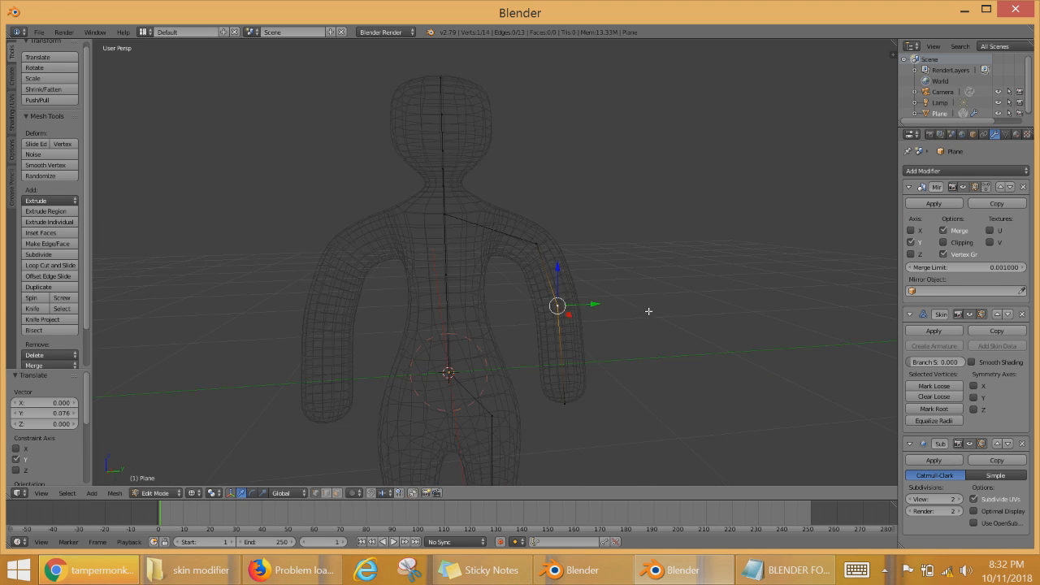
right_click(526, 409)
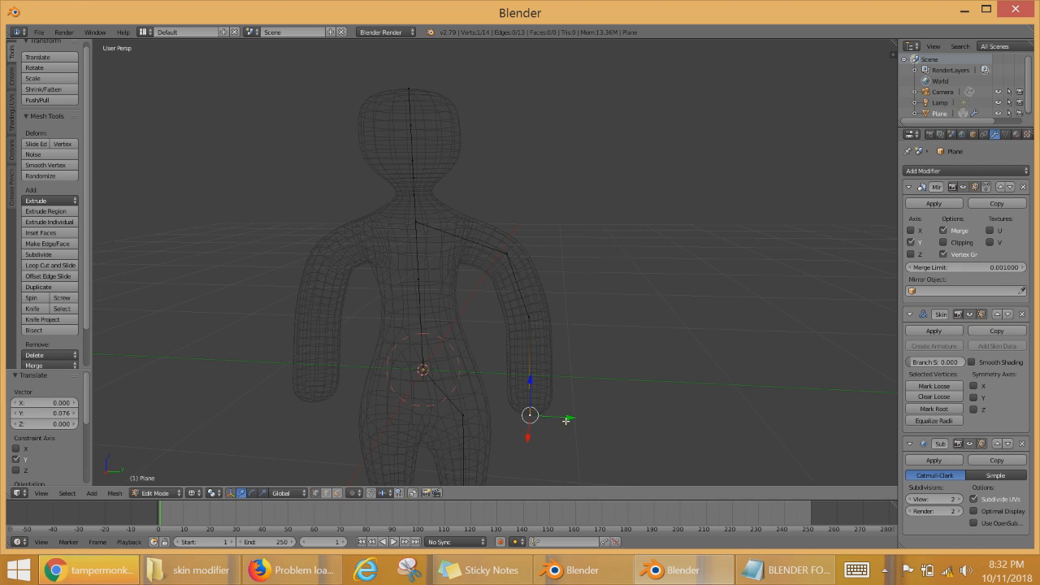
key(g)
key(y)
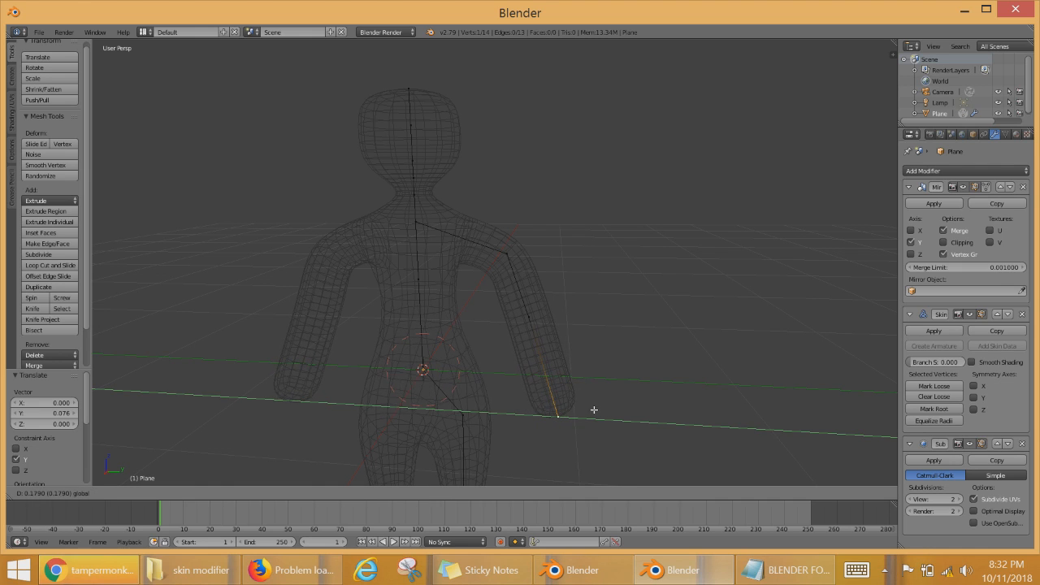
click(592, 412)
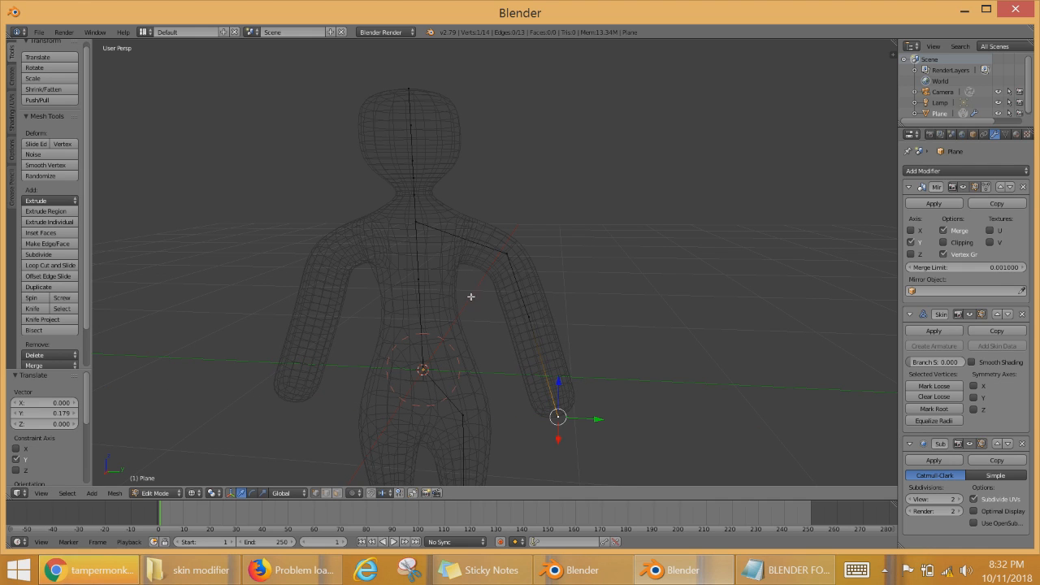
Step: Examine the whole figure in solid shading from the side and from the opposite side, checking the arms' posture and body proportions
key(z)
scroll(645, 318, down, 5)
middle_drag(646, 318, 495, 299)
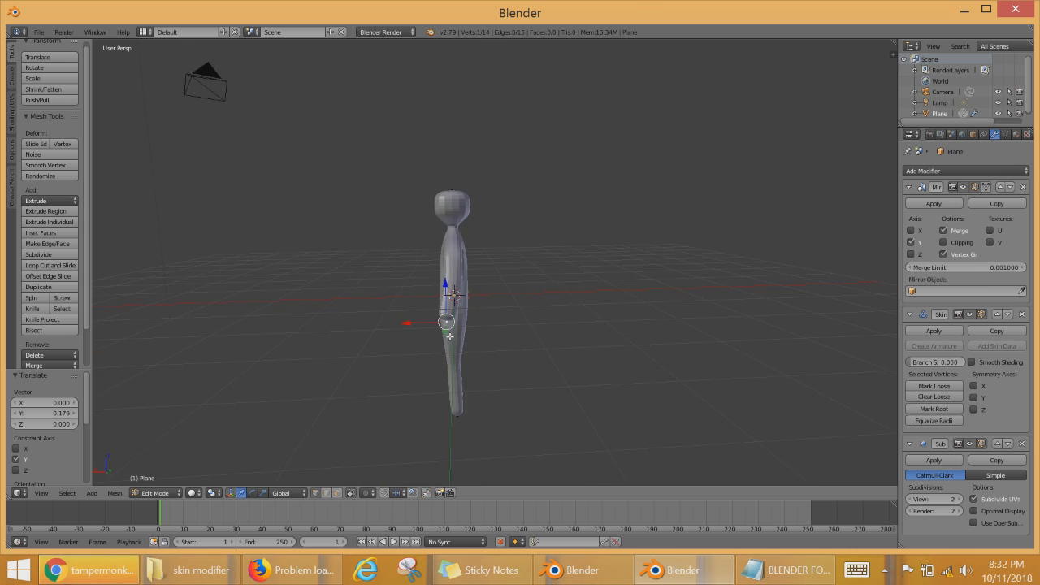
scroll(499, 295, up, 4)
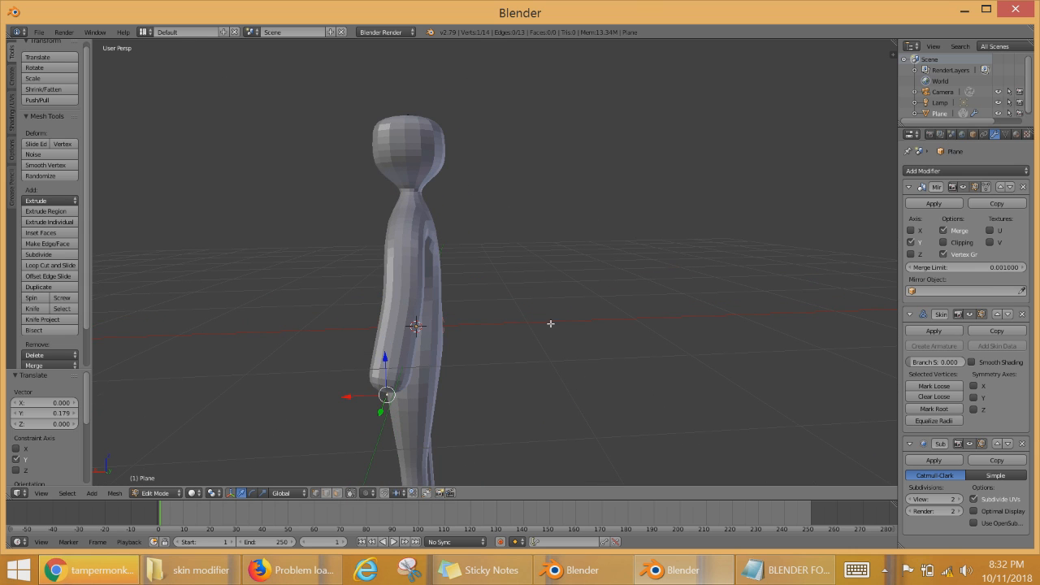
scroll(528, 325, down, 4)
scroll(485, 349, up, 4)
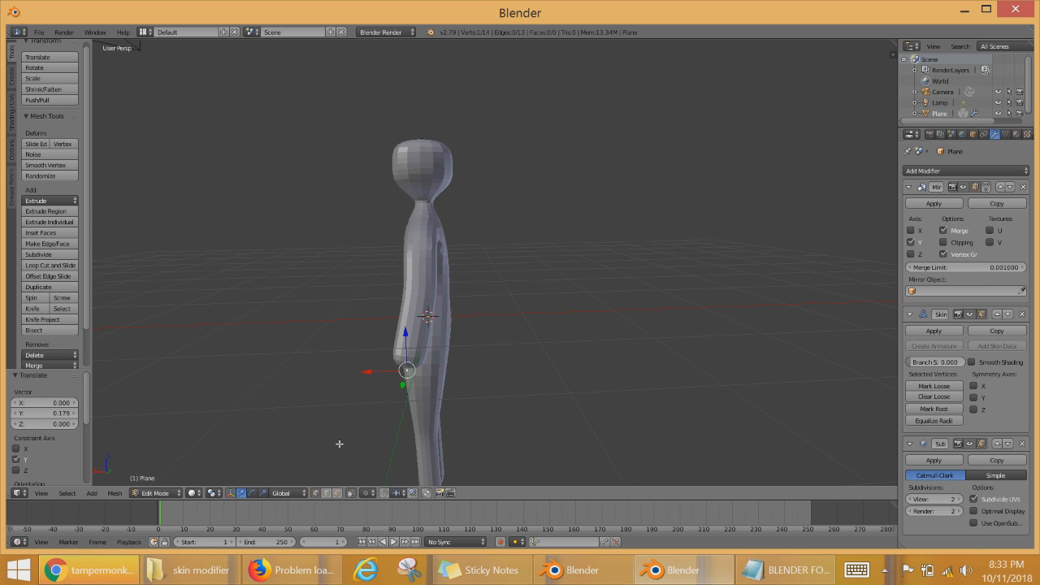
scroll(466, 392, up, 3)
scroll(465, 394, down, 3)
mouse_move(460, 402)
middle_down()
mouse_move(467, 393)
mouse_move(456, 391)
middle_up()
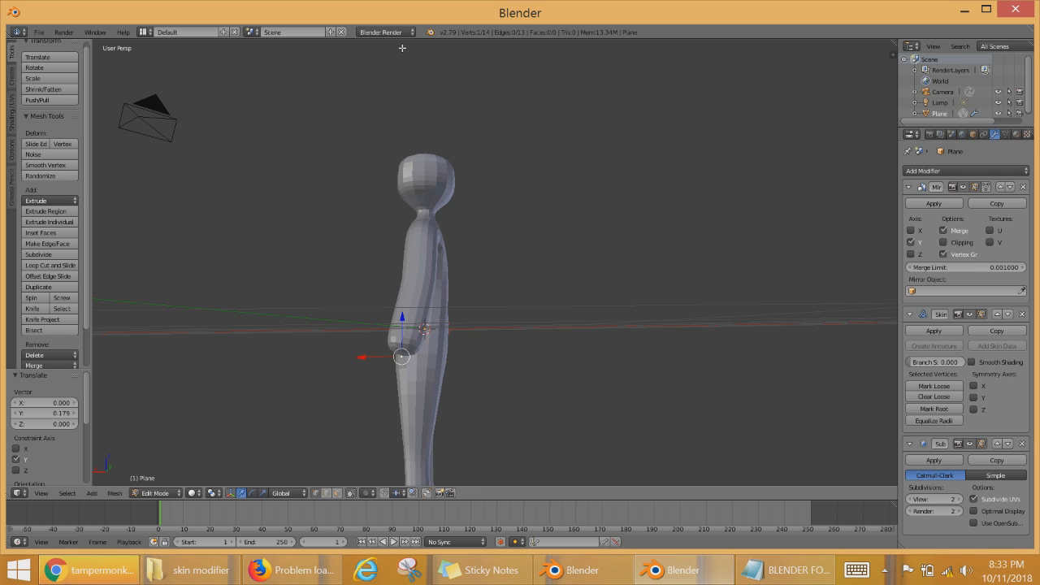
middle_drag(482, 46, 389, 372)
scroll(429, 372, down, 2)
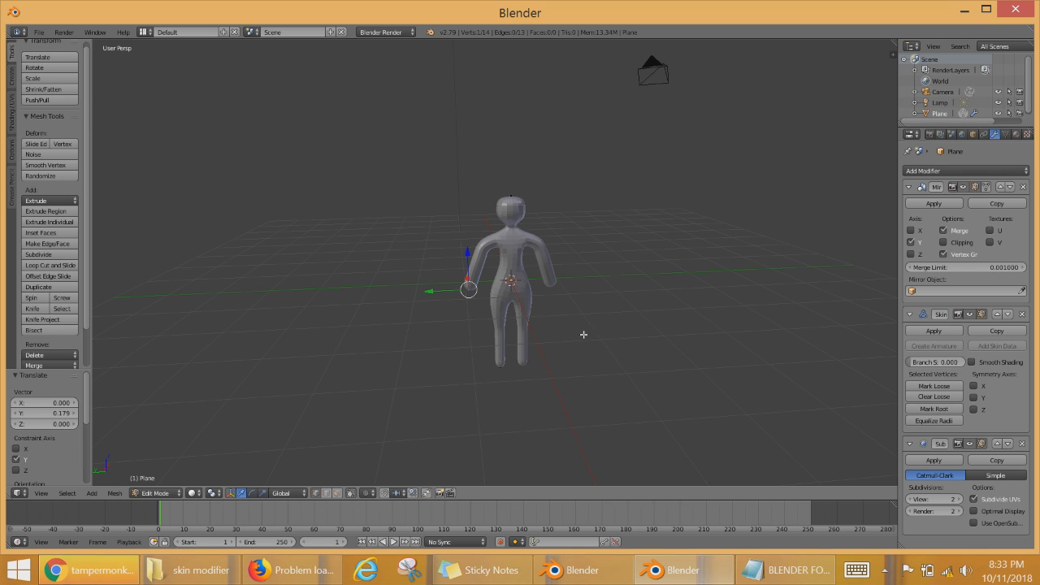
click(38, 32)
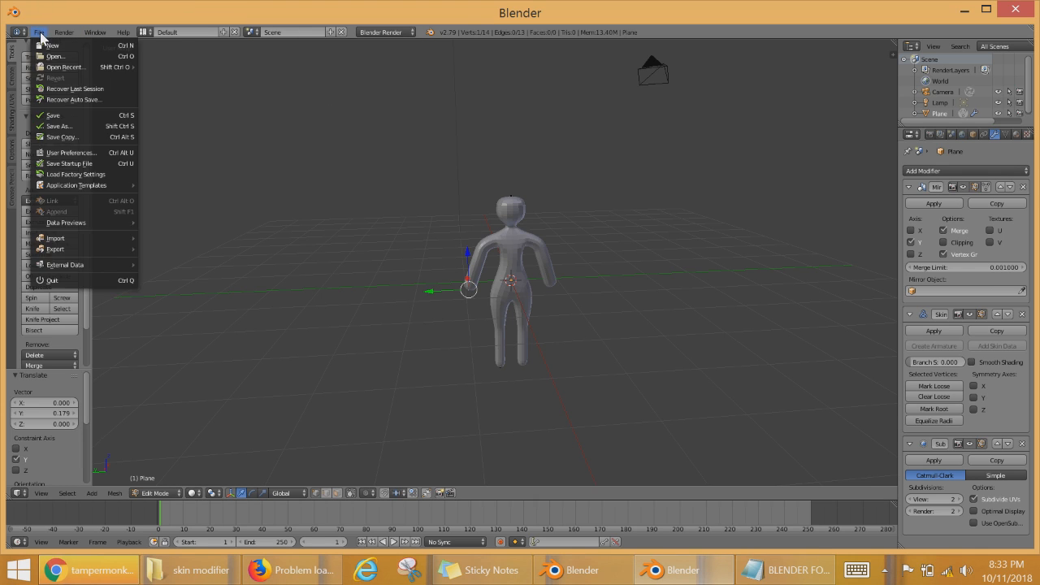
mouse_move(64, 33)
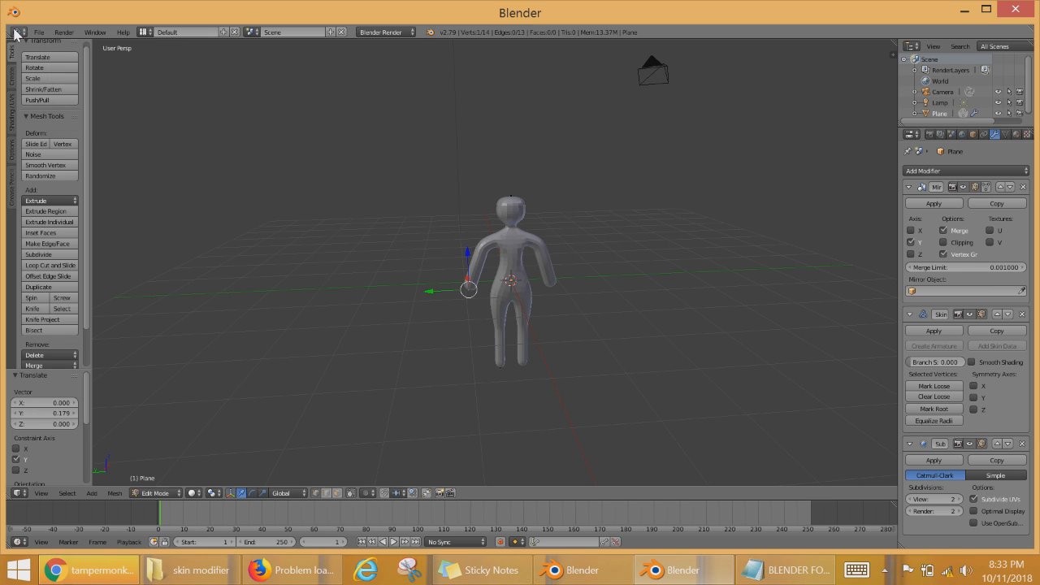
click(37, 32)
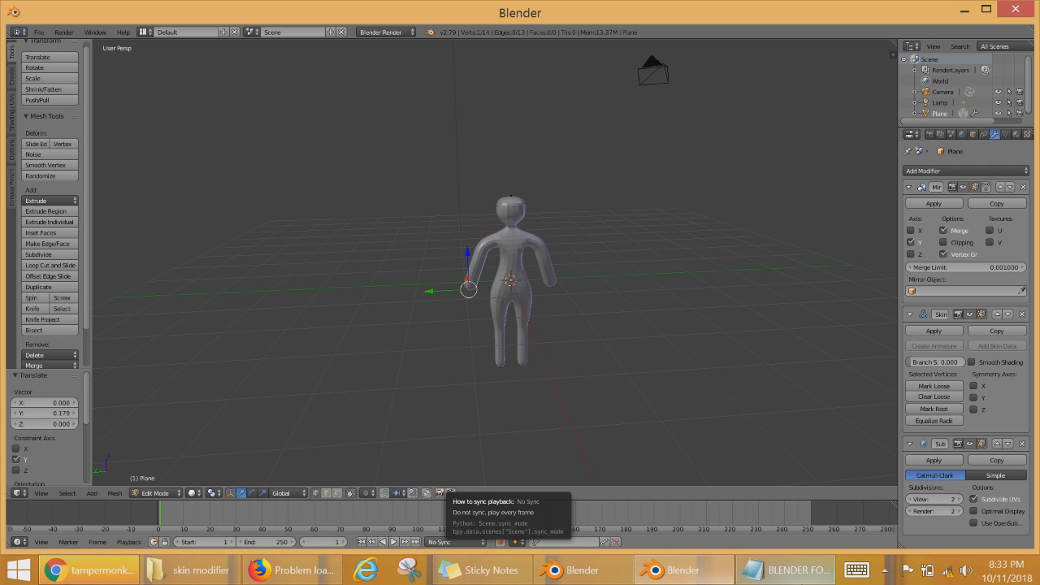
Step: Switch to the BLENDER FOR ALL notes in Notepad, review the final sections, and return to Blender
click(792, 573)
scroll(626, 401, down, 3)
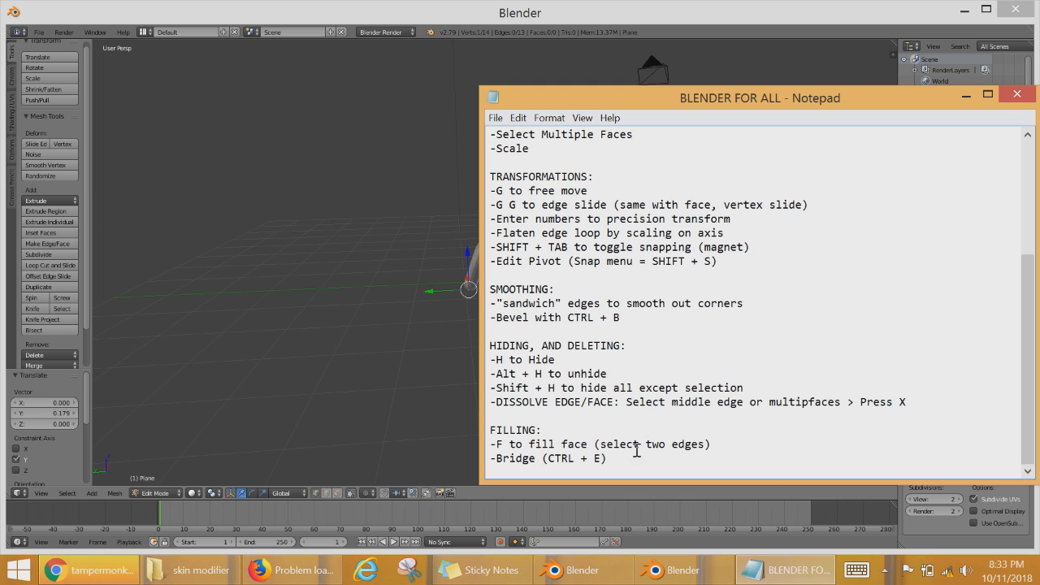
click(460, 7)
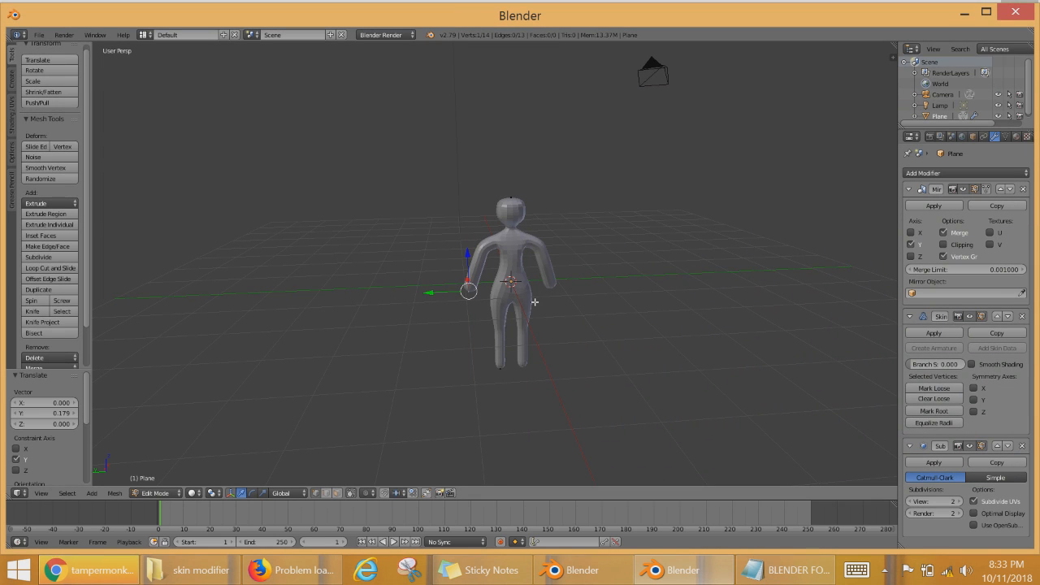